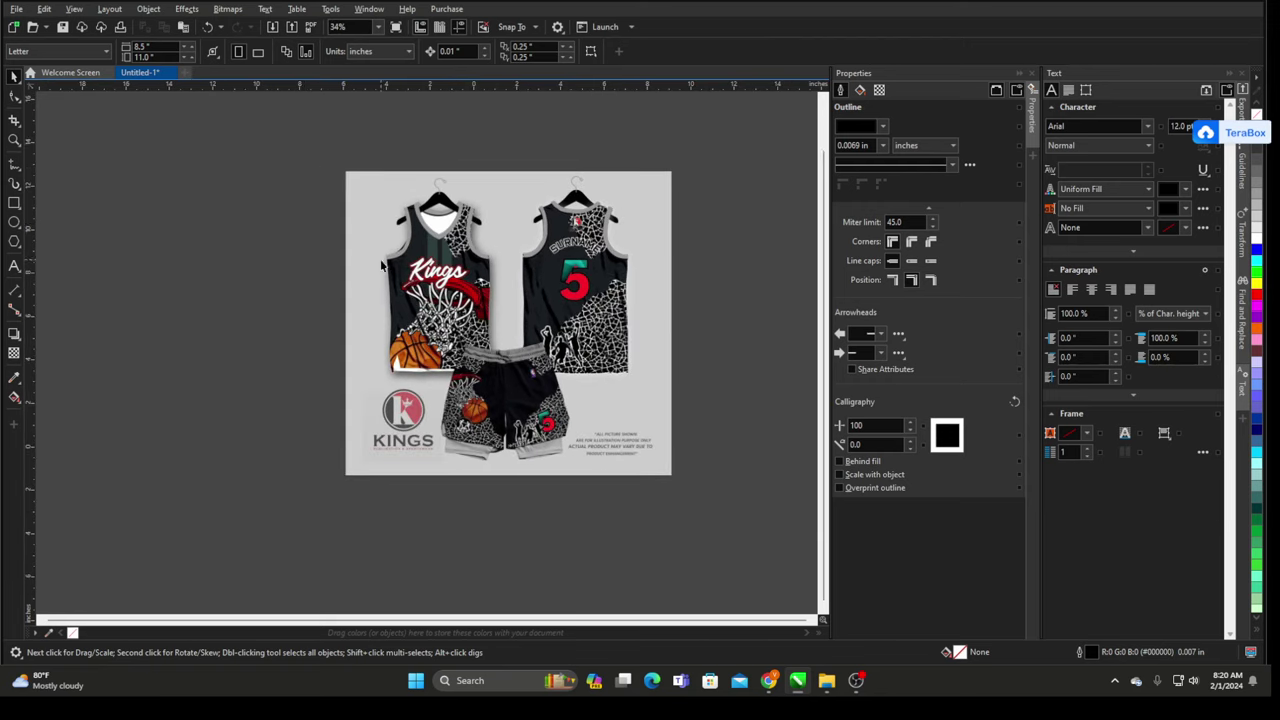
# - Reposition the basketball jersey mockup image slightly up and to the right on the page, leaving it deselected
pyautogui.moveTo(320, 158); pyautogui.dragTo(695, 504)
pyautogui.moveTo(570, 381)
pyautogui.mouseDown()
pyautogui.moveTo(622, 339)
pyautogui.moveTo(536, 463)
pyautogui.moveTo(662, 334)
pyautogui.moveTo(584, 384)
pyautogui.mouseUp()
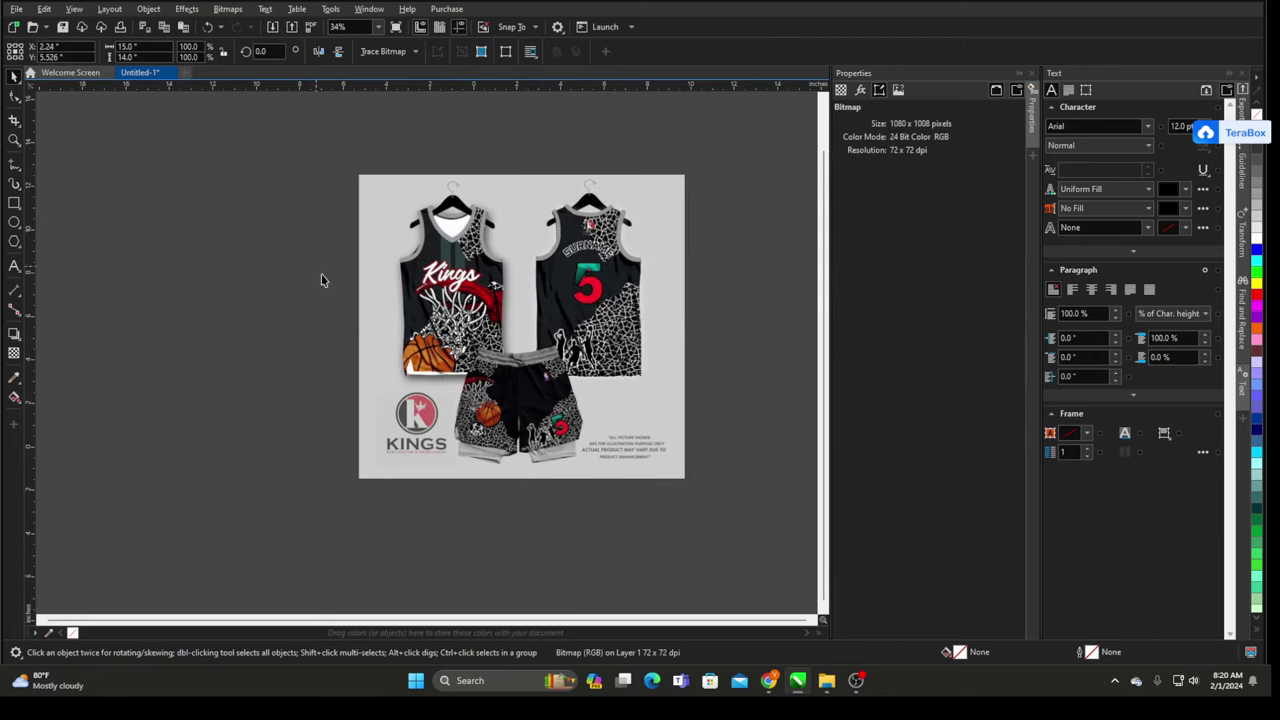
pyautogui.click(323, 278)
pyautogui.moveTo(535, 306); pyautogui.dragTo(516, 249)
pyautogui.click(268, 262)
pyautogui.click(316, 300)
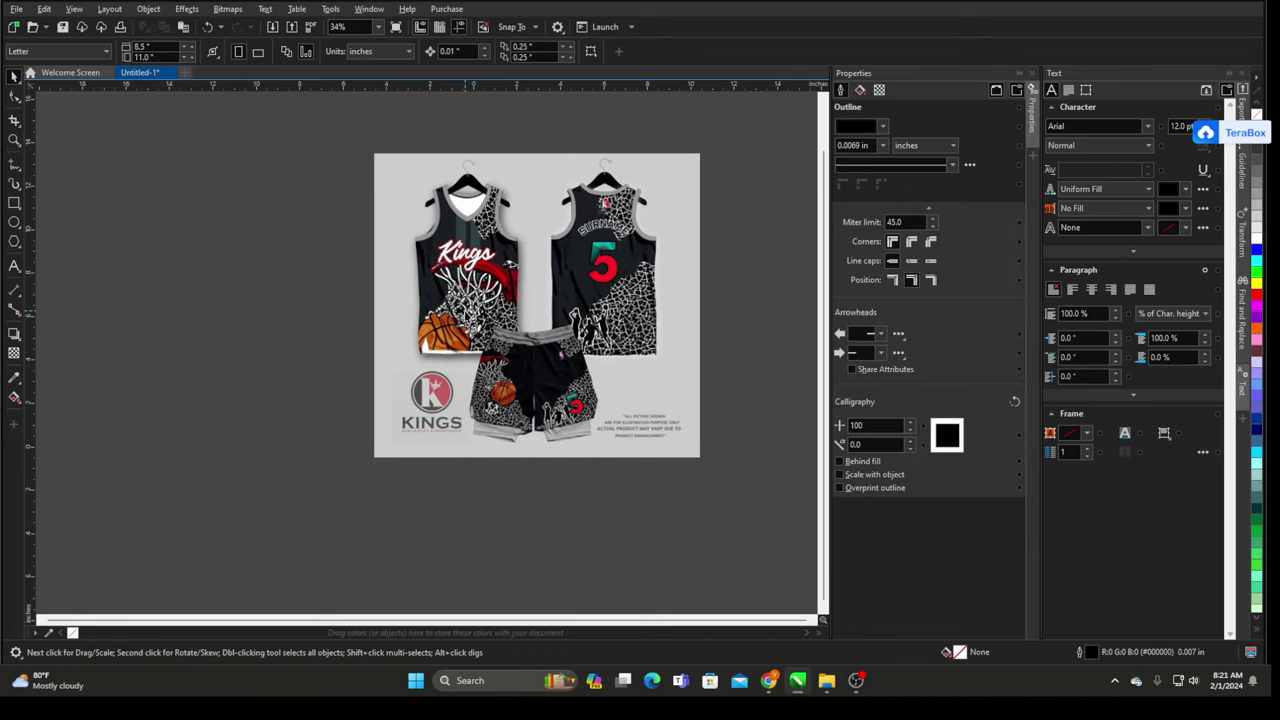
# - Examine the mockup's jersey front, back and shorts up close, including the hoop, net and basketball artwork
pyautogui.scroll(3, 561, 256)
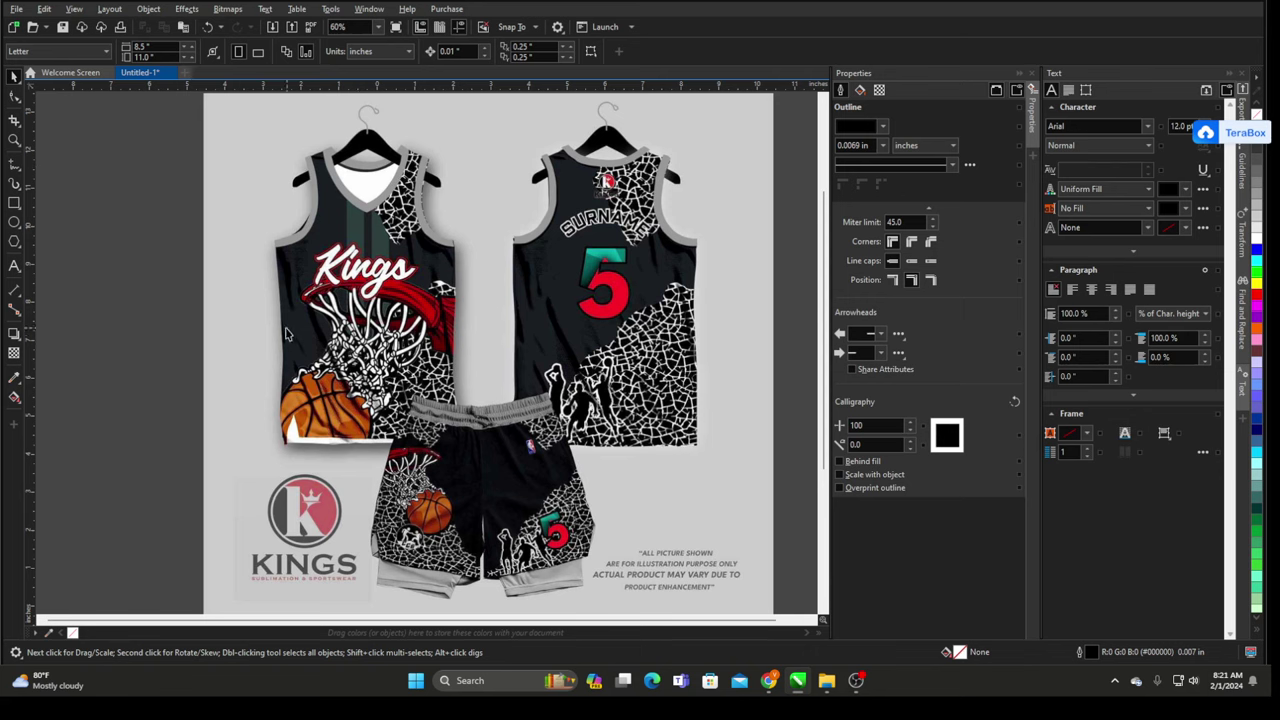
pyautogui.scroll(1, 105, 305)
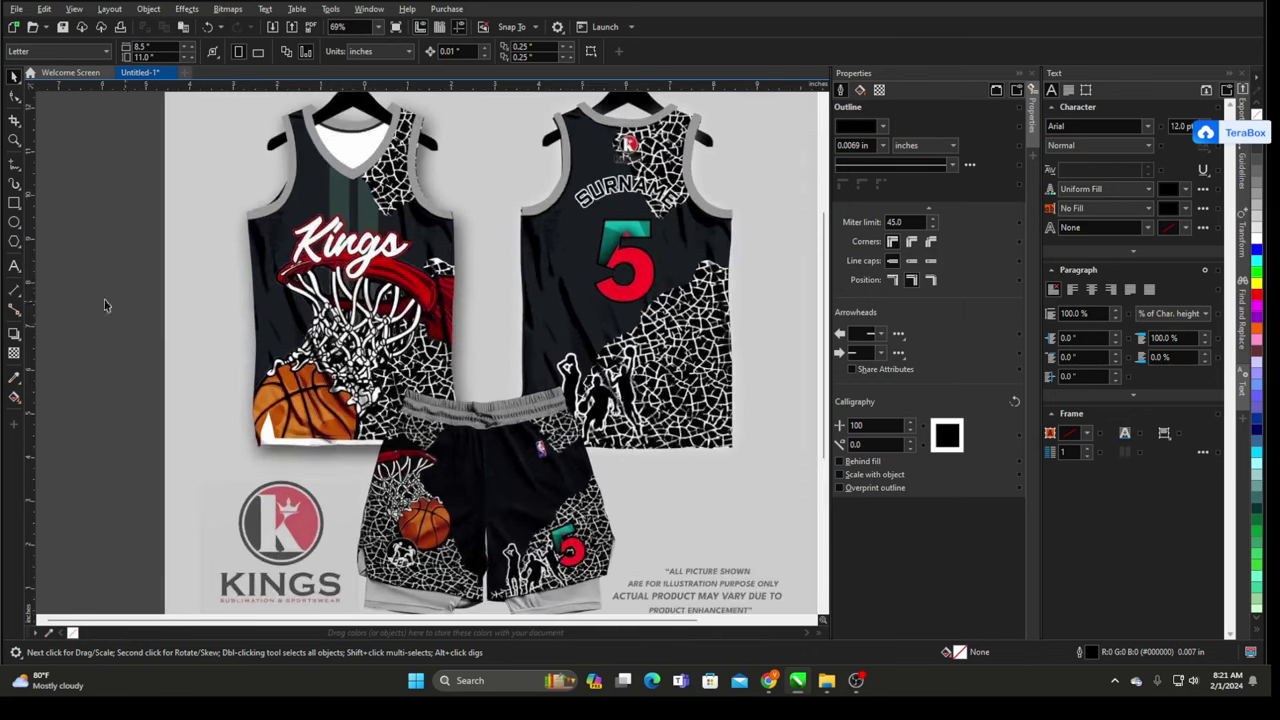
pyautogui.scroll(-2, 188, 212)
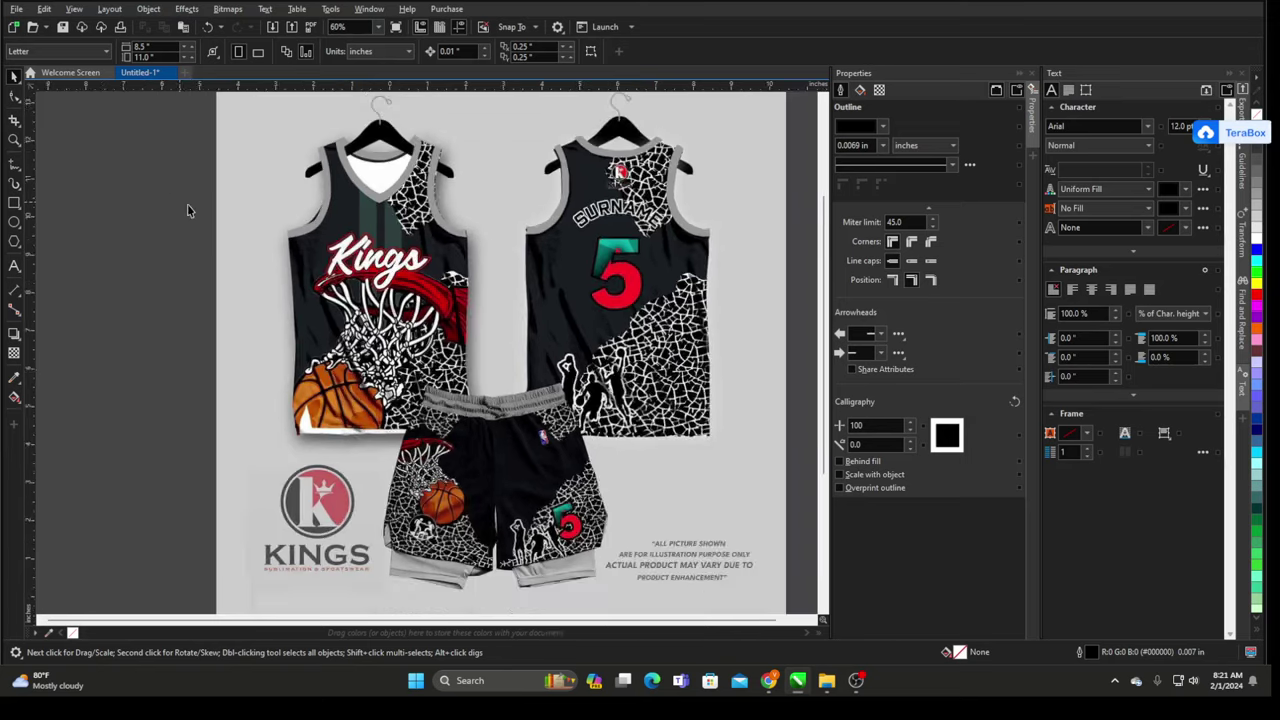
pyautogui.scroll(2, 142, 238)
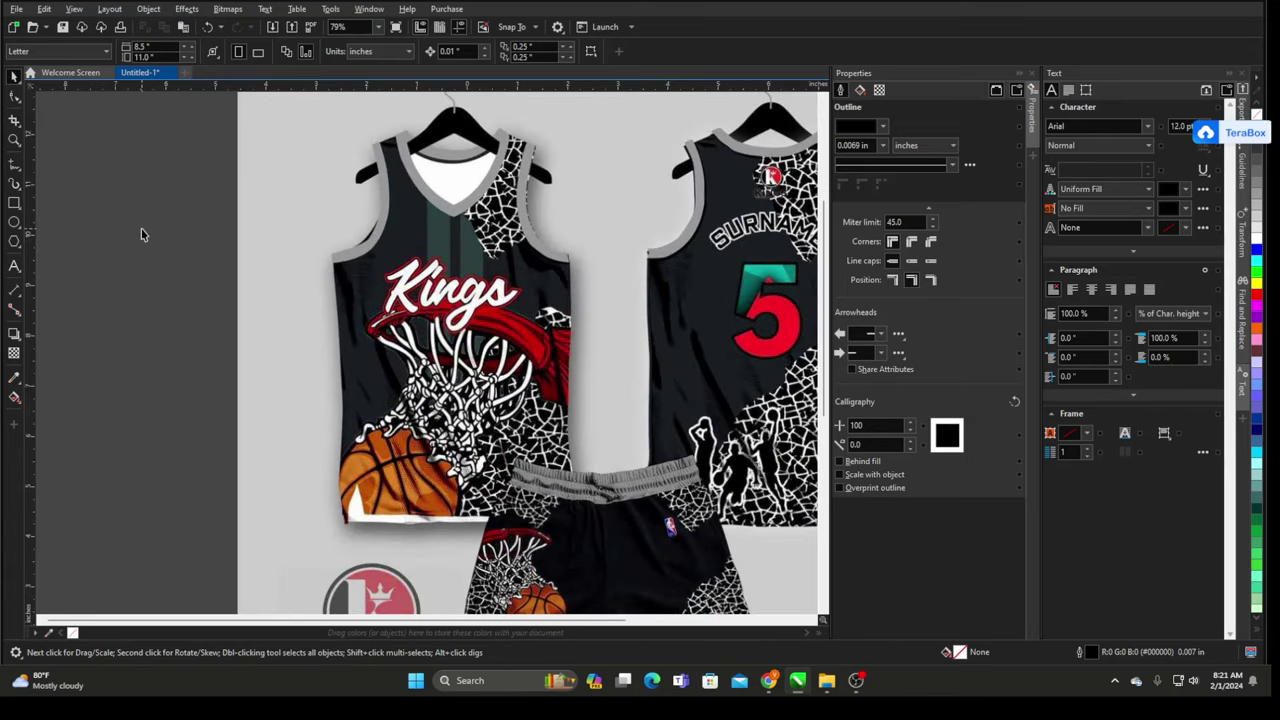
pyautogui.press('s')
pyautogui.click(14, 76)
pyautogui.scroll(-2, 397, 268)
pyautogui.scroll(2, 279, 349)
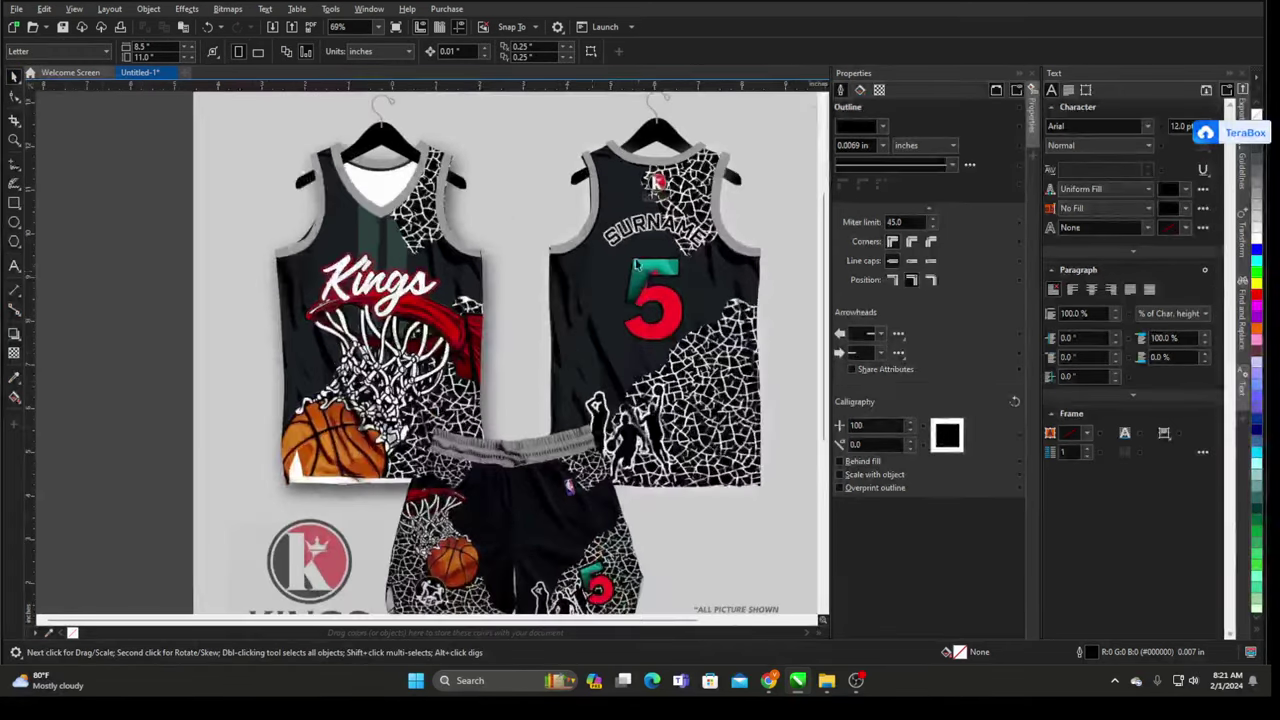
pyautogui.scroll(1, 279, 349)
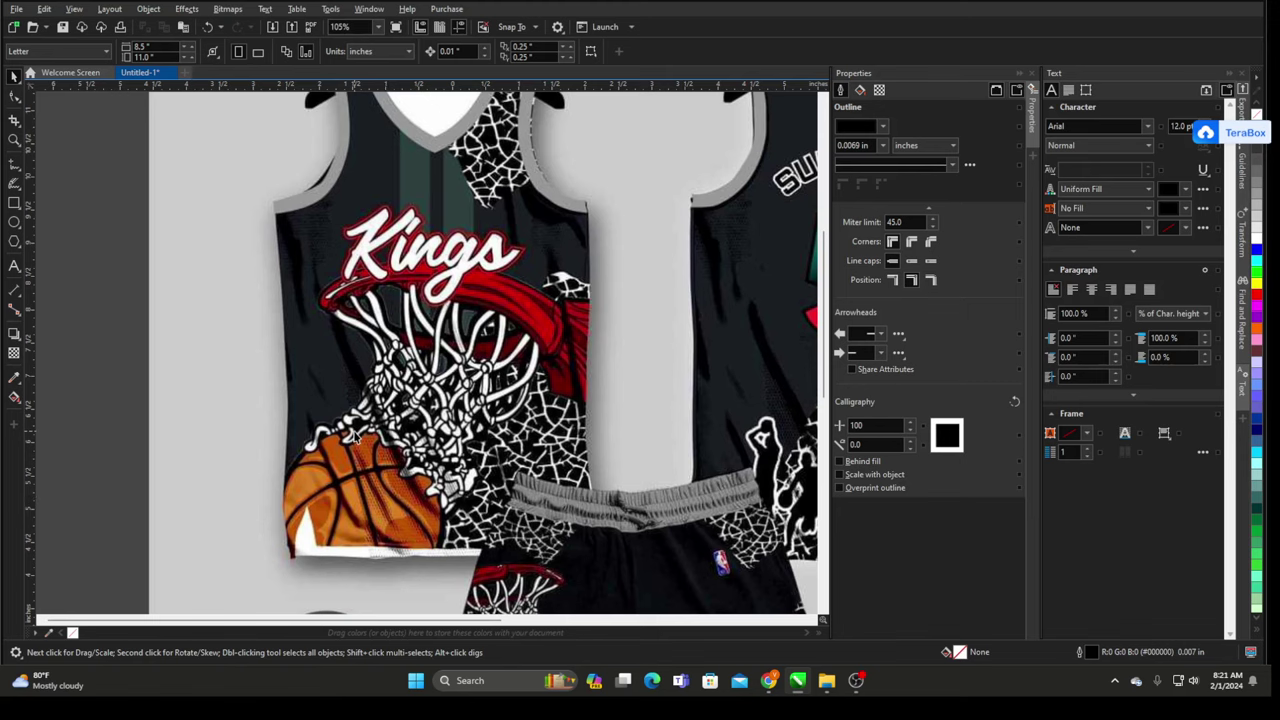
pyautogui.scroll(-1, 645, 575)
# - Switch to Chrome and search Google for "BASKET NET VECTOR", showing the image results
pyautogui.click(768, 680)
pyautogui.click(507, 3)
pyautogui.click(511, 18)
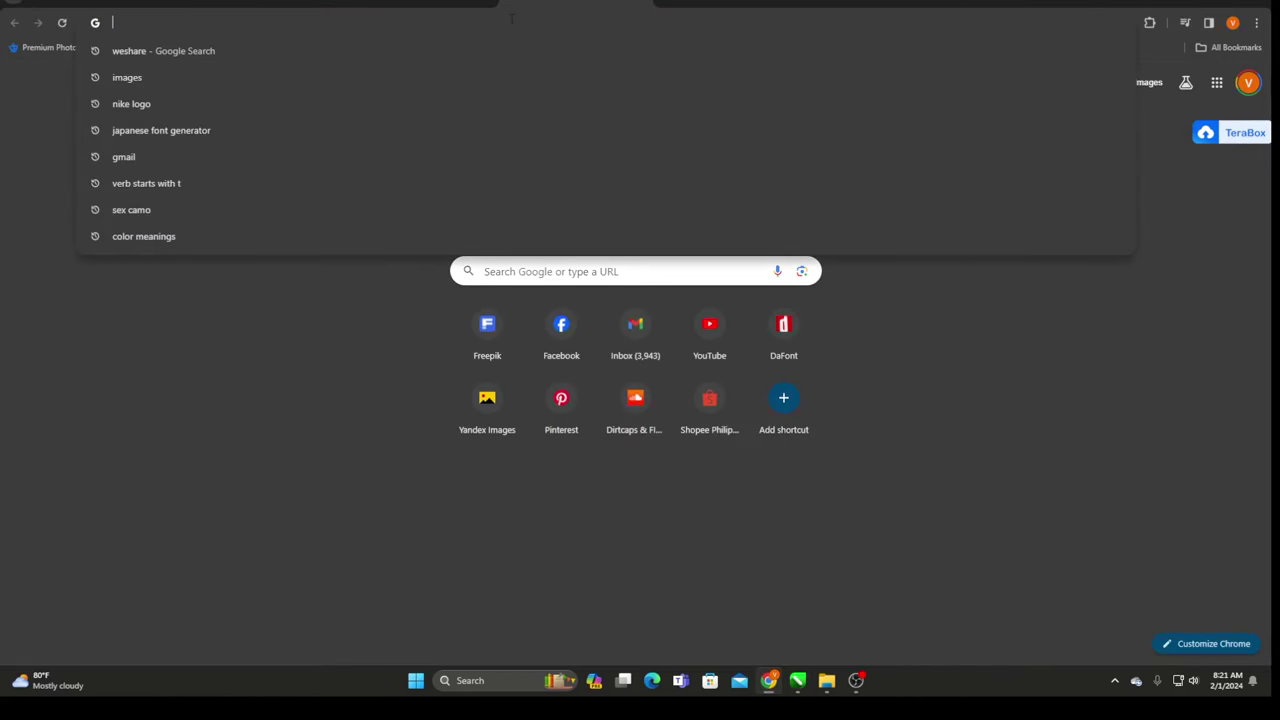
pyautogui.write('NET')
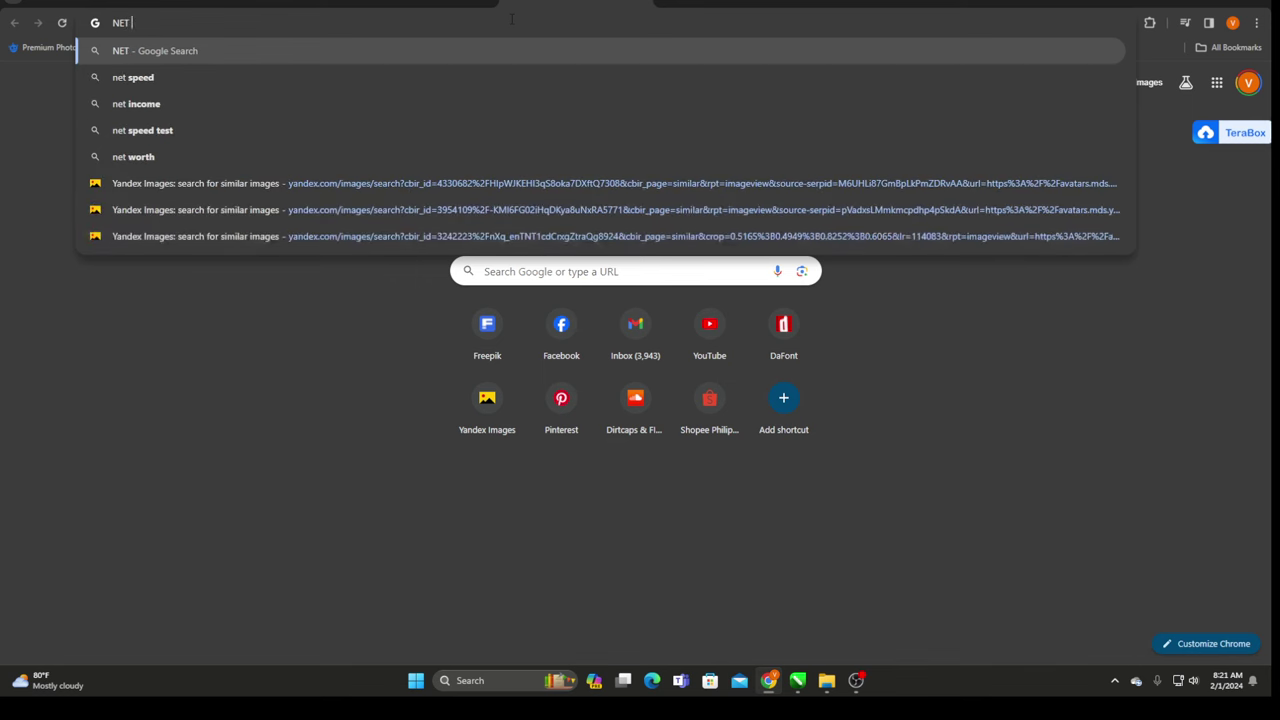
pyautogui.press('BackSpace')
pyautogui.press('BackSpace')
pyautogui.press('BackSpace')
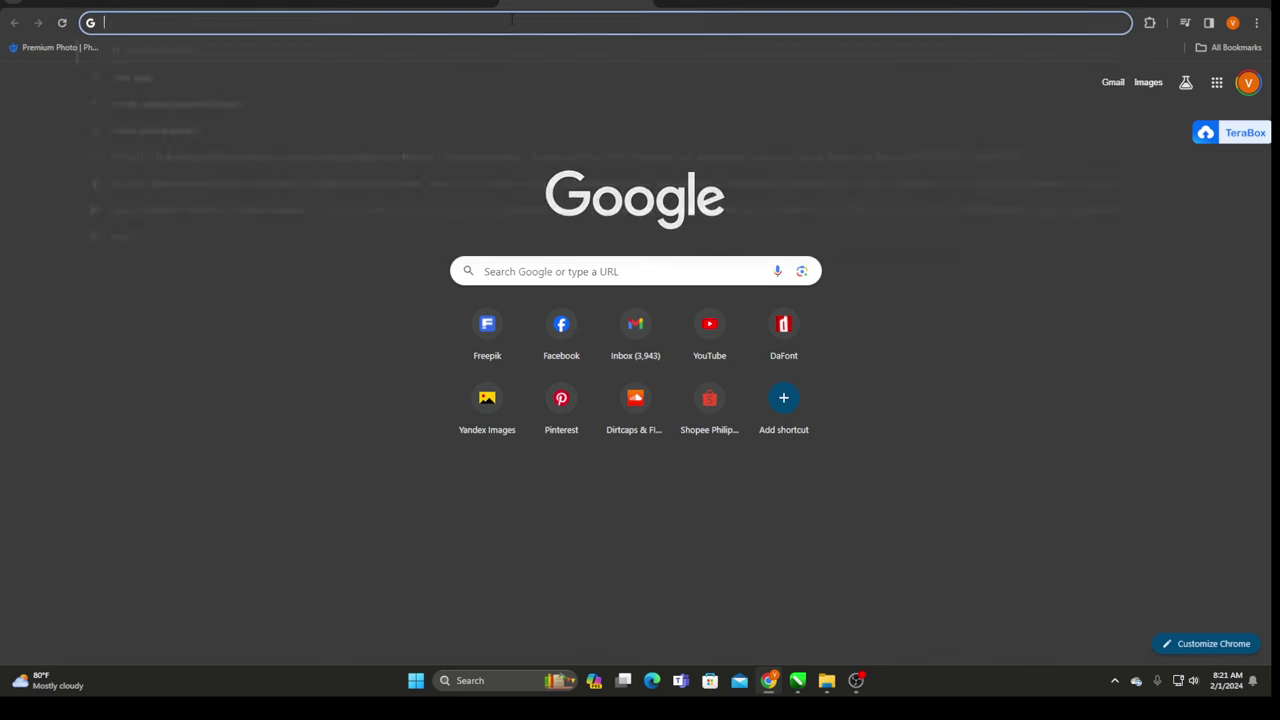
pyautogui.write('BASKET NET ')
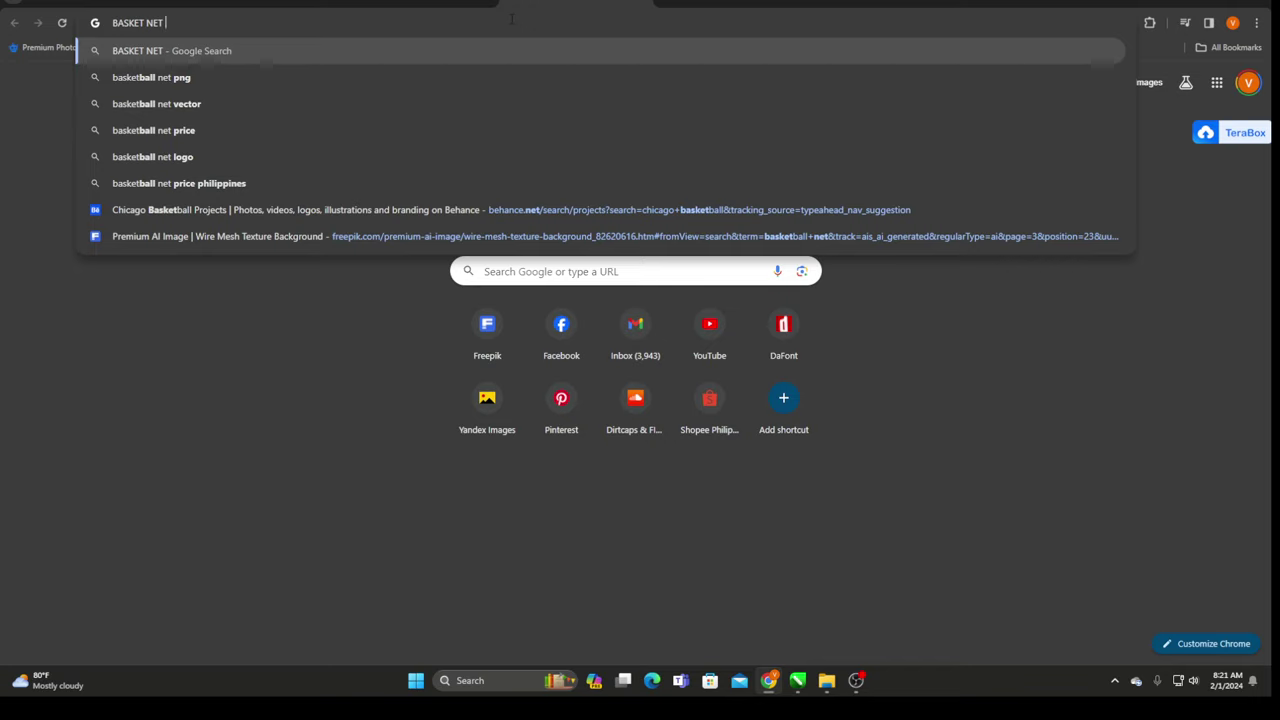
pyautogui.write('VECTOR')
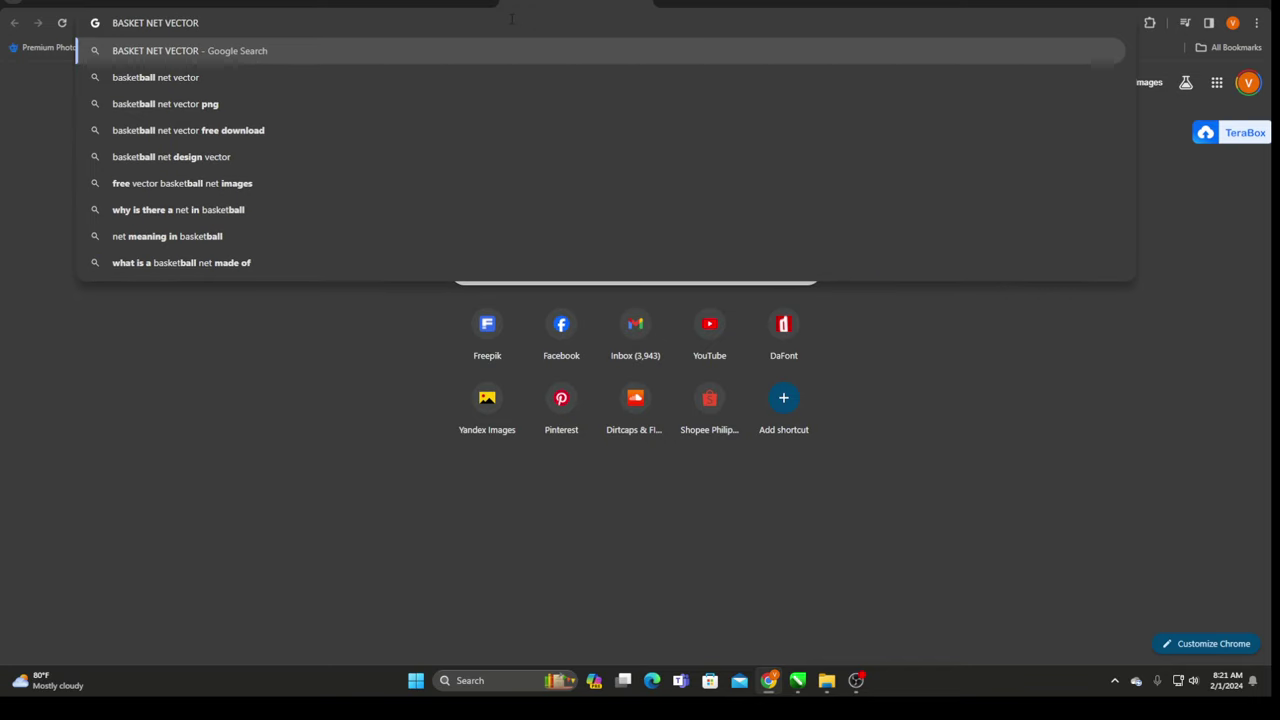
pyautogui.press('Return')
pyautogui.scroll(-2, 293, 465)
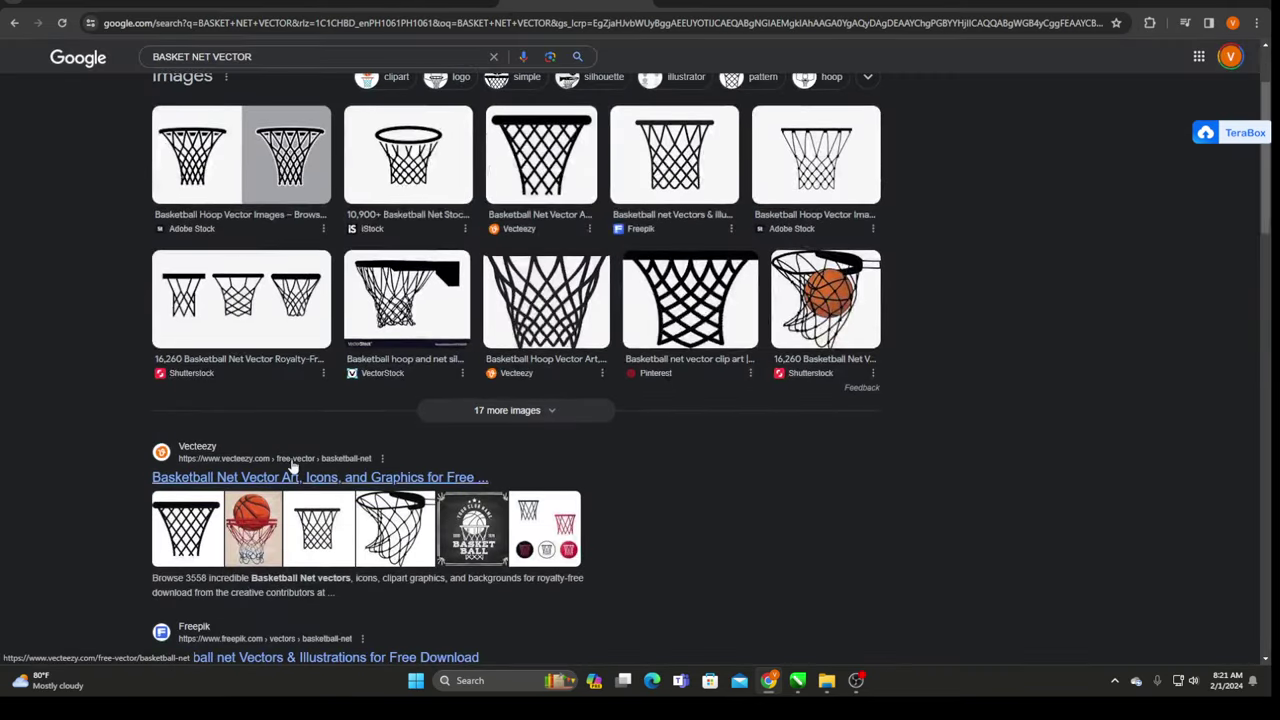
pyautogui.scroll(2, 293, 465)
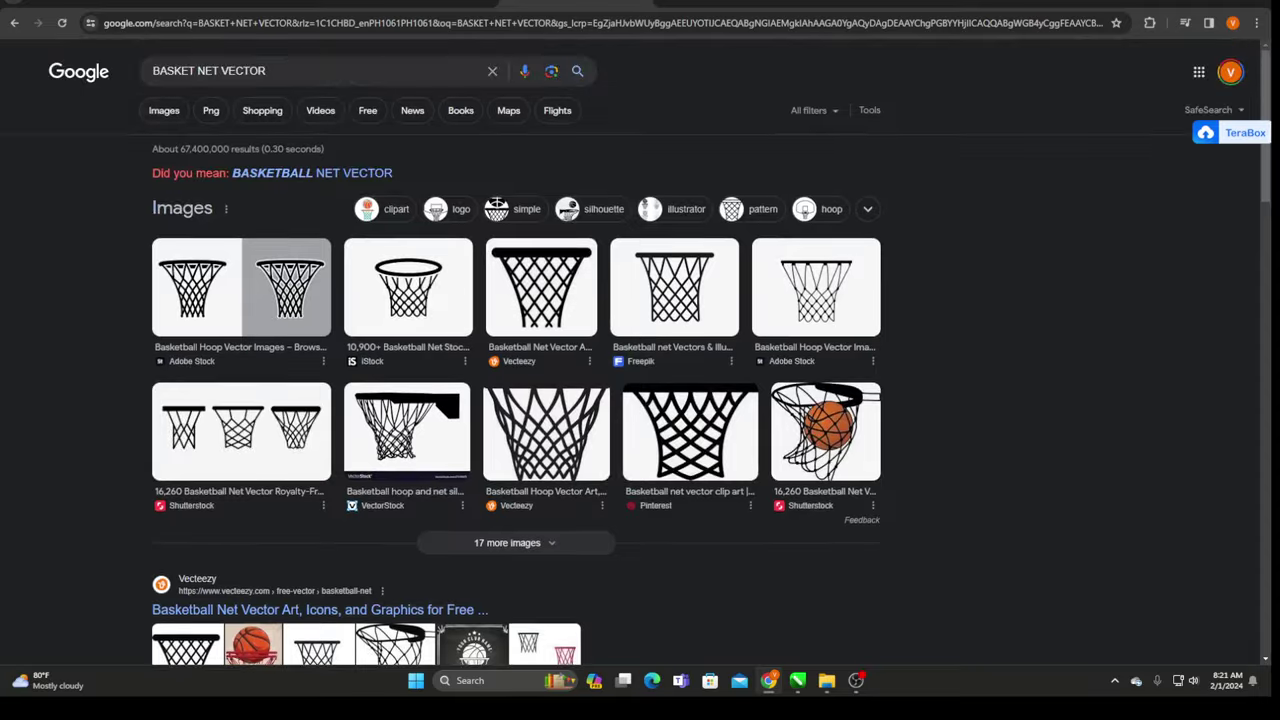
pyautogui.click(165, 111)
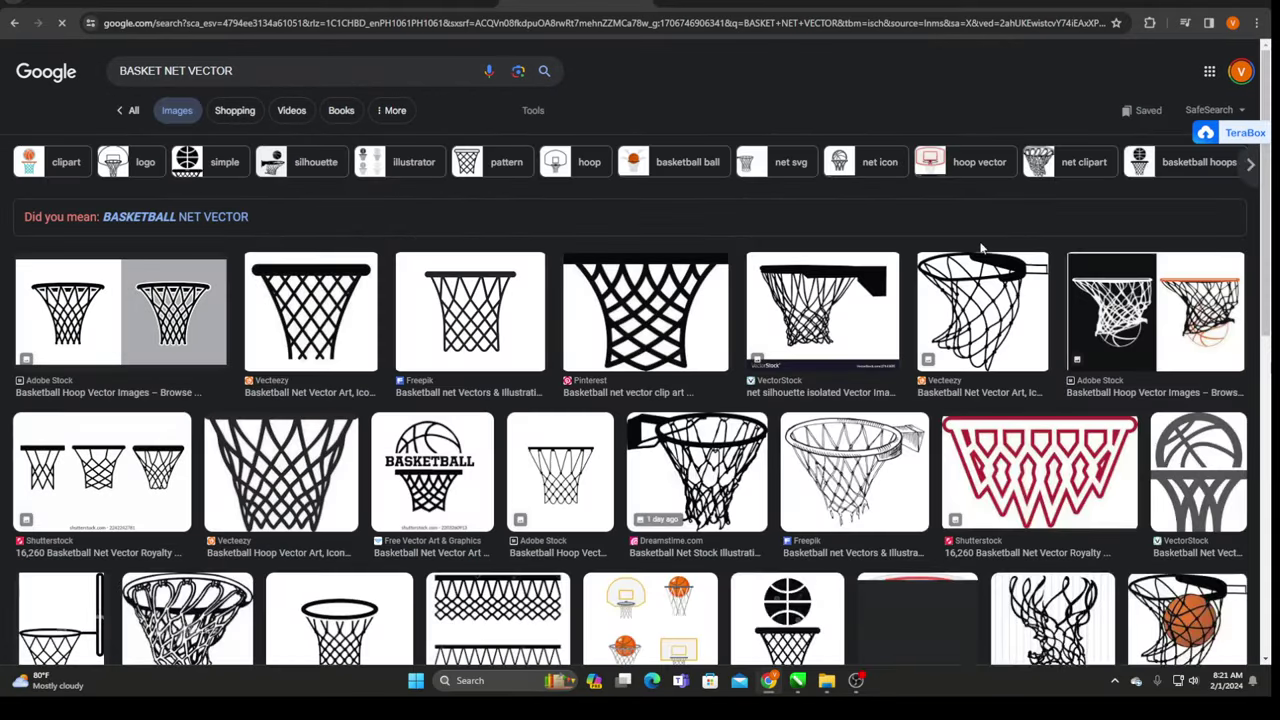
# - Browse the image results for a basketball net graphic resembling the one on the jersey
pyautogui.scroll(-3, 981, 249)
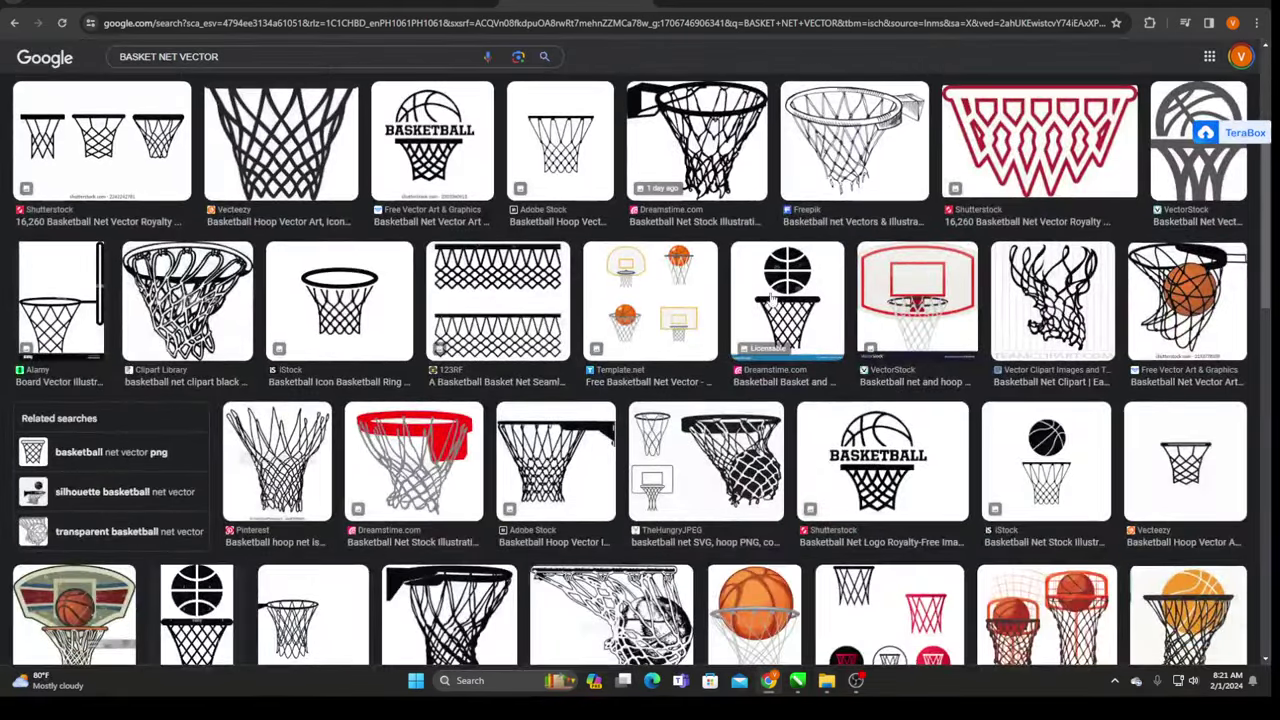
pyautogui.scroll(-3, 628, 366)
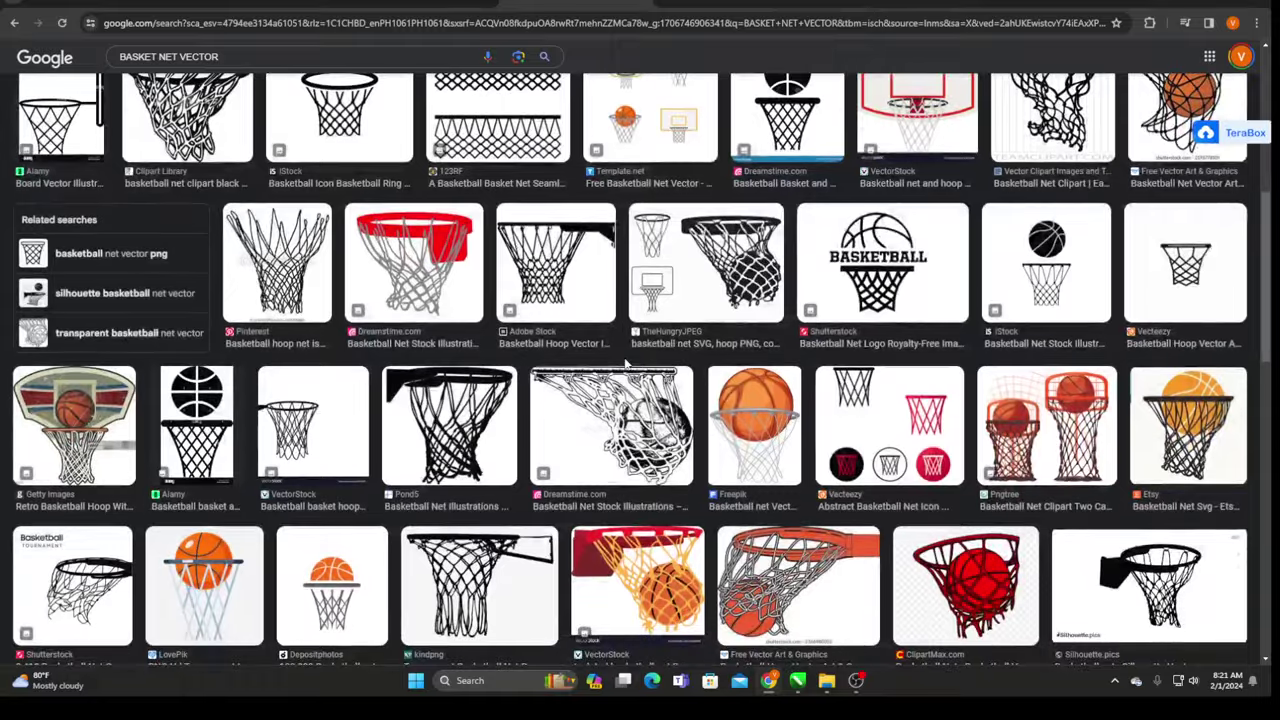
pyautogui.scroll(2, 853, 334)
pyautogui.moveTo(1264, 244); pyautogui.dragTo(1250, 355)
pyautogui.scroll(-5, 1250, 355)
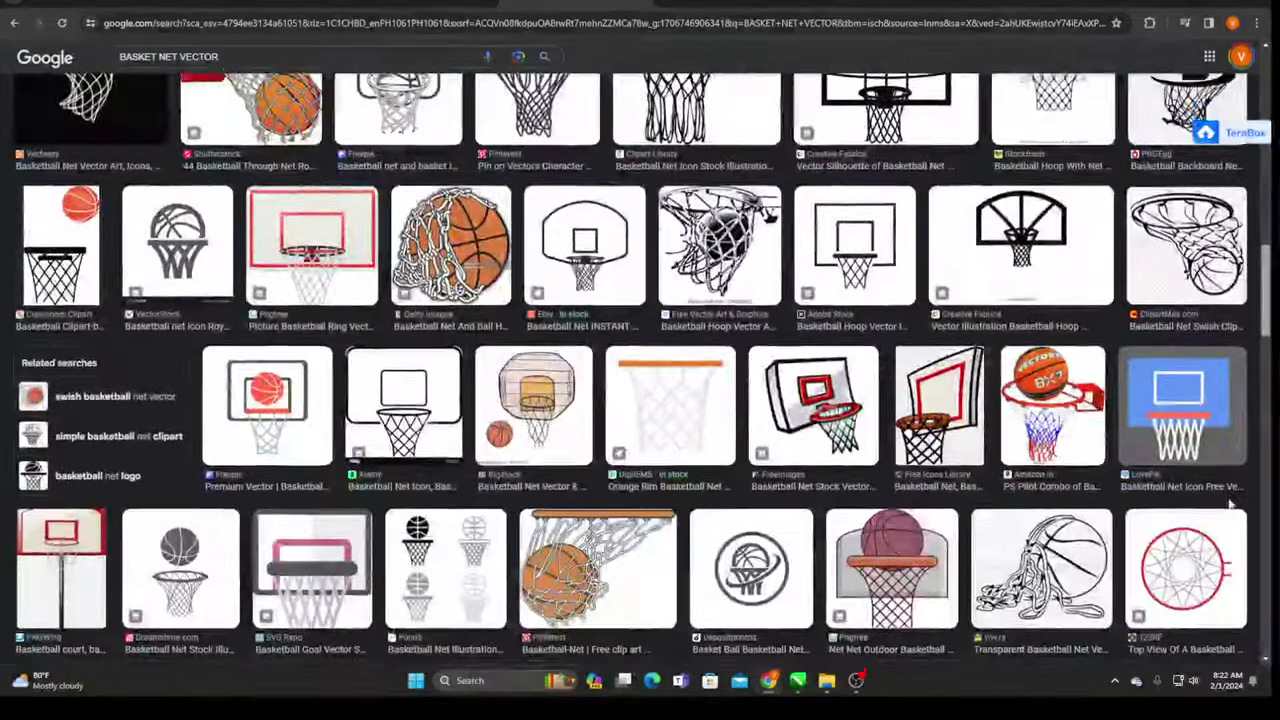
pyautogui.scroll(6, 1232, 400)
pyautogui.scroll(3, 1232, 400)
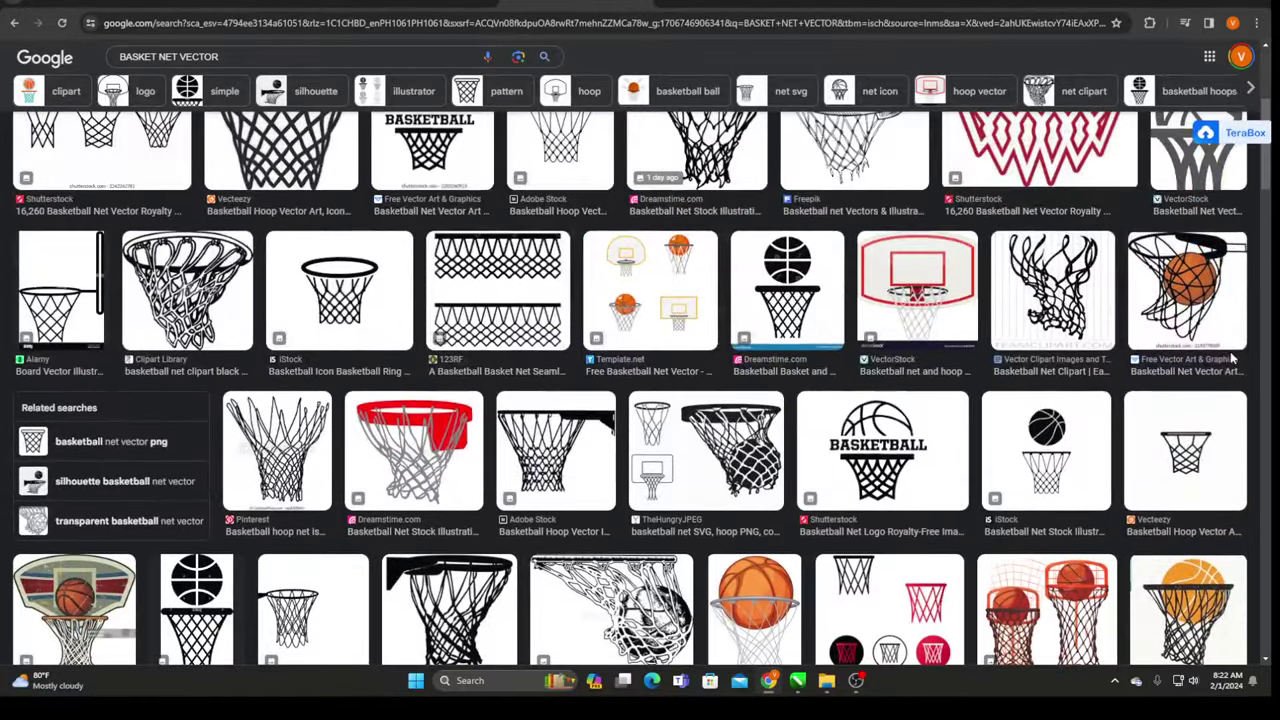
# - Preview the basketball net SVG result from TheHungryJPEG, look through its related images, and close the preview
pyautogui.click(703, 440)
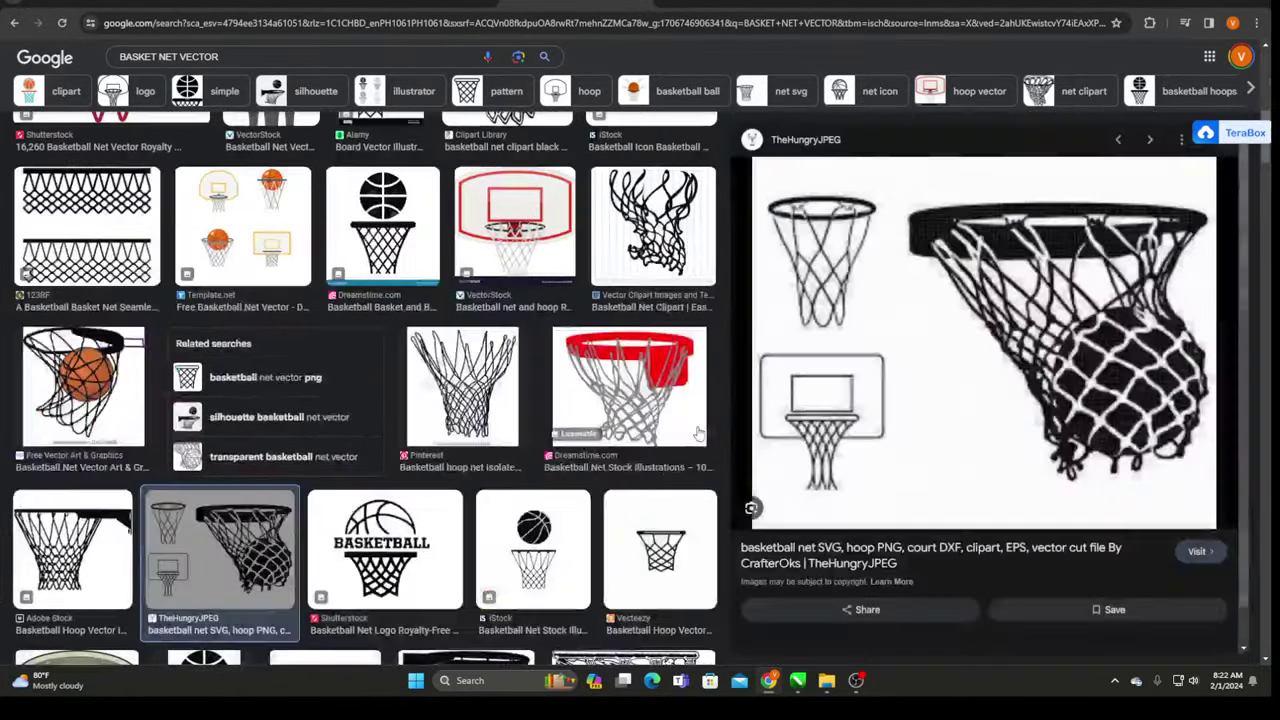
pyautogui.scroll(-3, 1055, 392)
pyautogui.scroll(-1, 1213, 323)
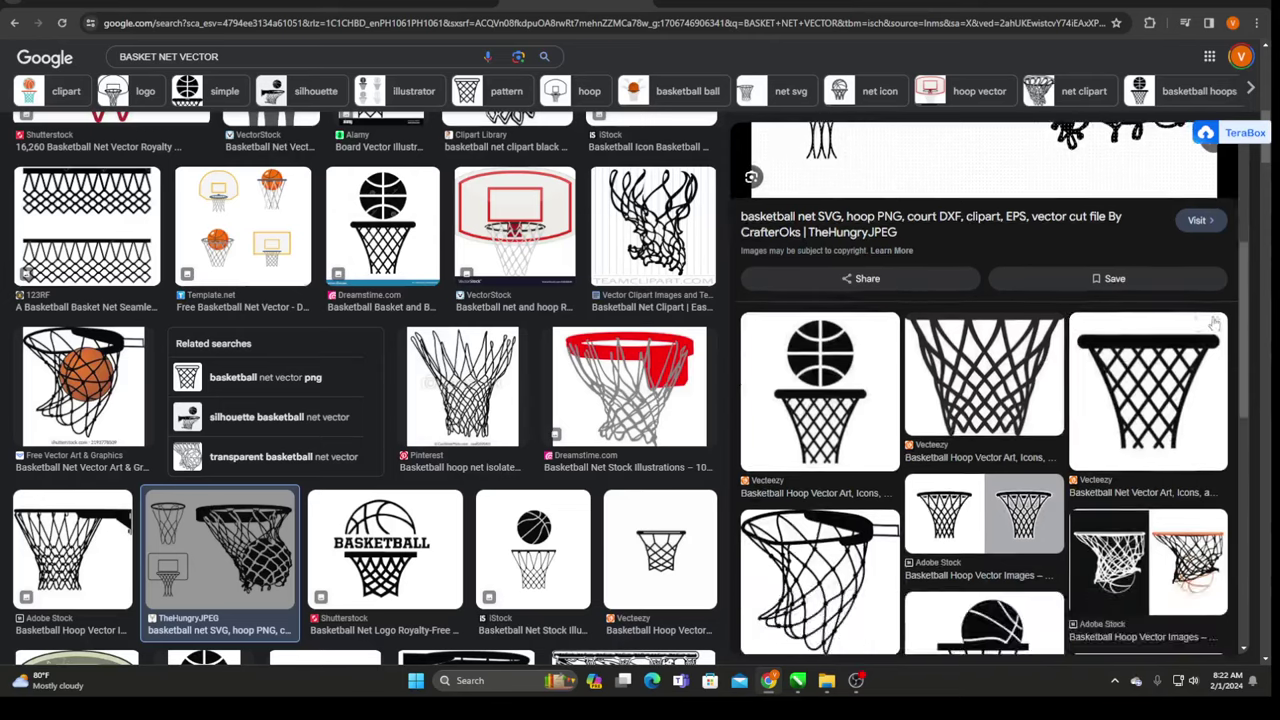
pyautogui.scroll(-10, 1248, 305)
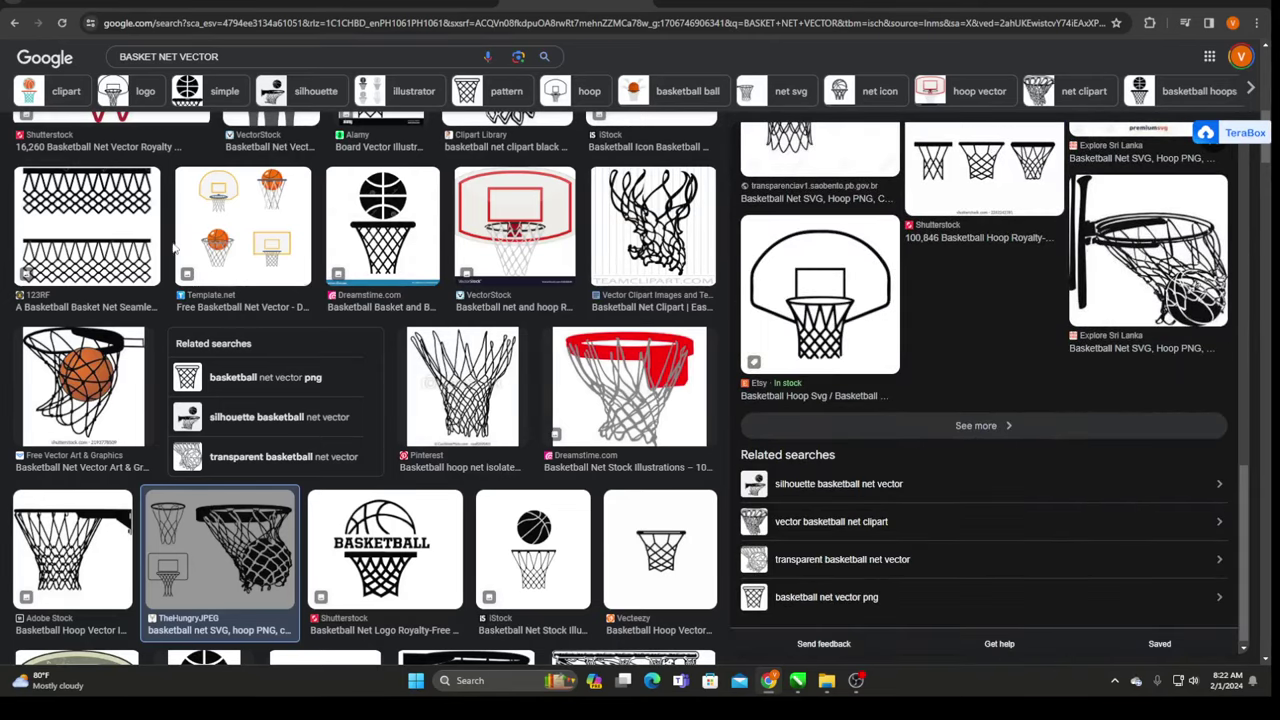
pyautogui.moveTo(1263, 148); pyautogui.dragTo(1263, 76)
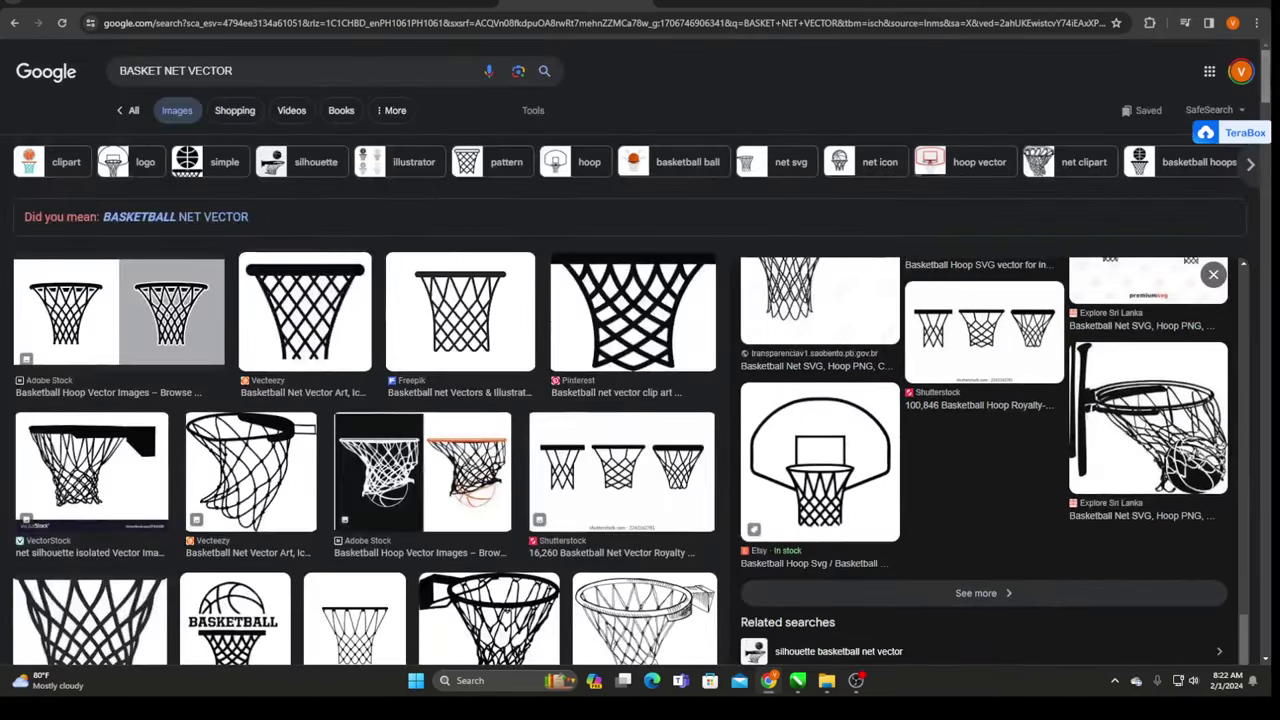
pyautogui.scroll(-2, 443, 334)
pyautogui.scroll(3, 1246, 182)
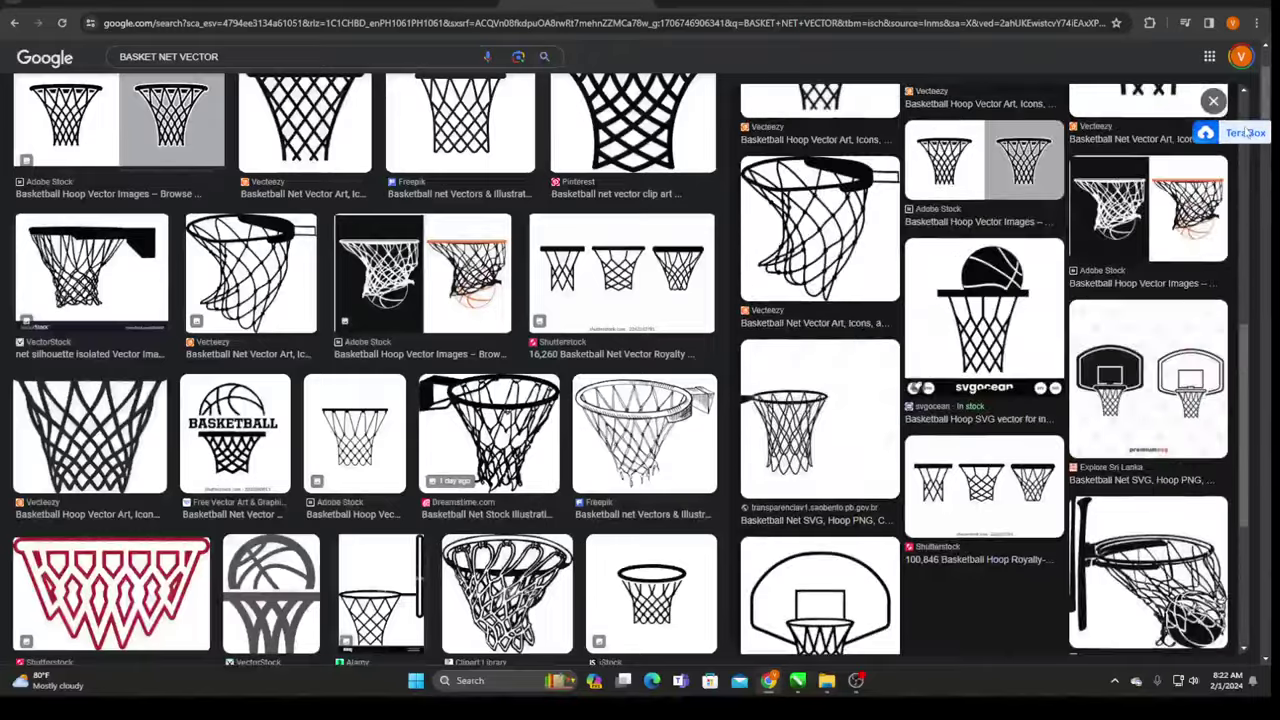
pyautogui.click(1213, 101)
# - Find and preview the TeamLogoStyle basketball net clipart with the red hoop and orange ball
pyautogui.scroll(-2, 640, 368)
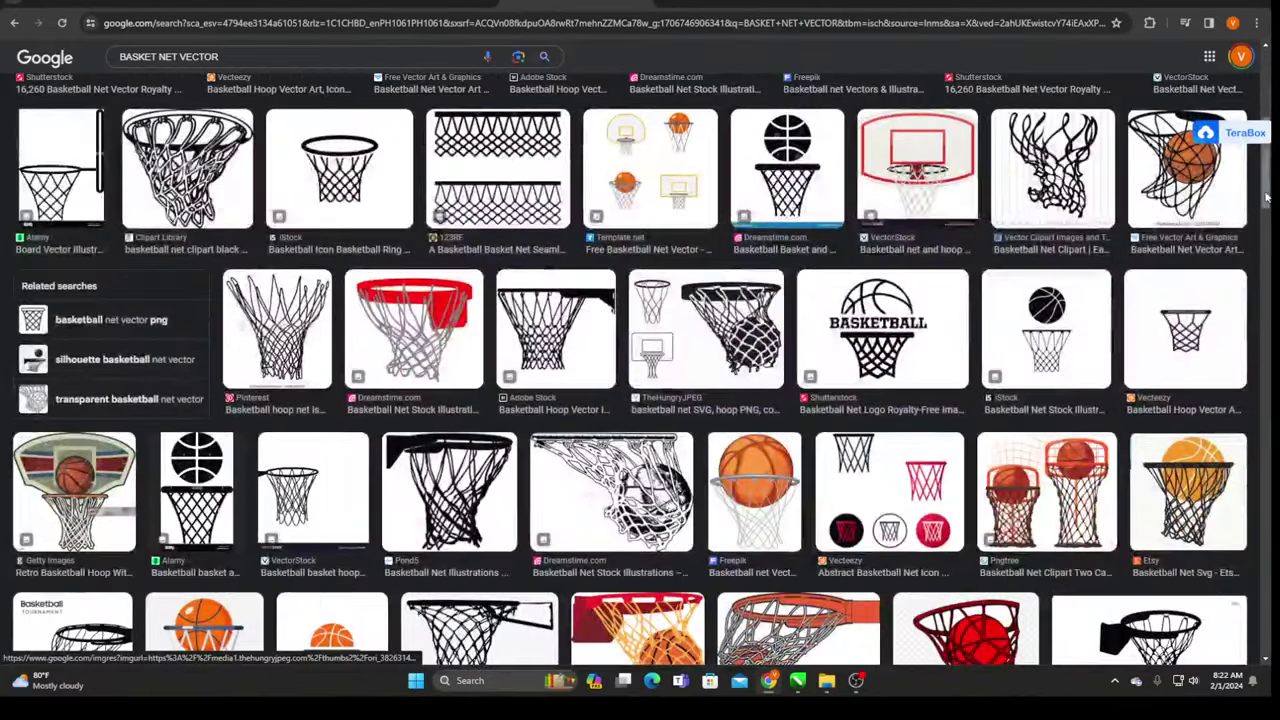
pyautogui.scroll(-3, 1268, 232)
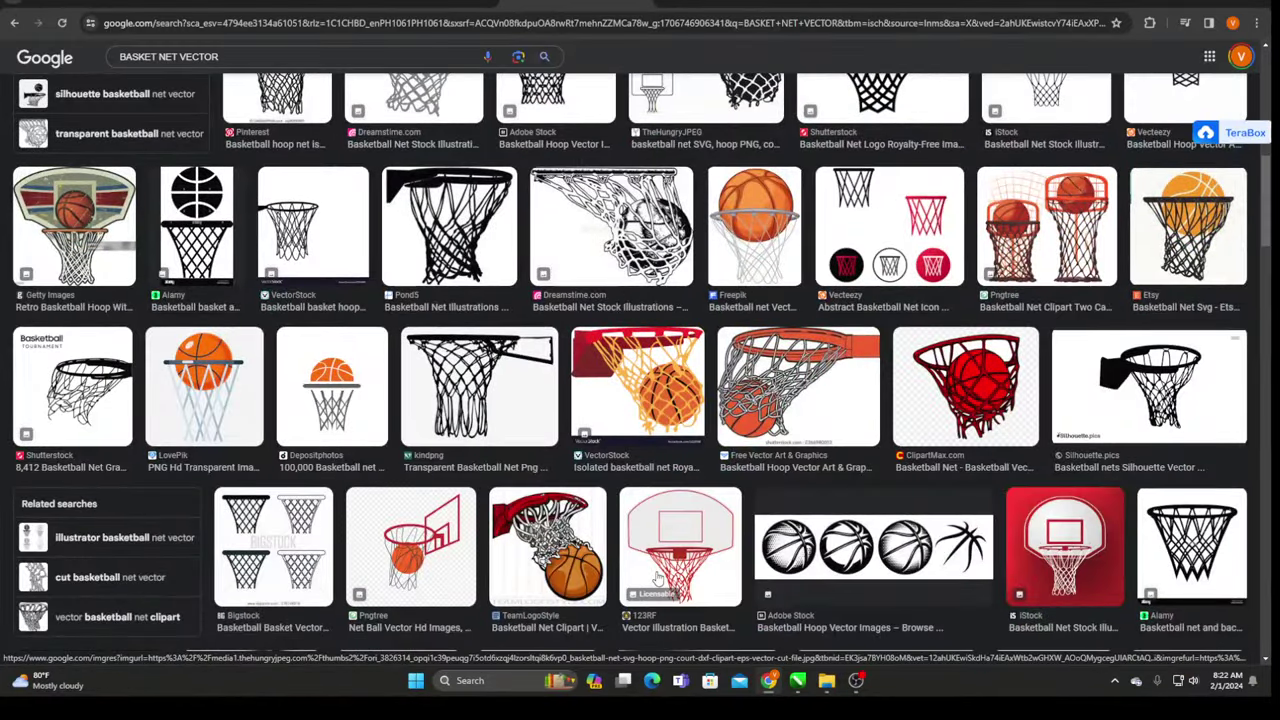
pyautogui.click(545, 540)
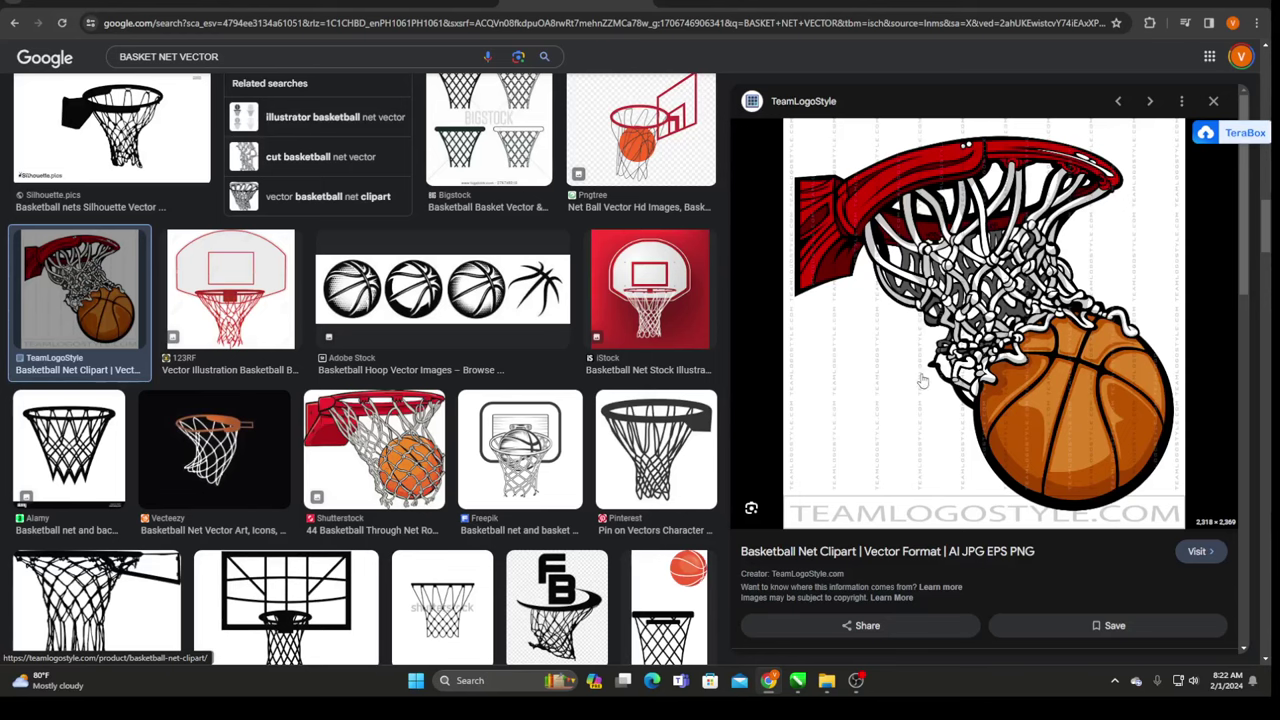
pyautogui.scroll(-1, 953, 387)
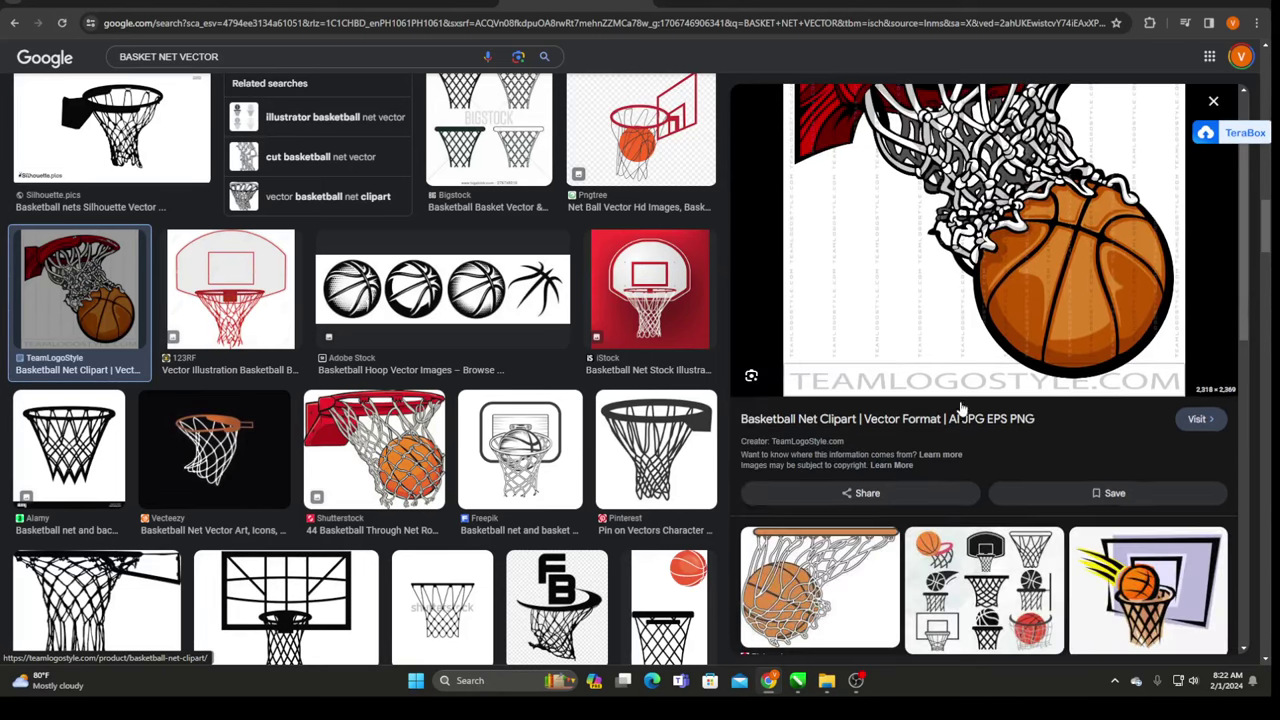
pyautogui.scroll(1, 930, 360)
pyautogui.scroll(1, 916, 335)
# - Run a Google reverse image search on the previewed TeamLogoStyle clipart and browse the visually similar matches
pyautogui.rightClick(936, 232)
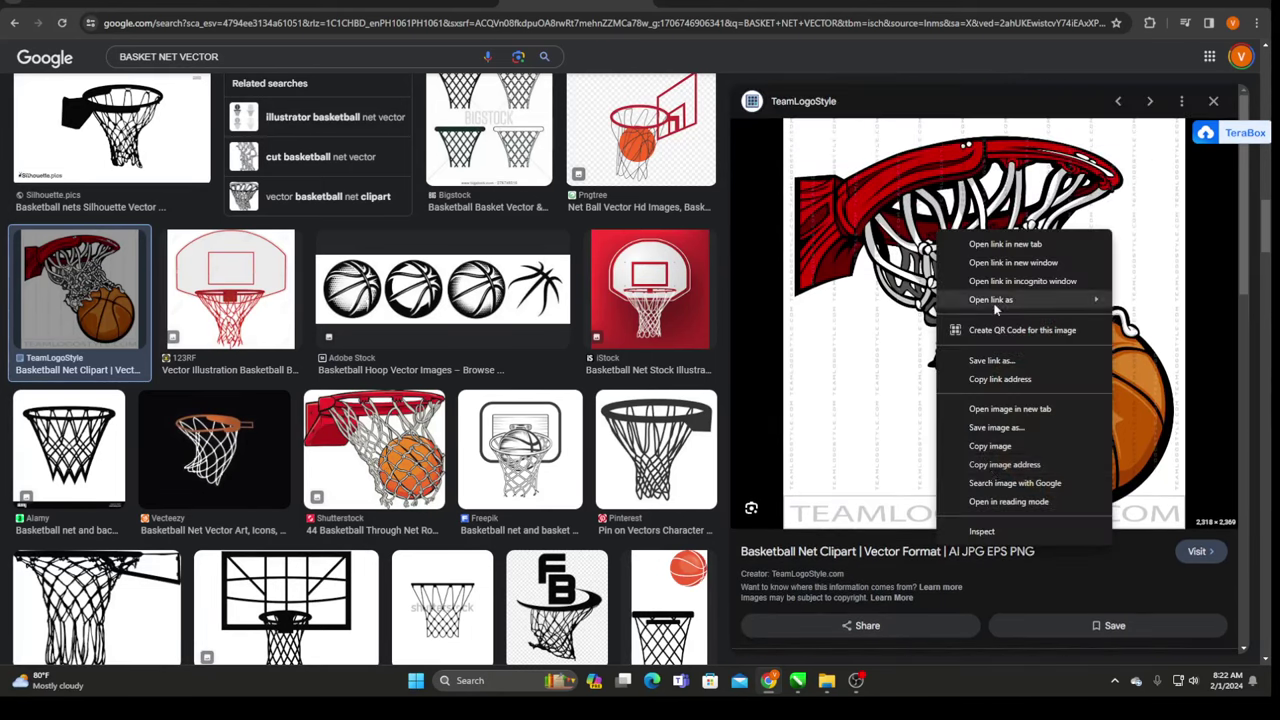
pyautogui.click(995, 483)
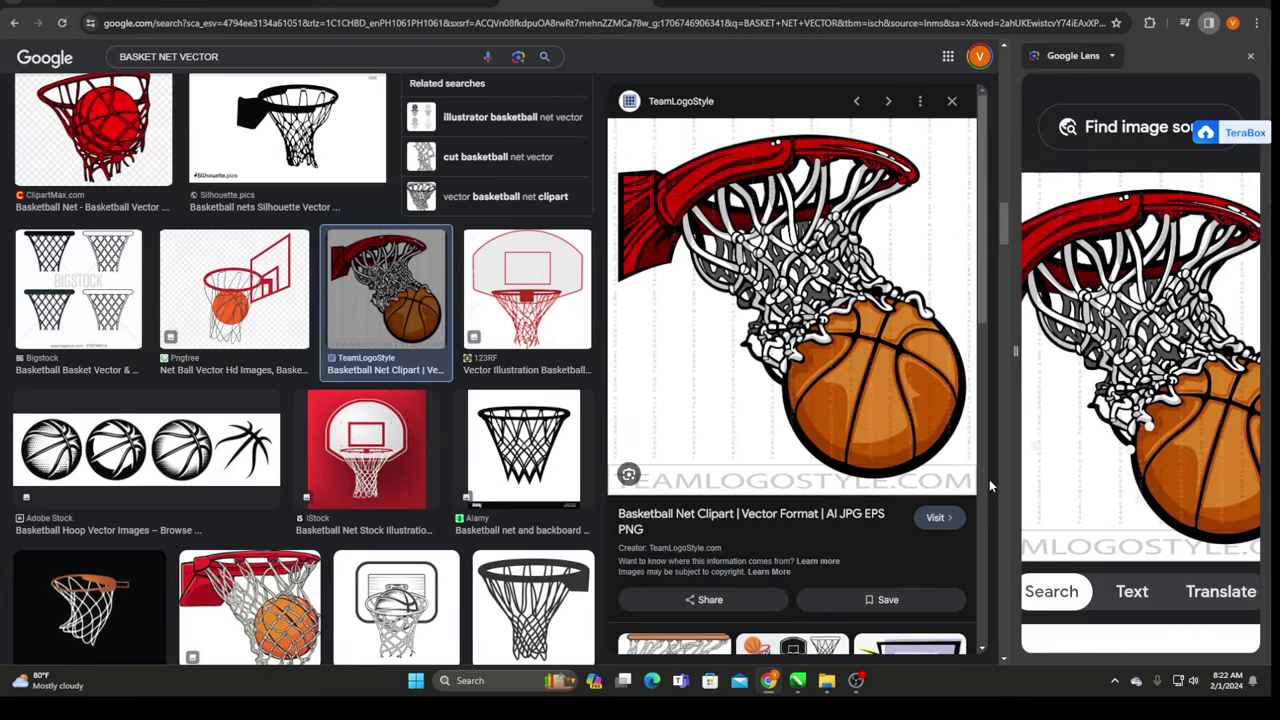
pyautogui.scroll(-1, 986, 424)
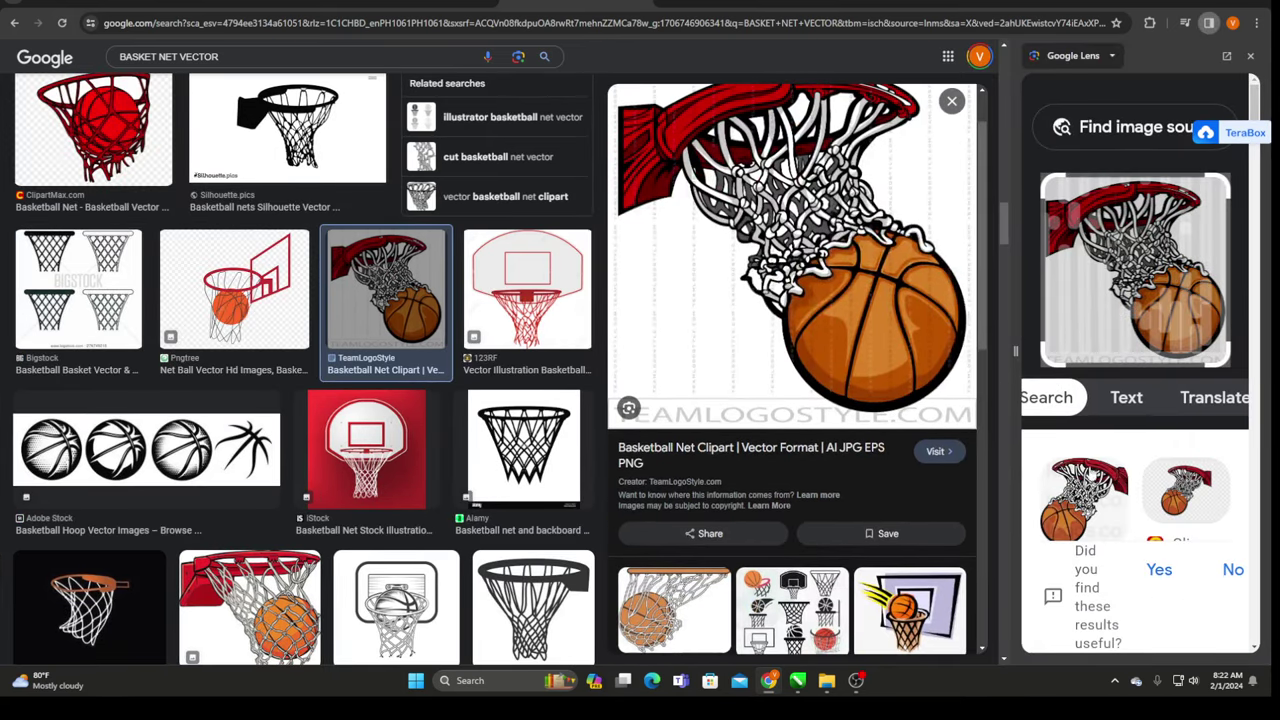
pyautogui.scroll(-2, 1052, 398)
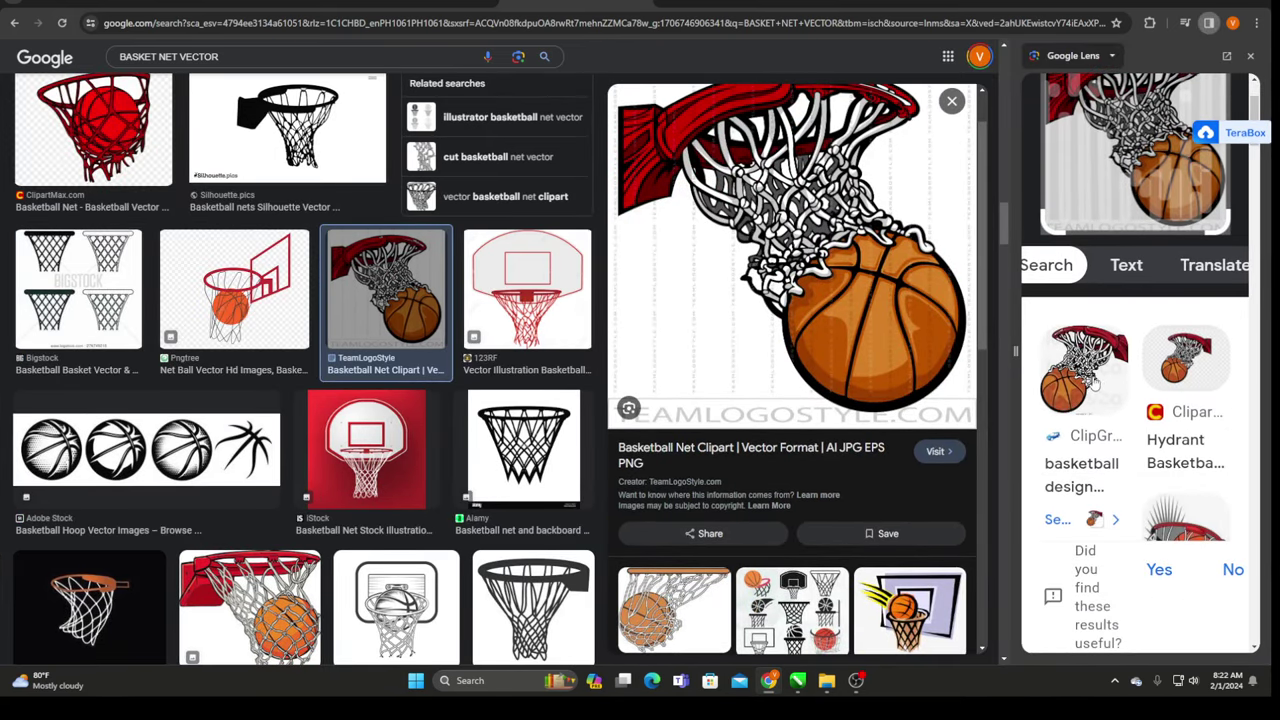
pyautogui.scroll(-5, 1096, 382)
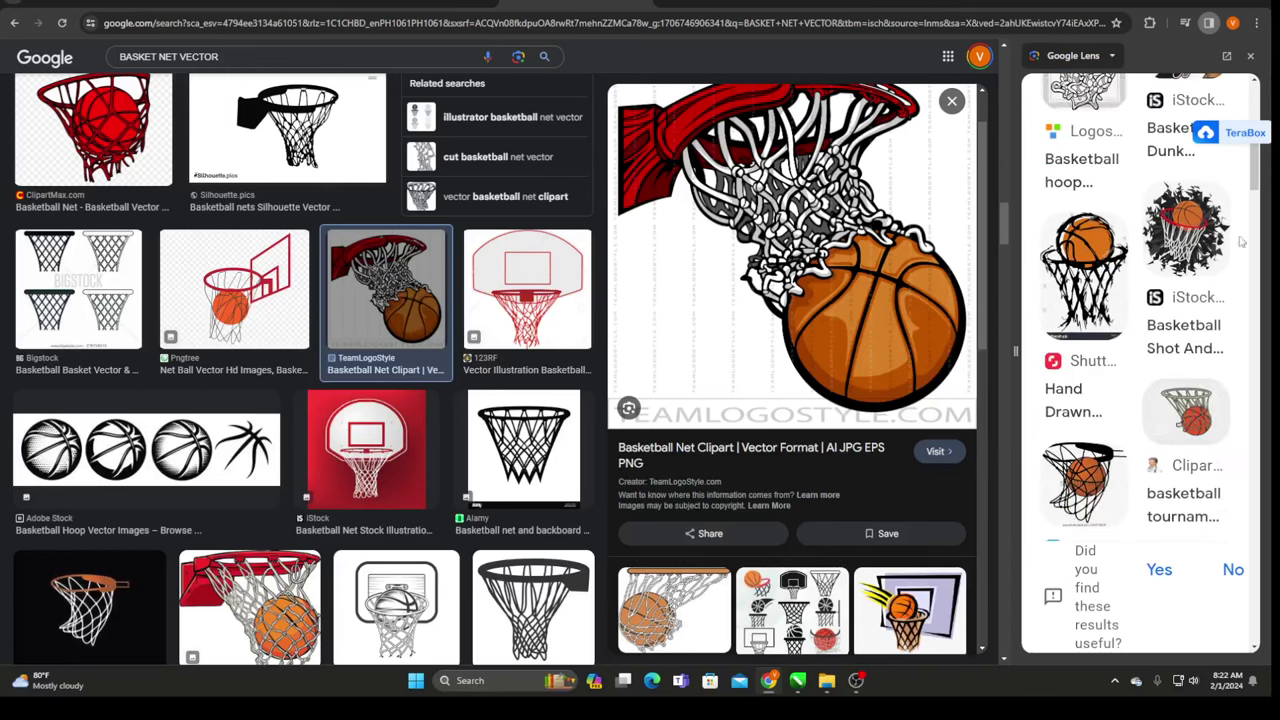
pyautogui.moveTo(1253, 170); pyautogui.dragTo(1258, 120)
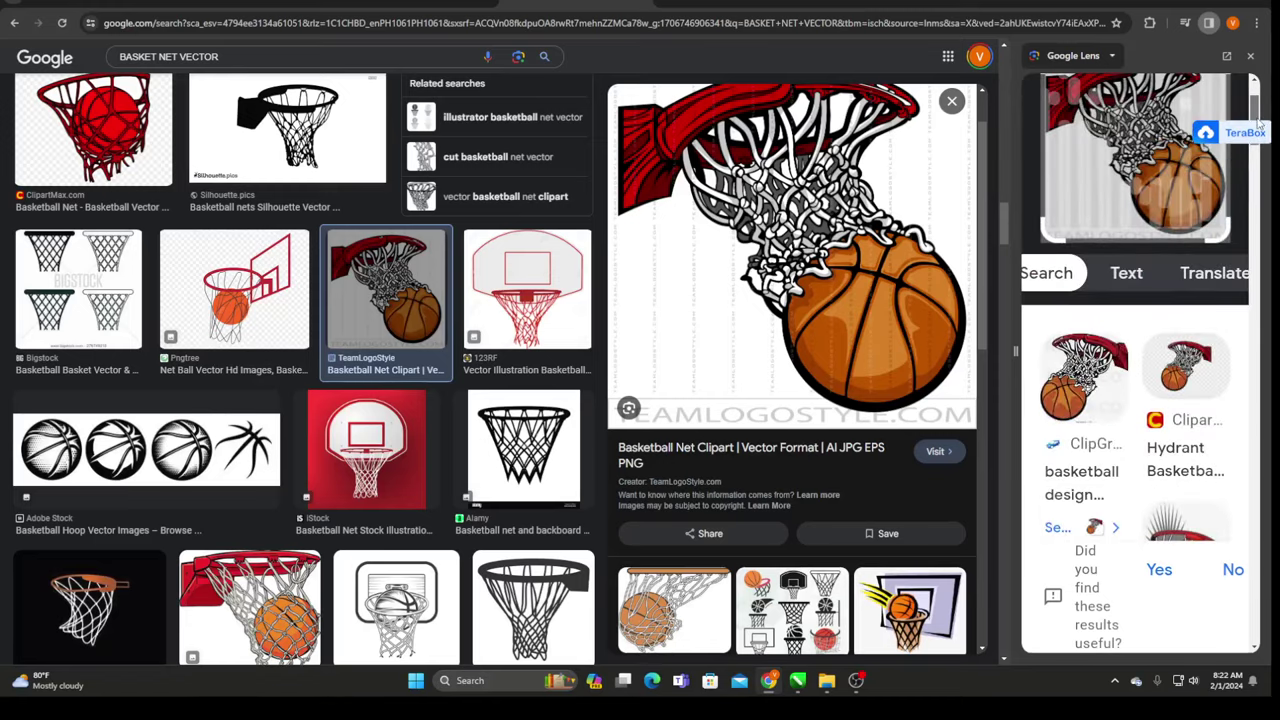
# - Open the ClipartMax Hydrant Basketball hoop clipart among the visual matches and download its full-size PNG
pyautogui.click(1193, 362)
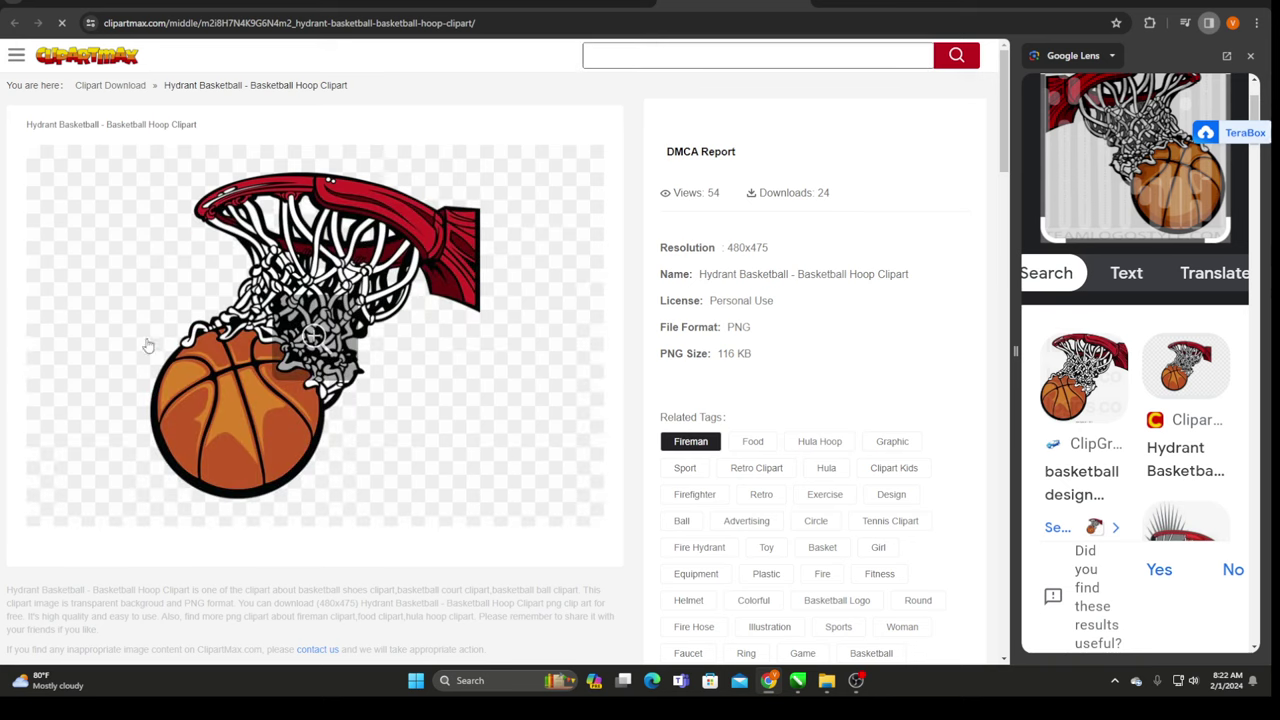
pyautogui.scroll(-3, 254, 357)
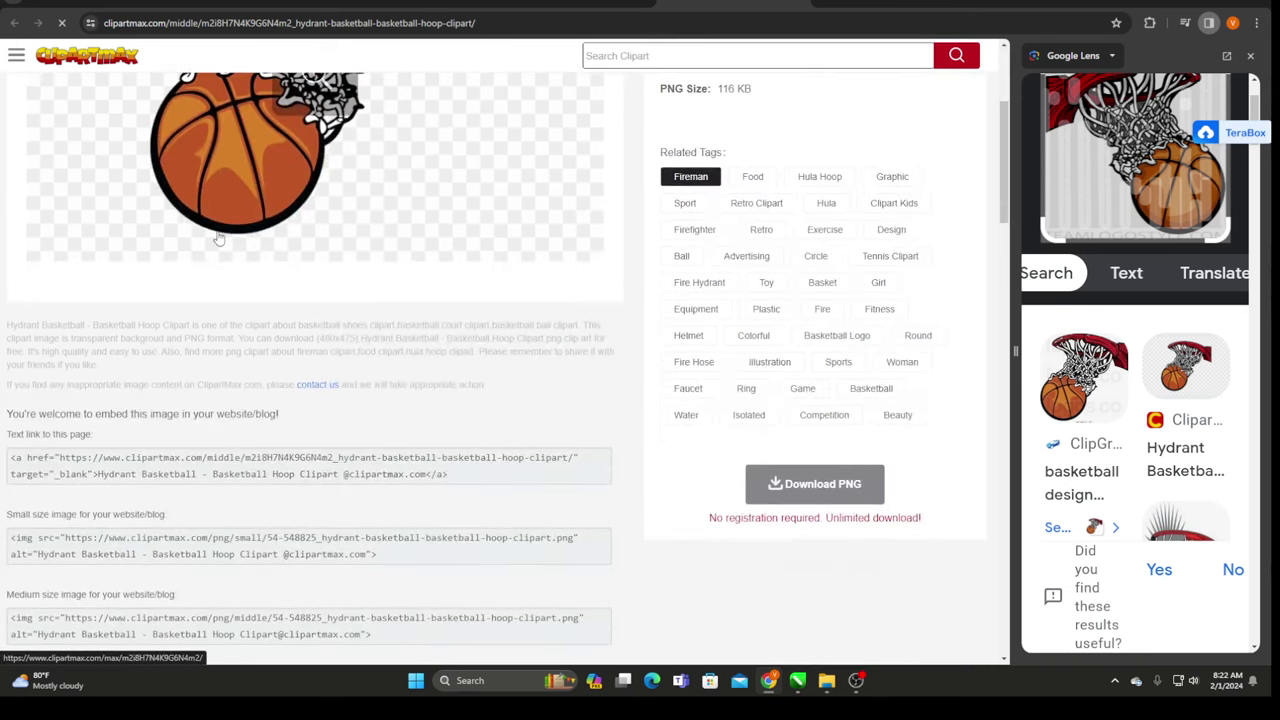
pyautogui.click(249, 267)
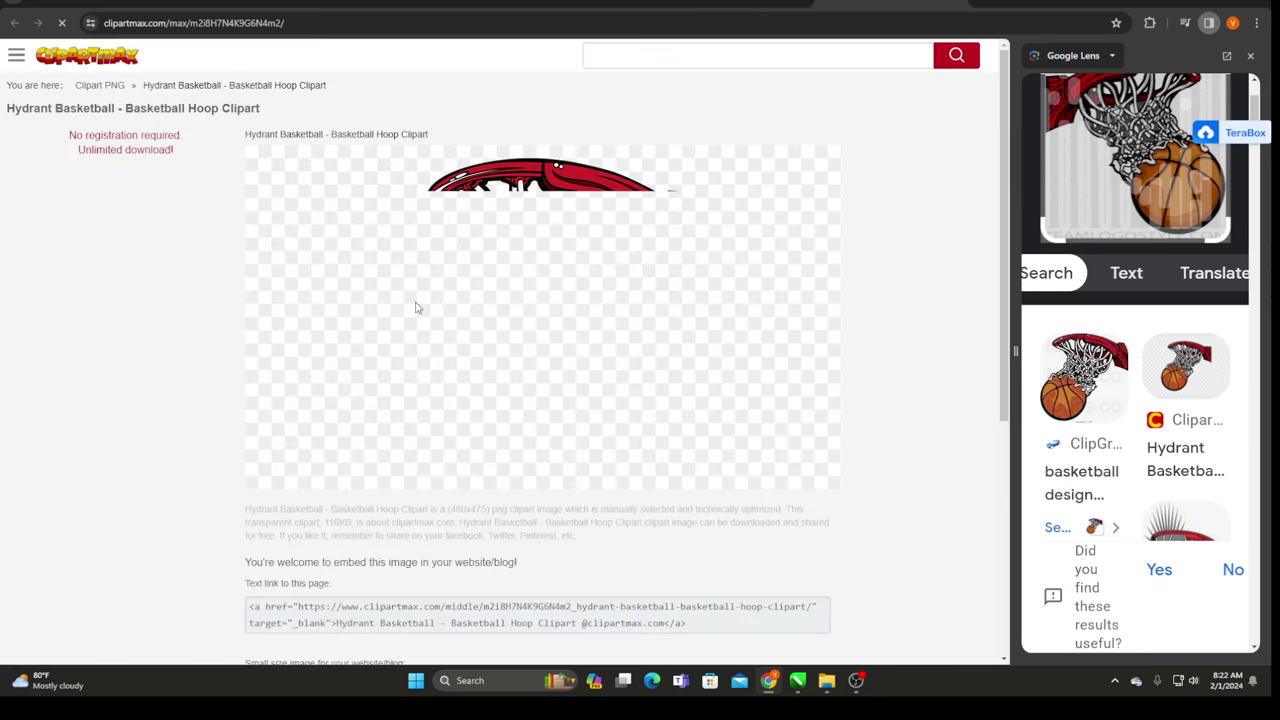
pyautogui.scroll(-3, 540, 400)
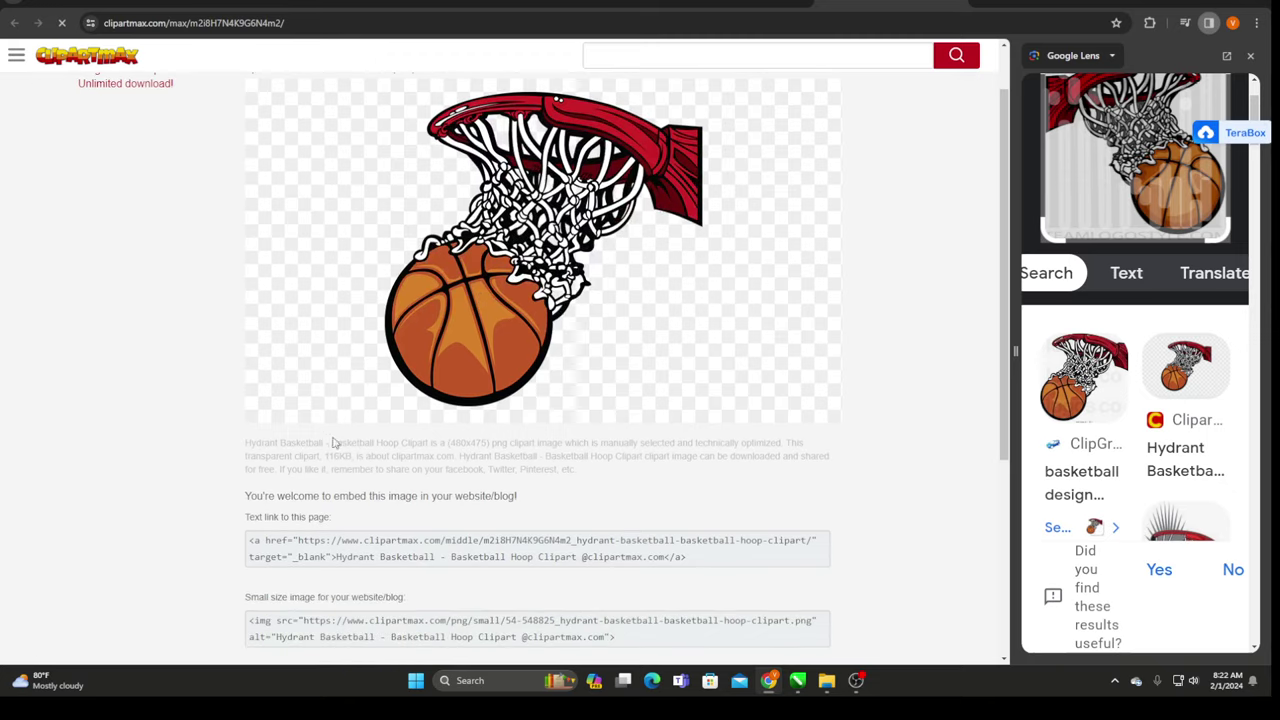
pyautogui.scroll(-2, 330, 540)
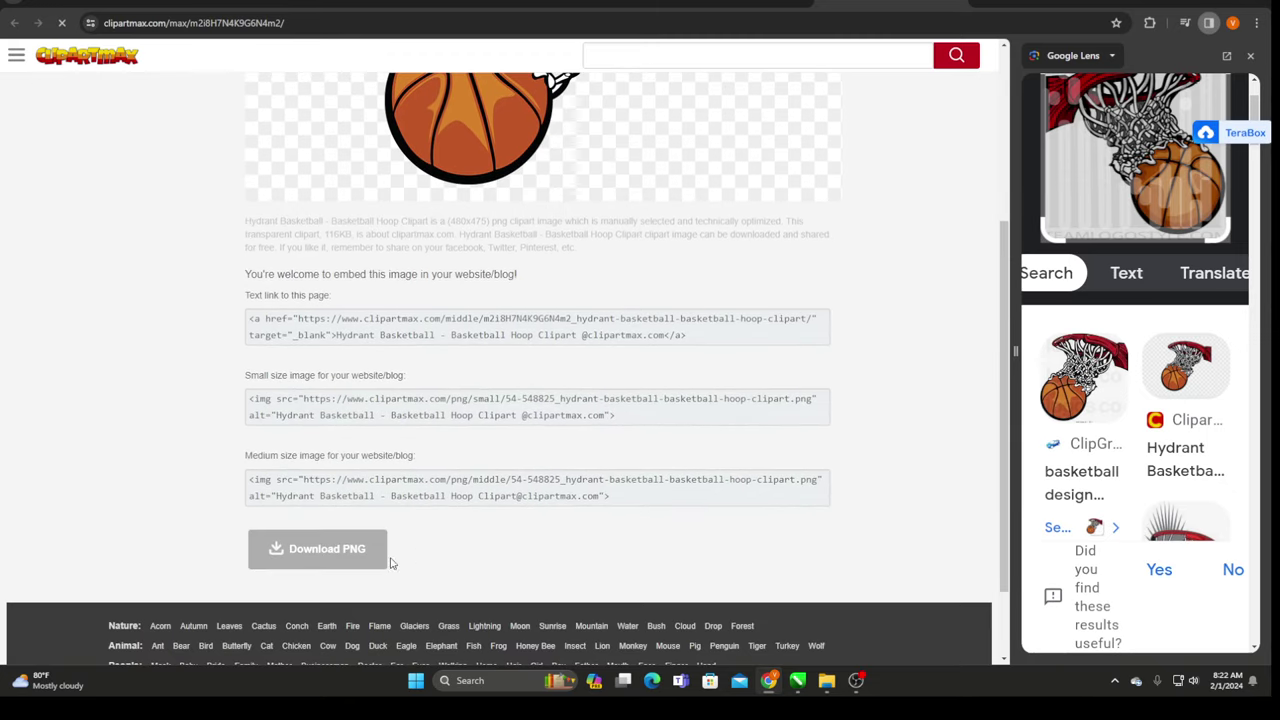
pyautogui.click(321, 563)
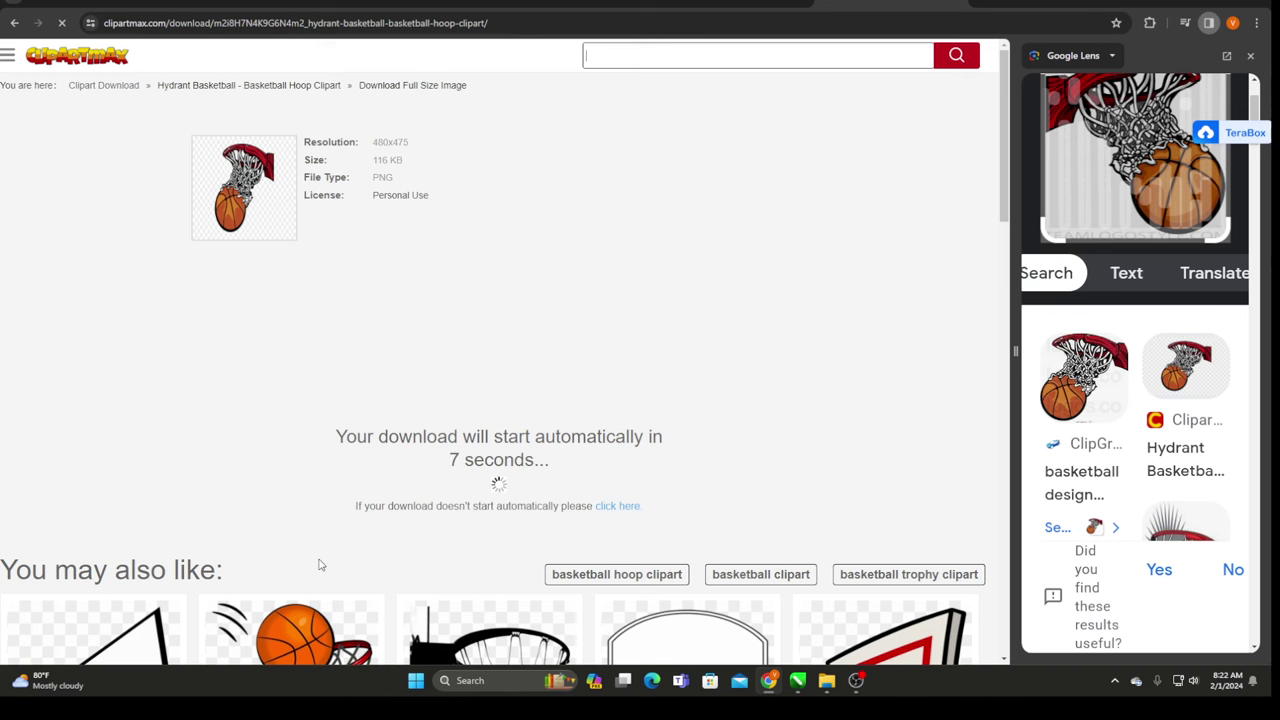
pyautogui.scroll(-1, 503, 377)
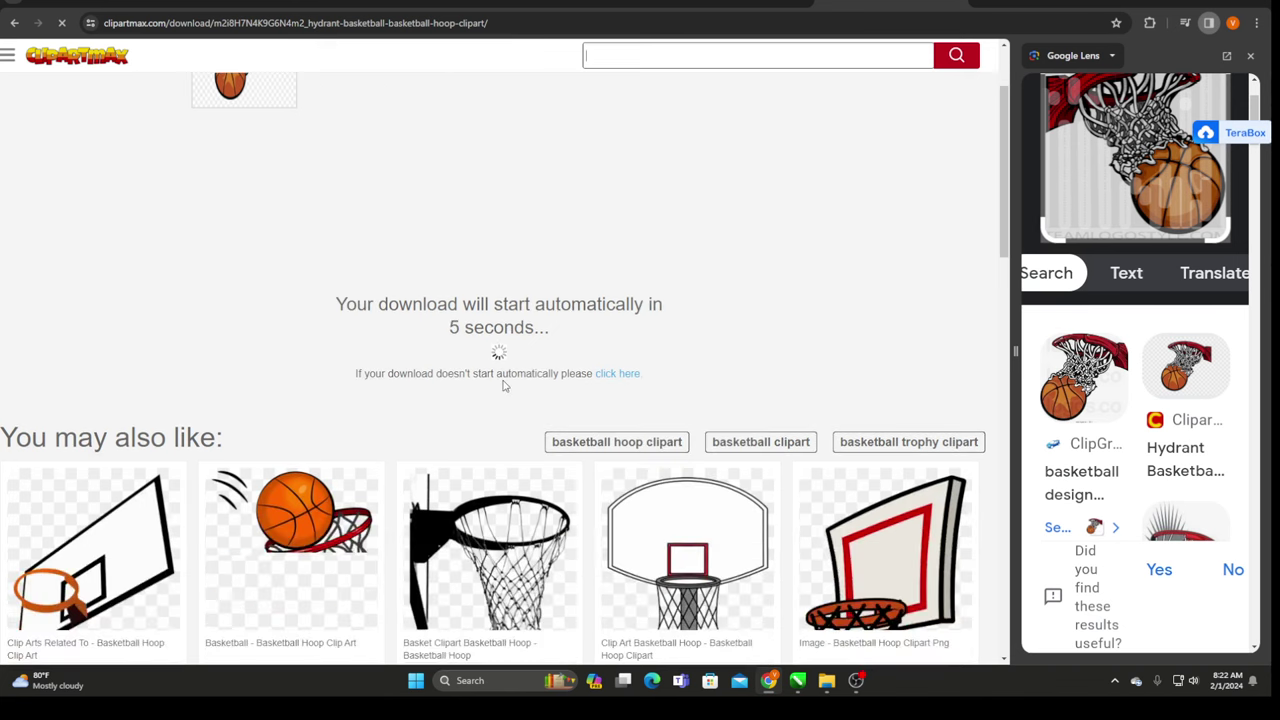
pyautogui.scroll(2, 523, 366)
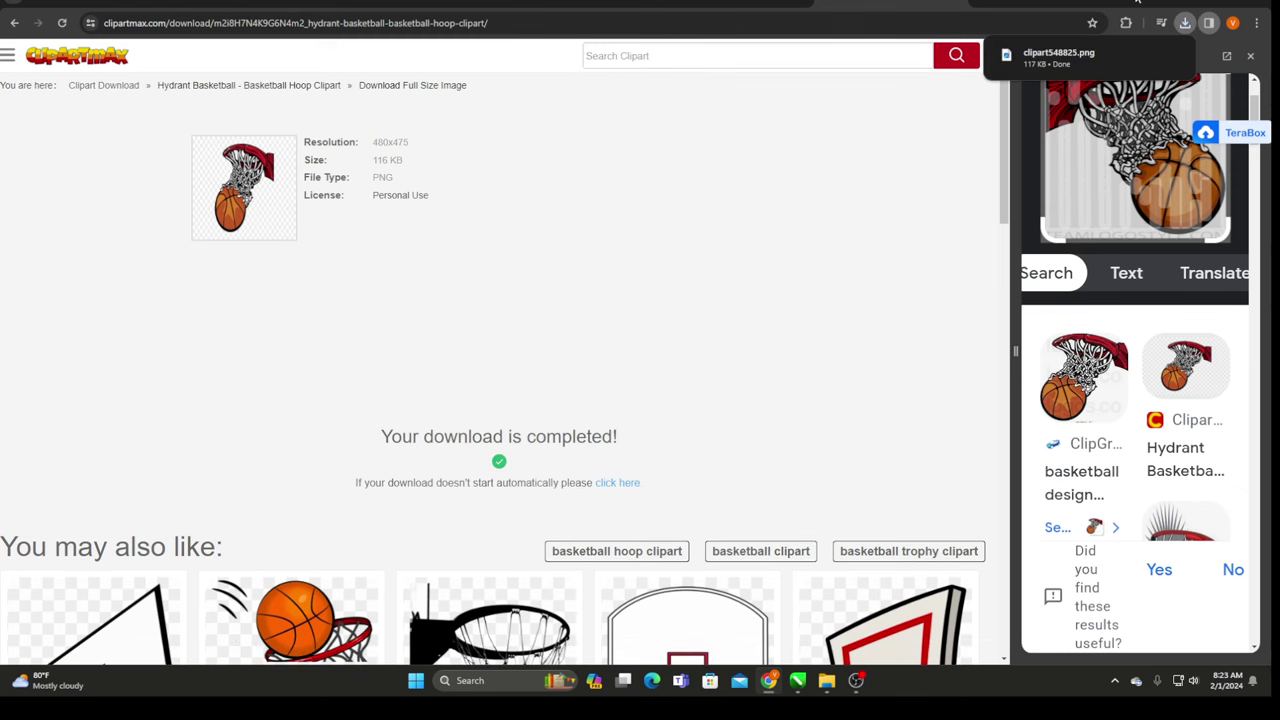
# - Switch to CorelDRAW, import clipart548825 from Downloads and place it in the empty area beside the front jersey mockup
pyautogui.click(1193, 2)
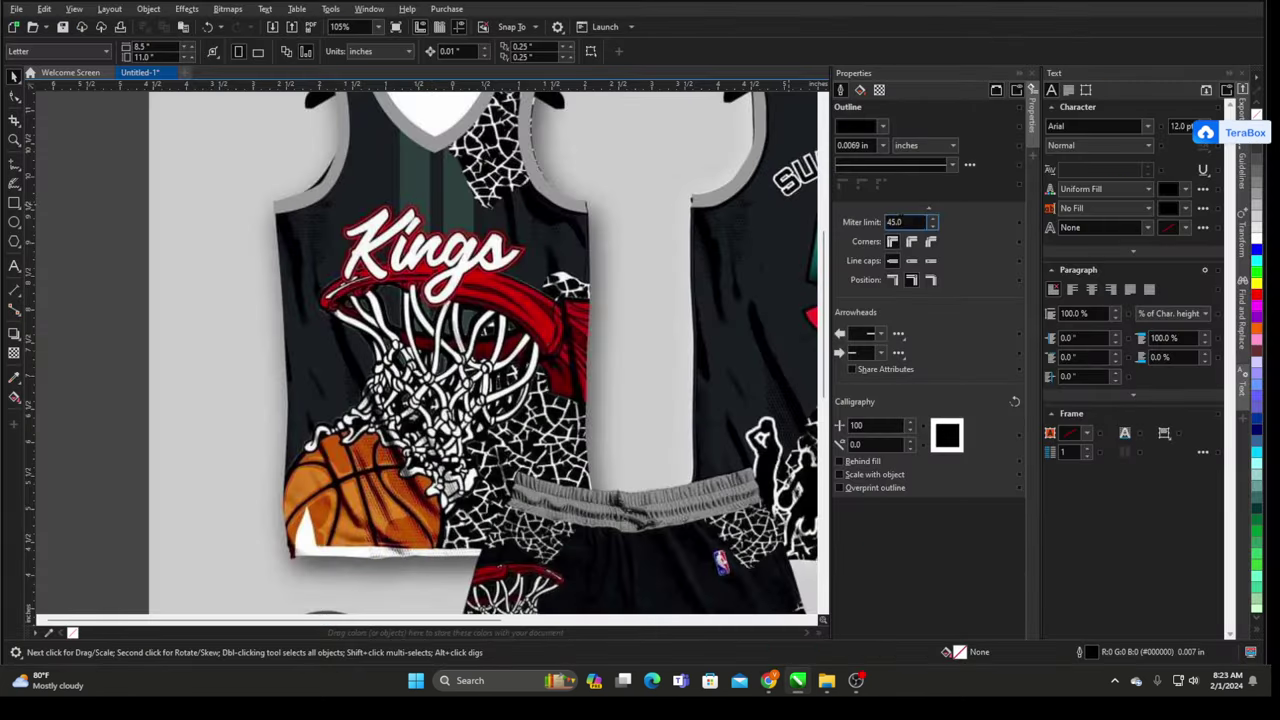
pyautogui.scroll(-3, 300, 300)
pyautogui.rightClick(198, 184)
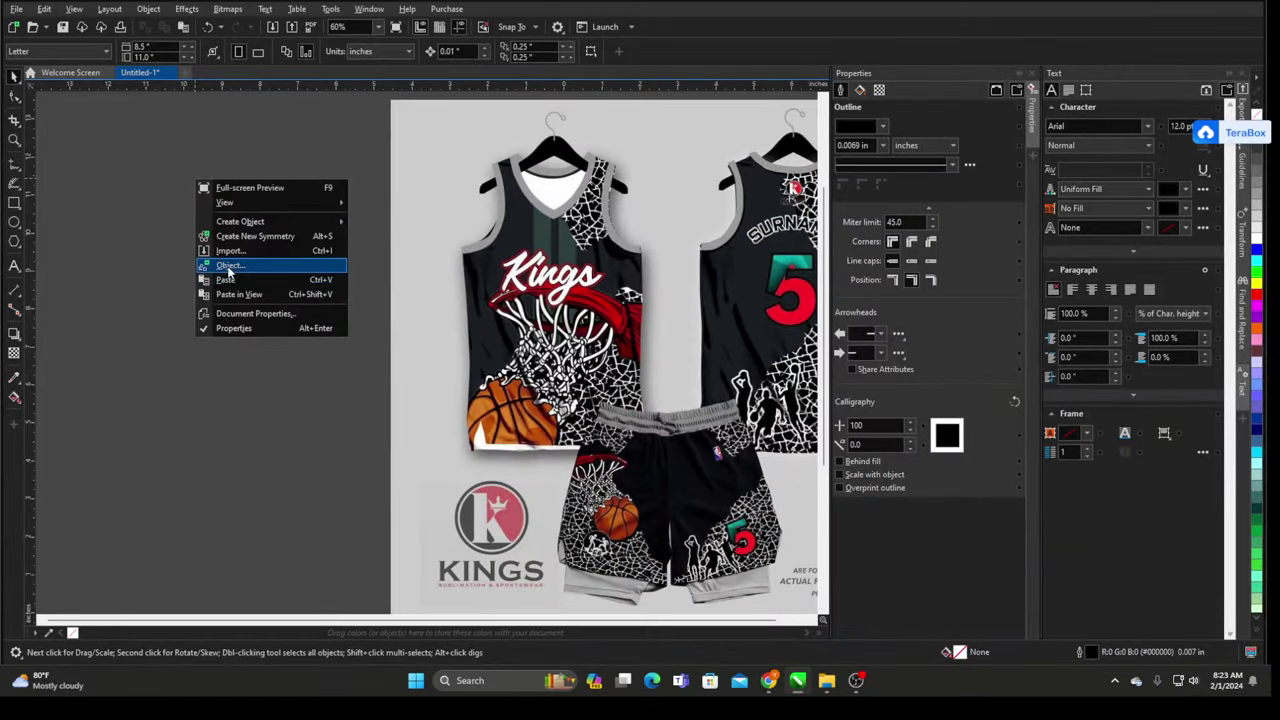
pyautogui.click(230, 250)
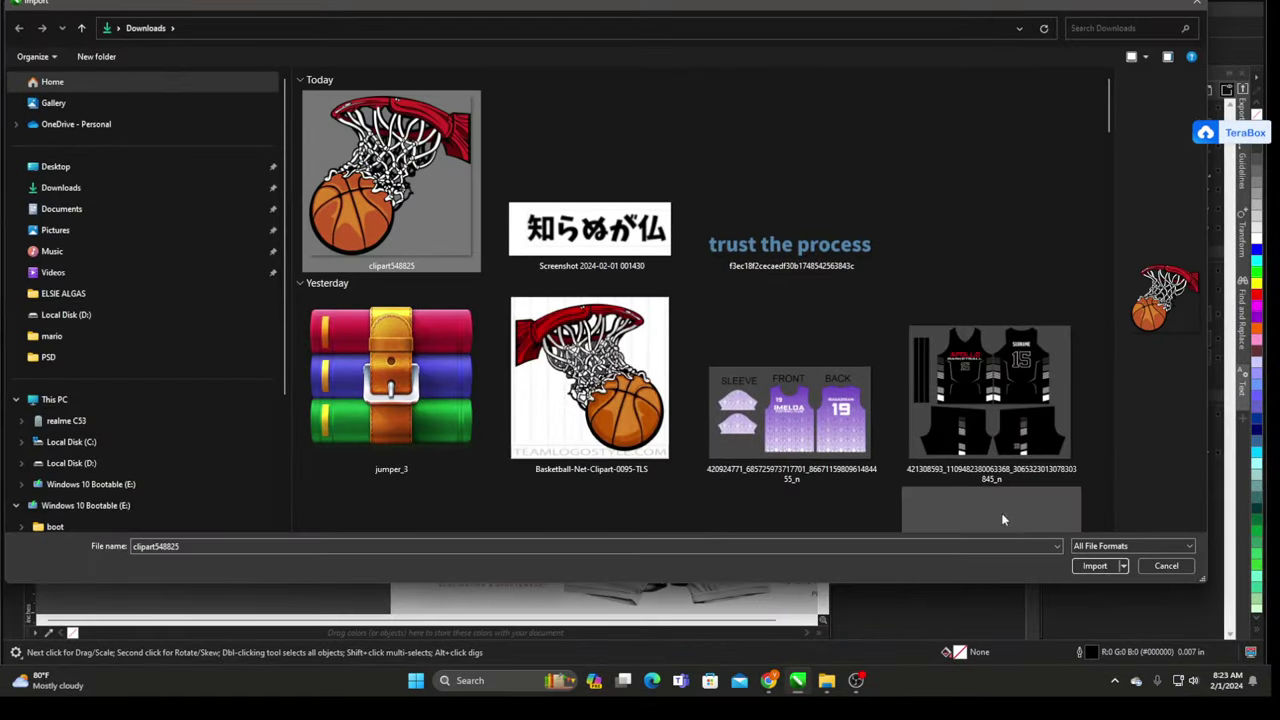
pyautogui.click(1084, 568)
pyautogui.click(258, 225)
pyautogui.moveTo(361, 312); pyautogui.dragTo(232, 298)
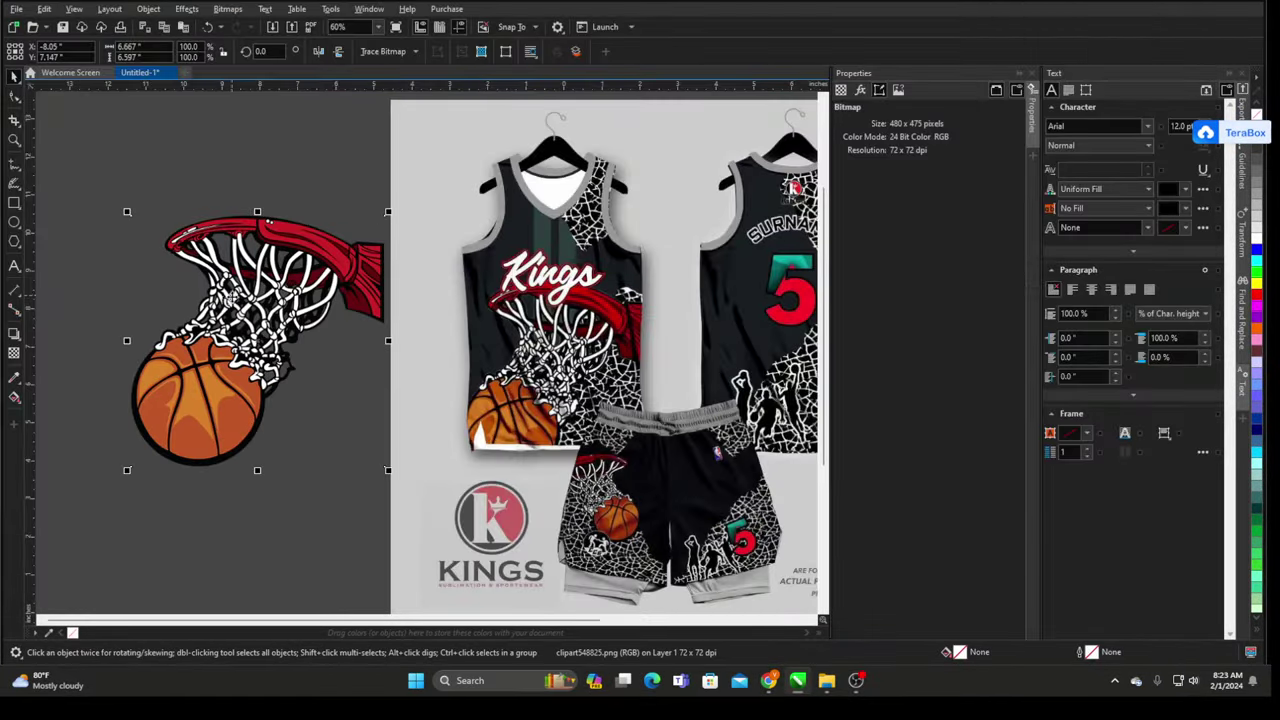
# - Inspect the imported clipart's net strands and rim edges up close to judge the bitmap's quality
pyautogui.scroll(4, 231, 297)
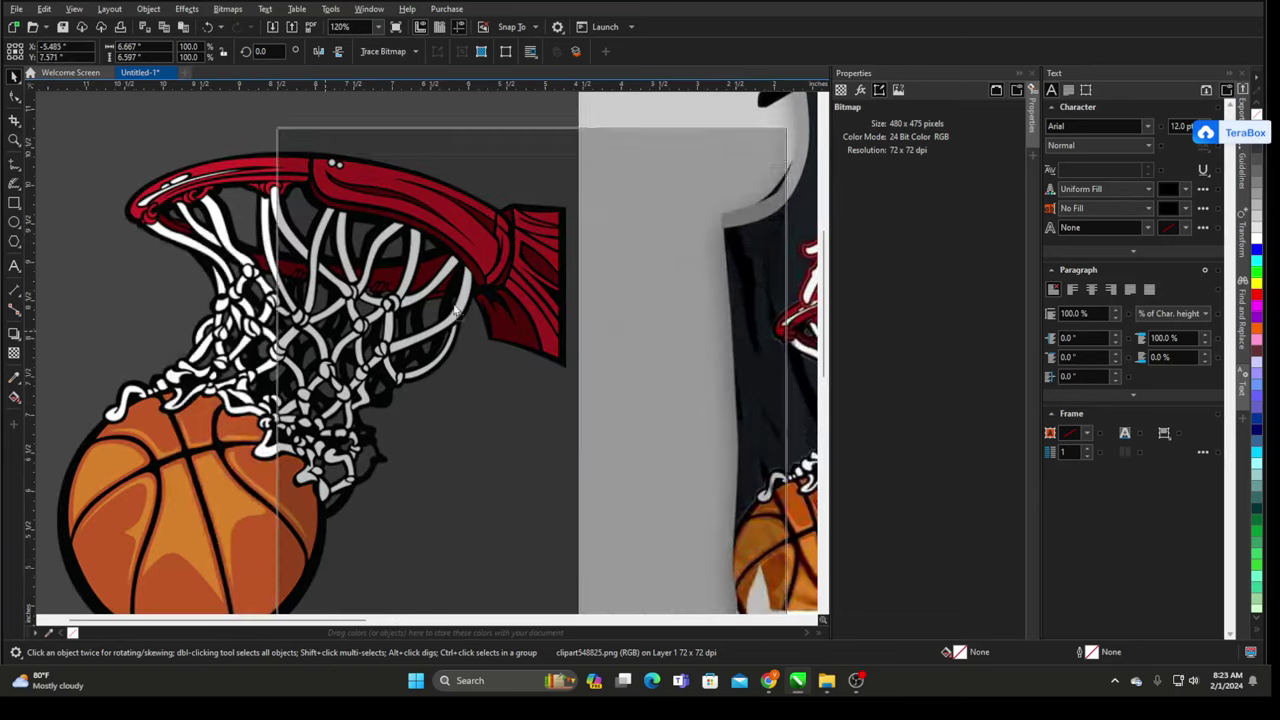
pyautogui.moveTo(456, 312); pyautogui.dragTo(496, 365)
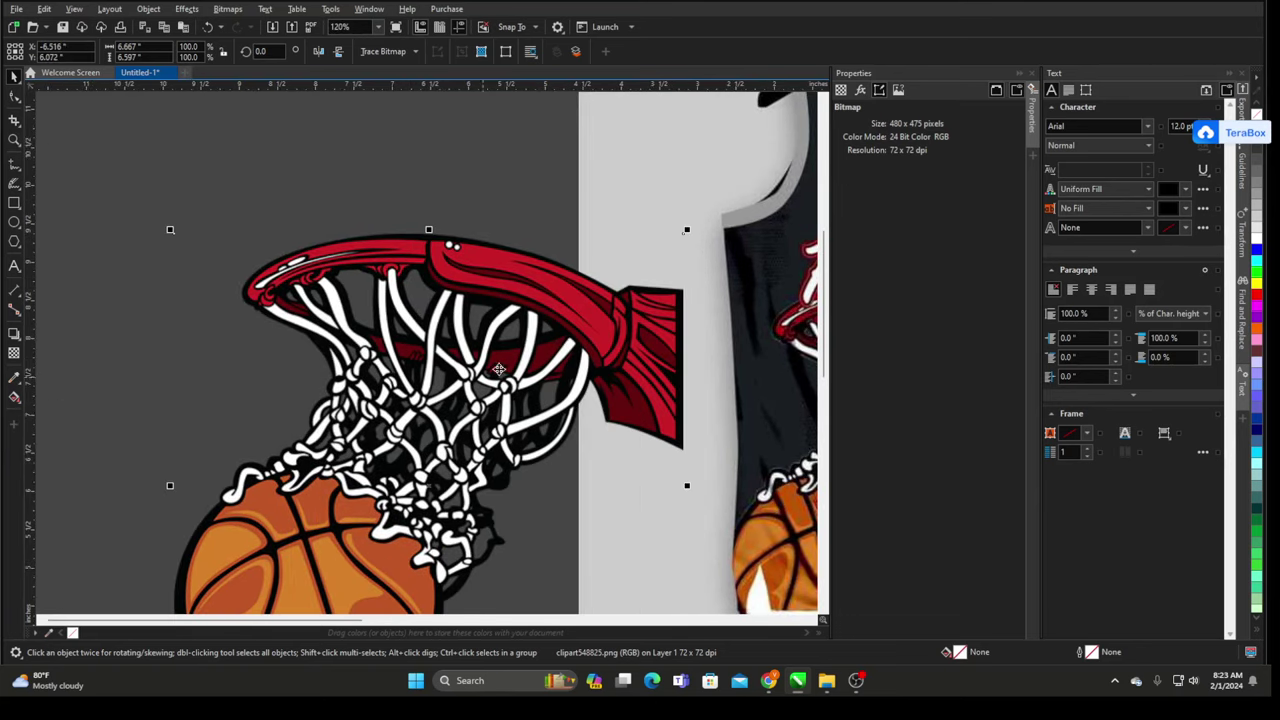
pyautogui.scroll(-1, 560, 334)
pyautogui.click(394, 206)
pyautogui.scroll(1, 505, 355)
pyautogui.scroll(10, 512, 365)
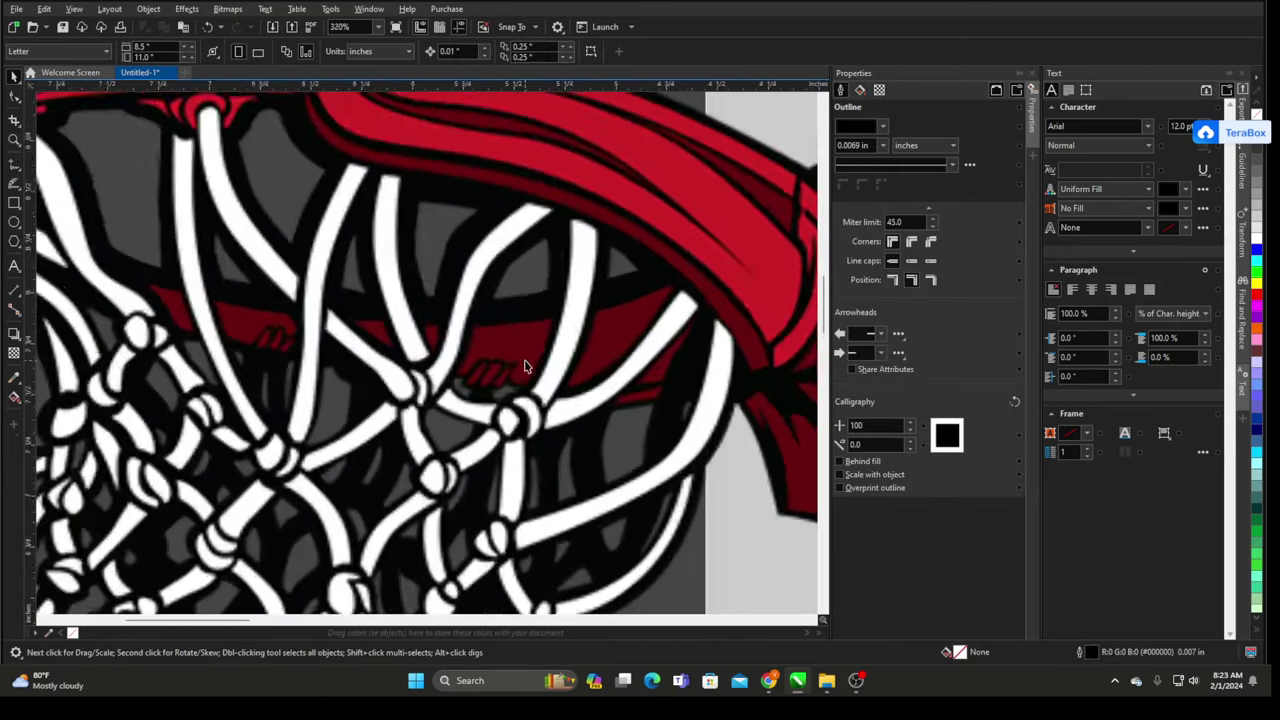
pyautogui.scroll(4, 465, 258)
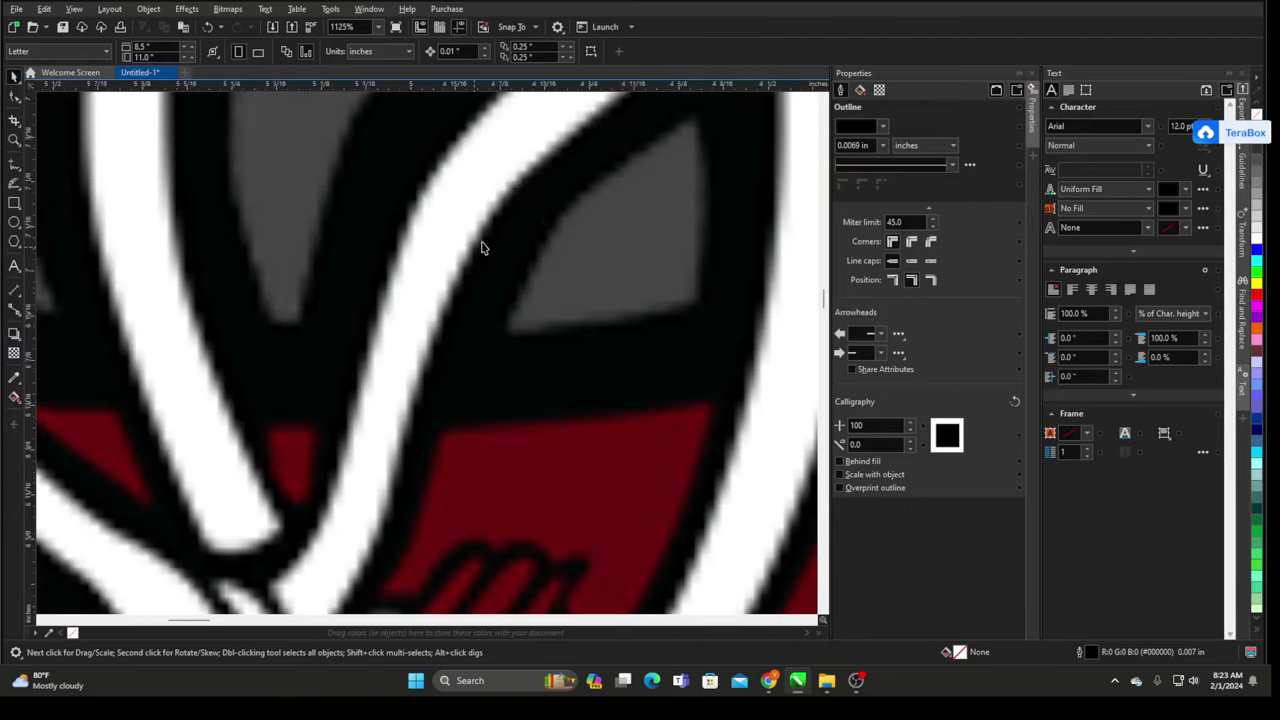
pyautogui.scroll(-6, 368, 550)
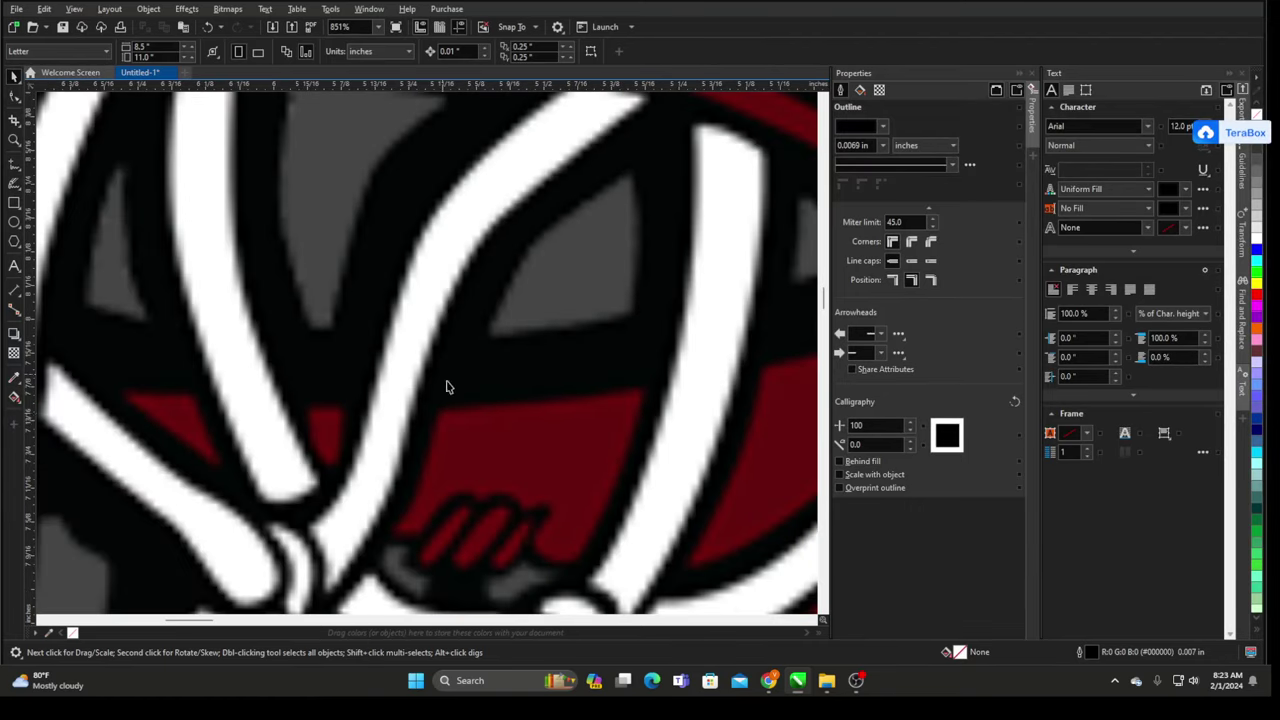
pyautogui.scroll(-8, 418, 330)
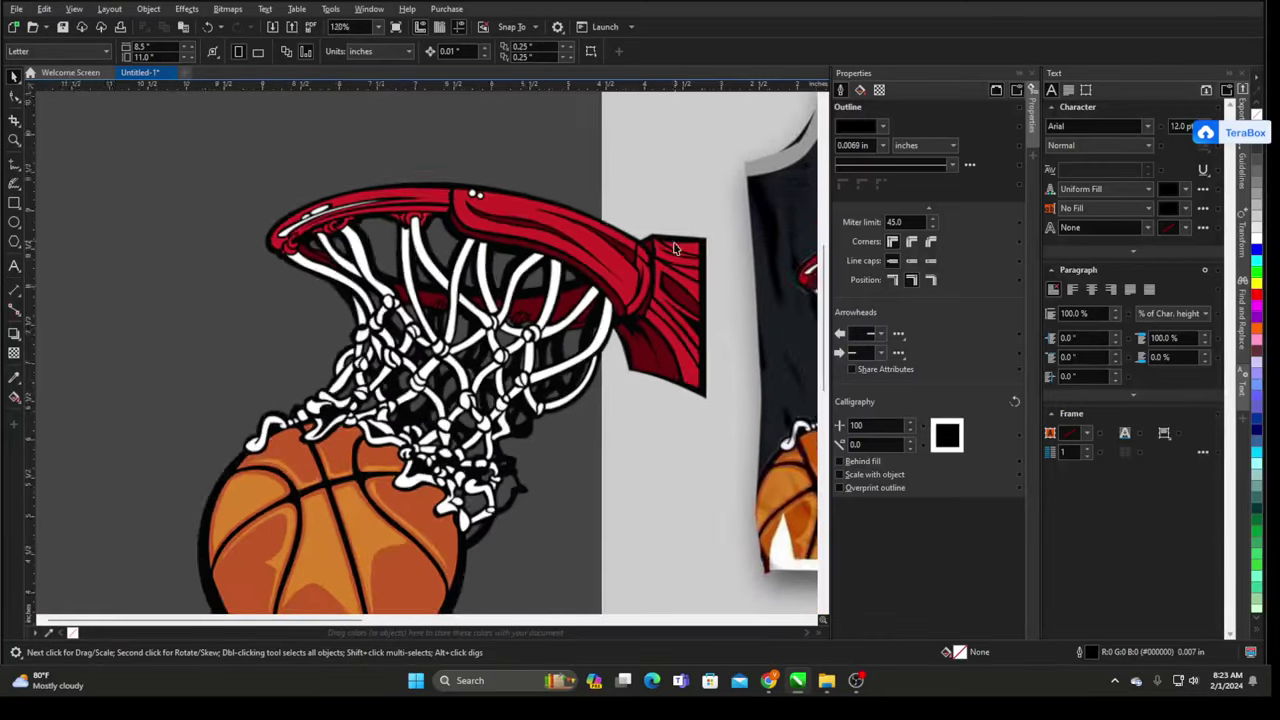
# - Reposition the hoop and ball bitmap beside the front jersey for comparison with the mockup artwork
pyautogui.scroll(-1, 674, 248)
pyautogui.moveTo(545, 286); pyautogui.dragTo(405, 258)
pyautogui.scroll(-2, 525, 264)
pyautogui.scroll(3, 405, 257)
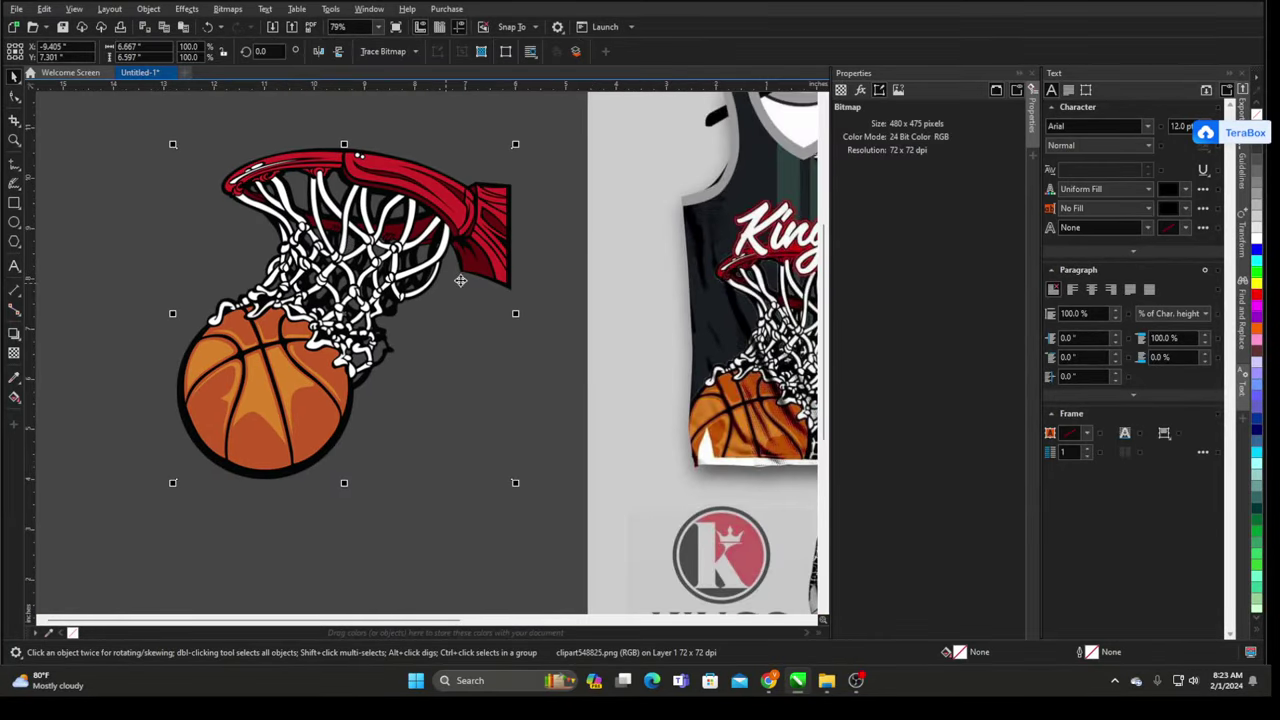
pyautogui.moveTo(243, 310); pyautogui.dragTo(430, 306)
pyautogui.scroll(-1, 356, 286)
pyautogui.click(117, 205)
pyautogui.scroll(-2, 463, 268)
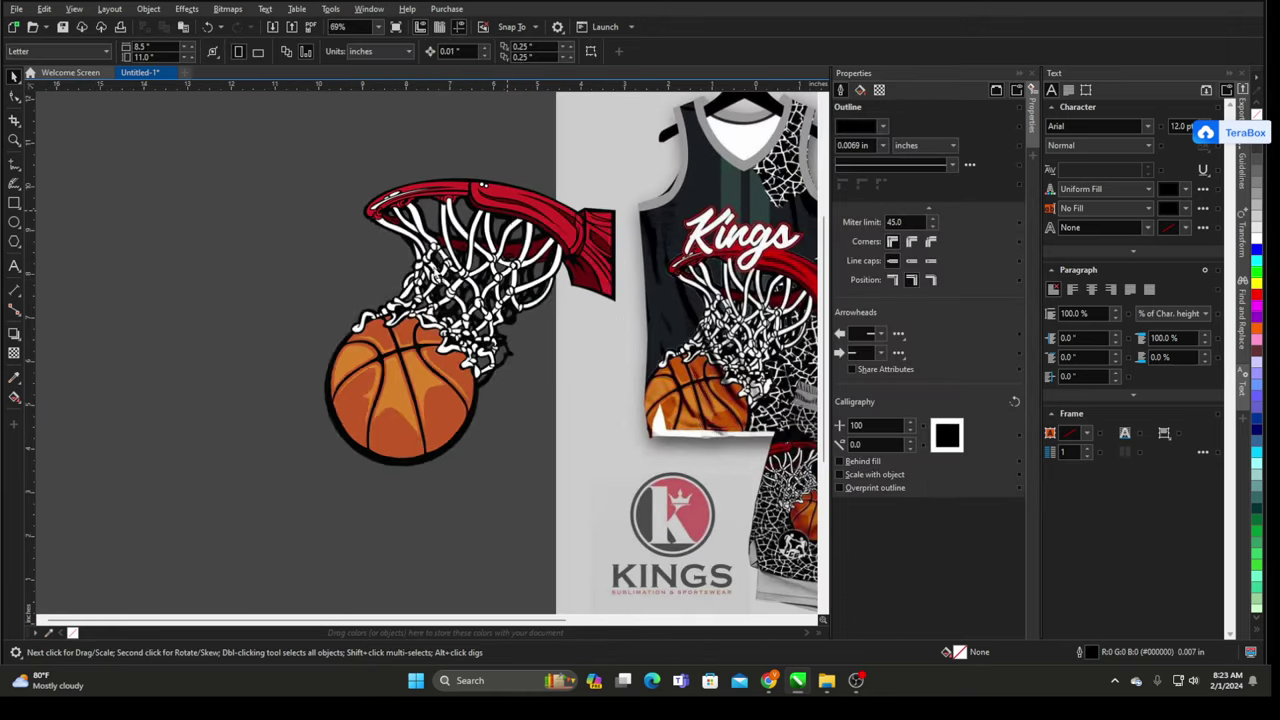
pyautogui.moveTo(436, 248); pyautogui.dragTo(405, 287)
pyautogui.scroll(3, 405, 287)
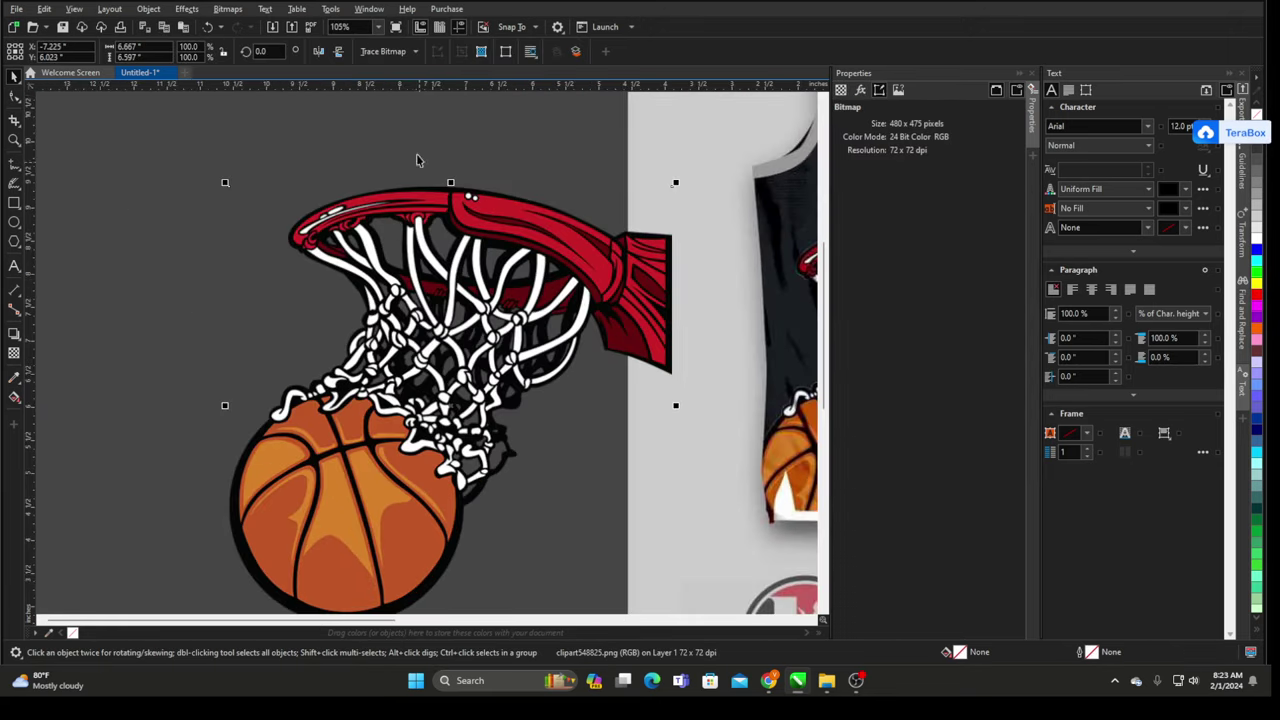
# - Outline-trace the hoop bitmap with the Clipart image type, removing a specified background color and deleting the original
pyautogui.click(413, 55)
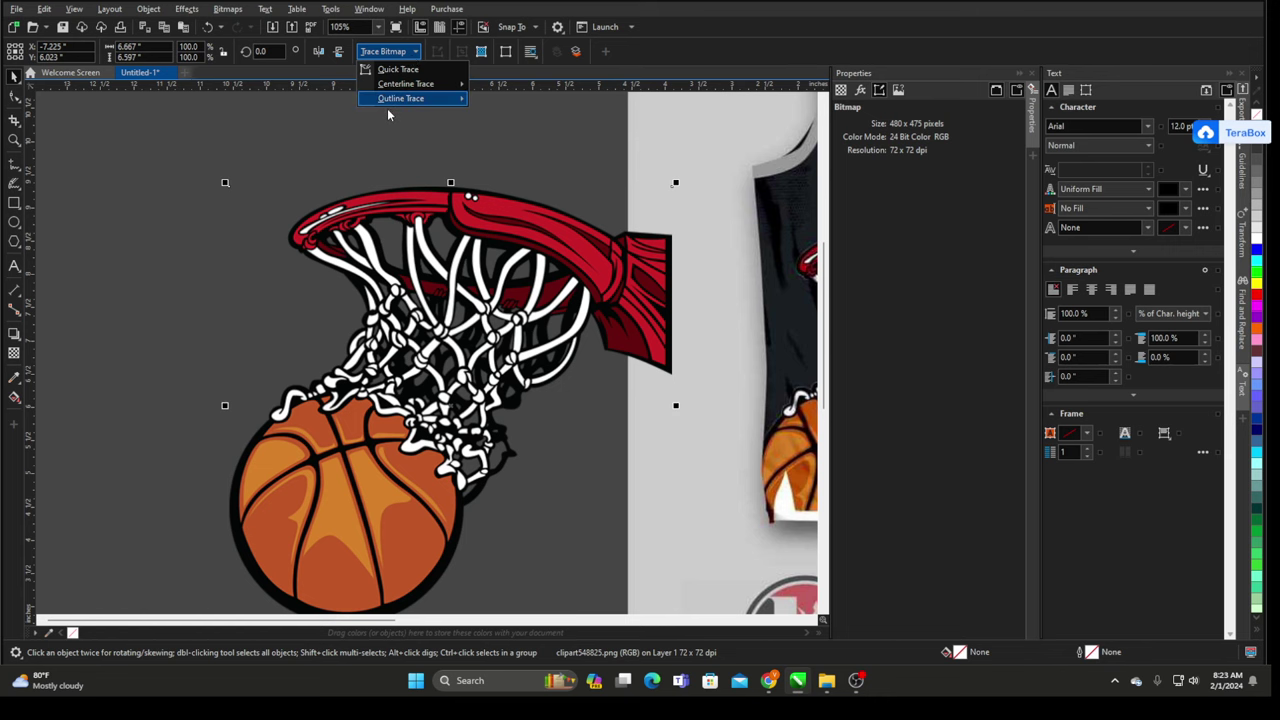
pyautogui.moveTo(388, 100)
pyautogui.click(503, 145)
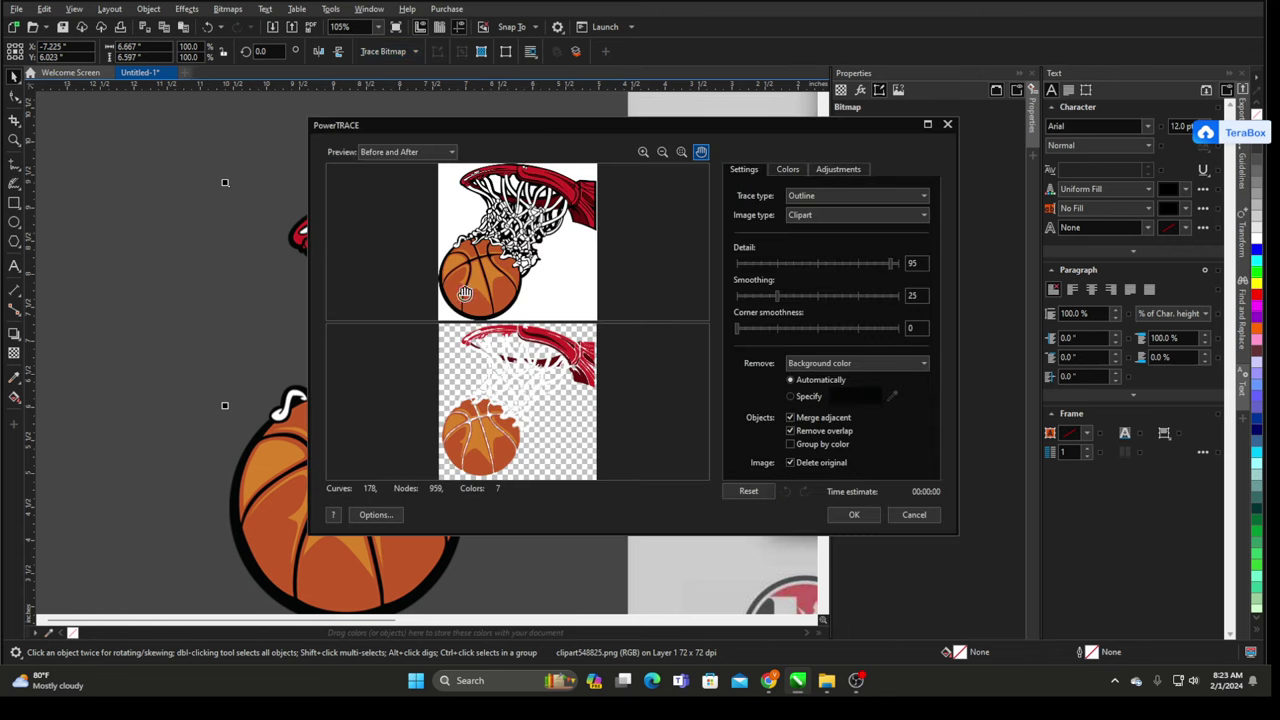
pyautogui.click(790, 397)
pyautogui.click(853, 516)
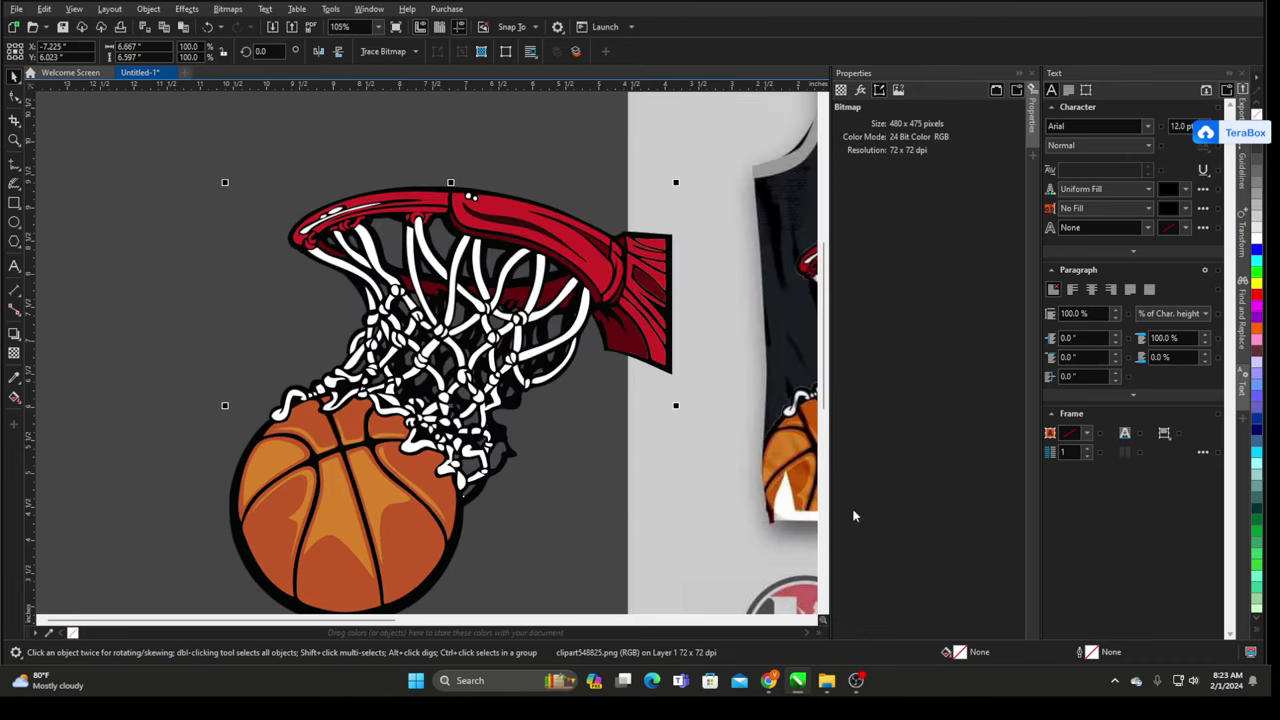
# - Move the traced hoop and ball group into the empty area outside the page, clear of the jersey mockup
pyautogui.scroll(-2, 433, 270)
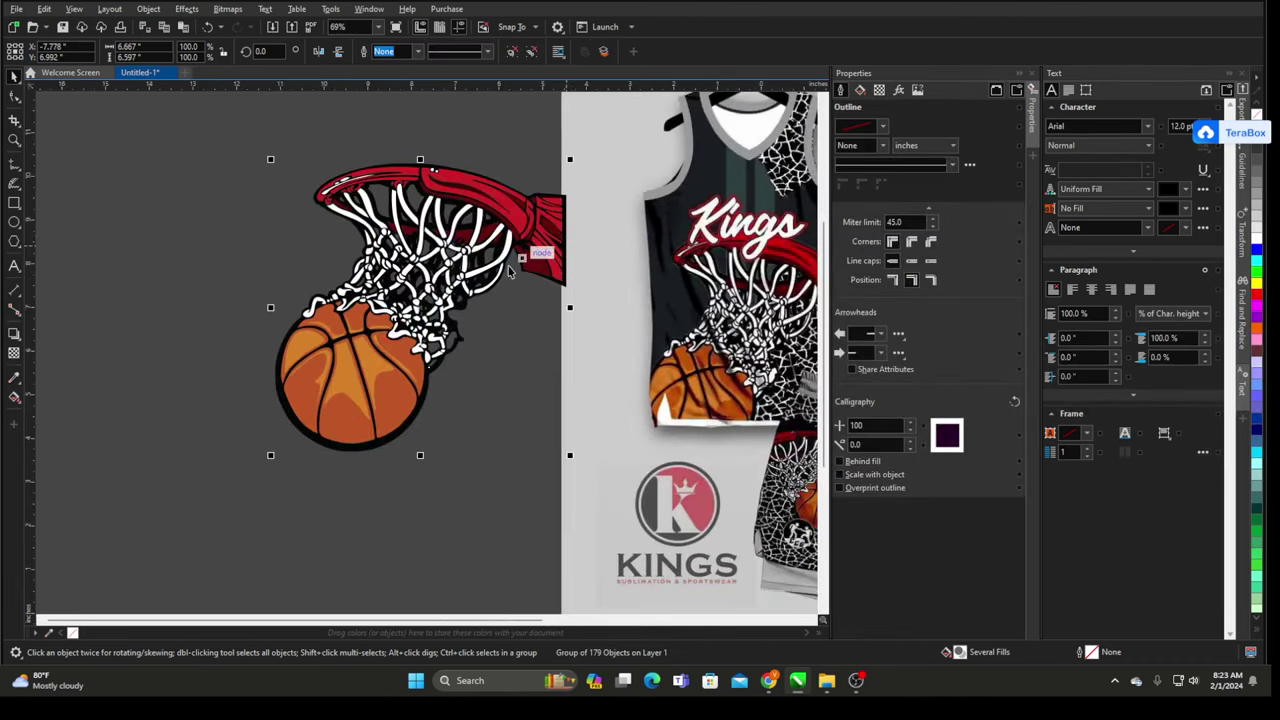
pyautogui.scroll(3, 440, 265)
pyautogui.moveTo(477, 249); pyautogui.dragTo(437, 433)
pyautogui.scroll(1, 510, 305)
pyautogui.scroll(-1, 326, 306)
pyautogui.scroll(-4, 315, 302)
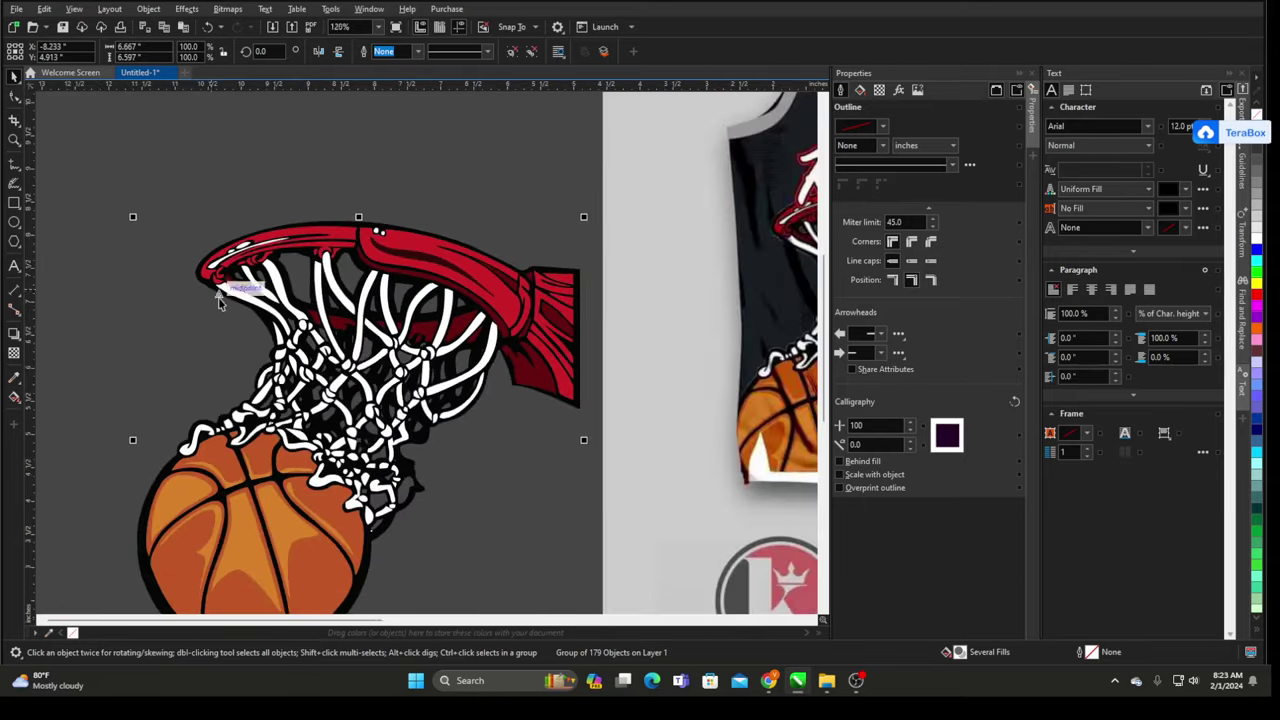
pyautogui.scroll(1, 372, 256)
pyautogui.scroll(1, 372, 256)
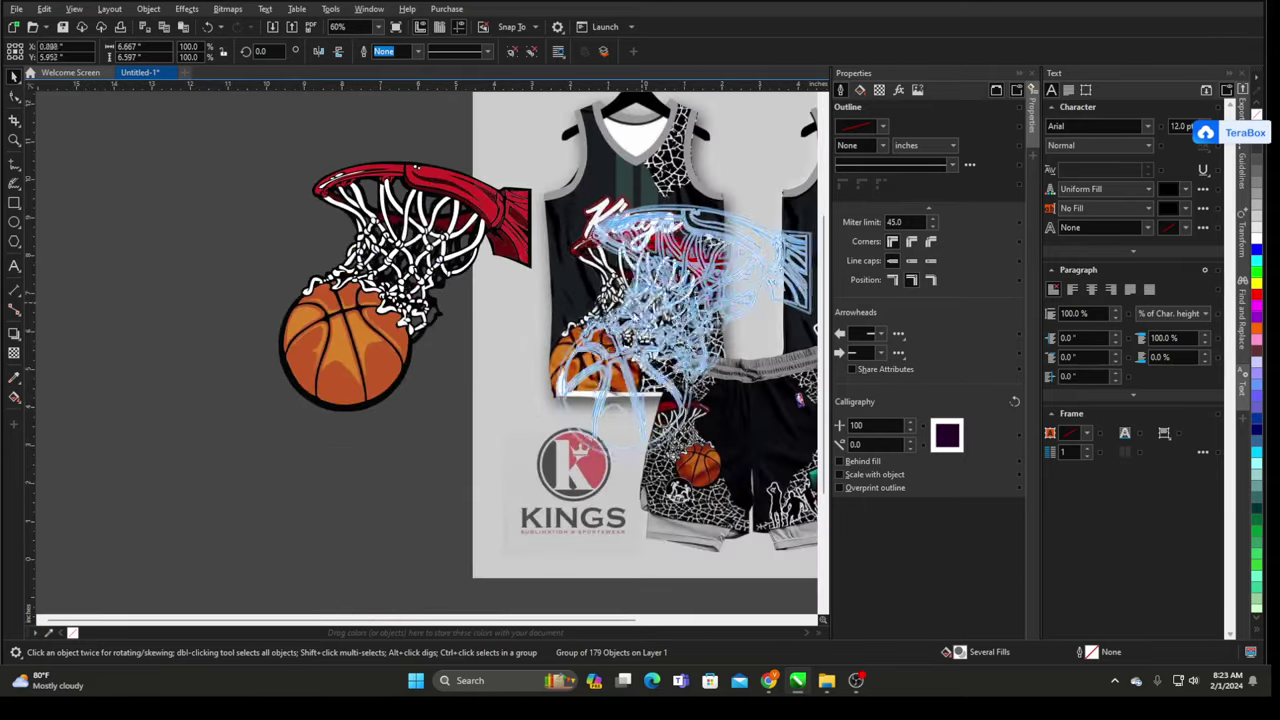
pyautogui.scroll(-1, 230, 285)
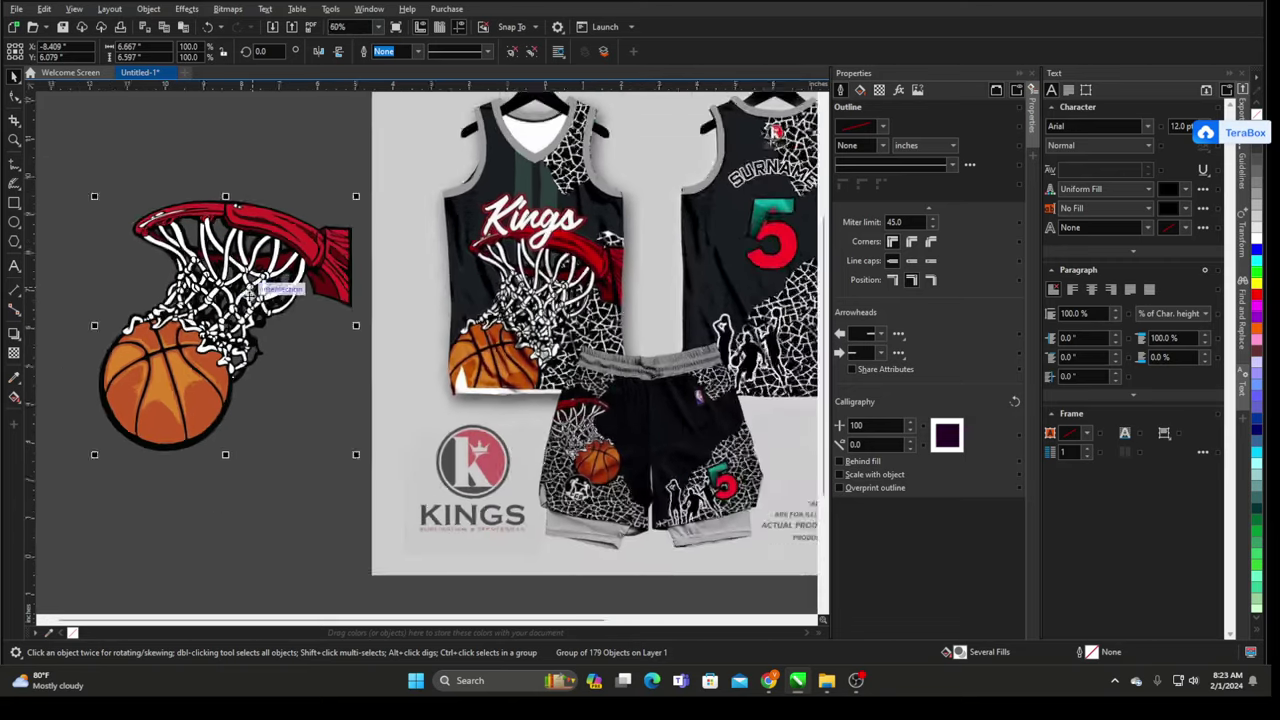
# - Examine the cracked black-and-white pattern and player silhouettes on the back jersey and the shorts
pyautogui.scroll(2, 772, 340)
pyautogui.scroll(1, 772, 341)
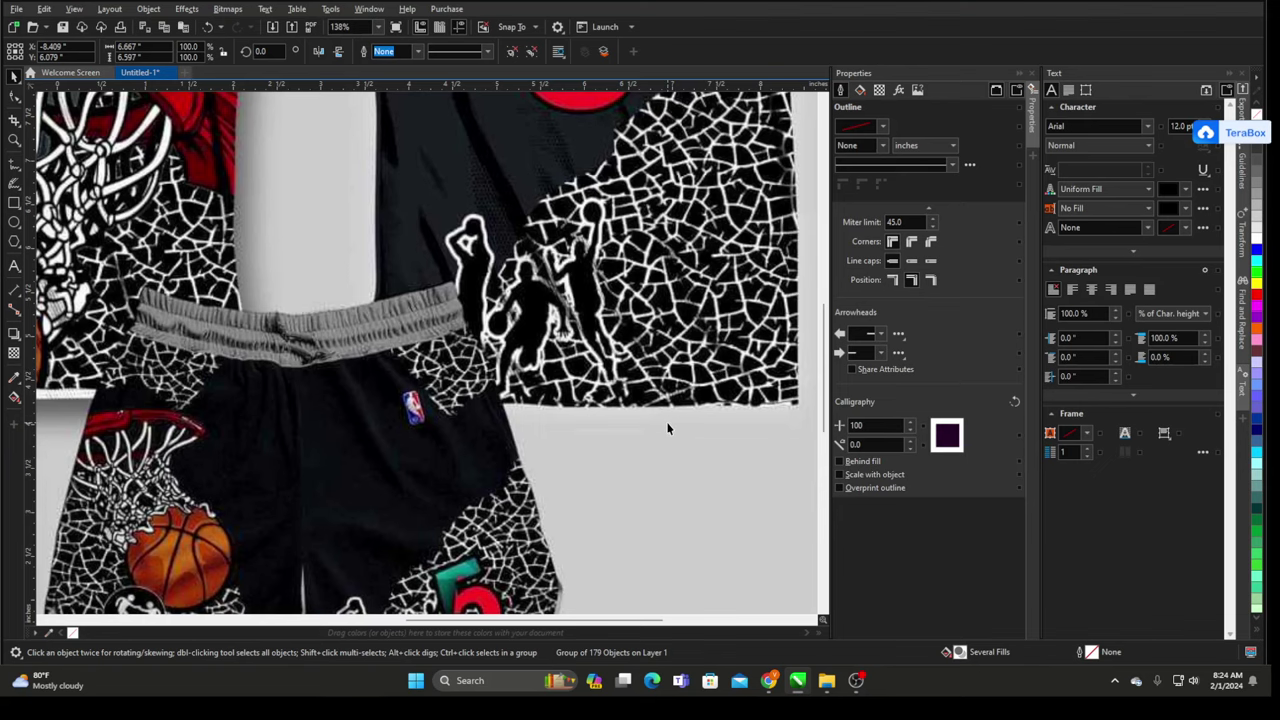
pyautogui.scroll(-4, 453, 331)
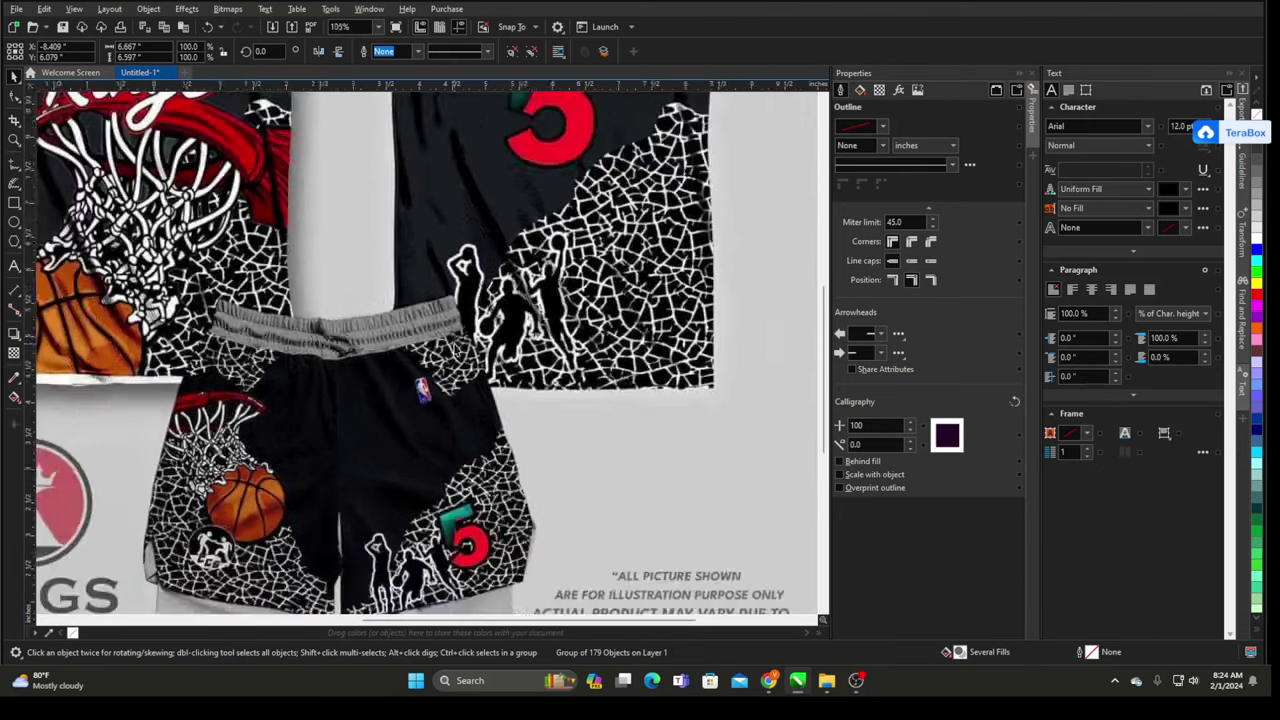
pyautogui.scroll(4, 620, 208)
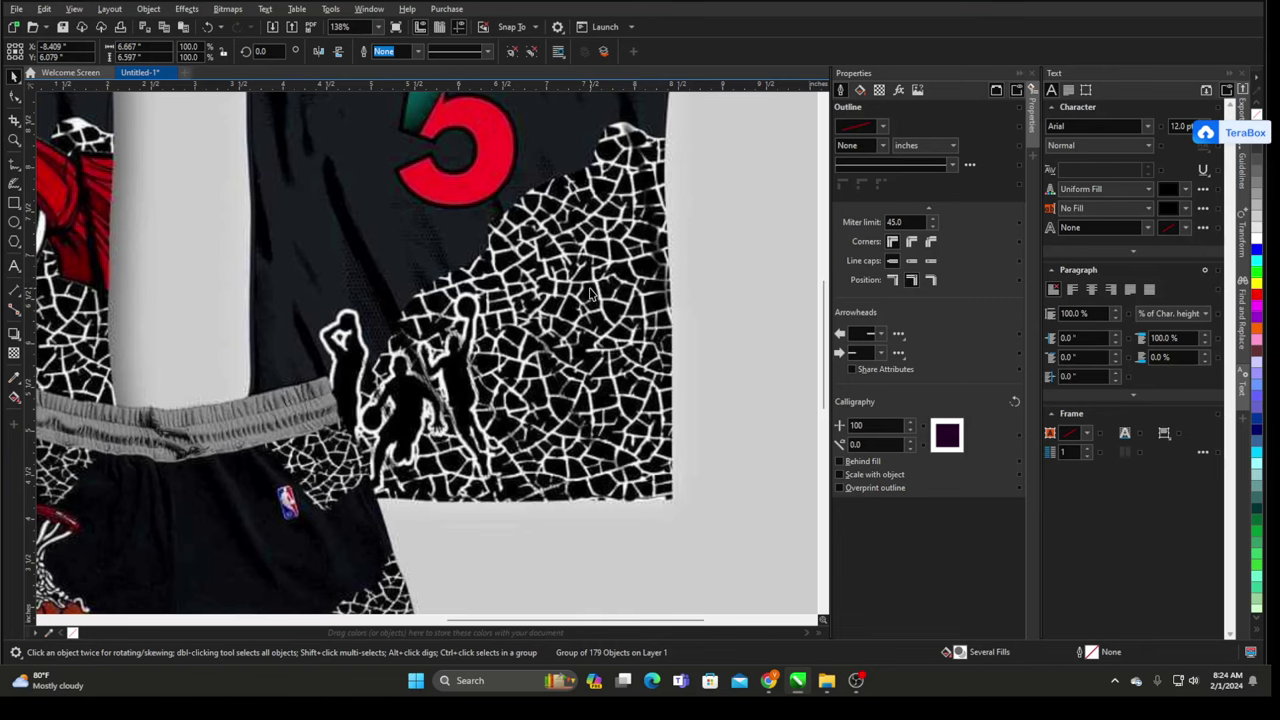
pyautogui.scroll(-1, 590, 295)
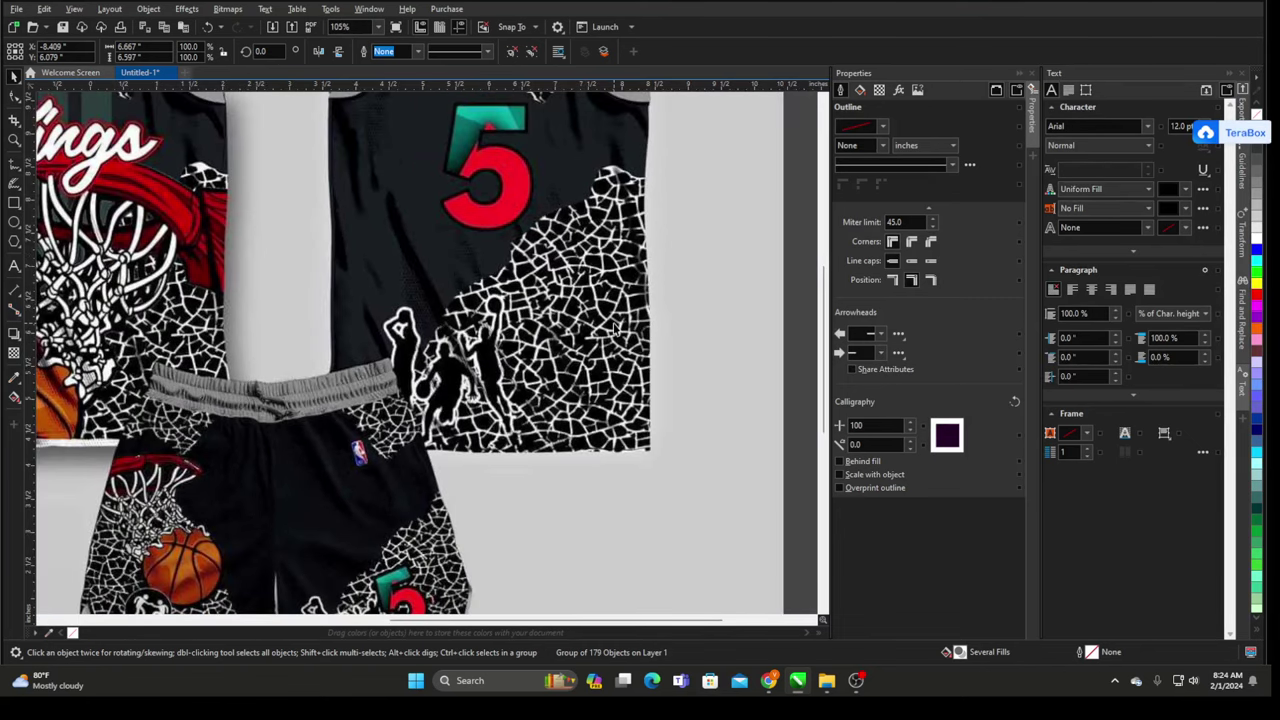
pyautogui.scroll(-2, 731, 274)
pyautogui.scroll(4, 603, 318)
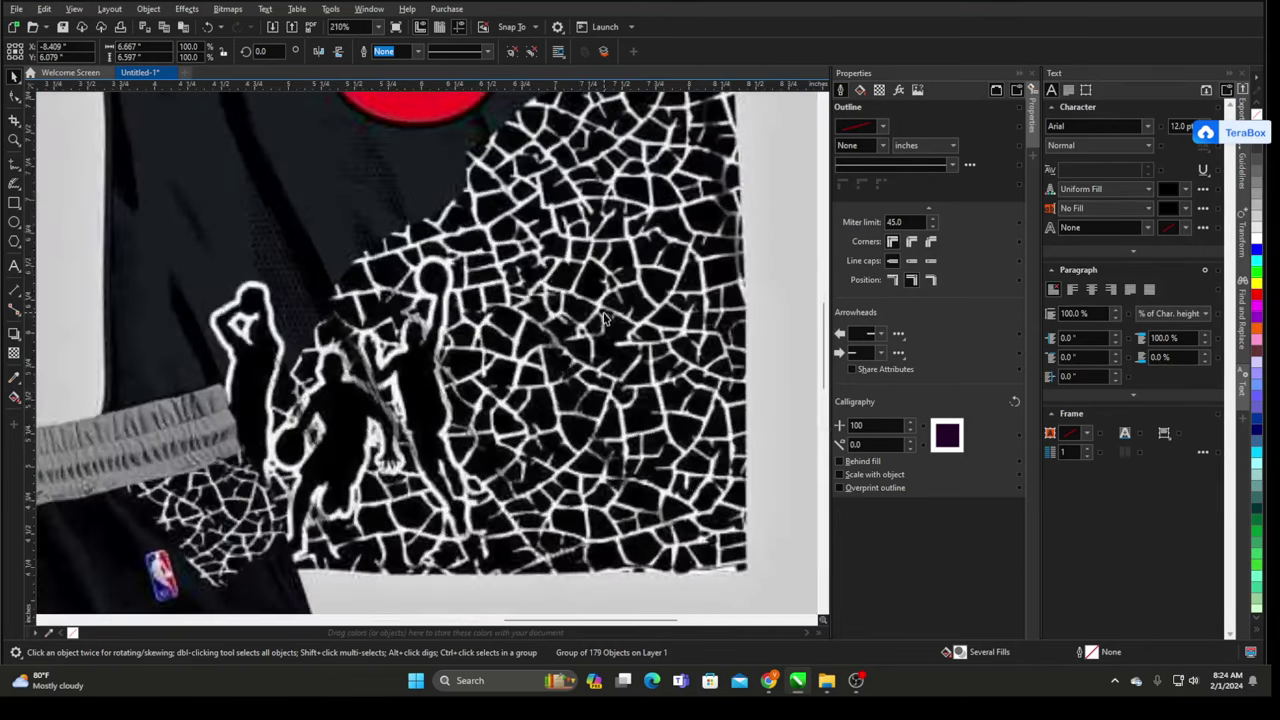
pyautogui.scroll(-2, 603, 318)
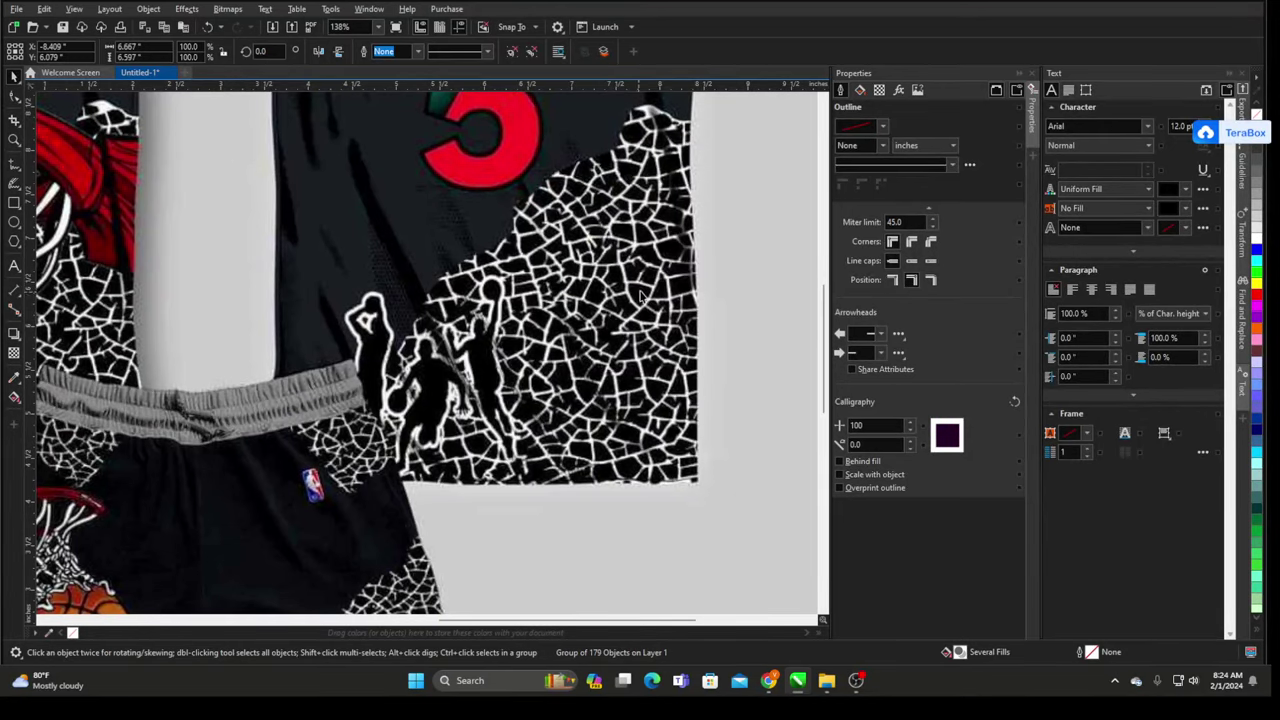
pyautogui.scroll(-1, 641, 296)
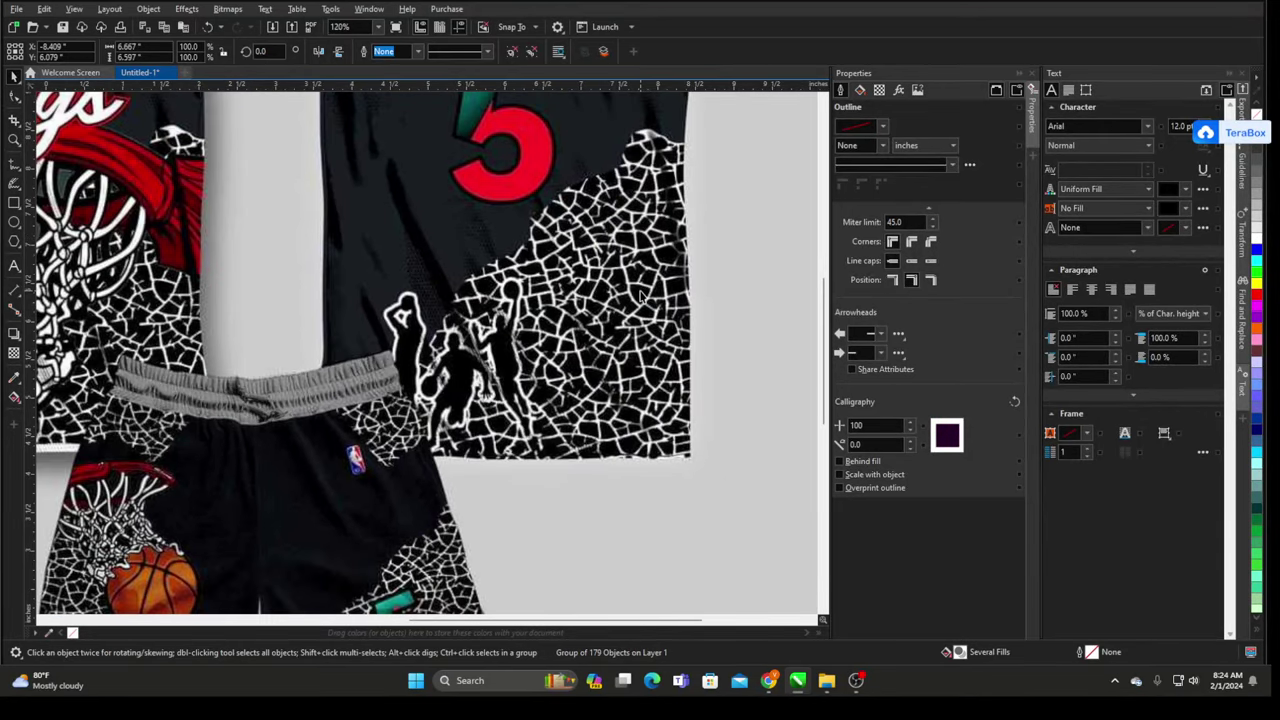
# - Check the back jersey's cracked pattern, then switch to the browser and search Google Images for "elephant skin vector"
pyautogui.scroll(-2, 641, 296)
pyautogui.scroll(1, 641, 296)
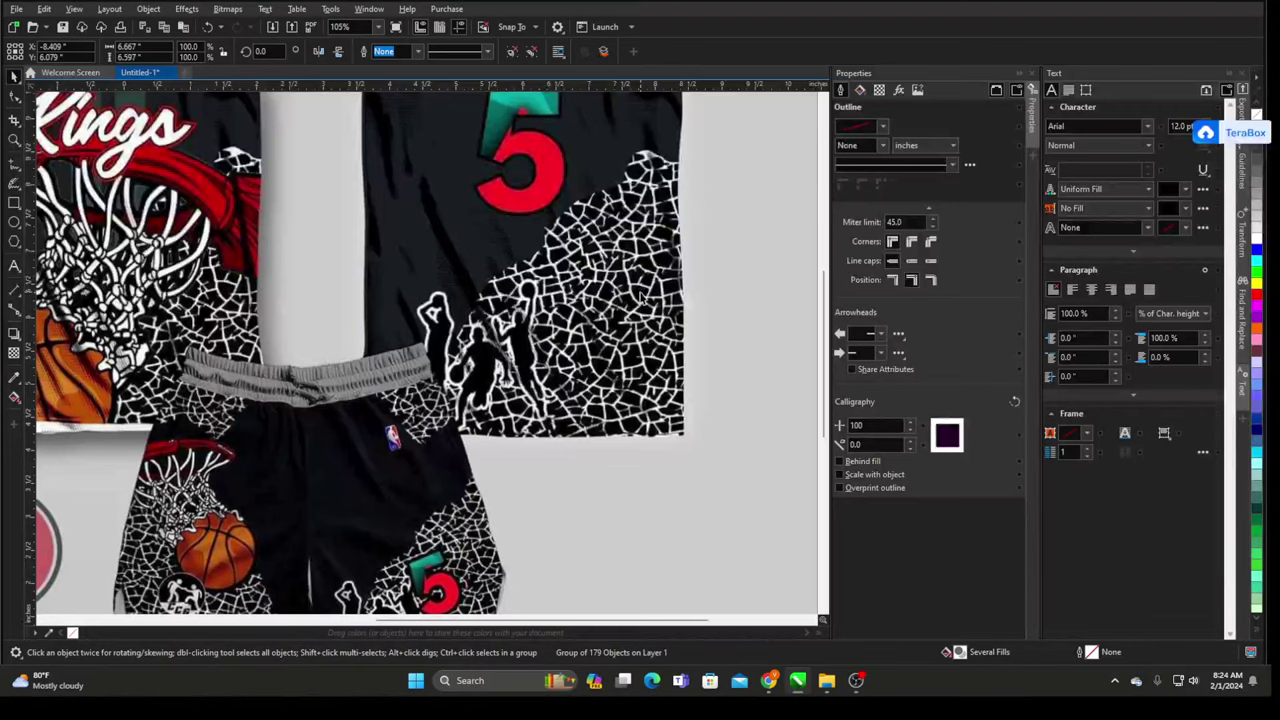
pyautogui.scroll(-1, 638, 304)
pyautogui.scroll(3, 577, 283)
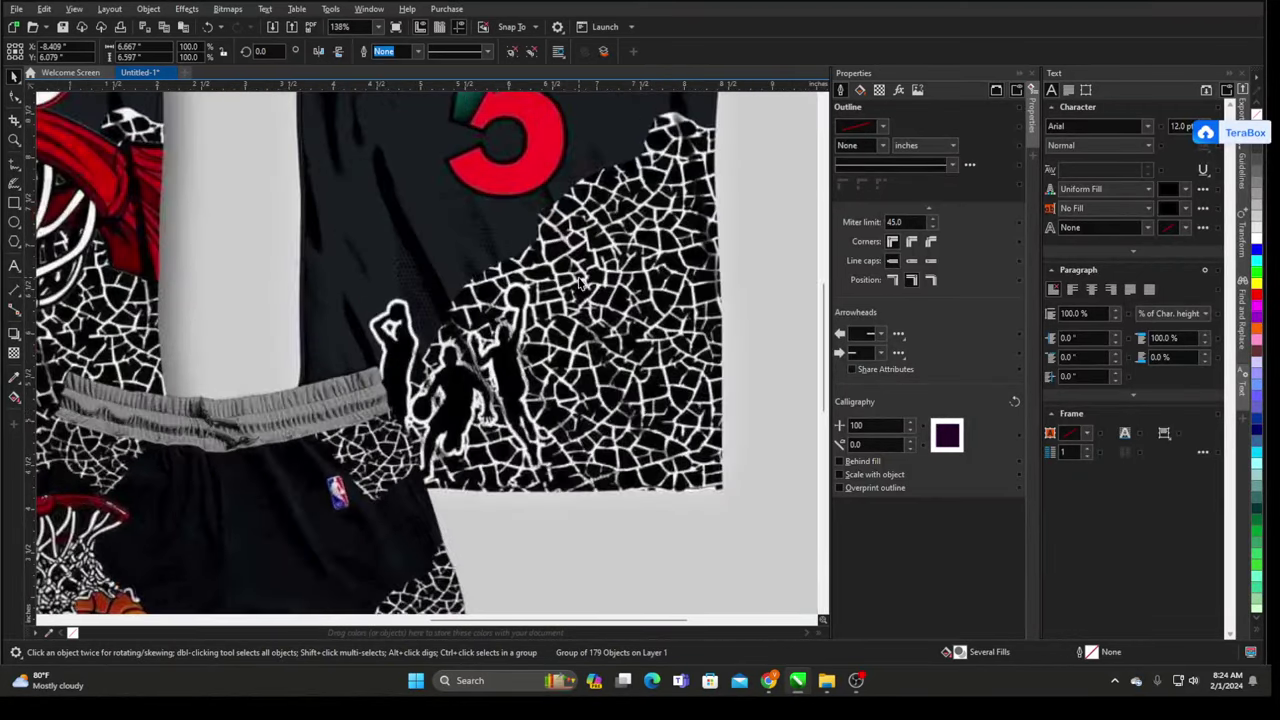
pyautogui.scroll(-5, 648, 280)
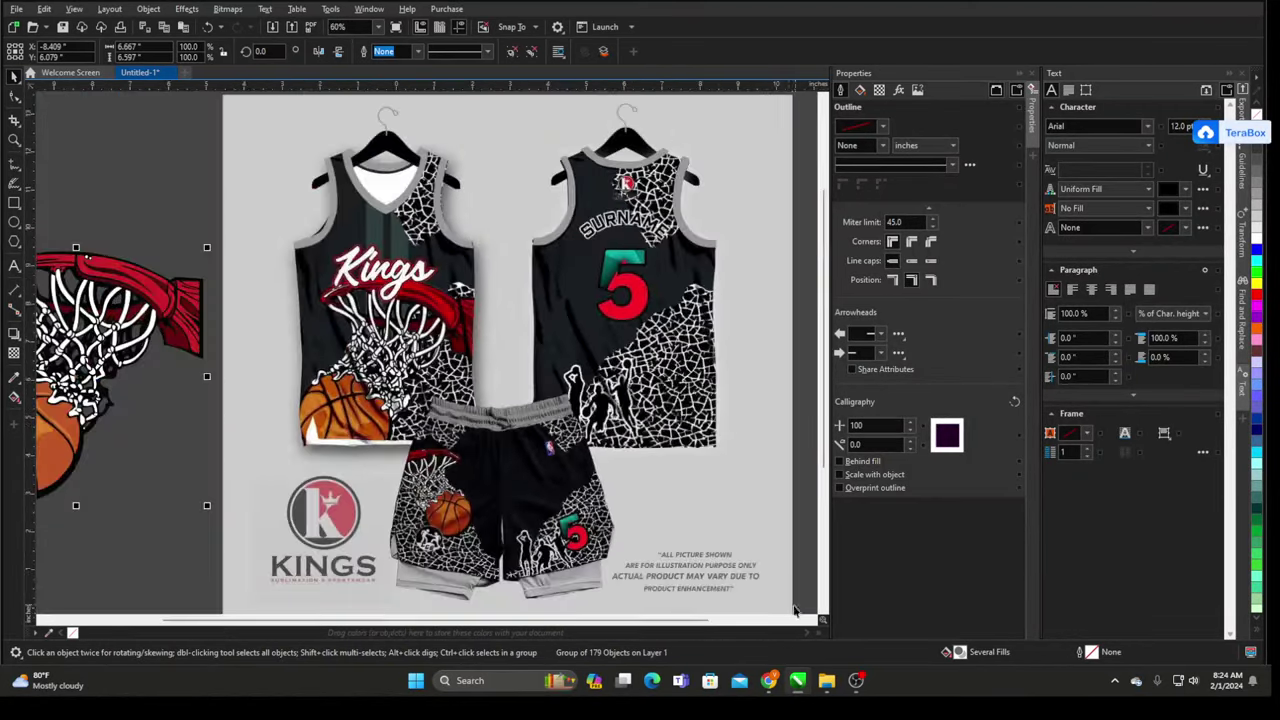
pyautogui.click(768, 684)
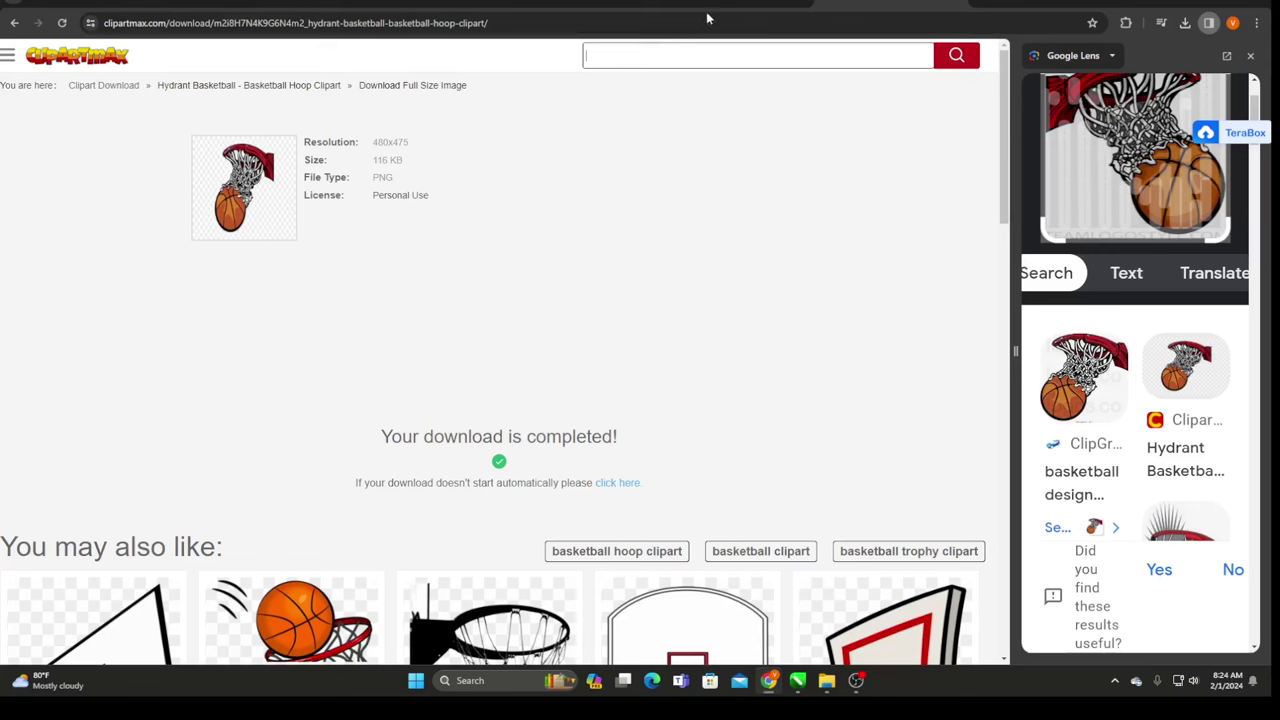
pyautogui.click(477, 22)
pyautogui.press('BackSpace')
pyautogui.write('ELEPHANT SKIN')
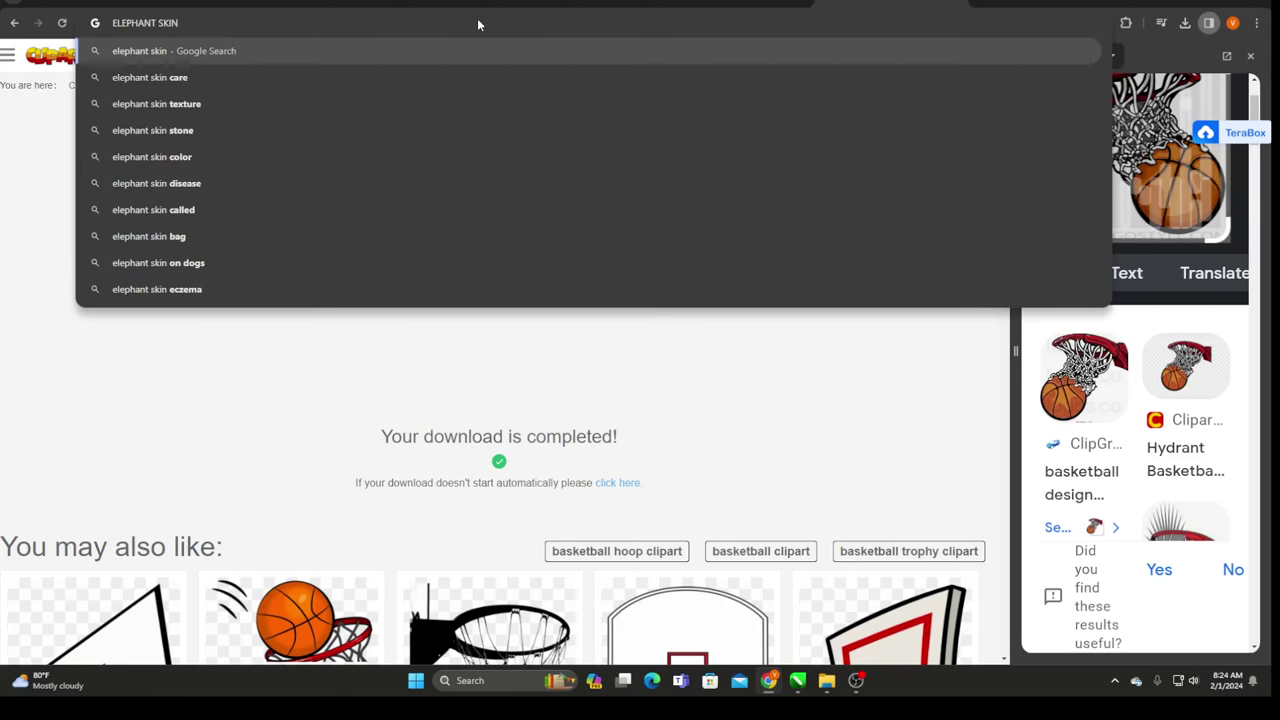
pyautogui.write(' VECT')
pyautogui.press('Return')
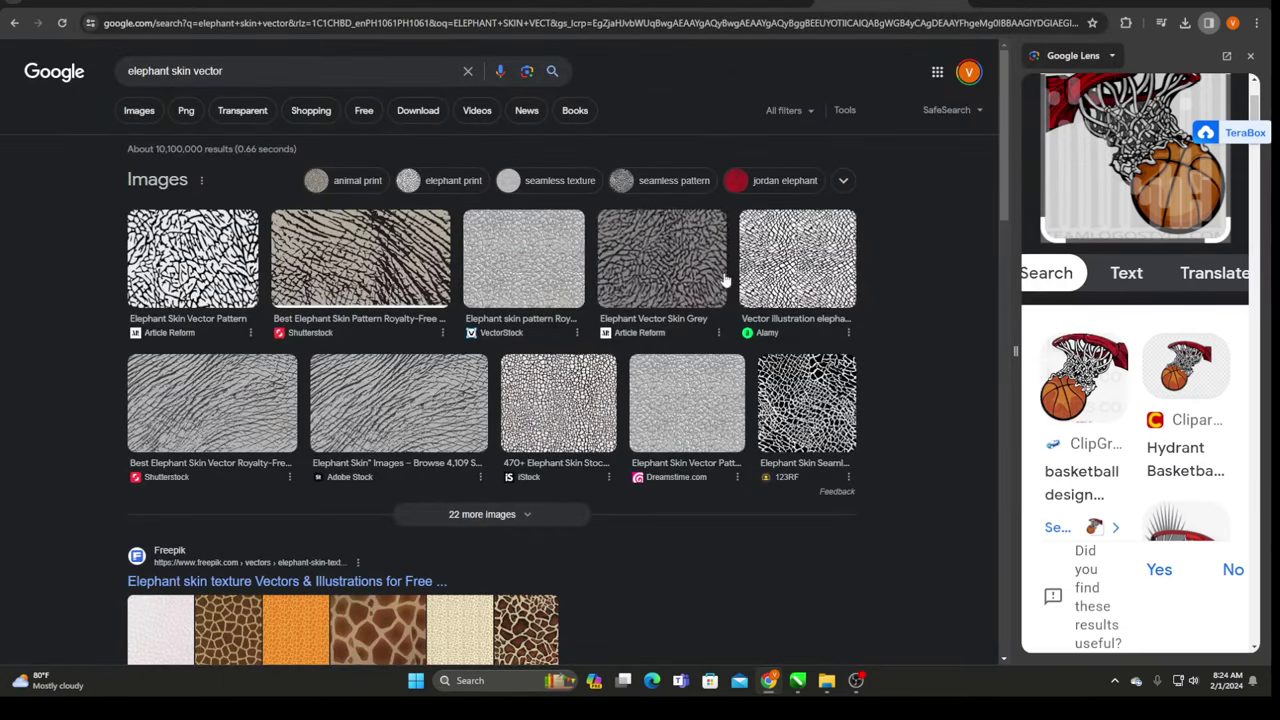
pyautogui.click(134, 116)
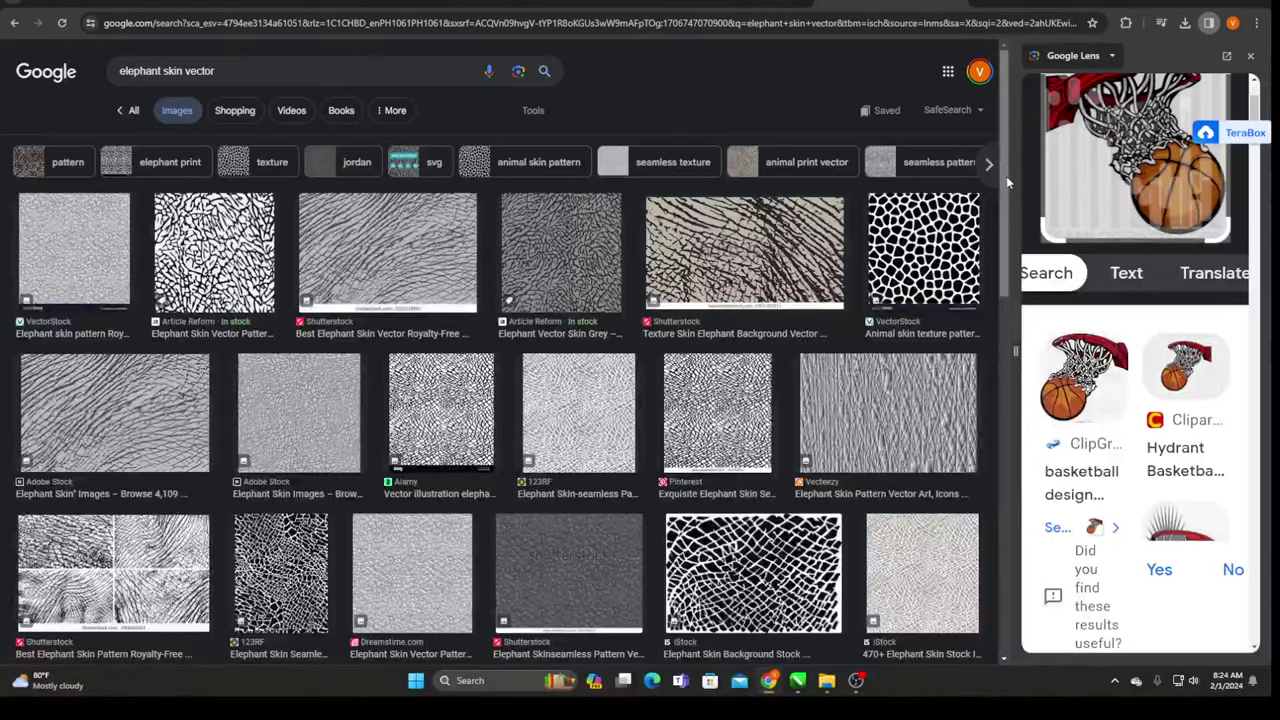
# - Find the Pinterest "Elephant Skin Custom Sneaker Graphics" result among the images and copy its black-and-white pattern
pyautogui.moveTo(1006, 176); pyautogui.dragTo(997, 468)
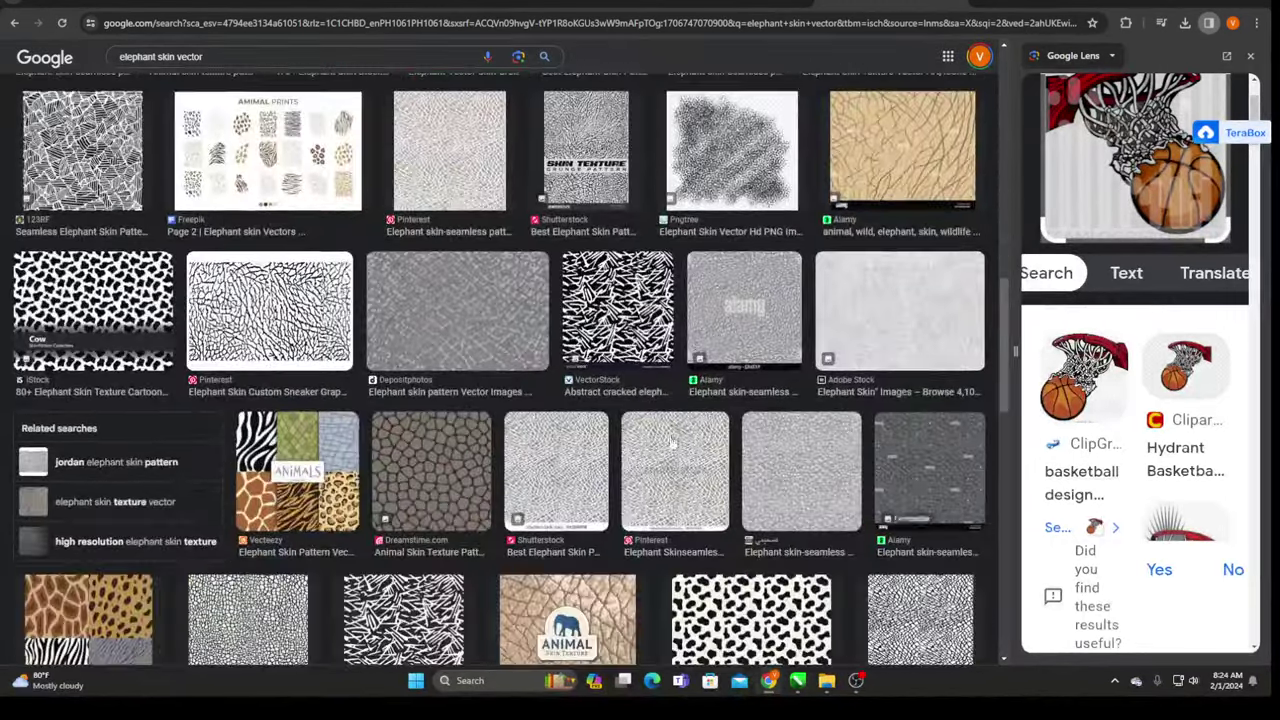
pyautogui.click(87, 468)
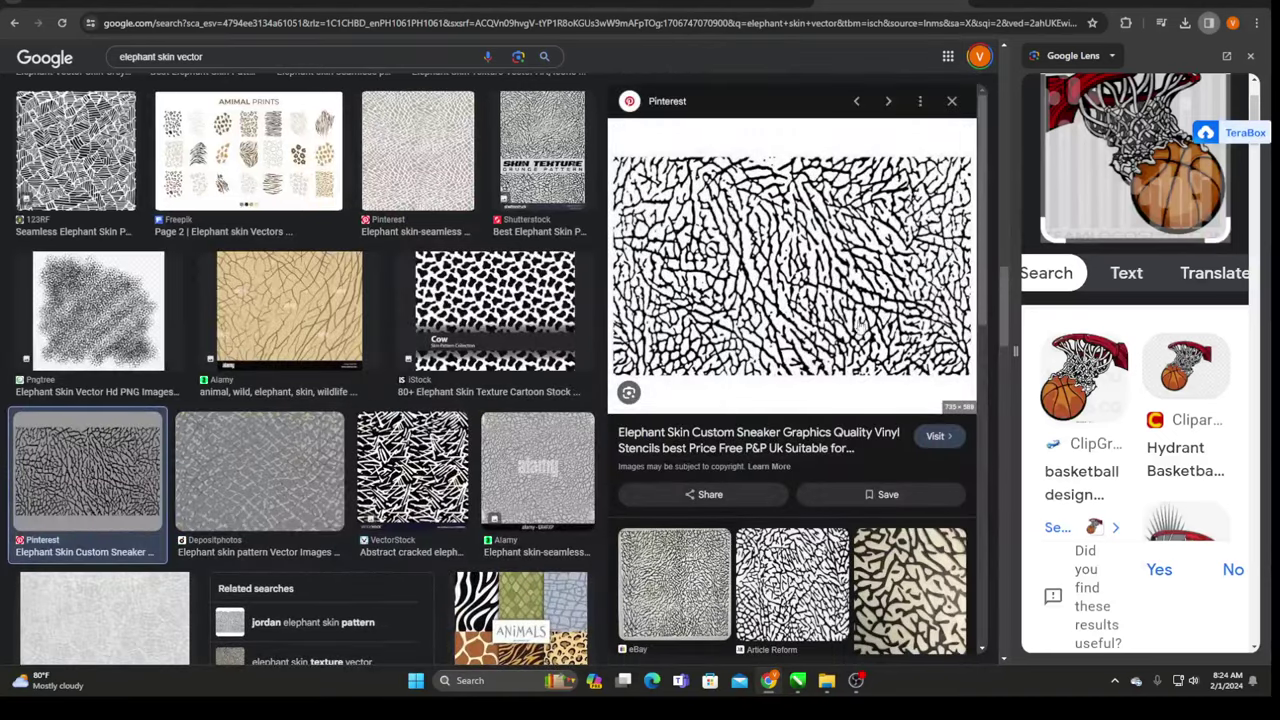
pyautogui.rightClick(756, 236)
pyautogui.click(840, 452)
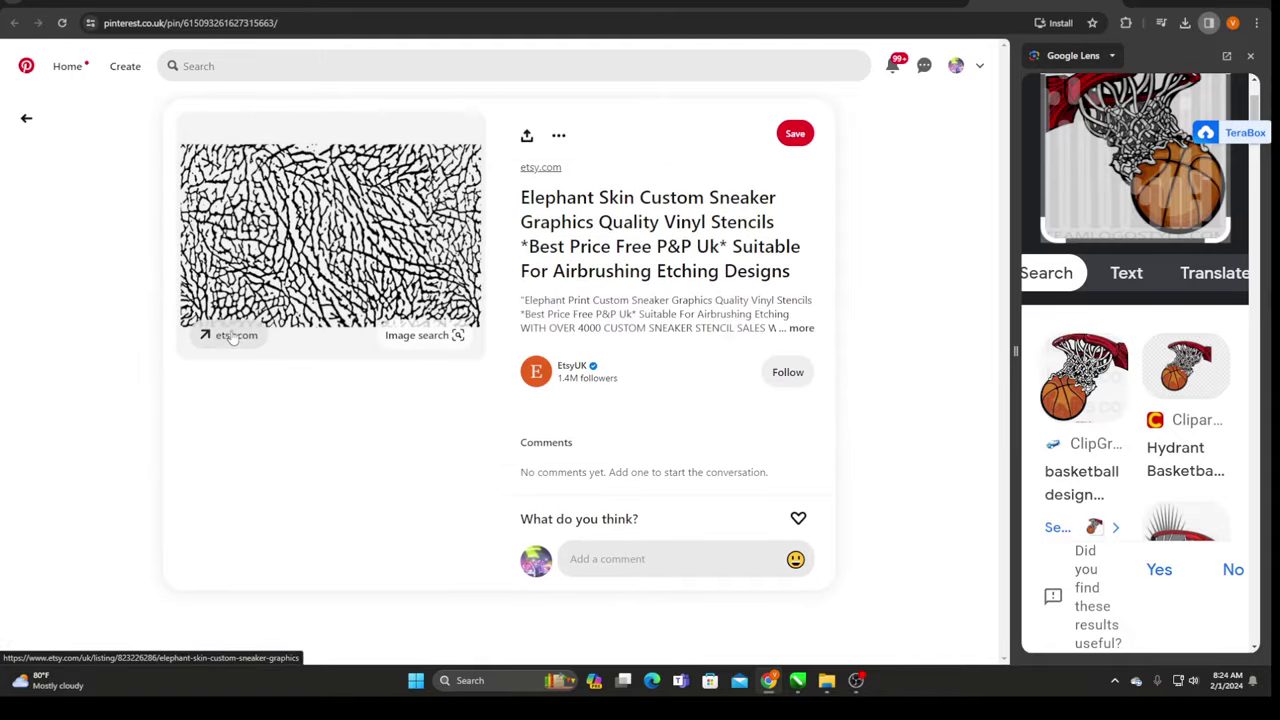
# - Switch back to CorelDRAW, paste the elephant skin pattern, and move it off the jerseys toward the mockup's logo
pyautogui.click(1195, 4)
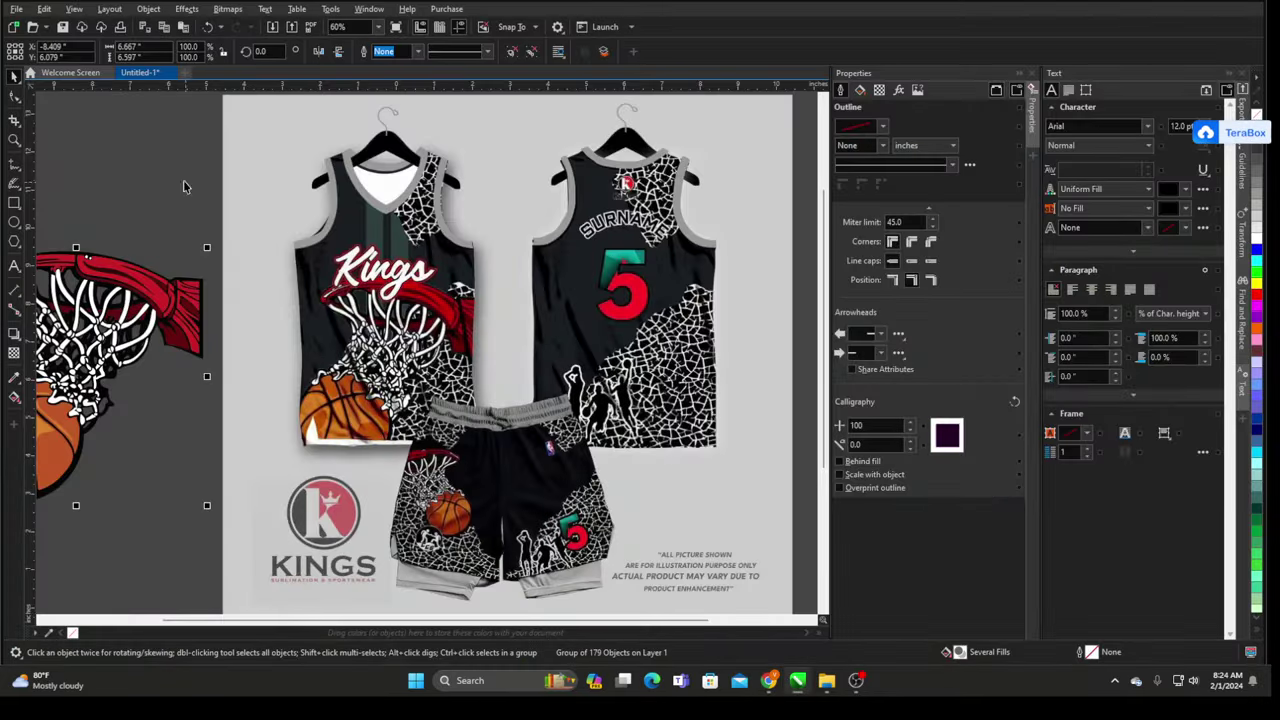
pyautogui.click(149, 172)
pyautogui.hotkey('ctrl', 'v')
pyautogui.scroll(-2, 700, 318)
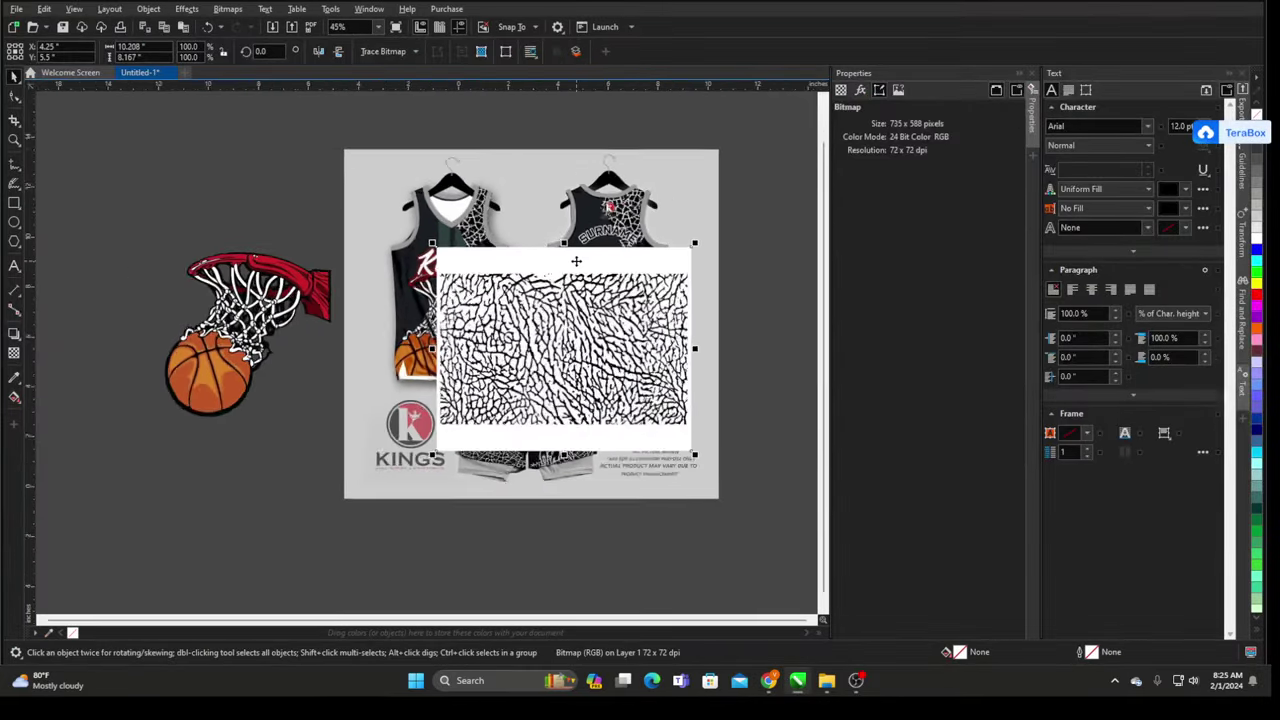
pyautogui.moveTo(576, 261); pyautogui.dragTo(352, 441)
# - Compare the pasted elephant skin pattern with the mockup's cracked texture and move the bitmap up beside the shorts
pyautogui.scroll(2, 734, 397)
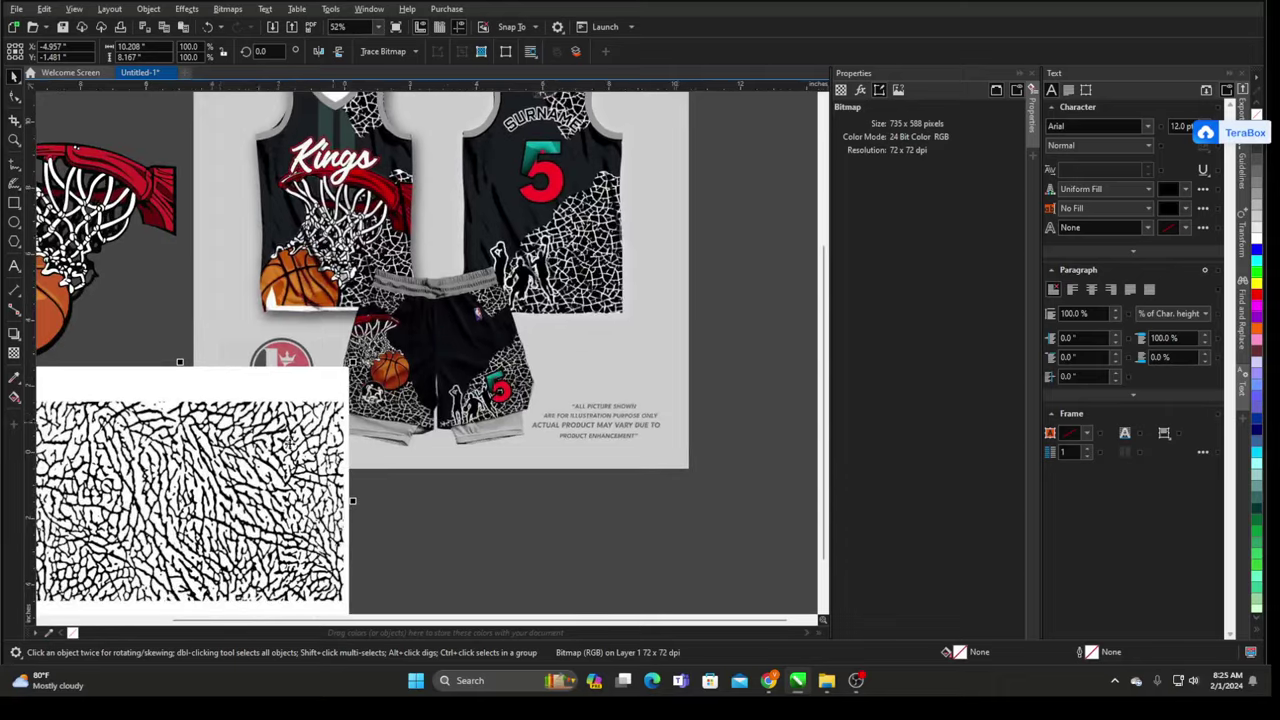
pyautogui.scroll(5, 572, 272)
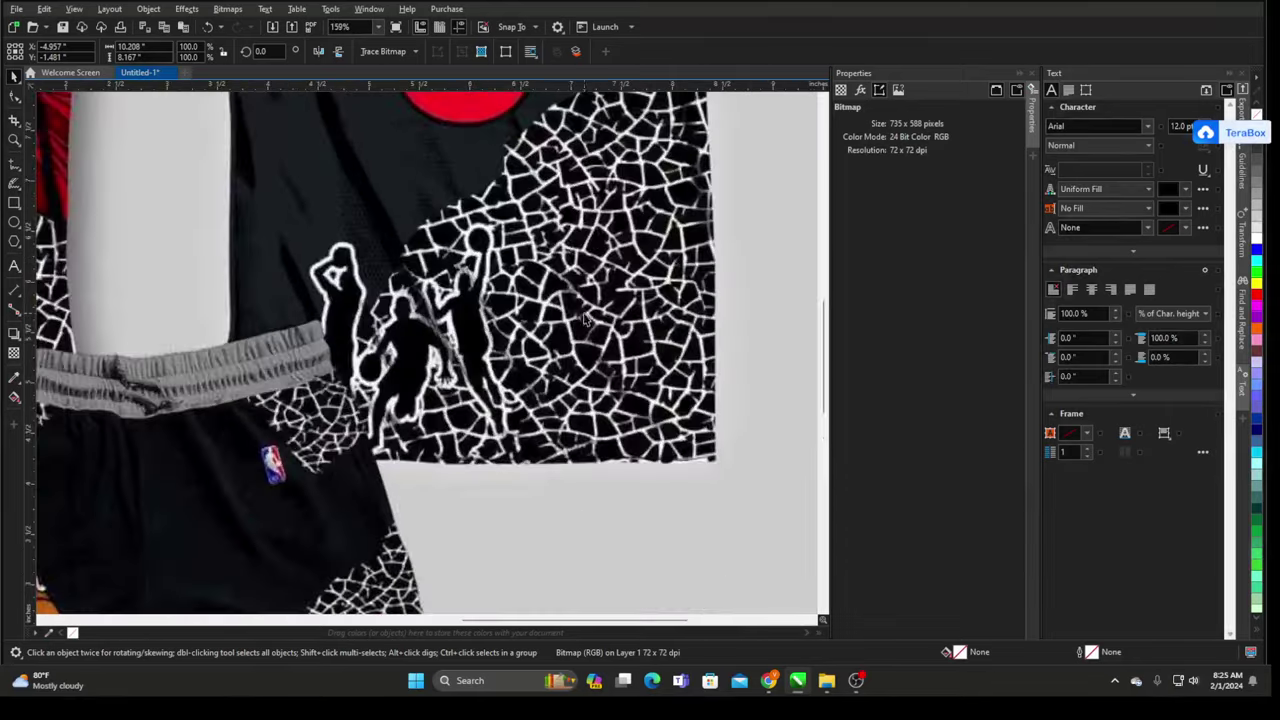
pyautogui.scroll(-5, 562, 408)
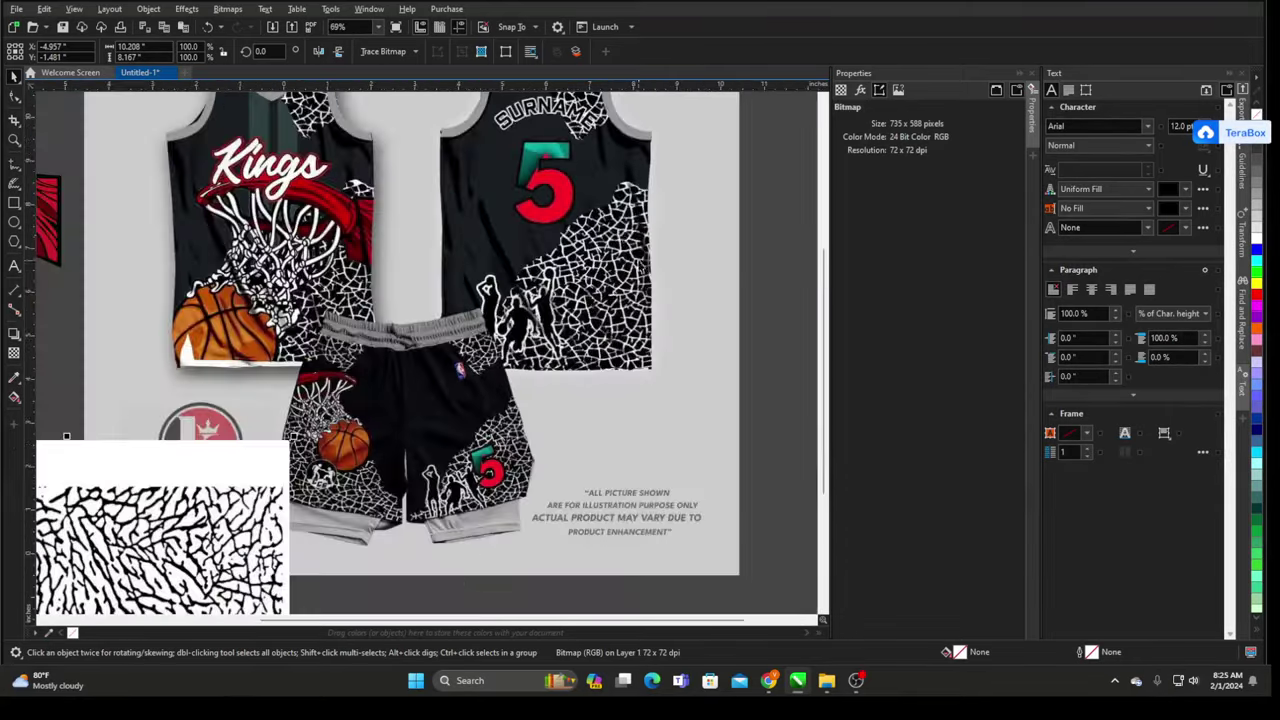
pyautogui.scroll(2, 228, 531)
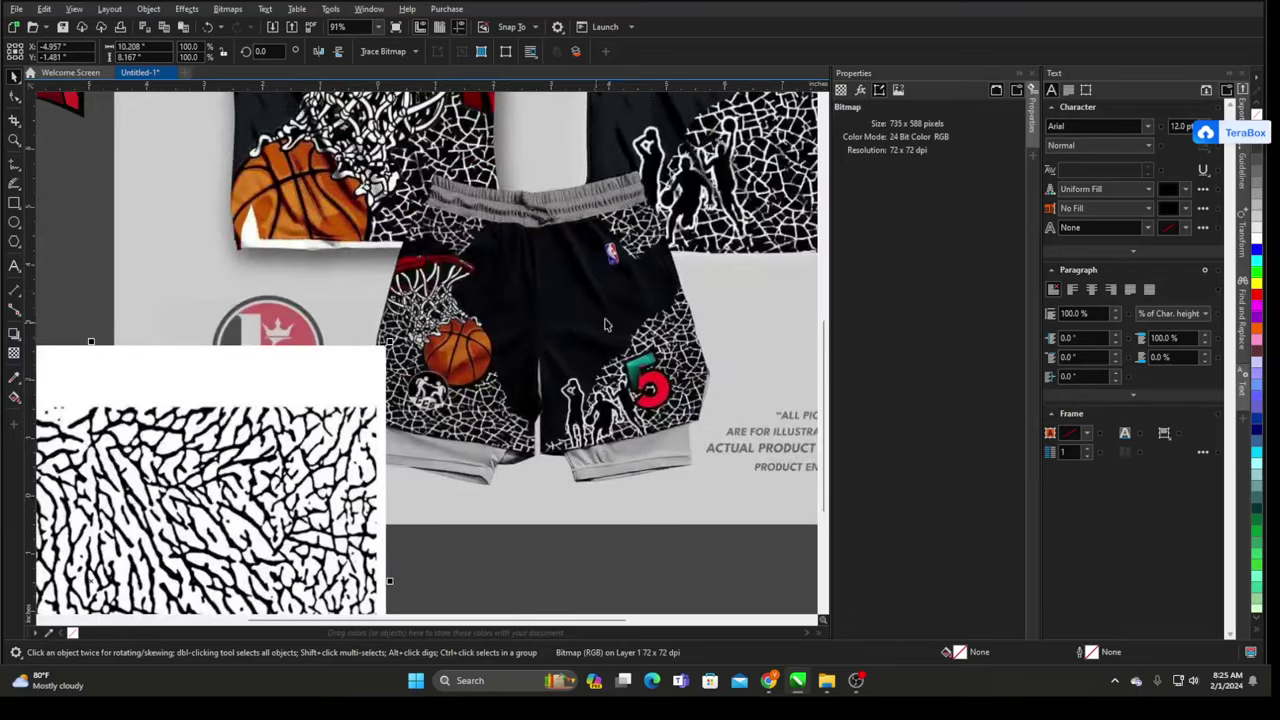
pyautogui.scroll(-1, 641, 300)
pyautogui.moveTo(248, 574); pyautogui.dragTo(298, 370)
pyautogui.scroll(-1, 715, 596)
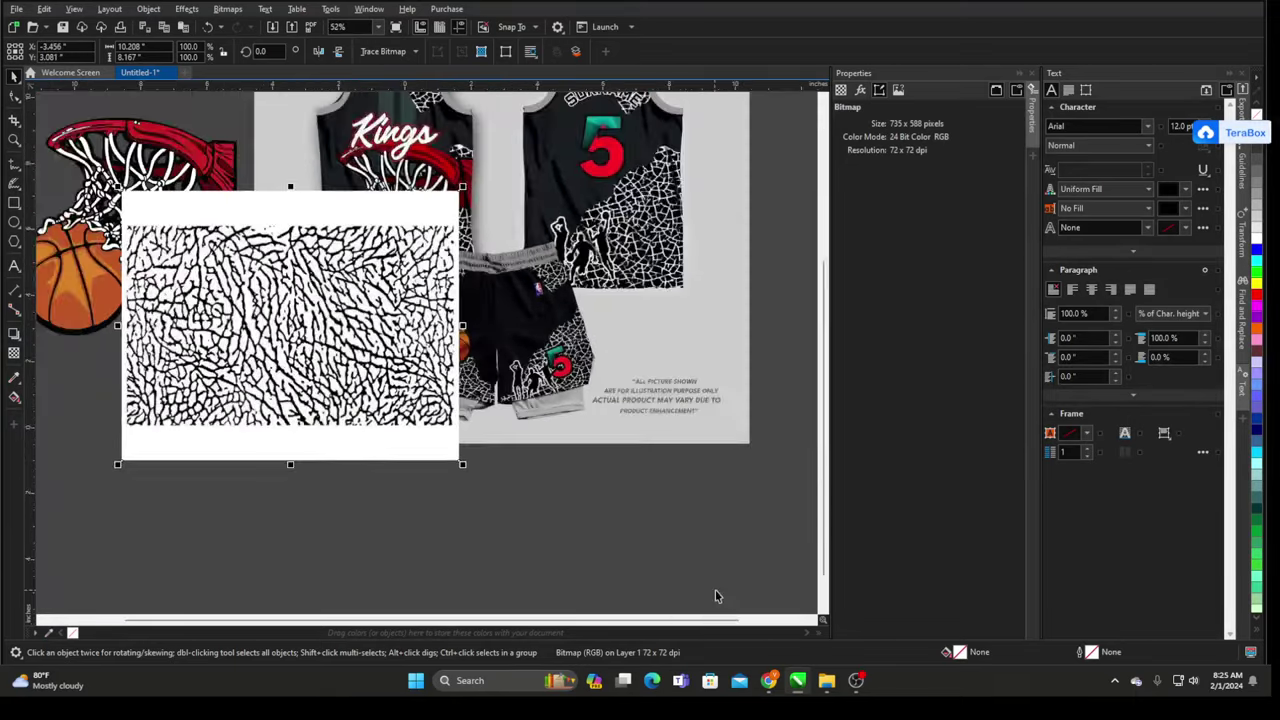
# - Switch to the browser and open the fine cracked-tile pattern among the Pinterest pin's related images
pyautogui.click(771, 681)
pyautogui.scroll(-2, 703, 420)
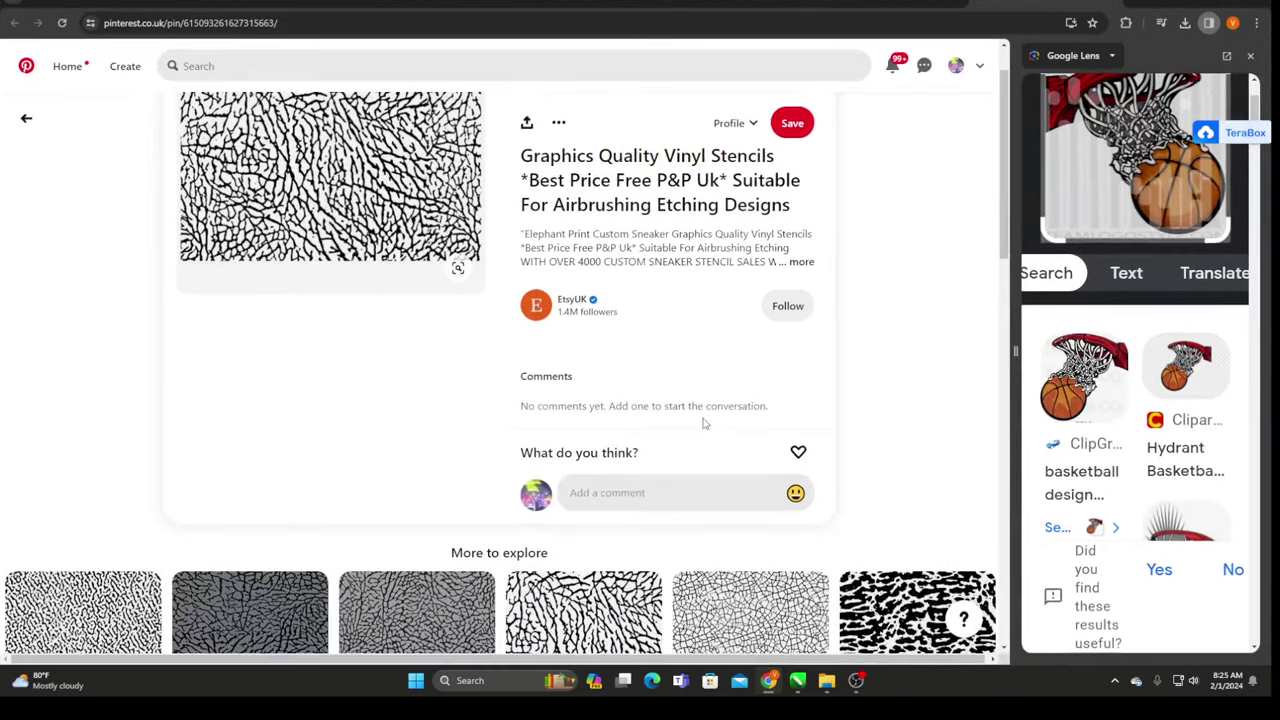
pyautogui.click(757, 514)
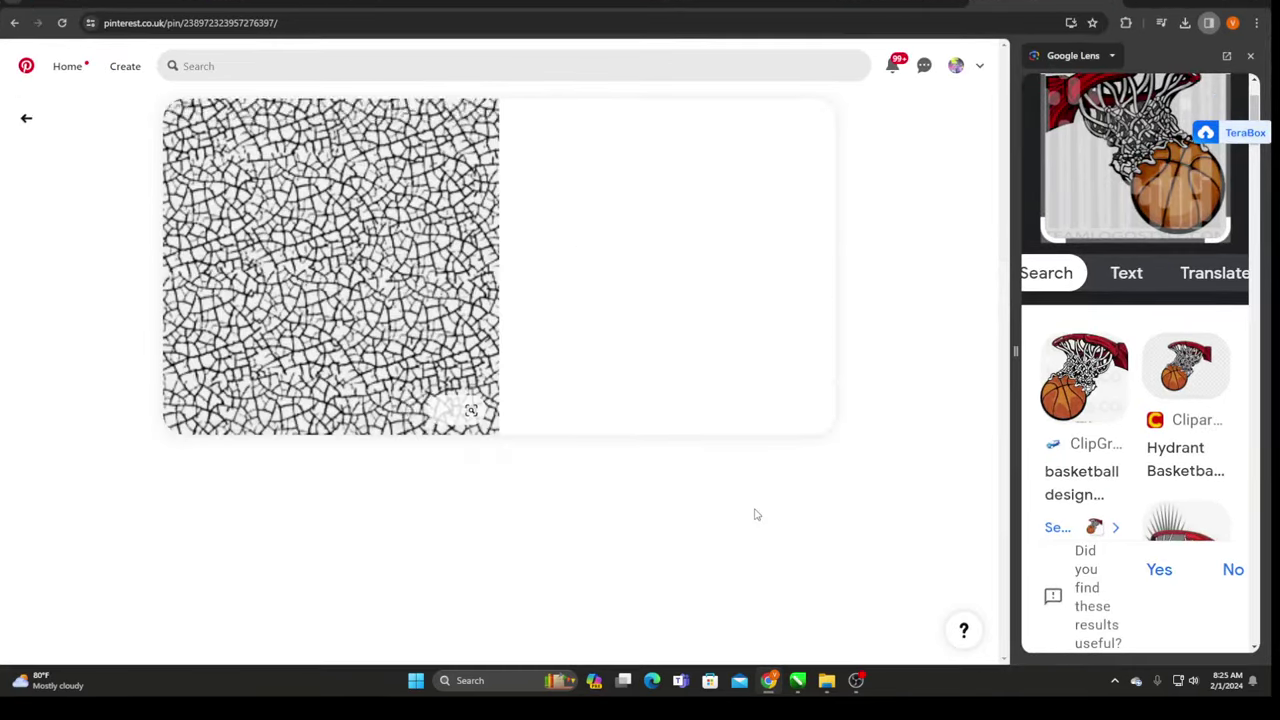
# - Check the cracked pattern's Stockfresh source page and browse the pin's related patterns for a closer match
pyautogui.click(241, 414)
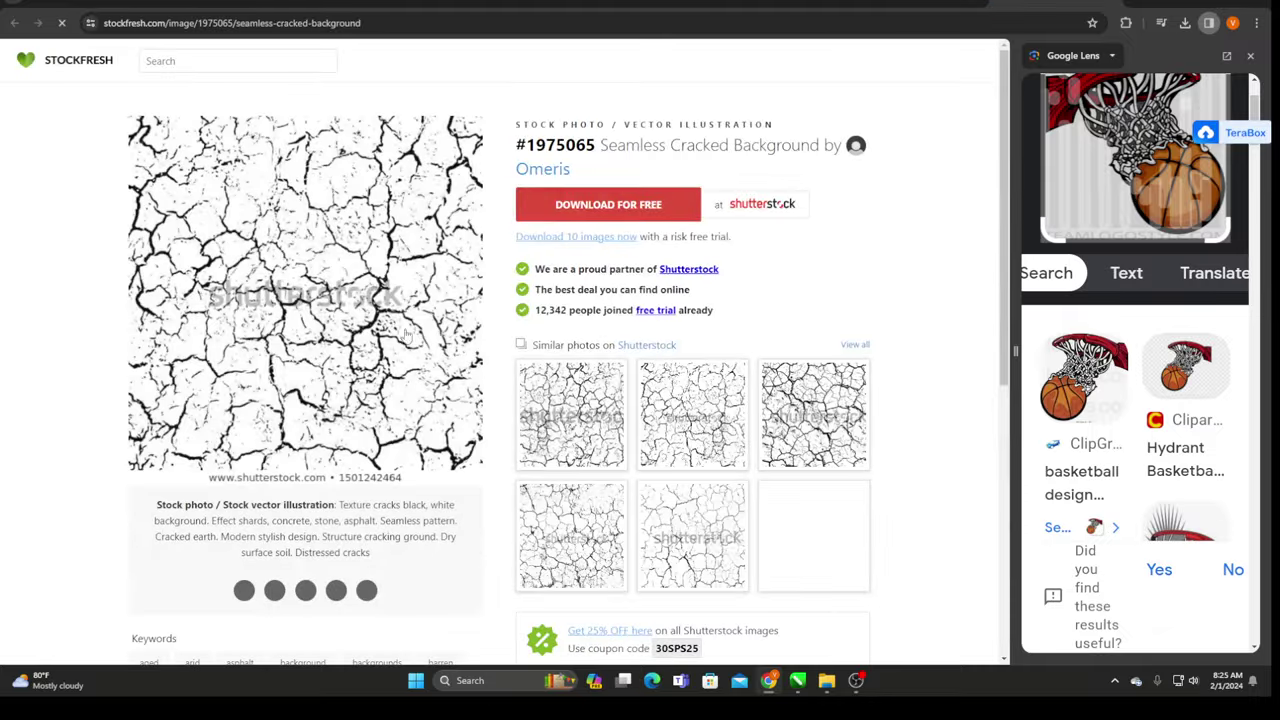
pyautogui.hotkey('ctrl', 'w')
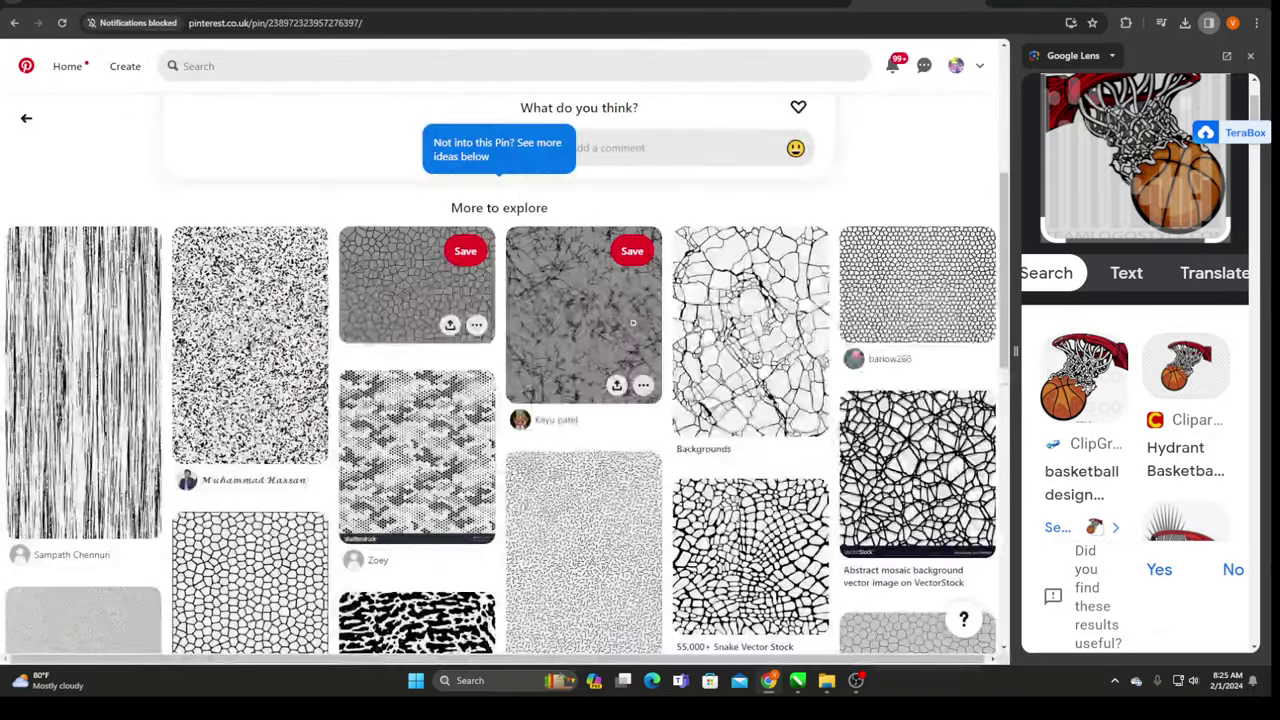
pyautogui.scroll(-5, 755, 453)
pyautogui.scroll(4, 800, 420)
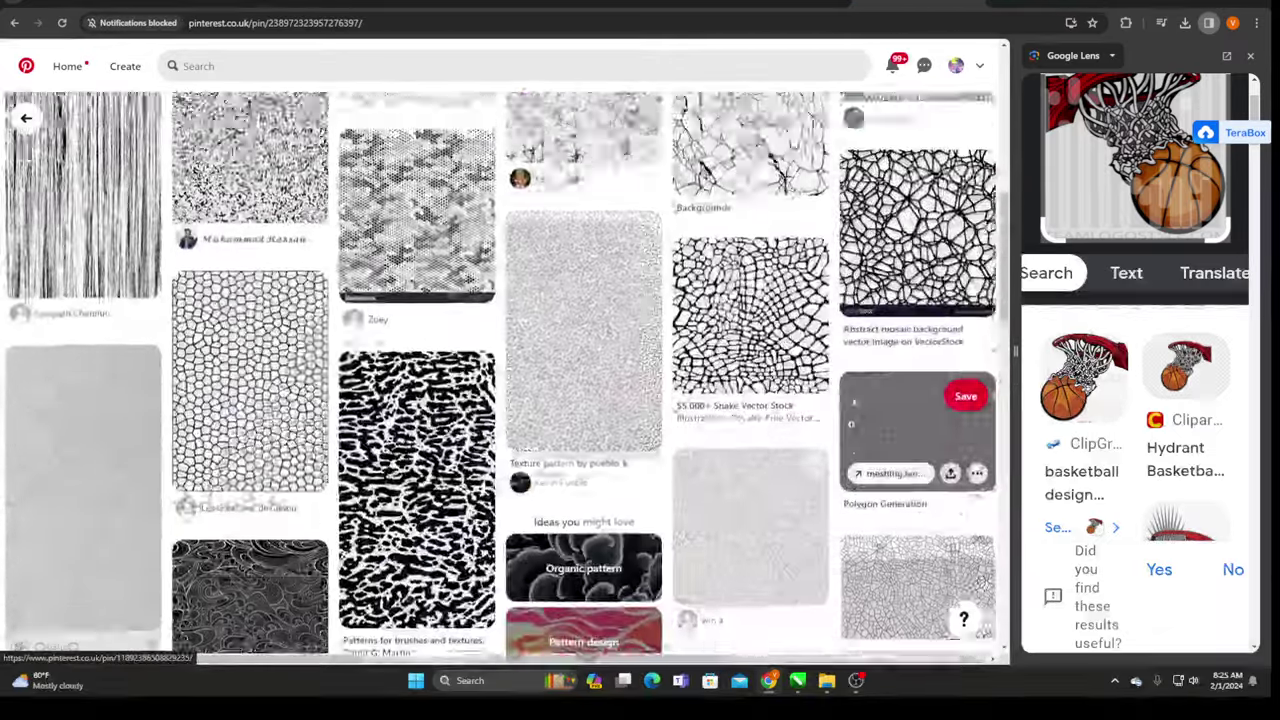
pyautogui.scroll(5, 855, 395)
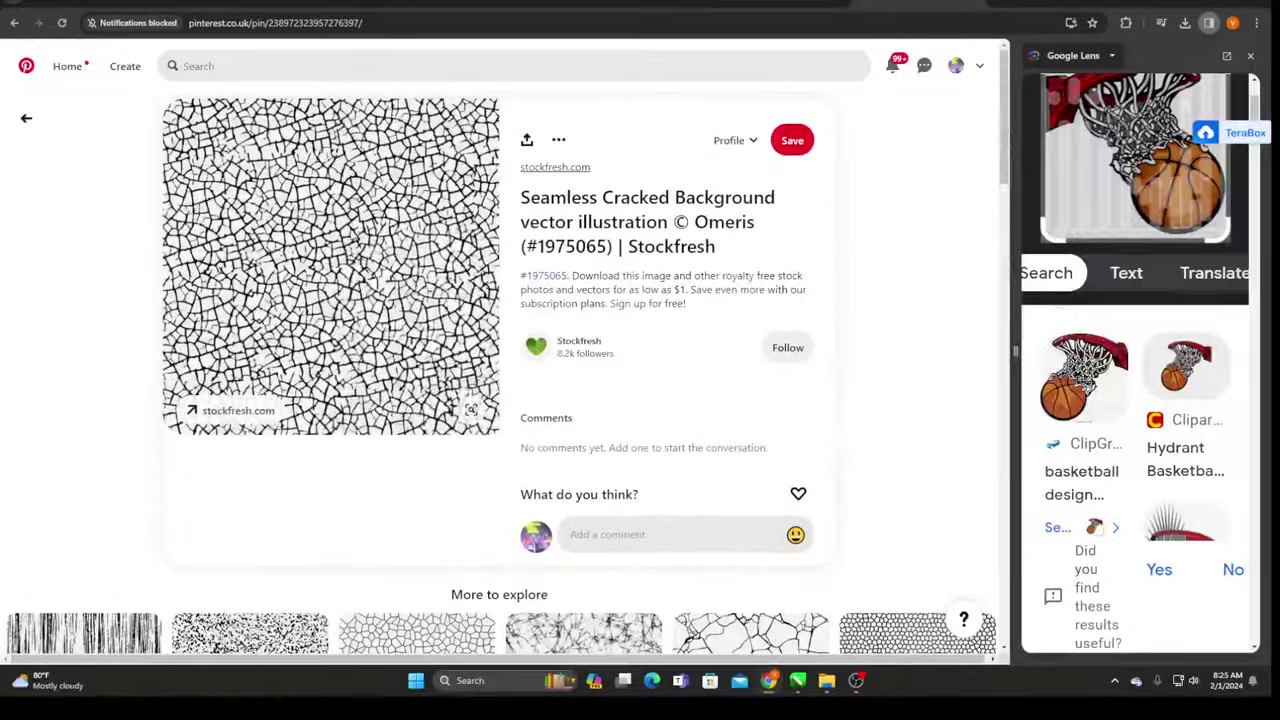
# - Copy the Seamless Cracked Background image from Pinterest, paste it into CorelDRAW, and move it outside the page beside the back jersey
pyautogui.rightClick(351, 233)
pyautogui.click(380, 283)
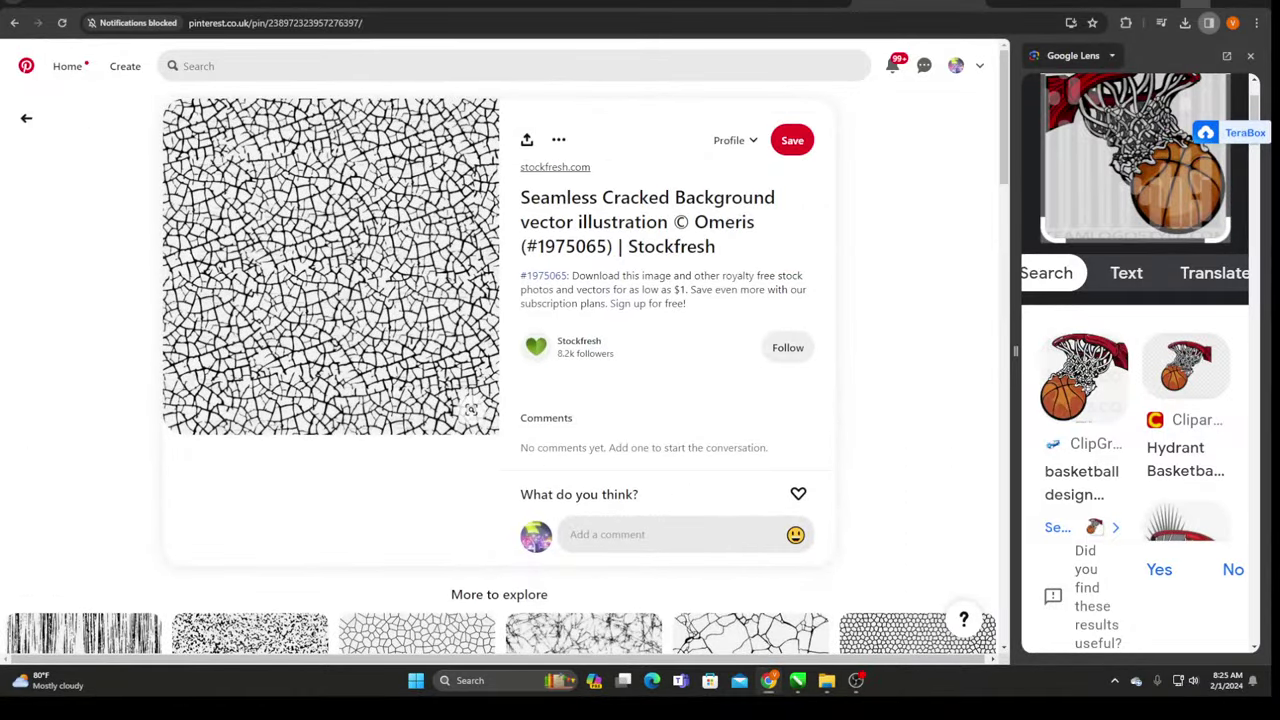
pyautogui.hotkey('alt', 'Tab')
pyautogui.hotkey('ctrl', 'v')
pyautogui.scroll(-1, 606, 198)
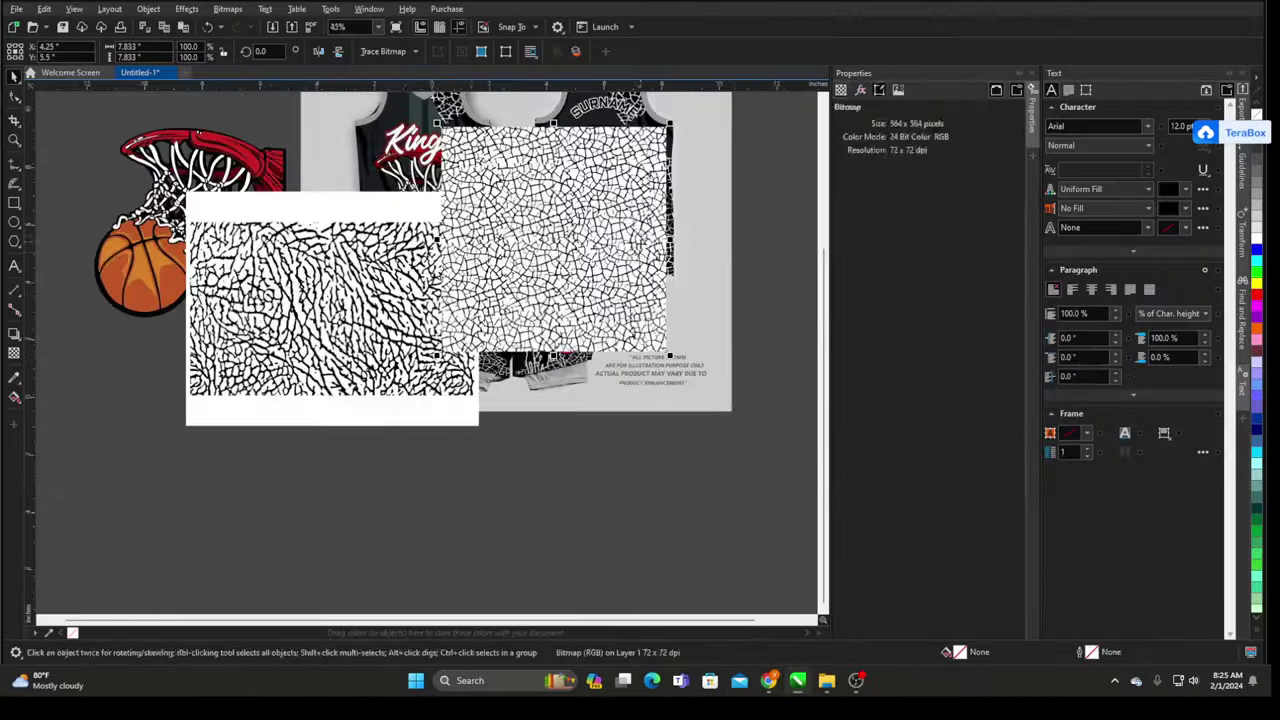
pyautogui.scroll(-4, 624, 233)
pyautogui.moveTo(638, 200); pyautogui.dragTo(788, 200)
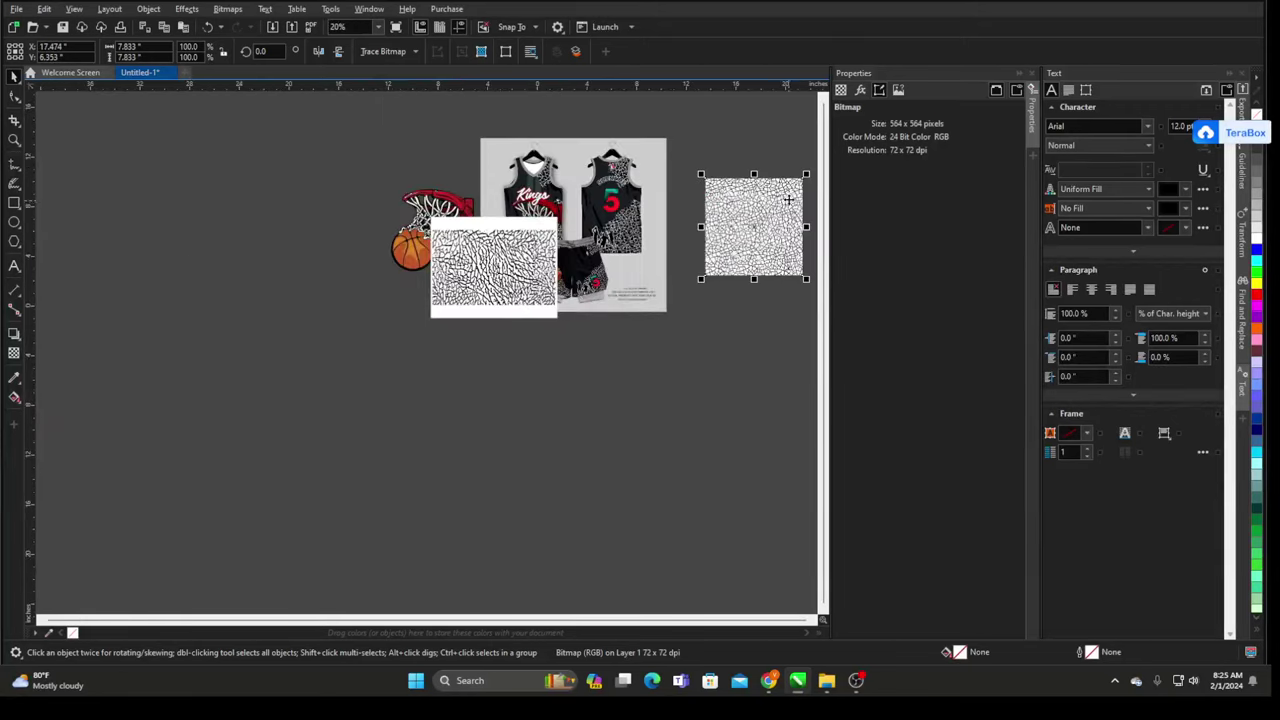
# - Apply a Levels adjustment to the cracked background bitmap with input black 153, gamma 1.58 and input white 255
pyautogui.scroll(5, 788, 200)
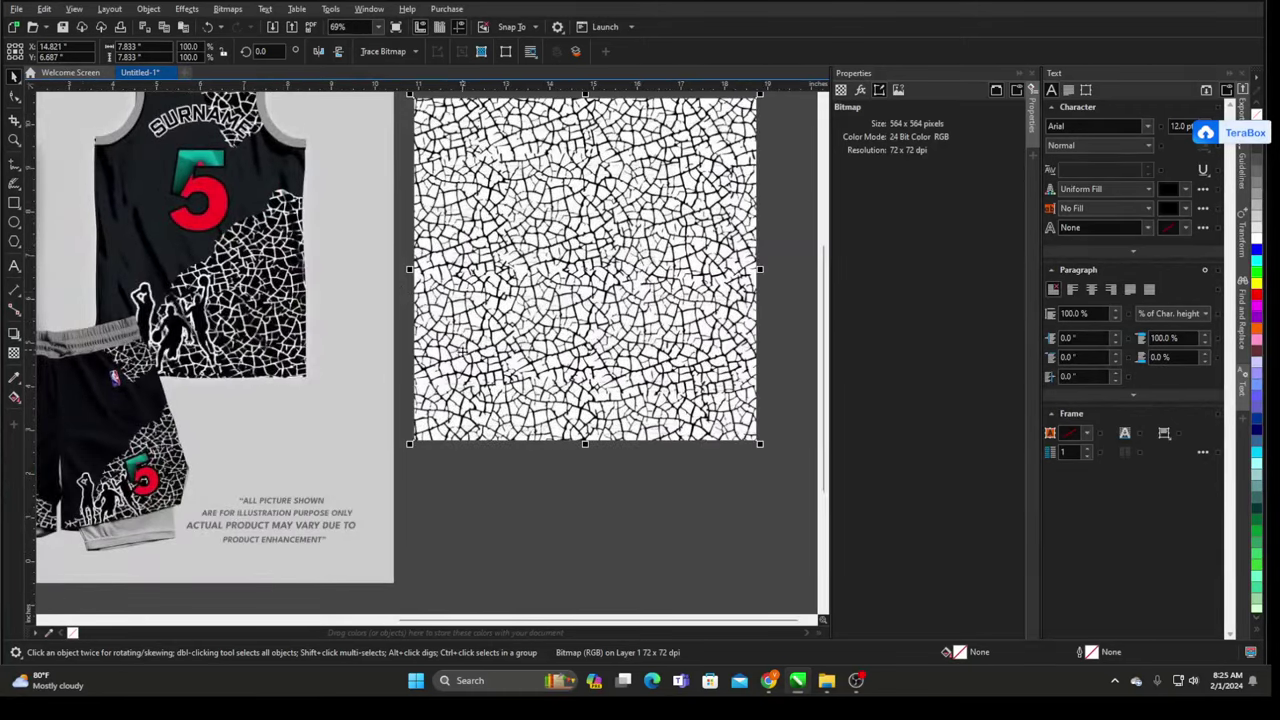
pyautogui.scroll(3, 657, 240)
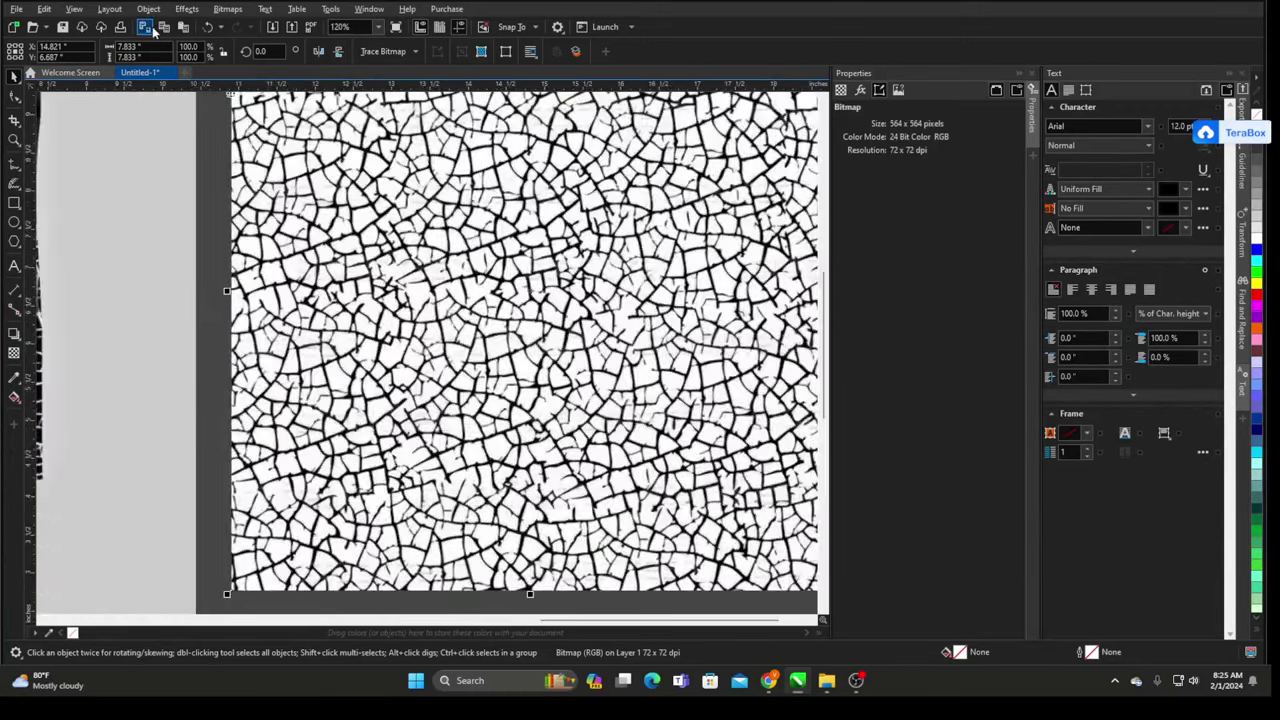
pyautogui.click(184, 9)
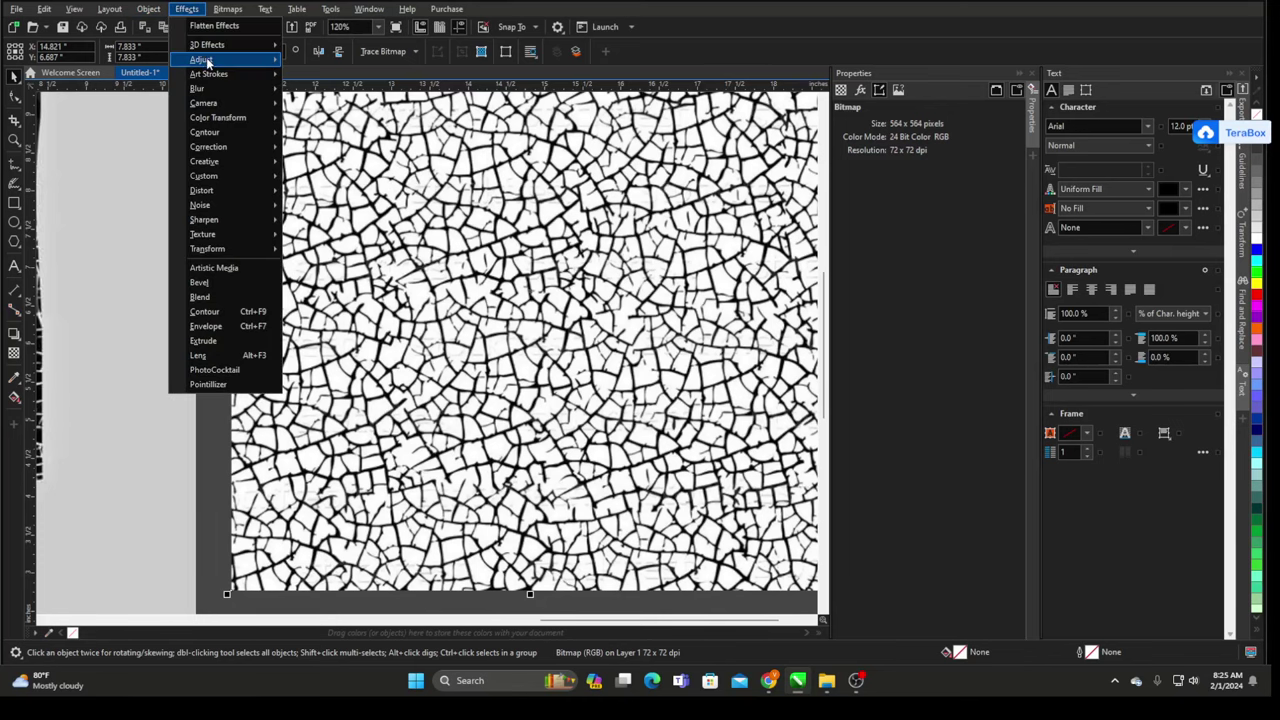
pyautogui.moveTo(206, 57)
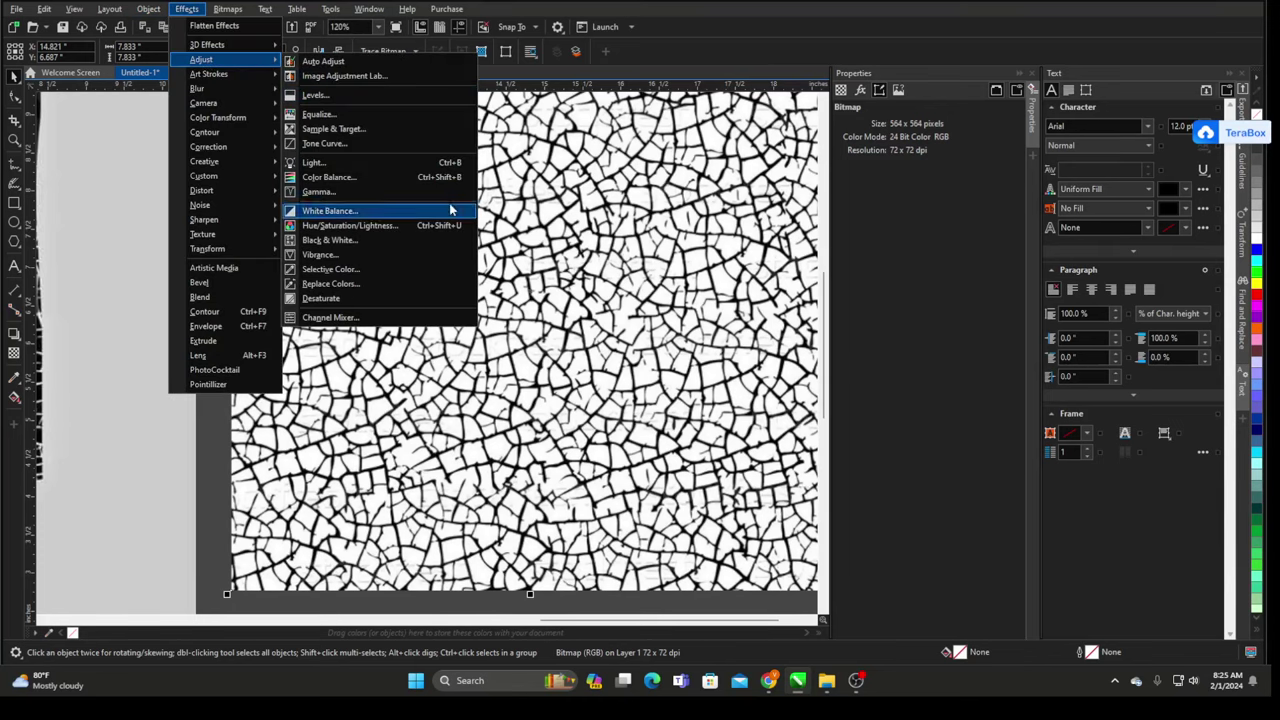
pyautogui.click(315, 95)
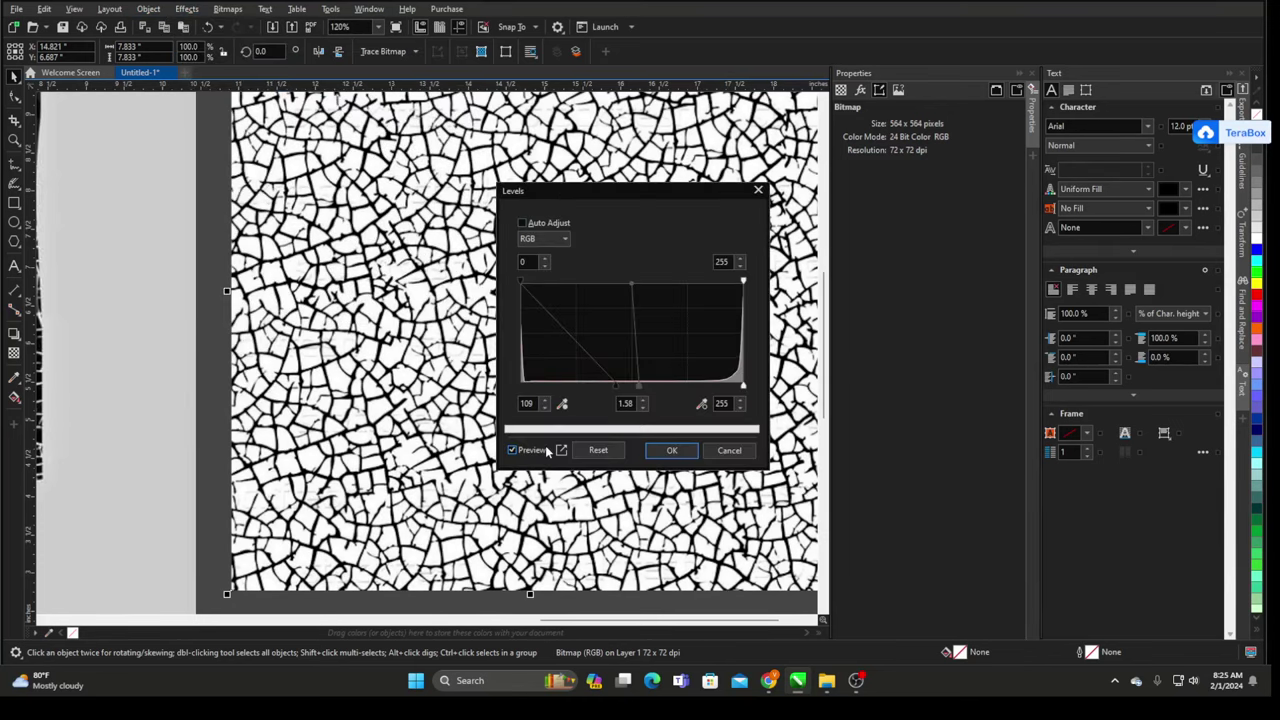
pyautogui.moveTo(652, 386); pyautogui.dragTo(653, 384)
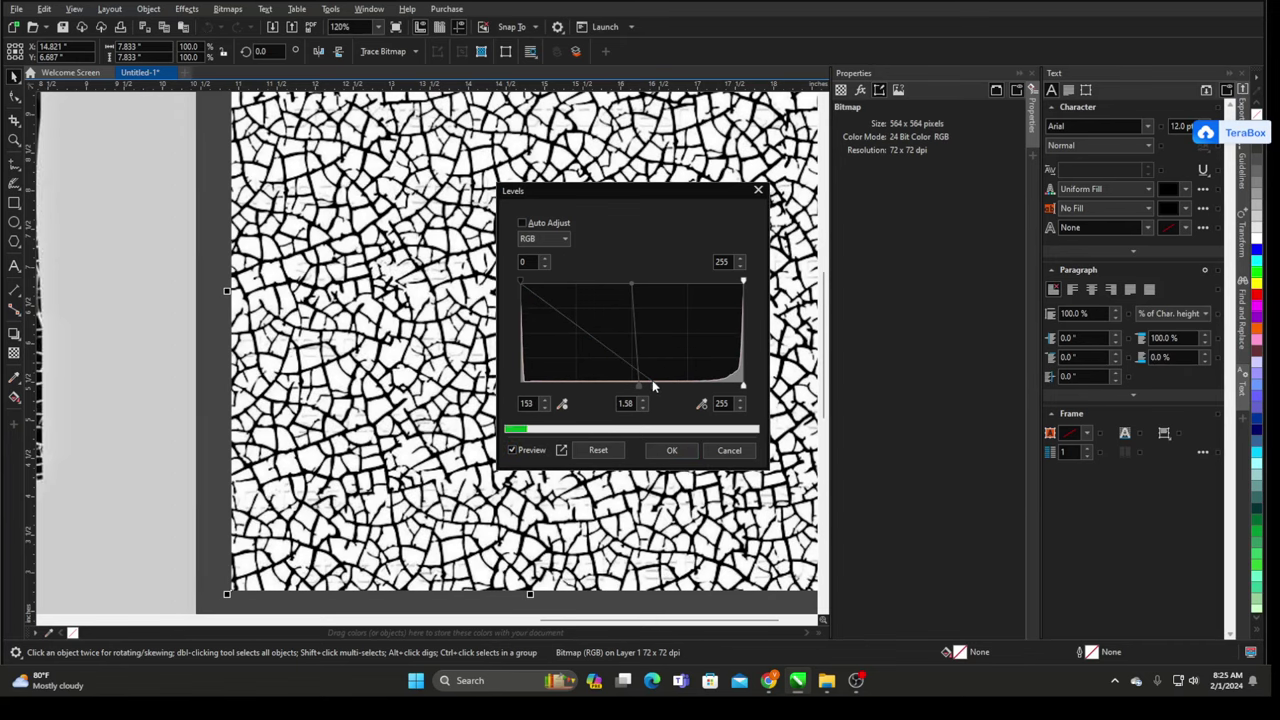
pyautogui.click(664, 451)
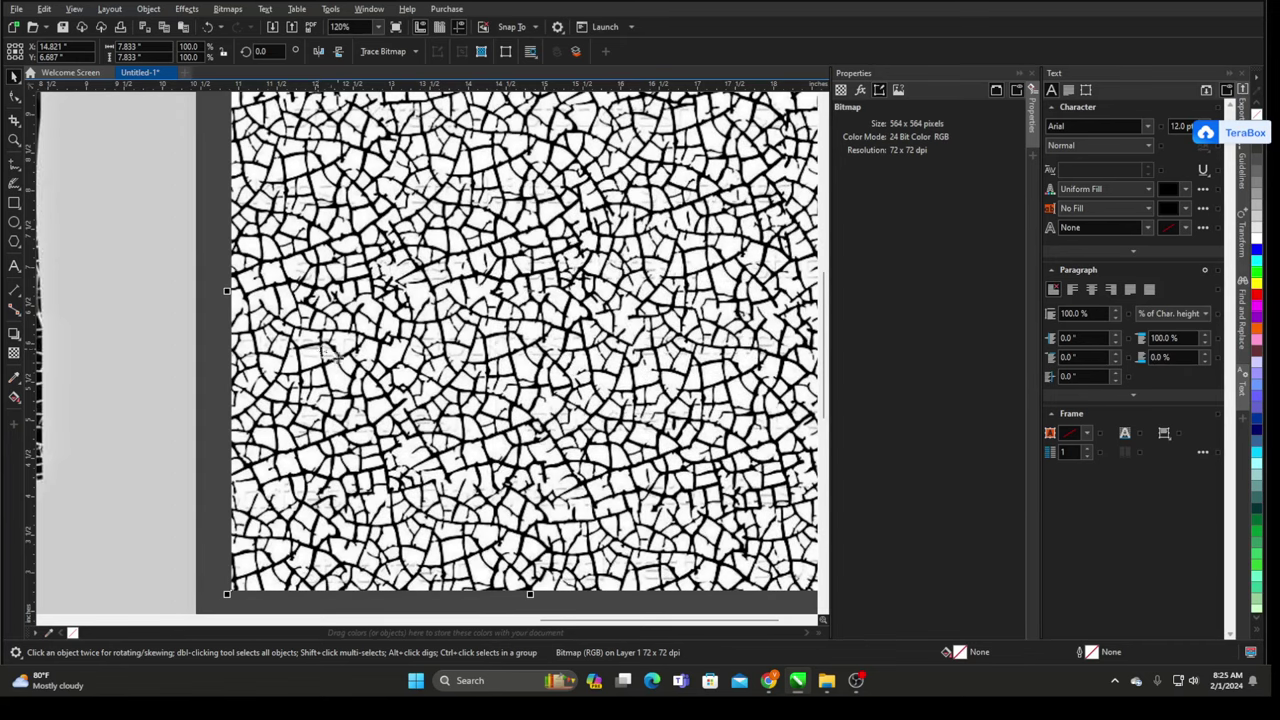
# - Vectorize the cracked background bitmap with a Clipart Outline Trace, using the Specify background color option and Group by color
pyautogui.scroll(-2, 78, 185)
pyautogui.click(385, 51)
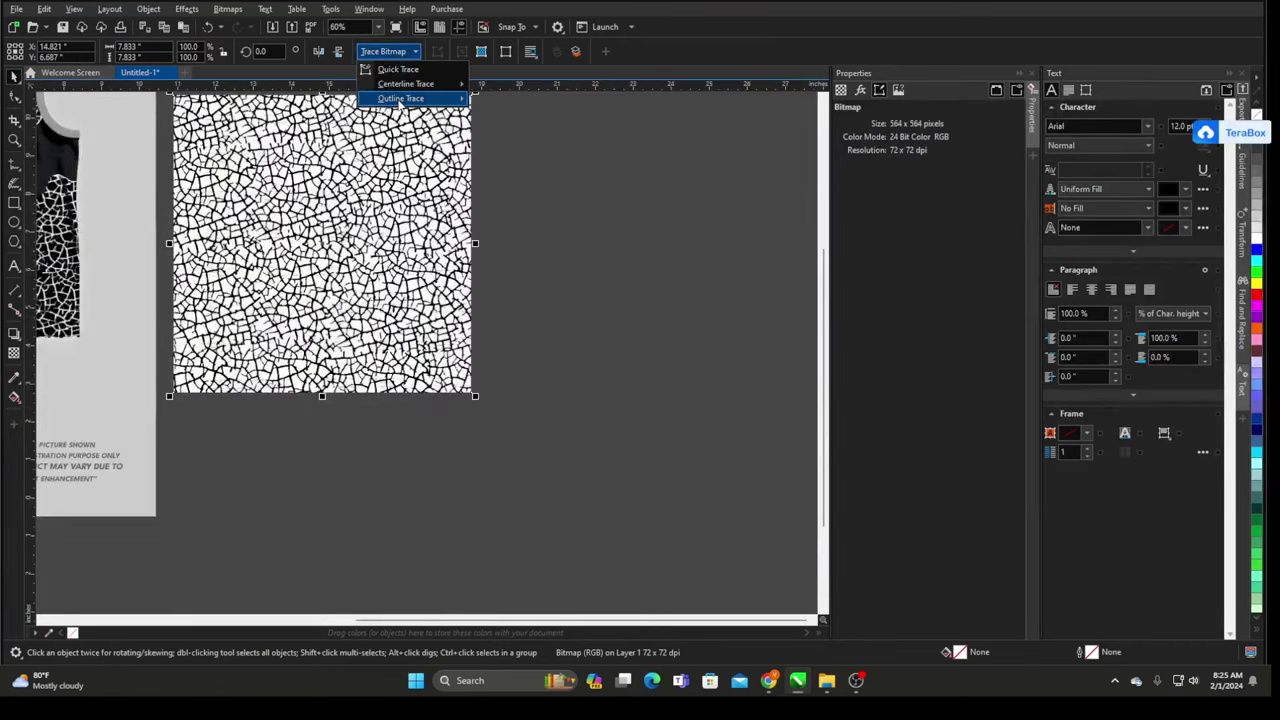
pyautogui.moveTo(410, 98)
pyautogui.click(500, 144)
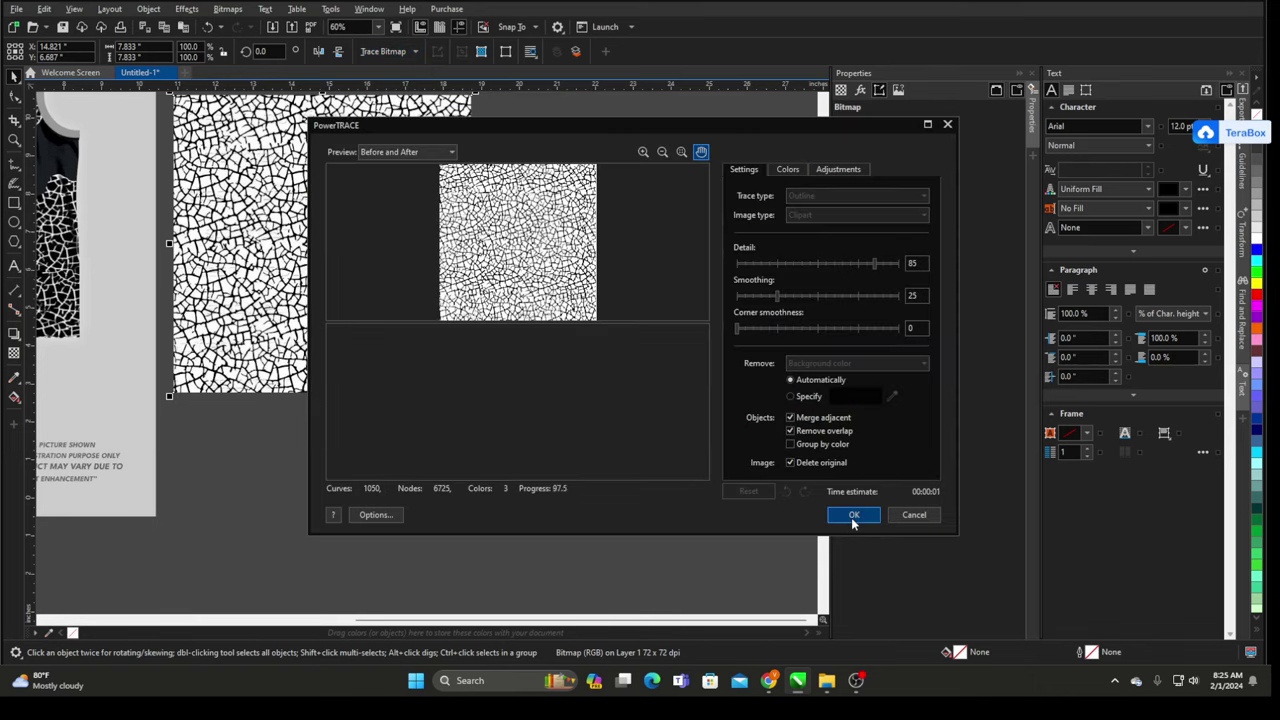
pyautogui.click(790, 397)
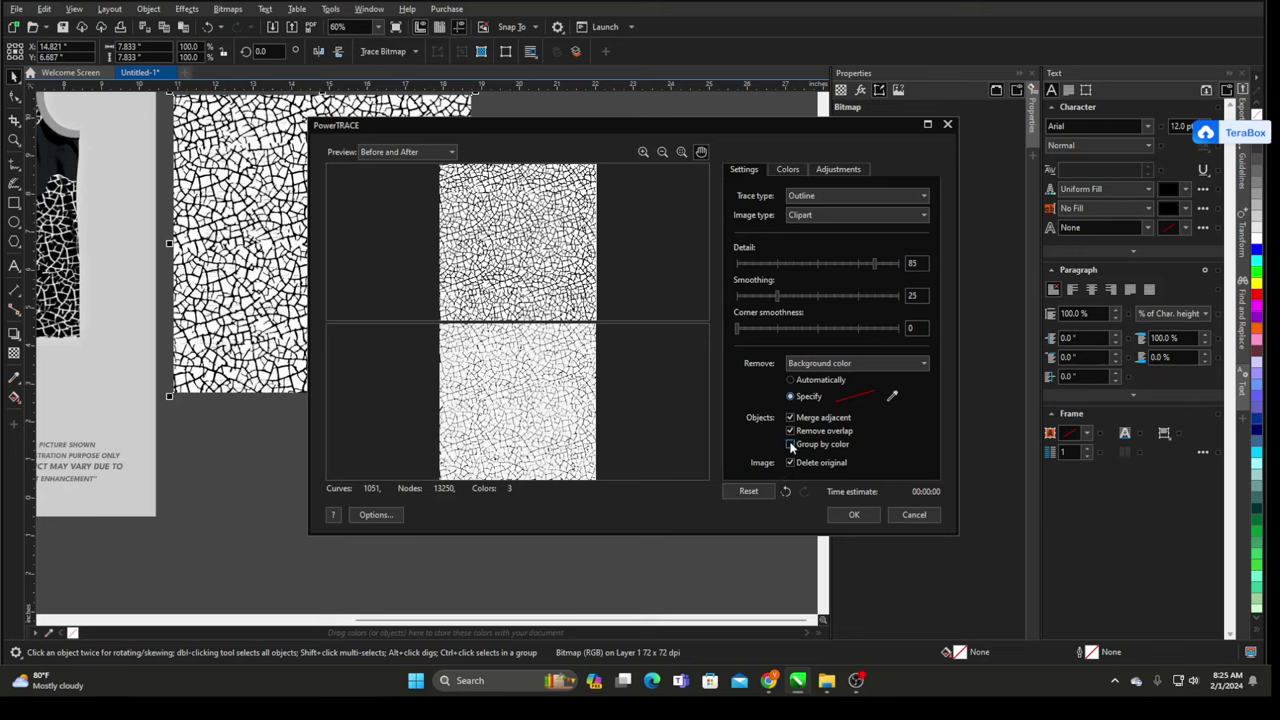
pyautogui.click(790, 444)
pyautogui.click(852, 517)
# - Move the traced cracked pattern to empty space away from the mockup and ungroup it
pyautogui.scroll(-2, 543, 331)
pyautogui.moveTo(400, 218); pyautogui.dragTo(656, 375)
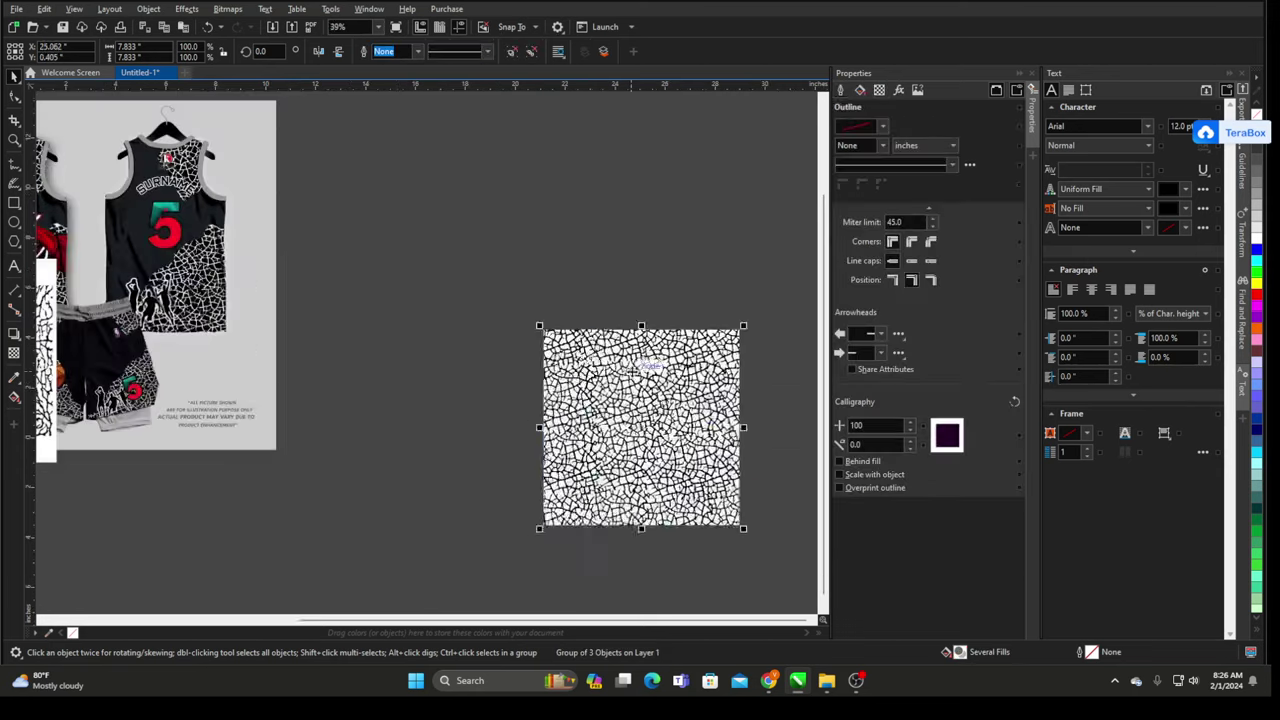
pyautogui.scroll(2, 656, 376)
pyautogui.scroll(3, 668, 380)
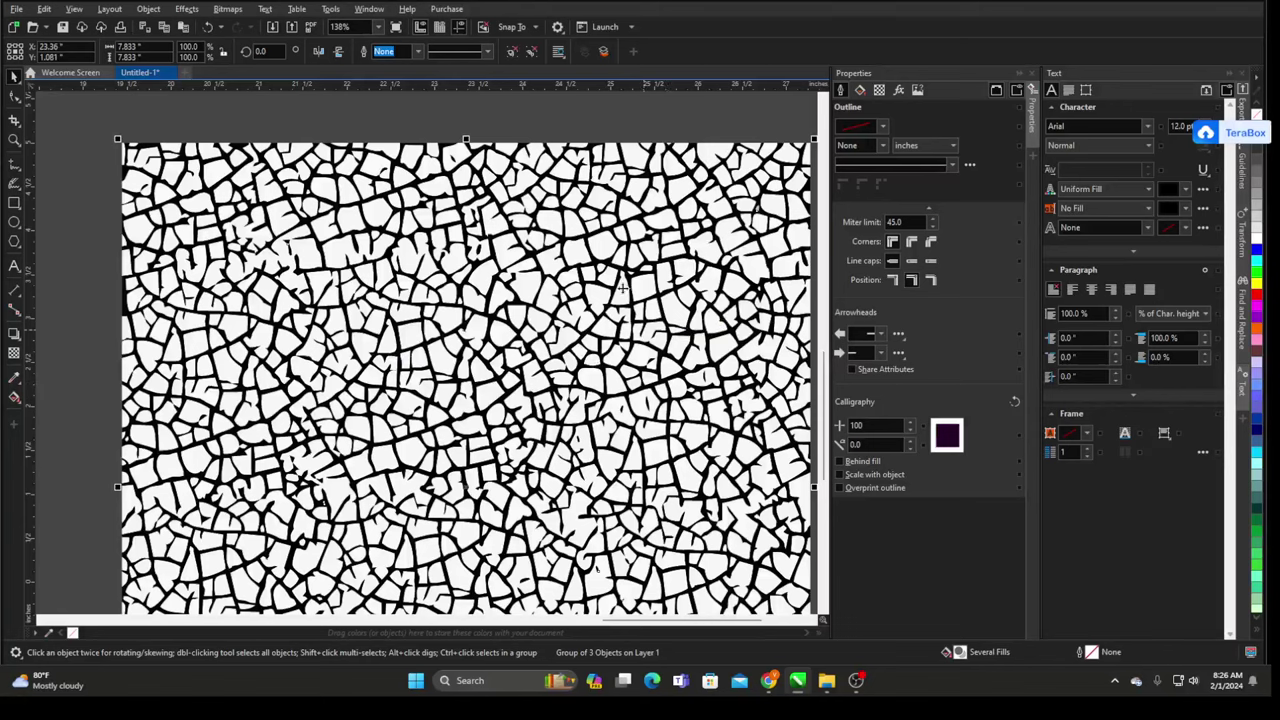
pyautogui.rightClick(613, 283)
pyautogui.click(640, 300)
# - Pull the black crack lines off the light tile shapes and delete the leftover tile groups
pyautogui.scroll(-1, 496, 278)
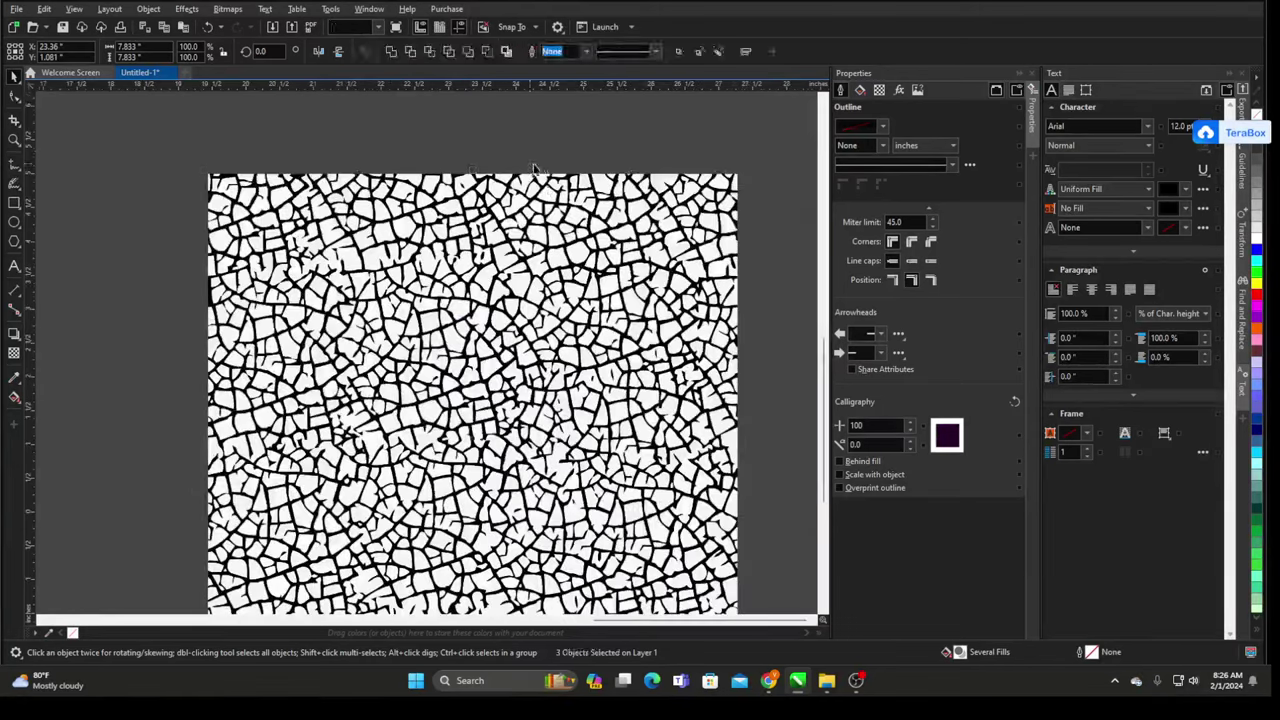
pyautogui.click(566, 153)
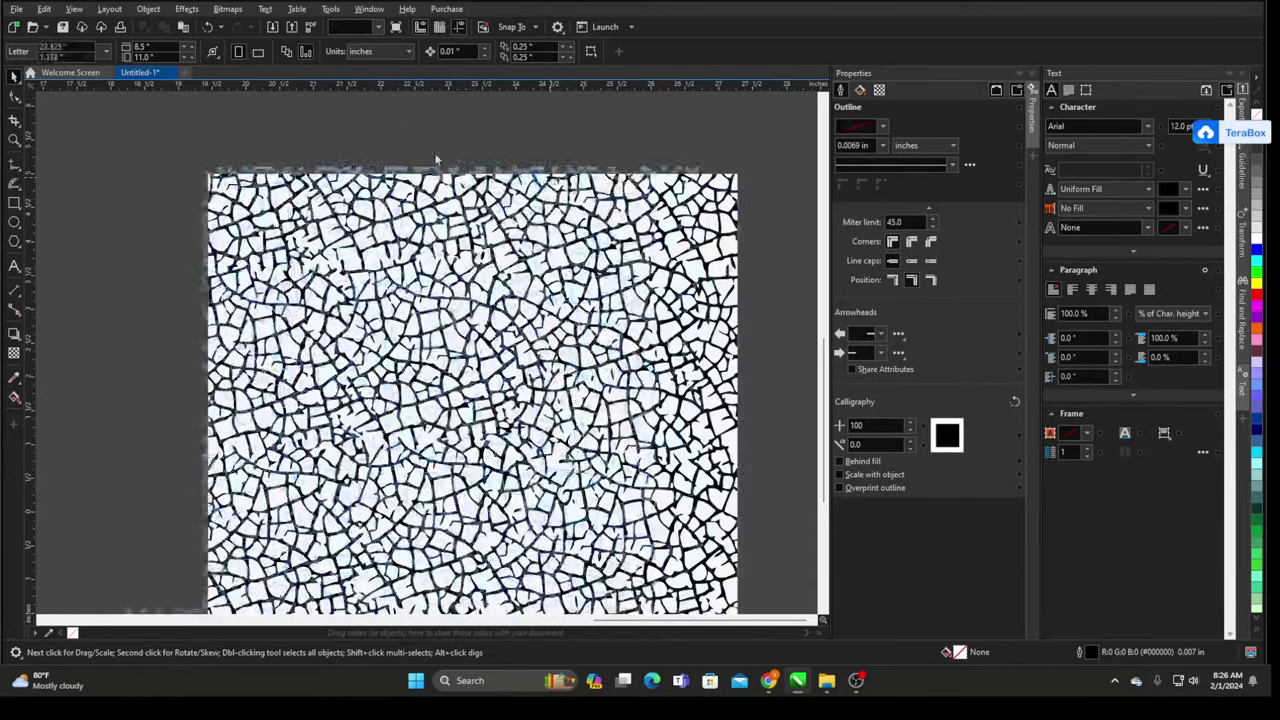
pyautogui.moveTo(553, 183); pyautogui.dragTo(333, 133)
pyautogui.scroll(-2, 572, 198)
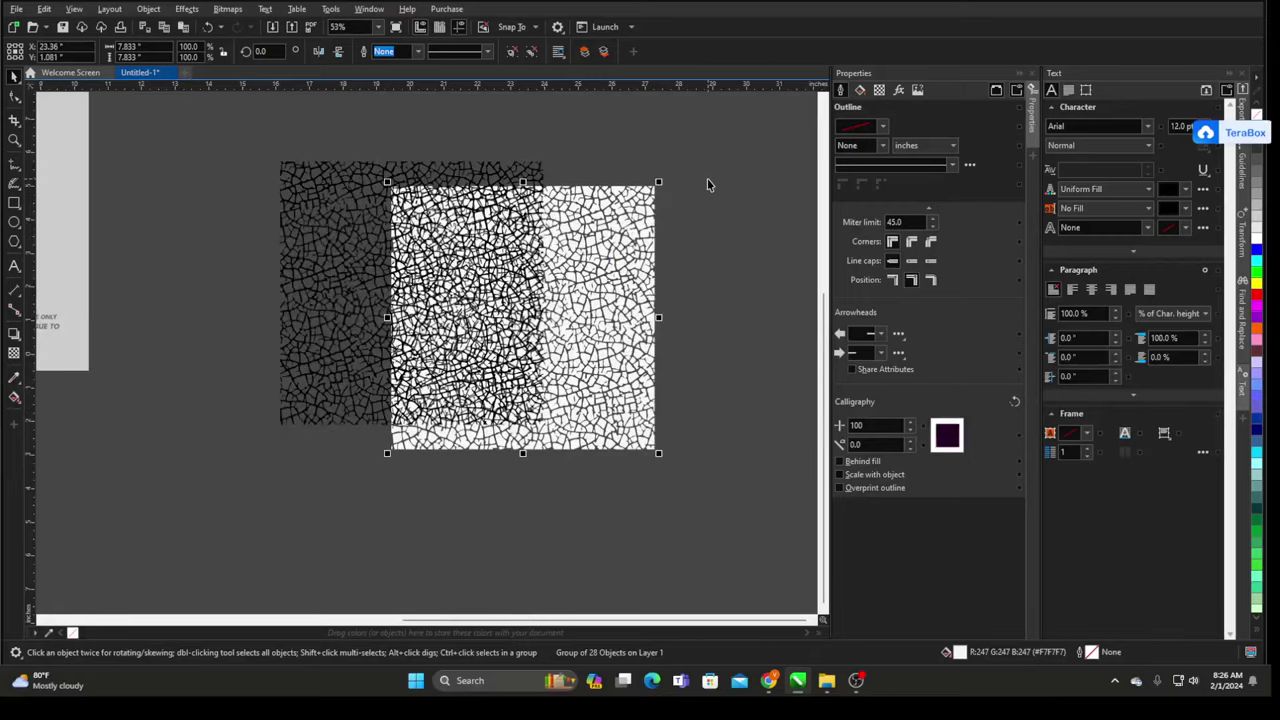
pyautogui.moveTo(707, 180); pyautogui.dragTo(386, 509)
pyautogui.scroll(-1, 590, 368)
pyautogui.press('Delete')
pyautogui.scroll(-1, 590, 368)
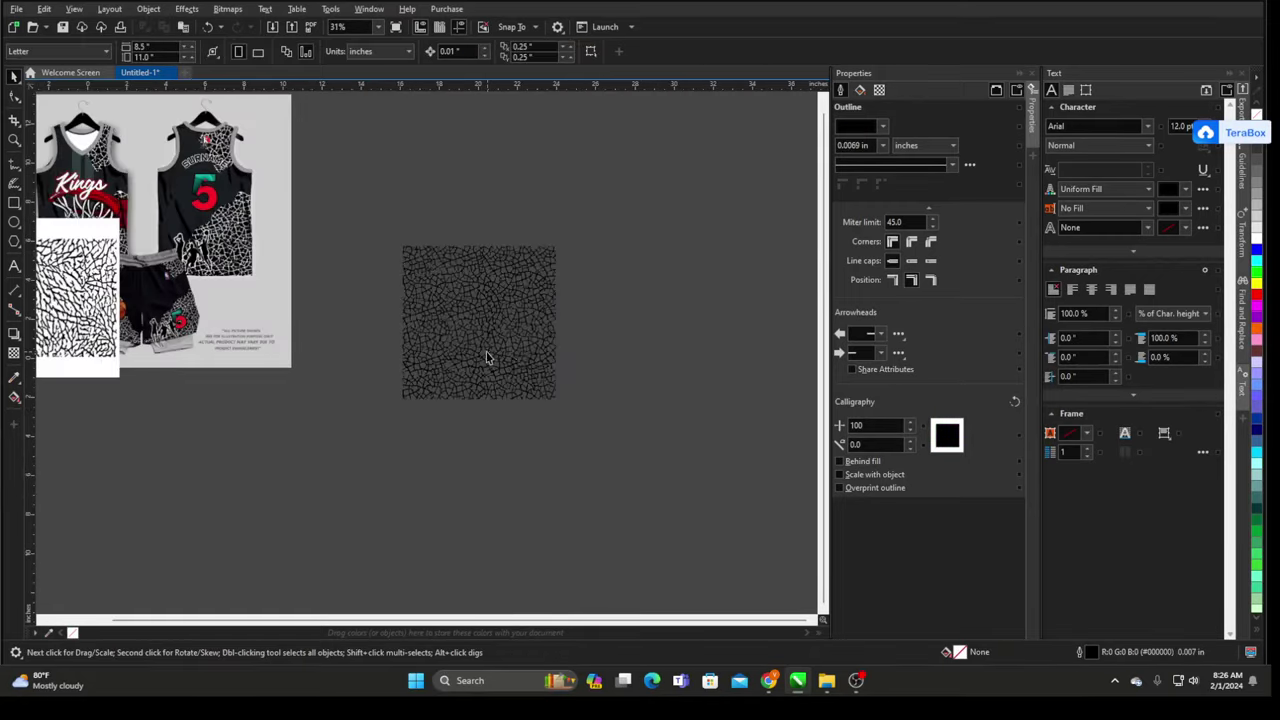
# - Move the black crack-line group closer to the back jersey, just outside the mockup image
pyautogui.moveTo(486, 356); pyautogui.dragTo(429, 270)
pyautogui.scroll(3, 220, 222)
pyautogui.scroll(1, 226, 235)
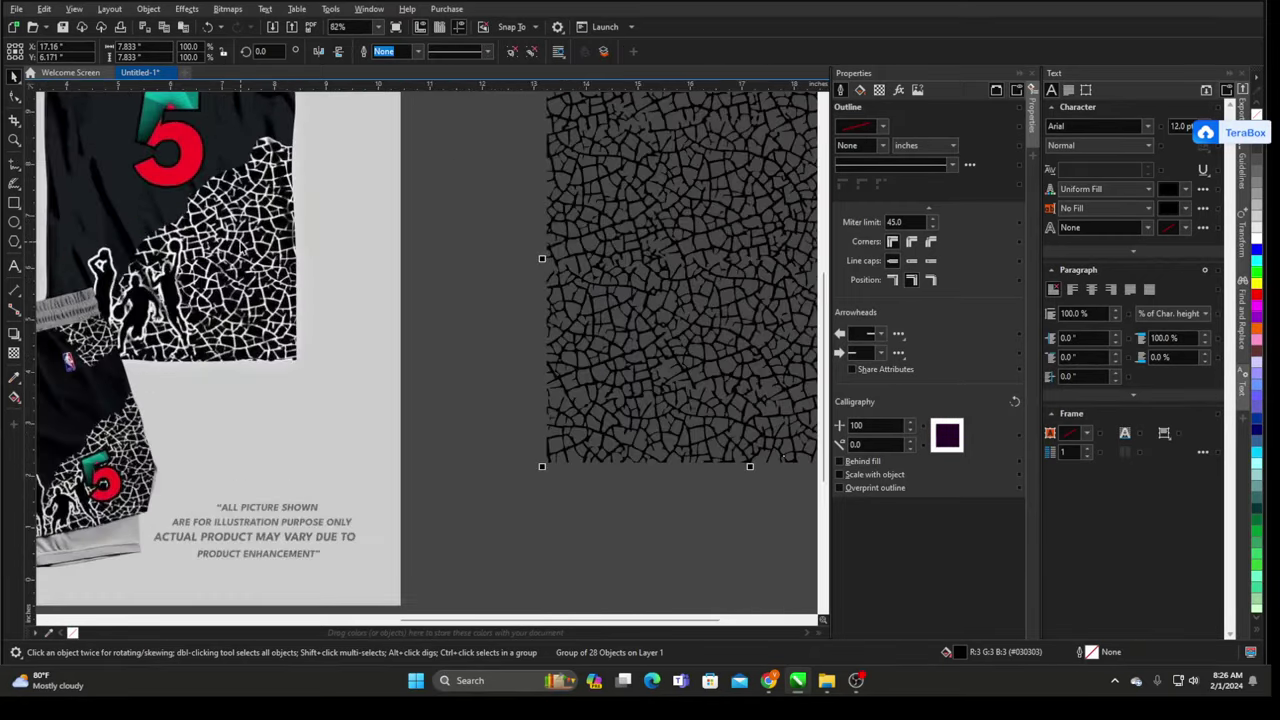
pyautogui.scroll(-4, 382, 265)
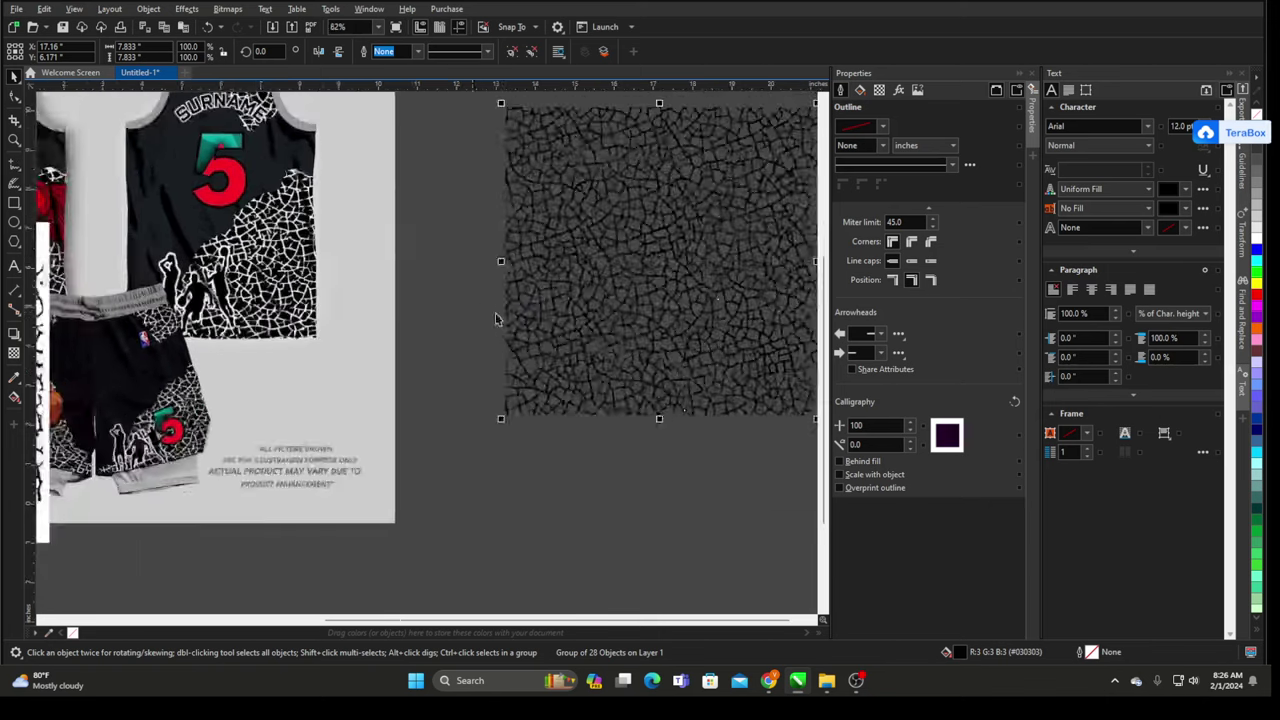
pyautogui.moveTo(617, 300); pyautogui.dragTo(571, 367)
pyautogui.scroll(3, 593, 355)
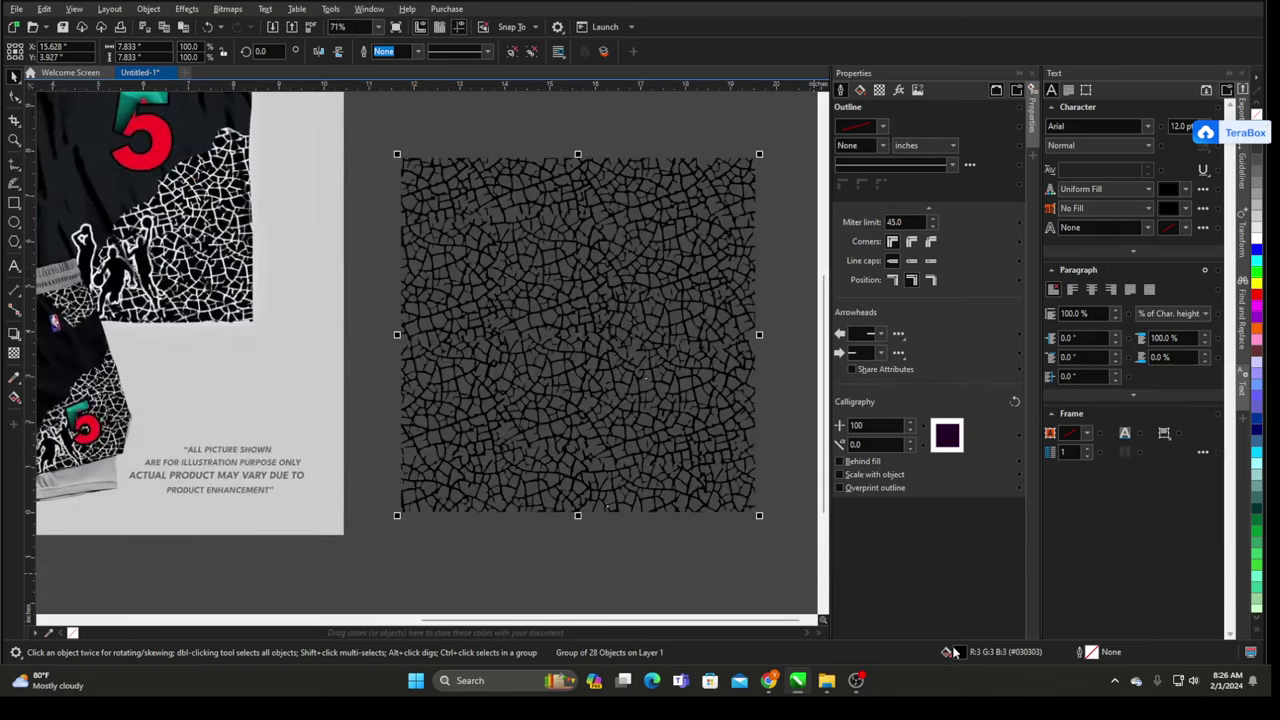
# - Change the crack-line group's uniform fill to white (#FFFFFF)
pyautogui.hotkey('shift', 'F11')
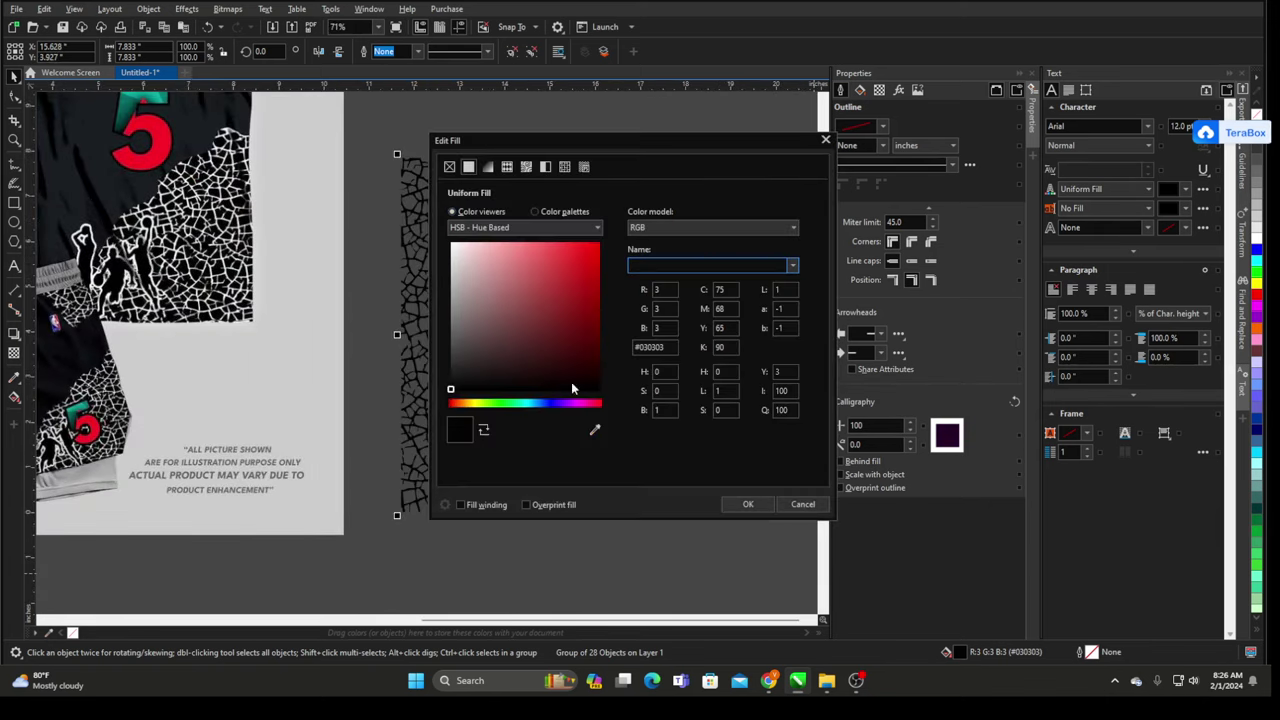
pyautogui.click(451, 243)
pyautogui.click(748, 504)
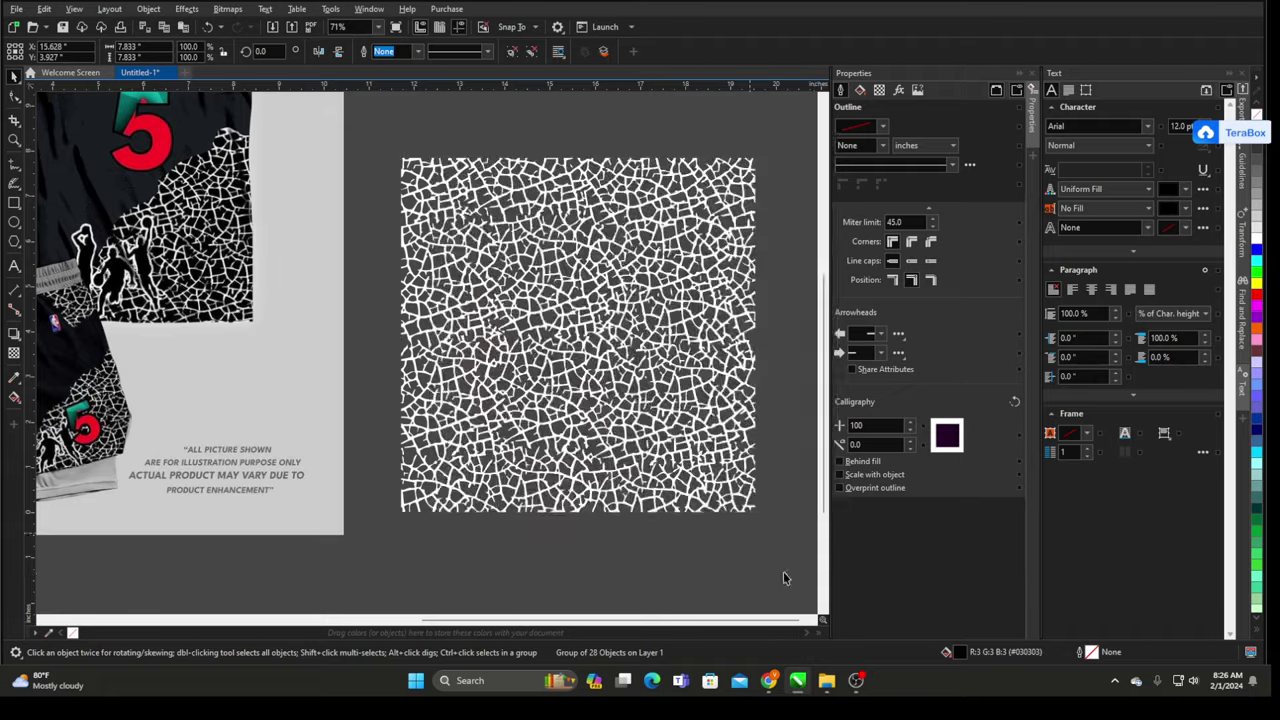
pyautogui.click(850, 679)
pyautogui.click(850, 679)
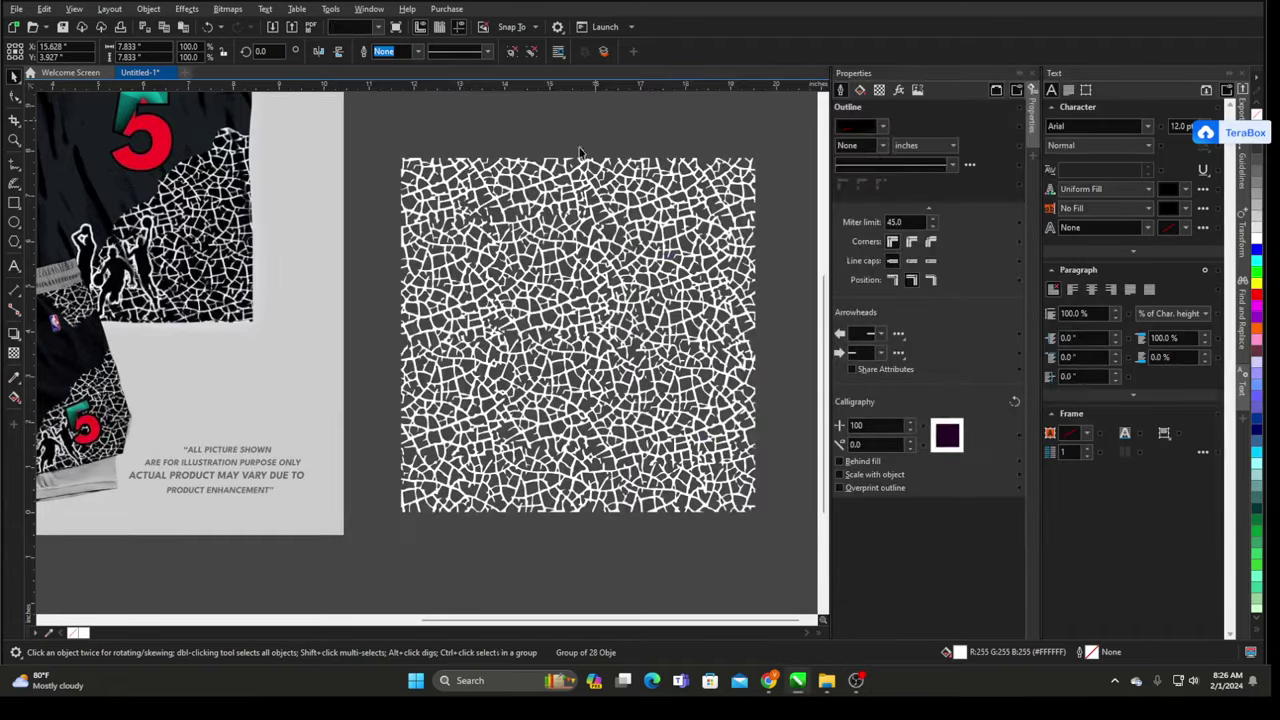
# - Shift the white crack pattern farther from the mockup and delete the older cracked bitmap overlapping the mockup's lower area
pyautogui.scroll(-2, 592, 293)
pyautogui.moveTo(597, 356); pyautogui.dragTo(675, 384)
pyautogui.scroll(-3, 640, 322)
pyautogui.moveTo(235, 354); pyautogui.dragTo(230, 482)
pyautogui.press('Delete')
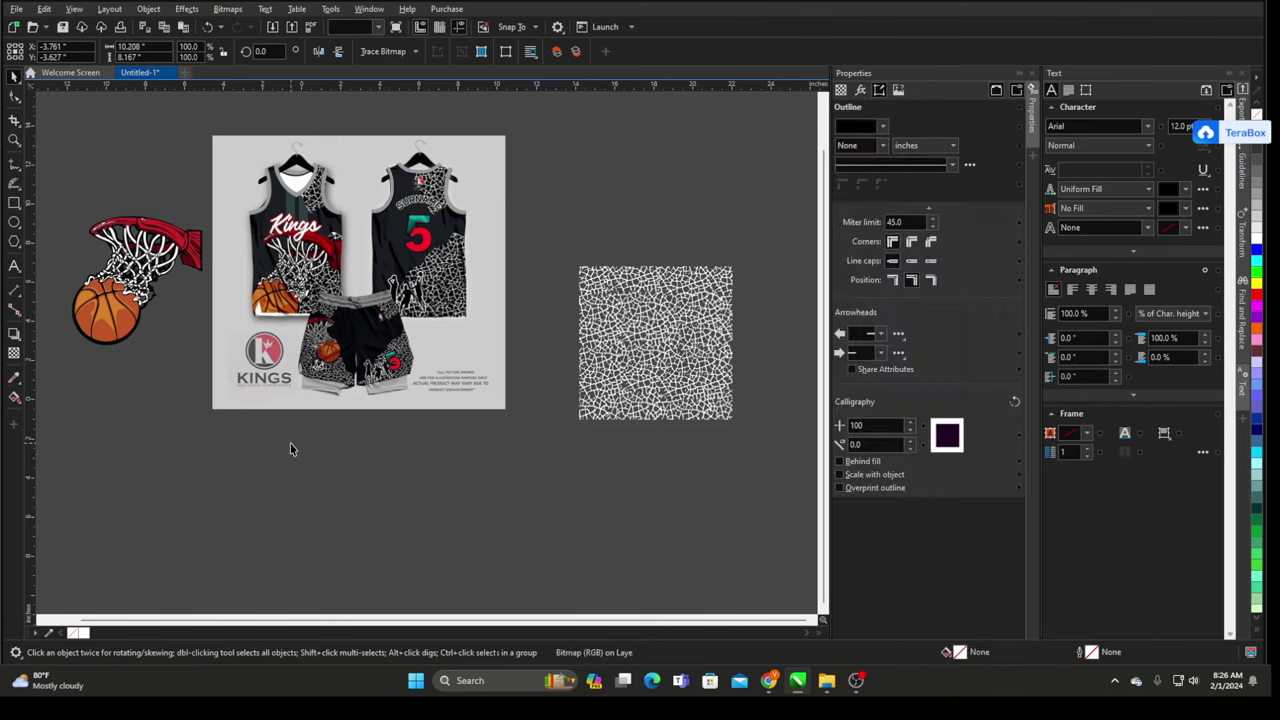
# - Try the hoop clipart over the front jersey and place it beside the mockup's lower right corner
pyautogui.moveTo(257, 284); pyautogui.dragTo(275, 306)
pyautogui.moveTo(154, 241); pyautogui.dragTo(327, 252)
pyautogui.scroll(2, 314, 267)
pyautogui.moveTo(762, 365); pyautogui.dragTo(387, 211)
pyautogui.moveTo(450, 287); pyautogui.dragTo(726, 342)
pyautogui.scroll(2, 310, 232)
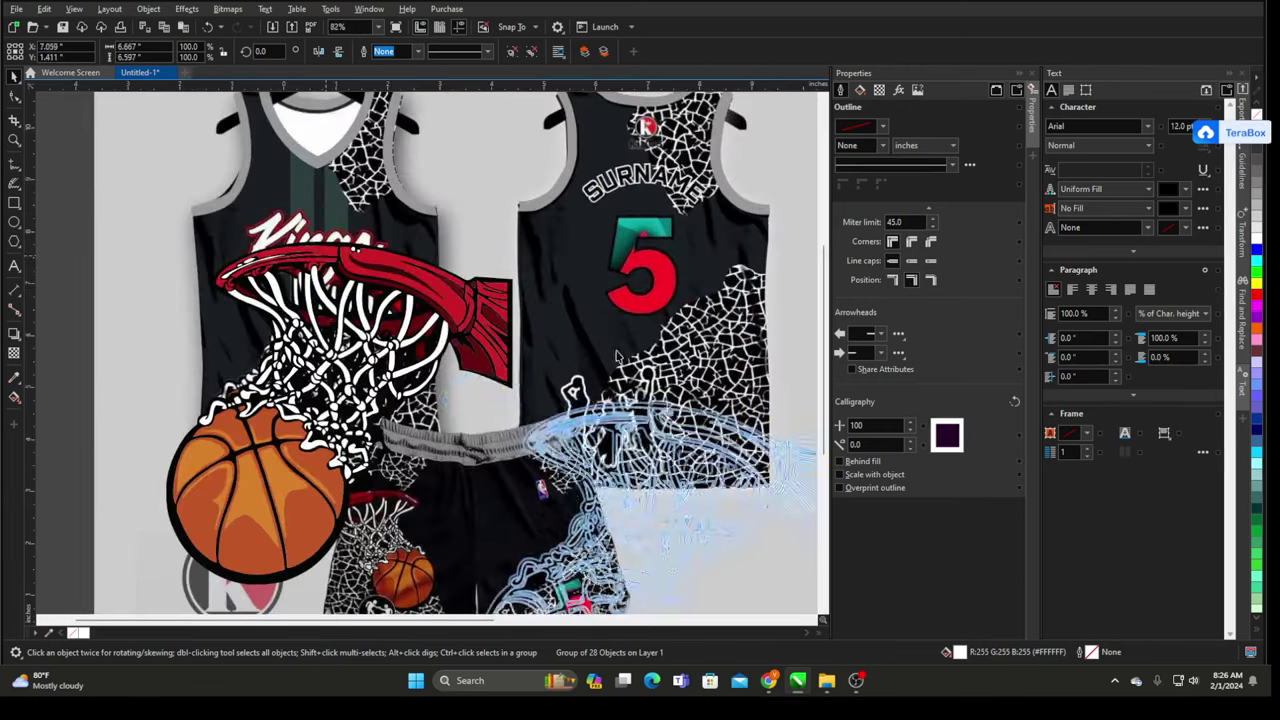
pyautogui.scroll(-3, 332, 276)
pyautogui.hotkey('ctrl', 'z')
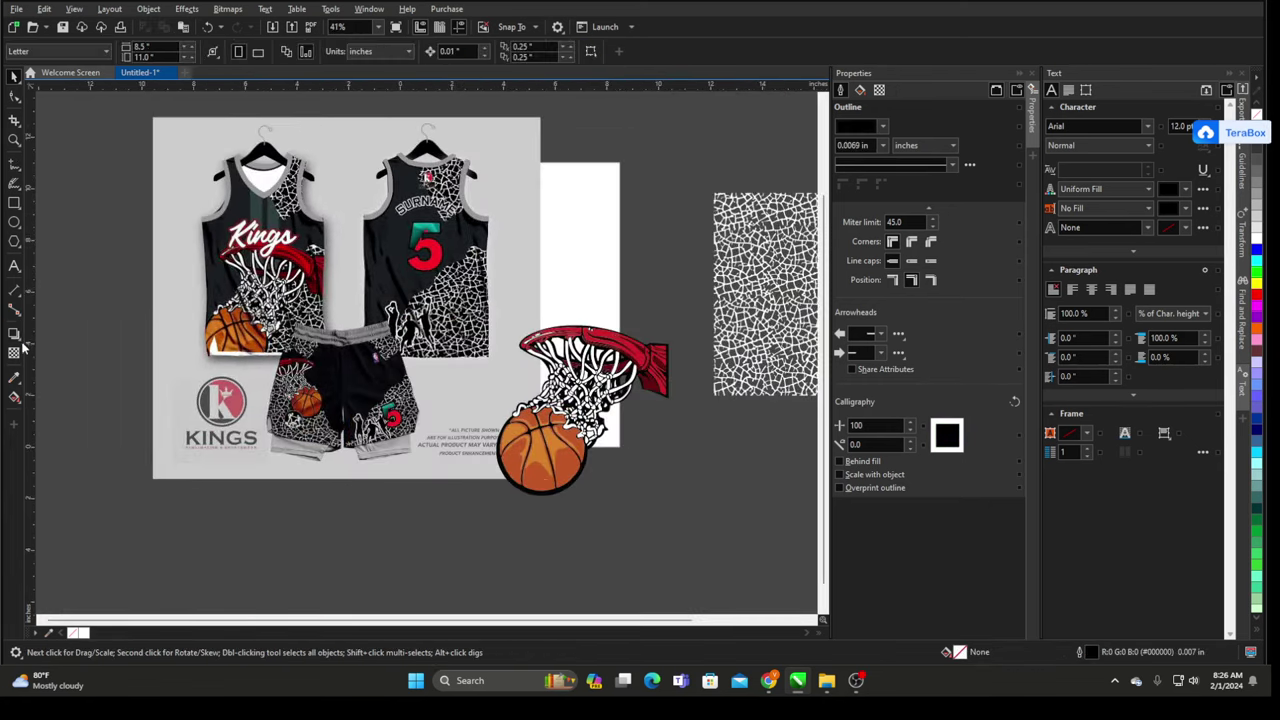
# - Draw a rectangle around the front jersey and set its size to 23 × 33 inches
pyautogui.click(14, 203)
pyautogui.scroll(2, 160, 209)
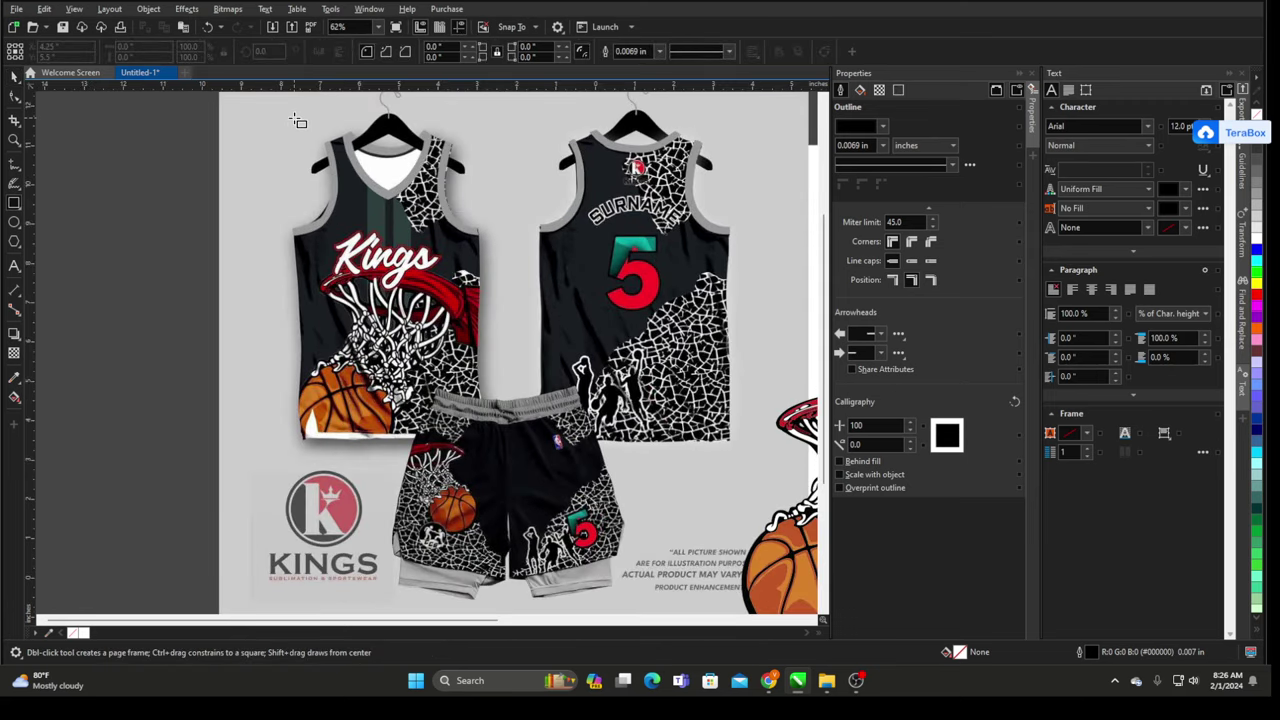
pyautogui.moveTo(289, 114); pyautogui.dragTo(484, 447)
pyautogui.click(140, 47)
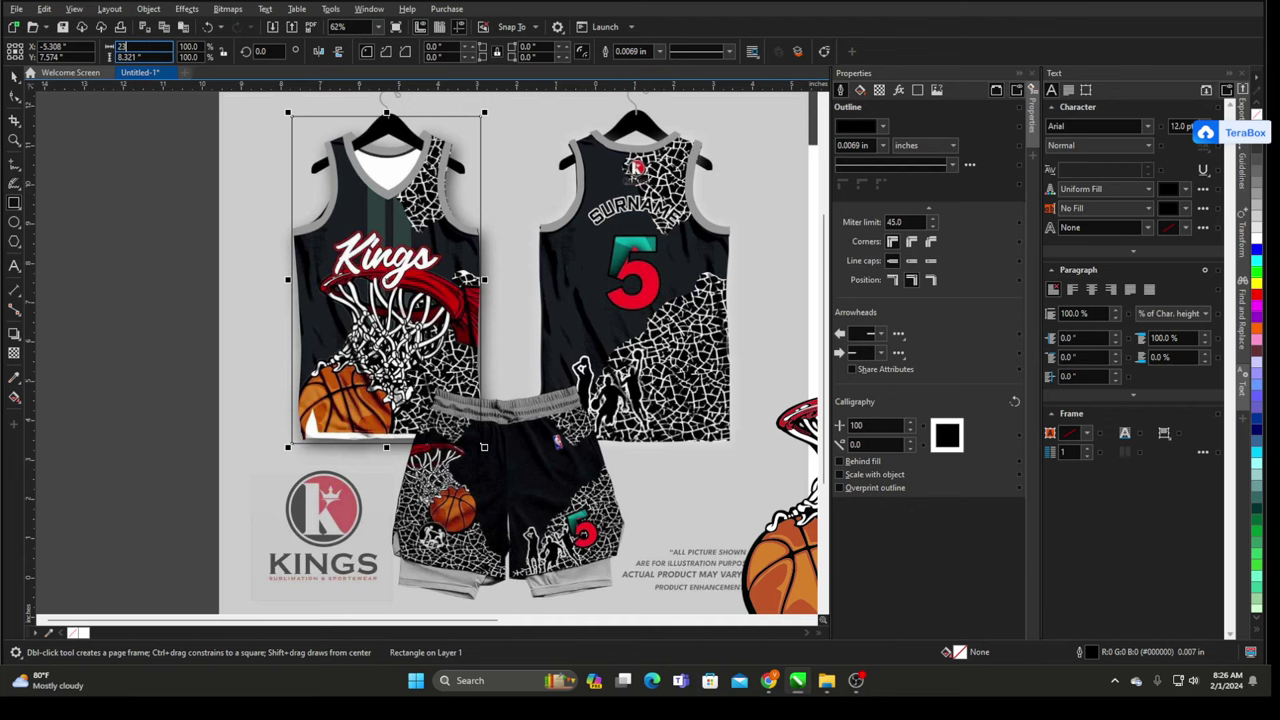
pyautogui.write('33')
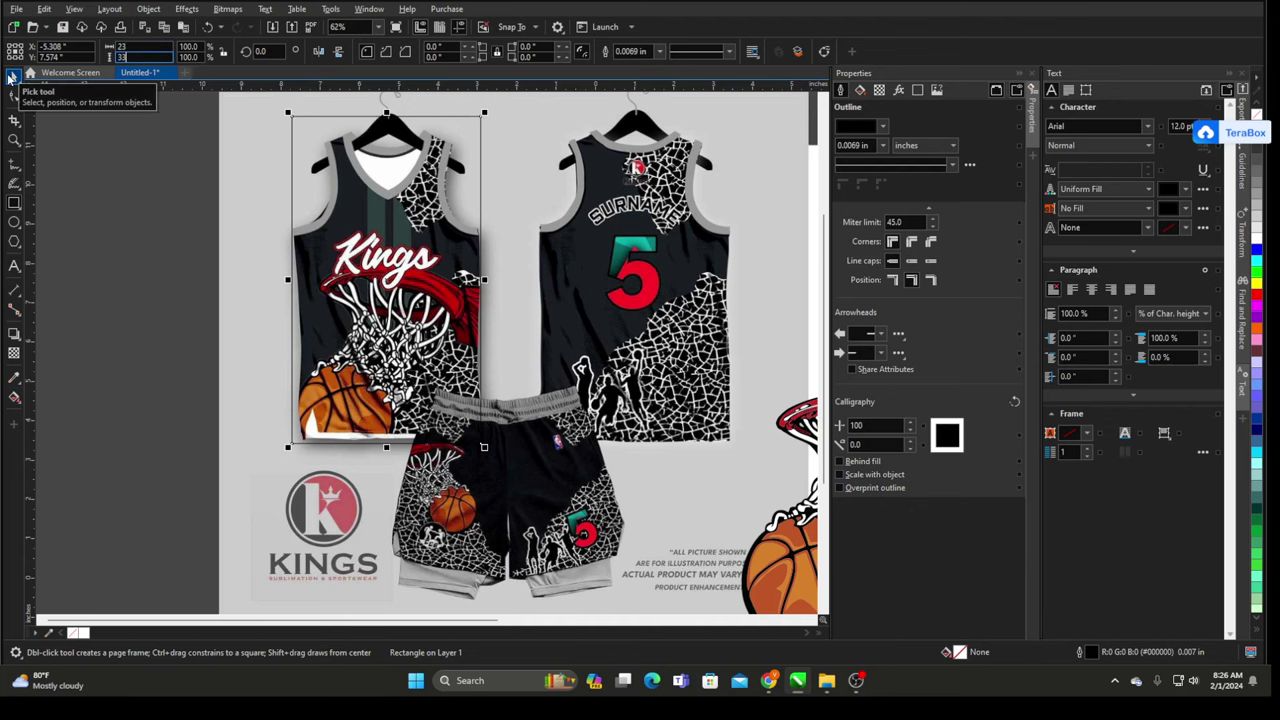
pyautogui.press('Return')
pyautogui.click(14, 76)
# - Move the hoop clipart clear of the mockup to the space below the white crack pattern
pyautogui.scroll(-1, 270, 192)
pyautogui.scroll(-1, 255, 213)
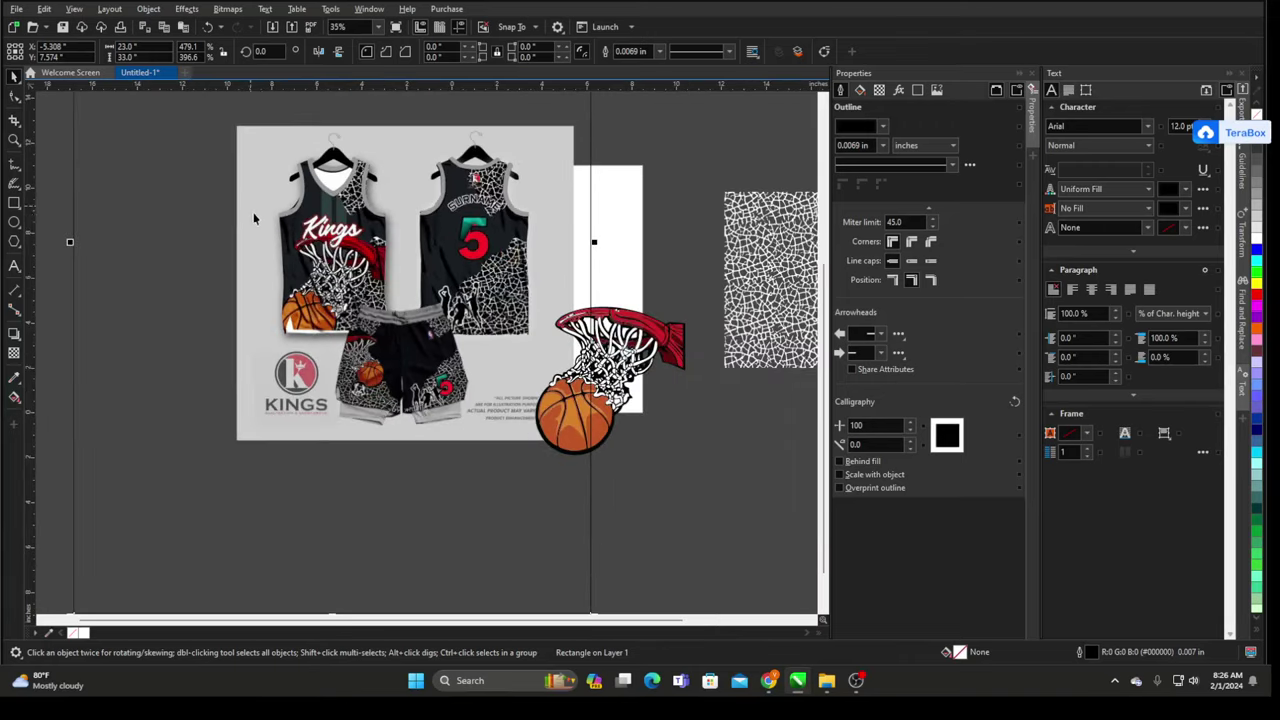
pyautogui.click(546, 350)
pyautogui.moveTo(556, 327); pyautogui.dragTo(733, 455)
# - Enlarge the mockup image to about 64 × 60 inches and position its front jersey inside the 23 × 33 inch rectangle
pyautogui.click(480, 343)
pyautogui.scroll(-1, 480, 343)
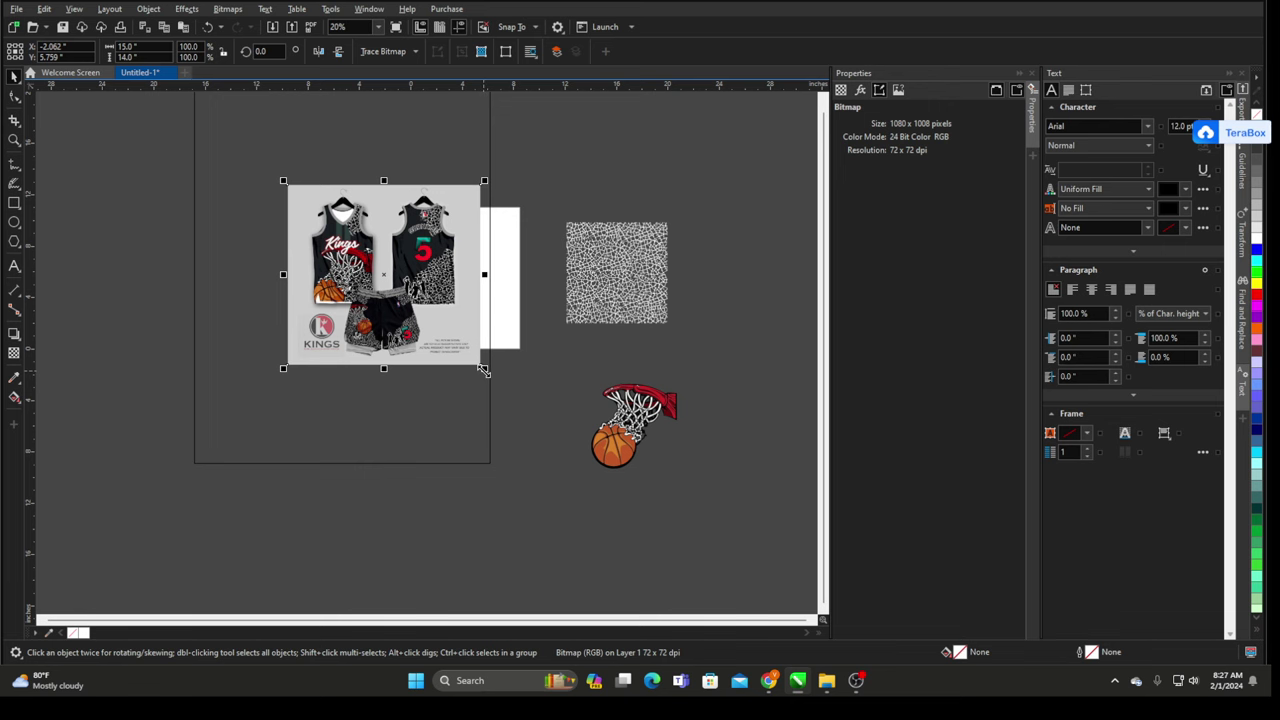
pyautogui.moveTo(483, 371); pyautogui.dragTo(674, 594)
pyautogui.scroll(-3, 557, 540)
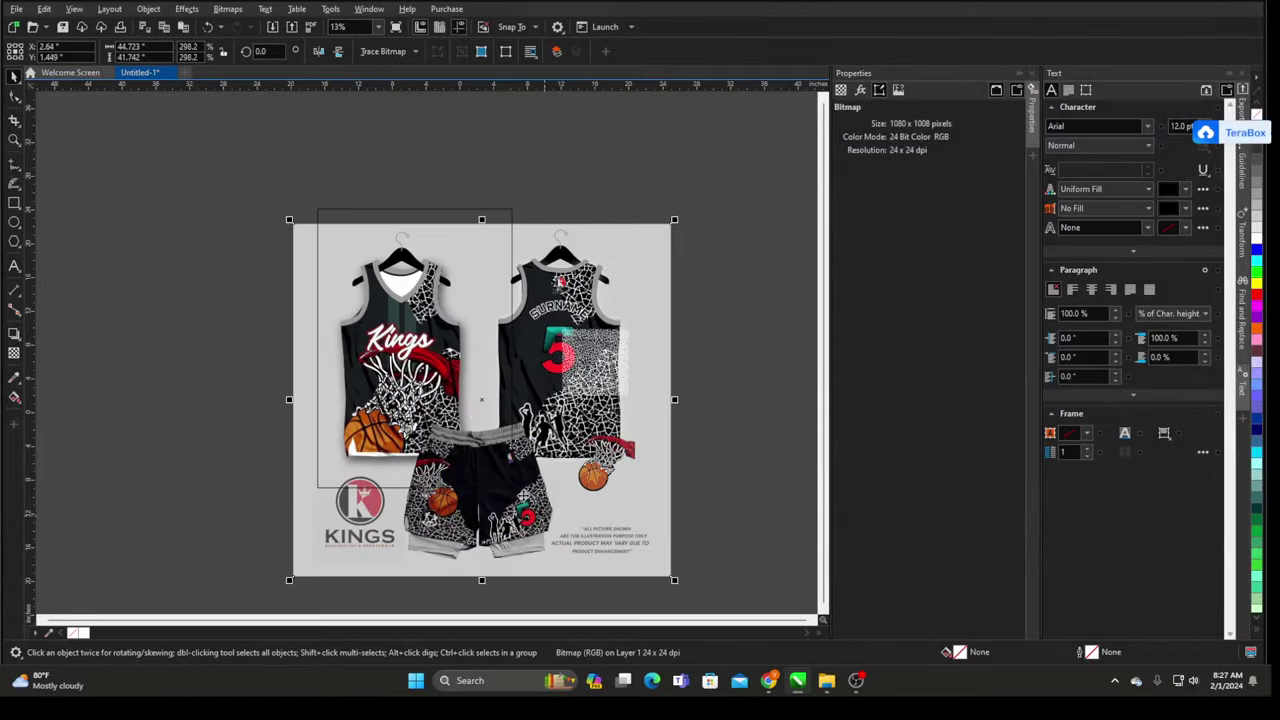
pyautogui.moveTo(567, 478); pyautogui.dragTo(620, 520)
pyautogui.scroll(2, 546, 333)
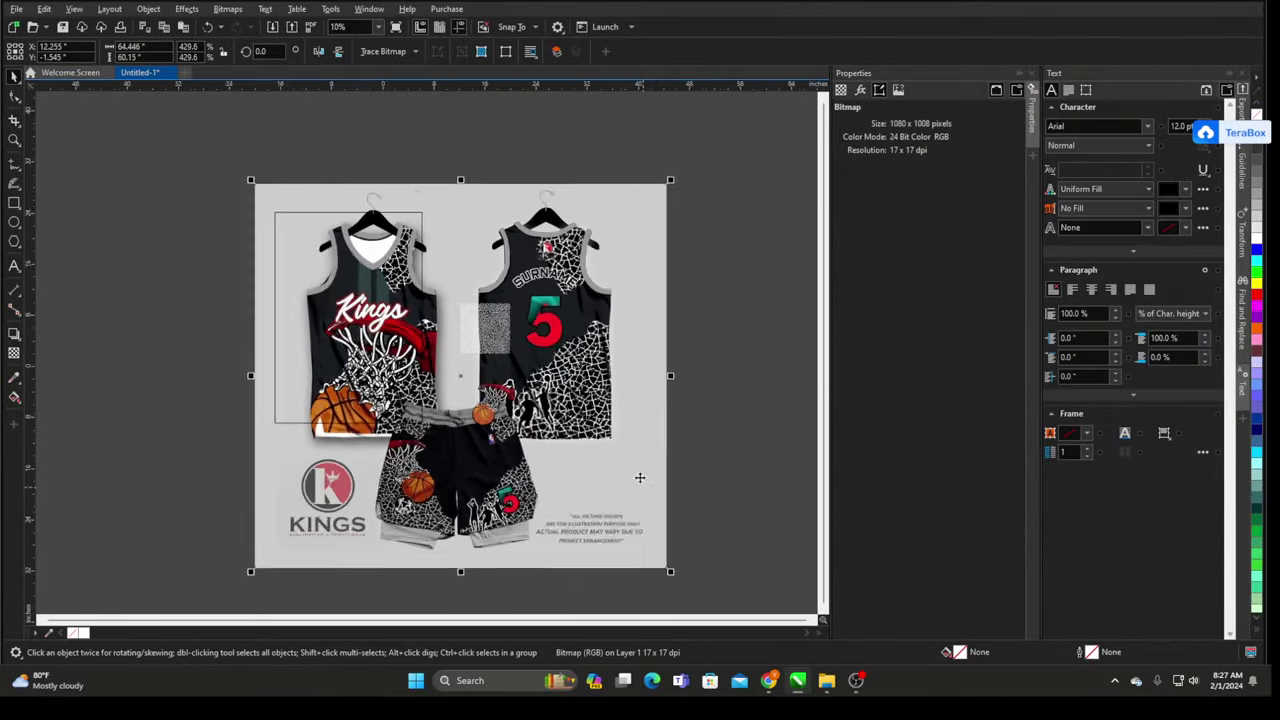
pyautogui.moveTo(672, 136); pyautogui.dragTo(618, 175)
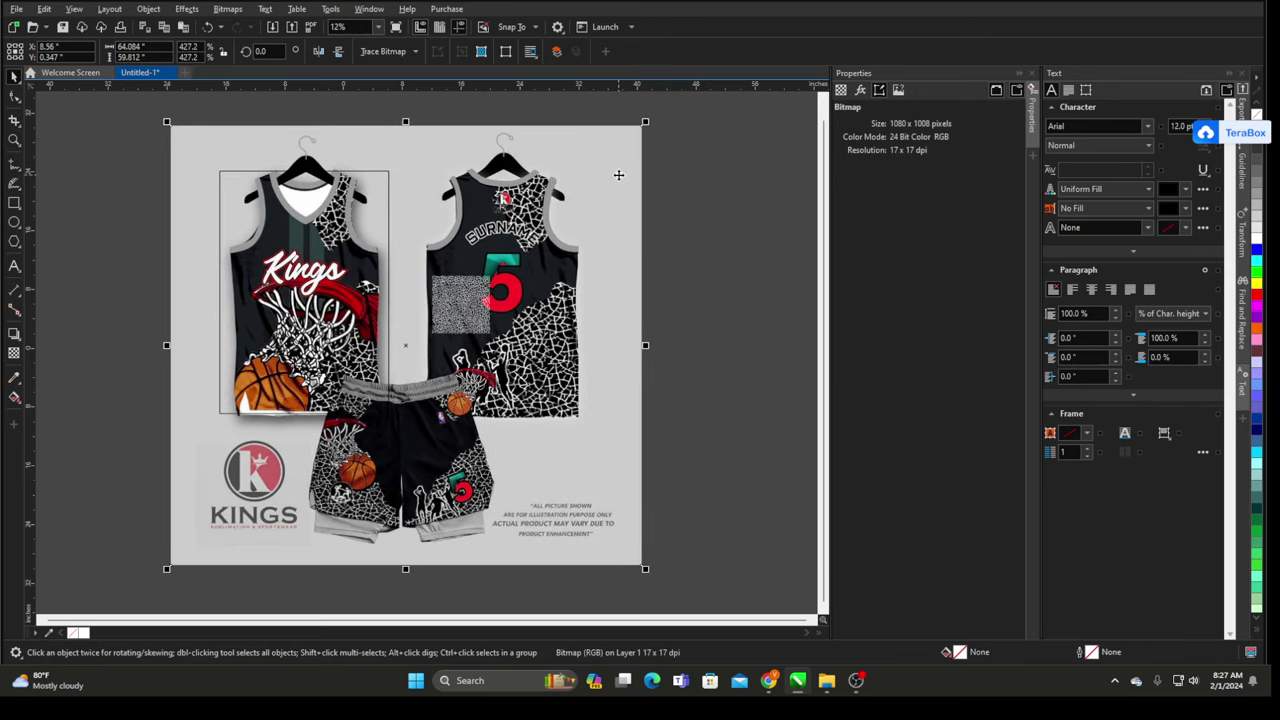
pyautogui.press('Escape')
# - Examine how the front jersey's edges and artwork fit within the 23 × 33 inch rectangle
pyautogui.scroll(2, 273, 173)
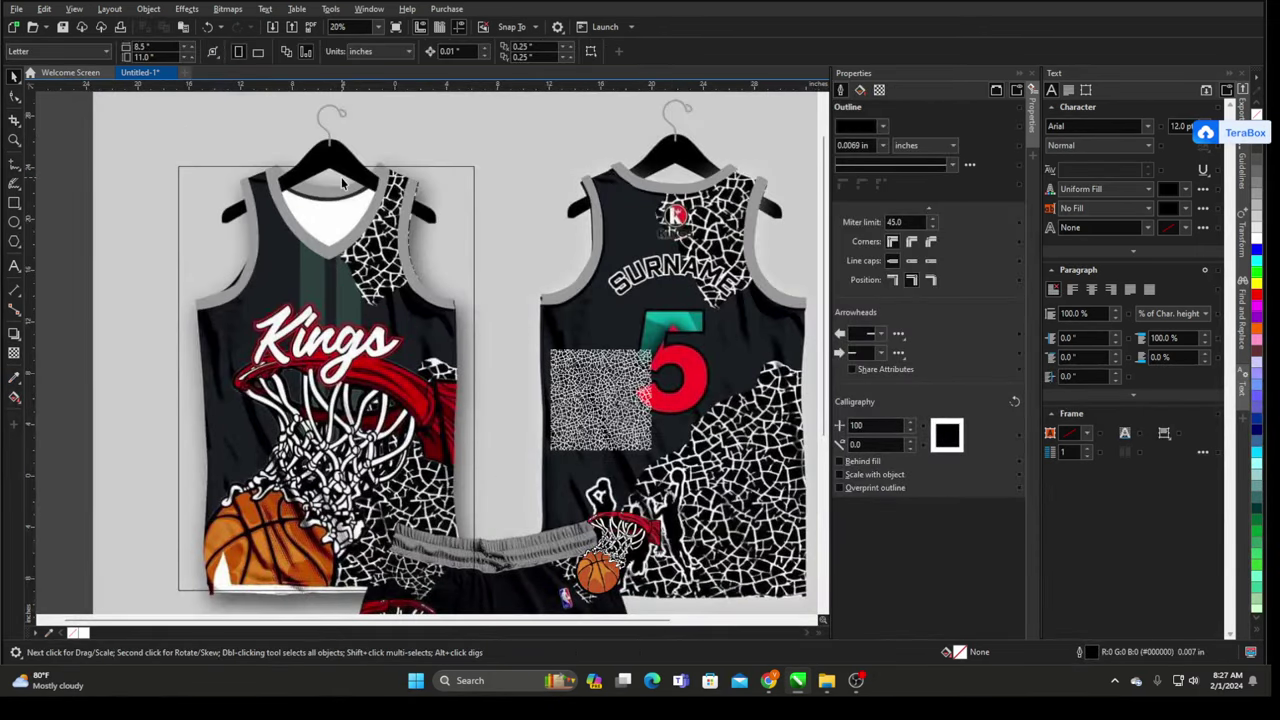
pyautogui.scroll(-2, 318, 183)
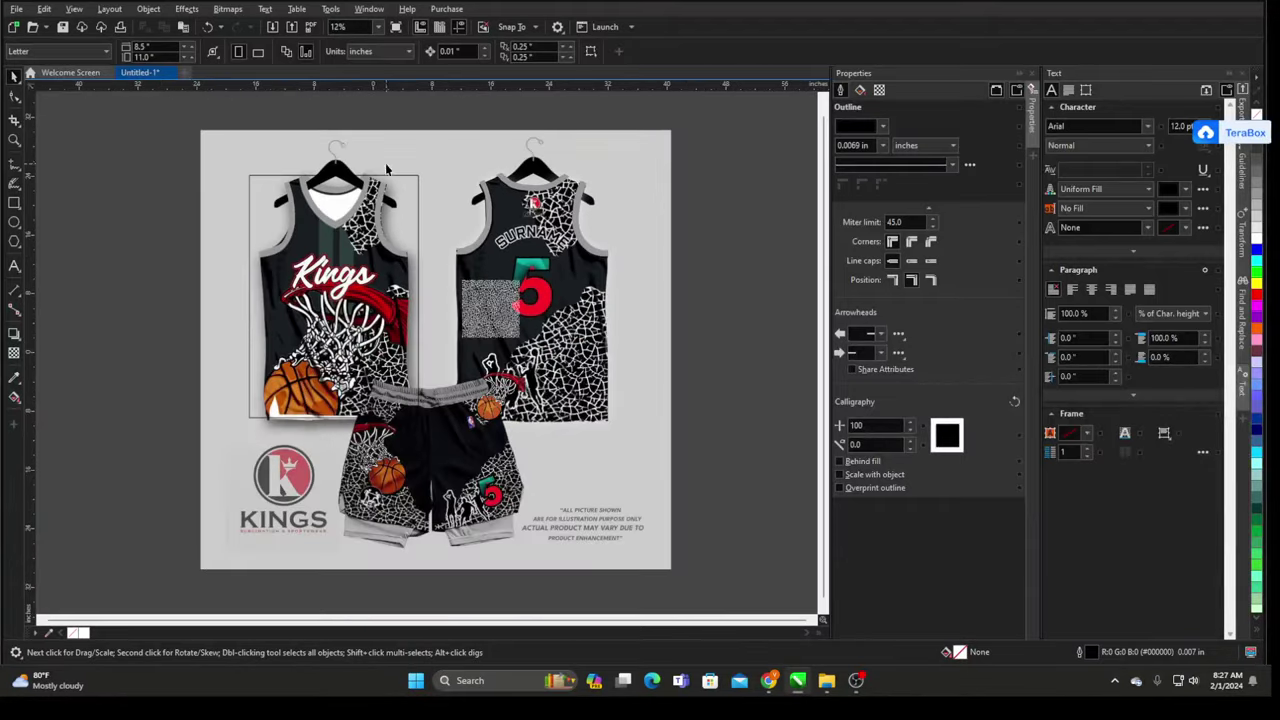
pyautogui.click(427, 160)
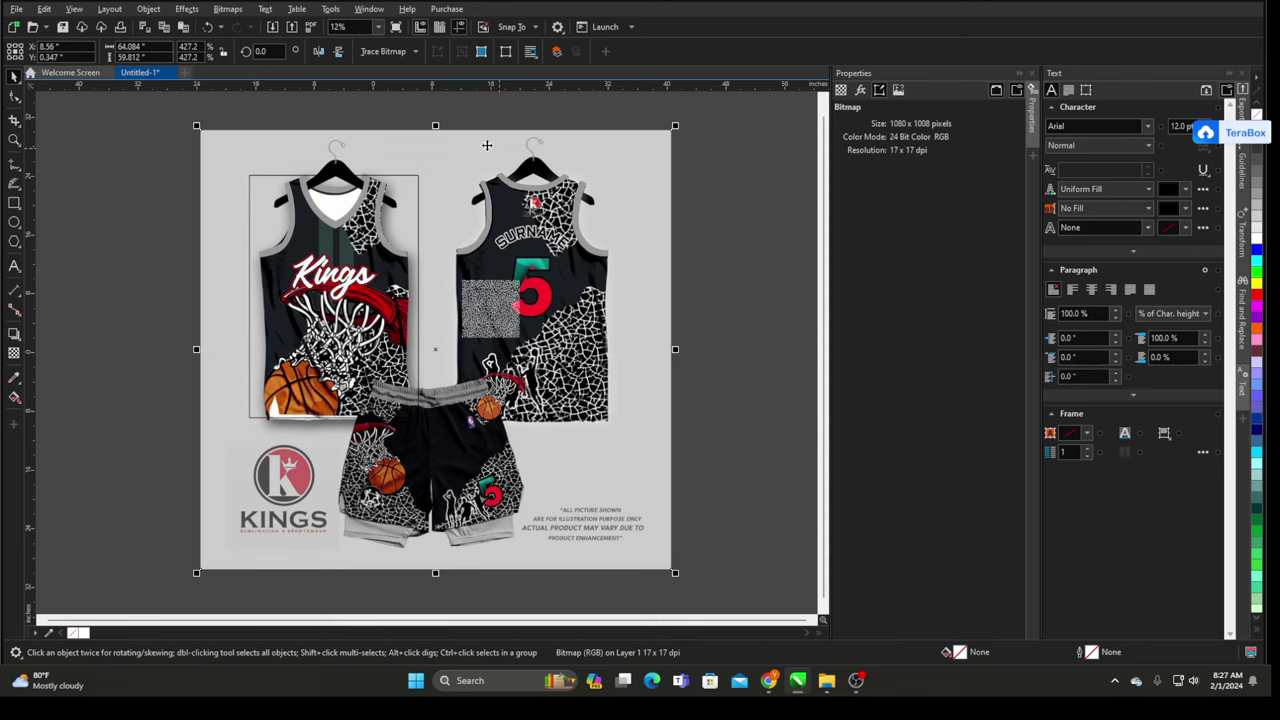
pyautogui.click(78, 129)
pyautogui.scroll(-3, 440, 160)
pyautogui.scroll(3, 286, 189)
pyautogui.moveTo(165, 147); pyautogui.dragTo(238, 193)
pyautogui.scroll(2, 245, 175)
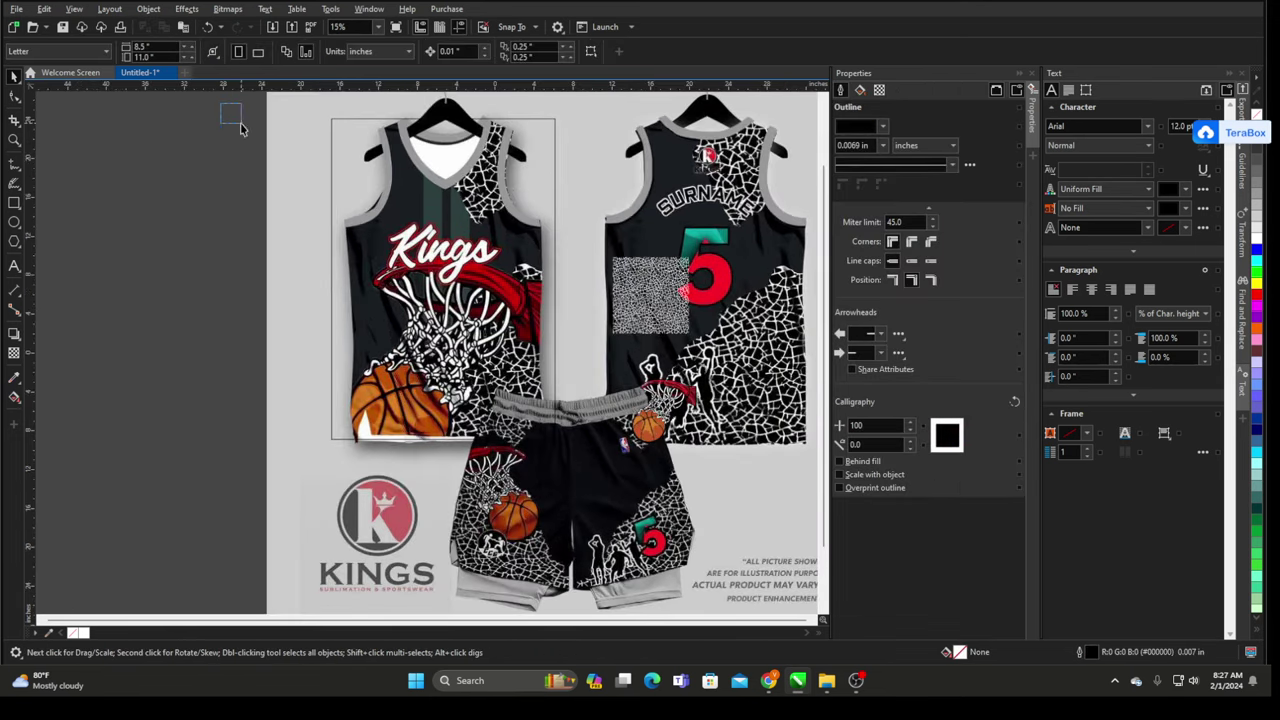
pyautogui.moveTo(240, 128); pyautogui.dragTo(608, 434)
pyautogui.click(194, 292)
pyautogui.scroll(4, 447, 175)
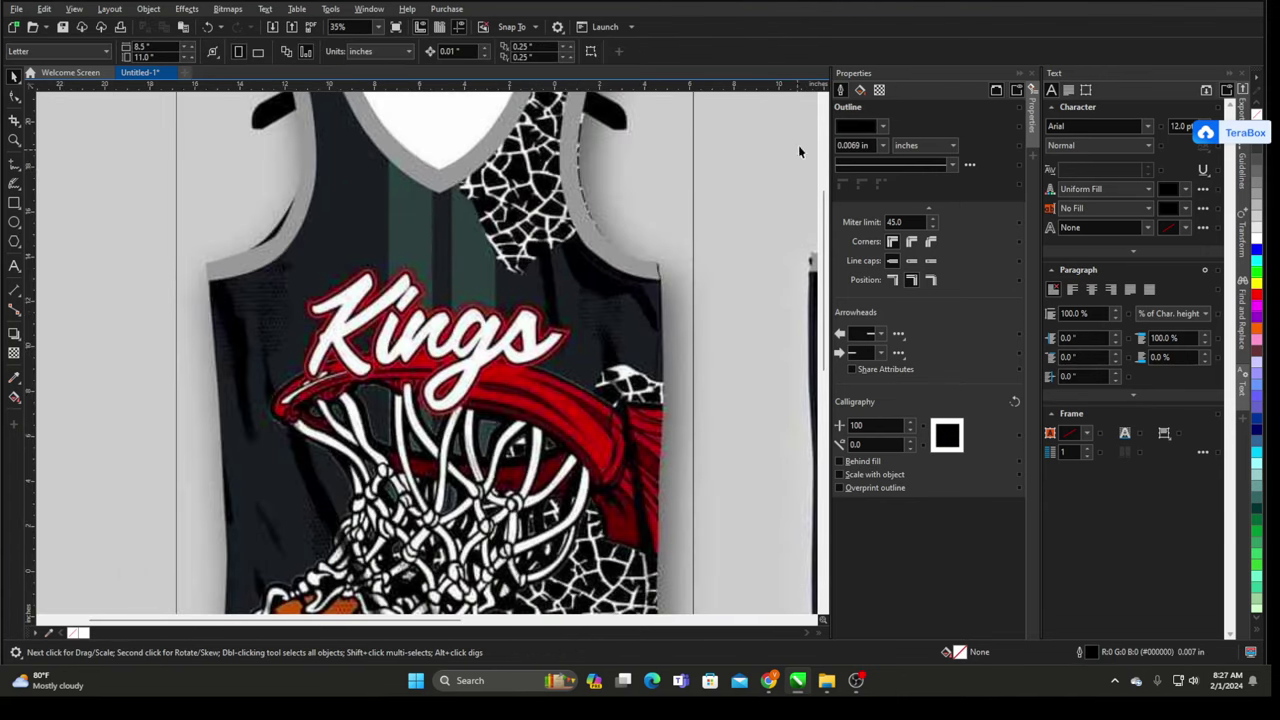
pyautogui.scroll(-2, 423, 209)
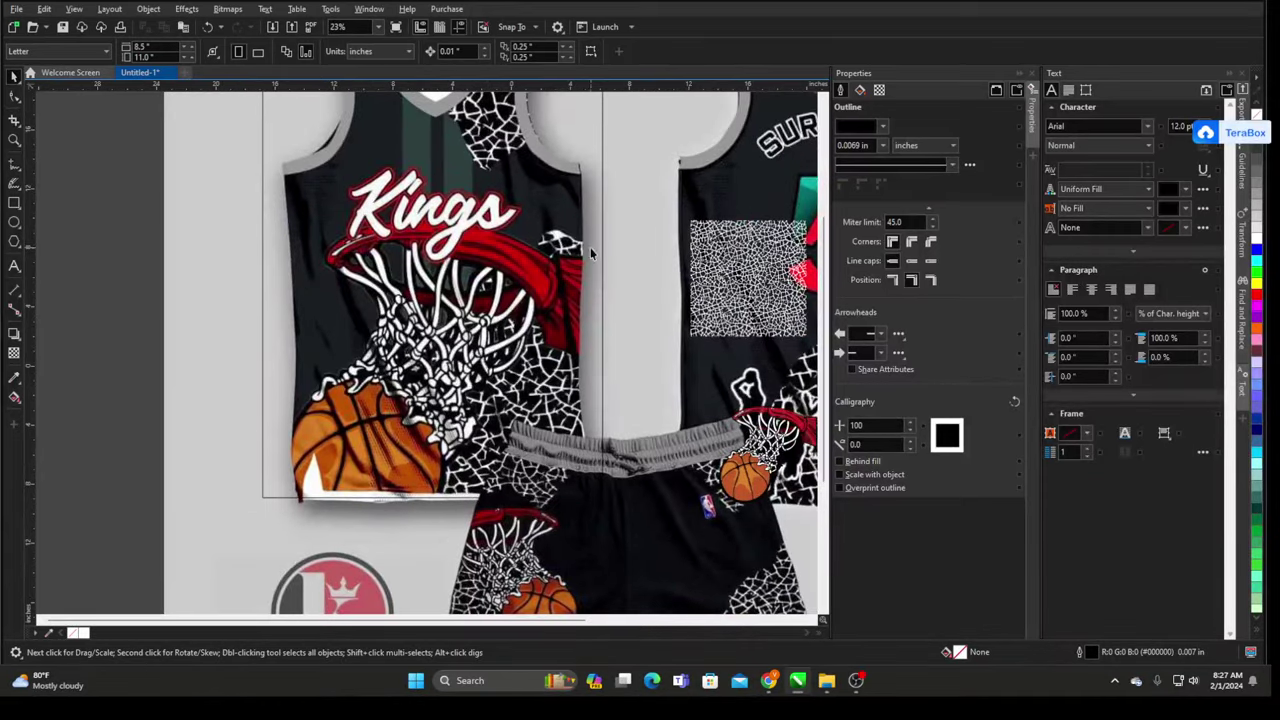
pyautogui.scroll(-1, 405, 210)
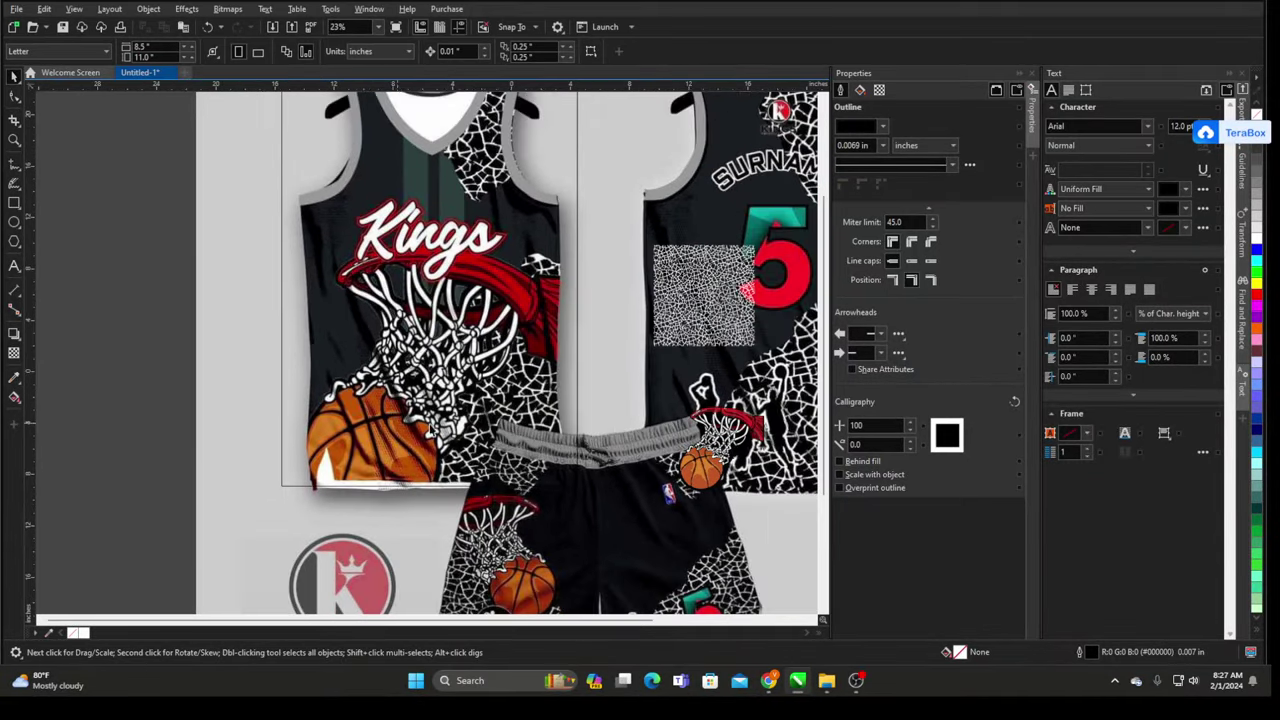
# - Move the white crack pattern off the back jersey to the empty space beyond the mockup's left edge
pyautogui.click(311, 294)
pyautogui.scroll(-1, 311, 294)
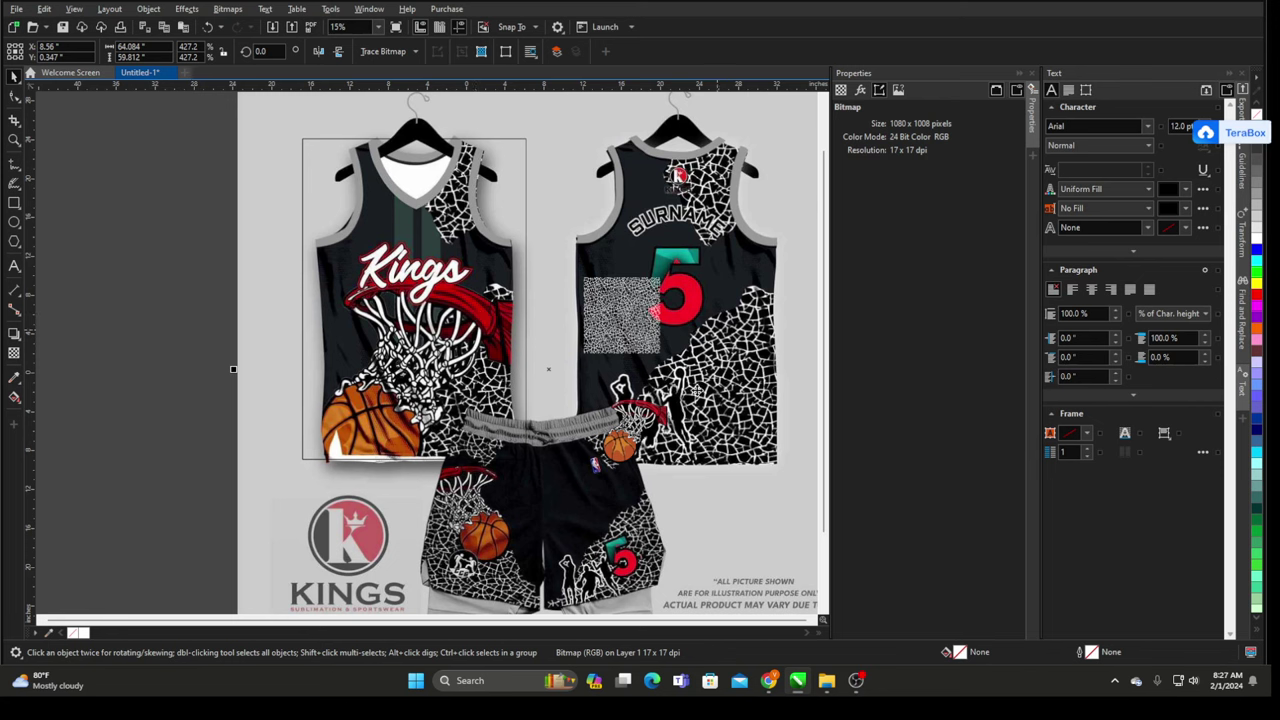
pyautogui.moveTo(660, 332); pyautogui.dragTo(206, 308)
pyautogui.scroll(2, 695, 167)
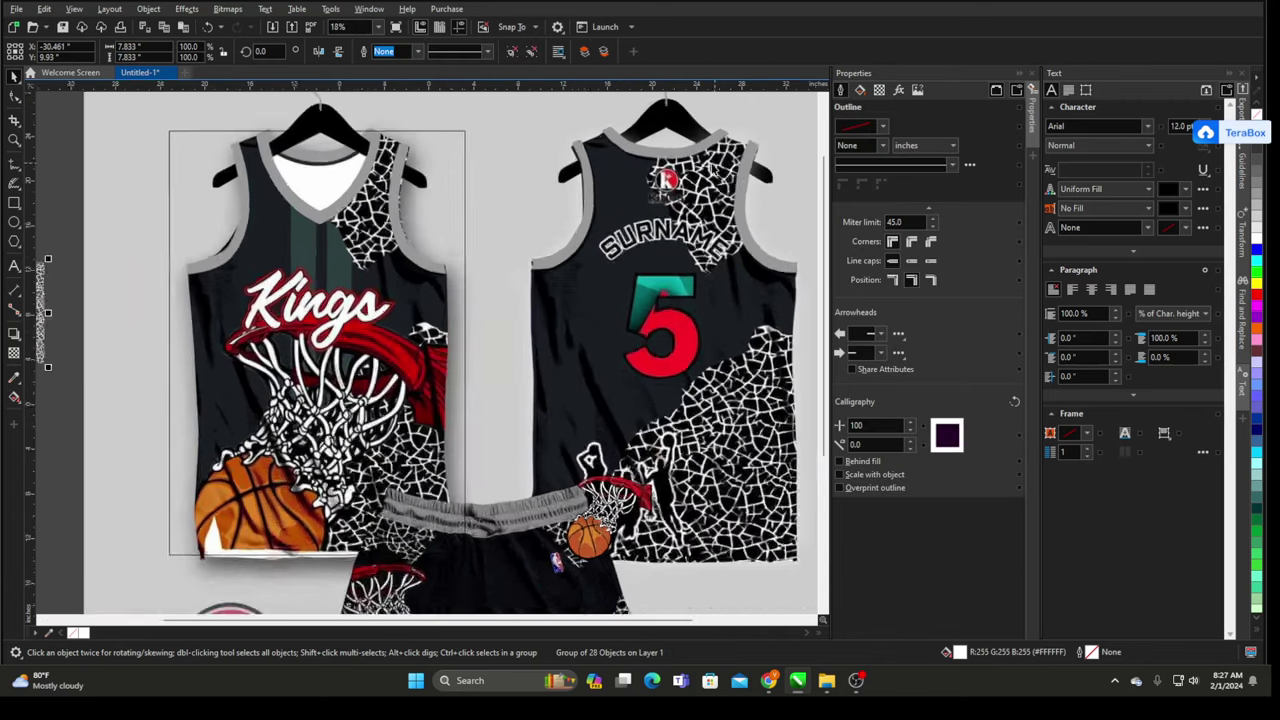
# - Trace the jagged edge of the back jersey's upper crack pattern with the Pen tool, from the collar to the armhole
pyautogui.scroll(-1, 560, 522)
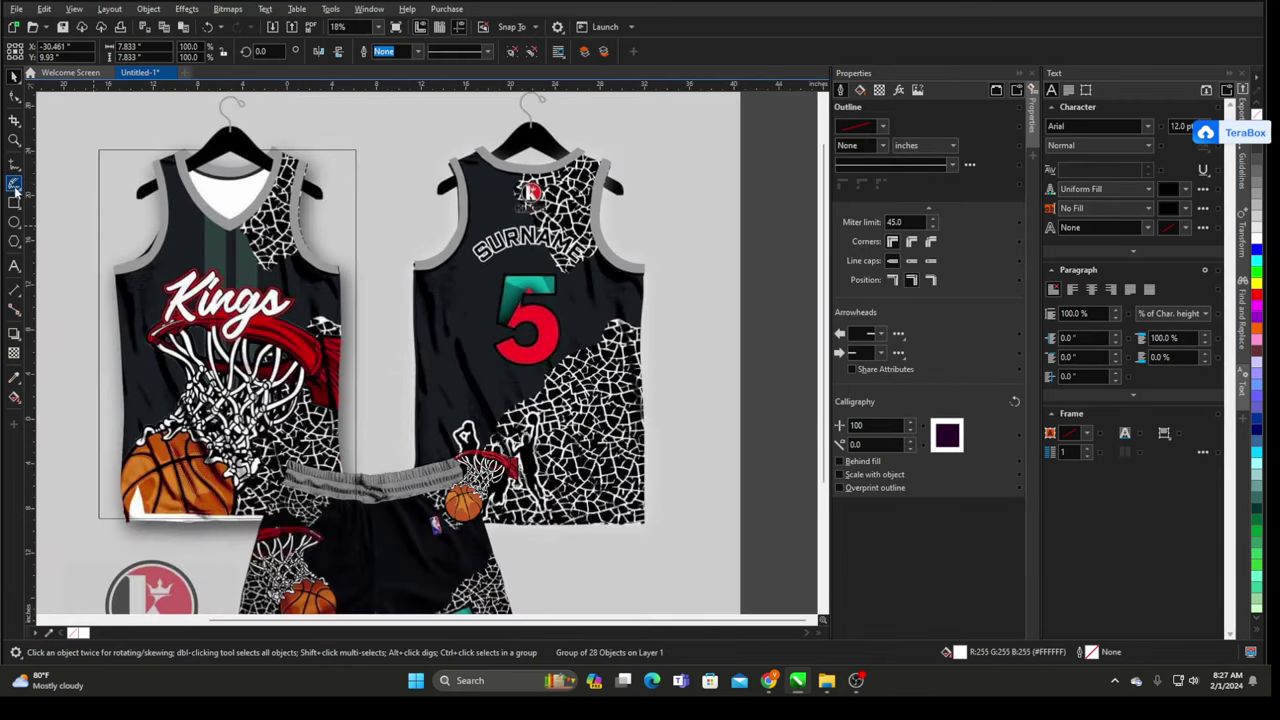
pyautogui.click(21, 171)
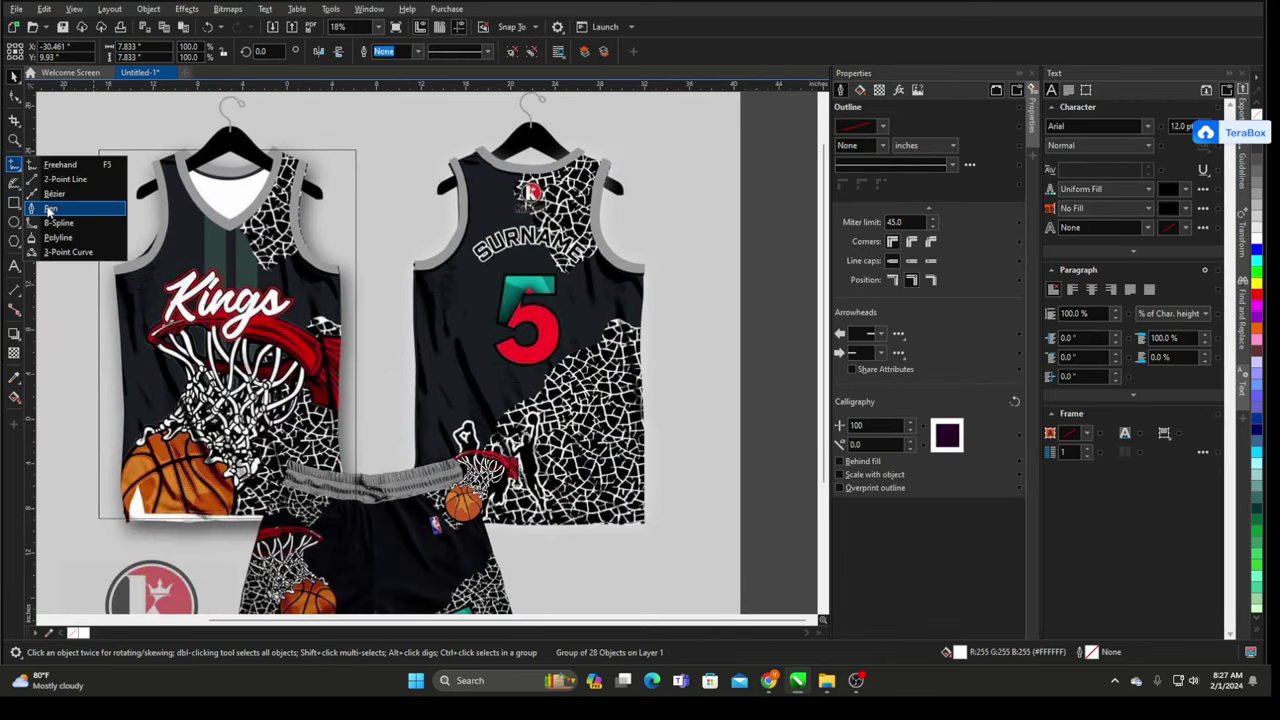
pyautogui.click(48, 208)
pyautogui.scroll(3, 535, 180)
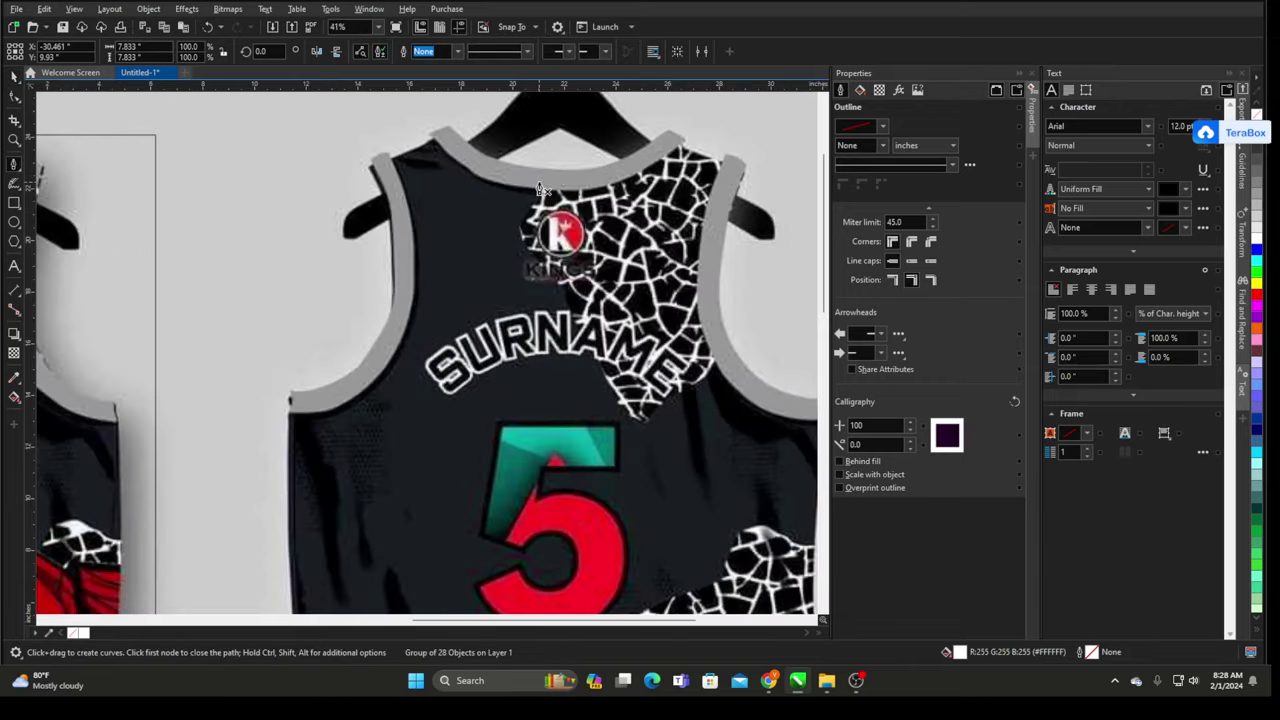
pyautogui.click(541, 170)
pyautogui.moveTo(536, 200); pyautogui.dragTo(577, 330)
pyautogui.moveTo(589, 358); pyautogui.dragTo(595, 366)
pyautogui.moveTo(613, 378); pyautogui.dragTo(615, 393)
pyautogui.moveTo(624, 406); pyautogui.dragTo(631, 418)
pyautogui.moveTo(634, 425); pyautogui.dragTo(648, 436)
pyautogui.moveTo(657, 412); pyautogui.dragTo(668, 400)
pyautogui.moveTo(681, 383); pyautogui.dragTo(743, 319)
# - Continue the path past the armhole outside the back jersey and down to the level of the lower crack area
pyautogui.scroll(-2, 433, 238)
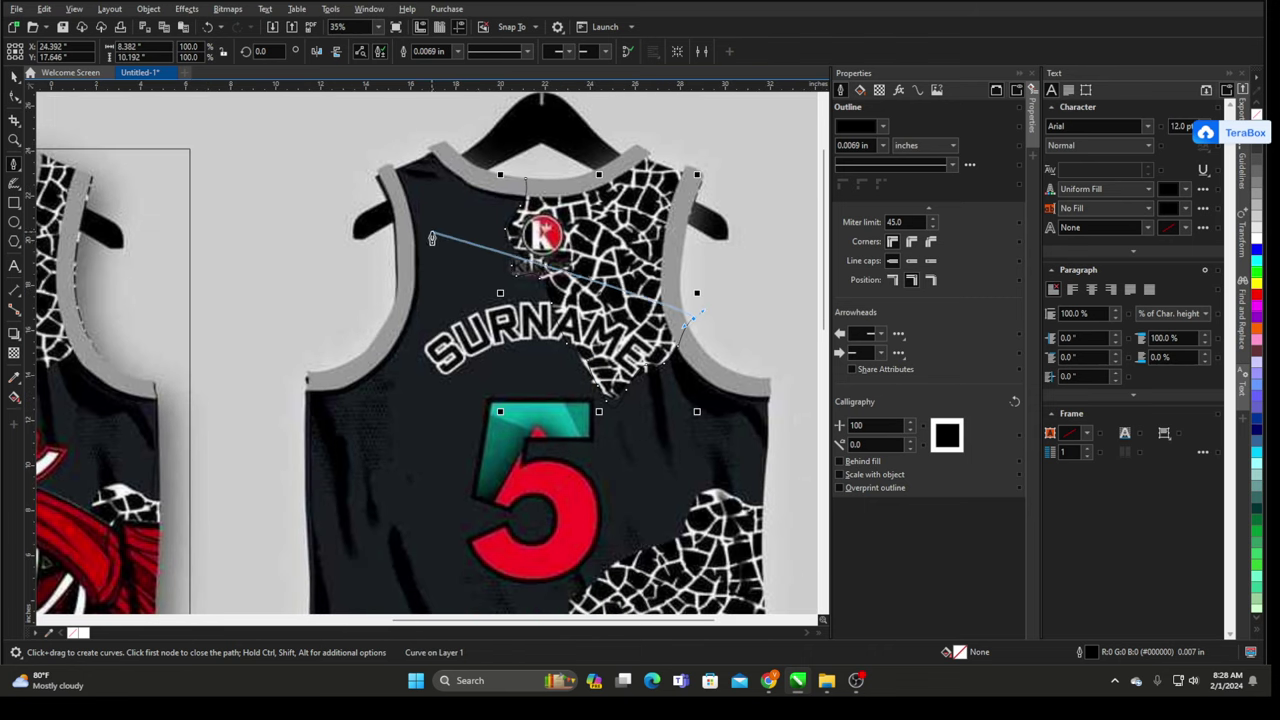
pyautogui.scroll(-1, 349, 266)
pyautogui.scroll(1, 697, 240)
pyautogui.click(710, 211)
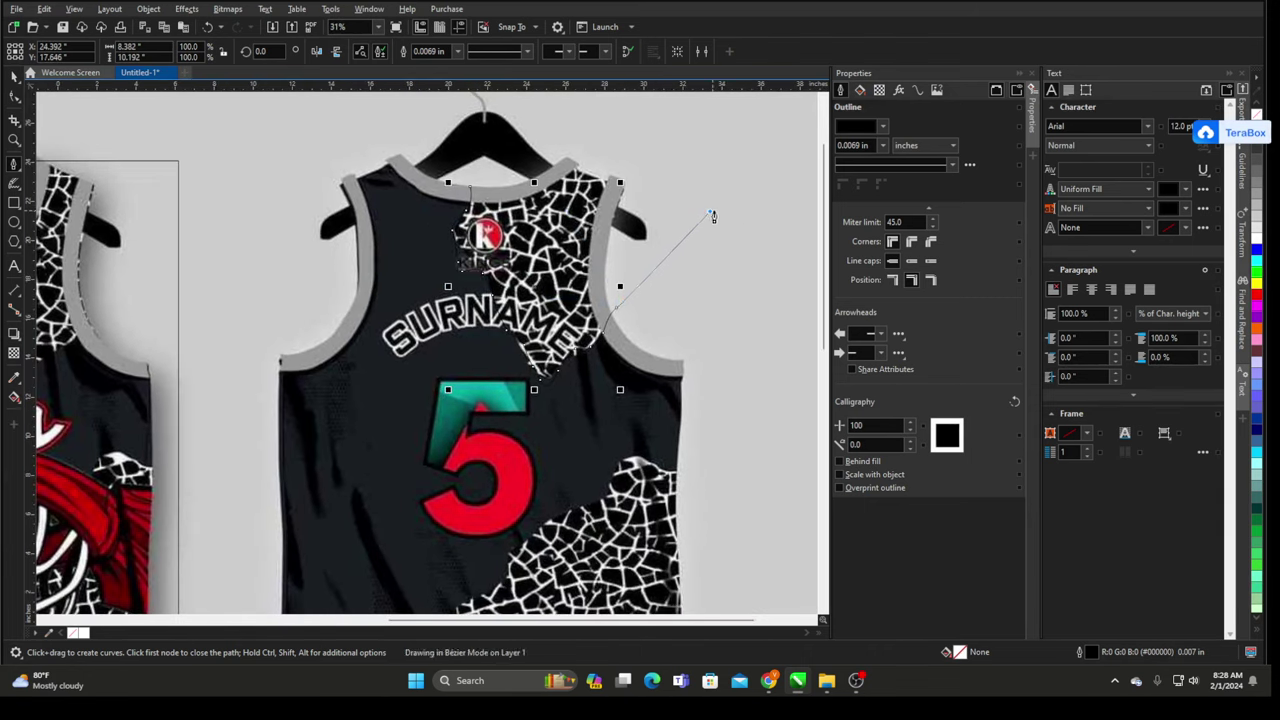
pyautogui.hotkey('ctrl', 'z')
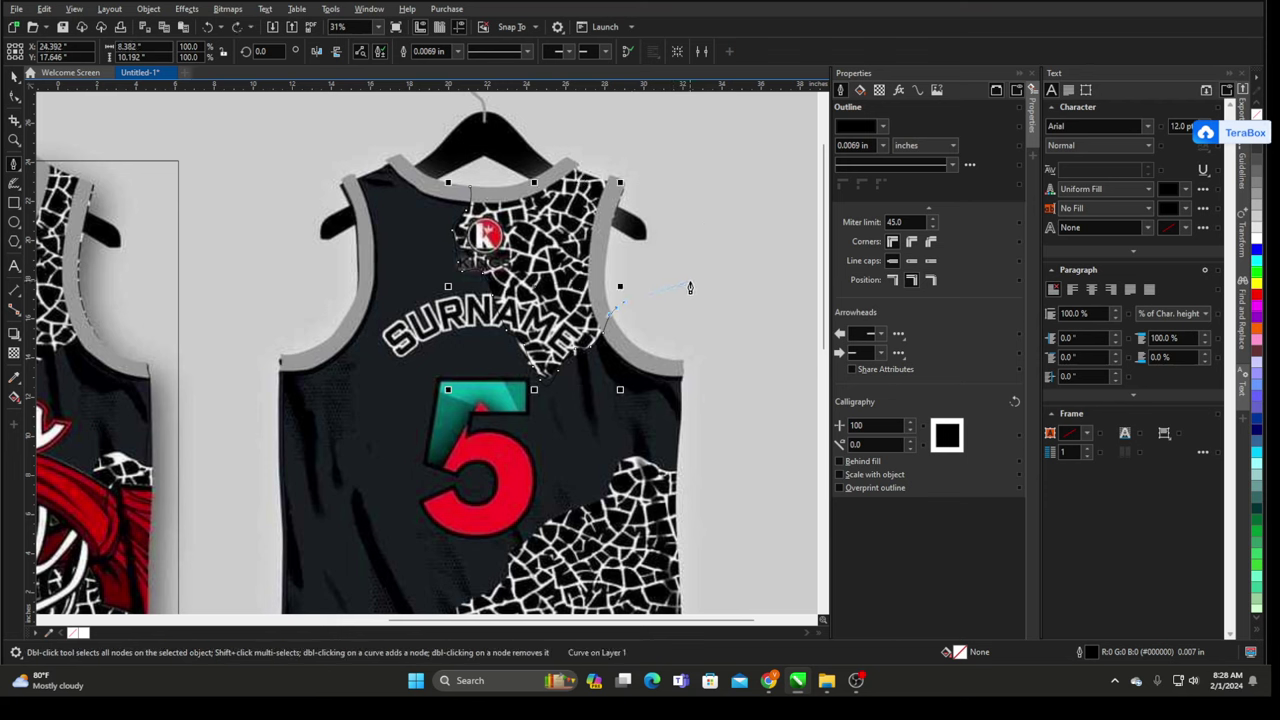
pyautogui.click(690, 285)
pyautogui.click(721, 266)
pyautogui.click(749, 316)
pyautogui.click(763, 491)
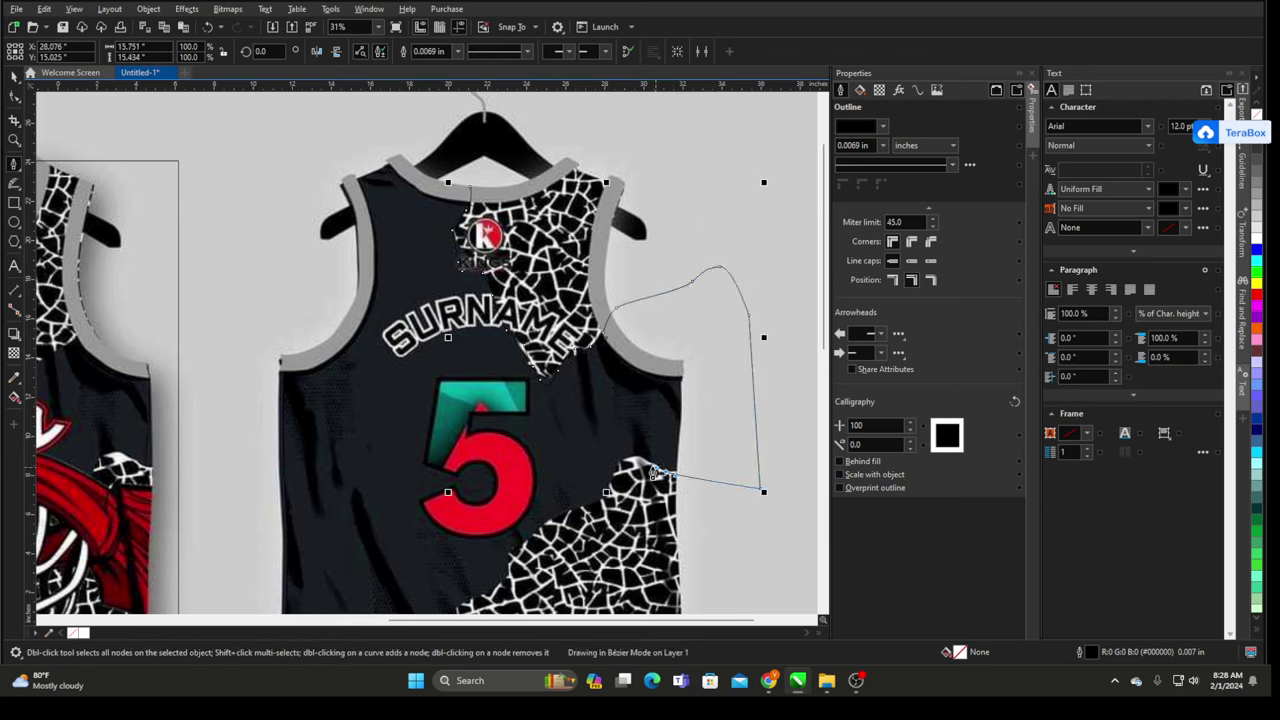
# - Trace the diagonal upper edge of the back jersey's lower crack area down to the basketball on the shorts
pyautogui.moveTo(626, 459); pyautogui.dragTo(487, 589)
pyautogui.scroll(-1, 605, 208)
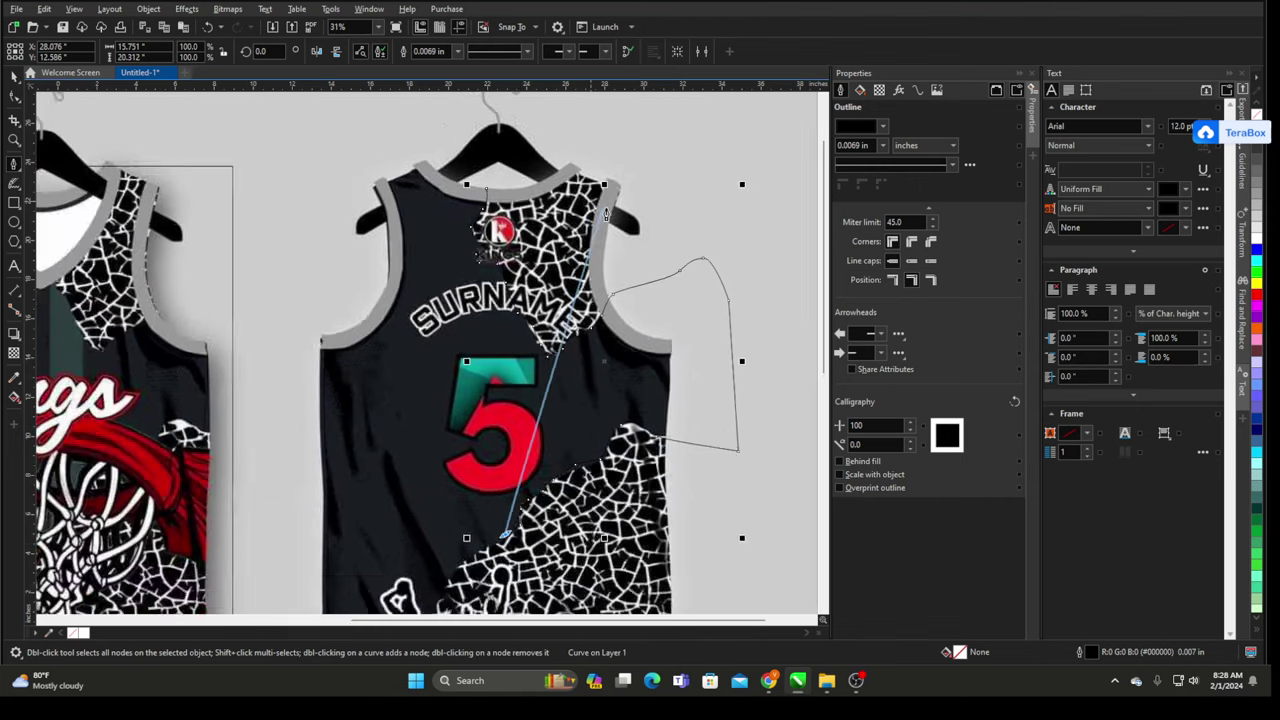
pyautogui.scroll(-3, 684, 249)
pyautogui.scroll(2, 485, 470)
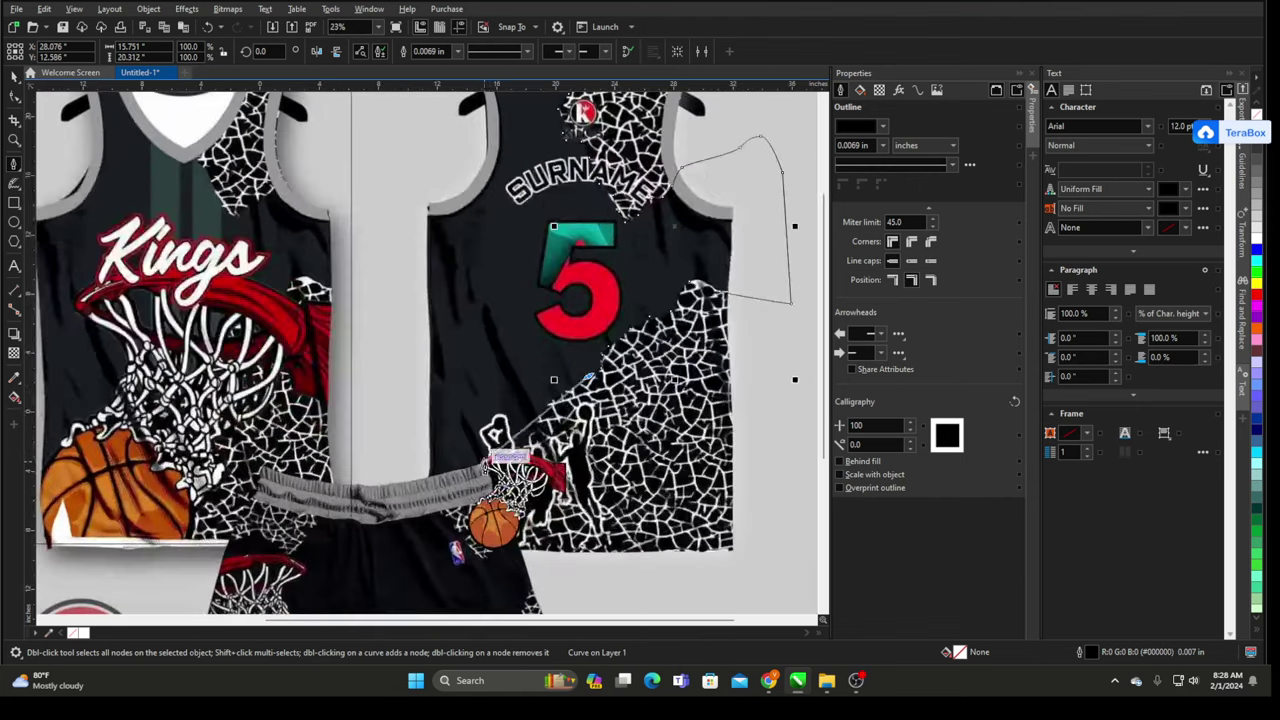
pyautogui.scroll(3, 485, 466)
pyautogui.moveTo(597, 368); pyautogui.dragTo(462, 545)
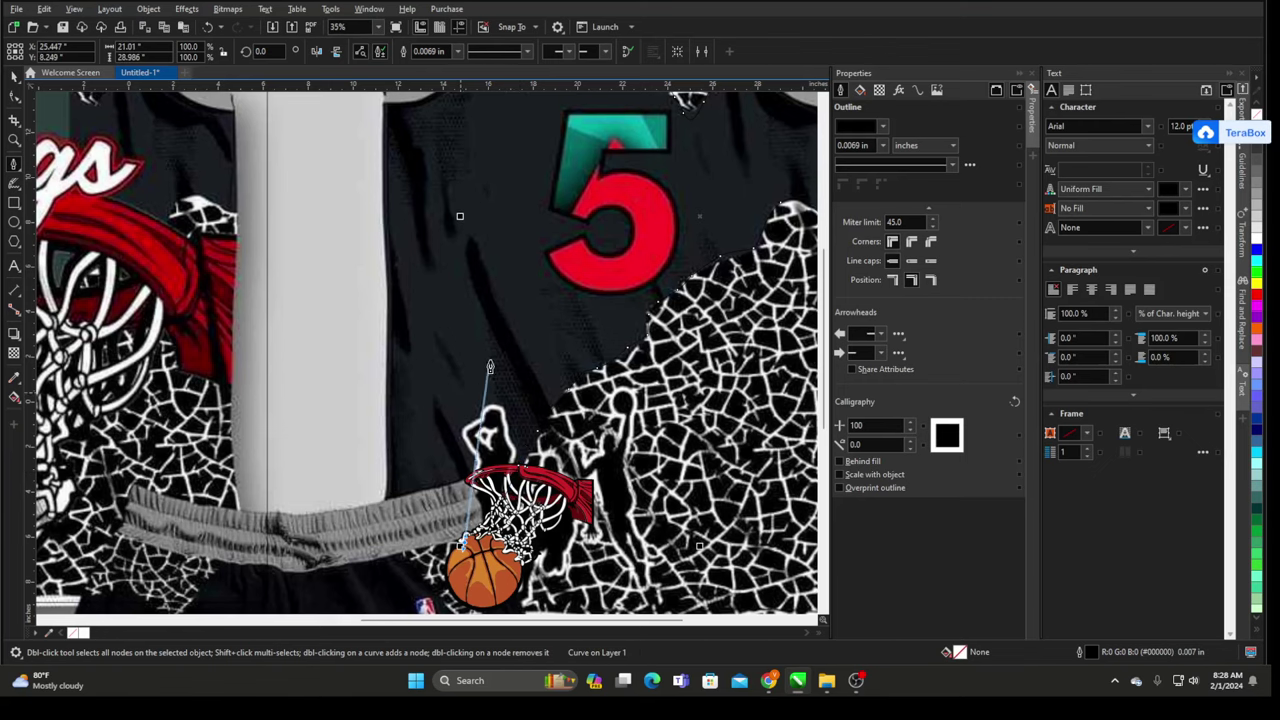
pyautogui.scroll(-2, 490, 367)
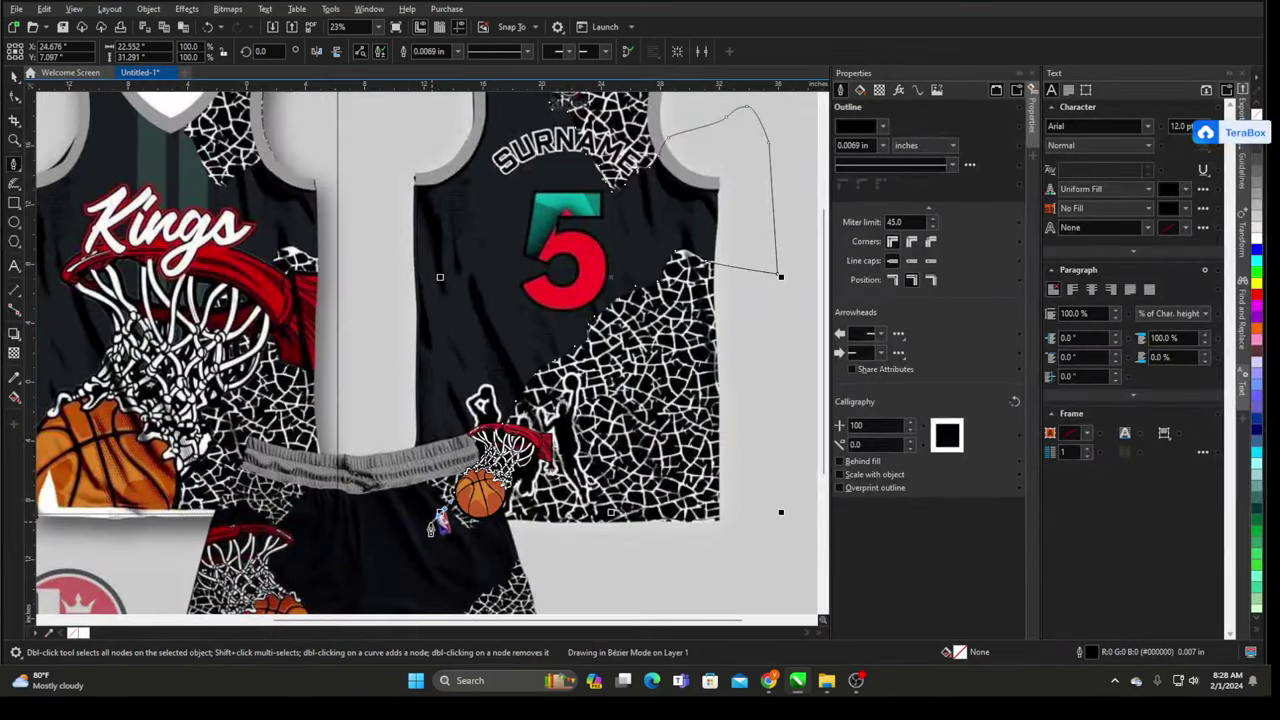
# - Close the path around the back jersey's uncracked side and above the hanger, making a shape about 29 × 40.5 inches
pyautogui.click(424, 534)
pyautogui.click(404, 548)
pyautogui.click(385, 556)
pyautogui.click(374, 460)
pyautogui.click(355, 378)
pyautogui.click(350, 313)
pyautogui.click(352, 198)
pyautogui.scroll(-1, 365, 462)
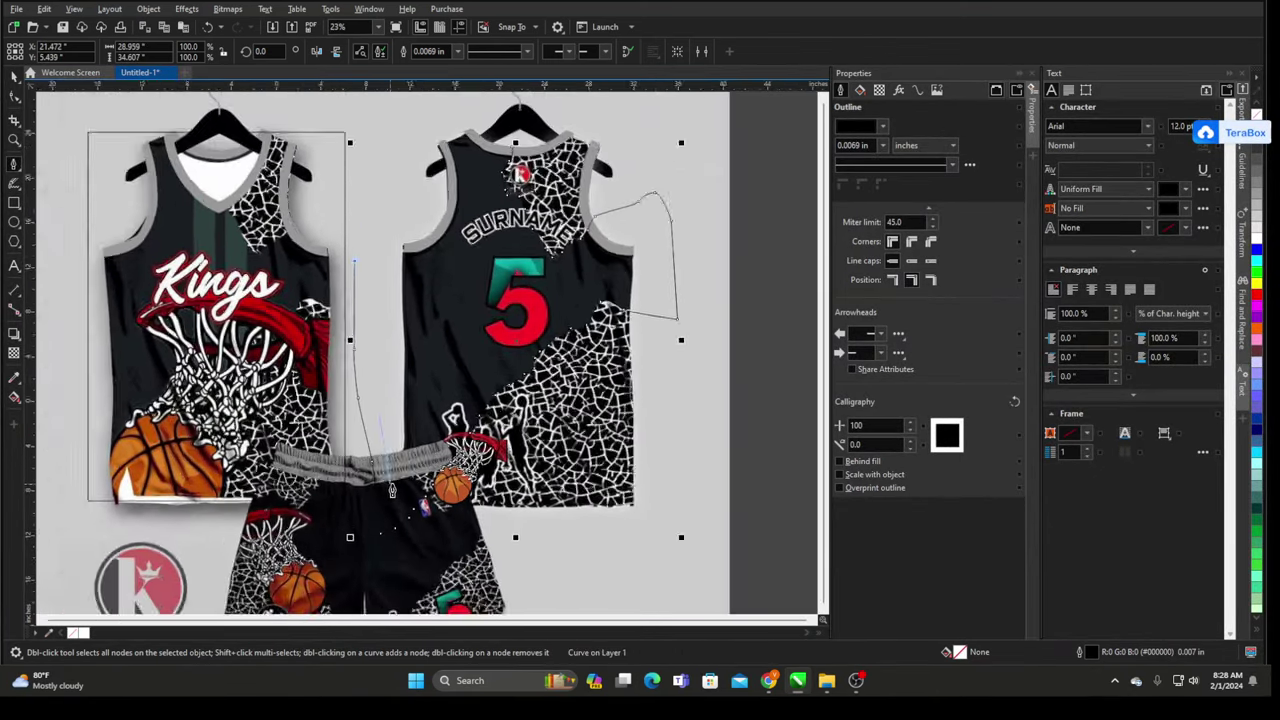
pyautogui.click(370, 143)
pyautogui.click(477, 131)
pyautogui.click(513, 141)
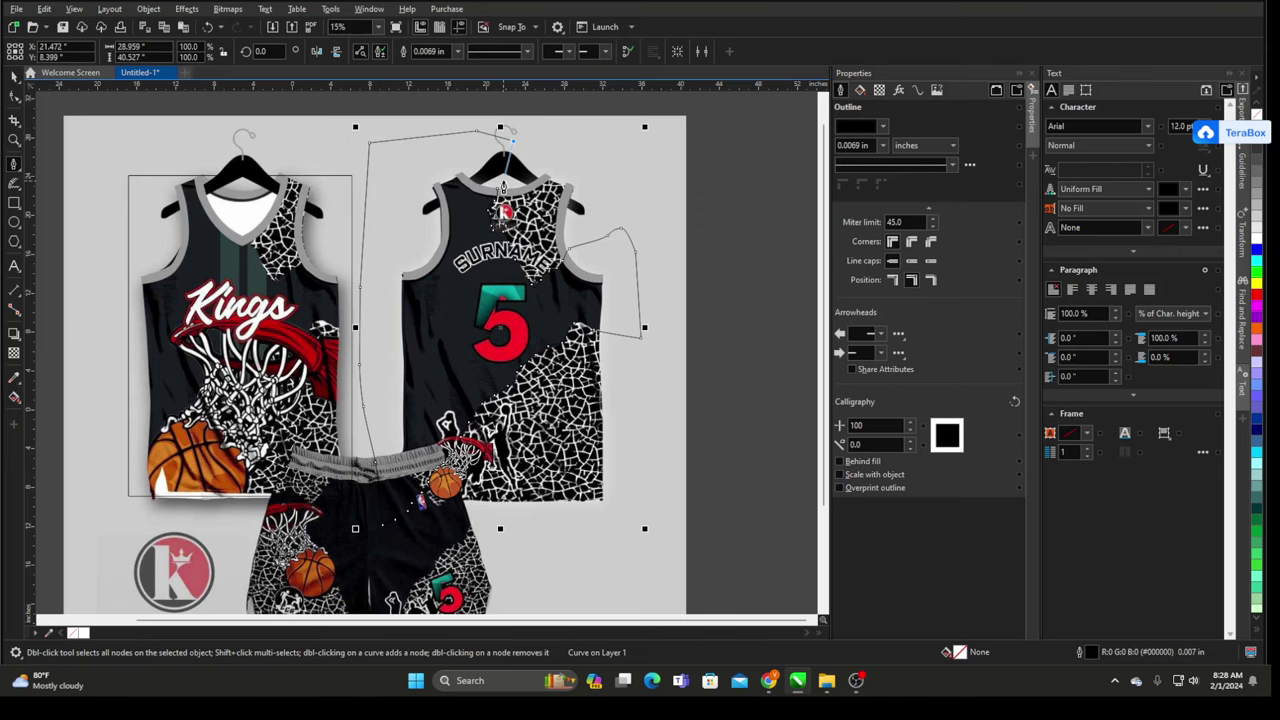
pyautogui.scroll(-1, 664, 233)
pyautogui.press('space')
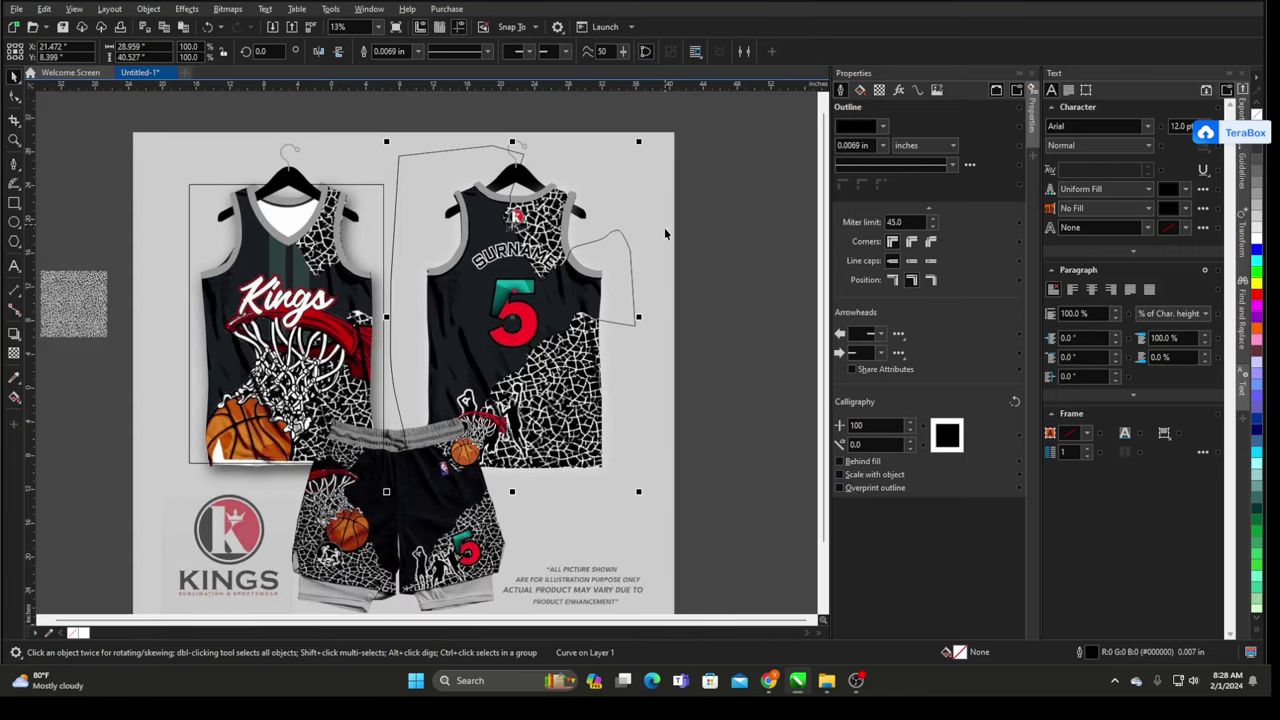
# - Position the traced shape over the front jersey's 23 × 33 inch rectangle and move the mockup image clear of both
pyautogui.scroll(-1, 665, 233)
pyautogui.moveTo(635, 258); pyautogui.dragTo(474, 265)
pyautogui.scroll(7, 474, 265)
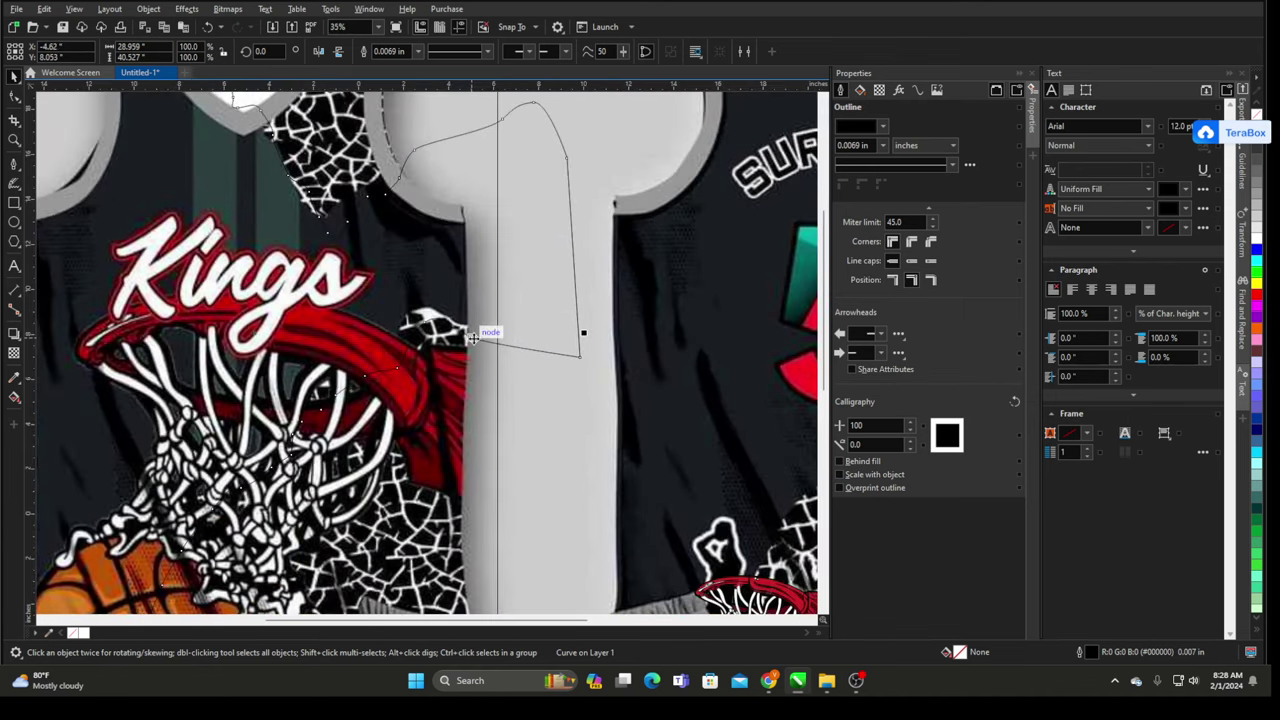
pyautogui.moveTo(473, 338); pyautogui.dragTo(461, 325)
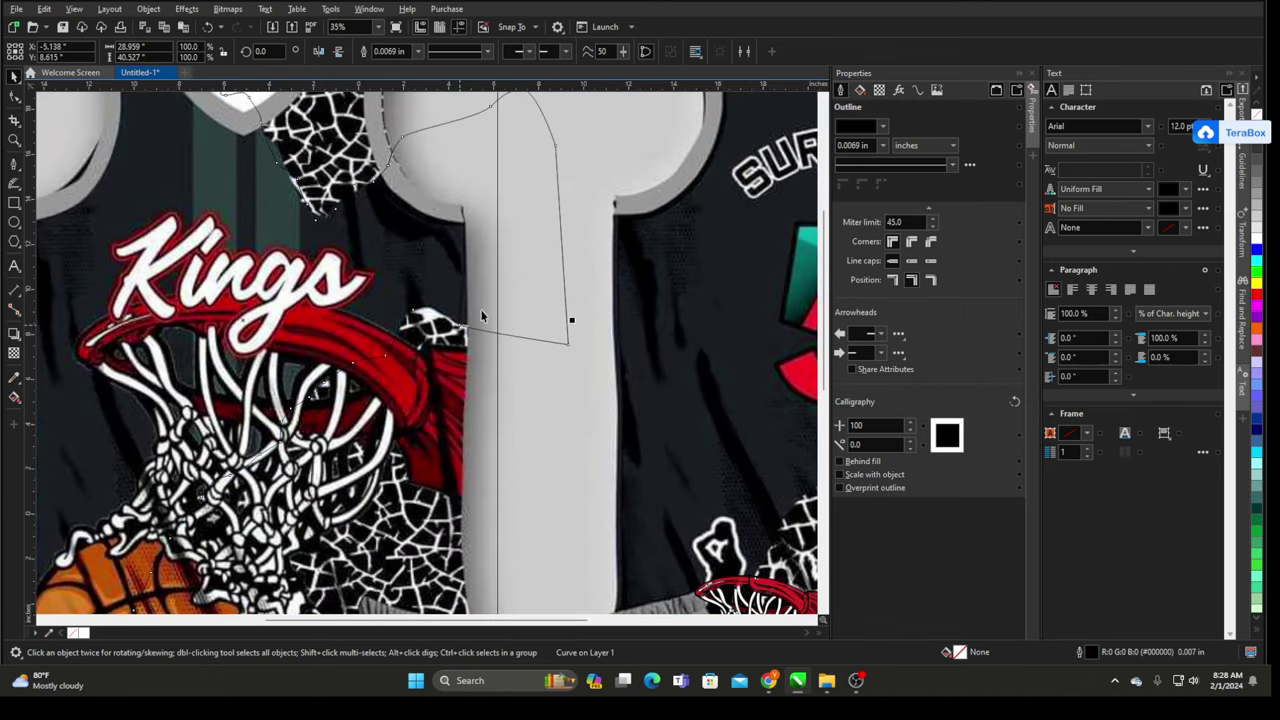
pyautogui.scroll(-7, 481, 316)
pyautogui.press('Escape')
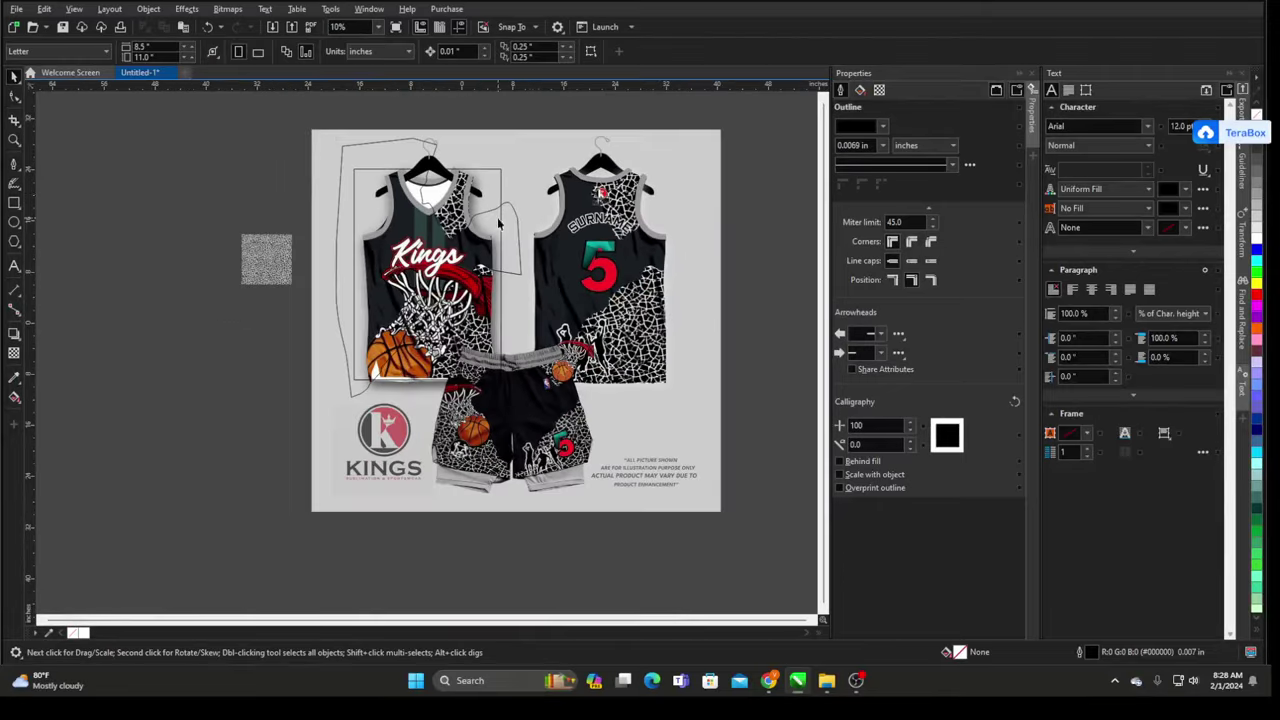
pyautogui.moveTo(549, 178); pyautogui.dragTo(799, 188)
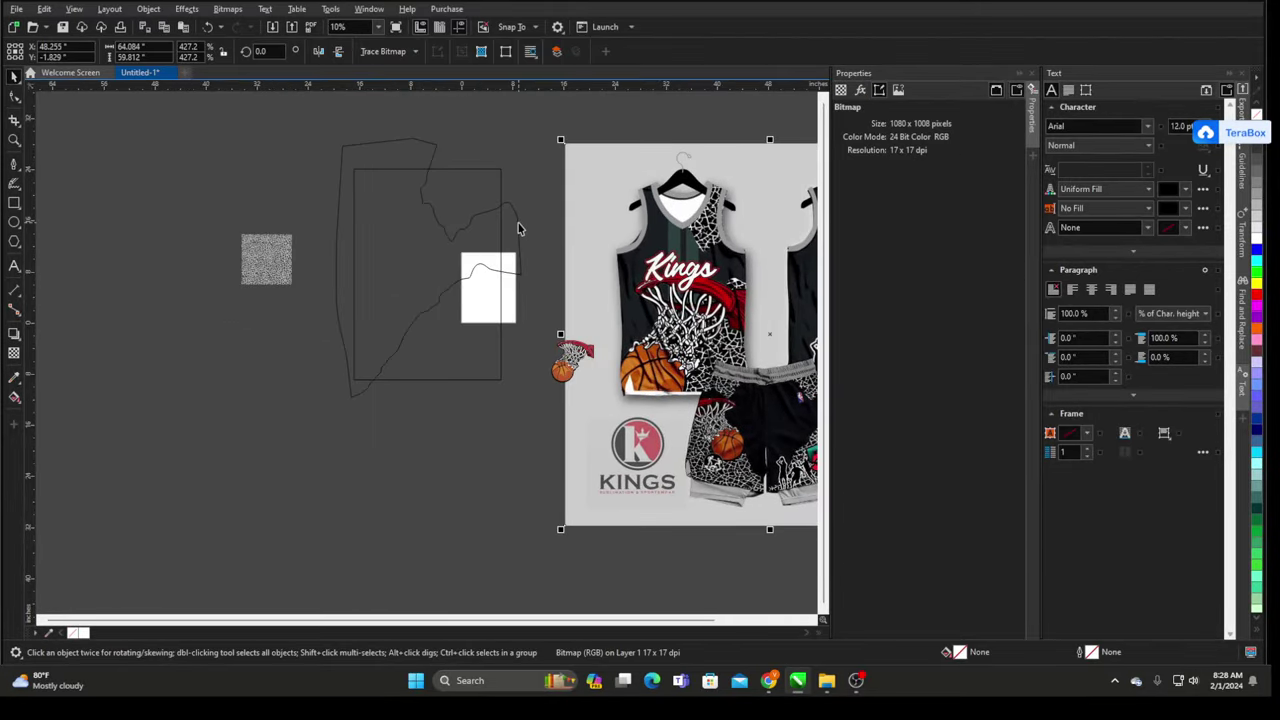
# - Fill the traced shape with a uniform dark gray, #1B1C1C
pyautogui.scroll(3, 518, 228)
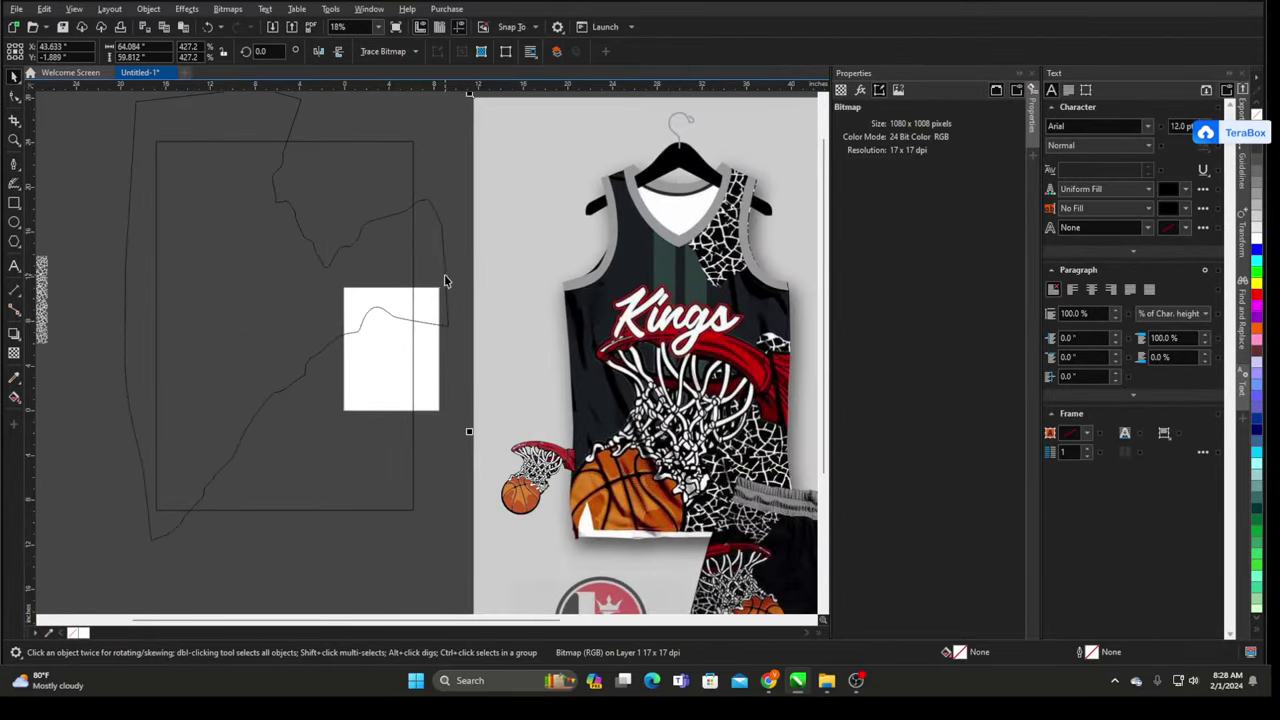
pyautogui.click(444, 275)
pyautogui.doubleClick(959, 653)
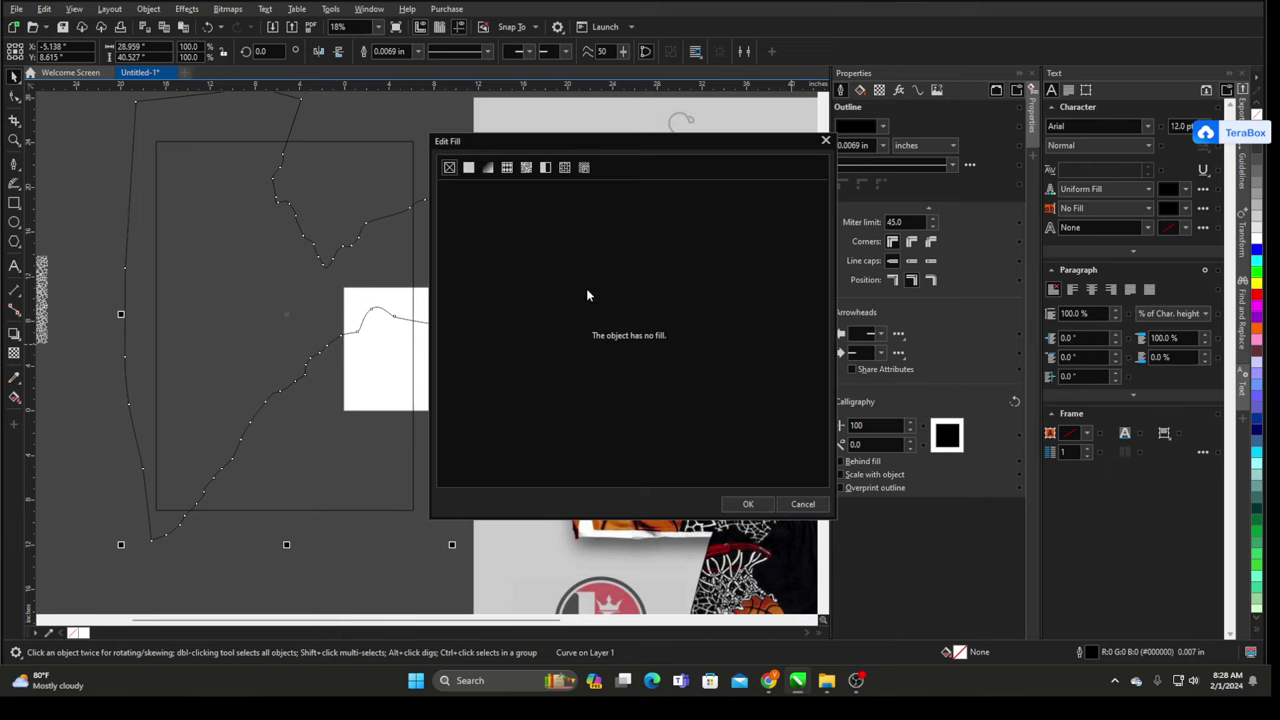
pyautogui.moveTo(575, 155); pyautogui.dragTo(843, 144)
pyautogui.click(740, 157)
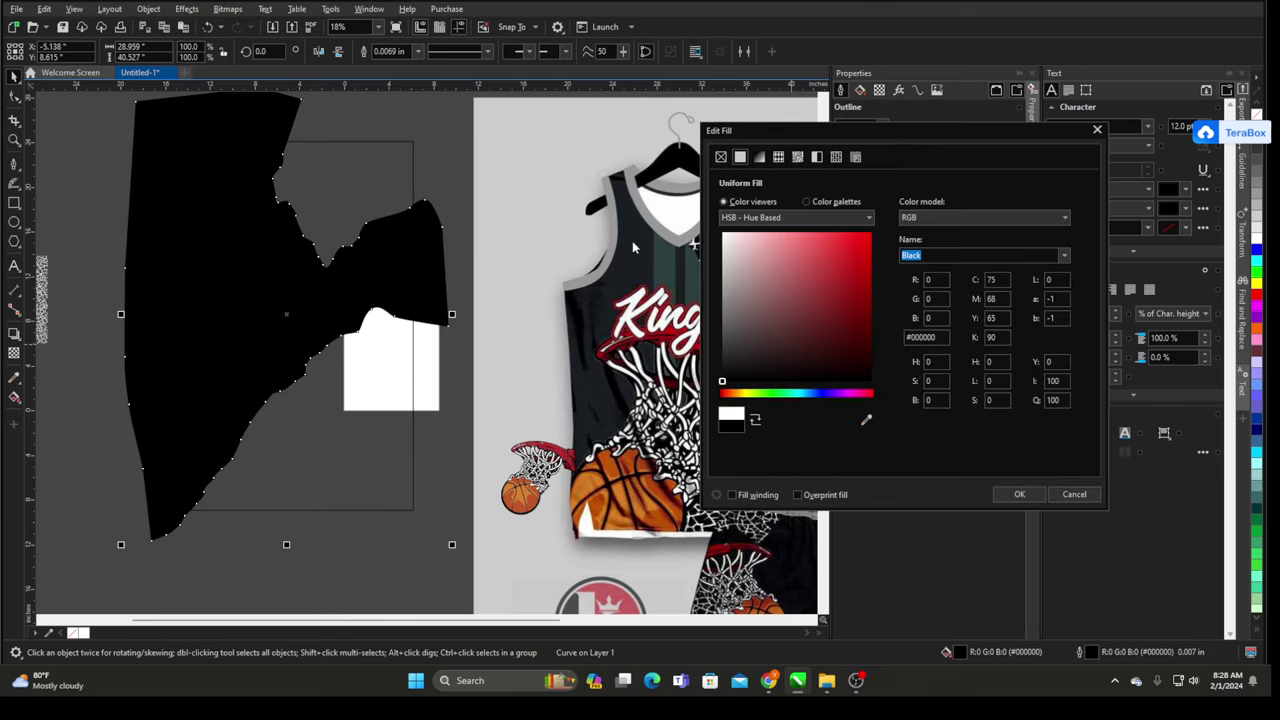
pyautogui.moveTo(722, 384); pyautogui.dragTo(722, 352)
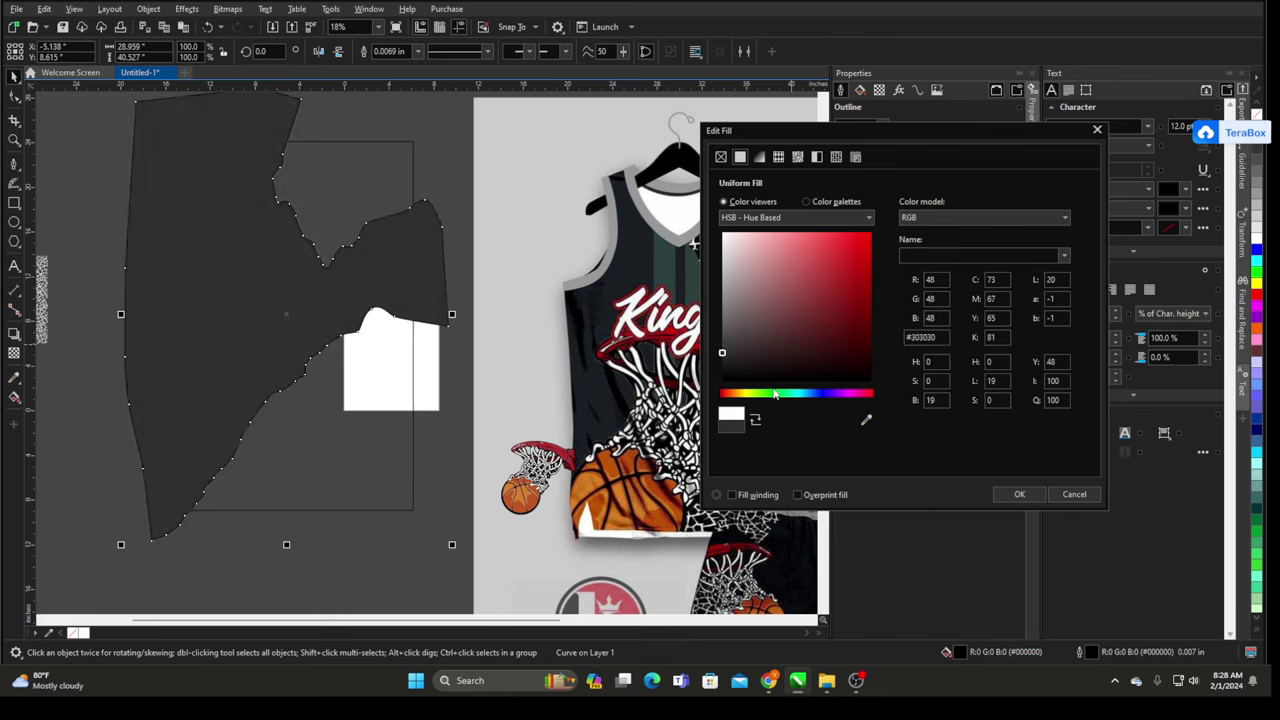
pyautogui.moveTo(780, 394); pyautogui.dragTo(803, 397)
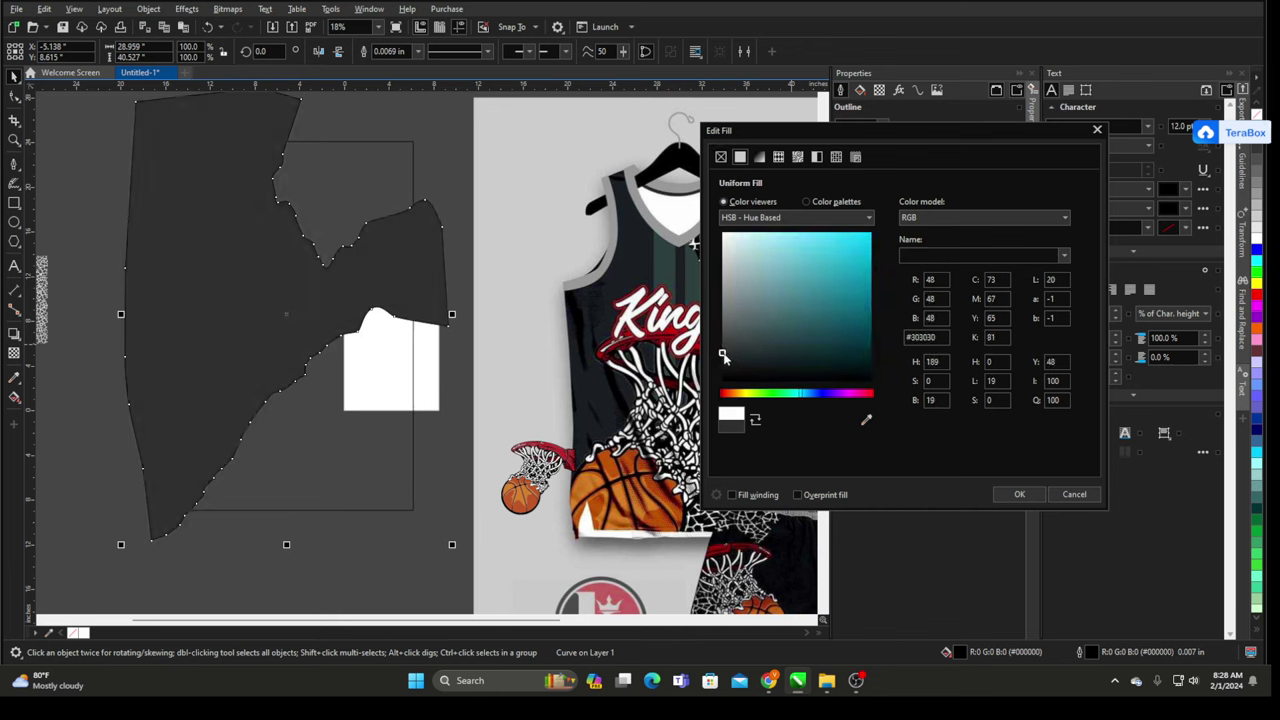
pyautogui.moveTo(738, 360); pyautogui.dragTo(735, 364)
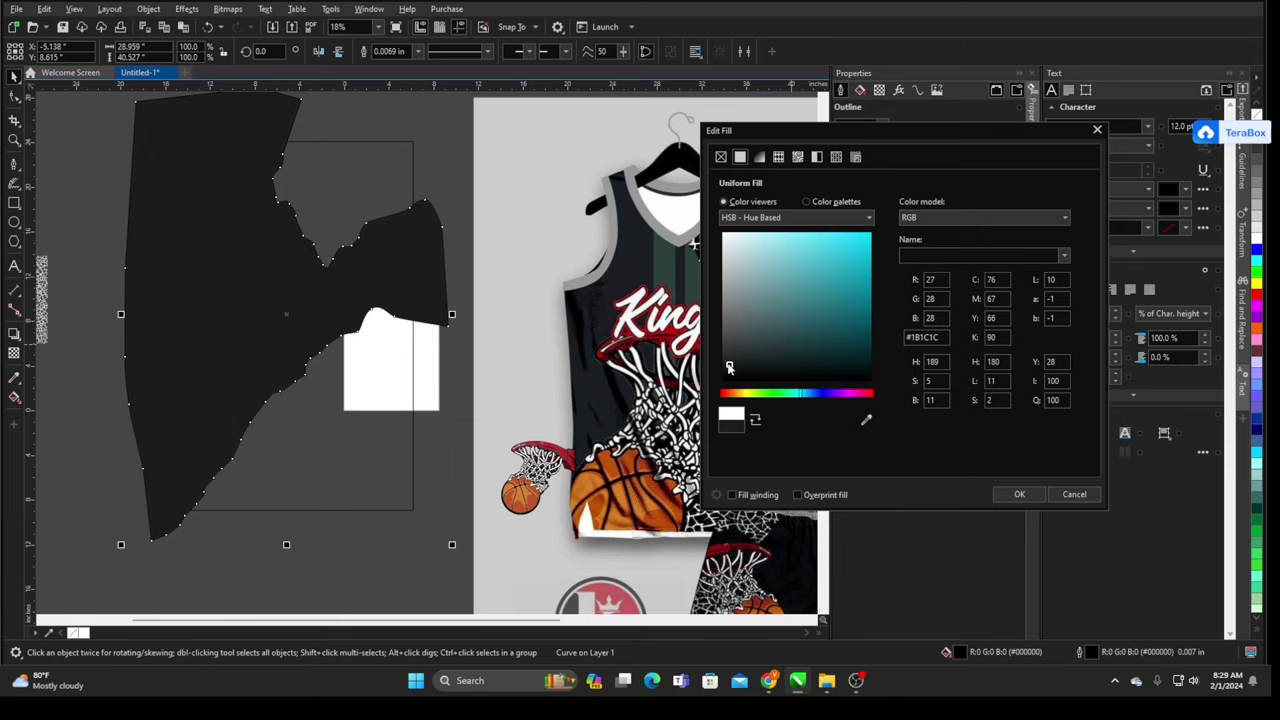
pyautogui.click(1014, 496)
# - Compare the dark filled shape with the dark areas and crack pattern on the mockup's jerseys
pyautogui.scroll(-2, 377, 337)
pyautogui.scroll(2, 709, 382)
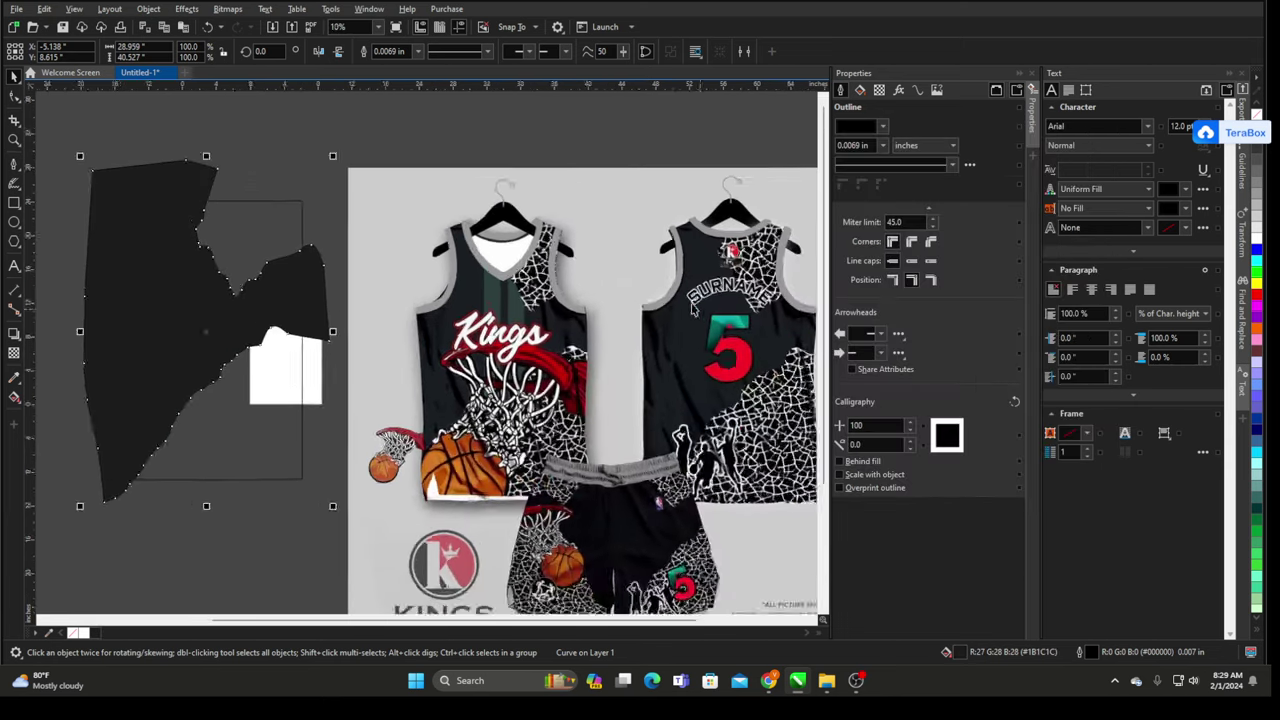
pyautogui.scroll(-1, 547, 247)
pyautogui.scroll(1, 515, 561)
pyautogui.scroll(1, 515, 560)
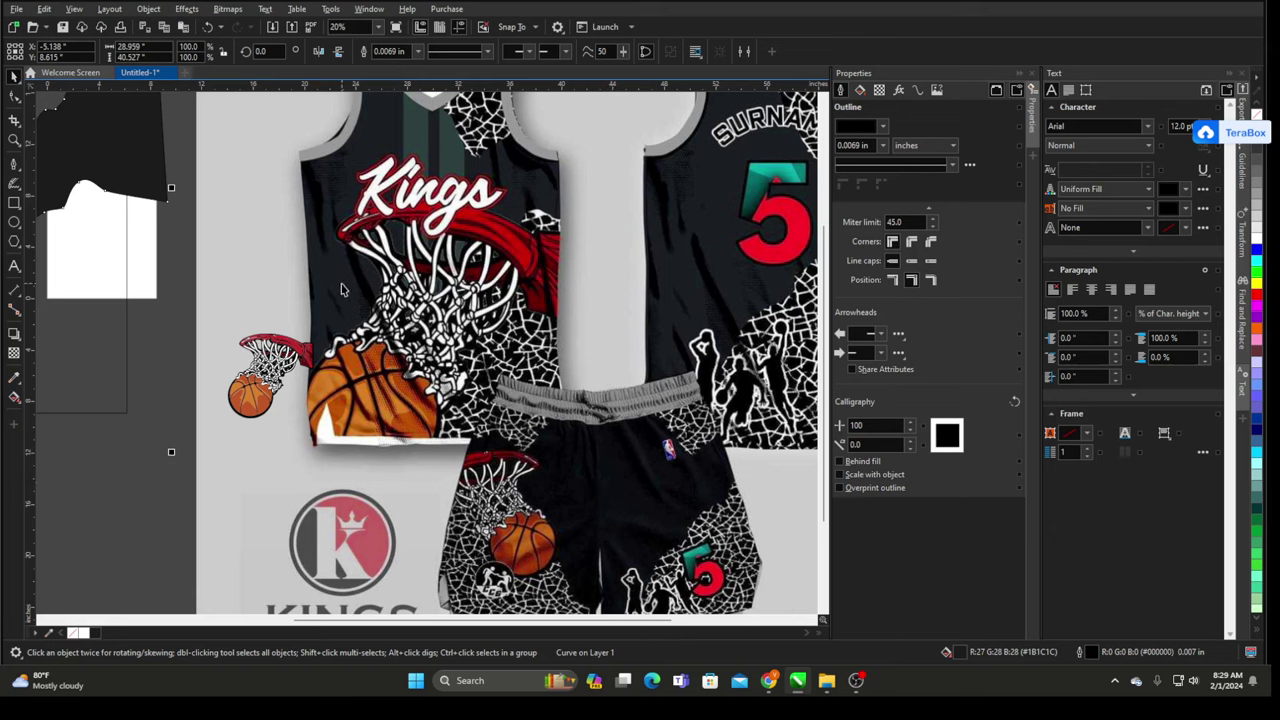
pyautogui.scroll(-4, 645, 336)
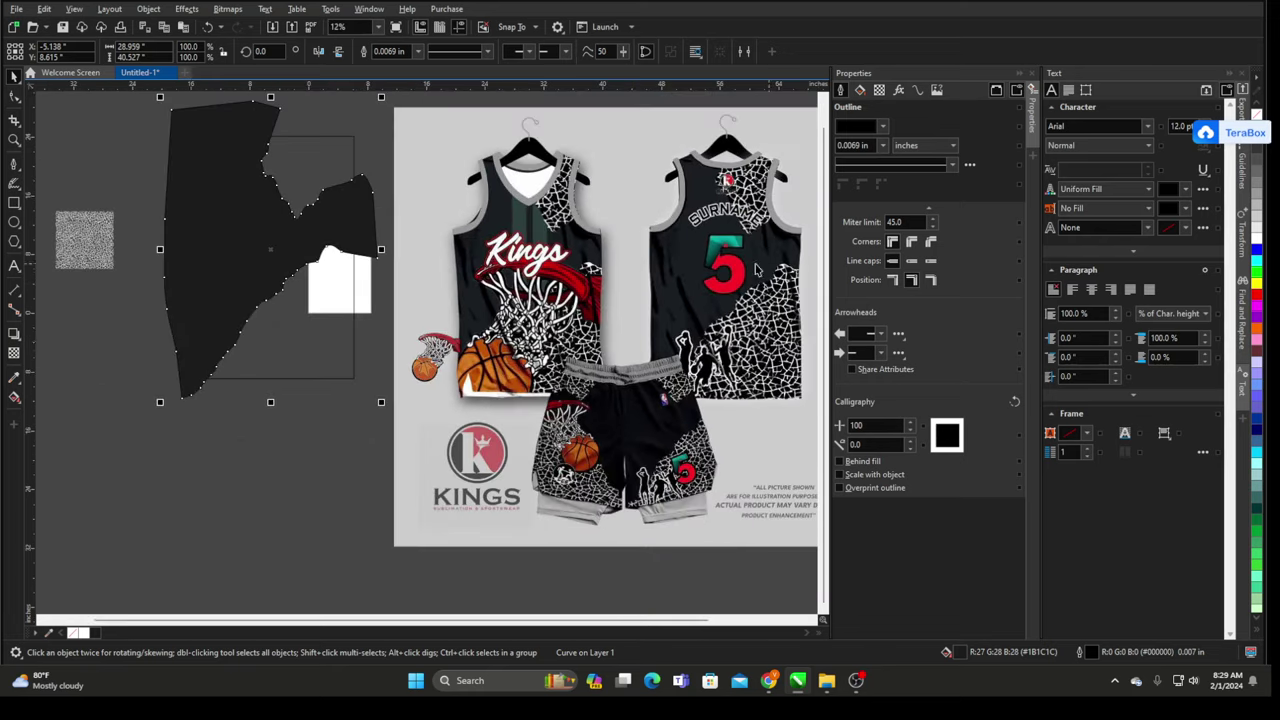
pyautogui.click(159, 143)
pyautogui.scroll(2, 350, 213)
pyautogui.click(331, 206)
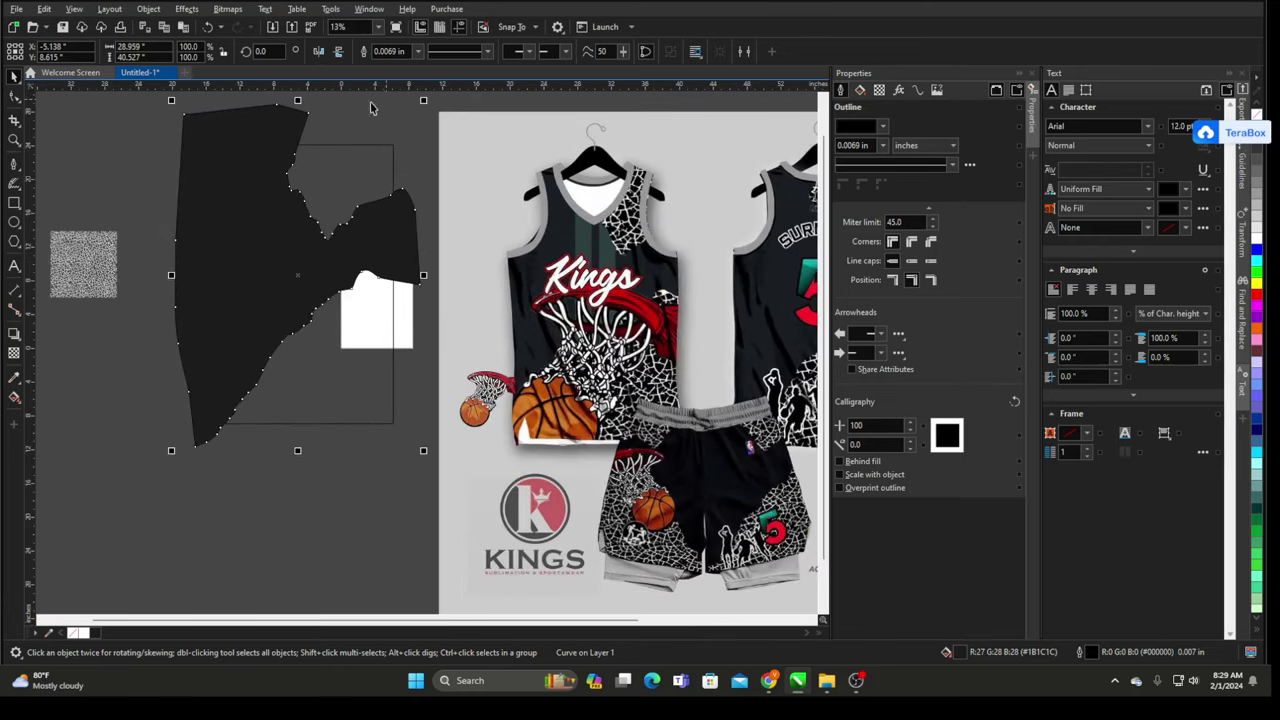
# - Remove the outline from the dark gray shape by setting its width to None
pyautogui.scroll(2, 333, 212)
pyautogui.scroll(3, 333, 212)
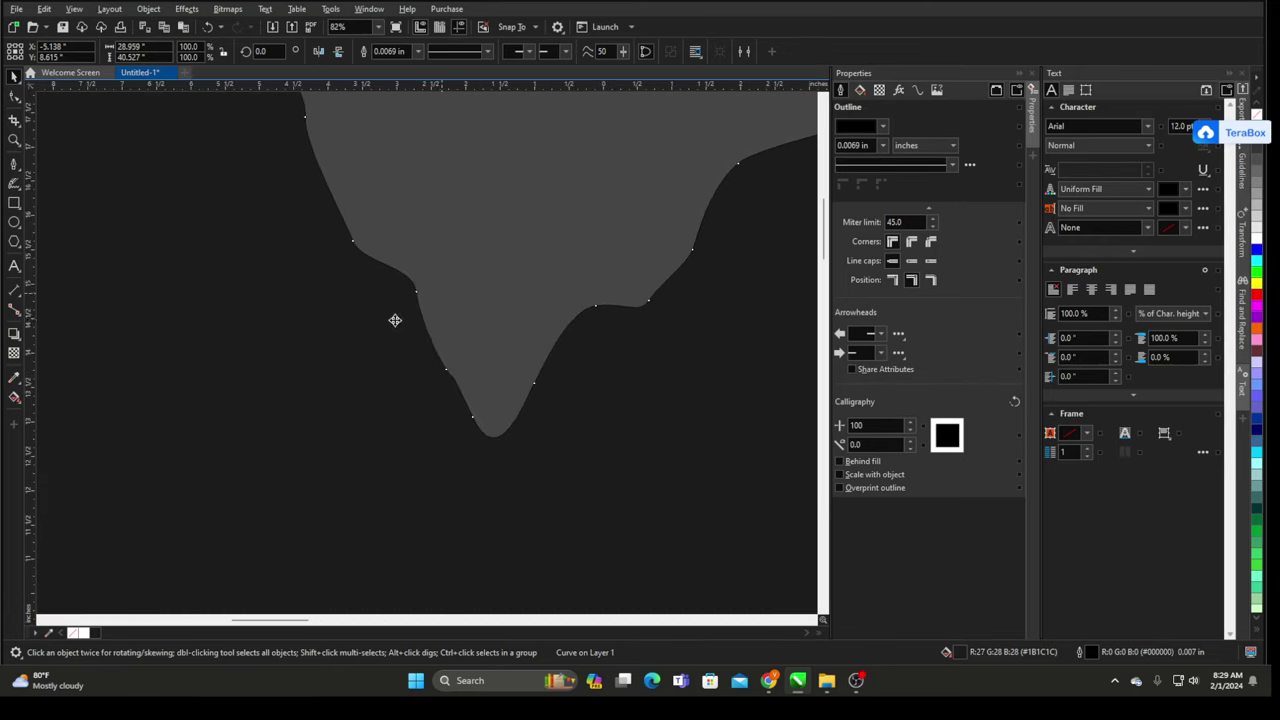
pyautogui.click(420, 51)
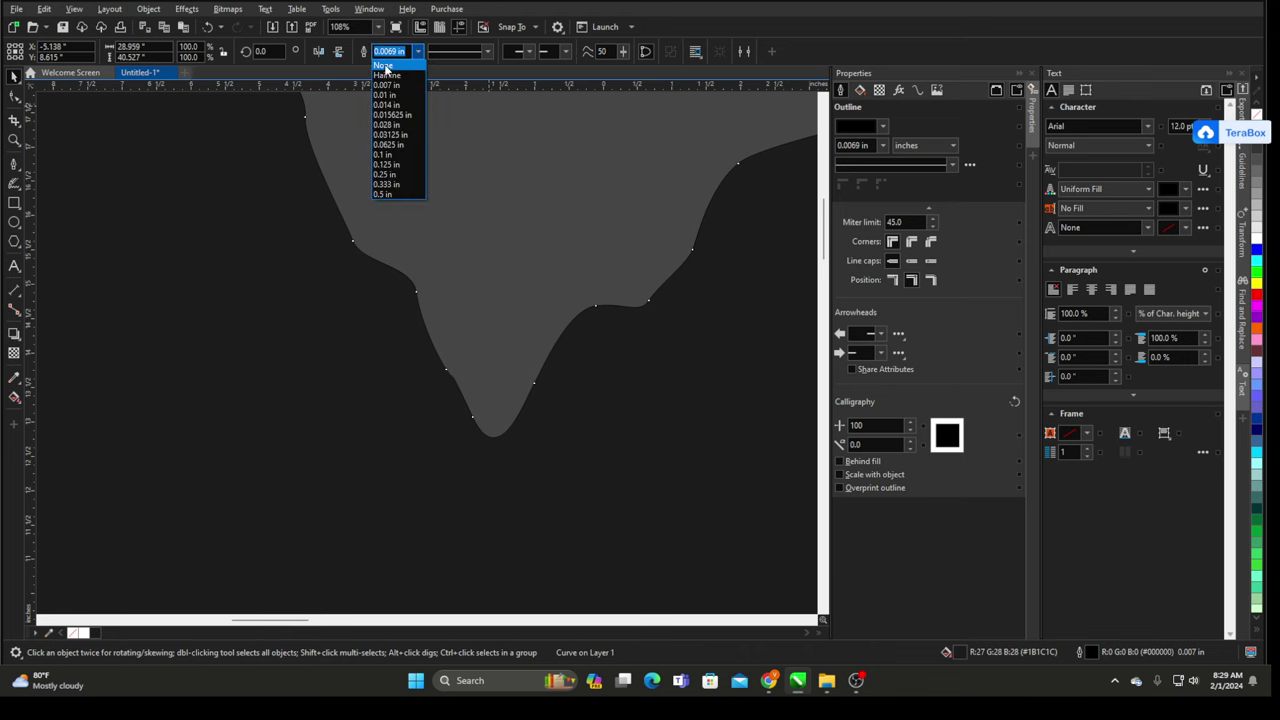
pyautogui.click(388, 66)
pyautogui.scroll(-1, 193, 234)
pyautogui.scroll(-10, 193, 234)
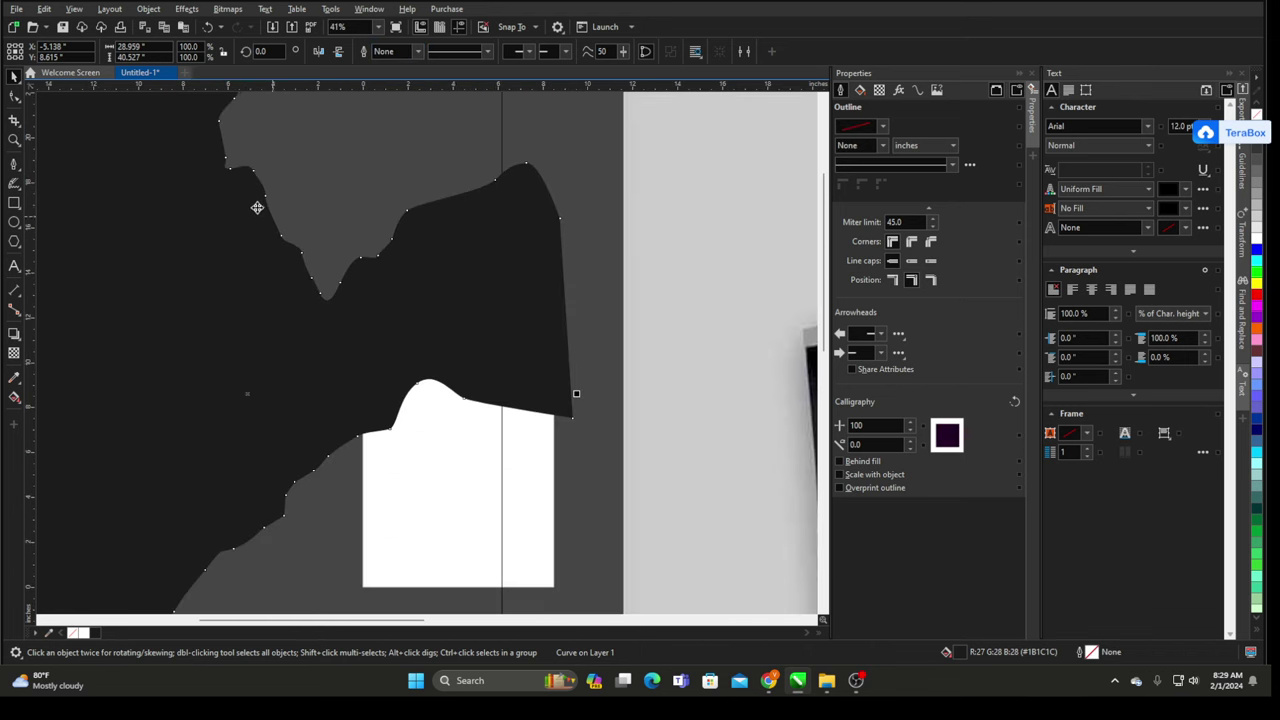
# - Fill the 23 × 33 inch rectangle behind the dark gray shape with uniform black
pyautogui.click(393, 170)
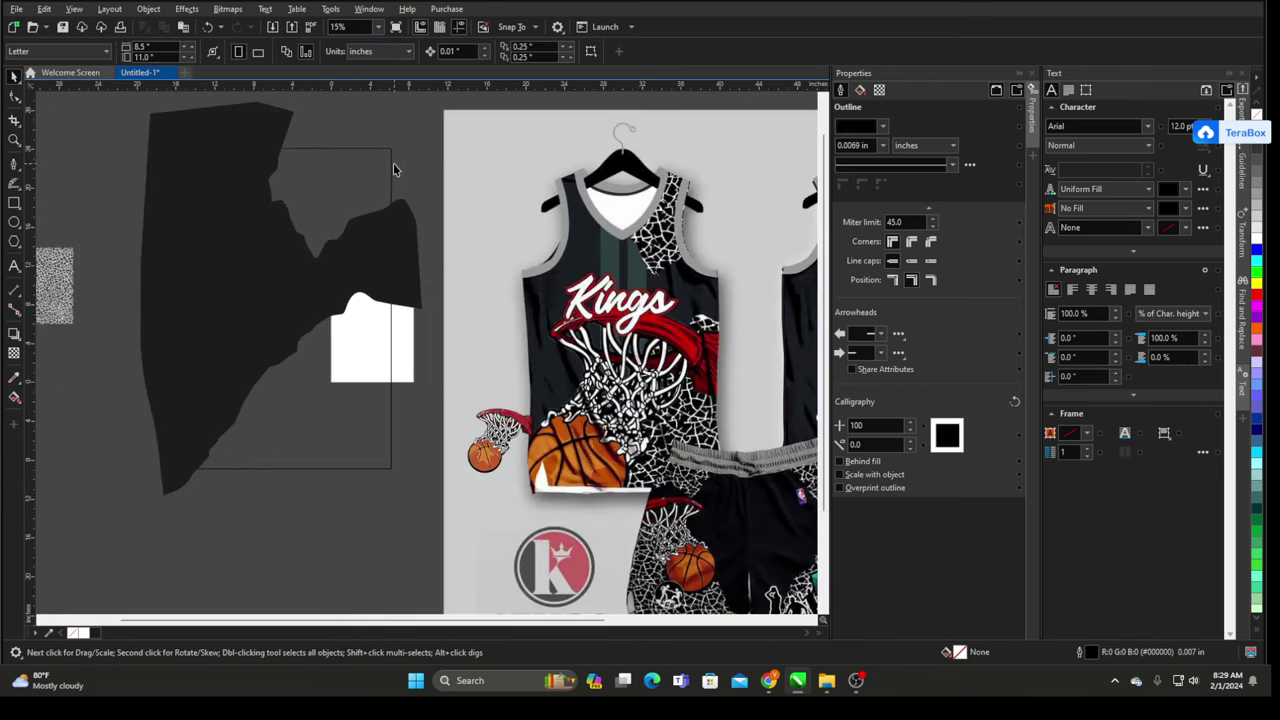
pyautogui.click(391, 168)
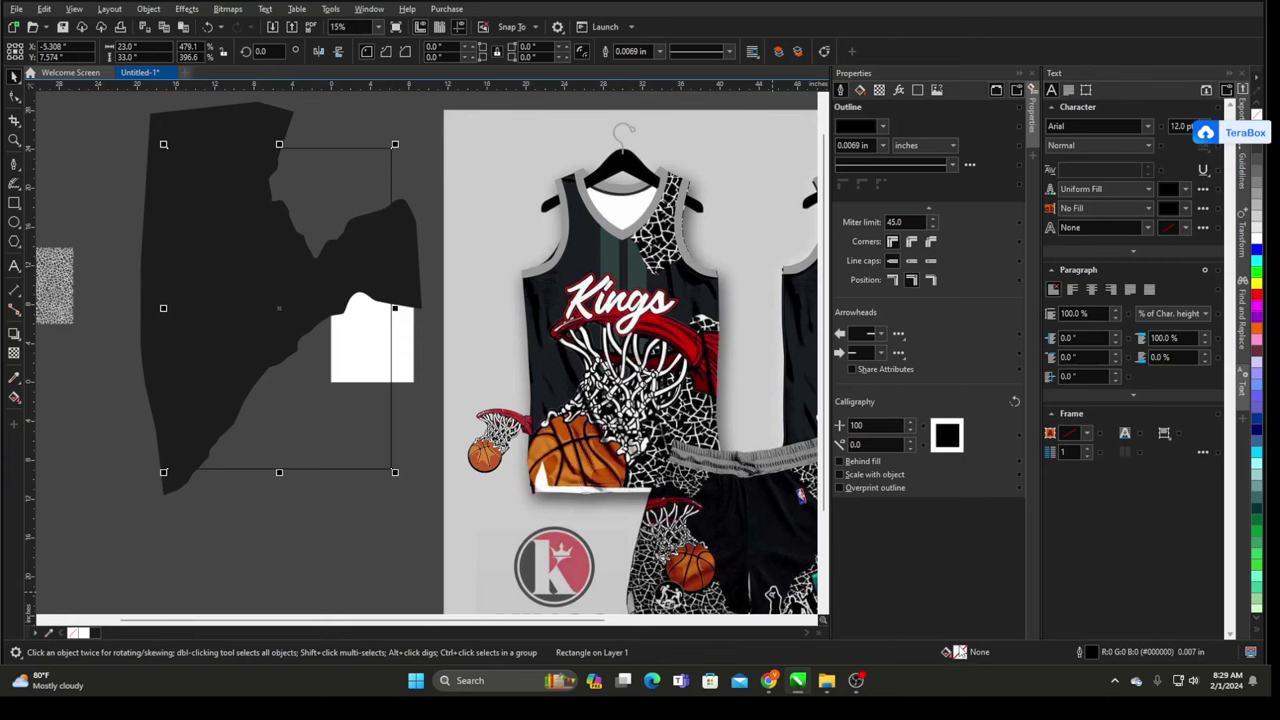
pyautogui.doubleClick(961, 651)
pyautogui.click(468, 172)
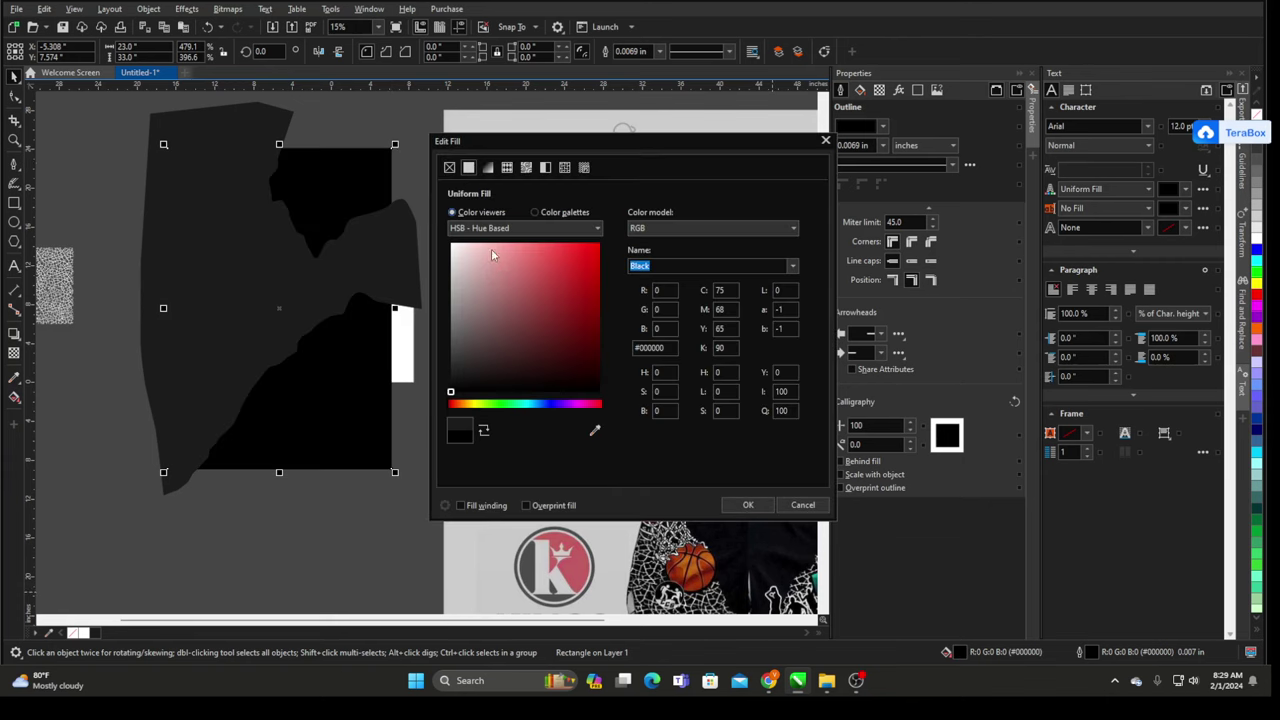
pyautogui.click(745, 504)
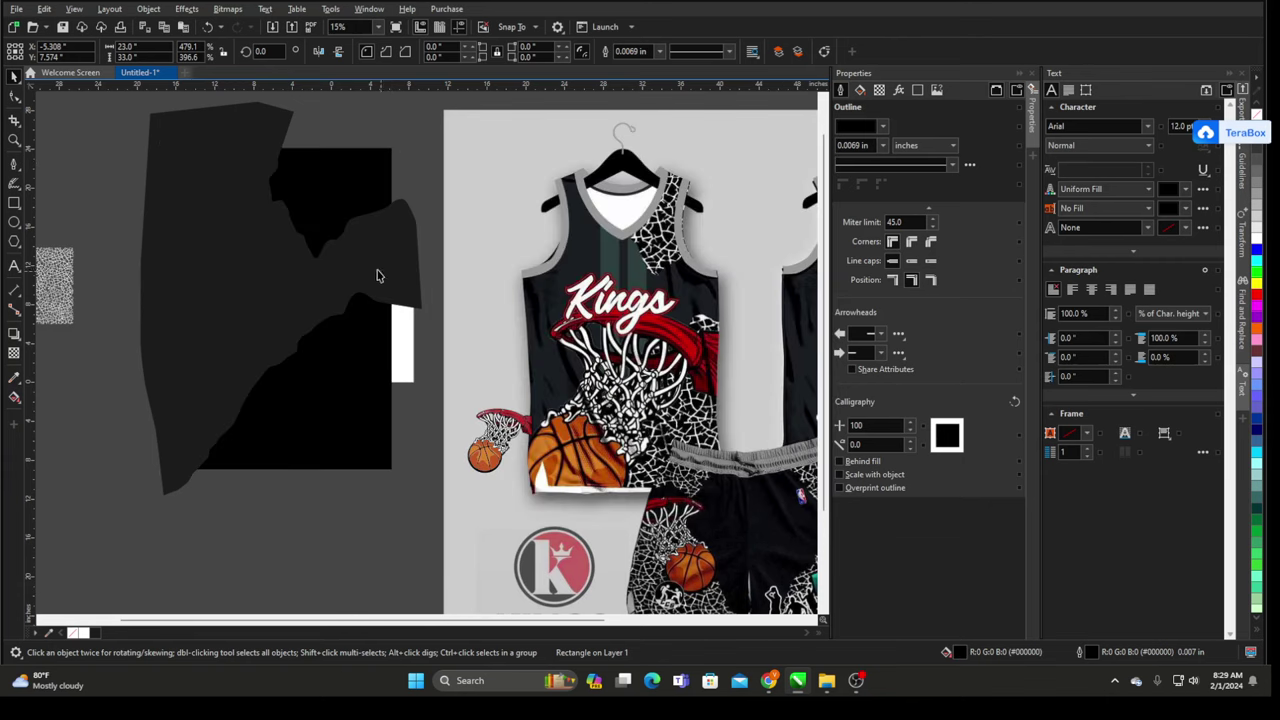
# - PowerClip the dark gray traced shape inside the black 23 × 33 inch rectangle
pyautogui.click(357, 133)
pyautogui.scroll(-1, 744, 226)
pyautogui.scroll(1, 420, 243)
pyautogui.click(420, 243)
pyautogui.rightClick(420, 243)
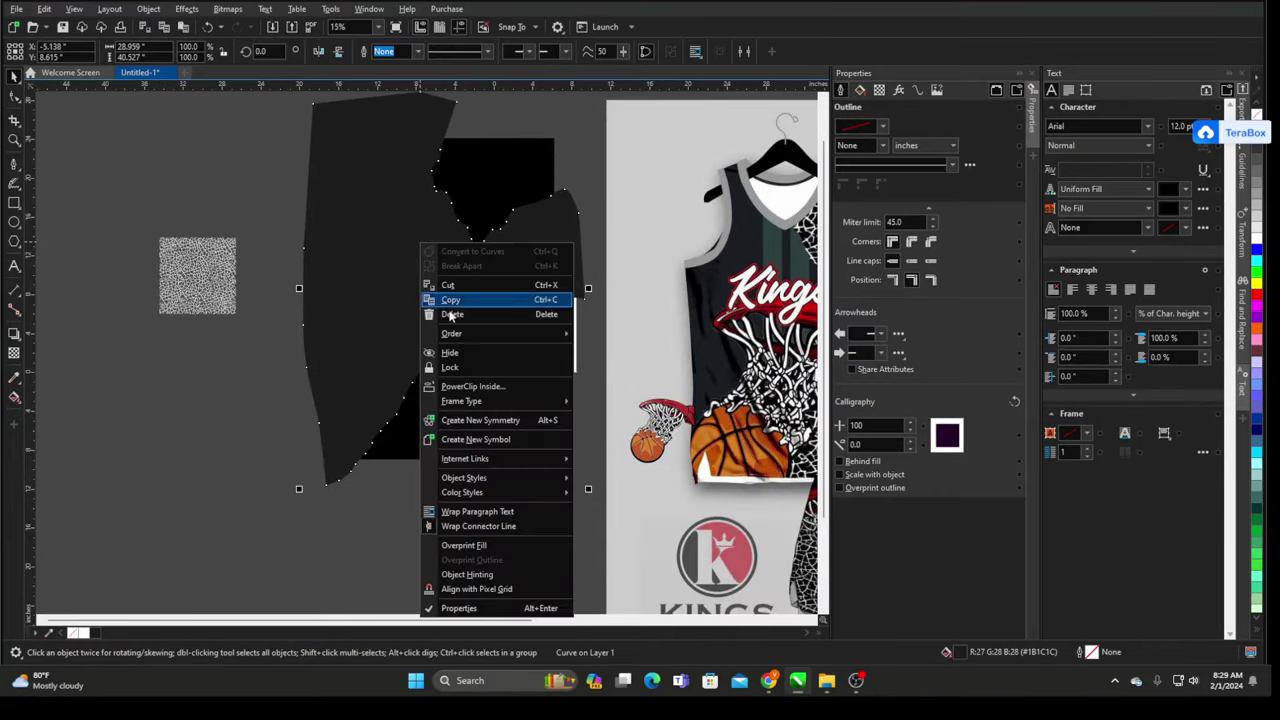
pyautogui.click(472, 387)
pyautogui.click(466, 380)
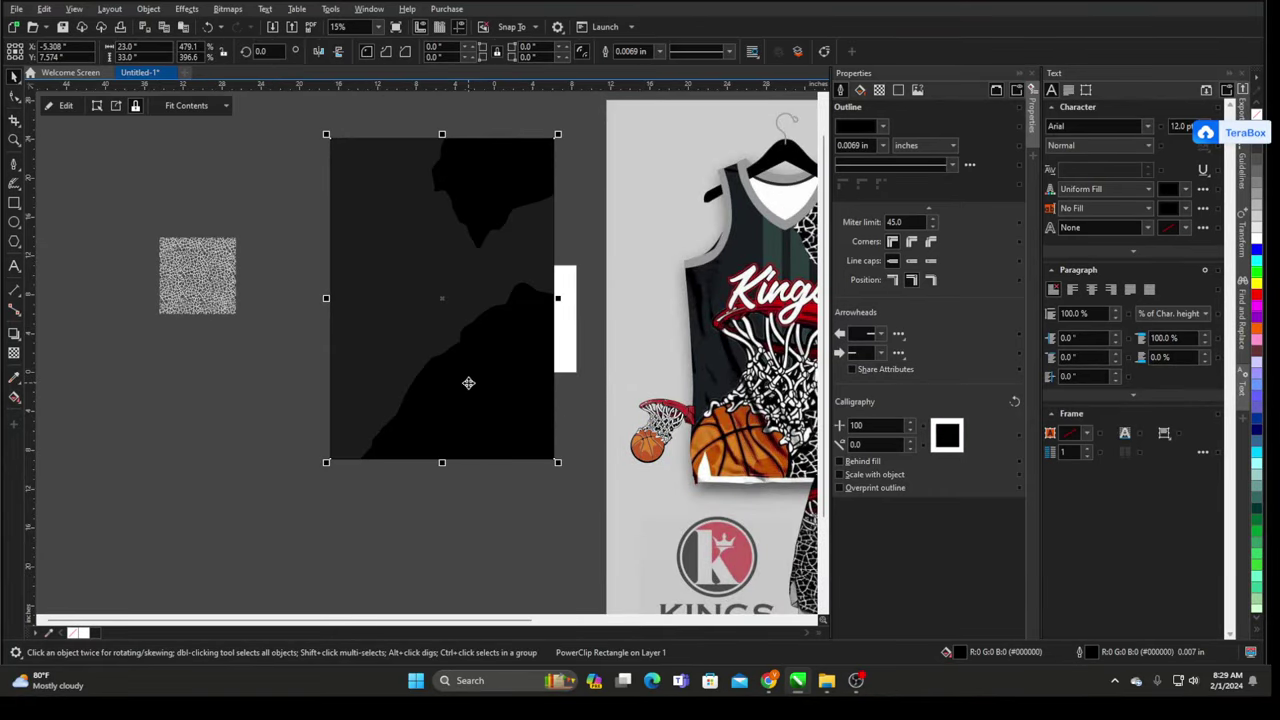
pyautogui.scroll(-2, 323, 280)
pyautogui.click(570, 257)
pyautogui.click(390, 142)
# - Enlarge the white crack pattern to about 24.3 inches square and place a copy above it so both together span the panel's height
pyautogui.scroll(3, 476, 279)
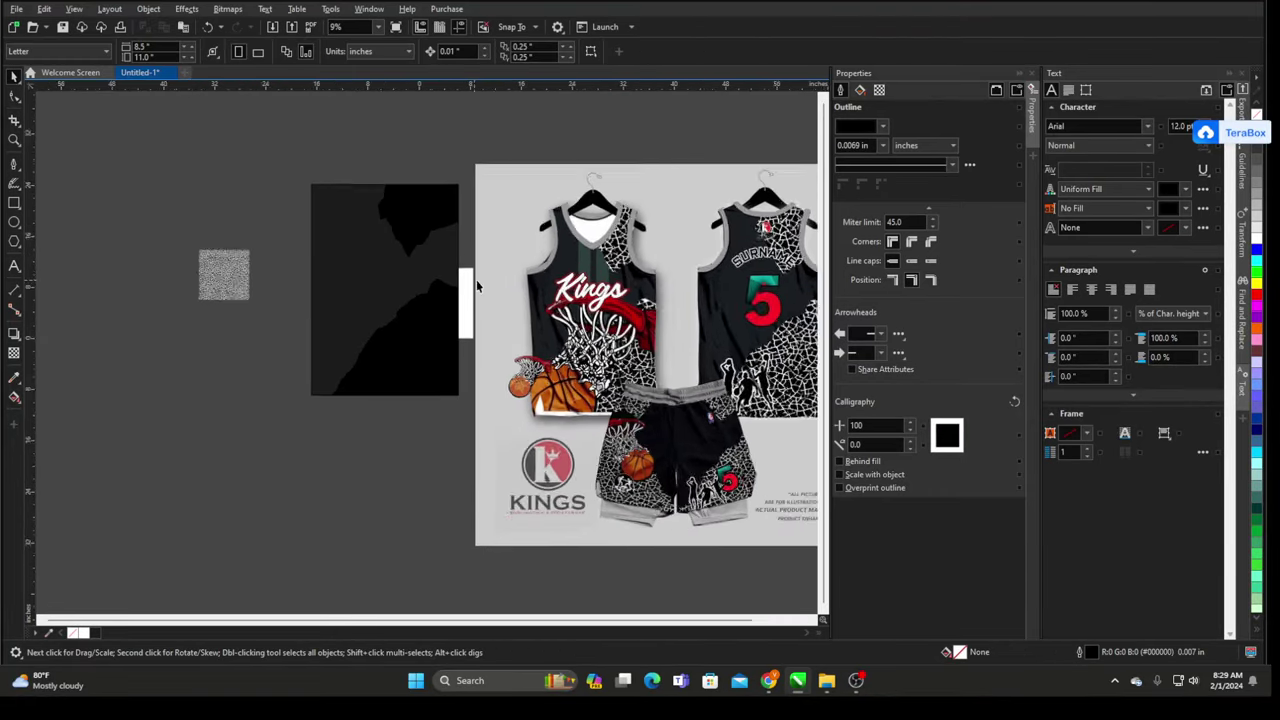
pyautogui.scroll(3, 401, 281)
pyautogui.scroll(-5, 300, 285)
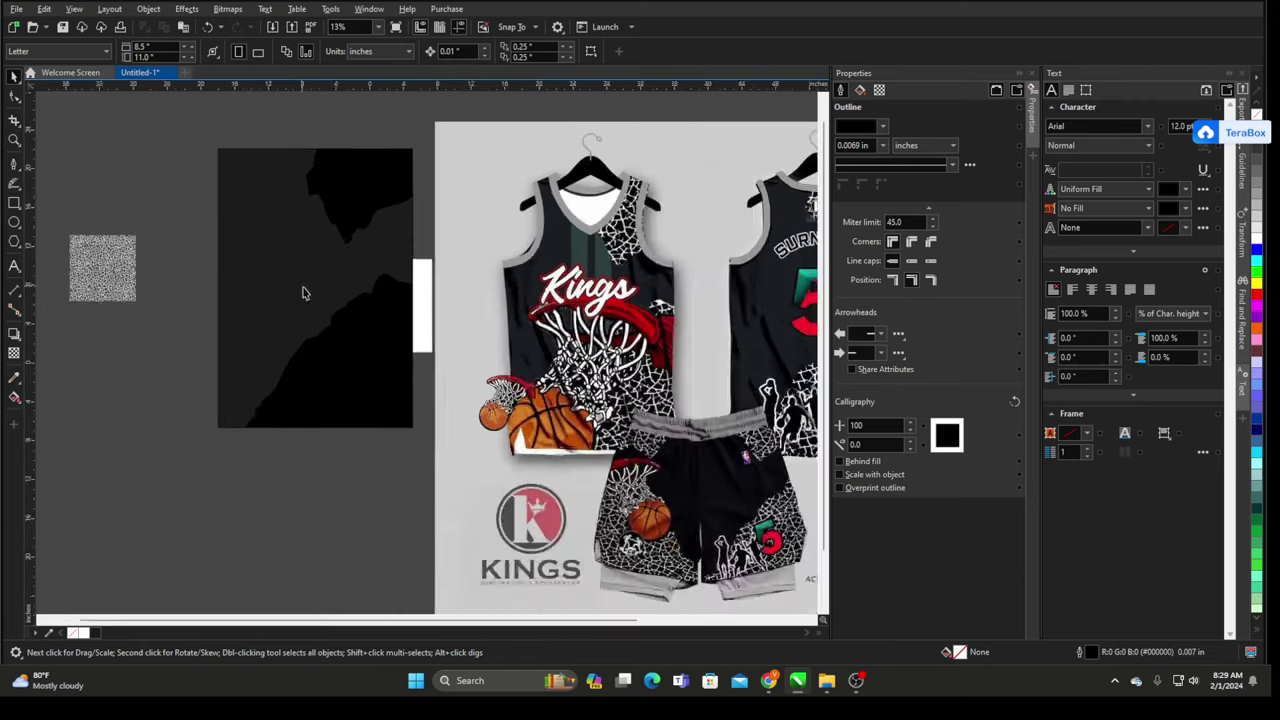
pyautogui.scroll(2, 157, 273)
pyautogui.moveTo(133, 243); pyautogui.dragTo(184, 266)
pyautogui.moveTo(235, 329); pyautogui.dragTo(414, 358)
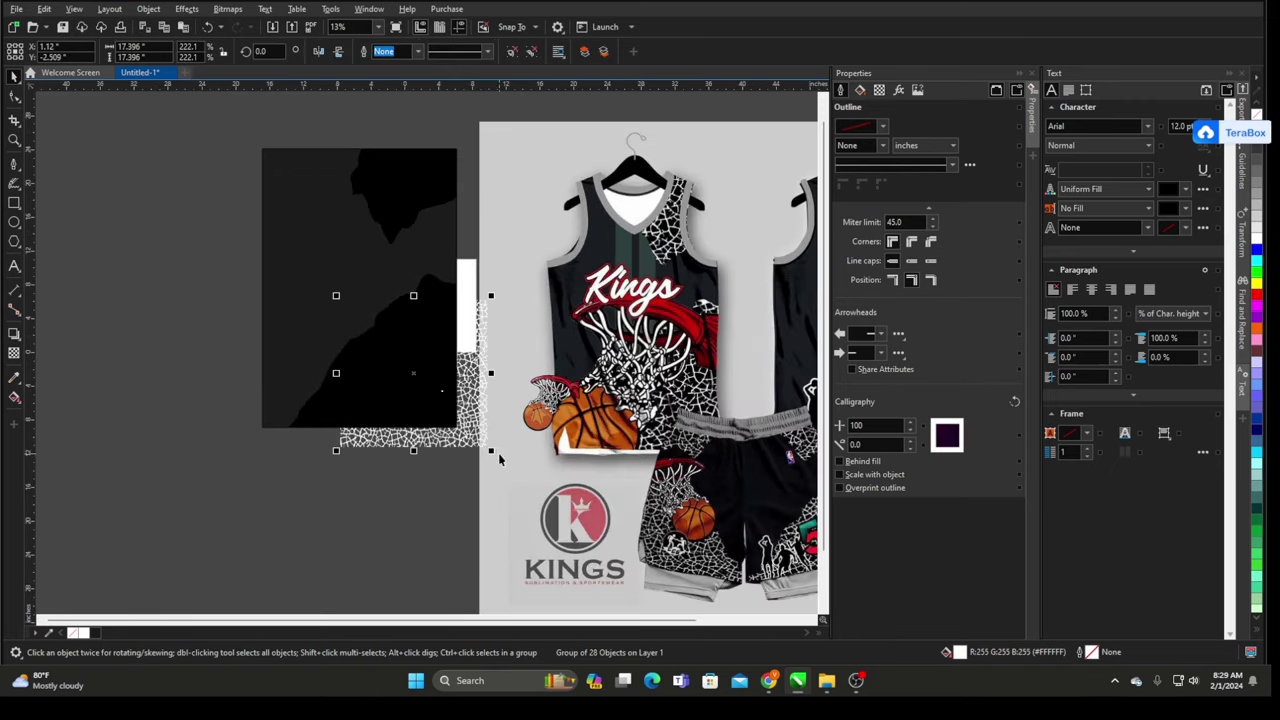
pyautogui.moveTo(492, 450); pyautogui.dragTo(467, 208)
pyautogui.rightClick(467, 208)
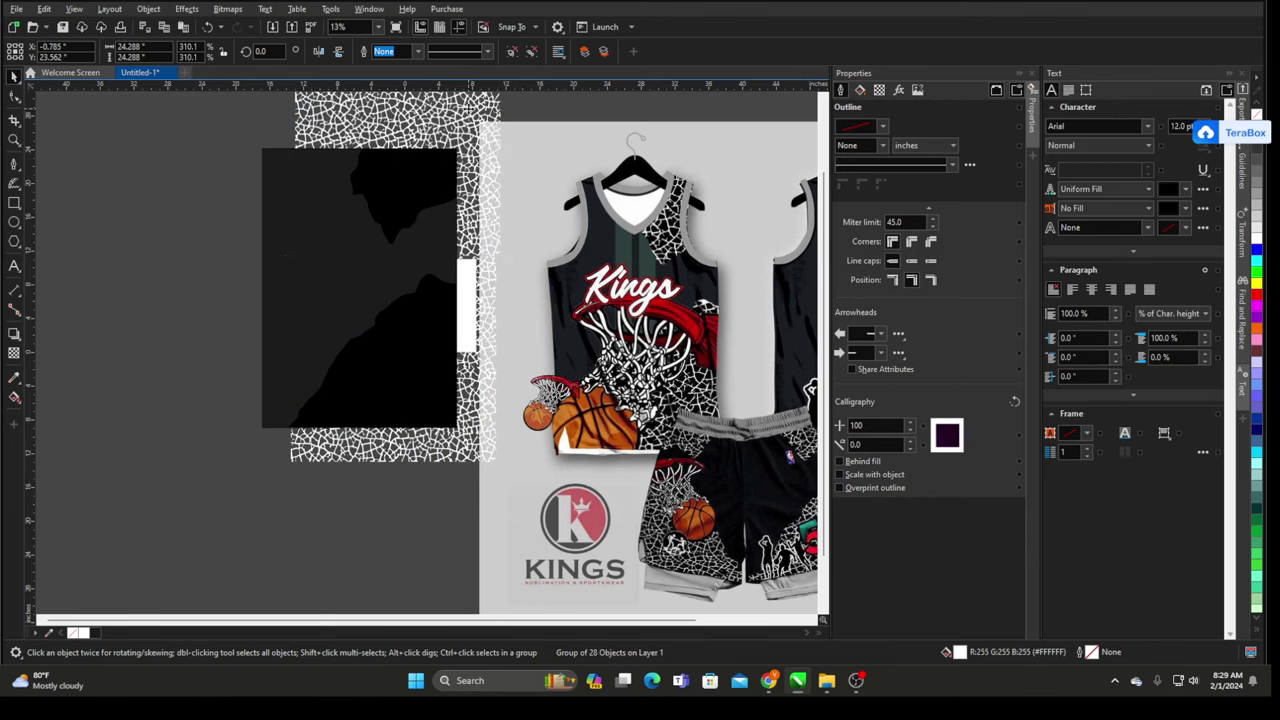
# - PowerClip the upper and lower crack pattern copies inside the black panel rectangle
pyautogui.click(452, 372)
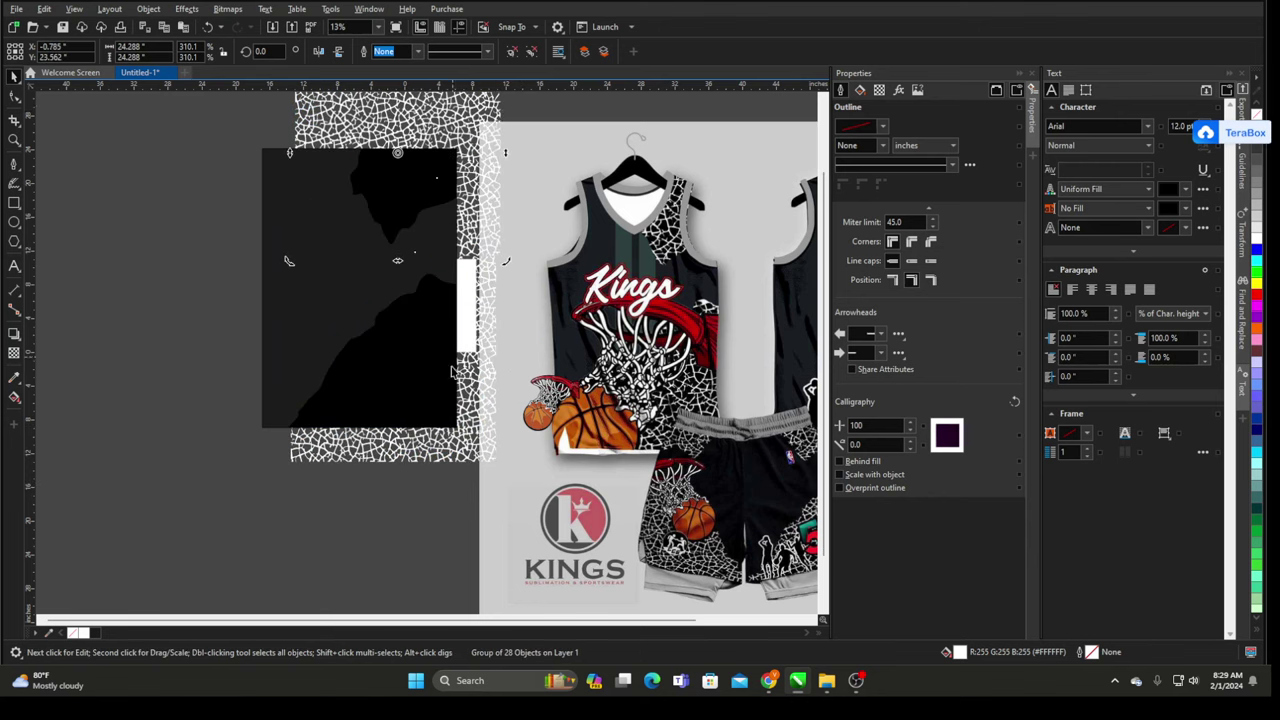
pyautogui.keyDown('shift'); pyautogui.click(422, 453); pyautogui.keyUp('shift')
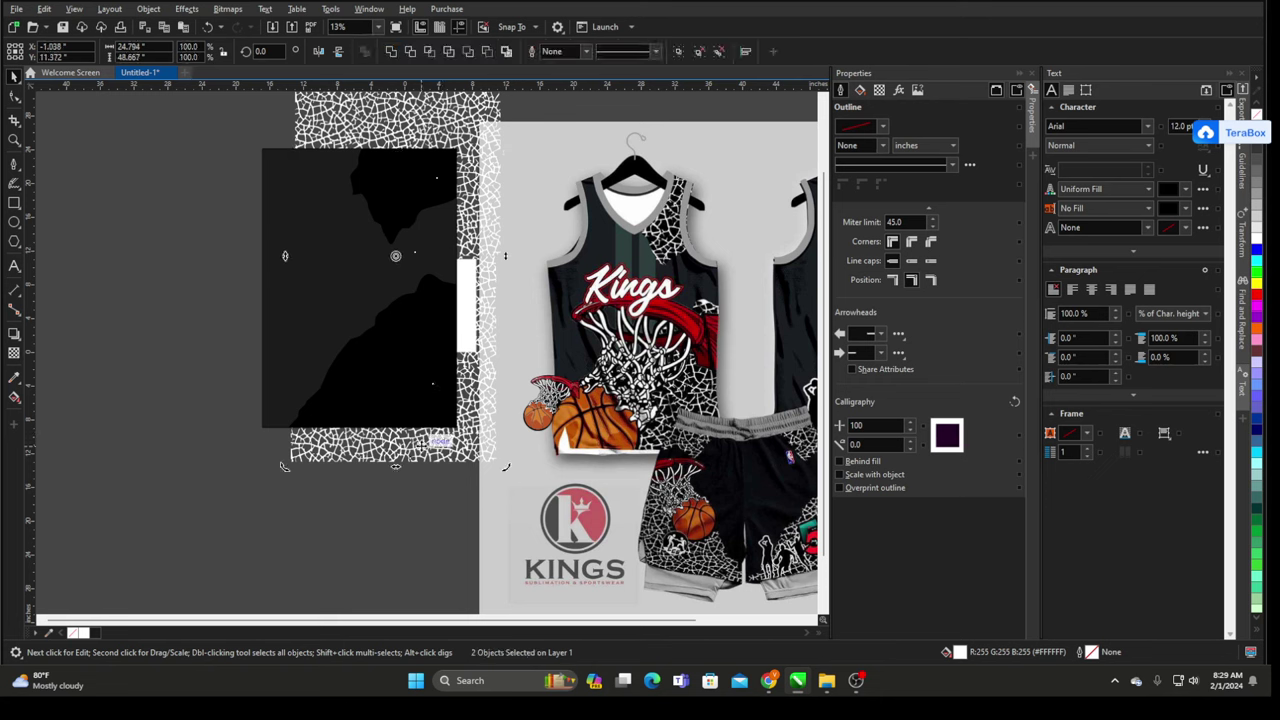
pyautogui.rightClick(441, 130)
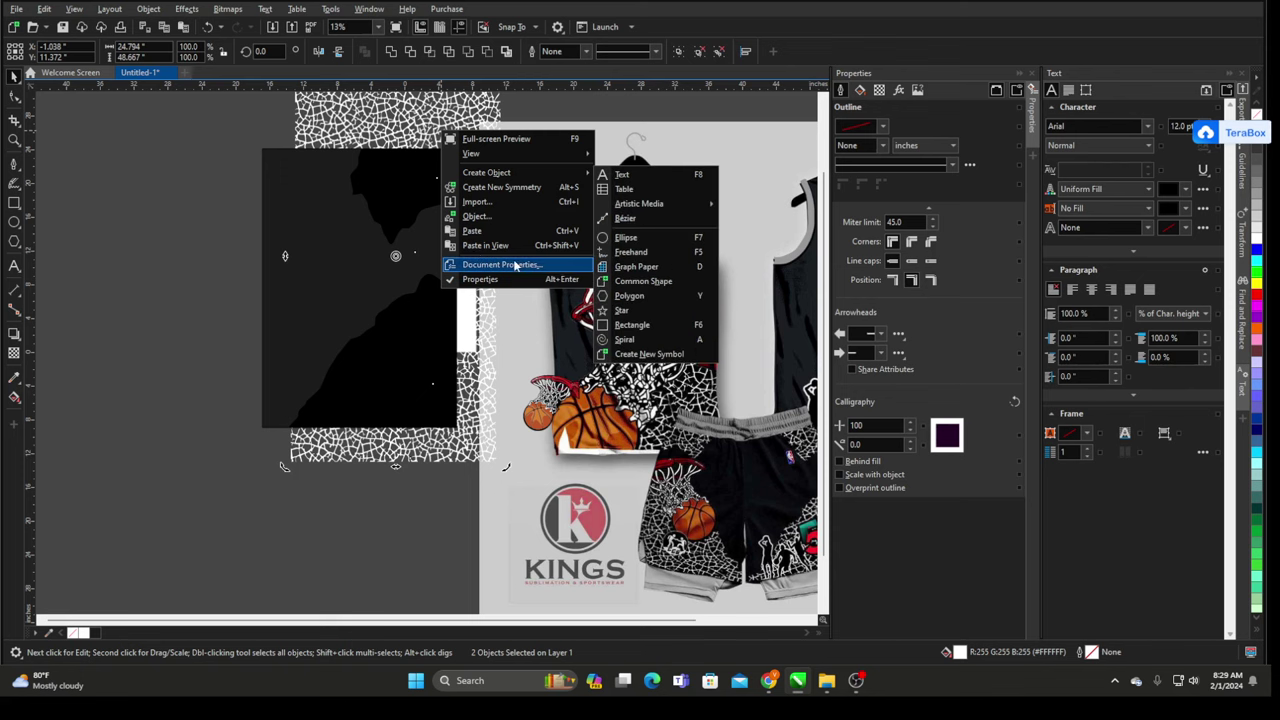
pyautogui.click(178, 177)
pyautogui.rightClick(380, 128)
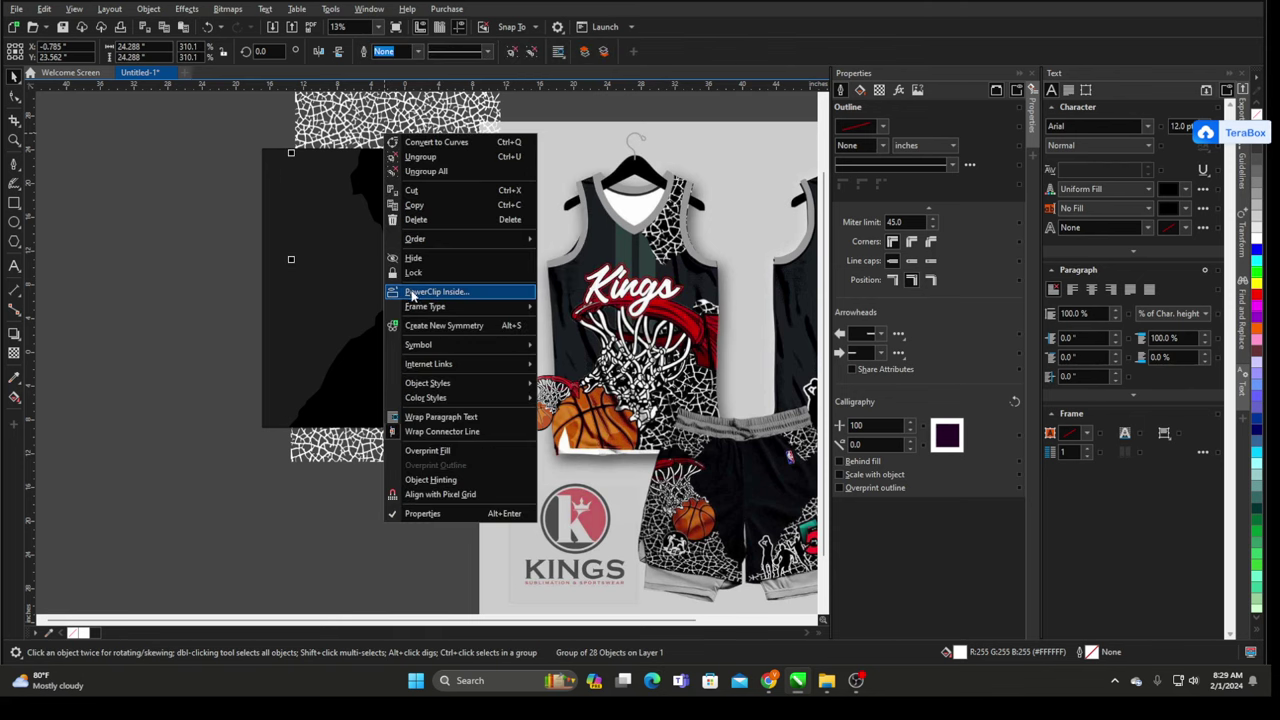
pyautogui.click(412, 292)
pyautogui.click(385, 181)
pyautogui.rightClick(463, 452)
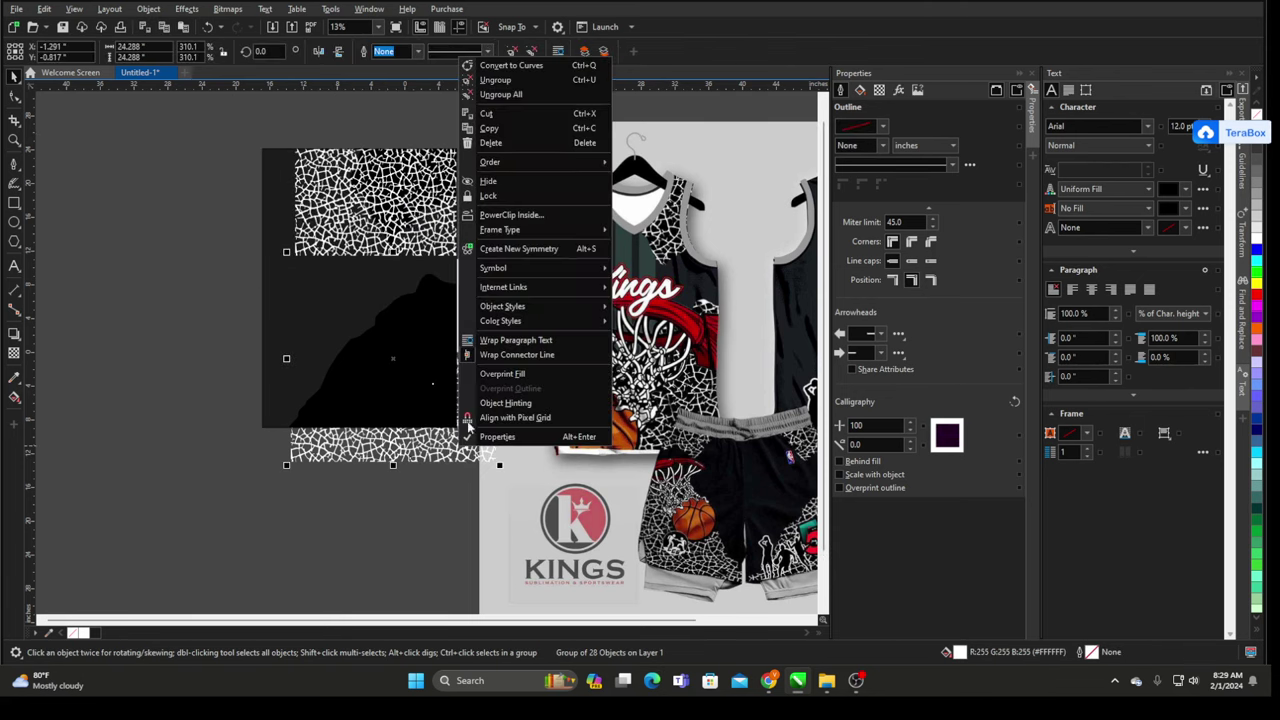
pyautogui.click(507, 216)
pyautogui.click(357, 286)
# - Edit the panel's PowerClip contents, send both crack patterns to the back of the layer behind the dark gray shape, and finish editing
pyautogui.rightClick(379, 208)
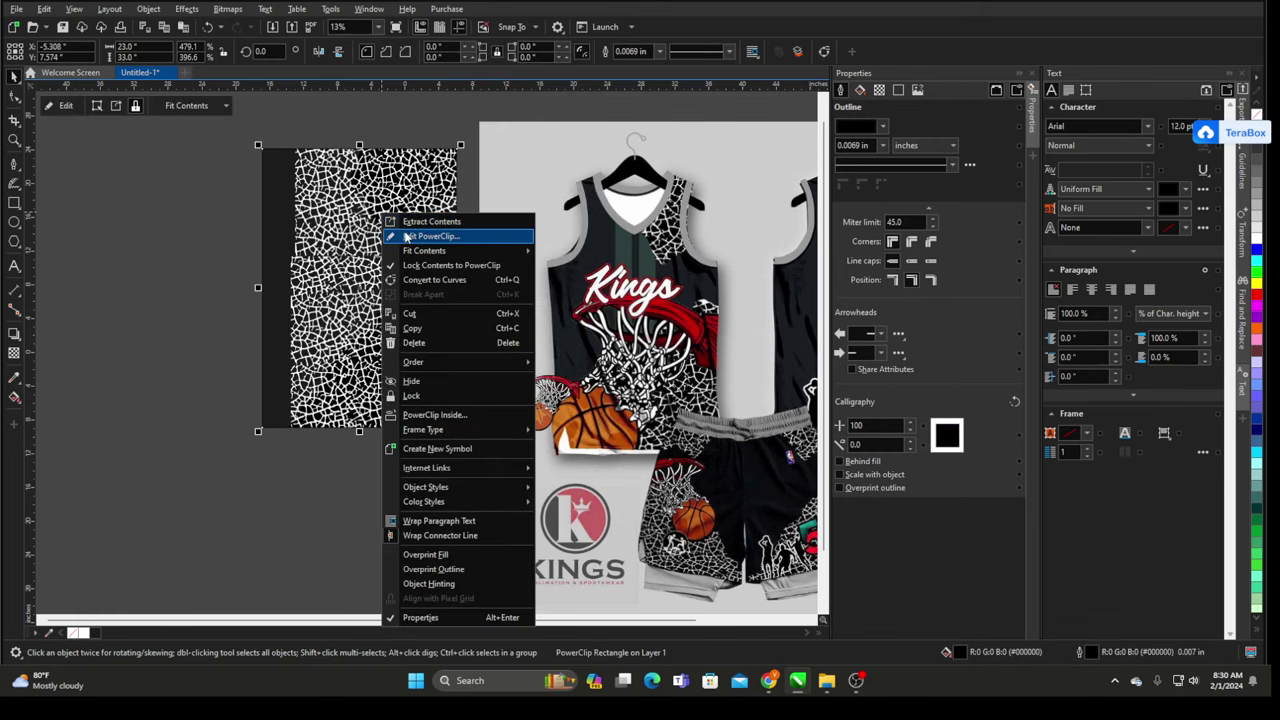
pyautogui.click(410, 238)
pyautogui.click(443, 180)
pyautogui.keyDown('shift'); pyautogui.click(434, 355); pyautogui.keyUp('shift')
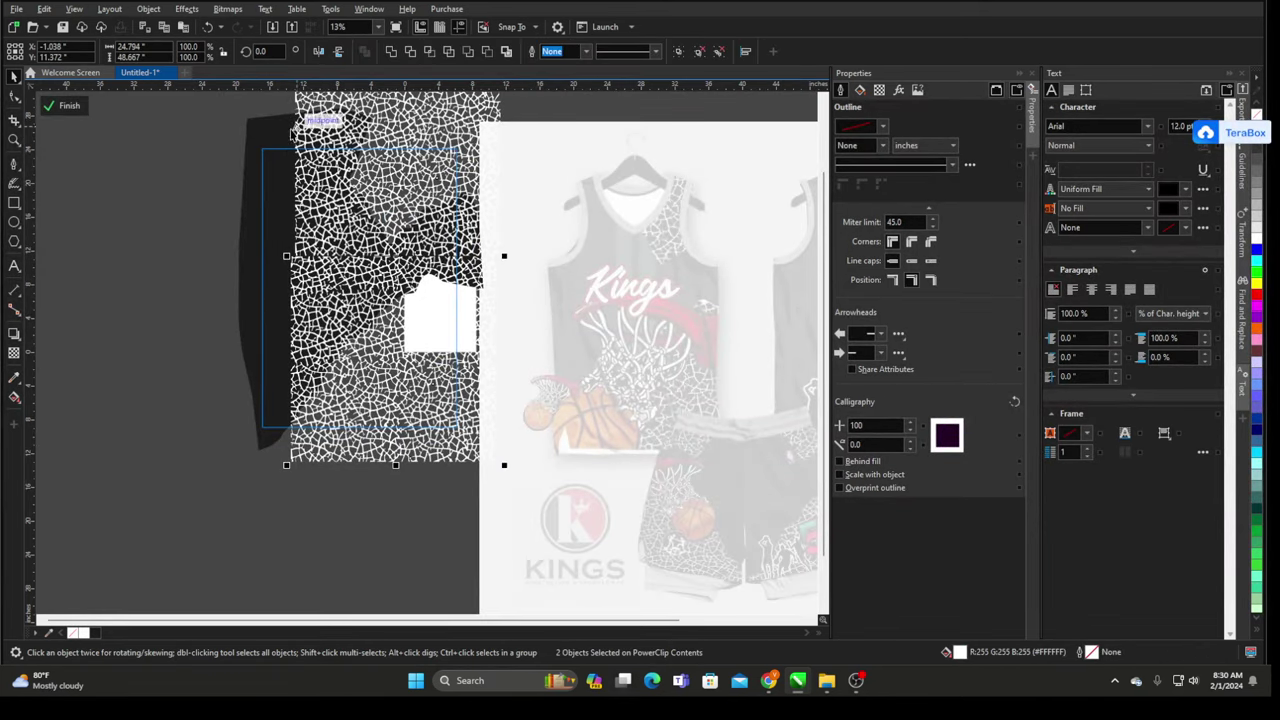
pyautogui.rightClick(449, 355)
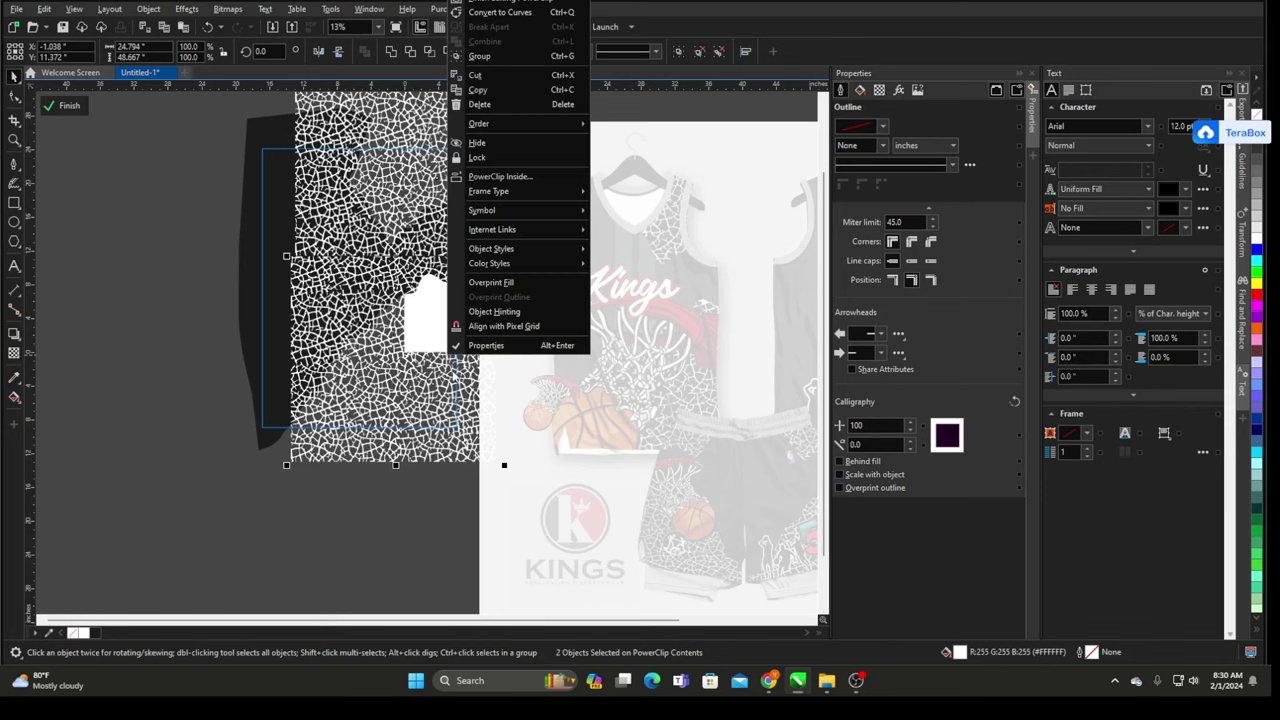
pyautogui.moveTo(495, 124)
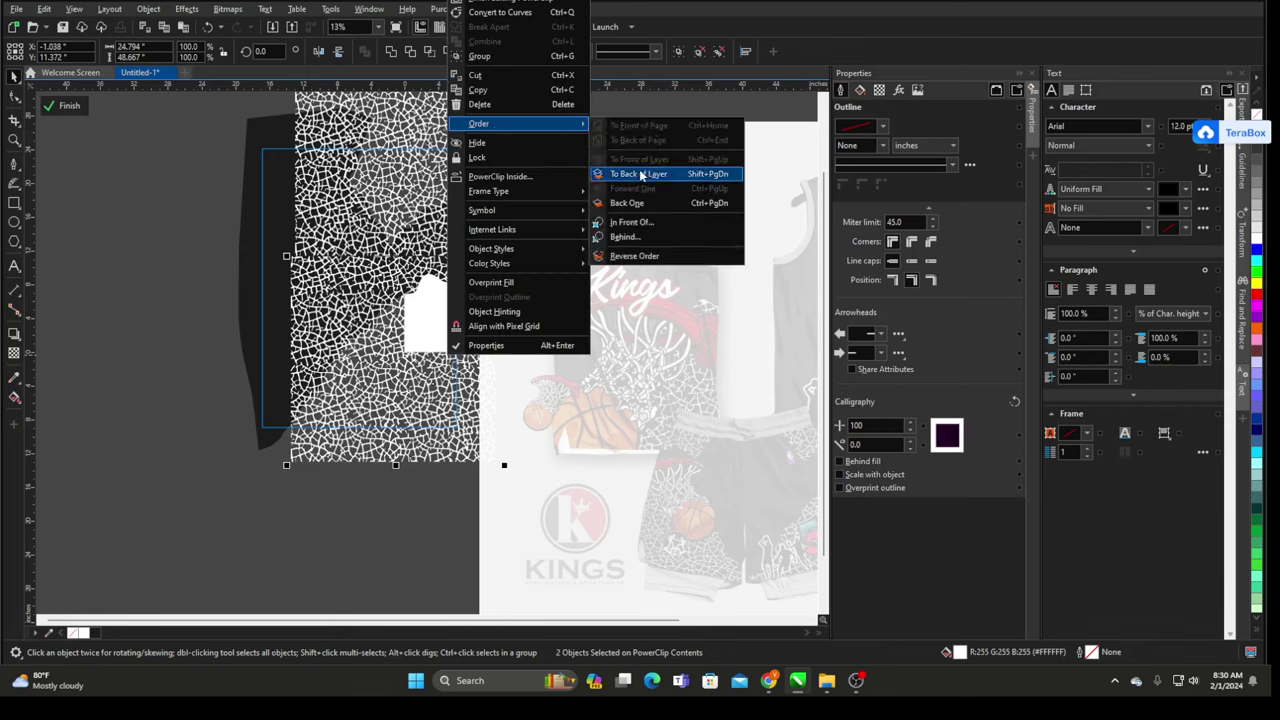
pyautogui.click(638, 175)
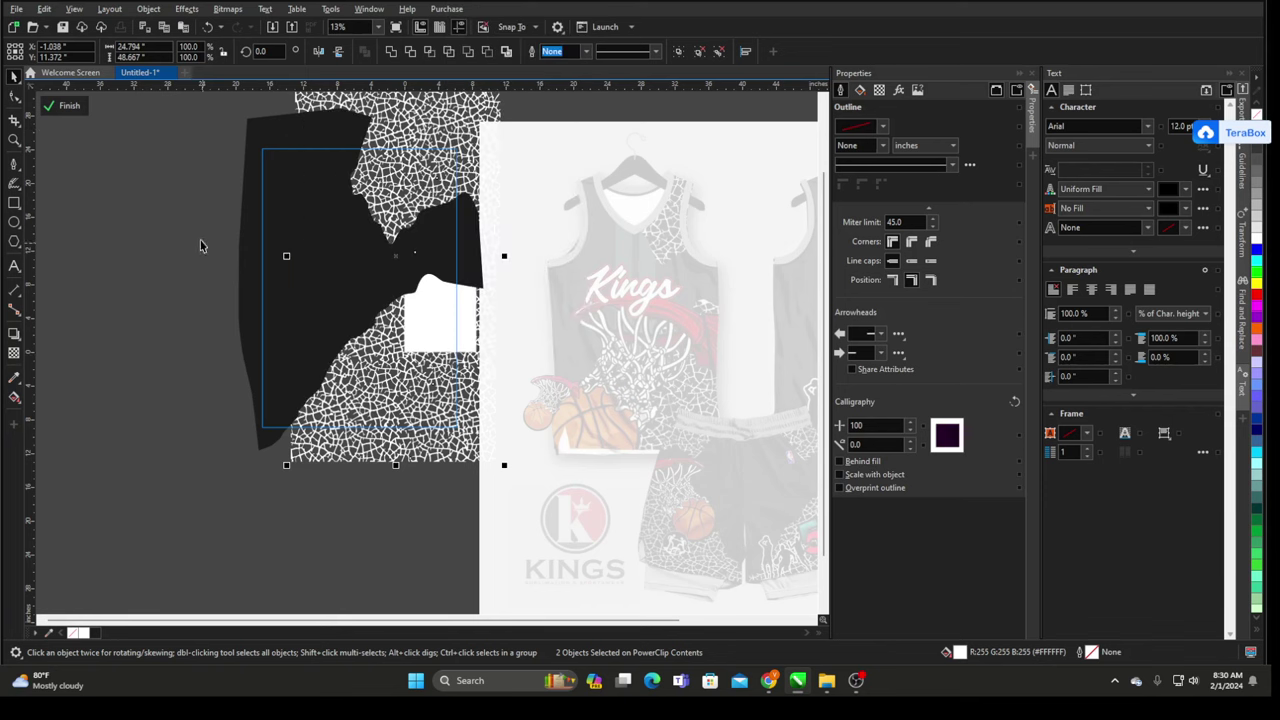
pyautogui.rightClick(218, 234)
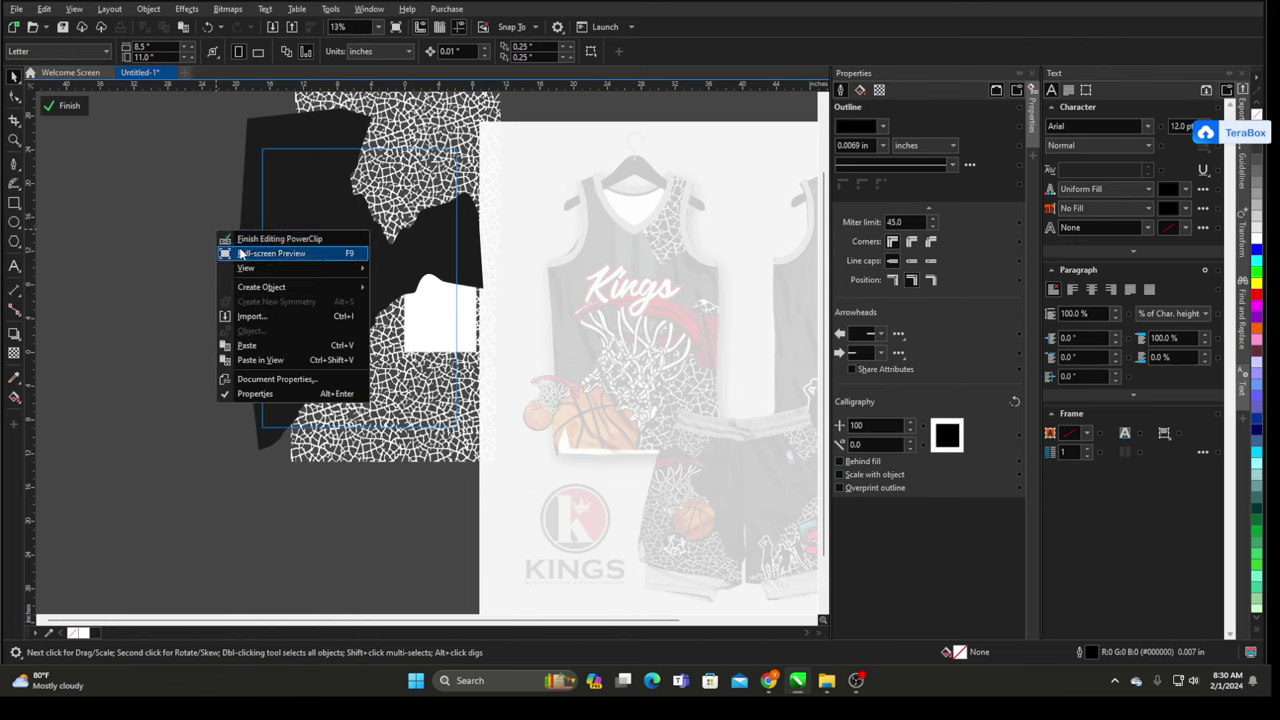
pyautogui.click(240, 247)
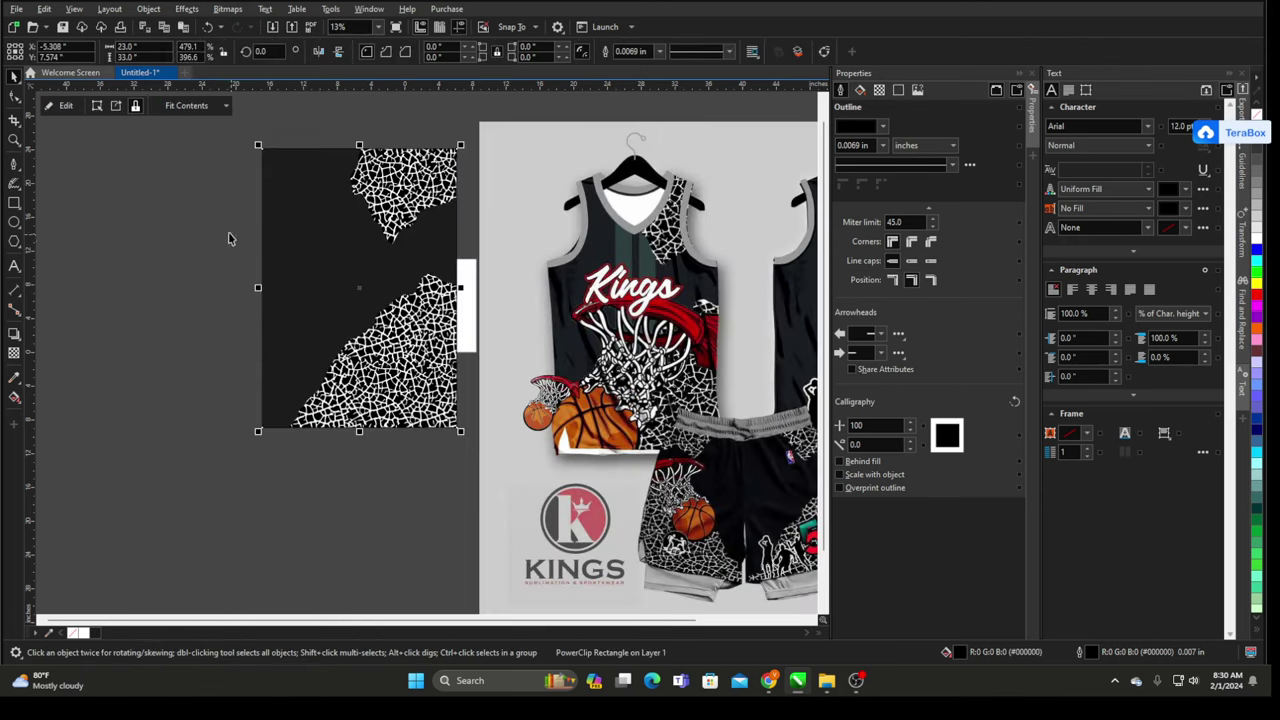
# - Draw a narrow rectangle about 2.1 × 34.8 inches over the left green stripe of the mockup's front jersey
pyautogui.click(208, 230)
pyautogui.moveTo(645, 256); pyautogui.dragTo(631, 239)
pyautogui.click(252, 214)
pyautogui.scroll(2, 598, 206)
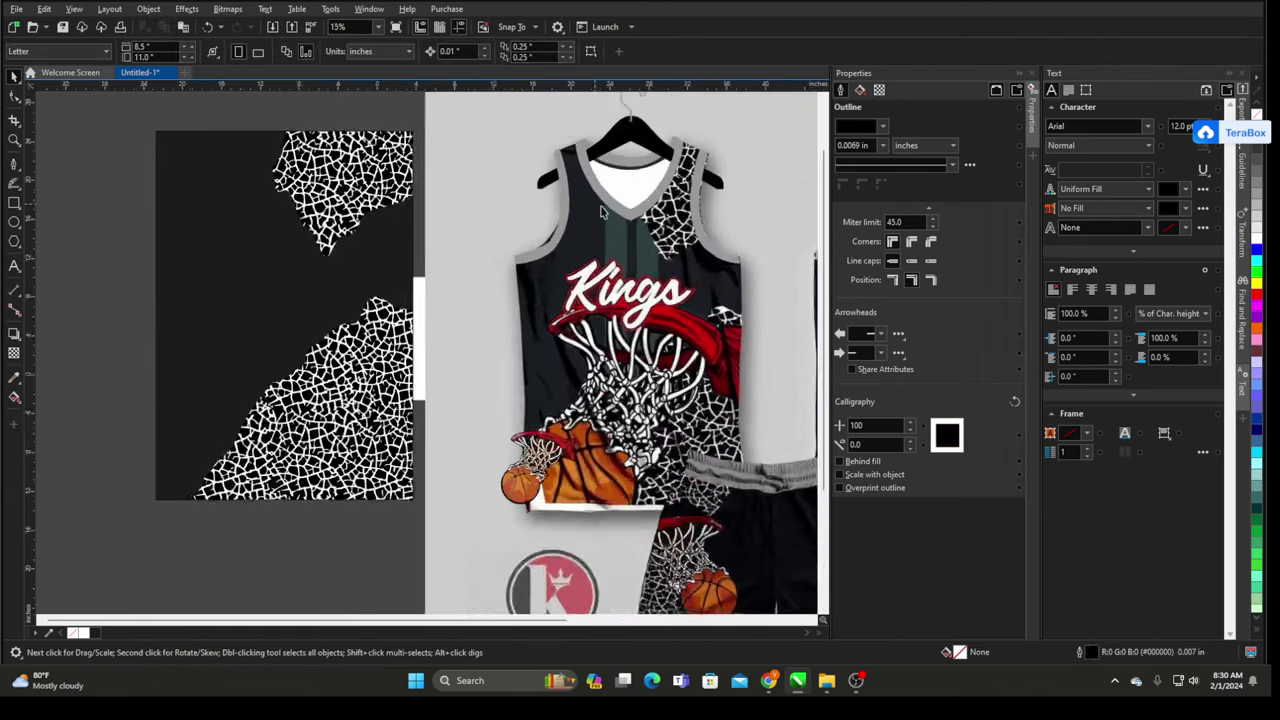
pyautogui.scroll(2, 601, 211)
pyautogui.click(16, 202)
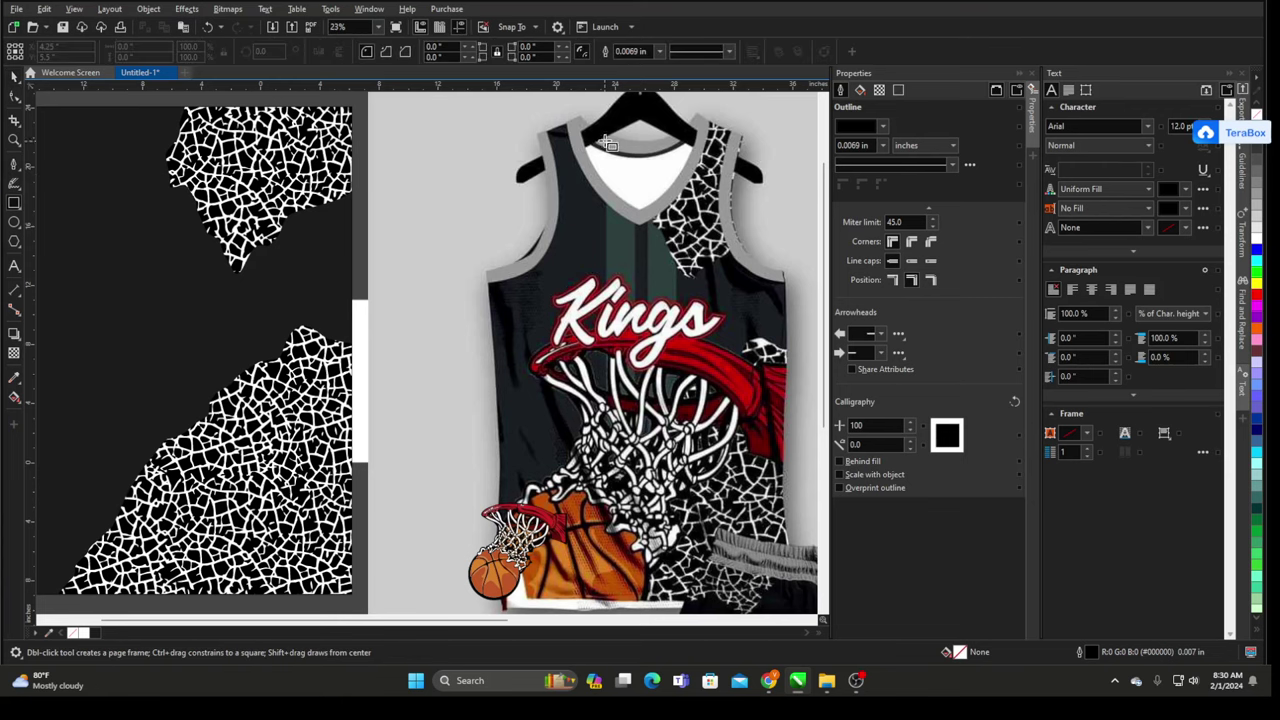
pyautogui.moveTo(604, 120); pyautogui.dragTo(638, 575)
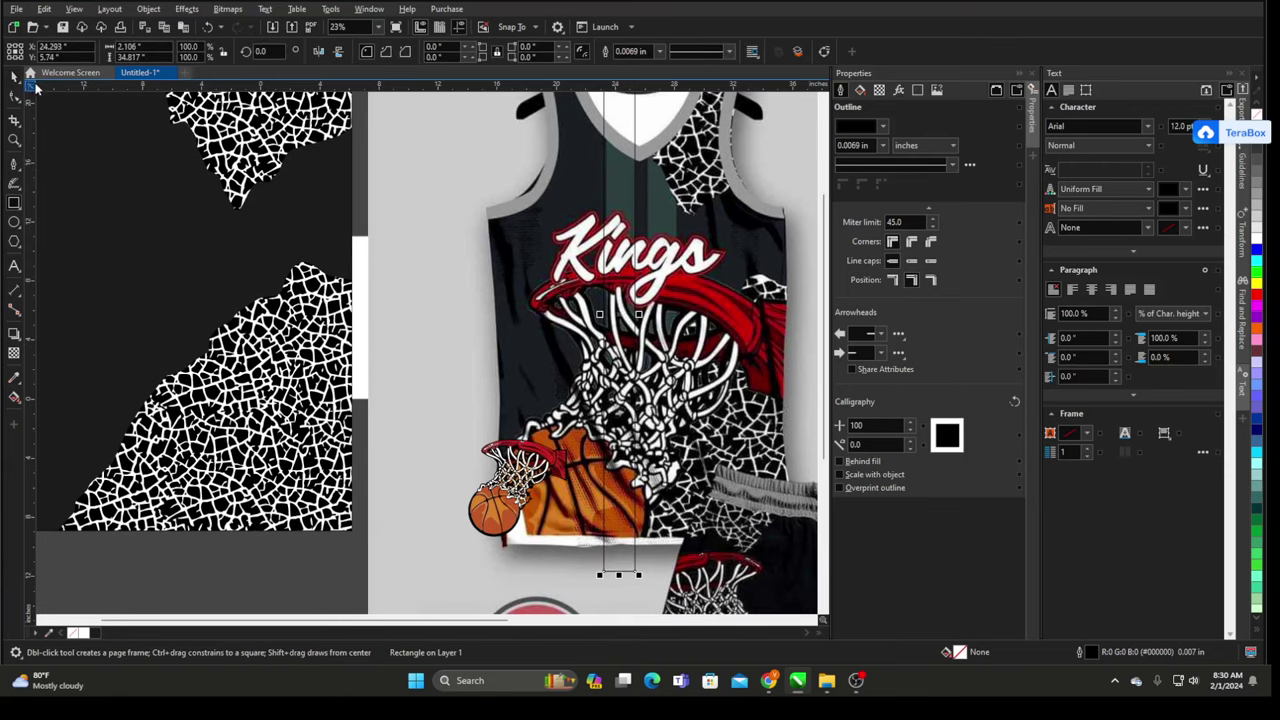
# - Fill the narrow stripe with the jersey stripe's sampled green, #2F4745, and set its outline to None
pyautogui.press('space')
pyautogui.doubleClick(949, 653)
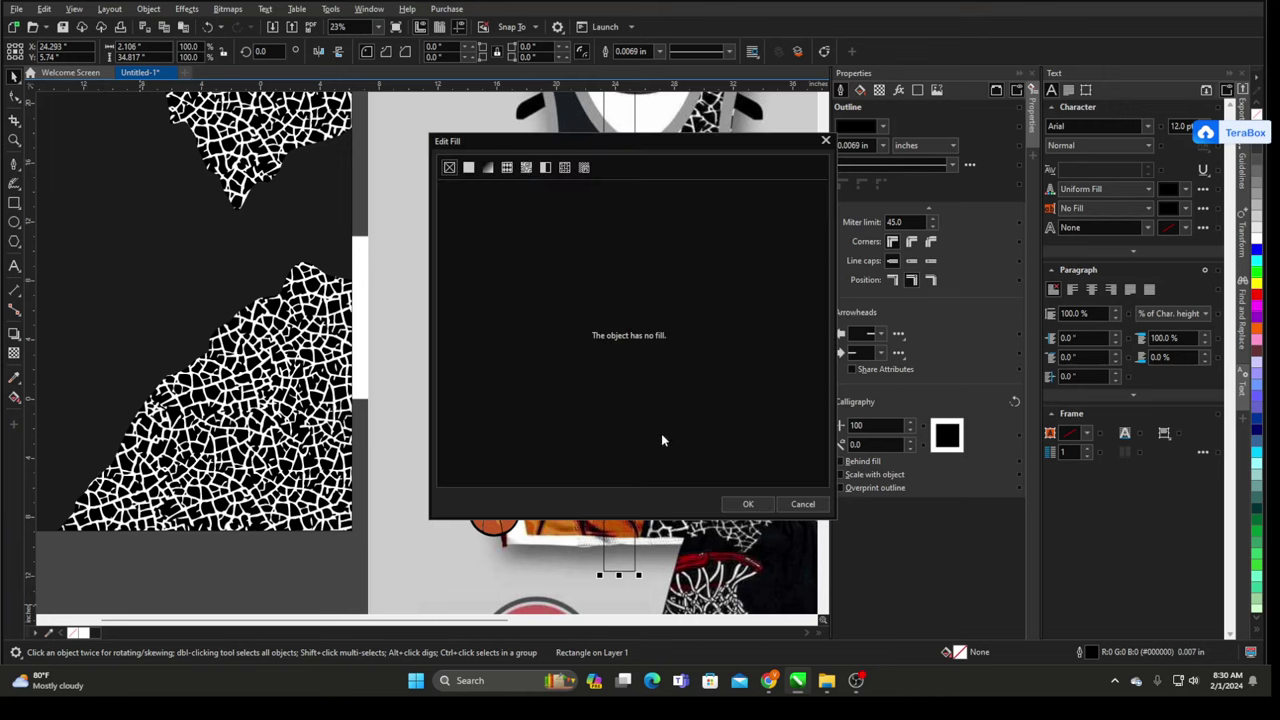
pyautogui.moveTo(520, 152); pyautogui.dragTo(932, 182)
pyautogui.click(881, 198)
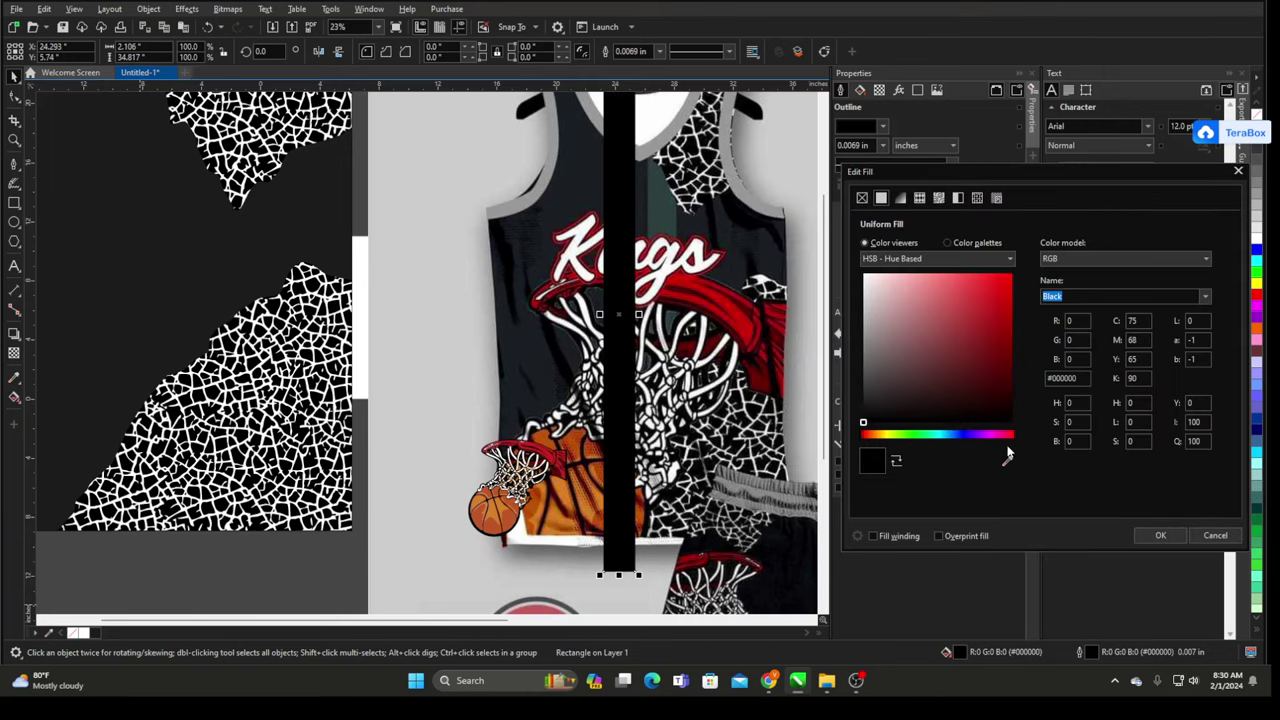
pyautogui.click(654, 195)
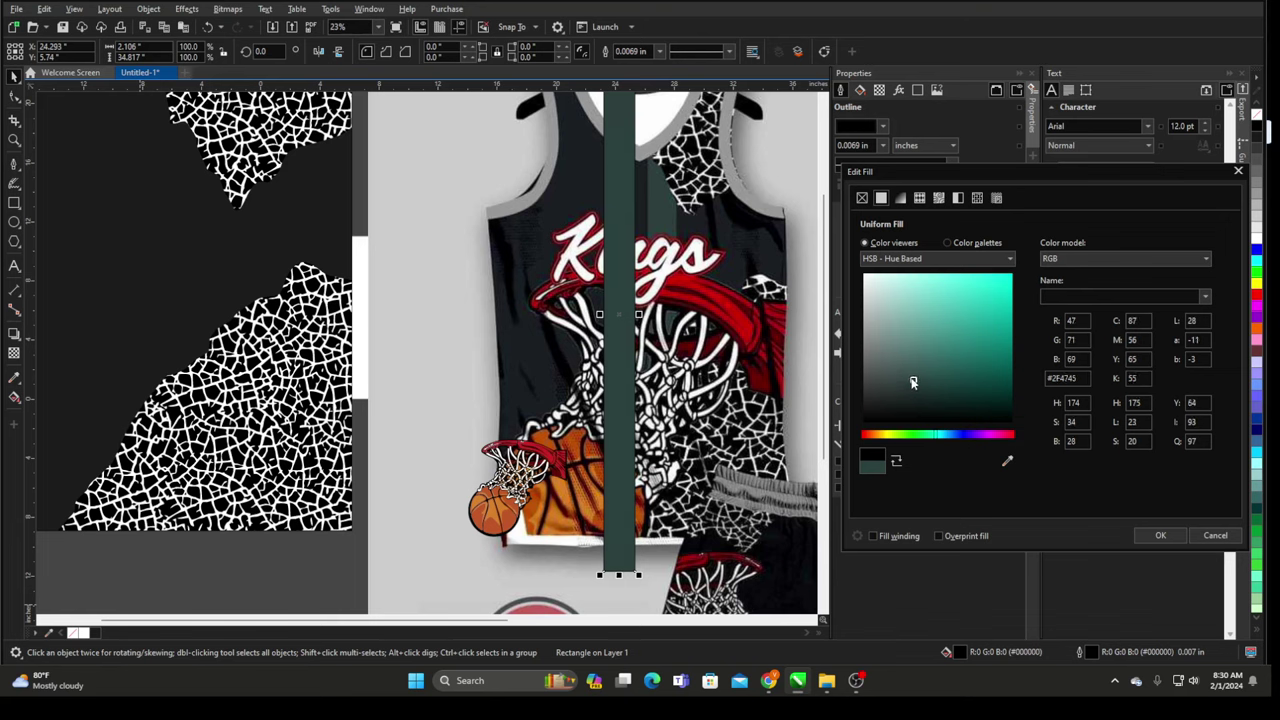
pyautogui.click(1157, 536)
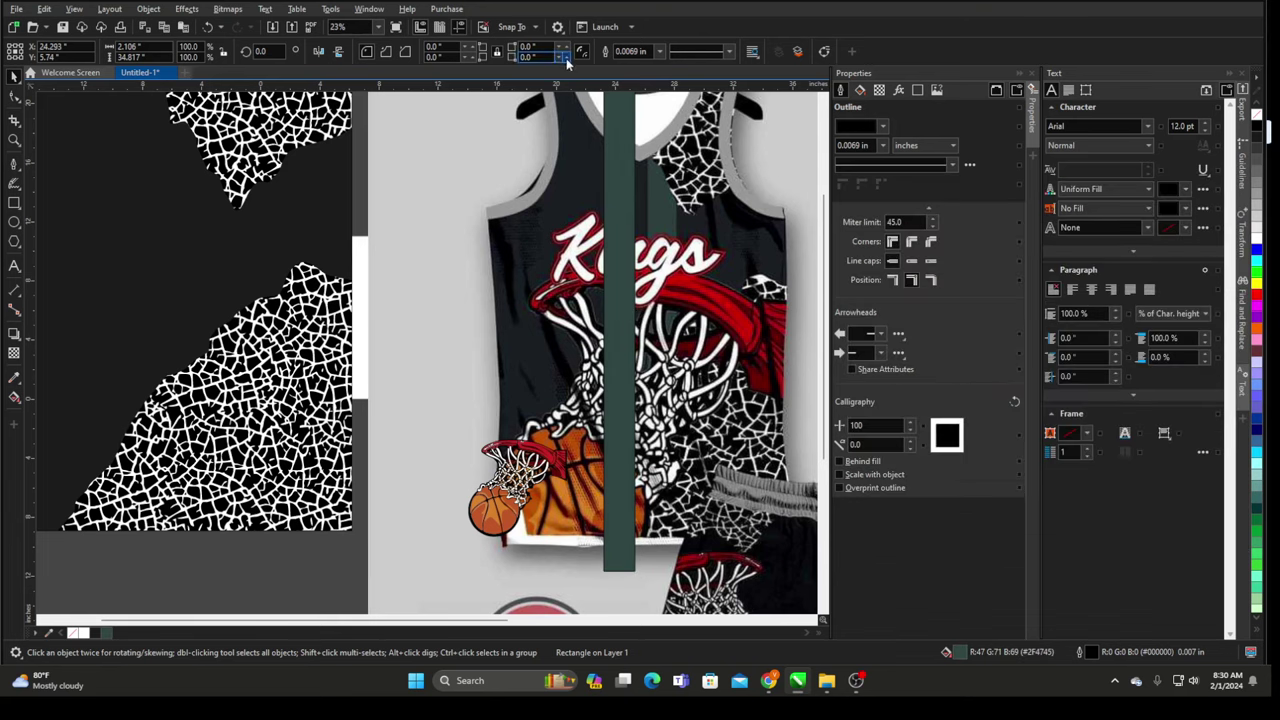
pyautogui.click(659, 51)
pyautogui.click(626, 65)
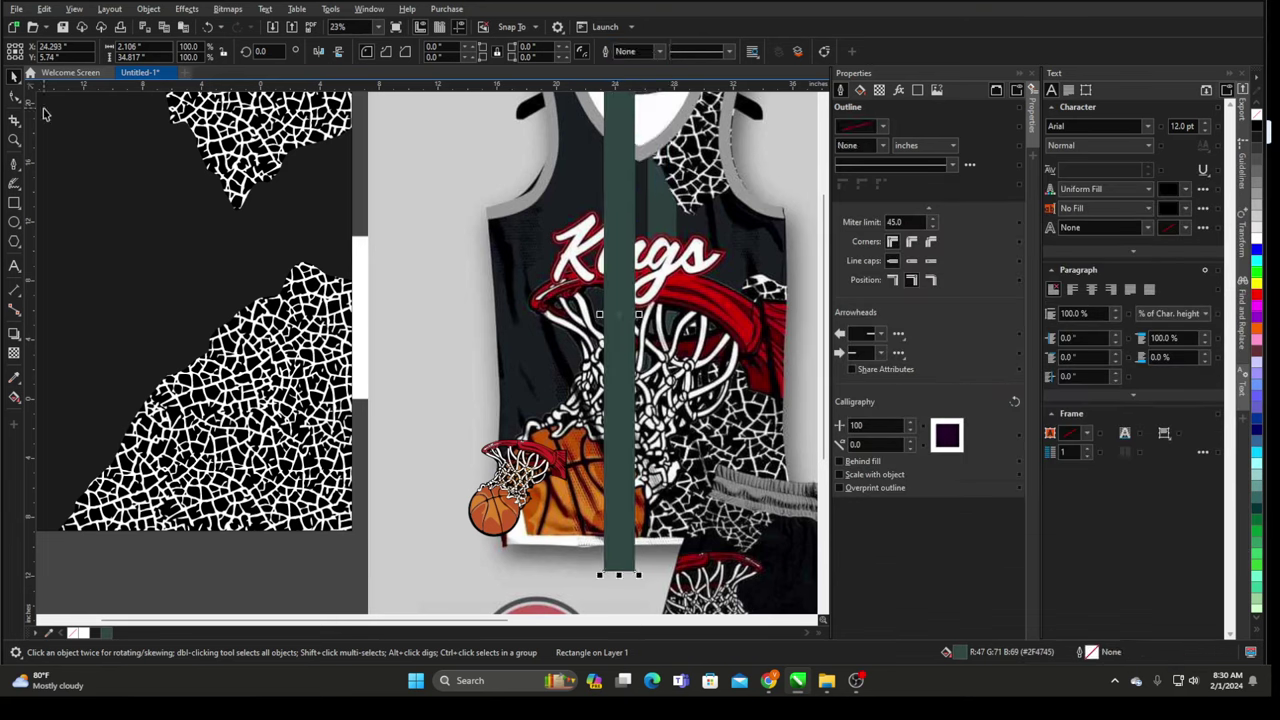
# - Duplicate the green stripe onto the second green stripe of the front jersey, leaving a narrow gap between the two
pyautogui.scroll(-2, 325, 238)
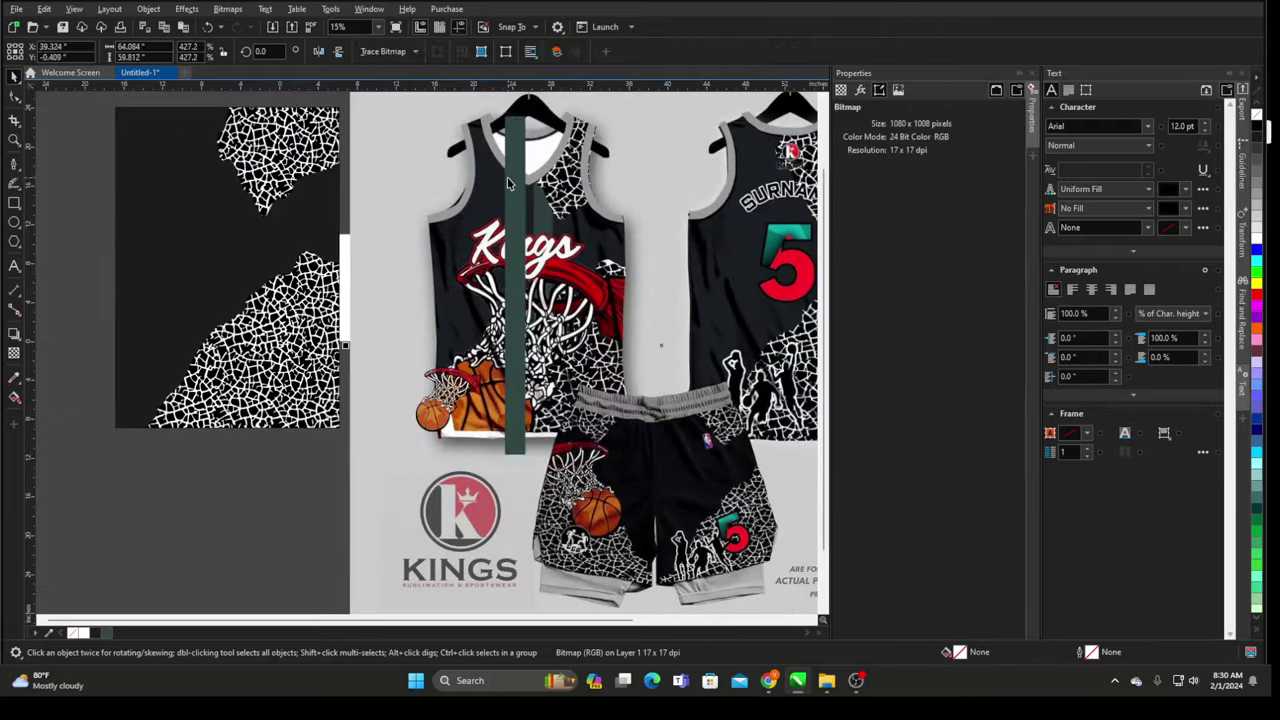
pyautogui.scroll(1, 509, 180)
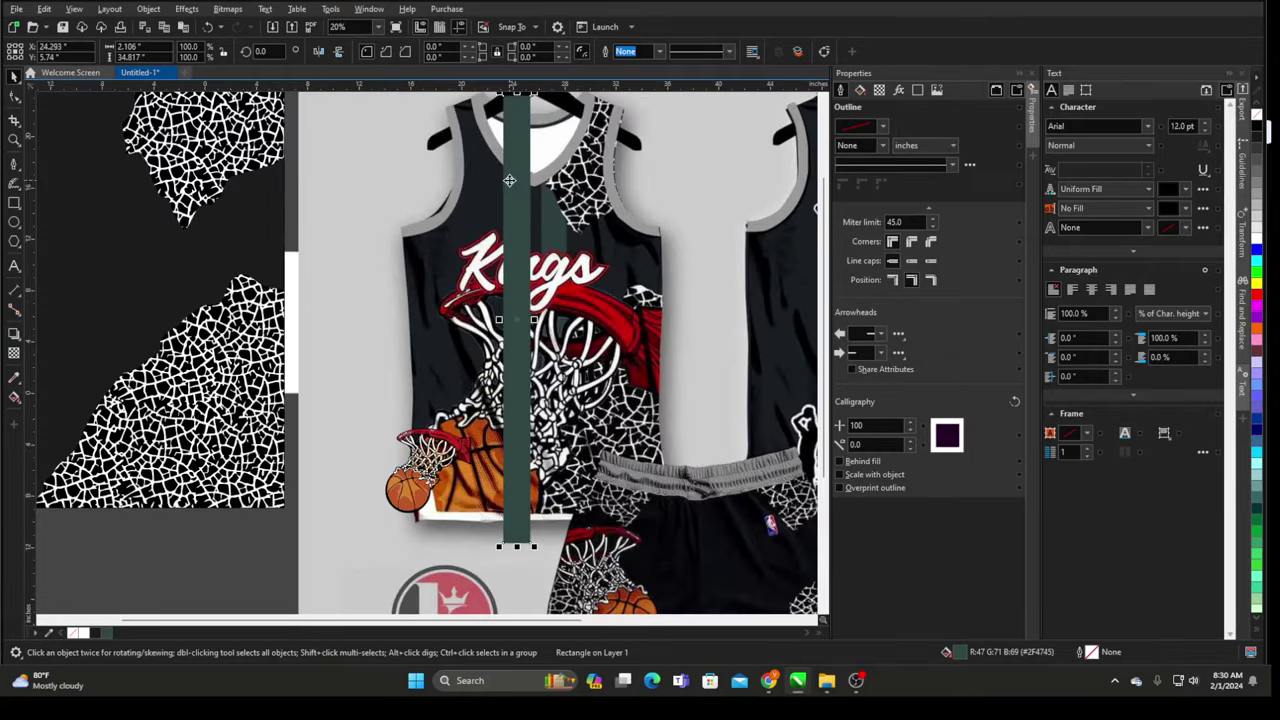
pyautogui.scroll(2, 541, 192)
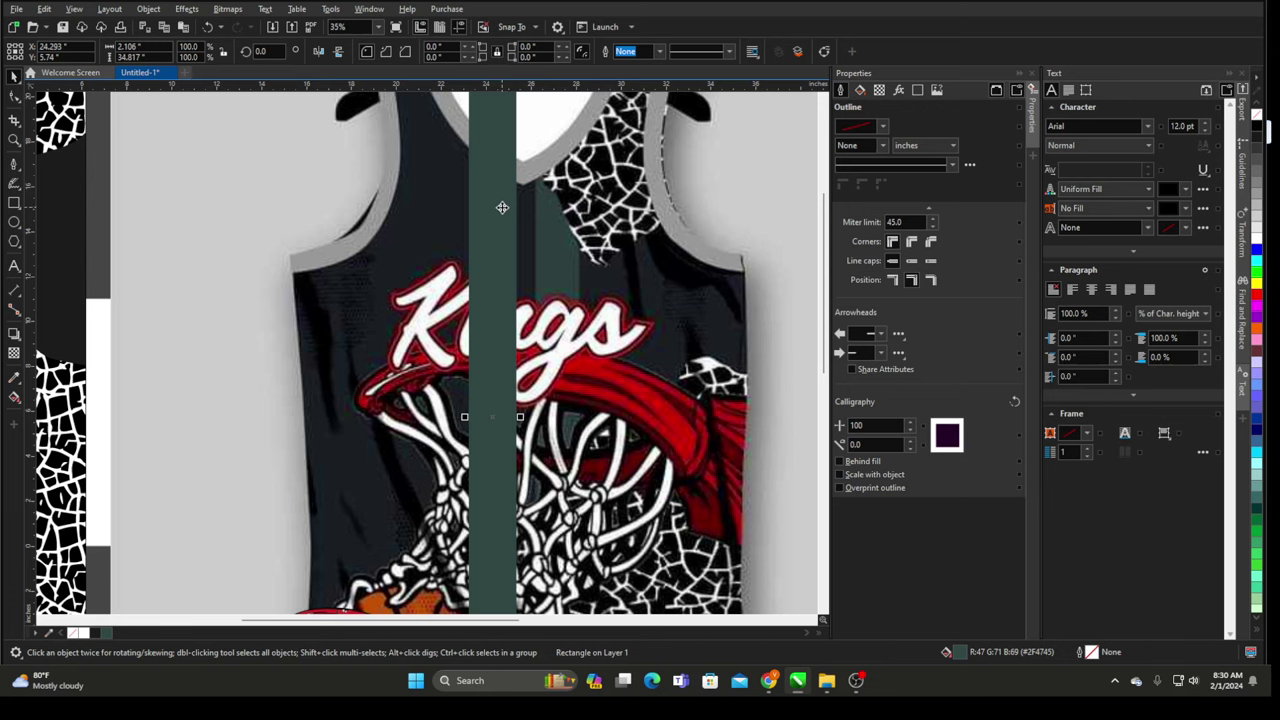
pyautogui.moveTo(502, 207); pyautogui.dragTo(575, 227)
# - Move both green stripes together from the mockup to the empty area beside the outer edge of the crack-pattern panel
pyautogui.keyDown('shift'); pyautogui.click(502, 239); pyautogui.keyUp('shift')
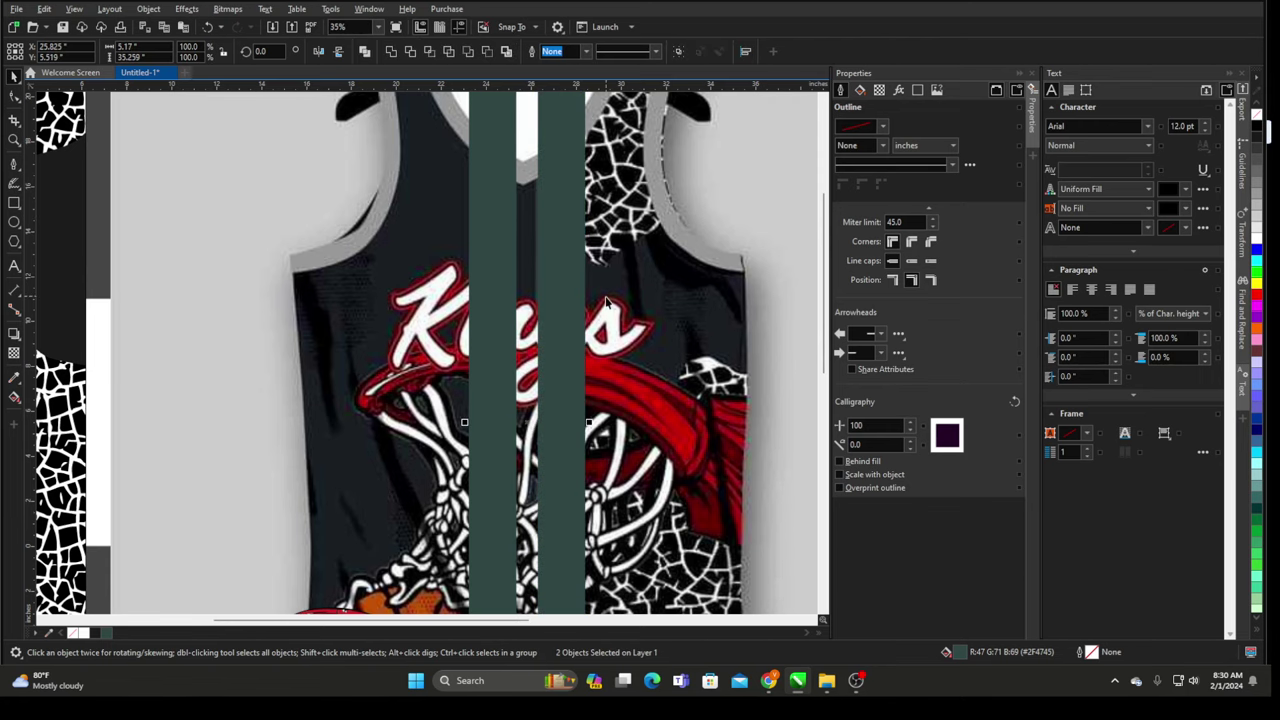
pyautogui.scroll(-4, 502, 239)
pyautogui.moveTo(623, 270); pyautogui.dragTo(151, 294)
pyautogui.scroll(-1, 151, 294)
pyautogui.scroll(4, 306, 208)
pyautogui.scroll(4, 395, 180)
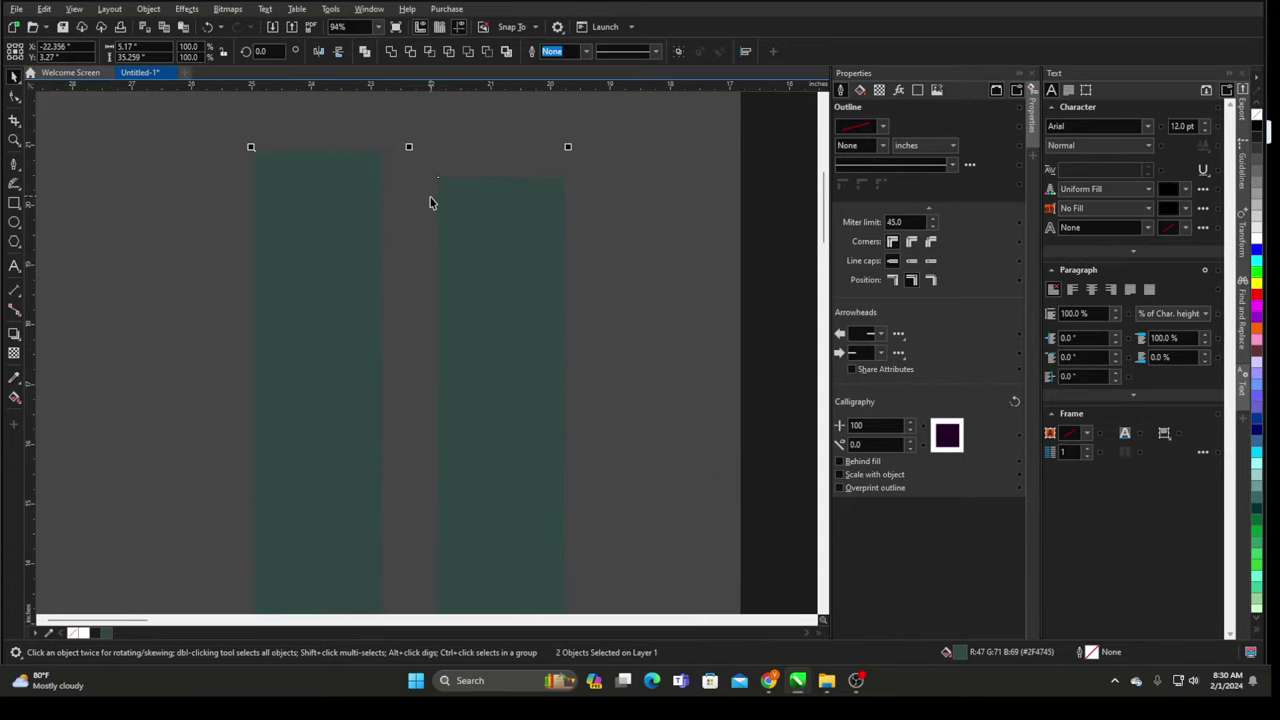
# - Align the top edges of the two green stripes
pyautogui.scroll(-4, 454, 140)
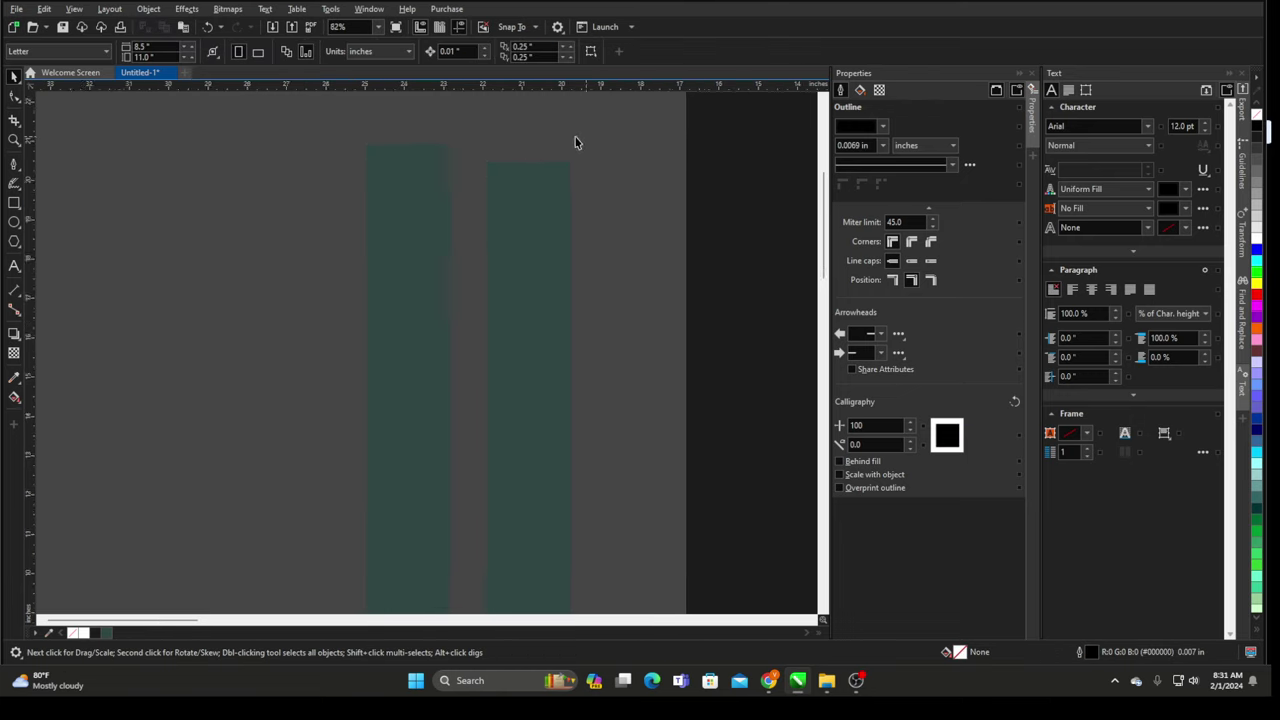
pyautogui.click(378, 134)
pyautogui.scroll(-2, 364, 122)
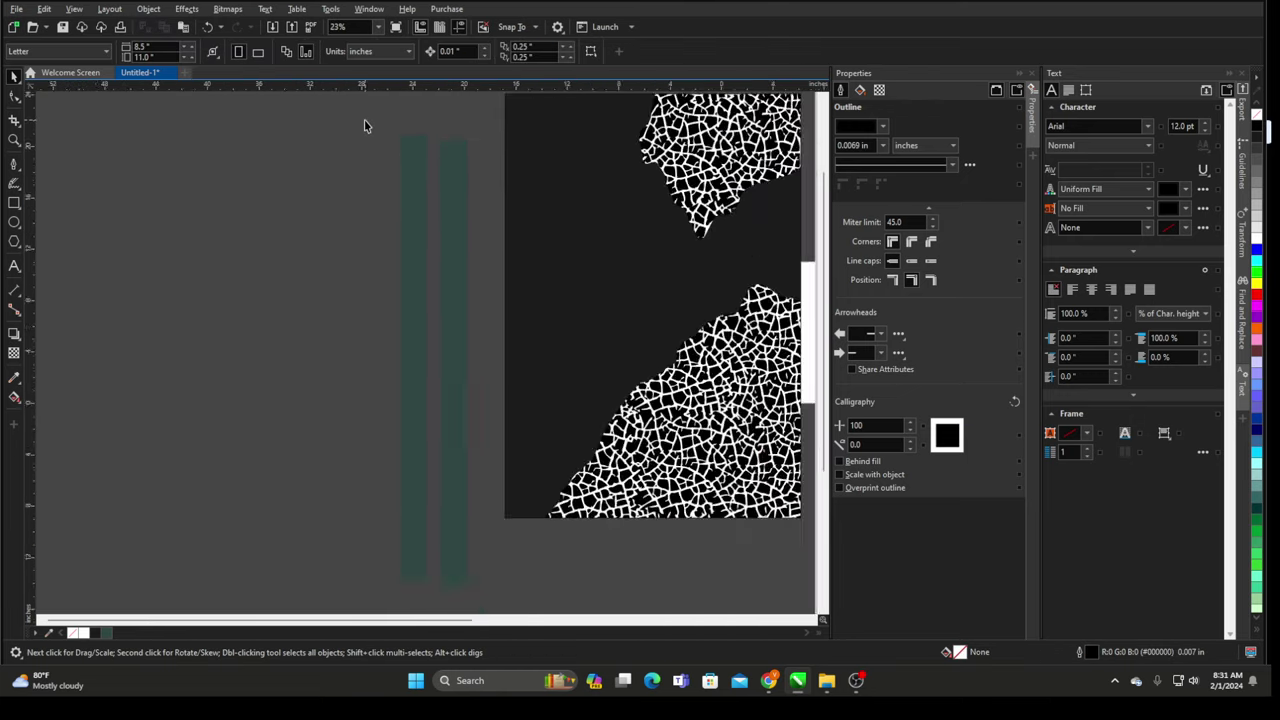
pyautogui.moveTo(340, 116); pyautogui.dragTo(470, 450)
pyautogui.scroll(5, 405, 125)
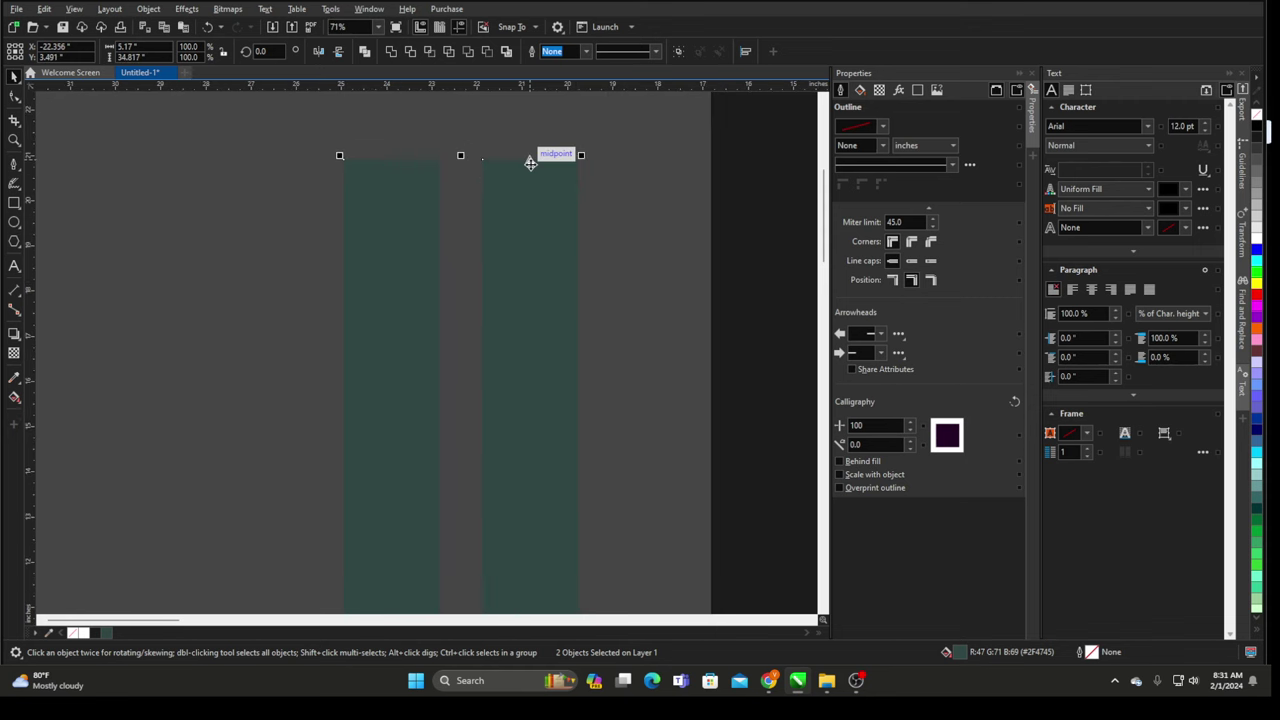
pyautogui.scroll(1, 496, 175)
pyautogui.scroll(-2, 398, 196)
pyautogui.click(284, 172)
pyautogui.scroll(-1, 341, 157)
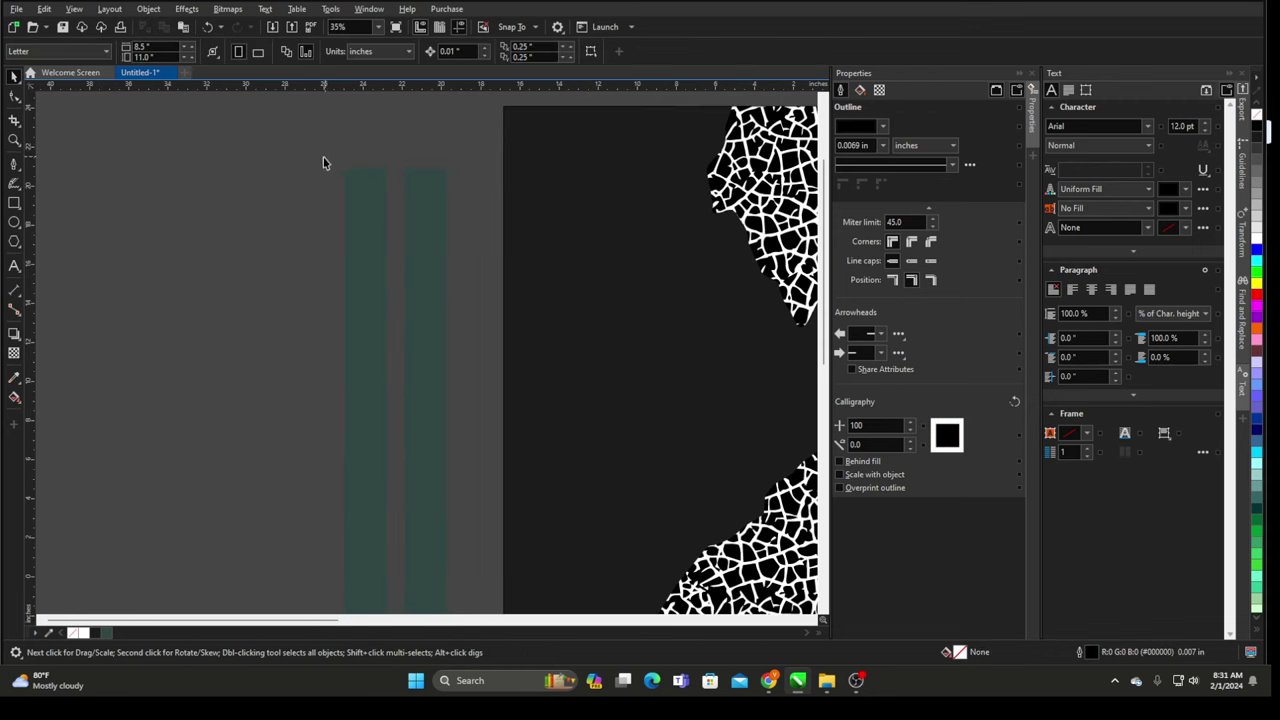
# - Group the two green stripes beside the panel into one object
pyautogui.scroll(-1, 279, 153)
pyautogui.scroll(-1, 258, 141)
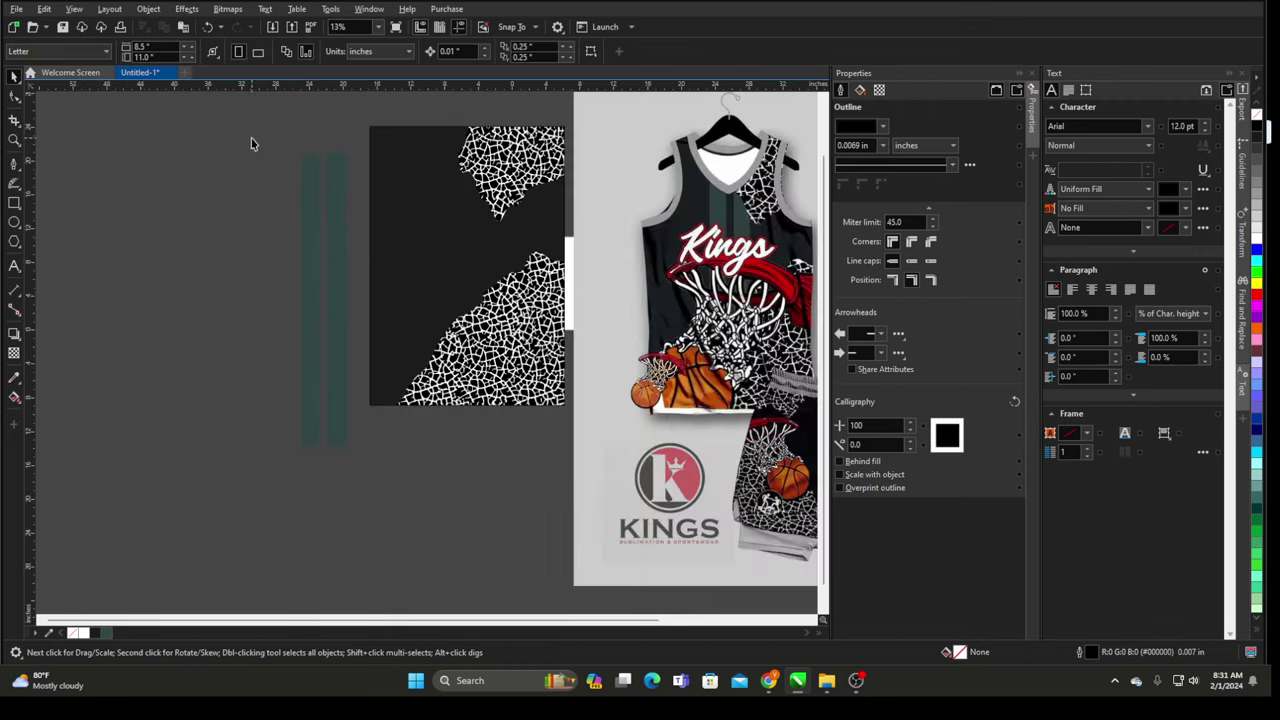
pyautogui.moveTo(251, 140); pyautogui.dragTo(374, 464)
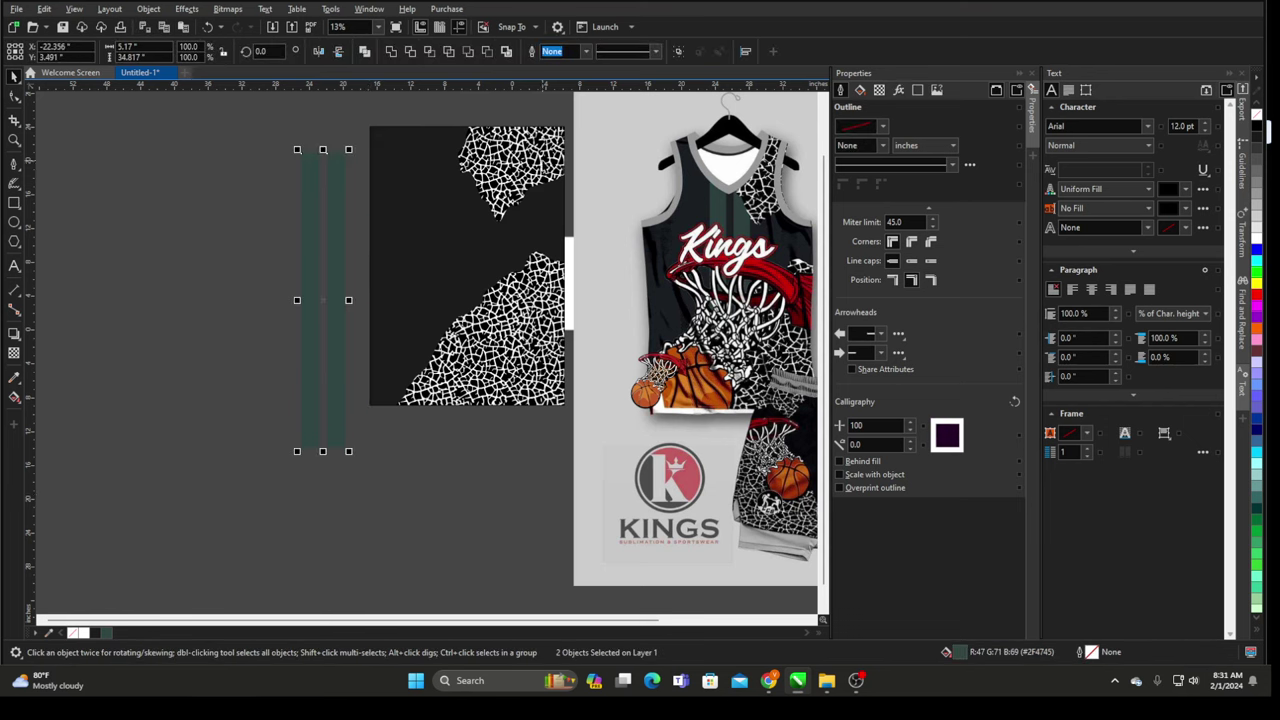
pyautogui.hotkey('ctrl', 'g')
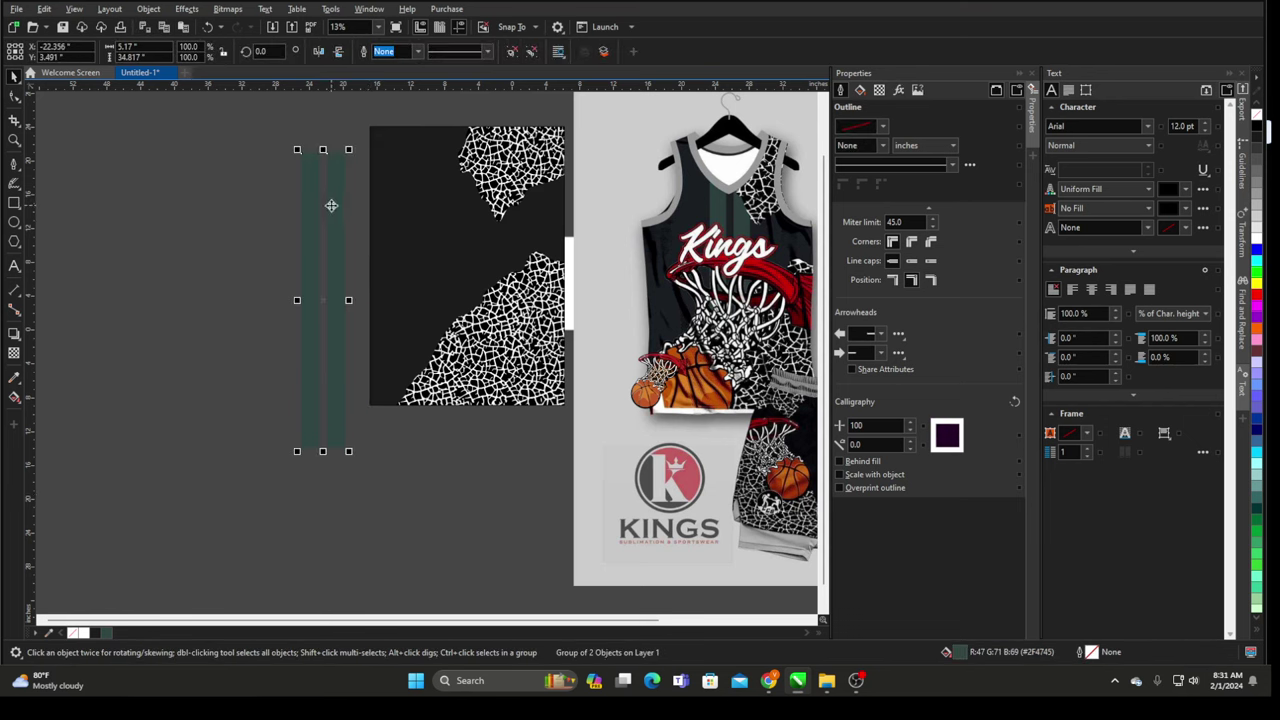
# - Move the green stripe group onto the crack-pattern panel and center it horizontally on the panel
pyautogui.moveTo(331, 205); pyautogui.dragTo(387, 178)
pyautogui.scroll(2, 290, 205)
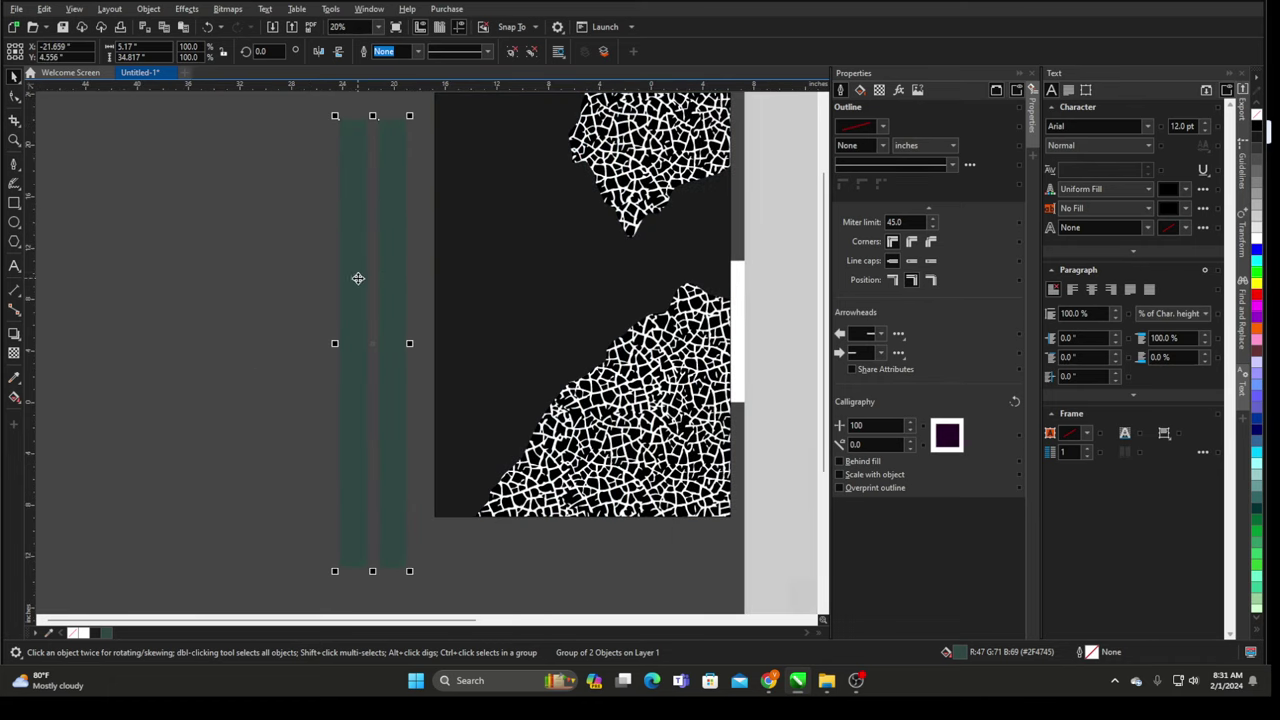
pyautogui.moveTo(400, 254); pyautogui.dragTo(540, 266)
pyautogui.scroll(-2, 346, 295)
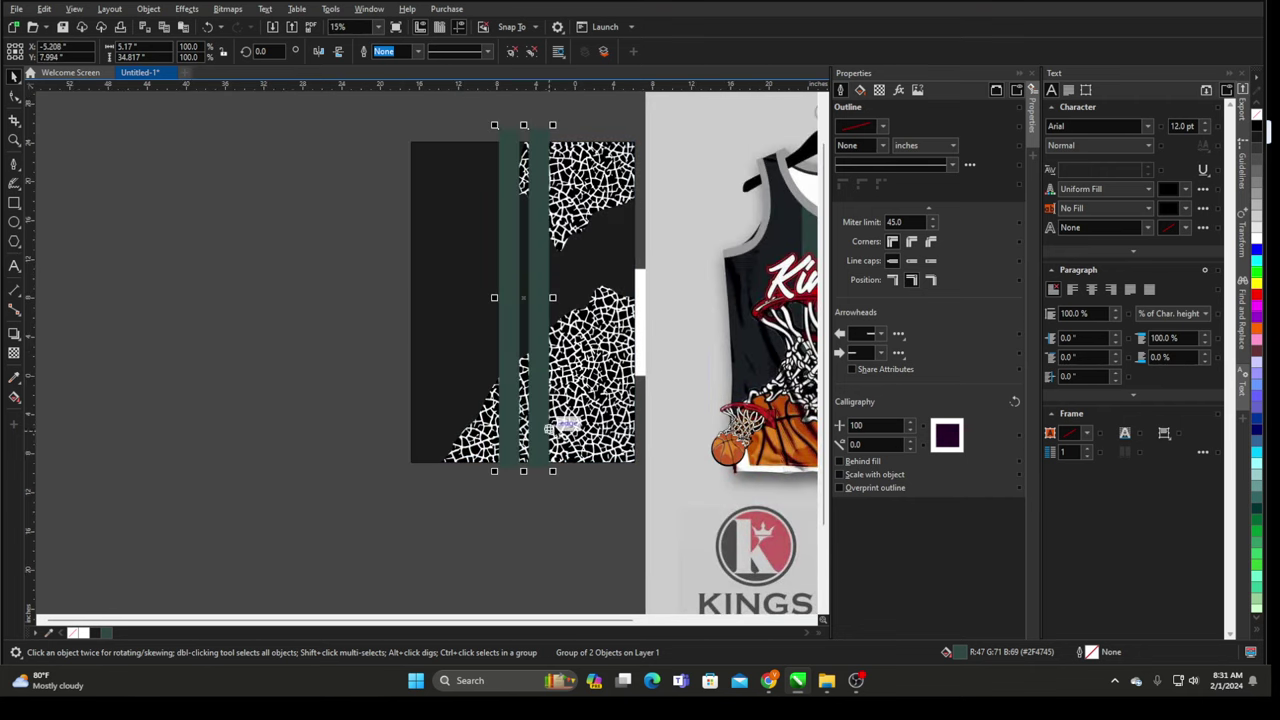
pyautogui.keyDown('shift'); pyautogui.click(588, 268); pyautogui.keyUp('shift')
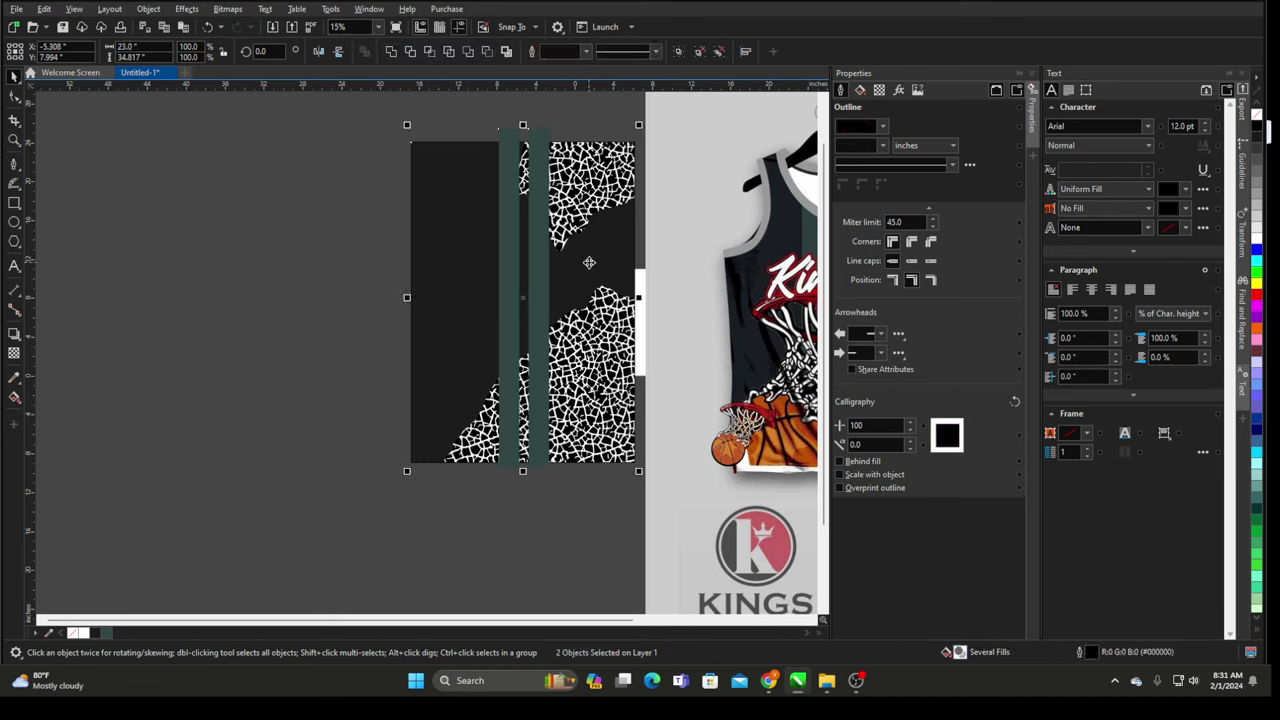
pyautogui.press('c')
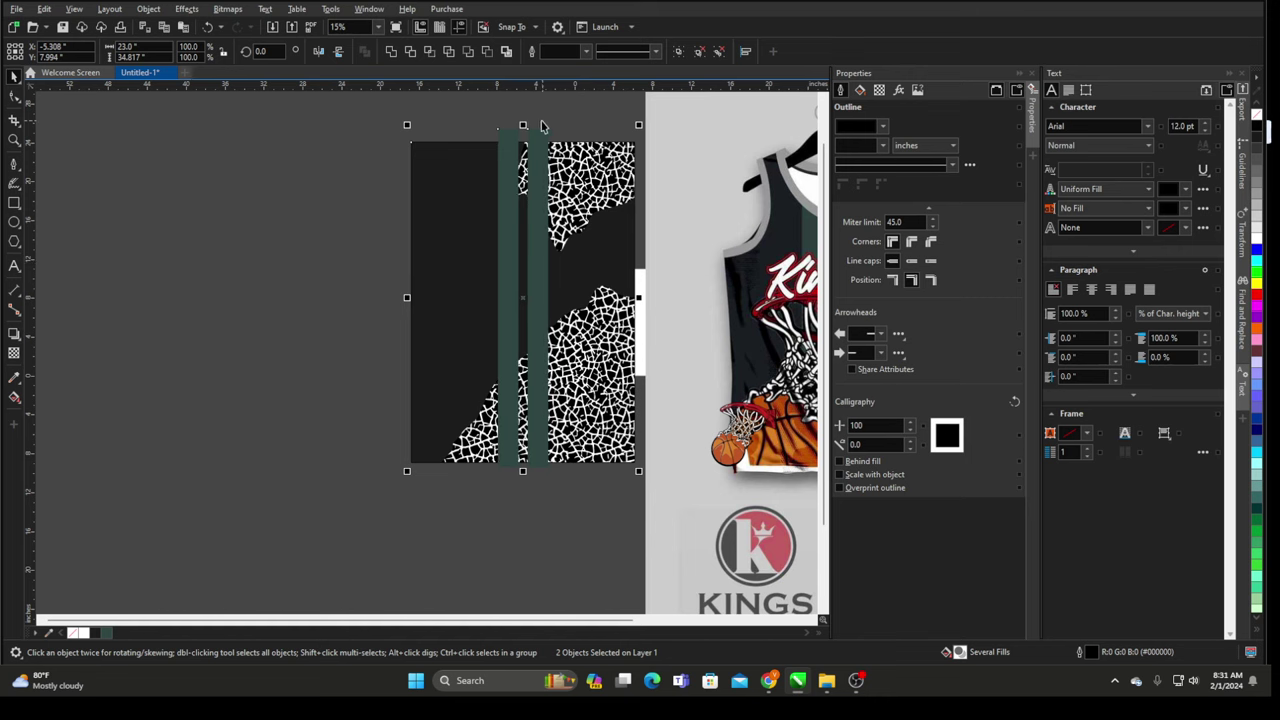
pyautogui.scroll(2, 545, 128)
pyautogui.click(146, 217)
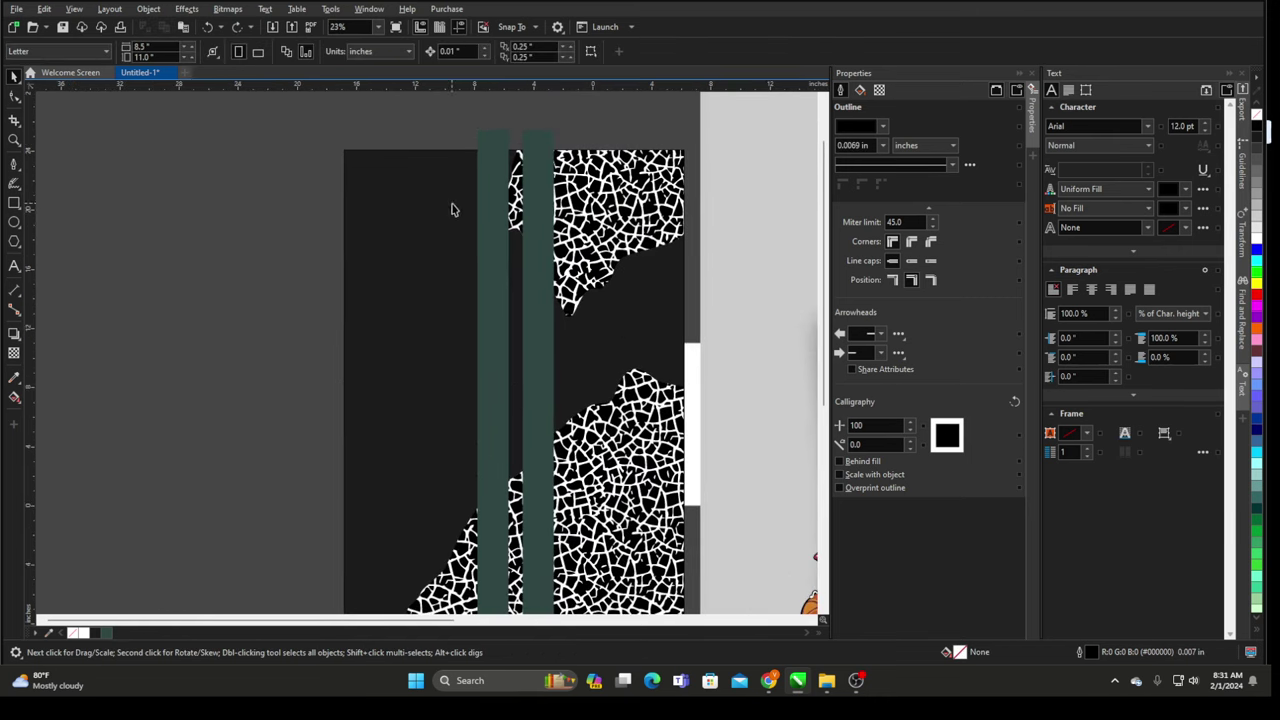
# - Shift the stripe group toward the panel's outer side, and center it again on the 23 × 33 inch panel
pyautogui.moveTo(490, 190); pyautogui.dragTo(396, 191)
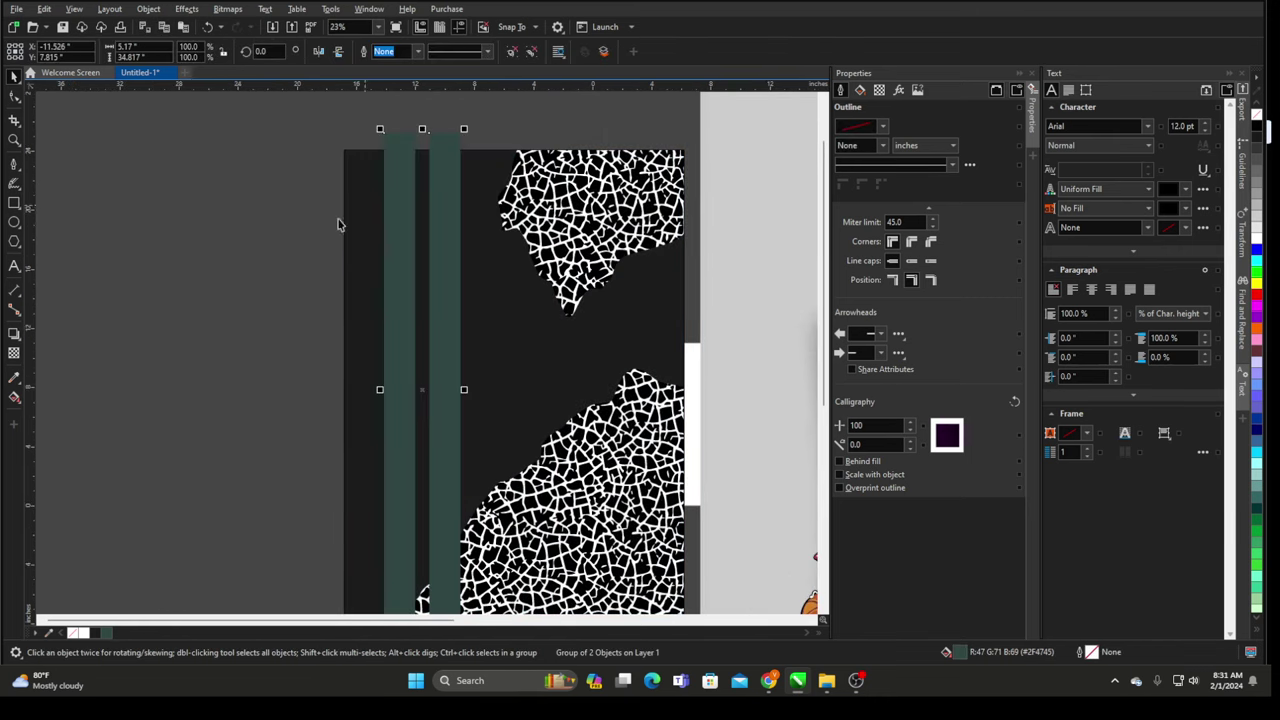
pyautogui.scroll(1, 470, 229)
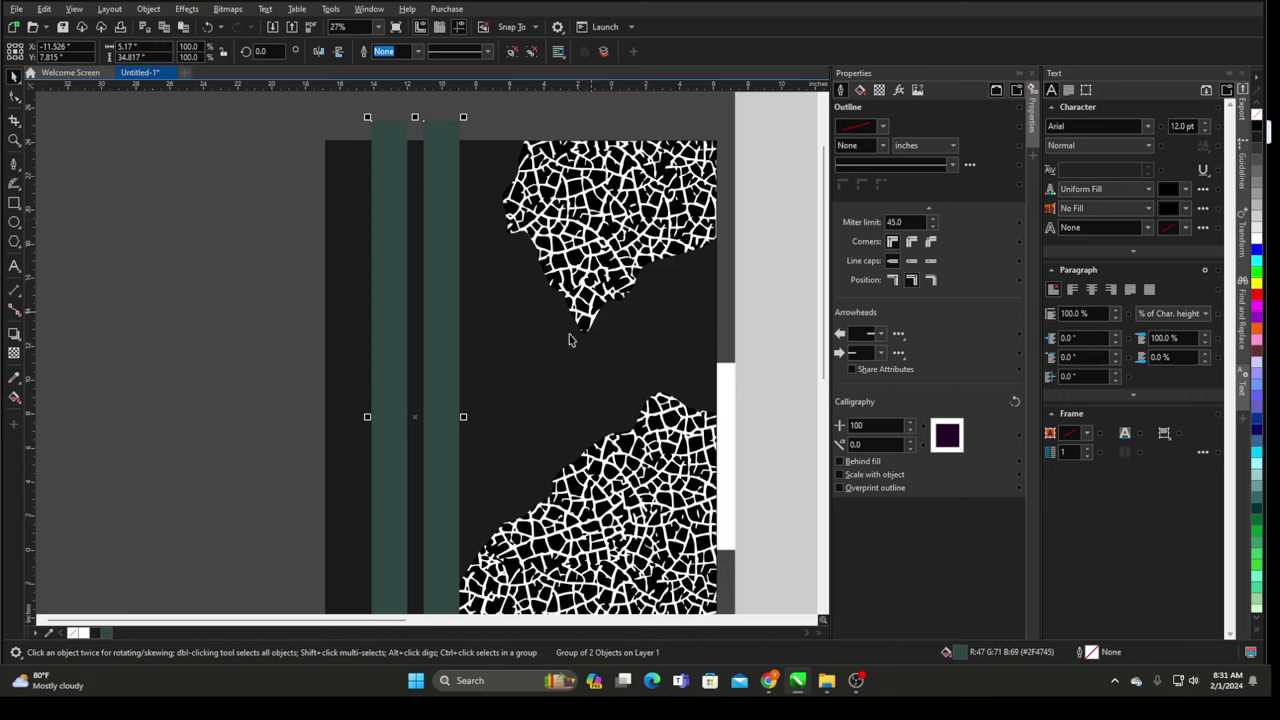
pyautogui.keyDown('shift'); pyautogui.click(634, 322); pyautogui.keyUp('shift')
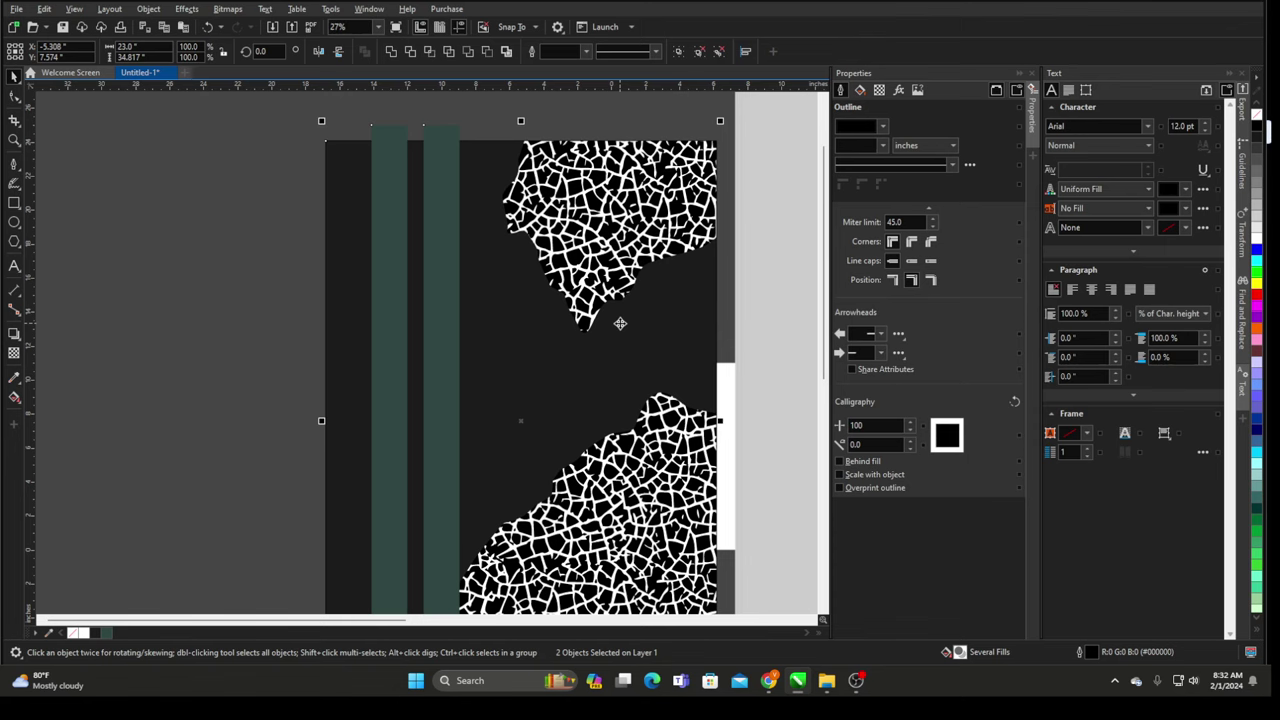
pyautogui.press('c')
pyautogui.scroll(-1, 580, 246)
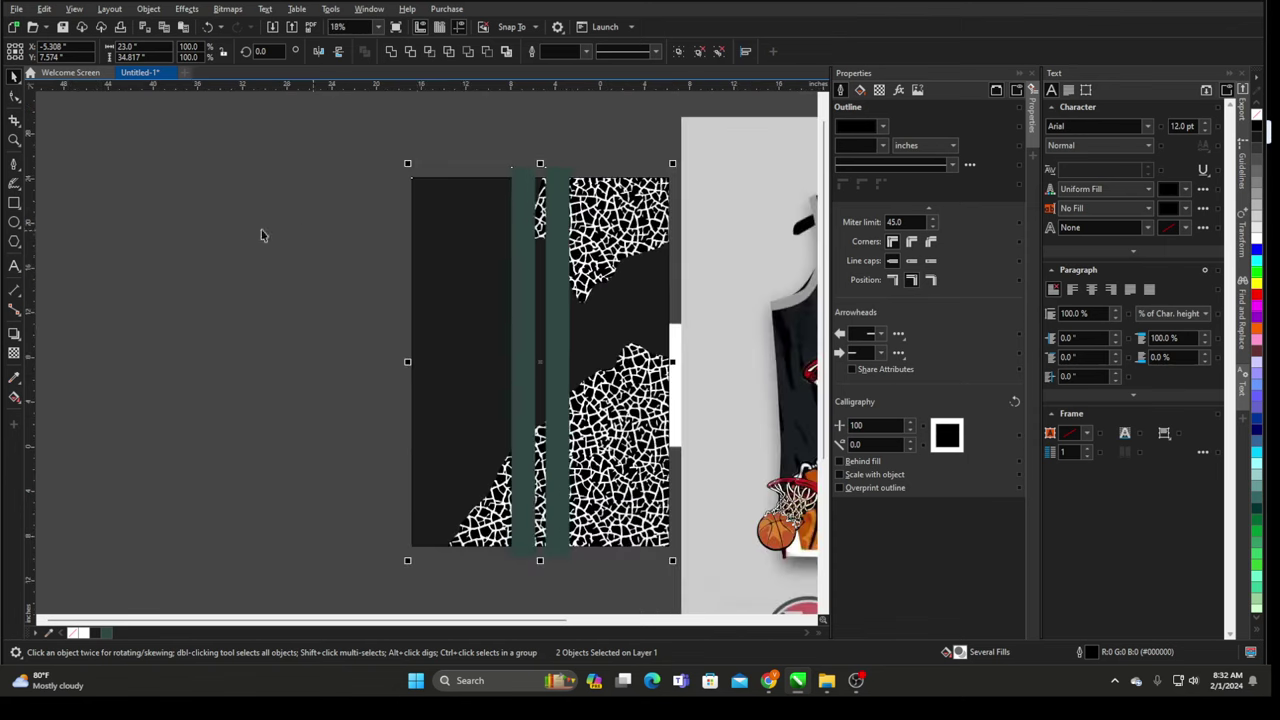
pyautogui.scroll(-1, 282, 225)
pyautogui.click(307, 233)
pyautogui.scroll(-1, 307, 233)
pyautogui.scroll(1, 305, 305)
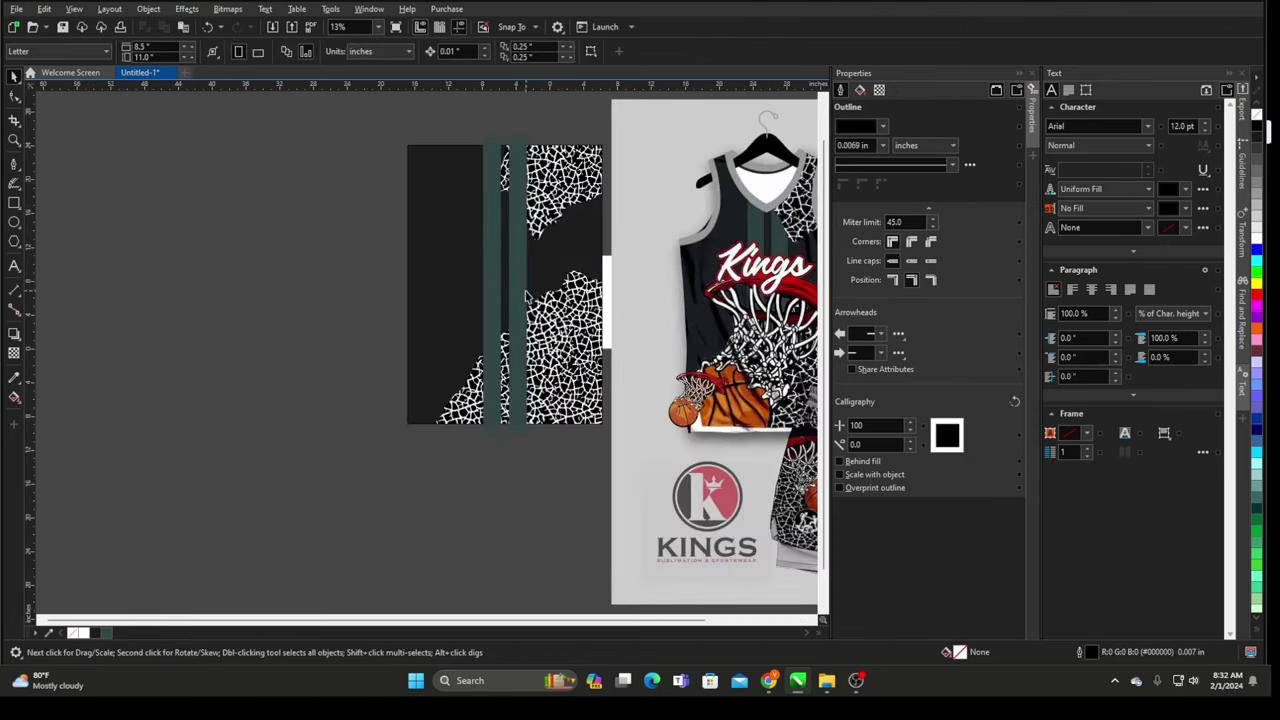
# - PowerClip the green stripe group inside the crack-pattern panel rectangle
pyautogui.scroll(1, 379, 222)
pyautogui.rightClick(378, 222)
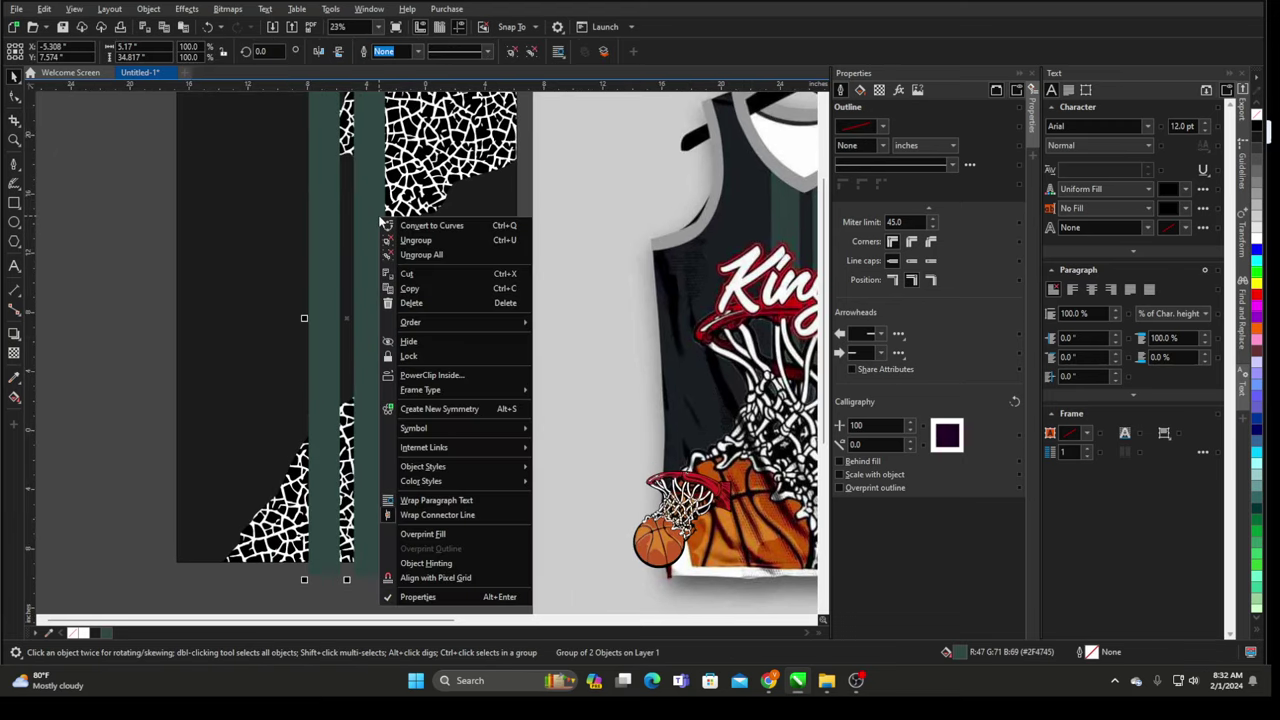
pyautogui.click(420, 376)
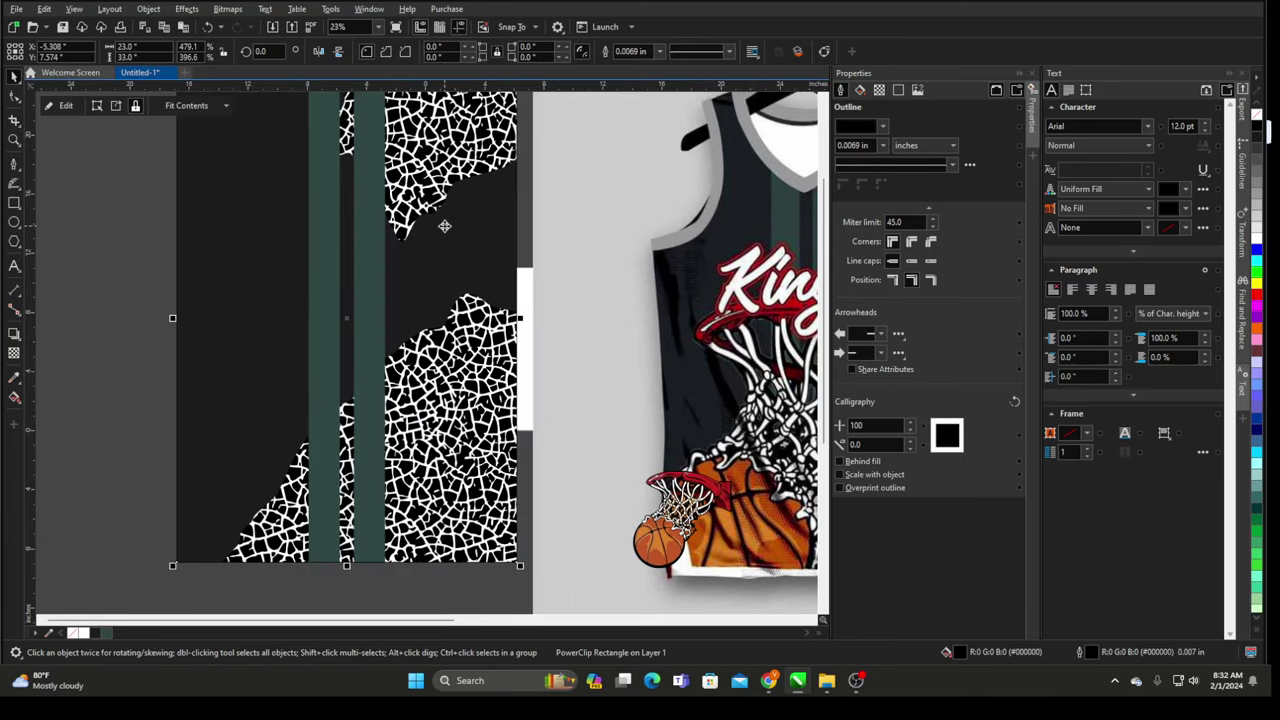
# - Open the panel's PowerClip contents and PowerClip the green stripe group inside the dark color area there
pyautogui.rightClick(446, 229)
pyautogui.click(468, 240)
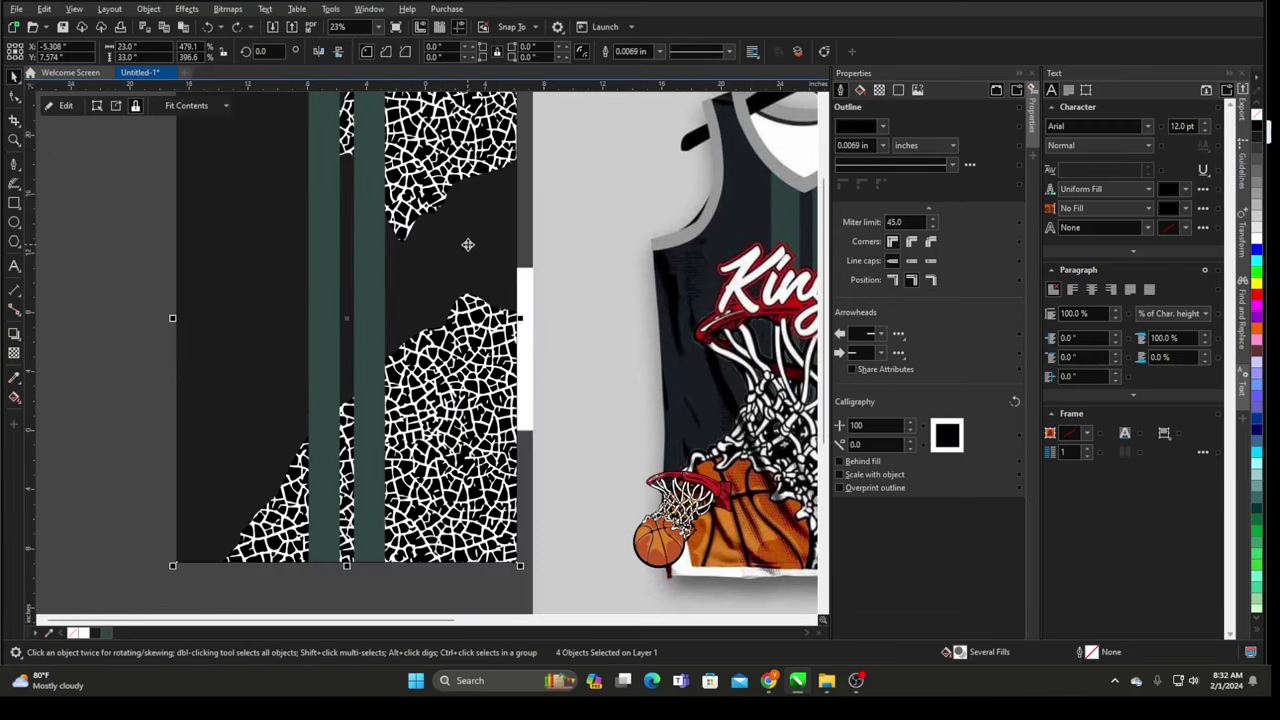
pyautogui.rightClick(468, 244)
pyautogui.click(495, 265)
pyautogui.scroll(-1, 176, 262)
pyautogui.scroll(4, 423, 246)
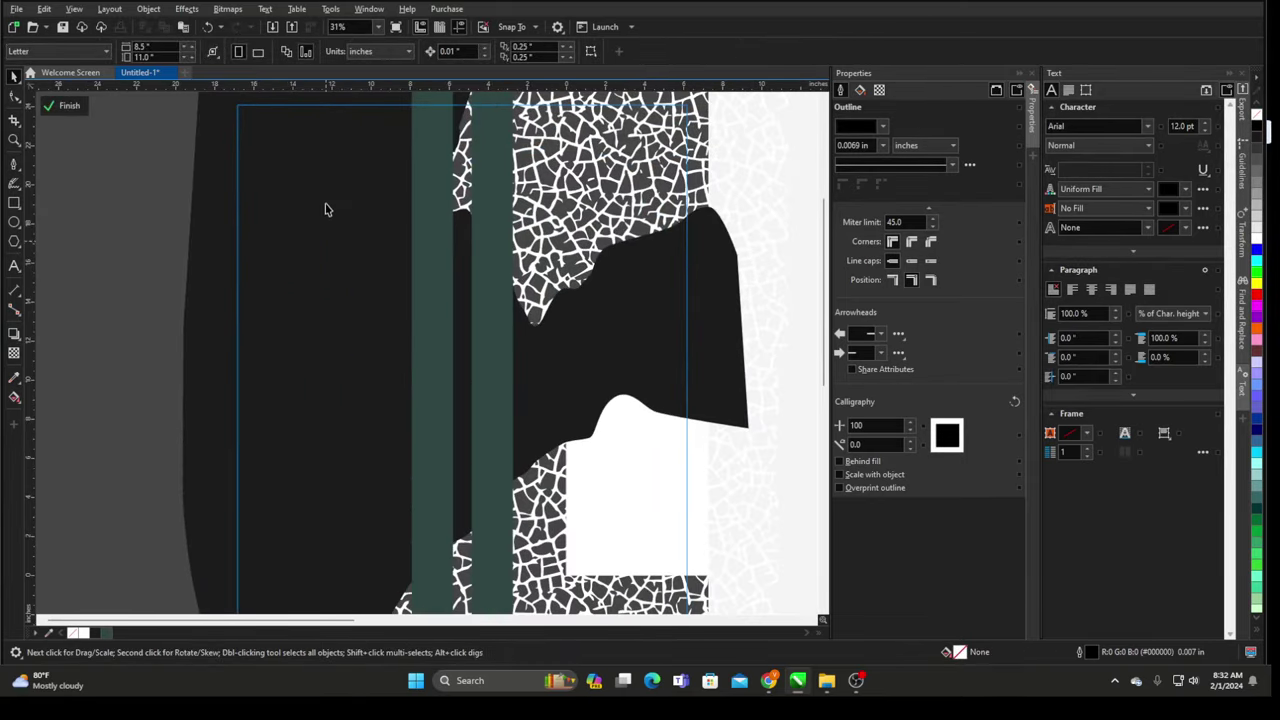
pyautogui.click(485, 341)
pyautogui.rightClick(486, 340)
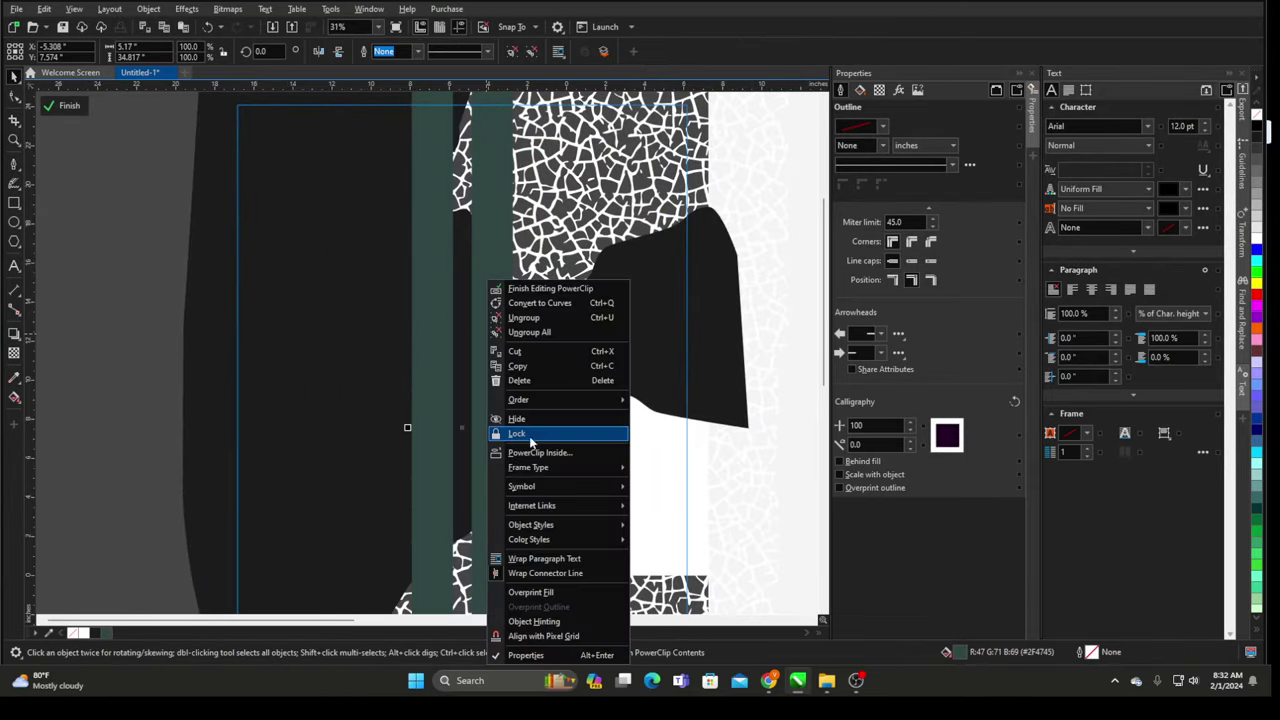
pyautogui.click(281, 302)
pyautogui.click(426, 303)
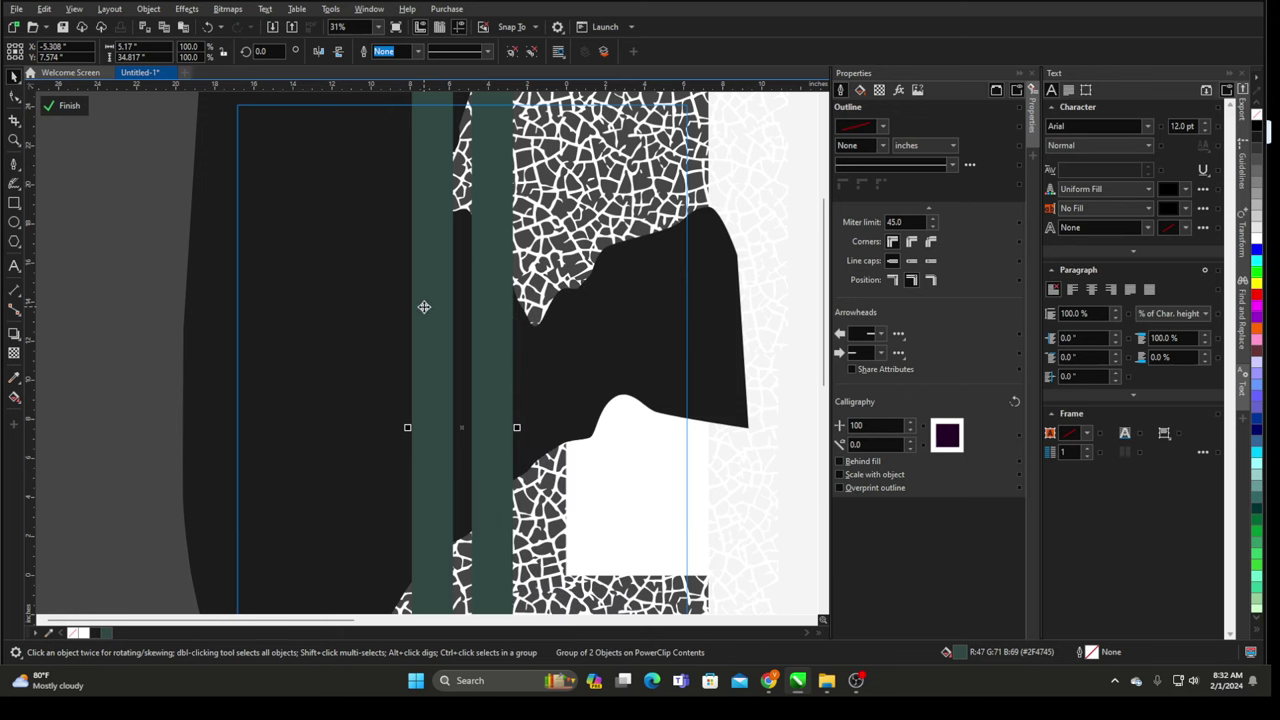
pyautogui.rightClick(424, 310)
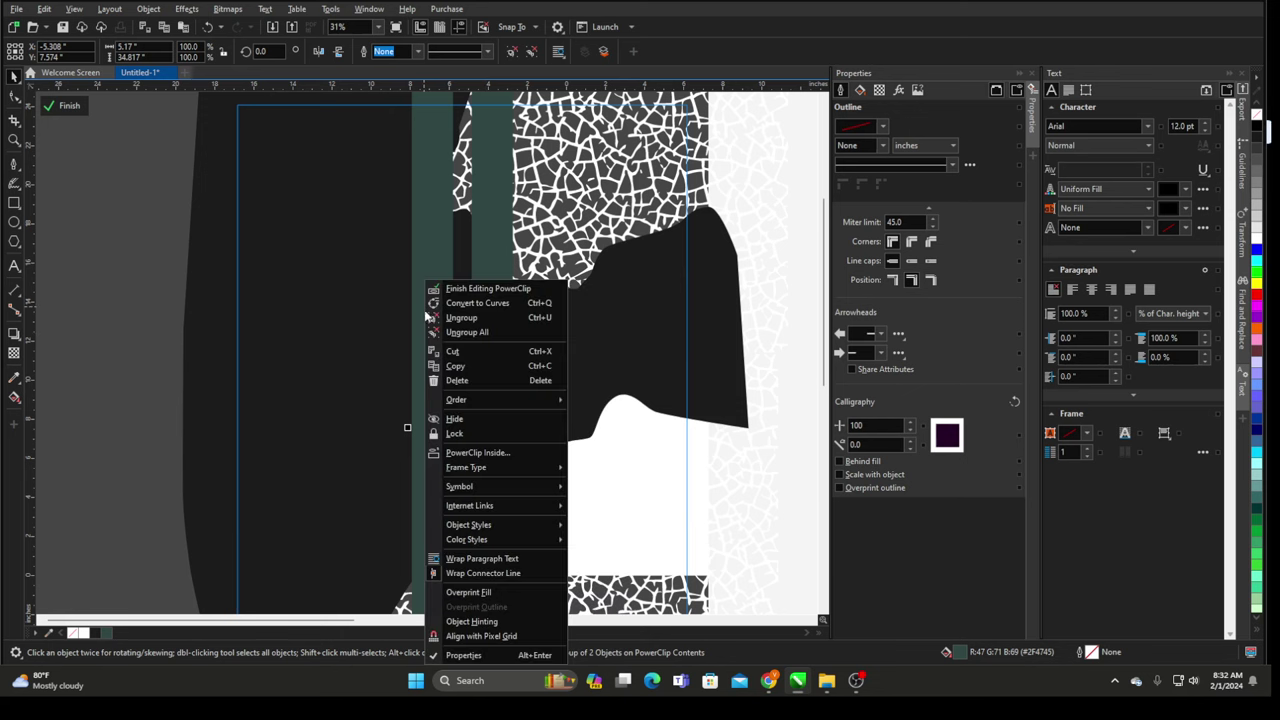
pyautogui.click(453, 454)
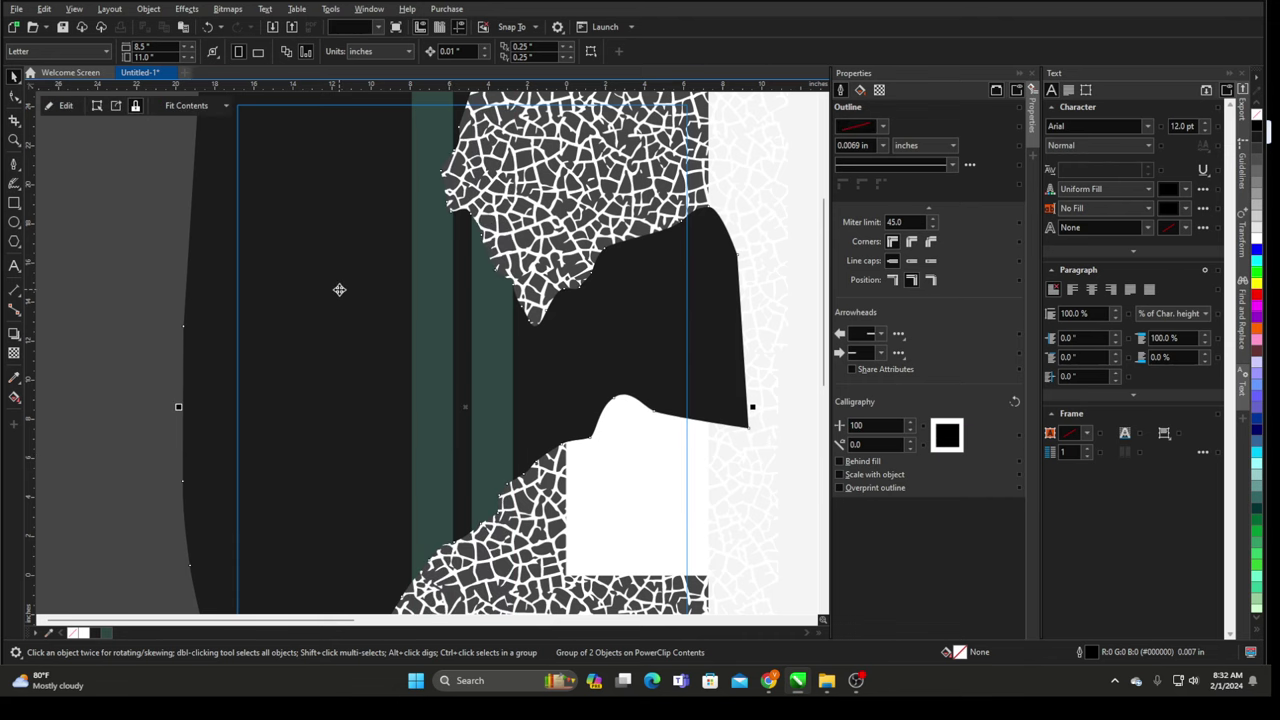
# - Finish editing the panel's PowerClip and deselect the panel
pyautogui.scroll(-4, 437, 346)
pyautogui.rightClick(179, 260)
pyautogui.click(243, 269)
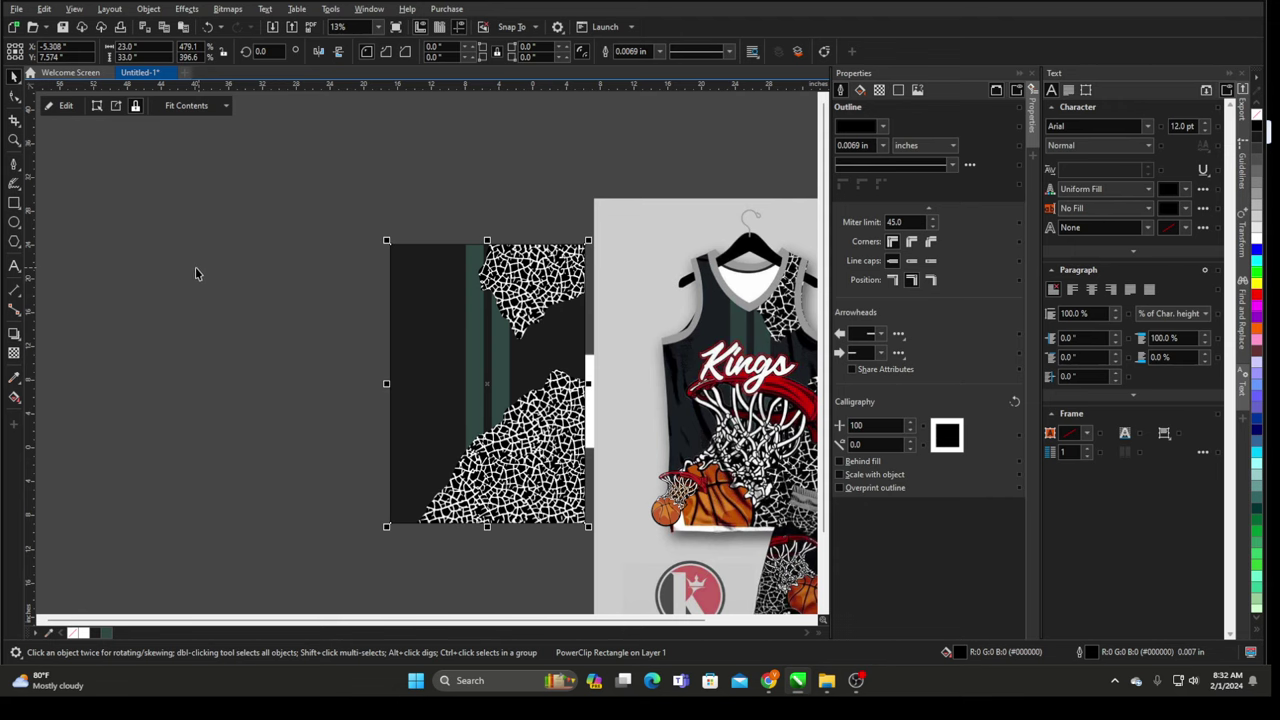
pyautogui.click(195, 267)
pyautogui.scroll(-1, 143, 353)
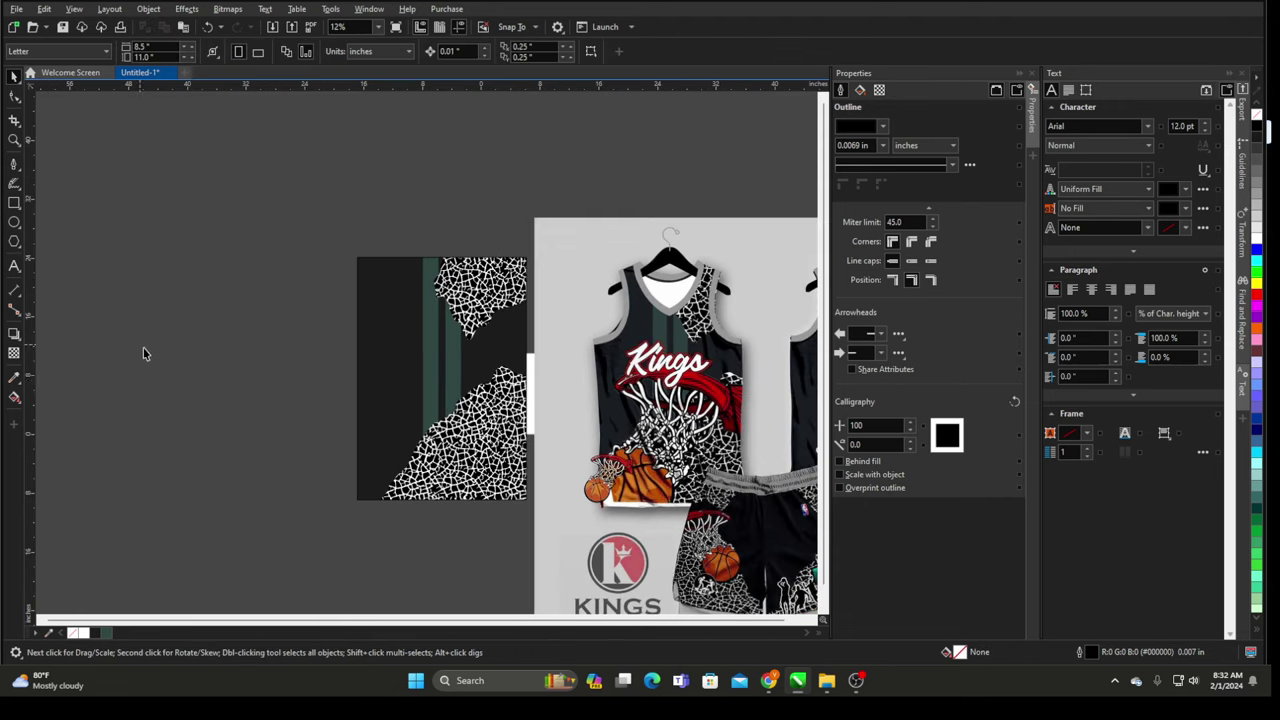
# - Move the small hoop and basketball clipart onto the hoop artwork of the front jersey mockup
pyautogui.moveTo(412, 385); pyautogui.dragTo(408, 368)
pyautogui.moveTo(623, 473); pyautogui.dragTo(666, 392)
pyautogui.scroll(1, 749, 435)
pyautogui.scroll(1, 618, 394)
pyautogui.scroll(-1, 125, 182)
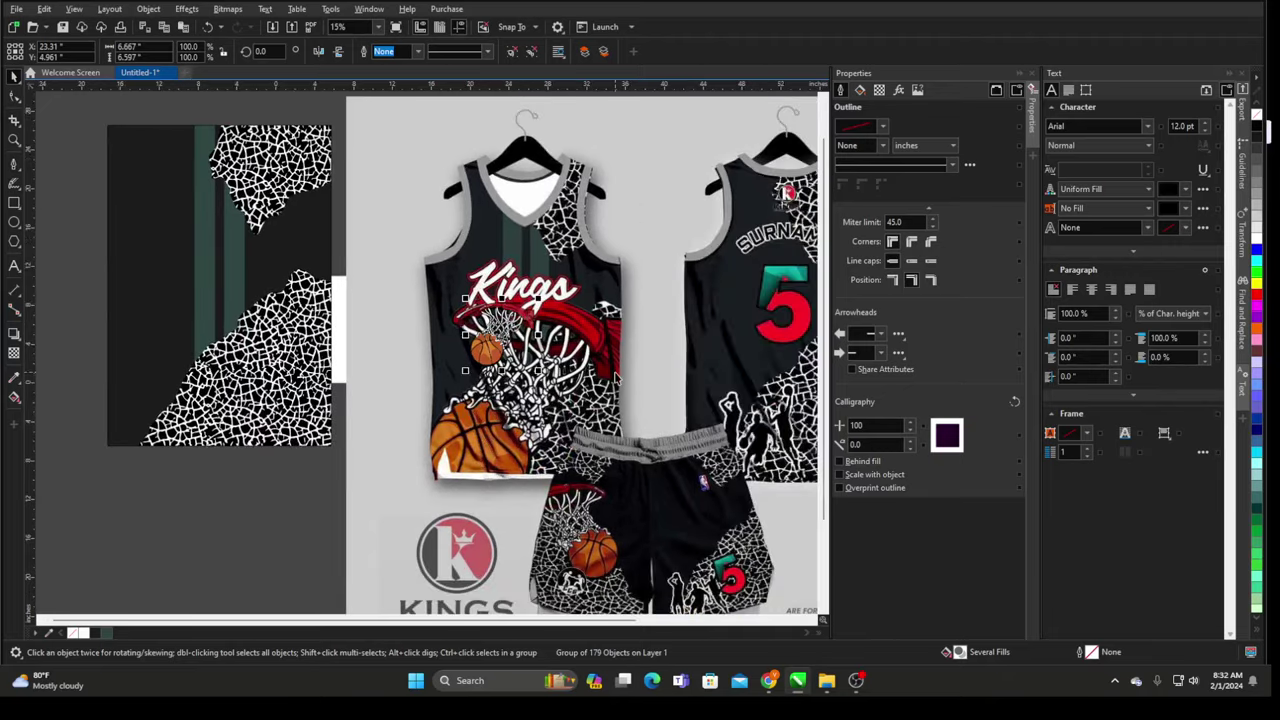
pyautogui.scroll(1, 605, 378)
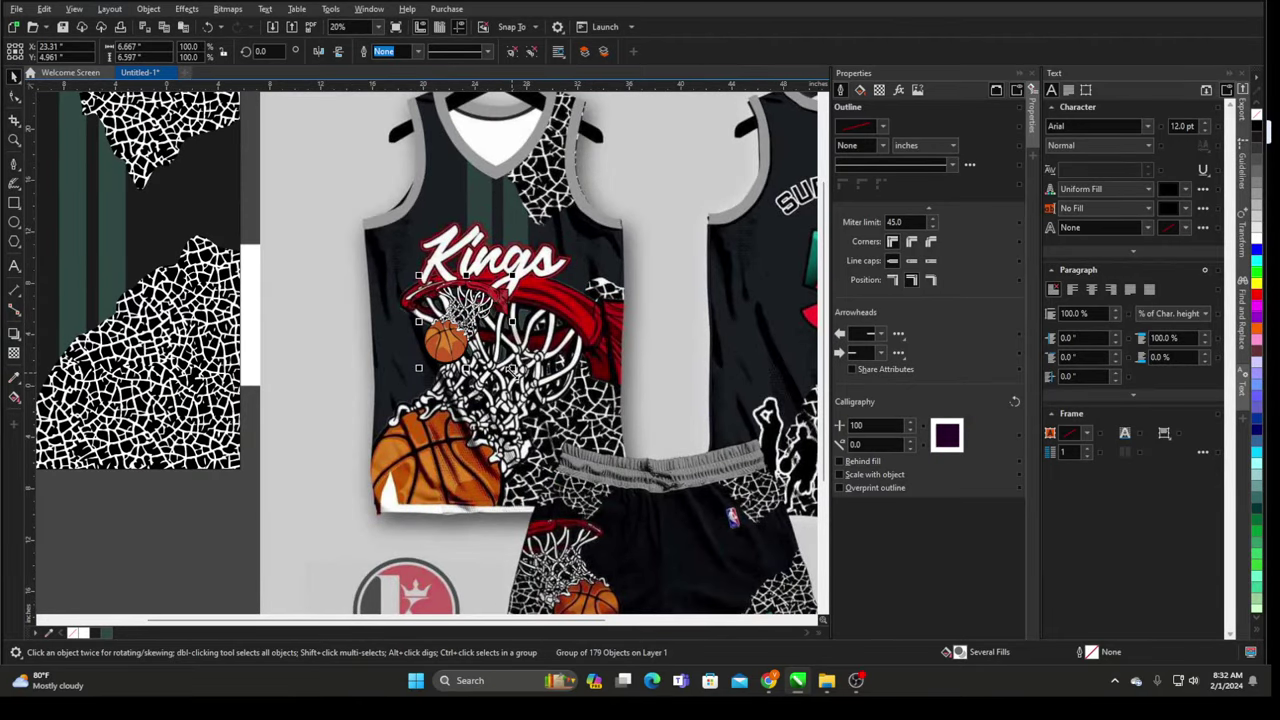
# - Enlarge the hoop clipart to about 21.9 × 21.7 inches and fit it over the front jersey's hoop
pyautogui.moveTo(512, 369); pyautogui.dragTo(699, 554)
pyautogui.moveTo(591, 319); pyautogui.dragTo(550, 318)
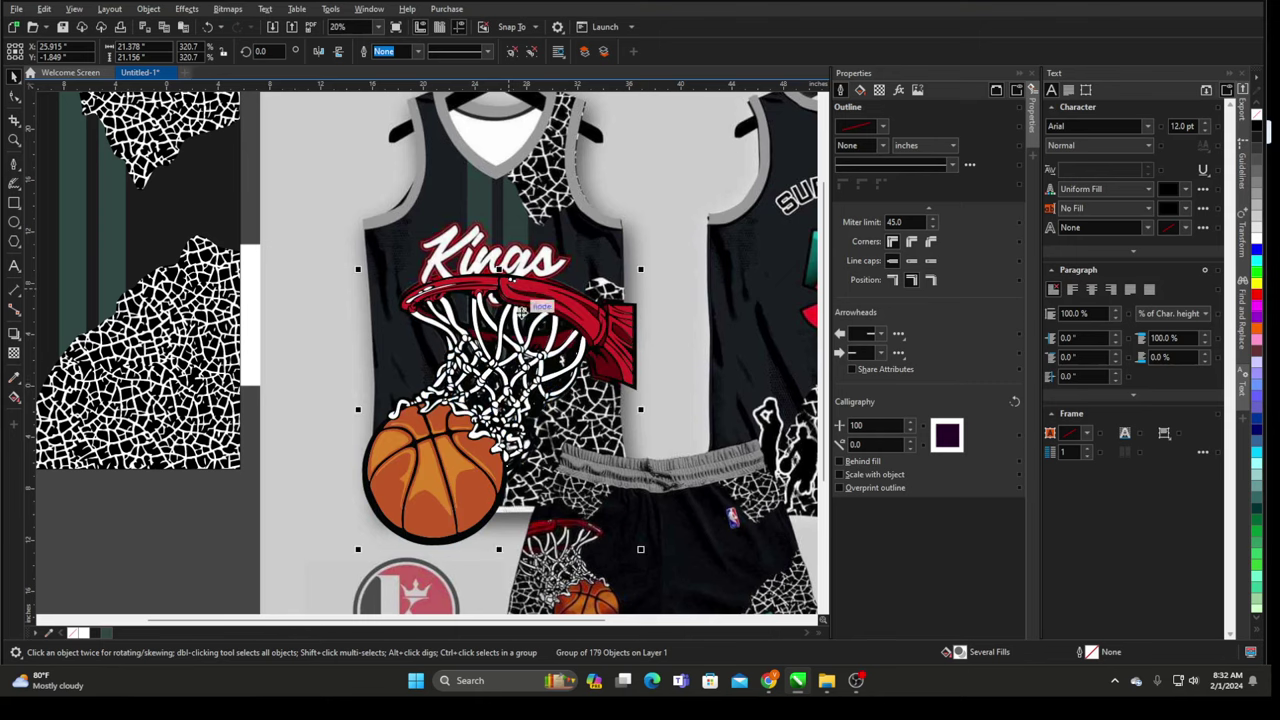
pyautogui.scroll(1, 521, 312)
pyautogui.scroll(-2, 543, 238)
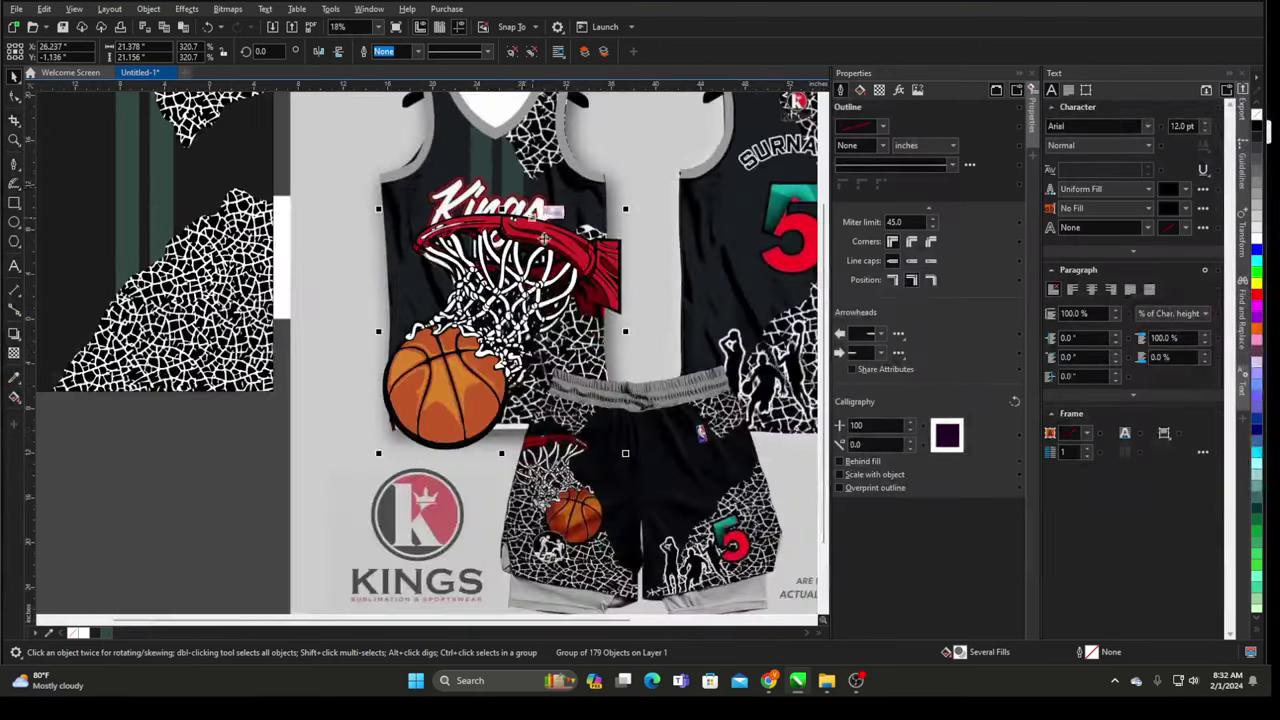
pyautogui.scroll(1, 607, 273)
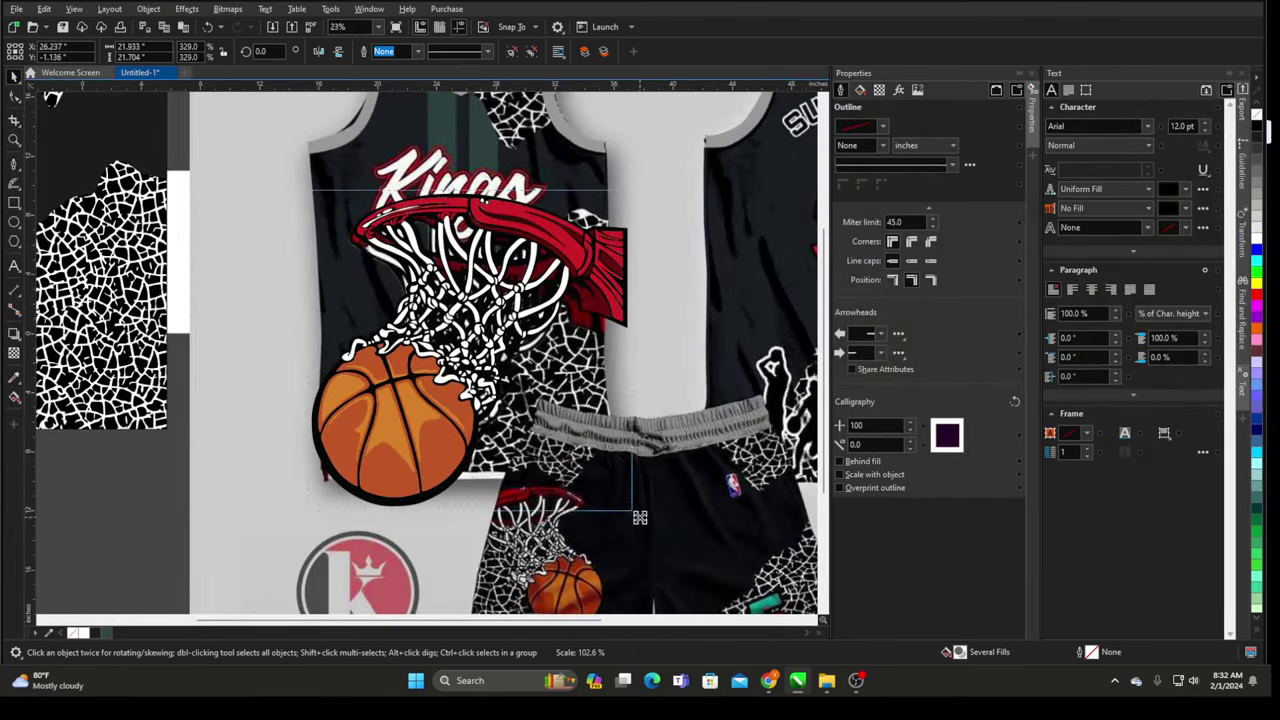
pyautogui.scroll(1, 484, 229)
pyautogui.moveTo(484, 229); pyautogui.dragTo(330, 204)
pyautogui.scroll(-3, 478, 228)
pyautogui.hotkey('ctrl', 'z')
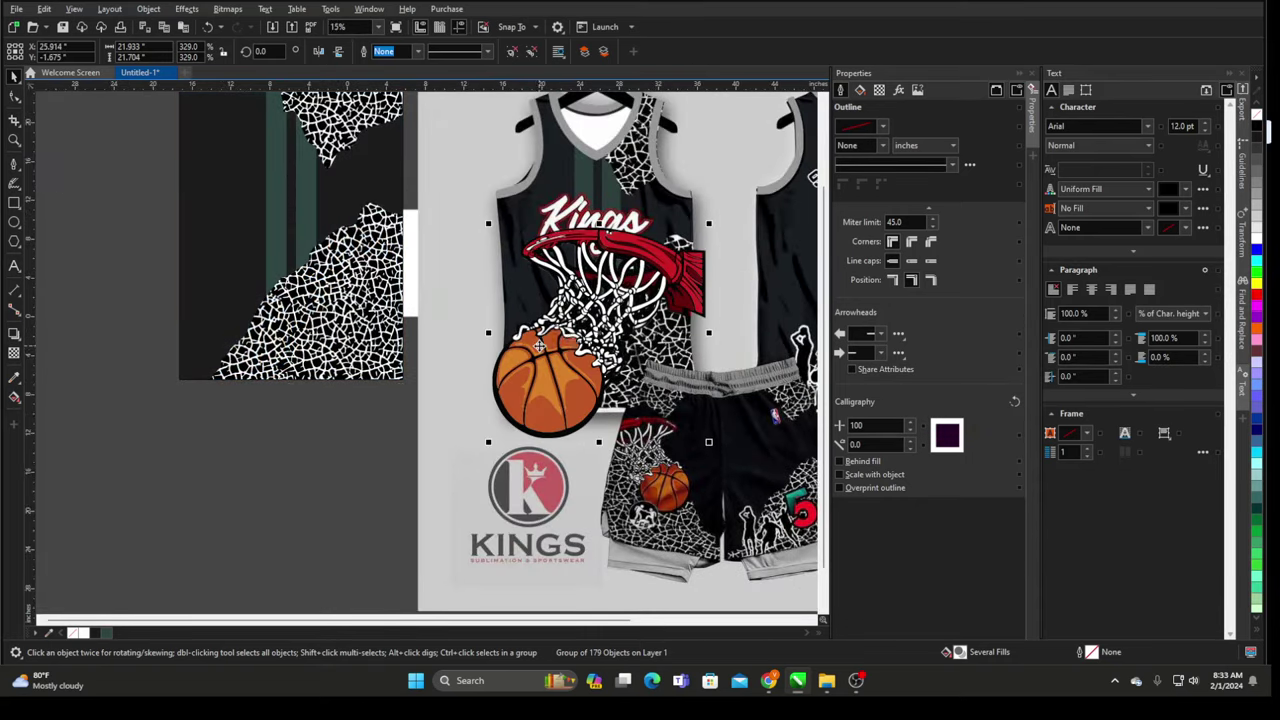
# - Bring the hoop clipart to the front of the stacking order
pyautogui.rightClick(598, 246)
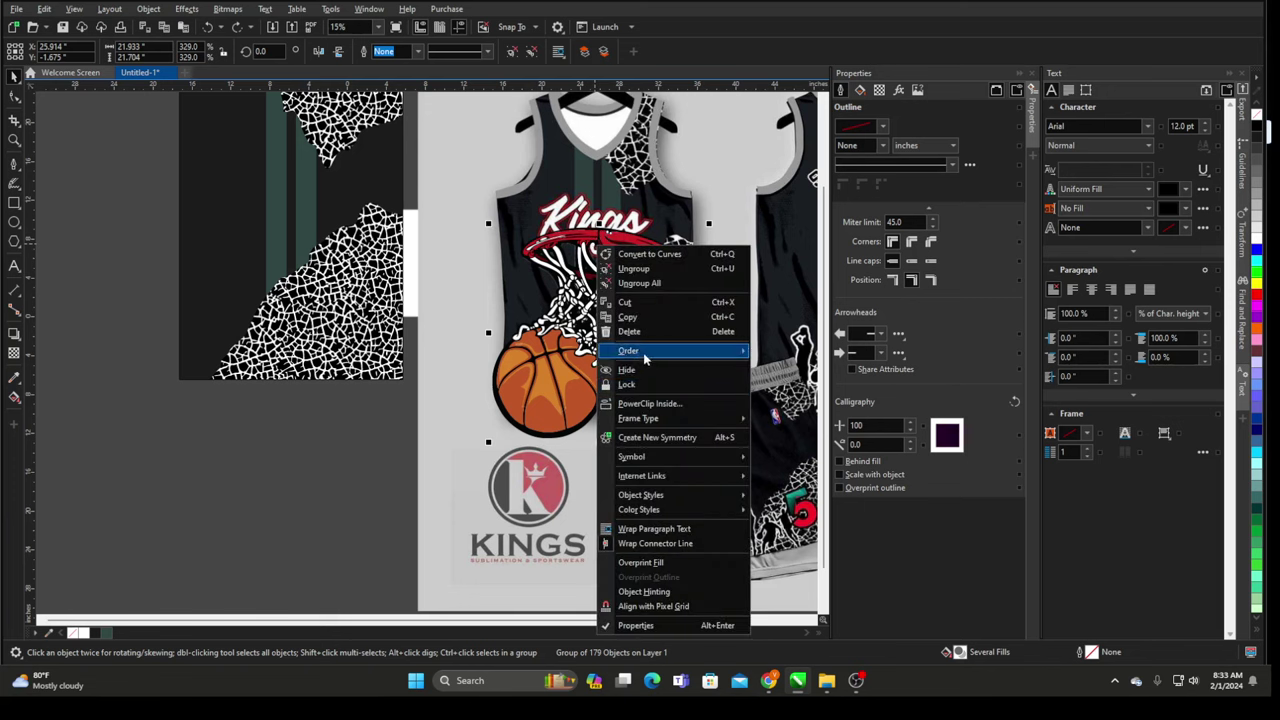
pyautogui.moveTo(643, 352)
pyautogui.click(775, 353)
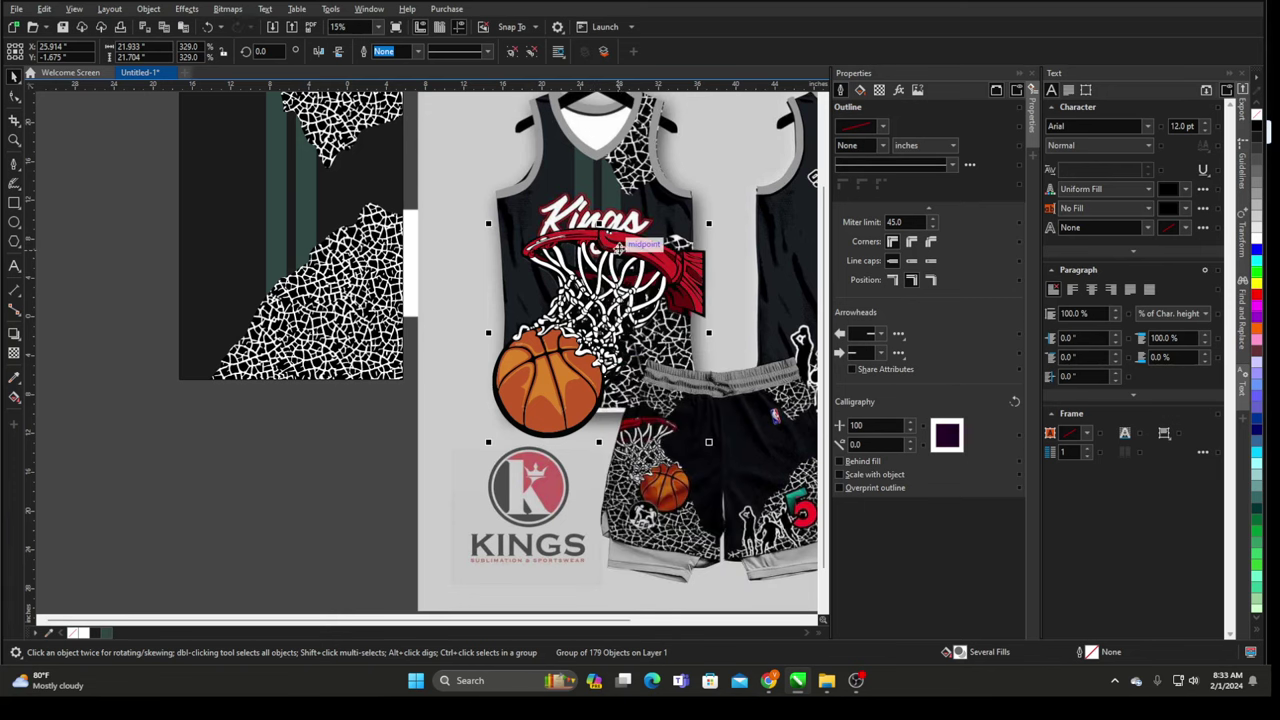
# - Place the hoop clipart over the panel's lower half, enlarged to about 23.2 × 22.9 inches, with the ball at the lower outer corner
pyautogui.moveTo(619, 248); pyautogui.dragTo(338, 208)
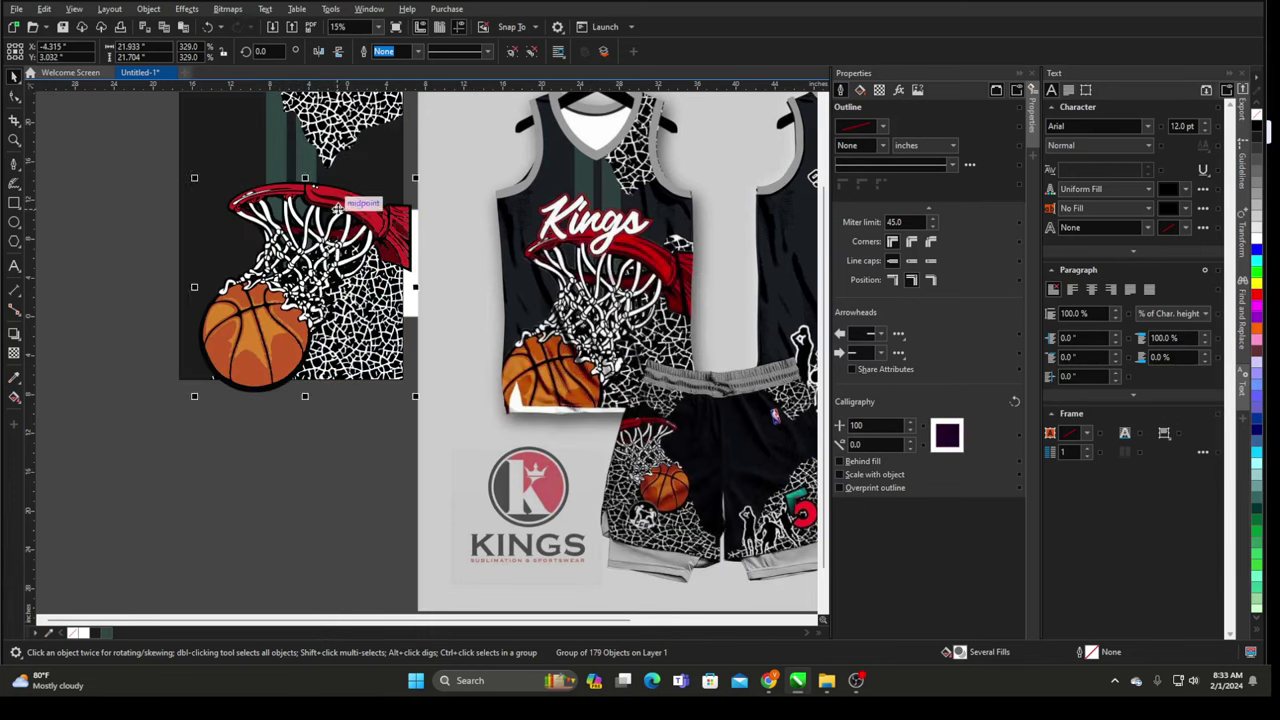
pyautogui.moveTo(415, 396); pyautogui.dragTo(427, 408)
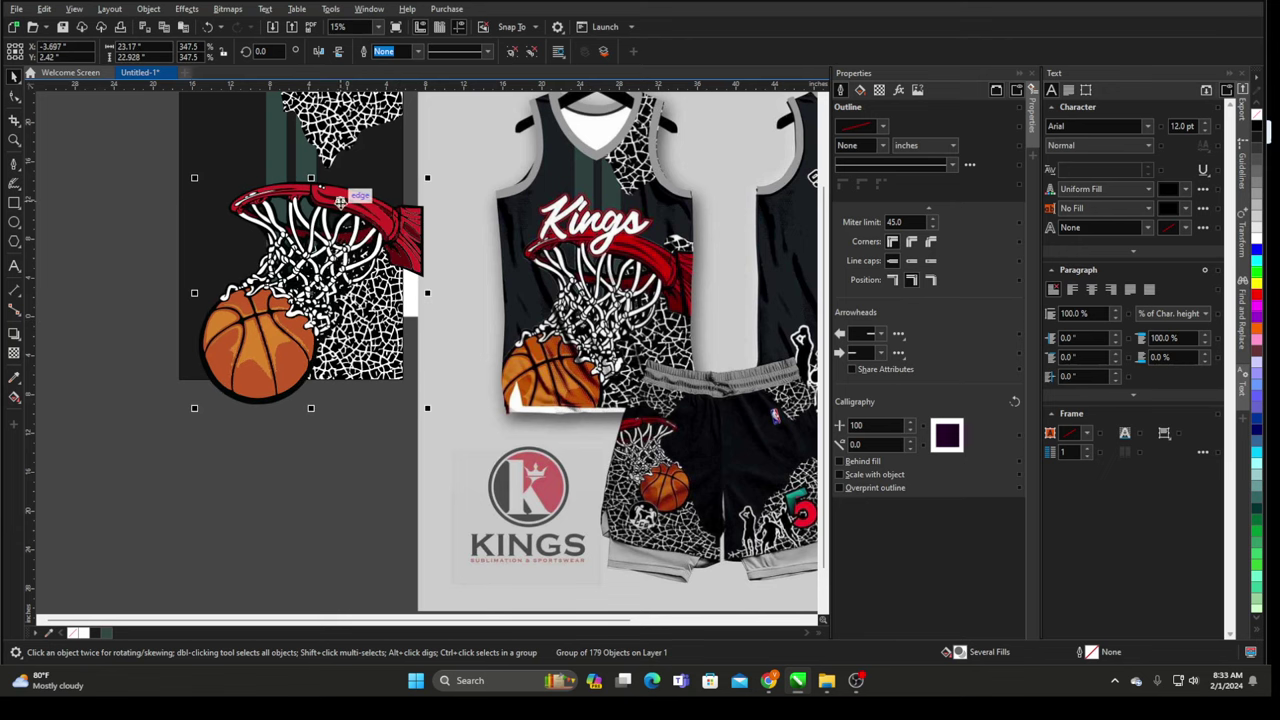
pyautogui.moveTo(340, 201); pyautogui.dragTo(328, 226)
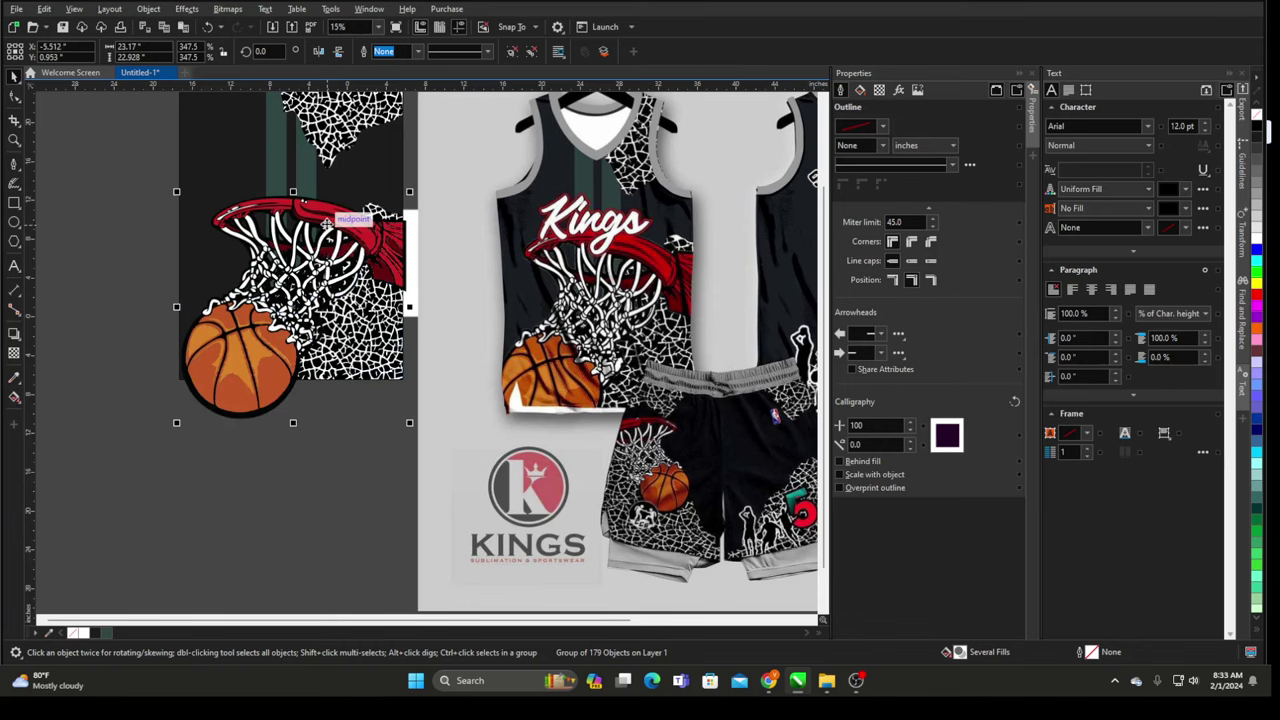
# - PowerClip the hoop and basketball clipart inside the 23 × 33 inch jersey panel
pyautogui.rightClick(328, 225)
pyautogui.click(394, 382)
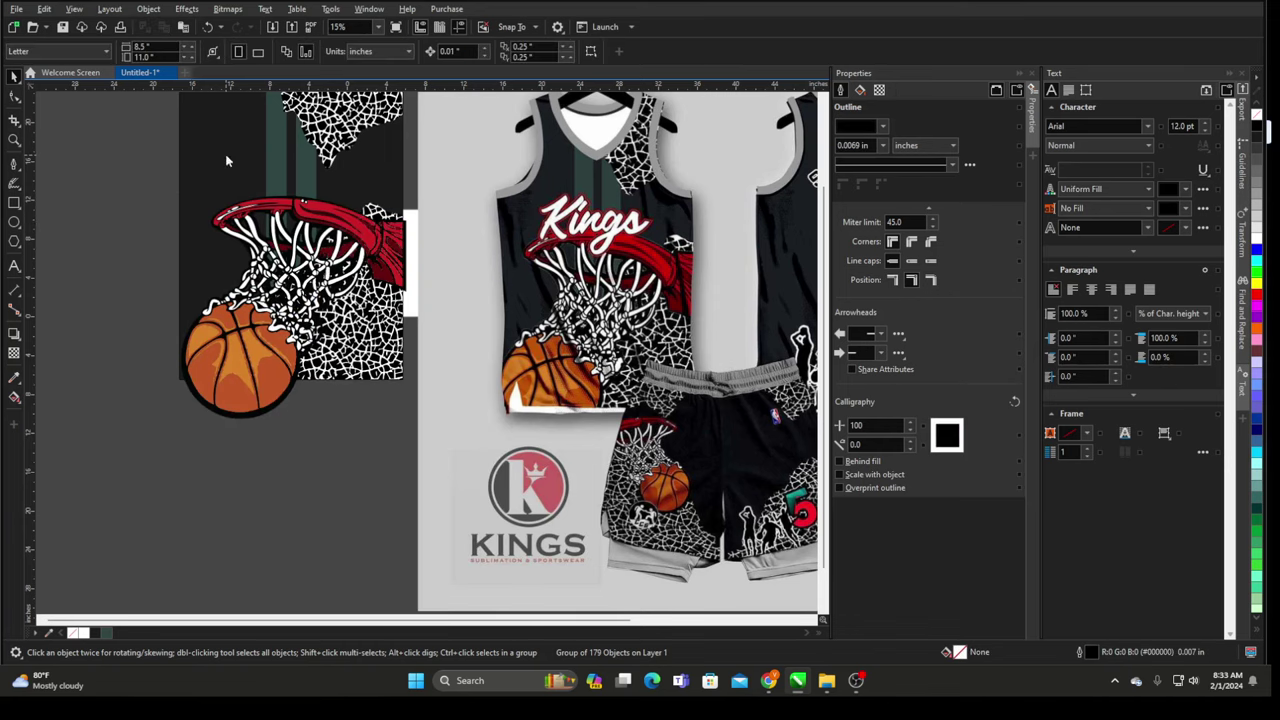
pyautogui.click(226, 161)
# - Reposition the jersey mockup image beside the panel, leaving a small gap between them
pyautogui.scroll(-1, 470, 330)
pyautogui.moveTo(508, 417); pyautogui.dragTo(500, 329)
pyautogui.scroll(-1, 505, 328)
pyautogui.moveTo(414, 249); pyautogui.dragTo(321, 290)
pyautogui.click(249, 165)
pyautogui.scroll(2, 230, 316)
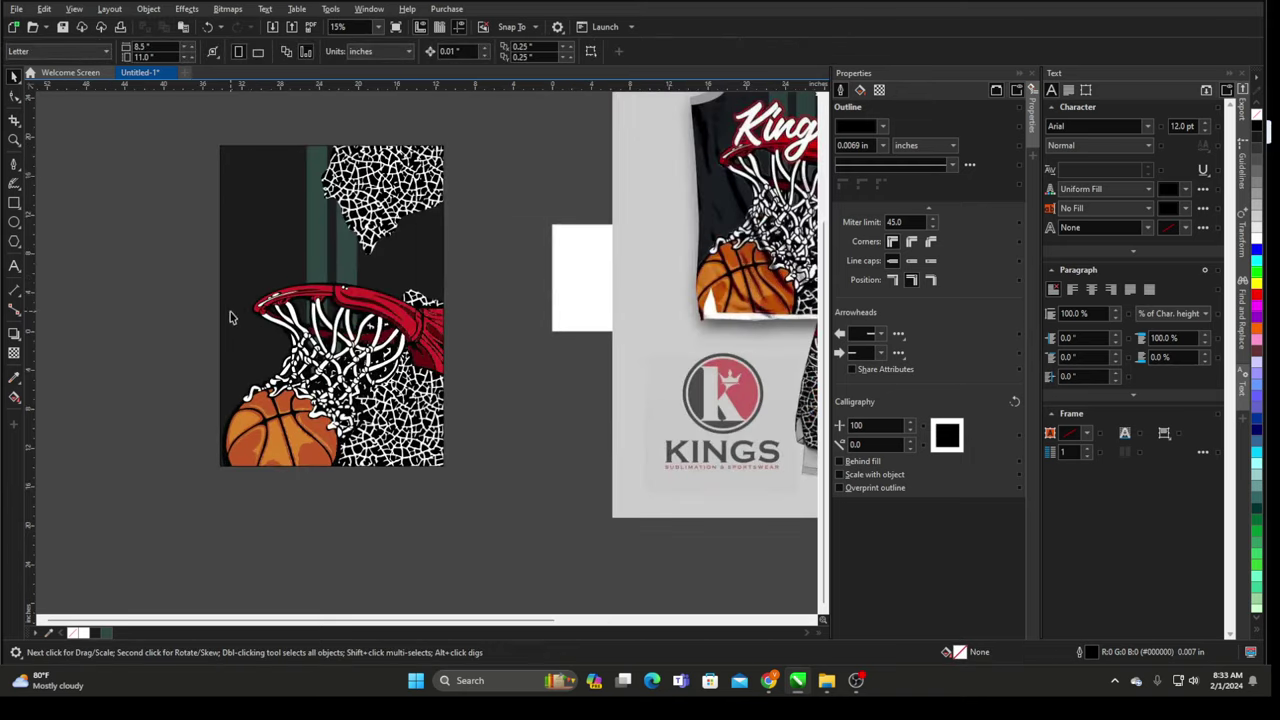
pyautogui.scroll(-1, 403, 248)
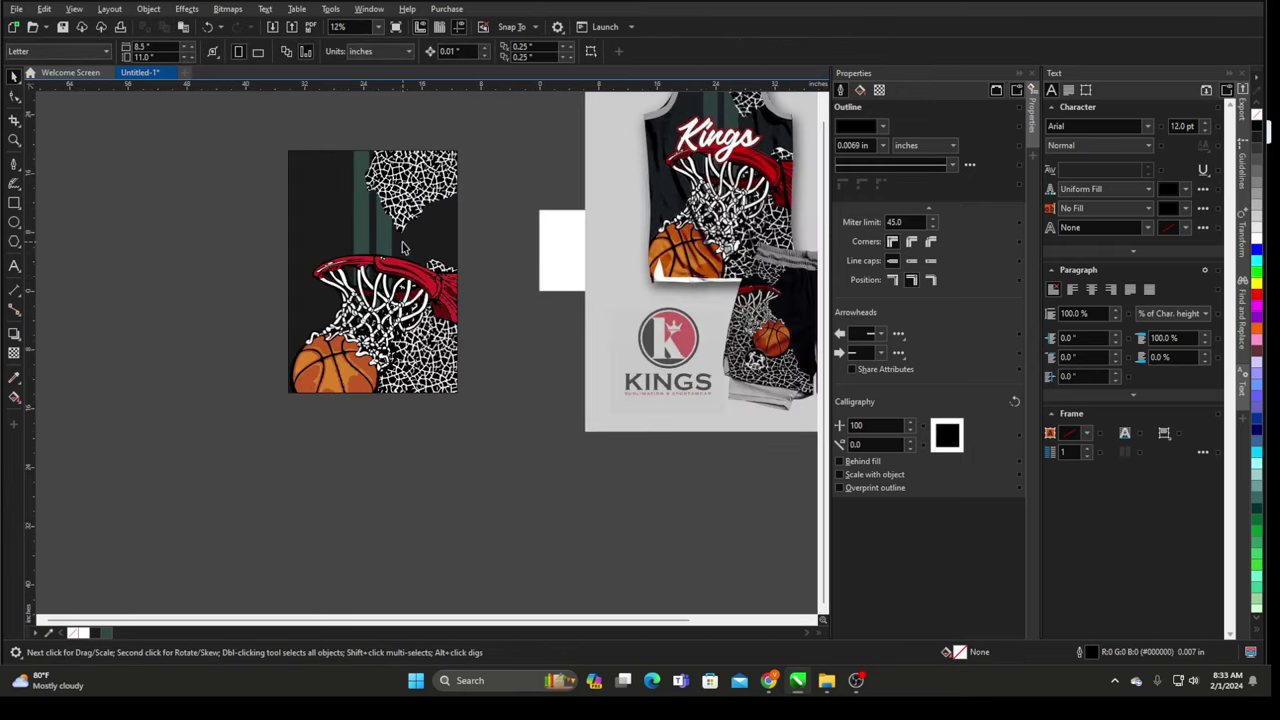
pyautogui.moveTo(661, 249); pyautogui.dragTo(547, 361)
pyautogui.scroll(2, 612, 184)
pyautogui.moveTo(287, 214); pyautogui.dragTo(273, 214)
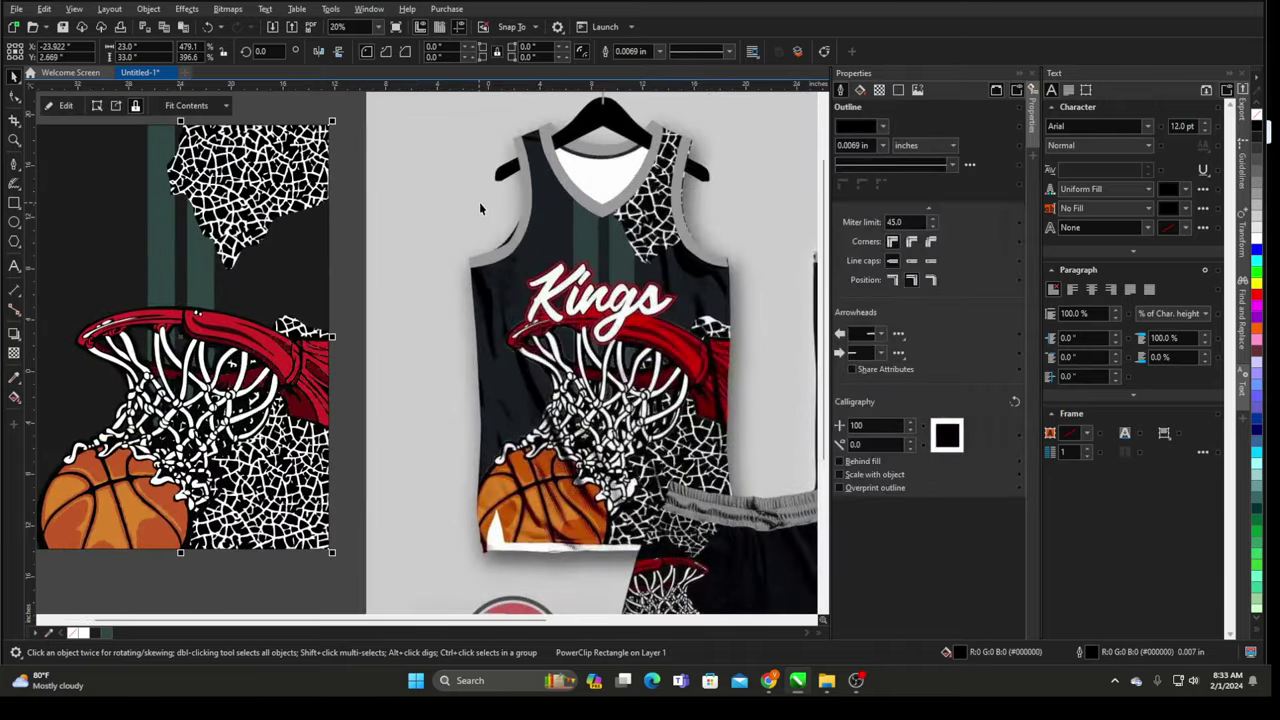
pyautogui.scroll(-1, 479, 202)
pyautogui.moveTo(573, 198); pyautogui.dragTo(594, 204)
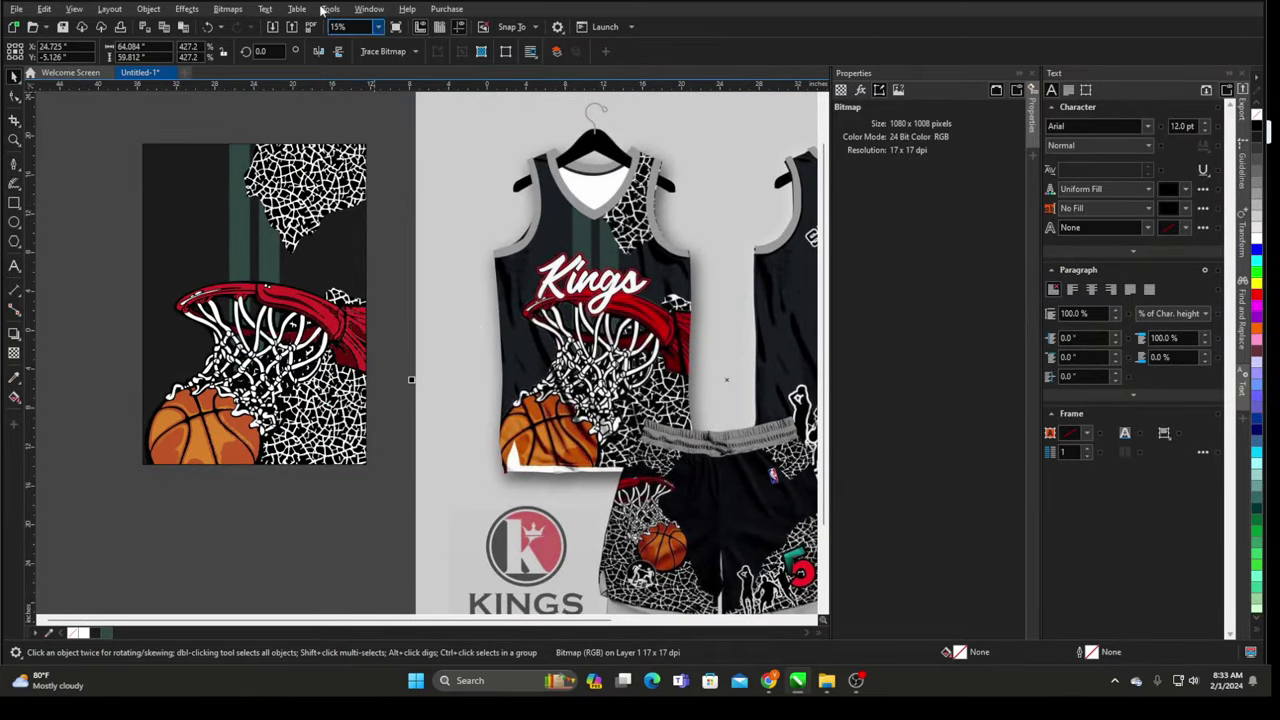
# - Open the panel's PowerClip contents for editing
pyautogui.scroll(4, 362, 190)
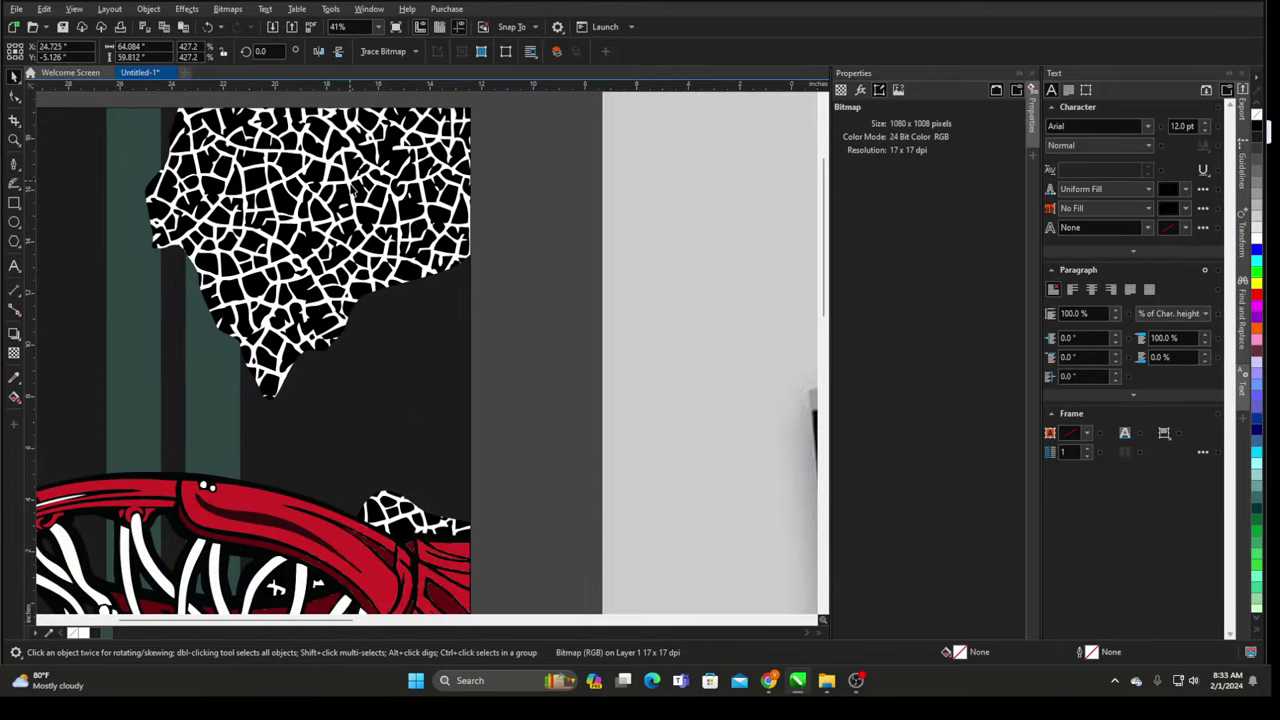
pyautogui.scroll(-3, 355, 185)
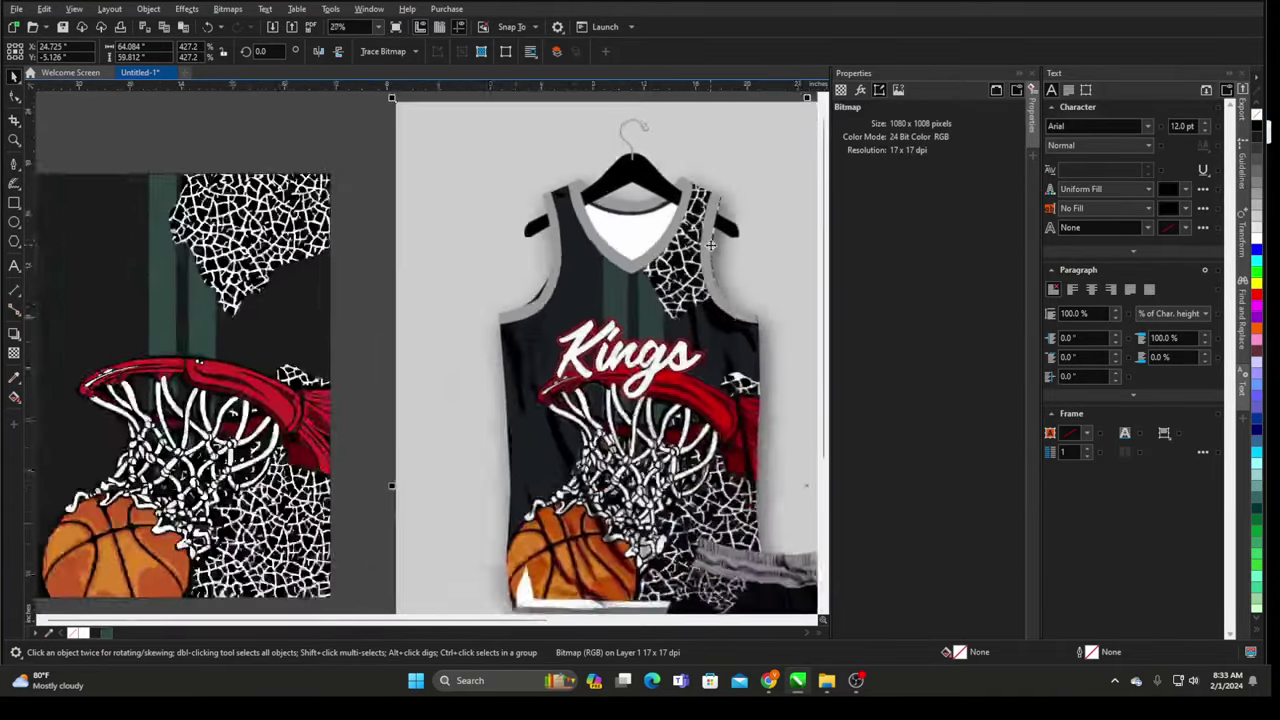
pyautogui.scroll(-1, 710, 245)
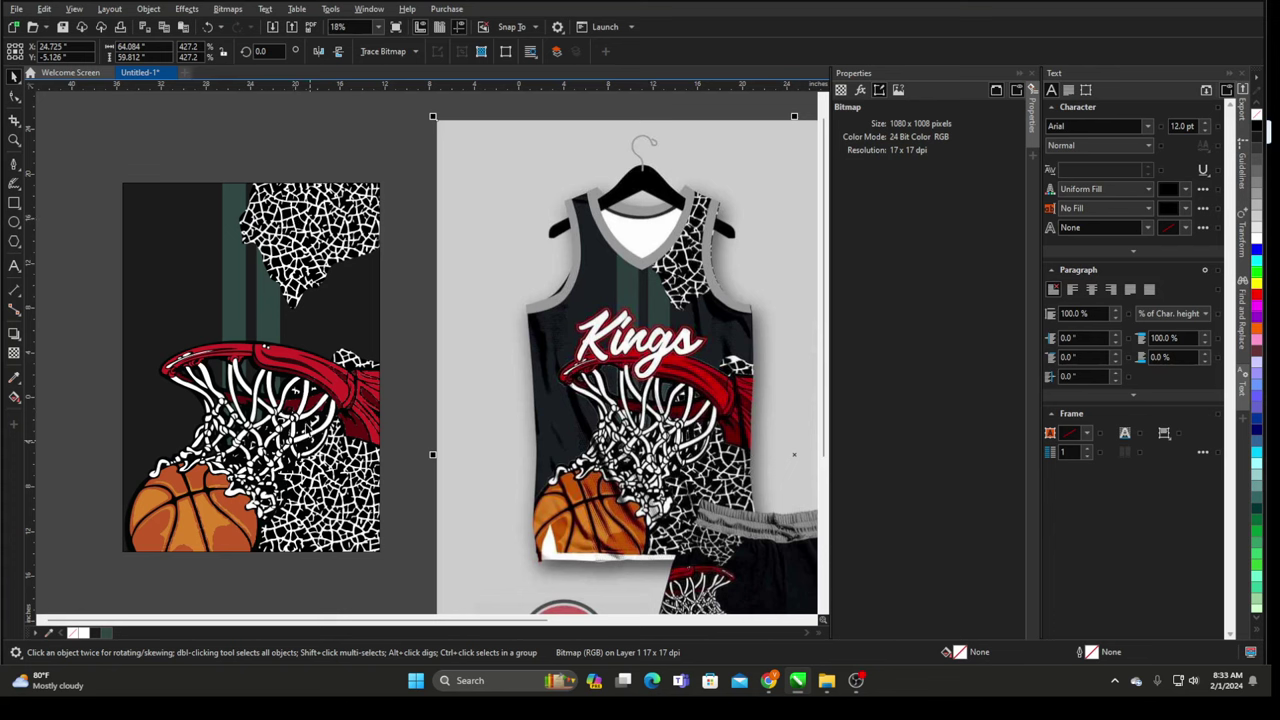
pyautogui.click(277, 200)
pyautogui.scroll(1, 277, 200)
pyautogui.rightClick(278, 229)
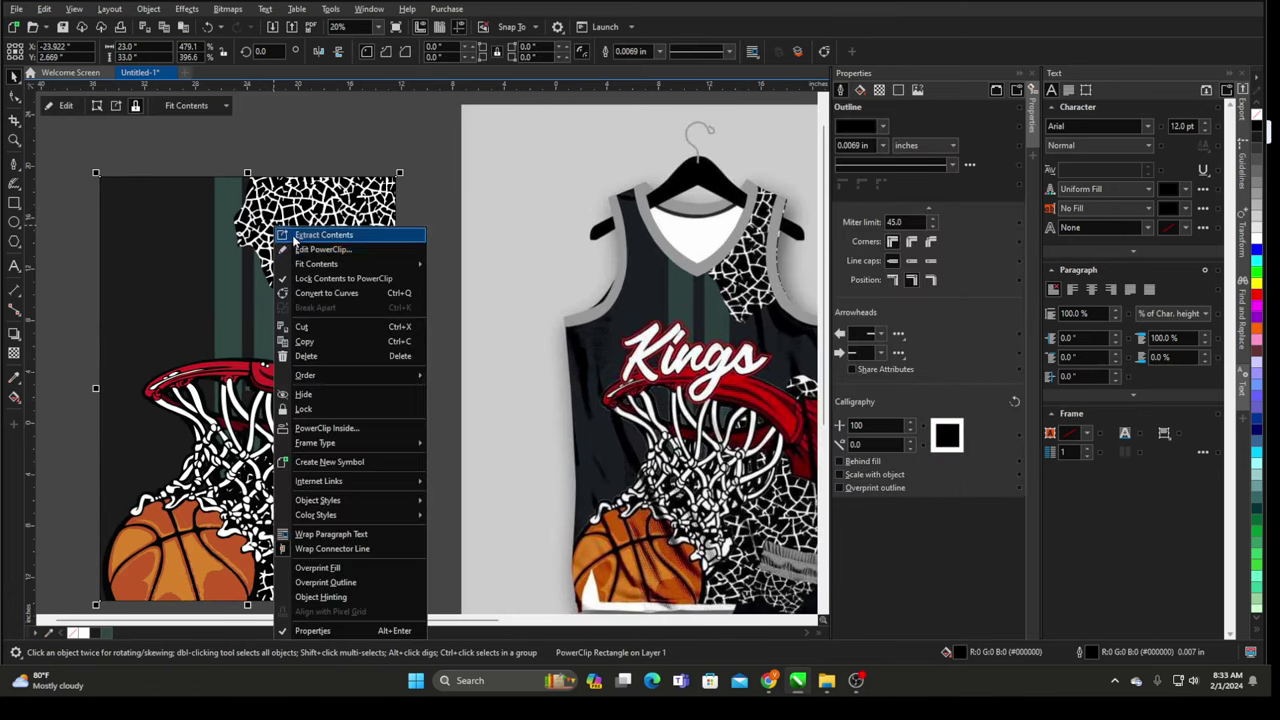
pyautogui.click(300, 249)
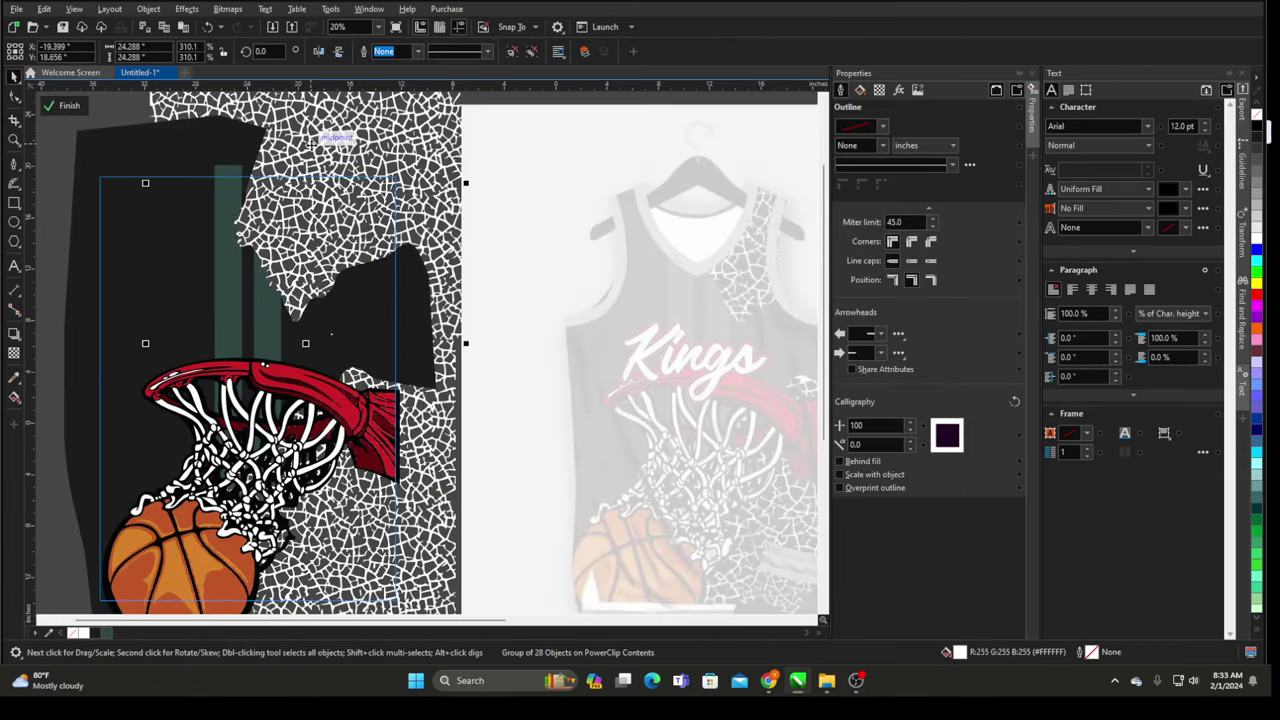
# - Give the upper cracked pattern group a black outline 0.0625 inches wide
pyautogui.doubleClick(1092, 652)
pyautogui.click(550, 263)
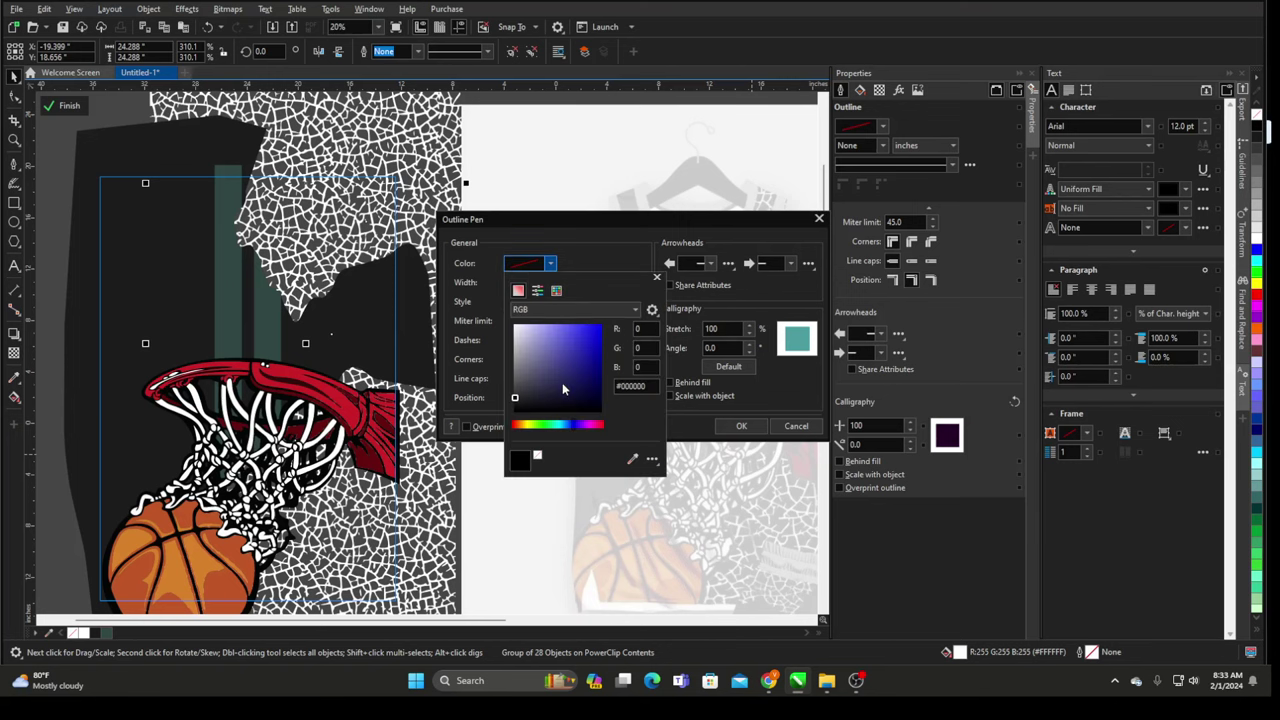
pyautogui.click(515, 398)
pyautogui.click(656, 277)
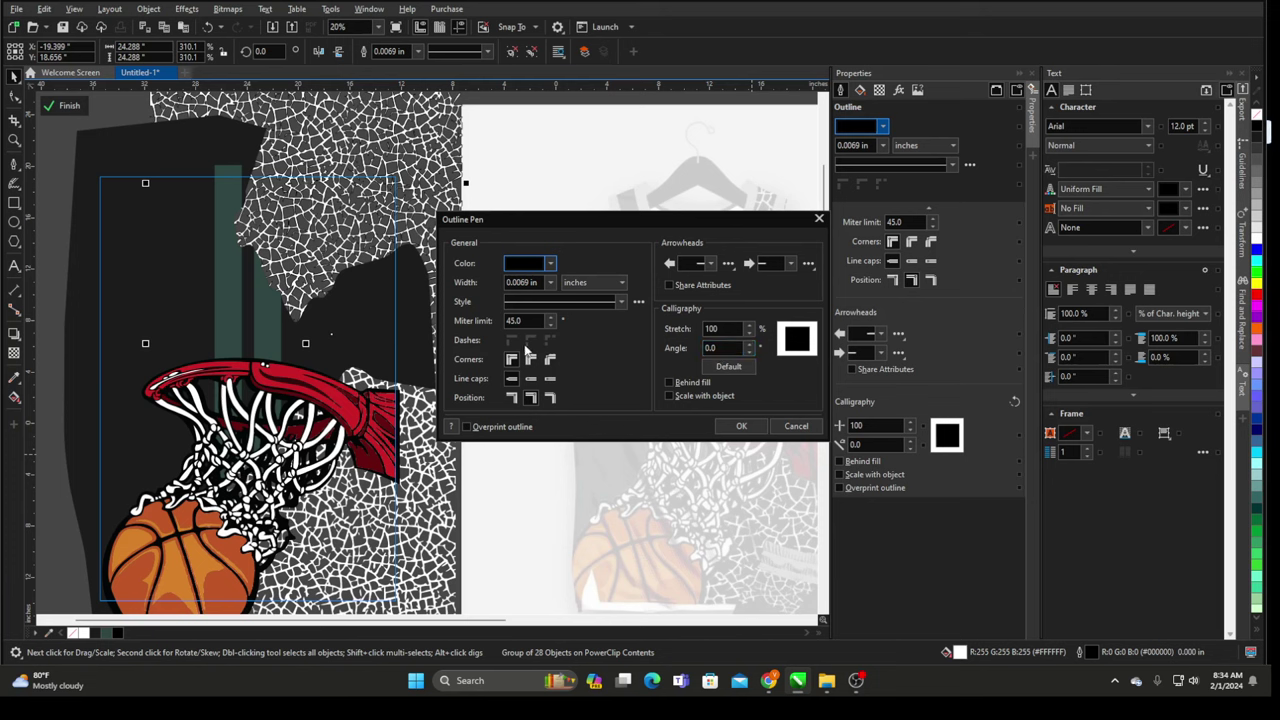
pyautogui.click(550, 282)
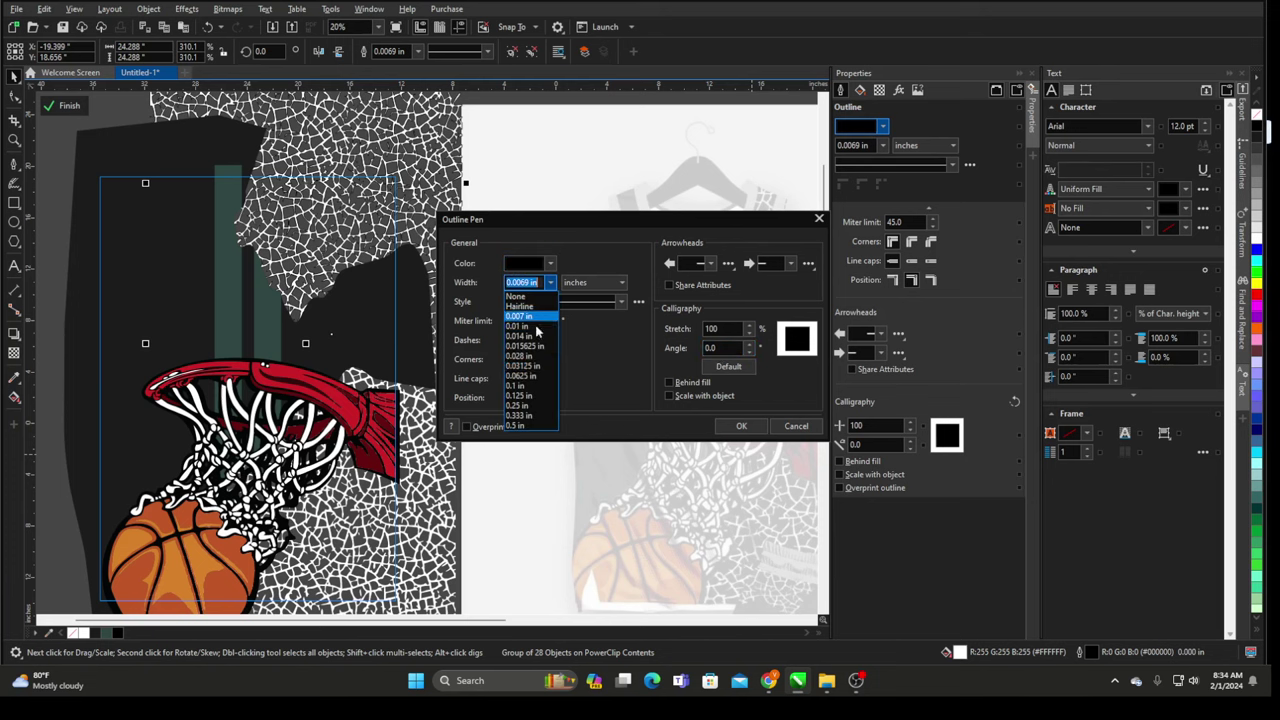
pyautogui.click(530, 362)
pyautogui.click(550, 282)
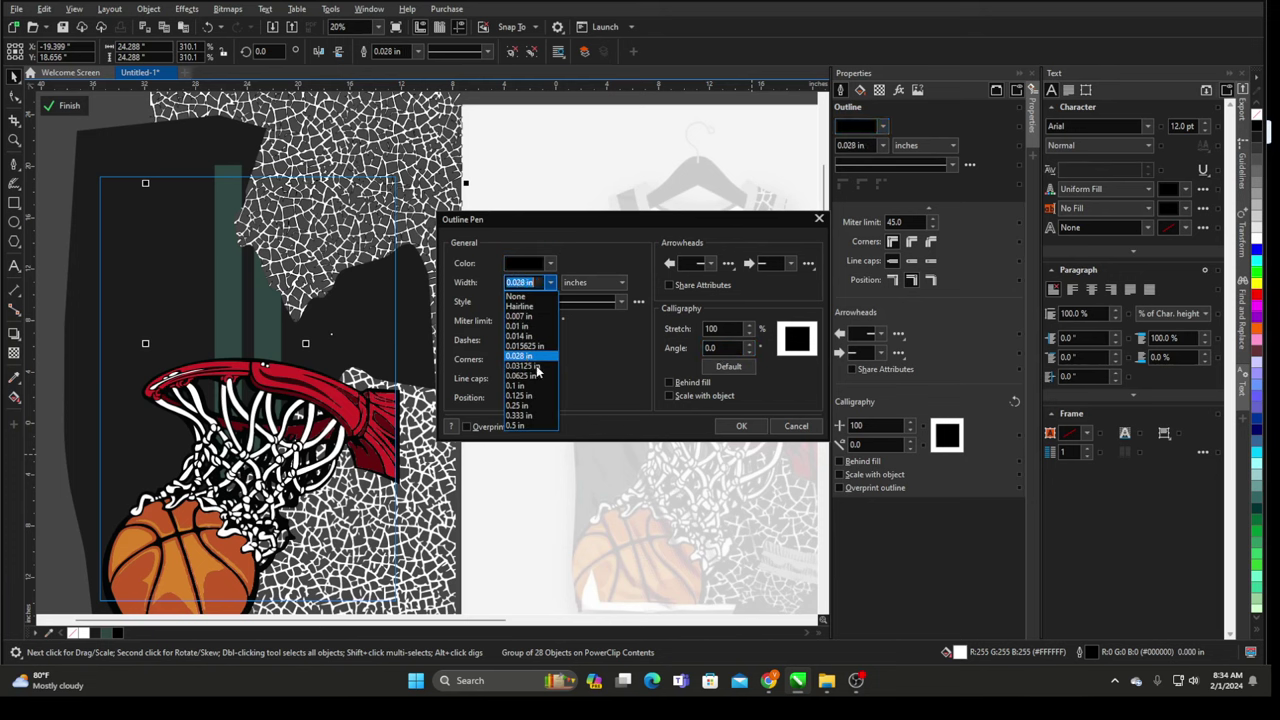
pyautogui.click(531, 383)
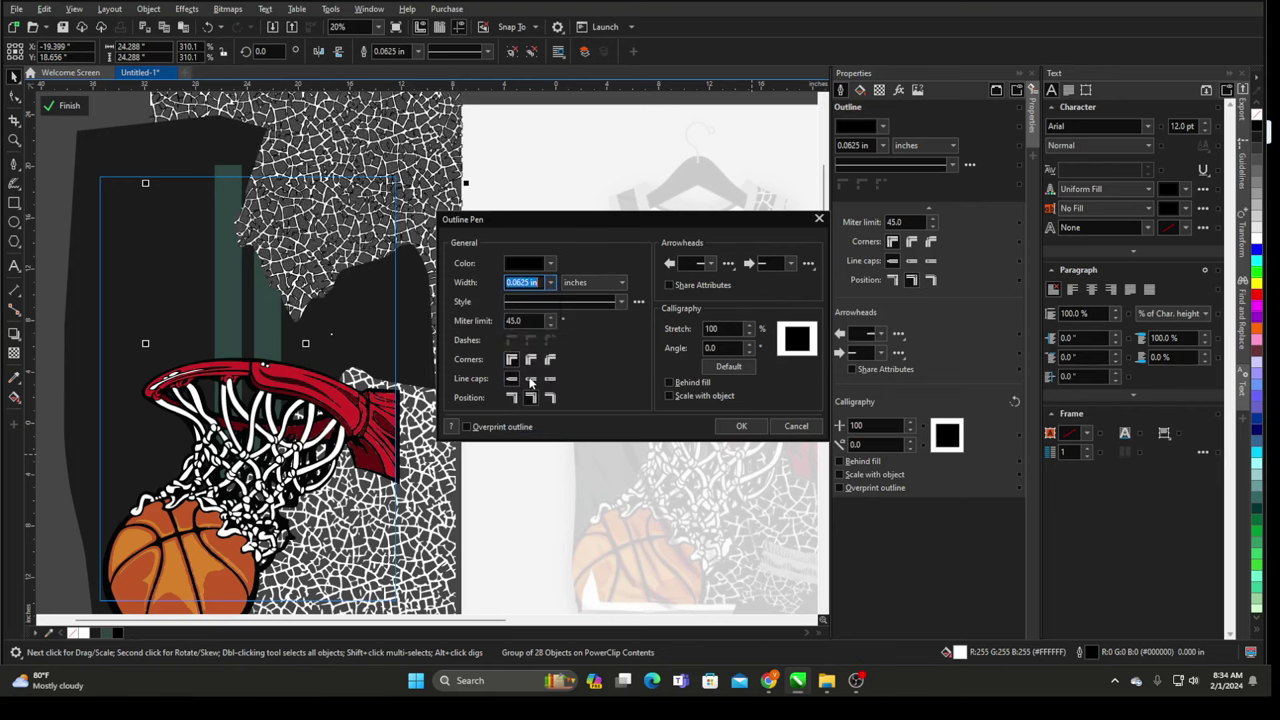
pyautogui.click(738, 426)
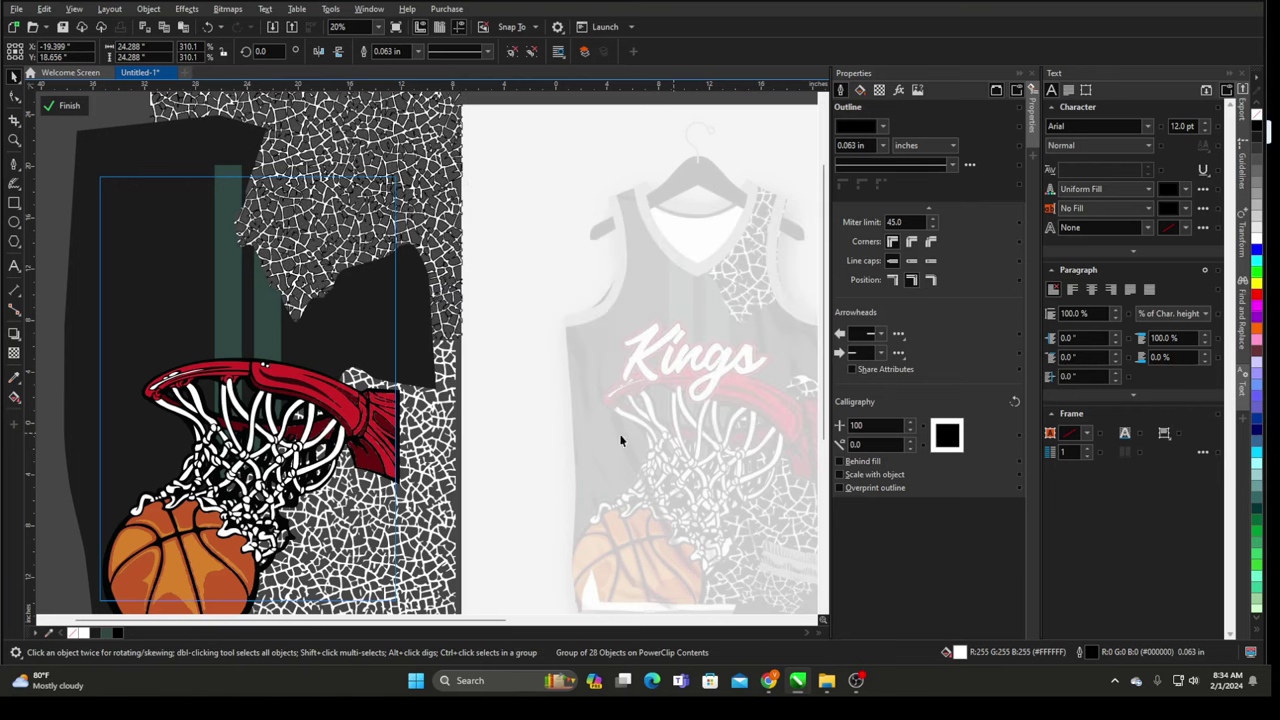
# - Give the lower cracked pattern group a black 0.0069-inch outline and finish editing the PowerClip
pyautogui.doubleClick(1091, 653)
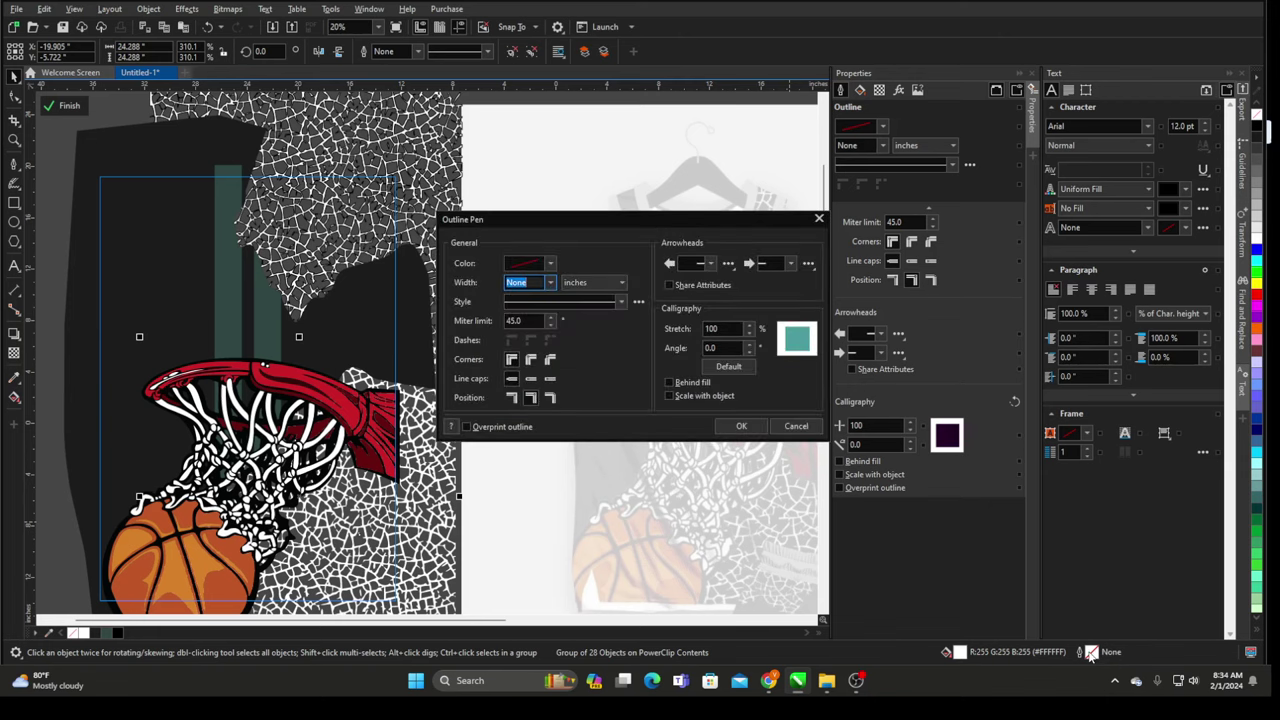
pyautogui.click(551, 284)
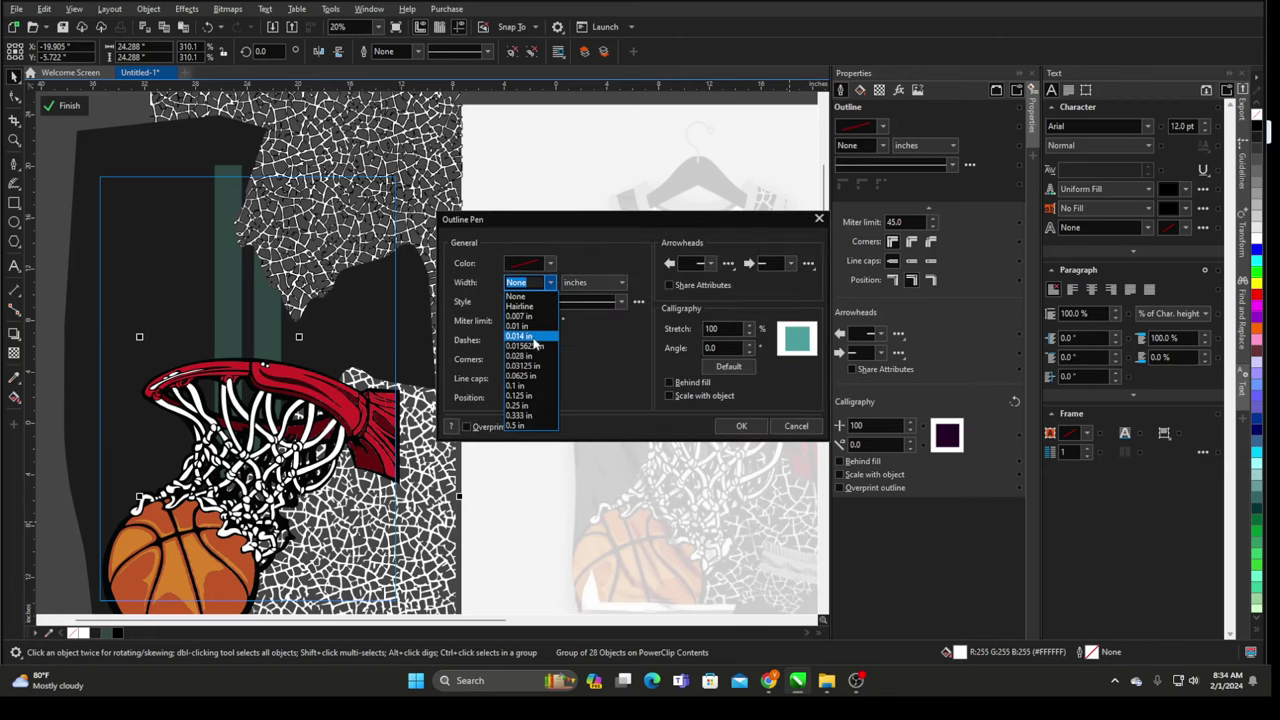
pyautogui.click(545, 264)
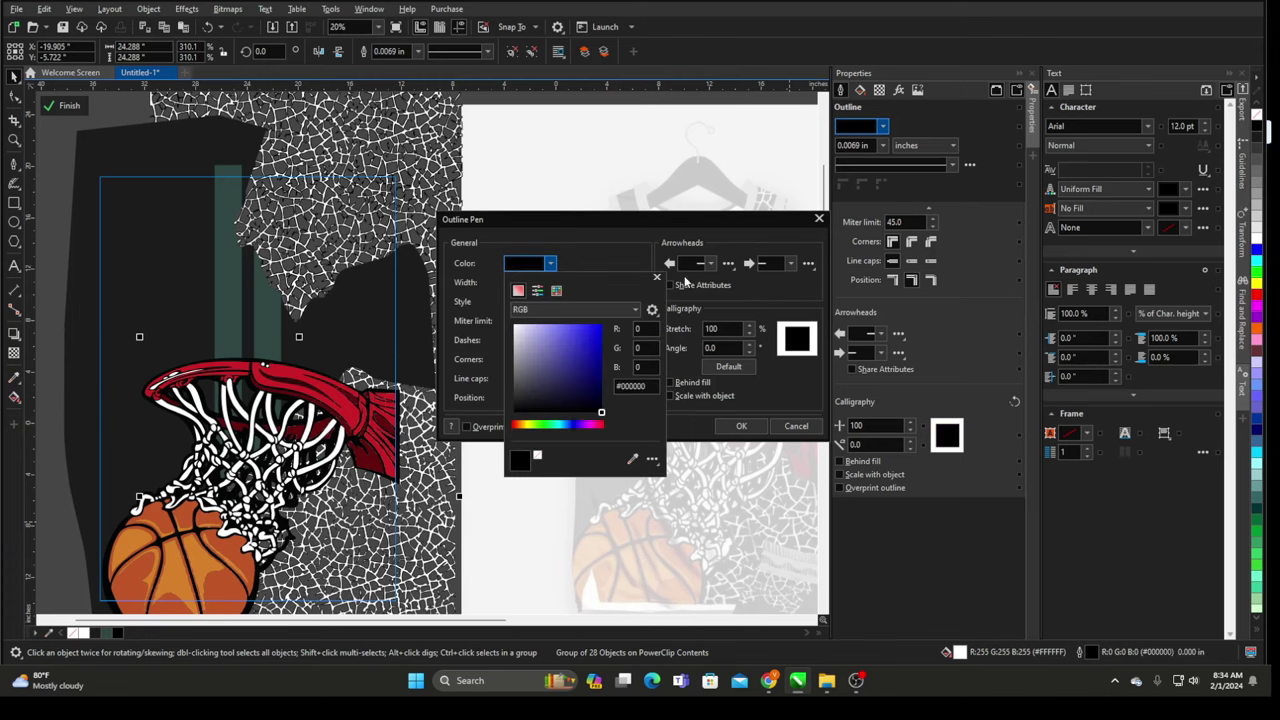
pyautogui.click(485, 381)
pyautogui.click(731, 424)
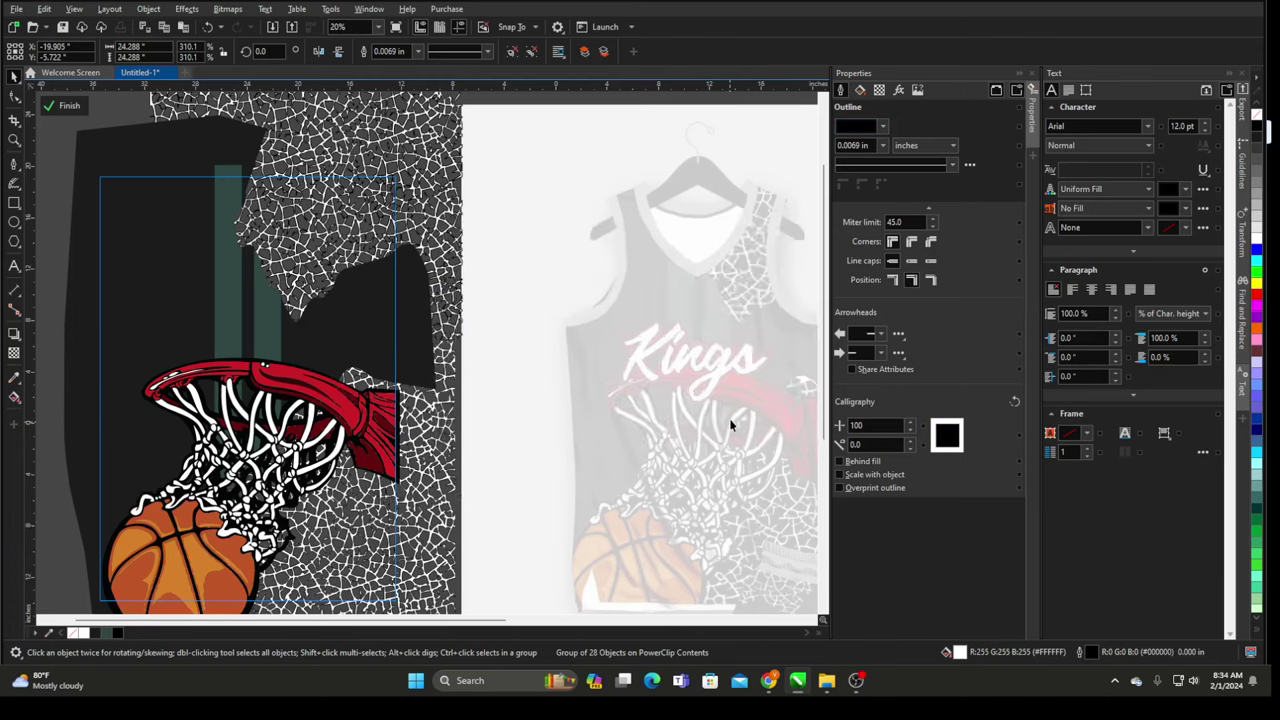
pyautogui.scroll(-1, 729, 418)
pyautogui.rightClick(161, 268)
pyautogui.click(234, 291)
pyautogui.scroll(1, 550, 358)
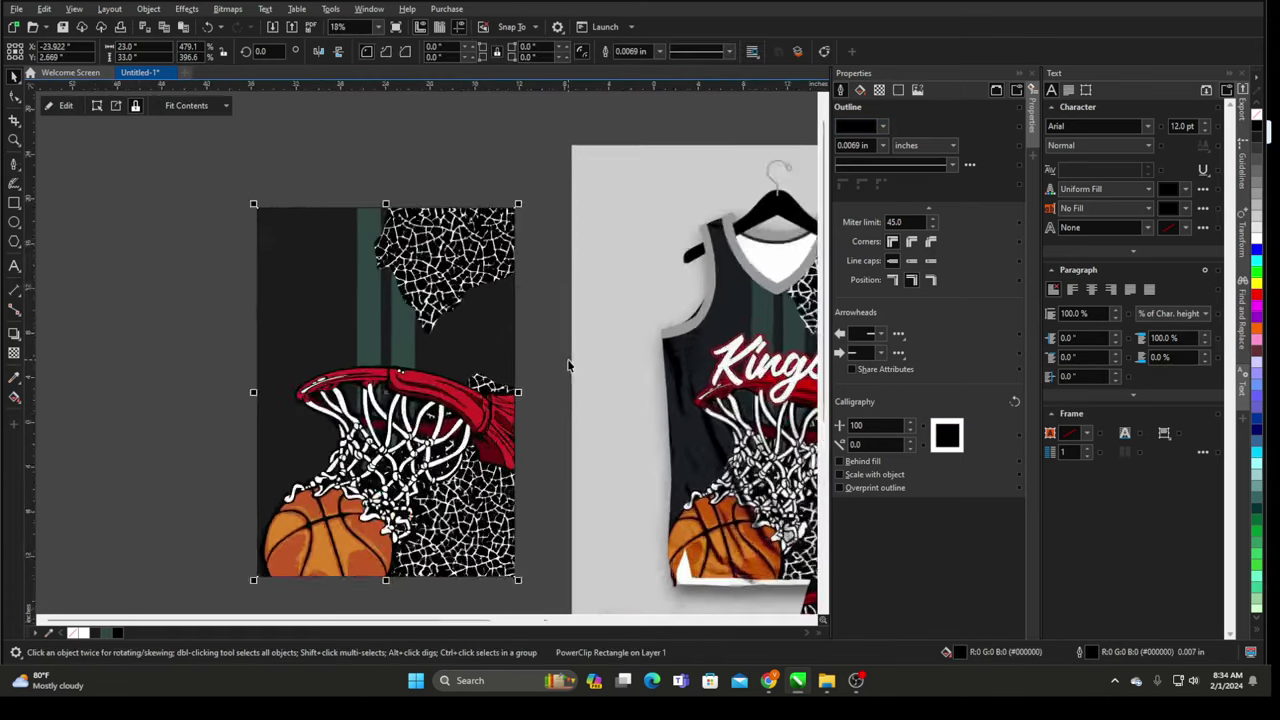
# - Move the jersey mockup image closer, right next to the panel's edge
pyautogui.scroll(1, 554, 366)
pyautogui.moveTo(614, 338); pyautogui.dragTo(552, 380)
pyautogui.scroll(-2, 225, 295)
pyautogui.scroll(-1, 436, 315)
pyautogui.scroll(1, 565, 315)
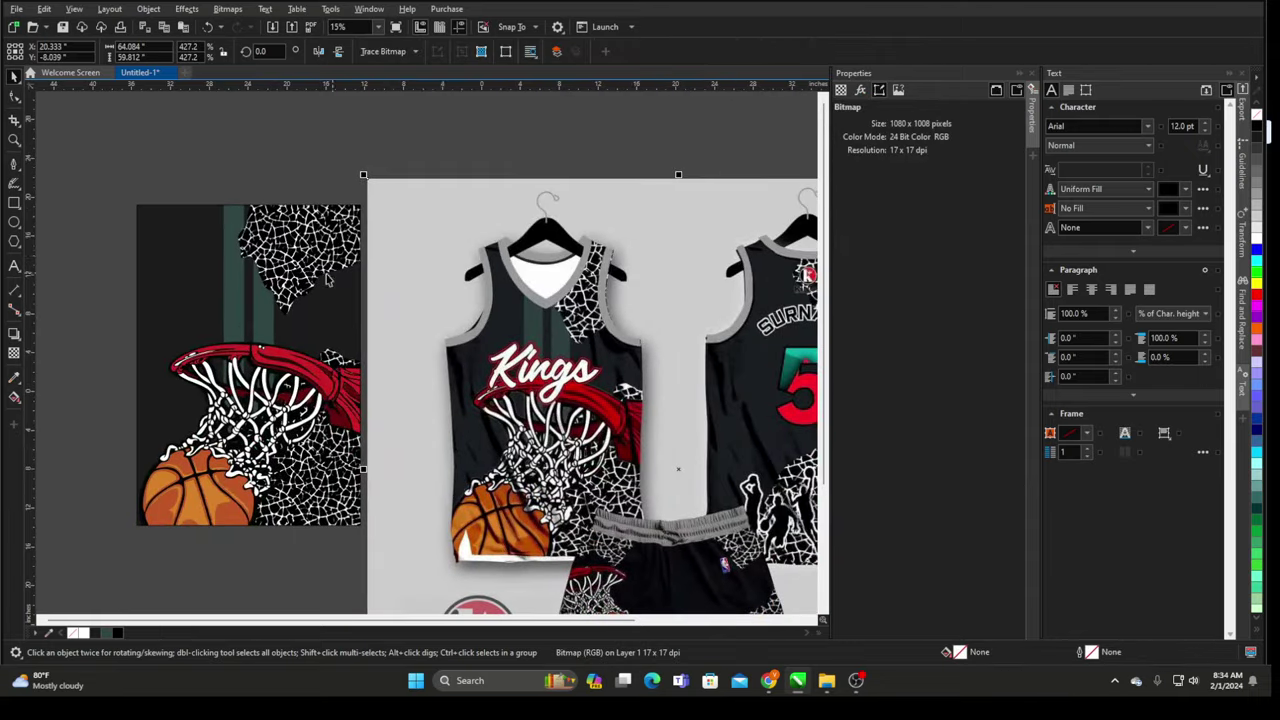
# - Reopen the panel's PowerClip contents and set the upper cracked pattern's outline width to 0.028 inches
pyautogui.scroll(2, 327, 280)
pyautogui.rightClick(308, 248)
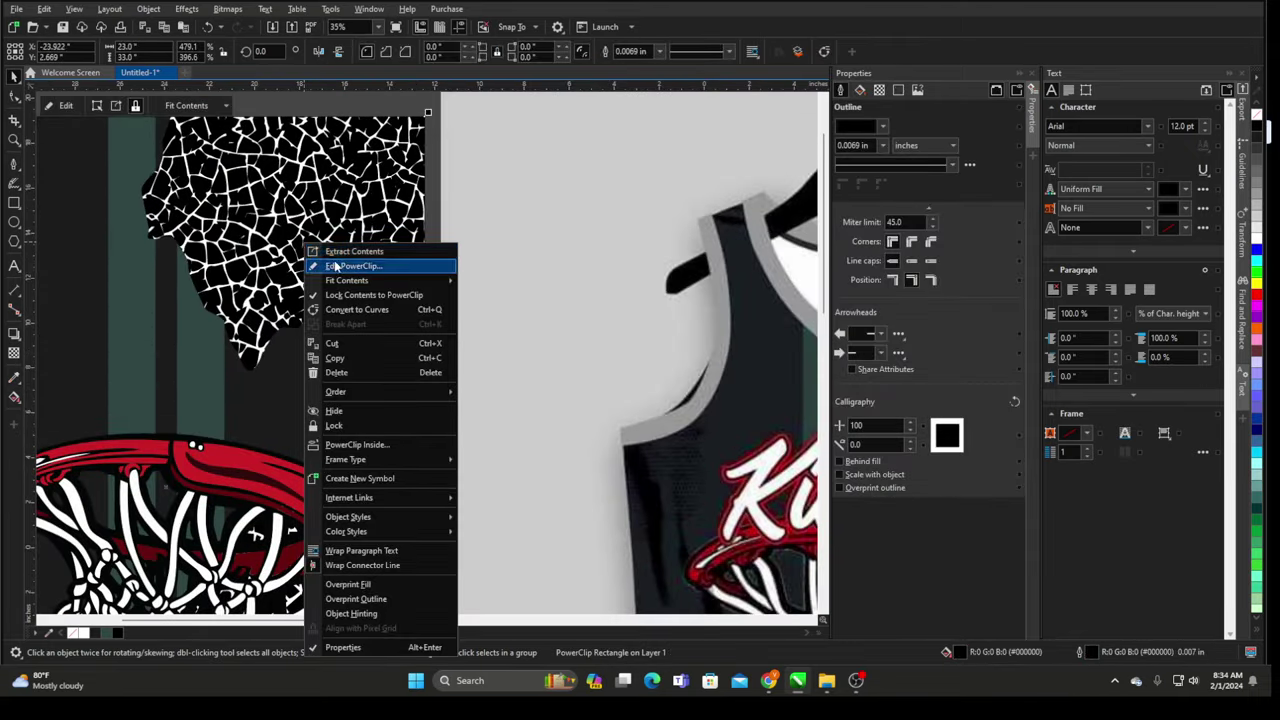
pyautogui.click(336, 266)
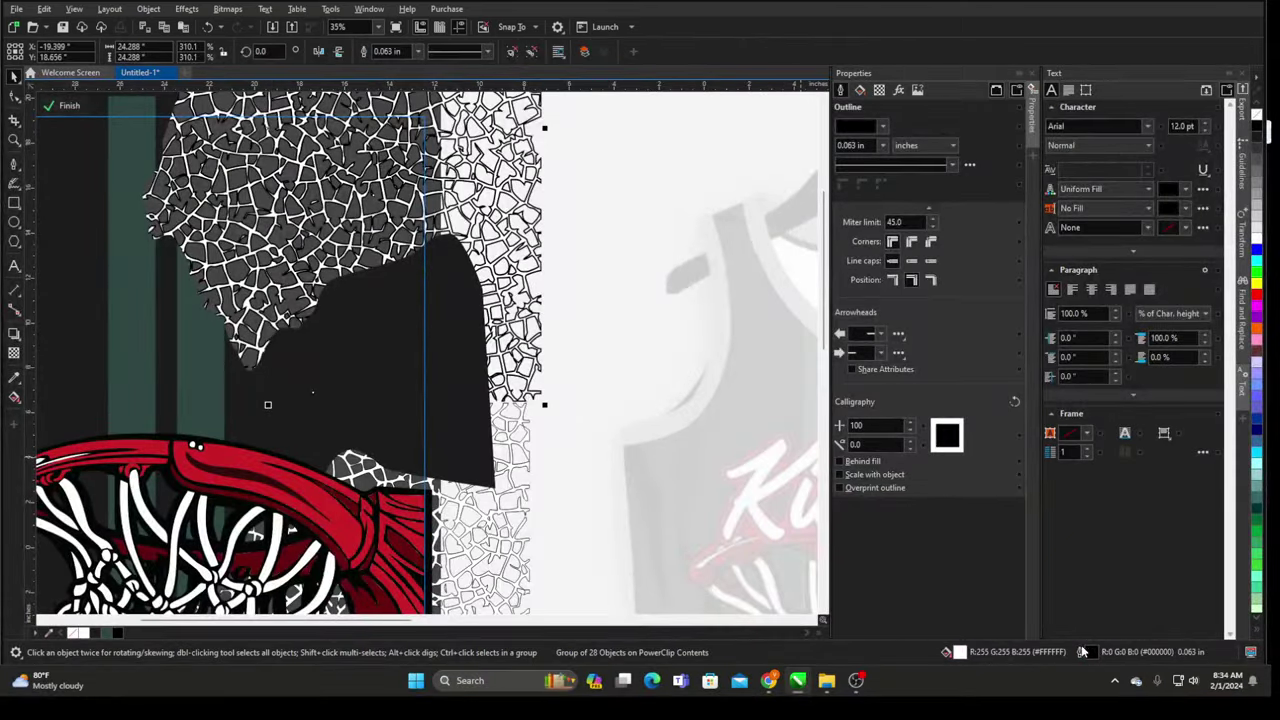
pyautogui.click(549, 283)
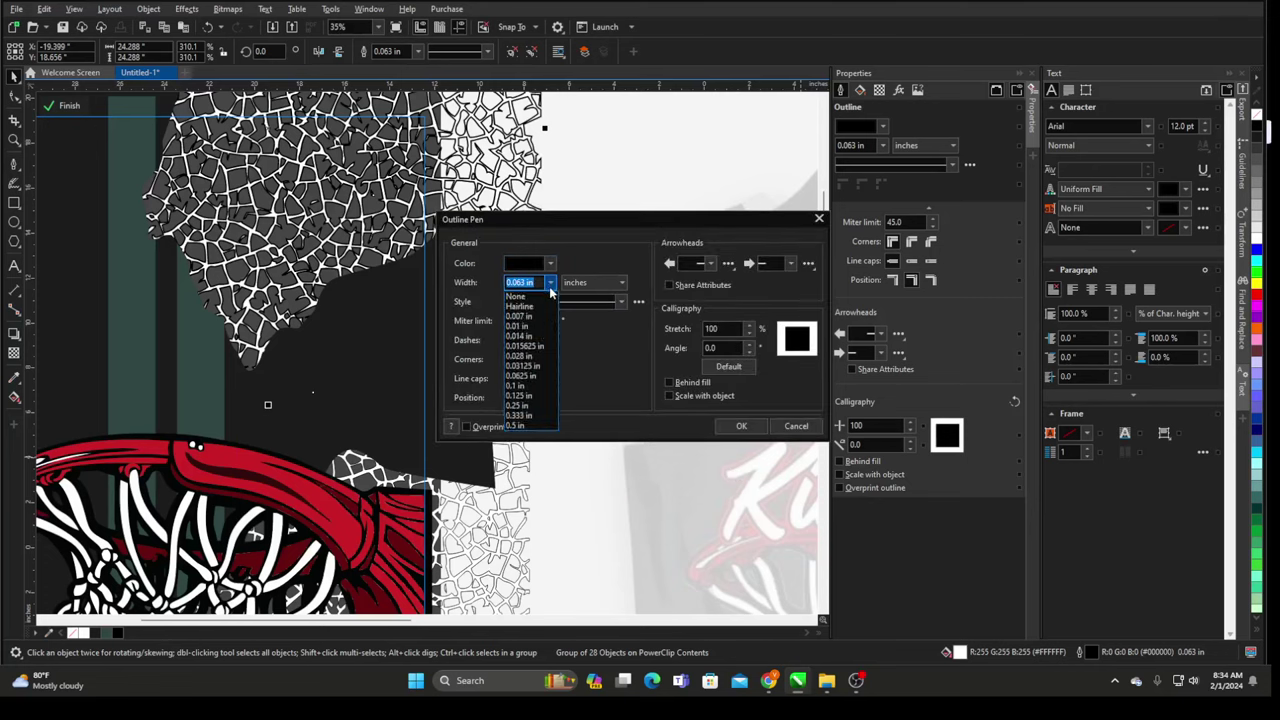
pyautogui.click(514, 357)
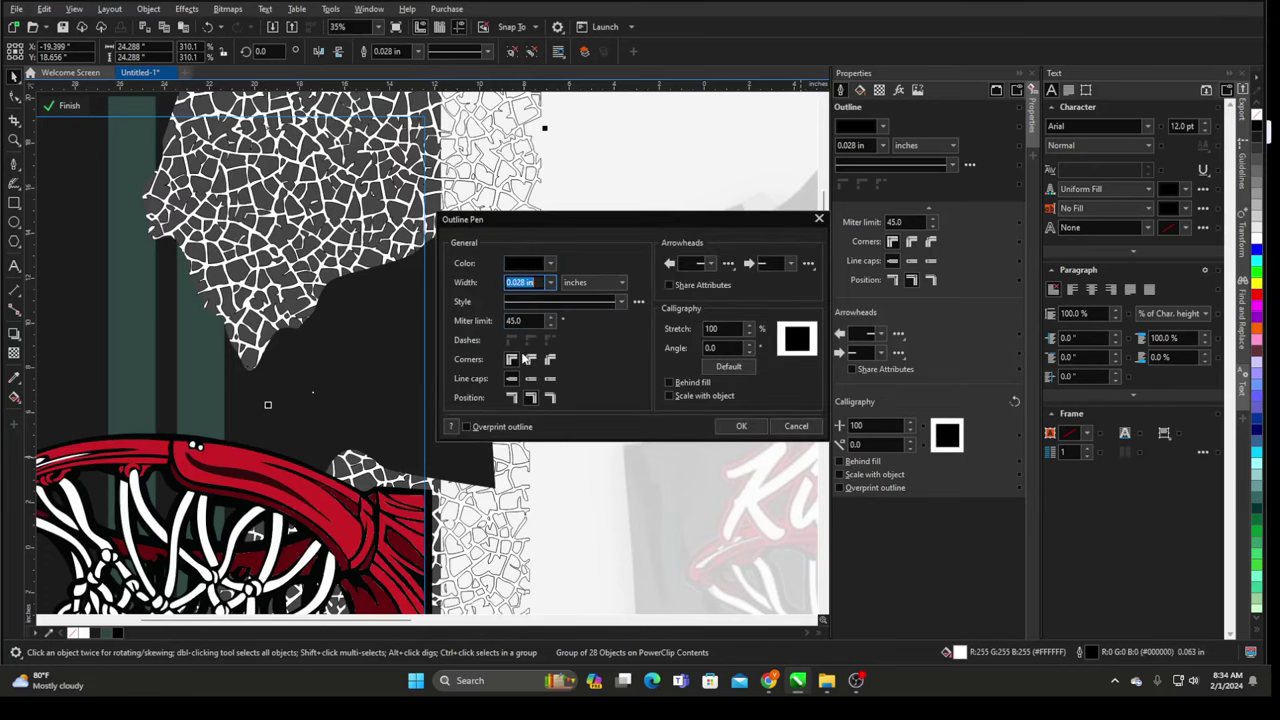
# - Set the upper mosaic group's outline width to 0.03125 in
pyautogui.click(551, 283)
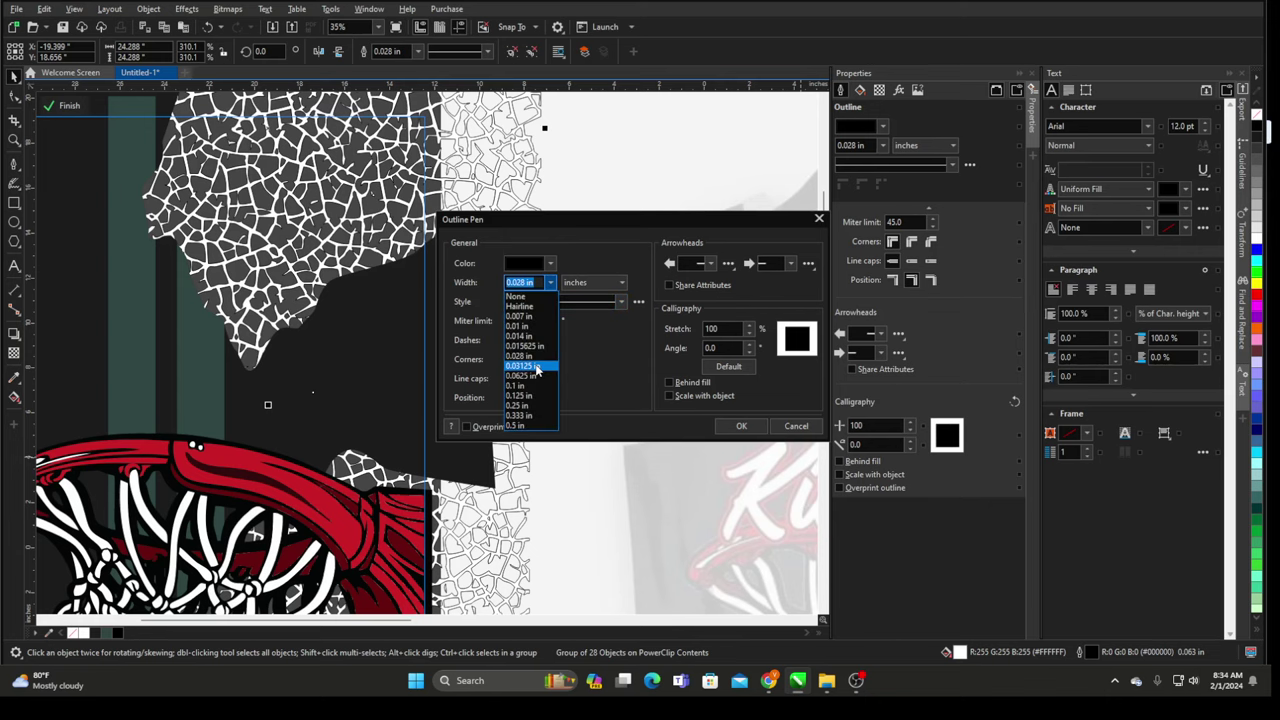
pyautogui.click(537, 370)
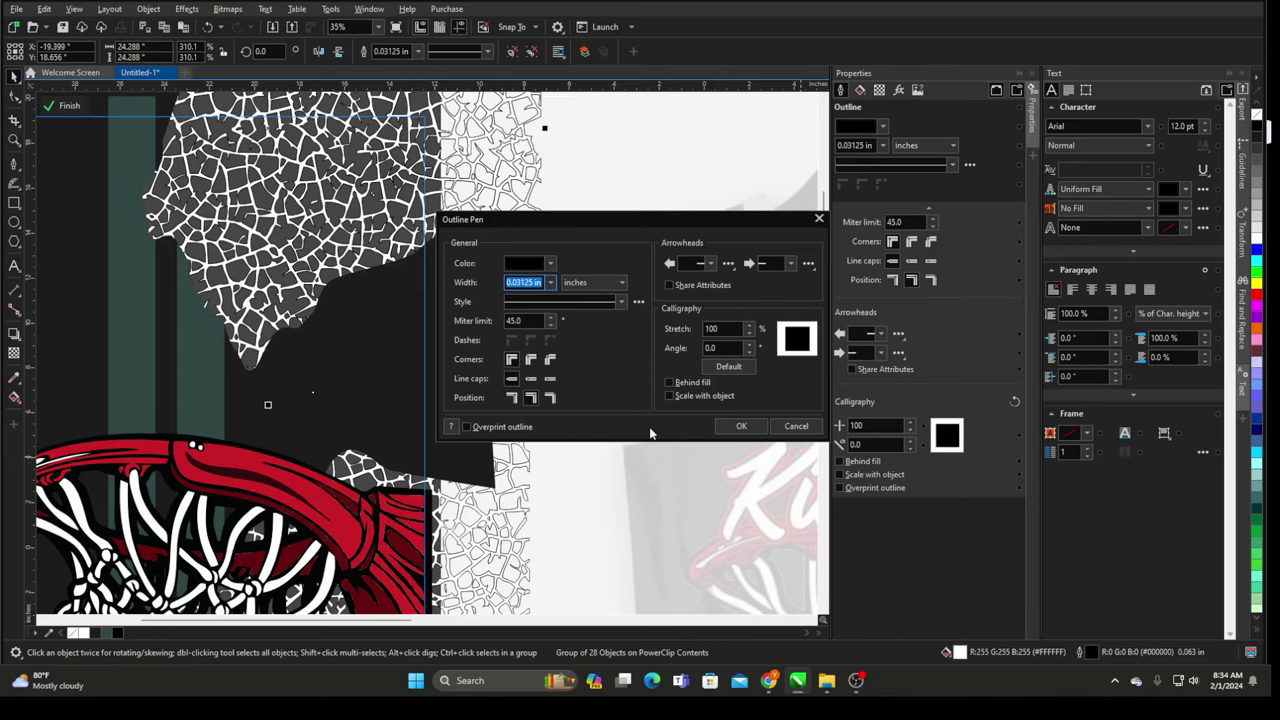
pyautogui.click(735, 426)
# - Select the lower mosaic group inside the PowerClip and set its outline width to 0.03125 in
pyautogui.scroll(-3, 556, 439)
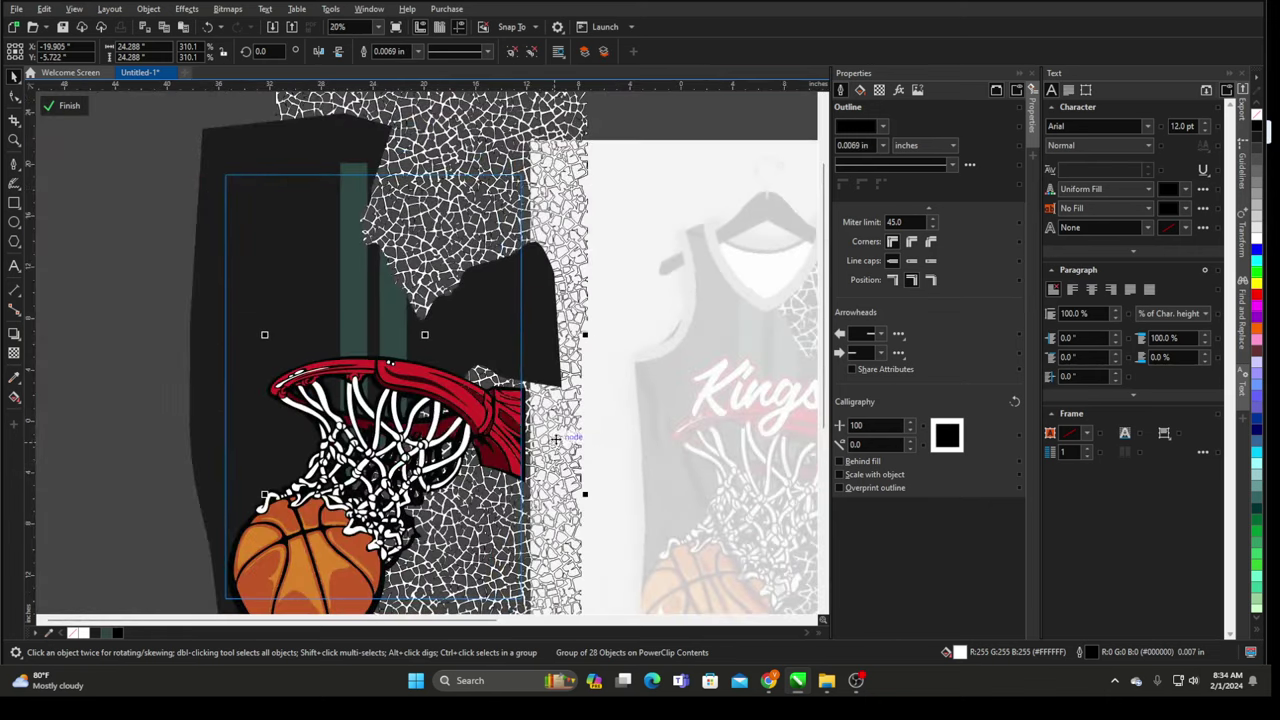
pyautogui.click(473, 577)
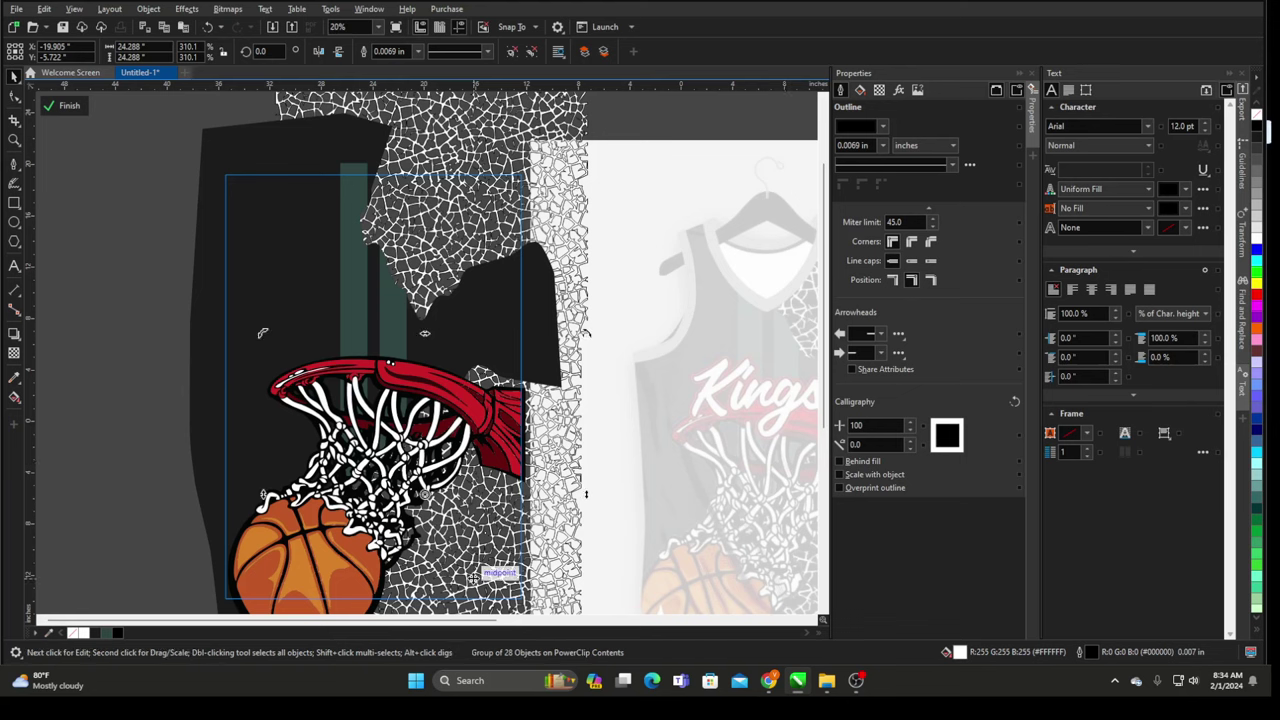
pyautogui.doubleClick(1090, 651)
pyautogui.click(550, 282)
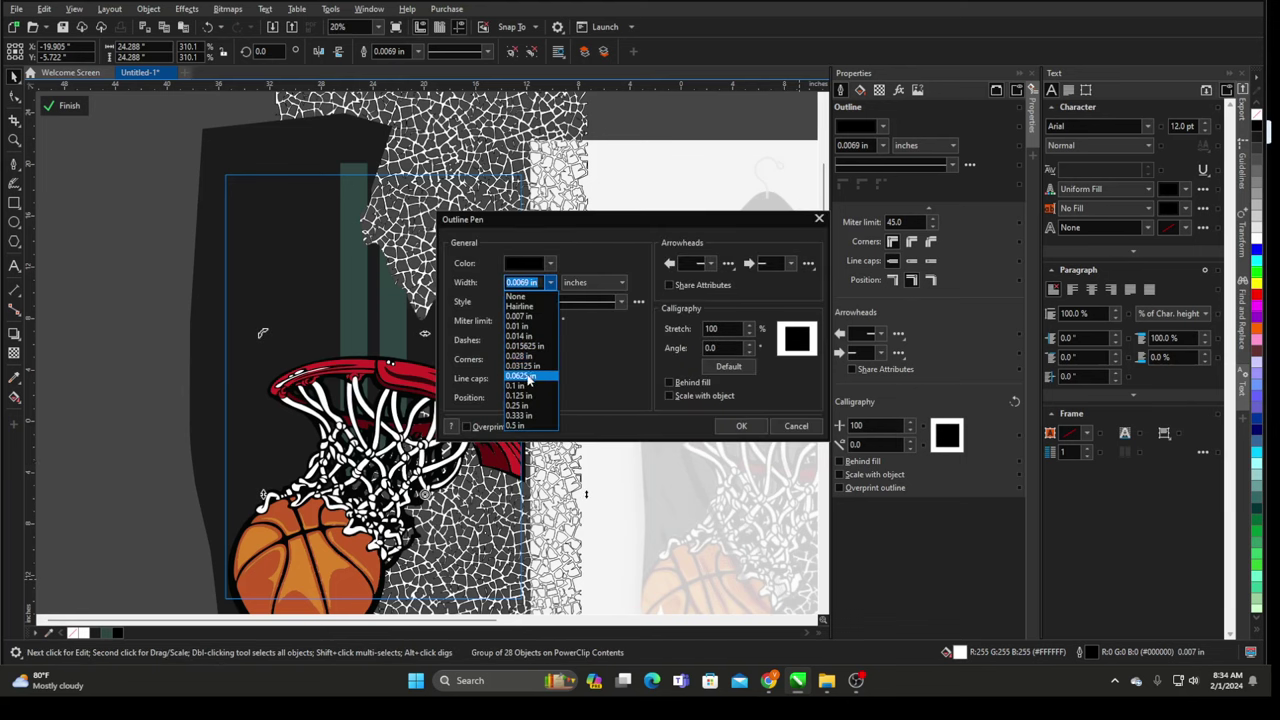
pyautogui.click(530, 374)
pyautogui.click(748, 425)
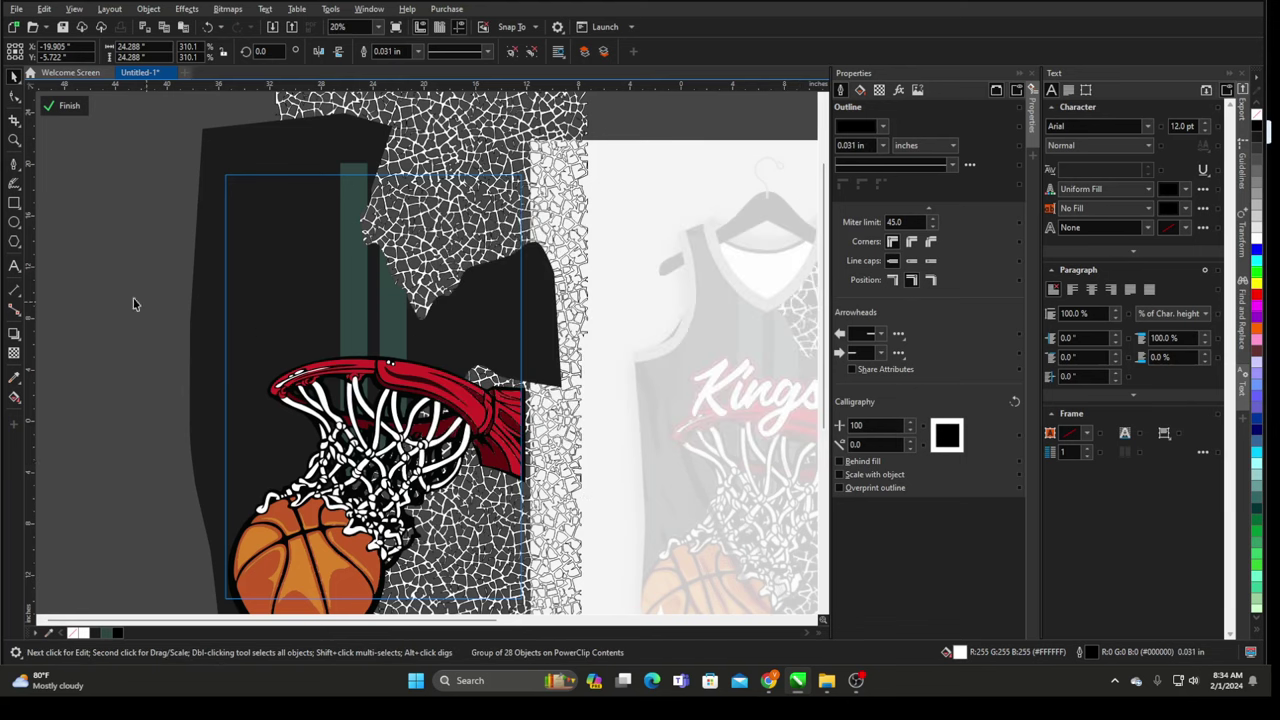
# - Deselect the mosaic group and finish editing the PowerClip of the basketball artwork
pyautogui.rightClick(75, 209)
pyautogui.click(122, 229)
pyautogui.click(111, 220)
pyautogui.rightClick(112, 222)
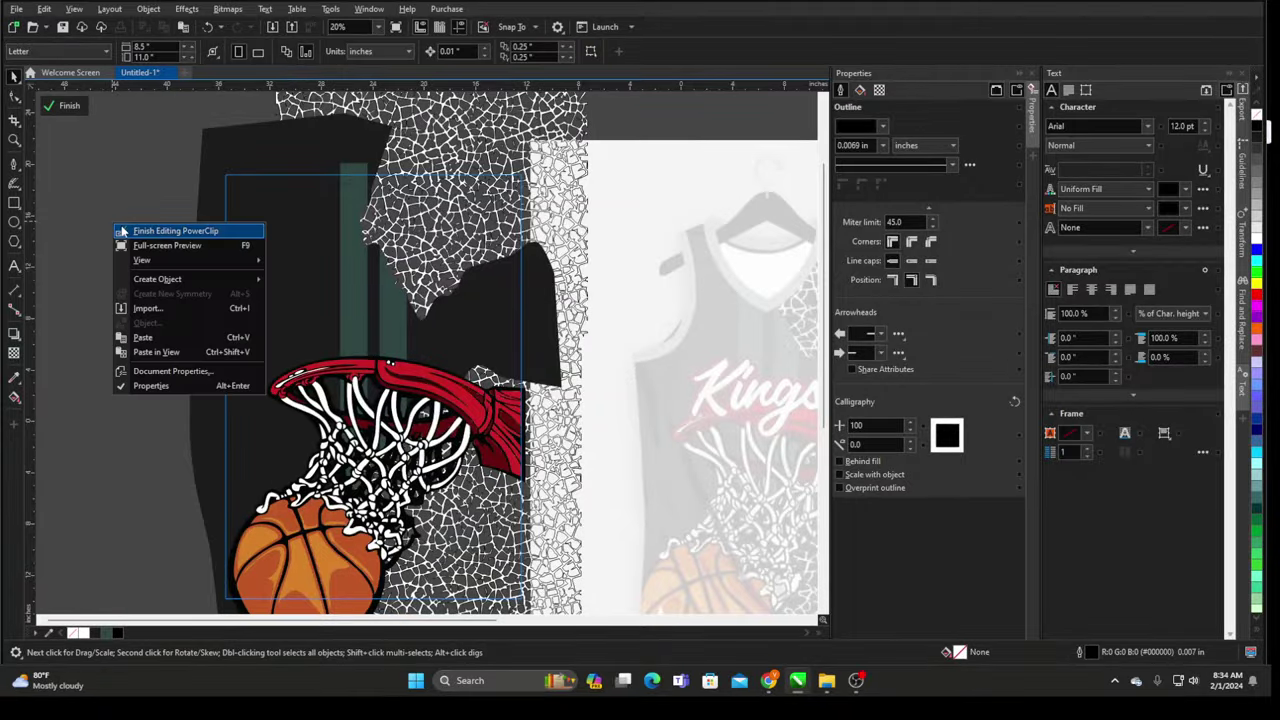
pyautogui.click(121, 231)
pyautogui.click(605, 311)
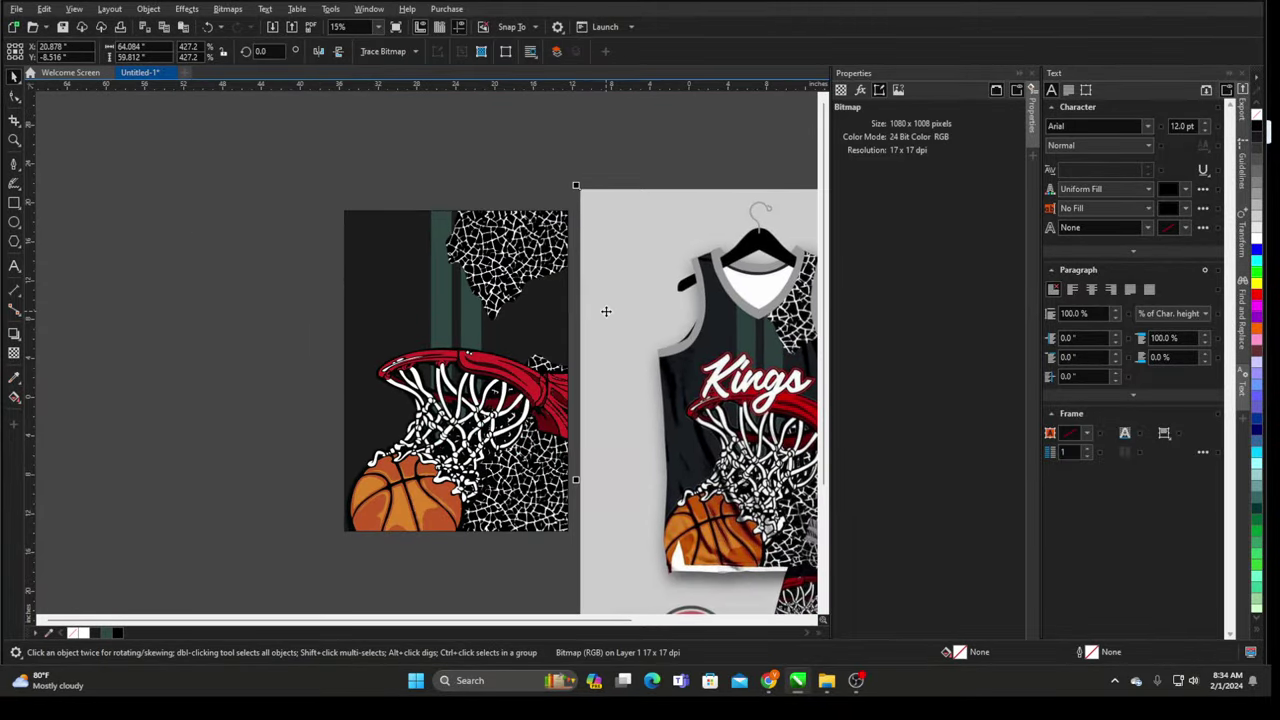
pyautogui.scroll(3, 664, 386)
pyautogui.scroll(-2, 400, 283)
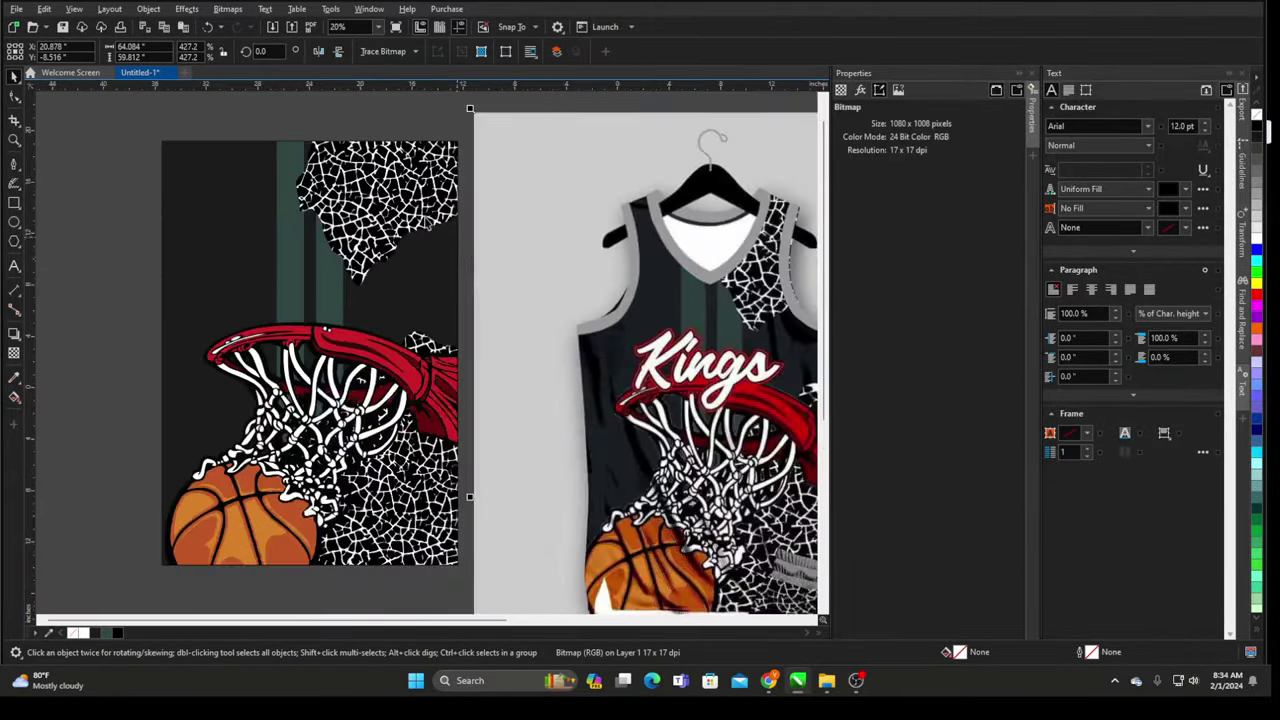
pyautogui.scroll(-1, 283, 193)
pyautogui.press('Escape')
# - Start opening an existing drawing and search the current client folder for PATTERNS
pyautogui.click(16, 8)
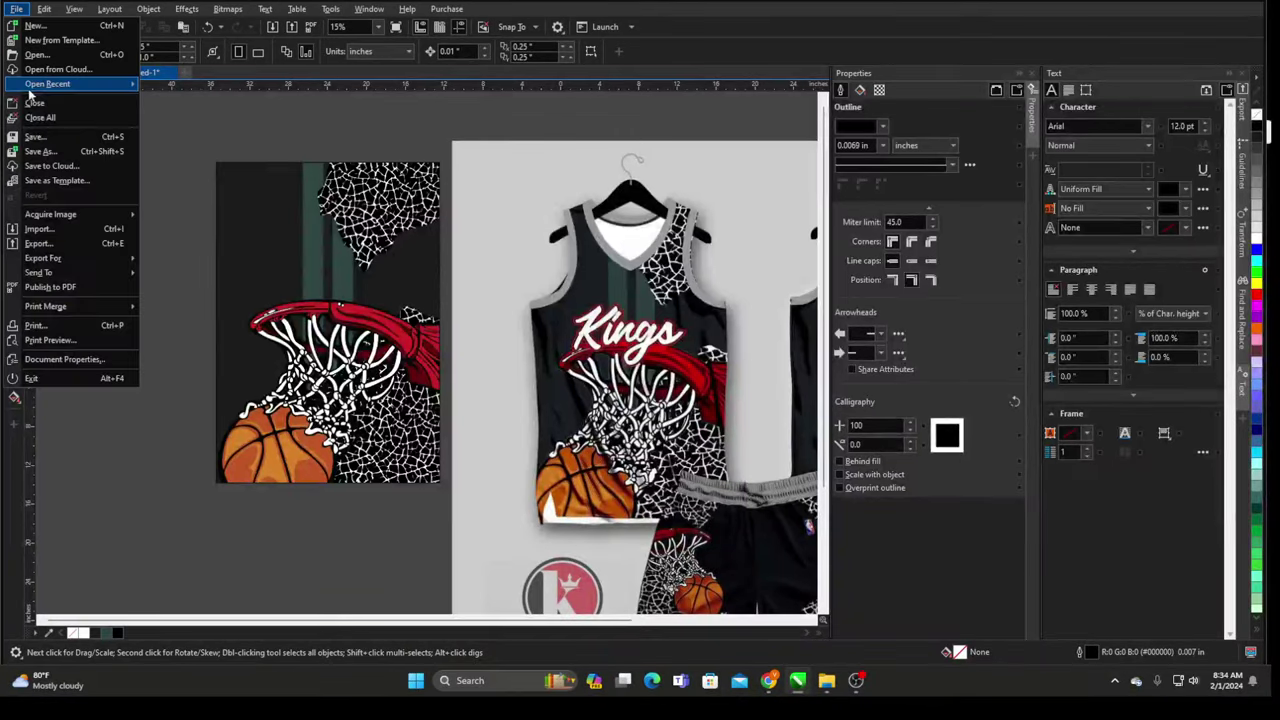
pyautogui.click(88, 40)
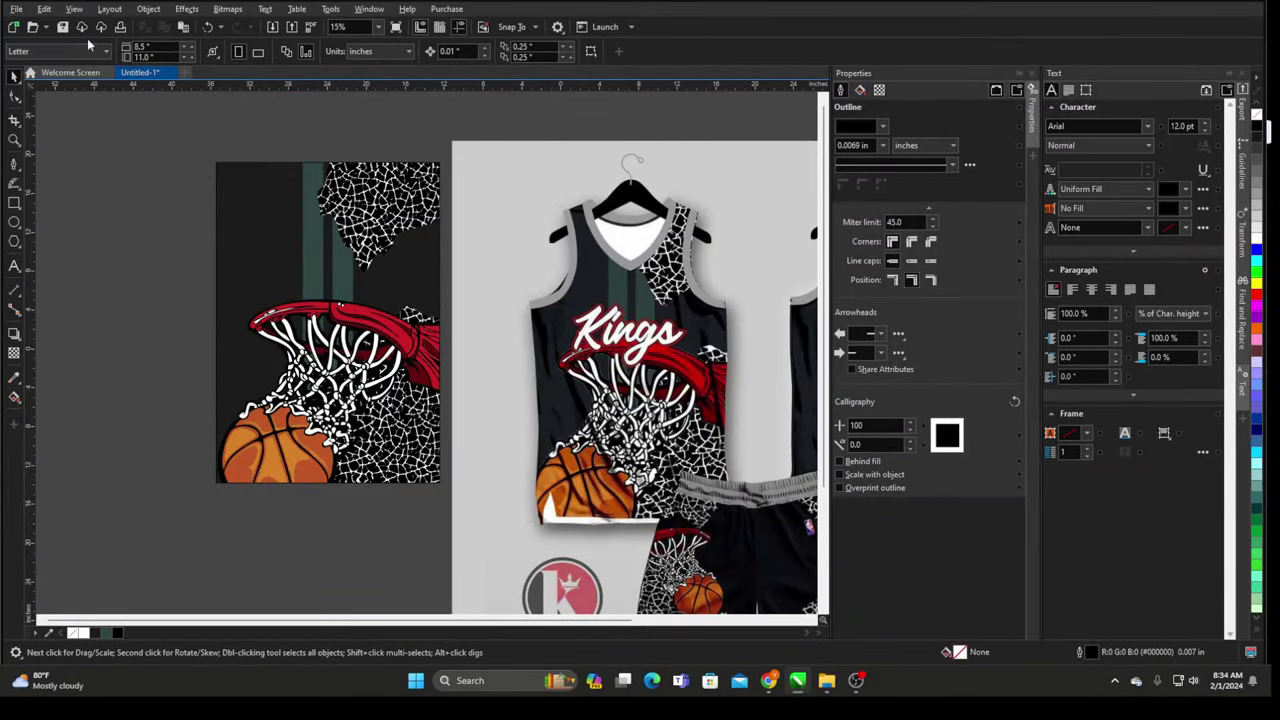
pyautogui.click(16, 9)
pyautogui.click(40, 57)
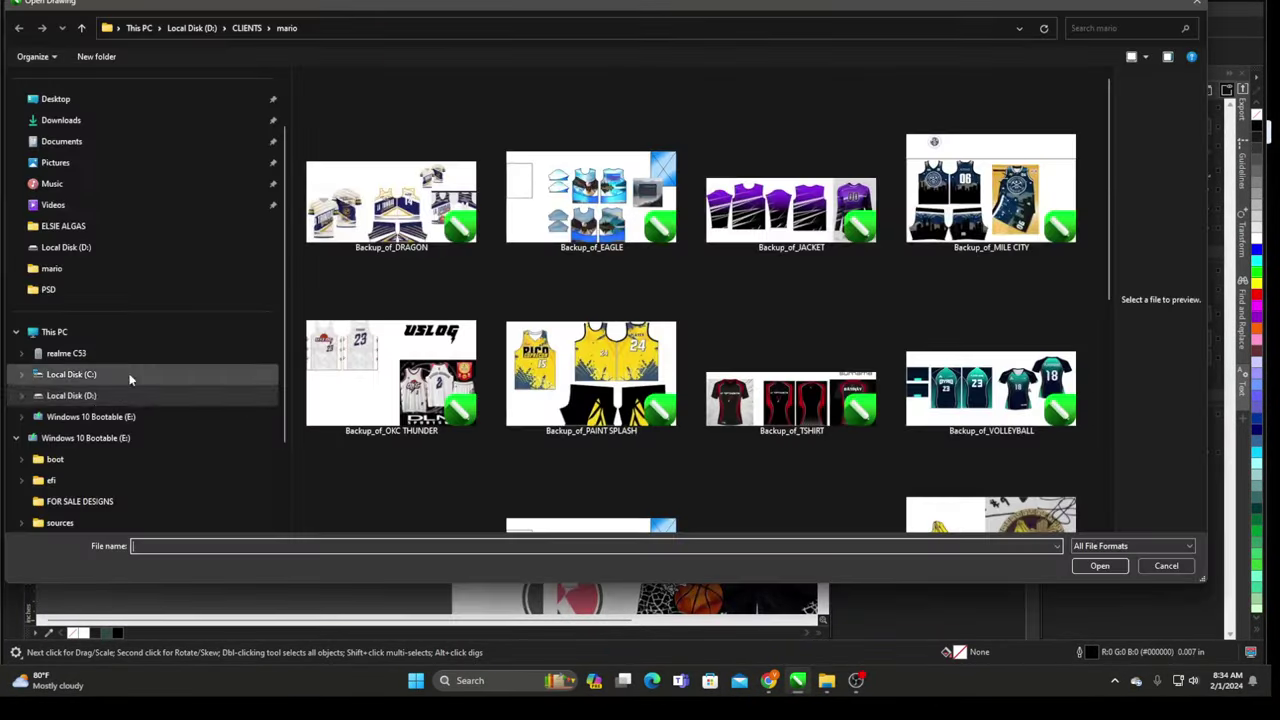
pyautogui.click(1117, 28)
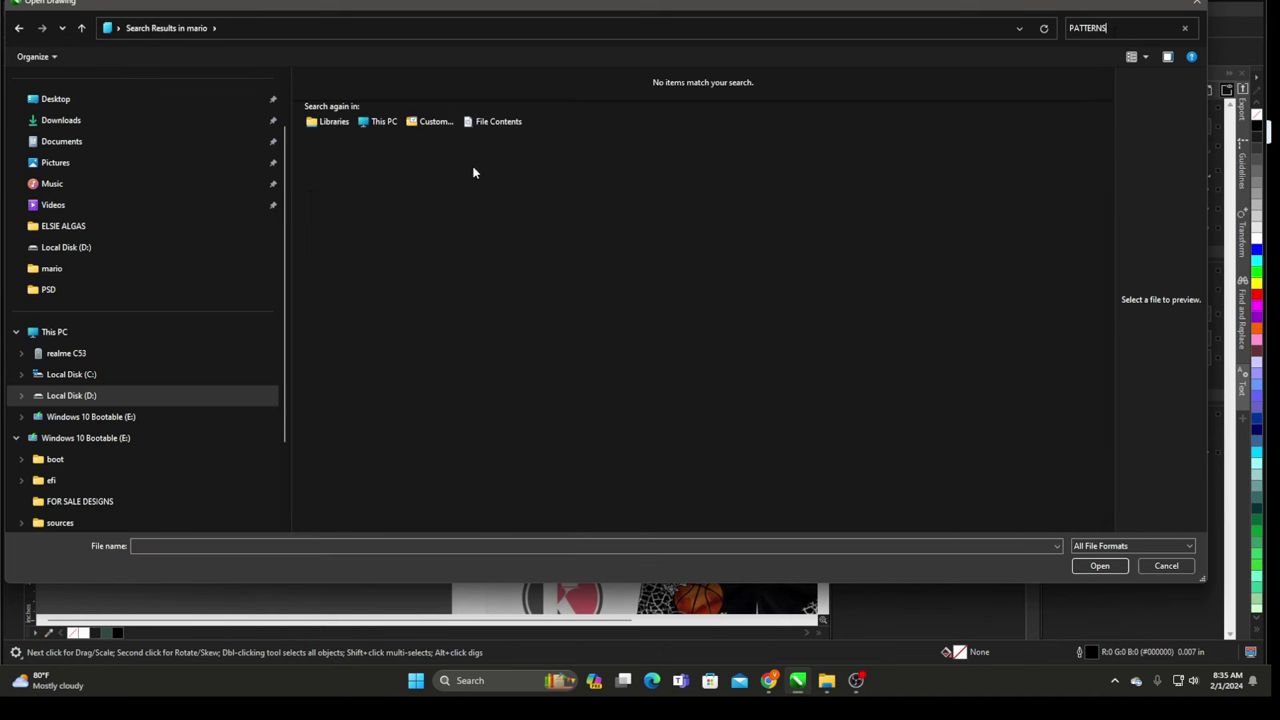
pyautogui.click(71, 374)
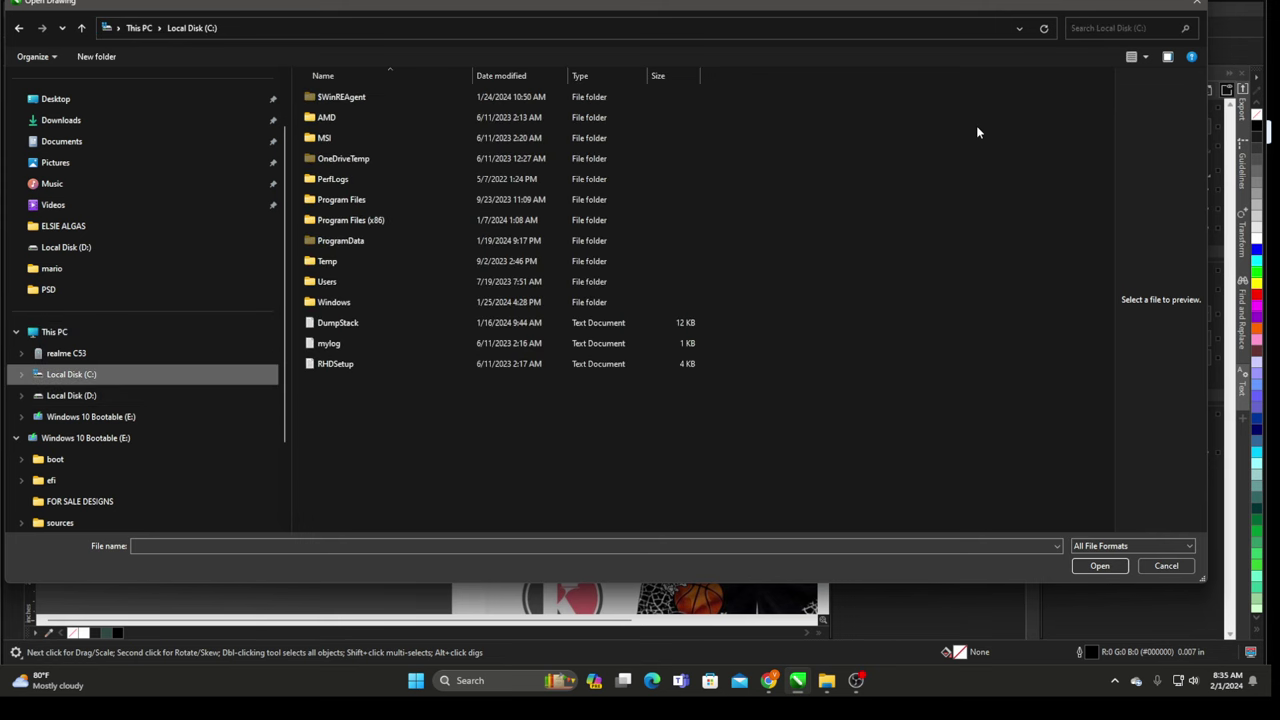
# - Search Local Disk (D:) for PATTERNS and open the PATTERNS RAIKKO drawing
pyautogui.click(71, 395)
pyautogui.scroll(-2, 634, 282)
pyautogui.scroll(1, 634, 282)
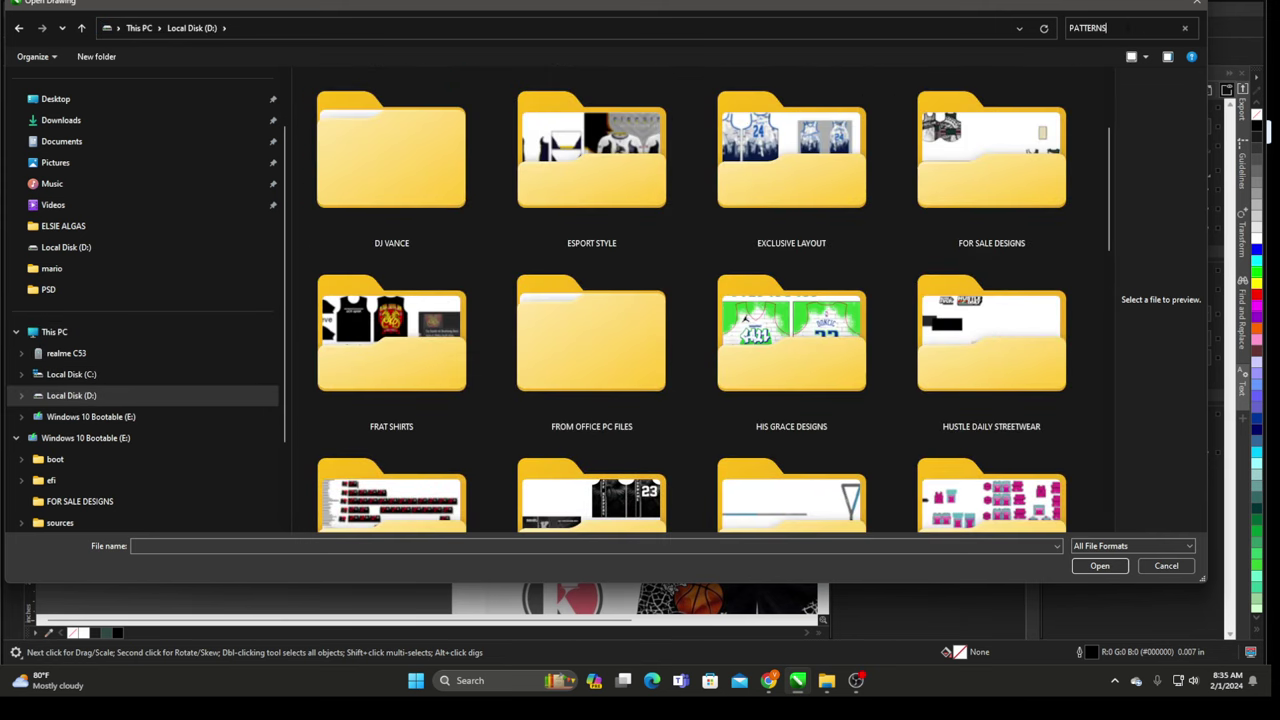
pyautogui.press('Return')
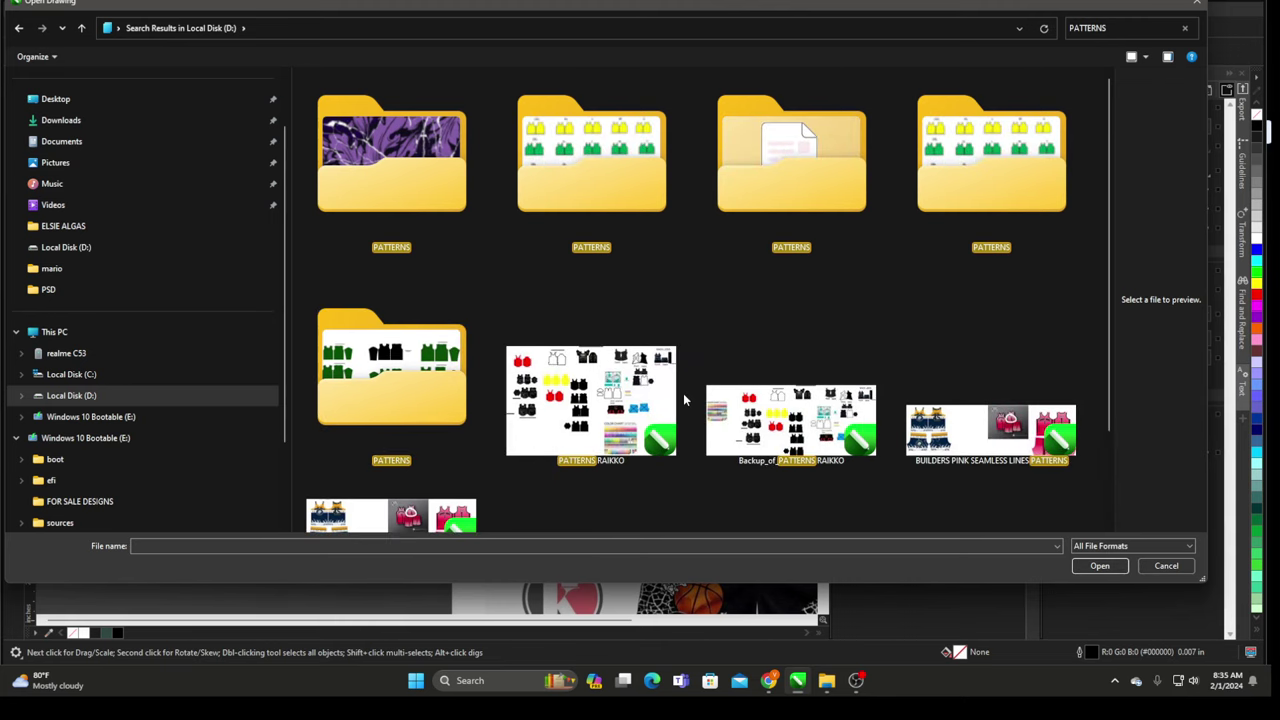
pyautogui.click(596, 424)
pyautogui.click(1090, 594)
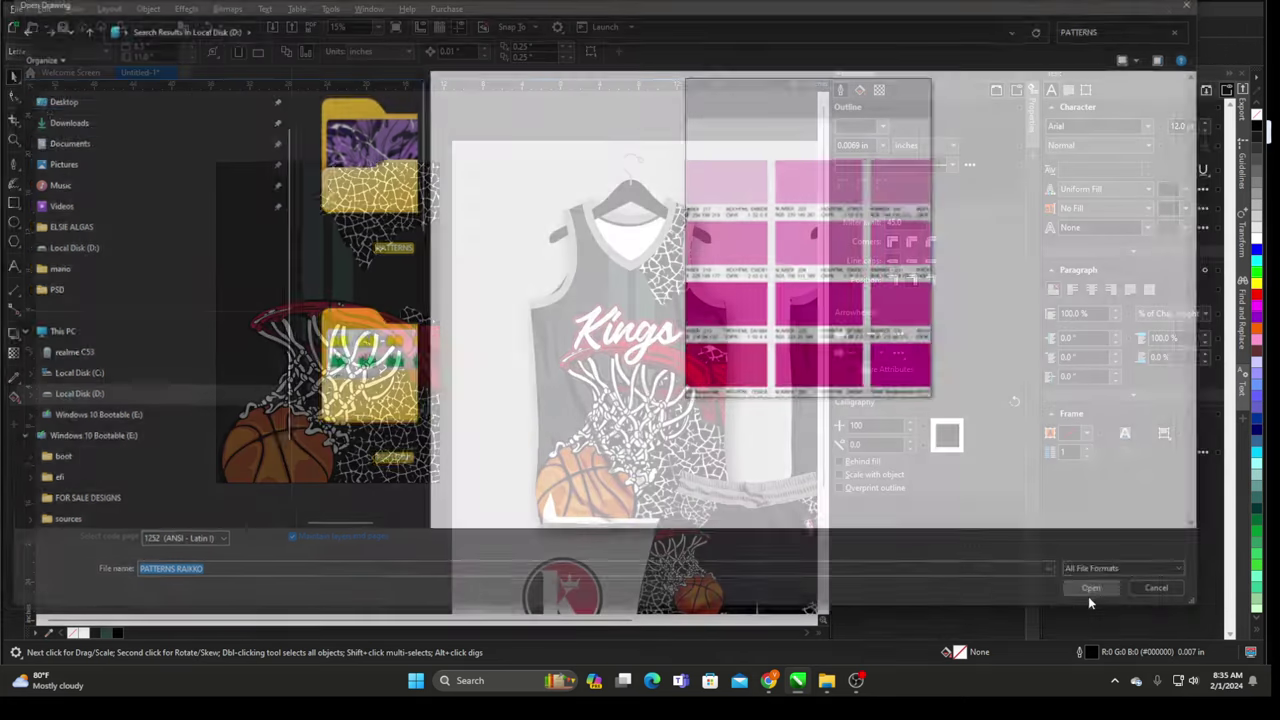
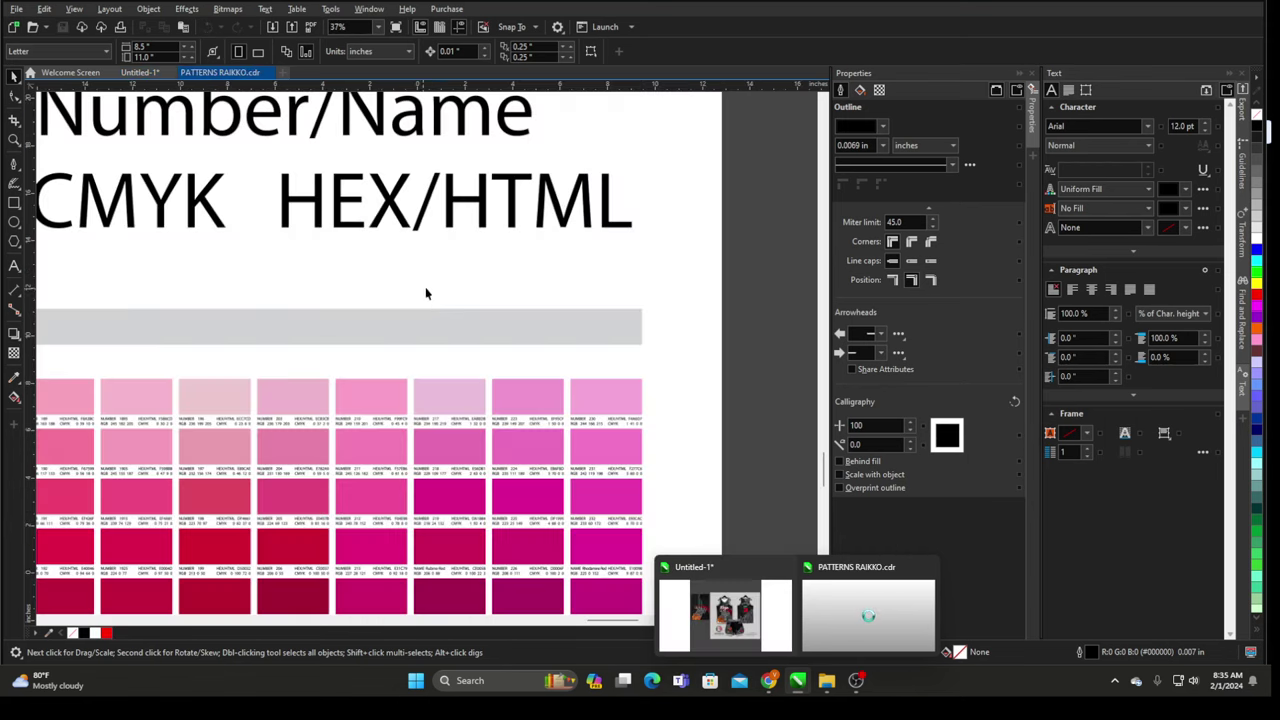
# - Select and copy the black sleeveless jersey front and back pattern with the green neck and armhole trim
pyautogui.scroll(-6, 704, 360)
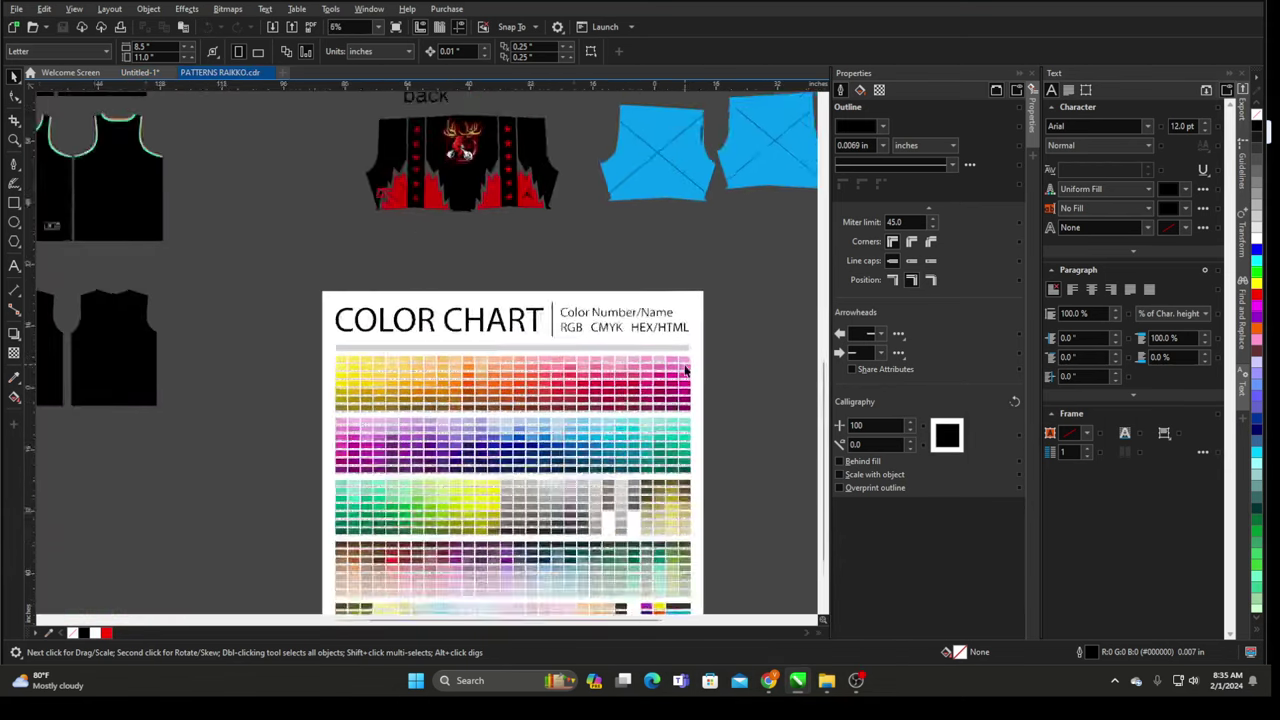
pyautogui.scroll(1, 322, 253)
pyautogui.moveTo(345, 229); pyautogui.dragTo(594, 383)
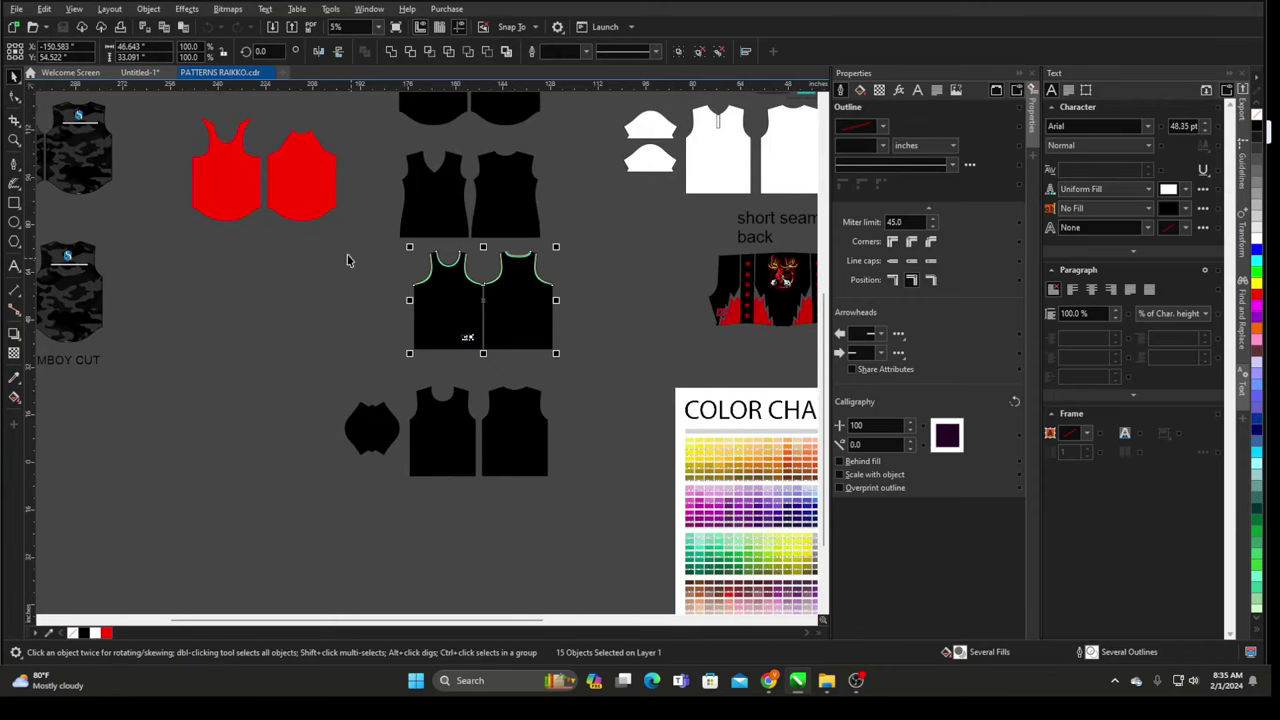
pyautogui.moveTo(343, 246); pyautogui.dragTo(648, 382)
# - Paste the jersey pattern into the Untitled-1 document and move it beside the basketball artwork
pyautogui.click(141, 73)
pyautogui.scroll(-2, 505, 215)
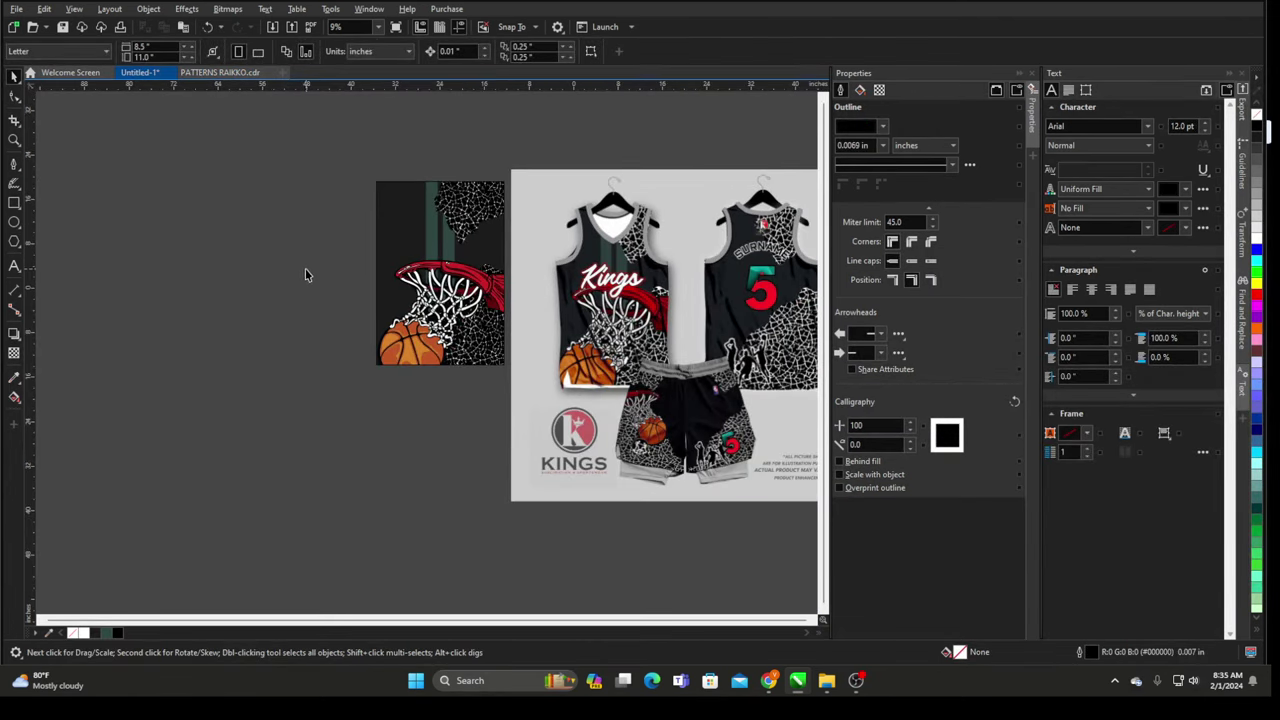
pyautogui.hotkey('ctrl', 'v')
pyautogui.hotkey('ctrl', 'v')
pyautogui.scroll(-3, 314, 280)
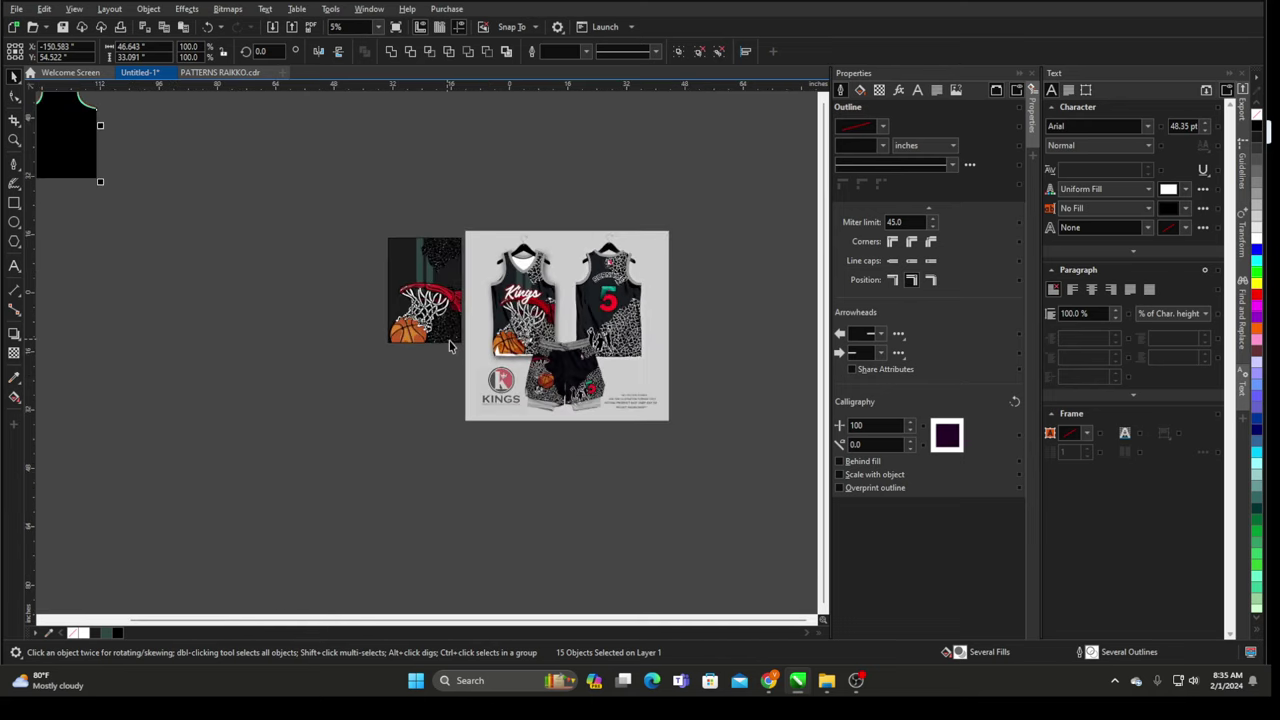
pyautogui.moveTo(242, 236); pyautogui.dragTo(441, 339)
# - Delete the small logo near the lower edge of the front jersey pattern
pyautogui.scroll(3, 433, 319)
pyautogui.scroll(1, 441, 325)
pyautogui.click(494, 117)
pyautogui.moveTo(105, 298); pyautogui.dragTo(313, 486)
pyautogui.press('Delete')
# - Select the front pattern's three cyan neck and armhole trim pieces and weld them together
pyautogui.click(181, 227)
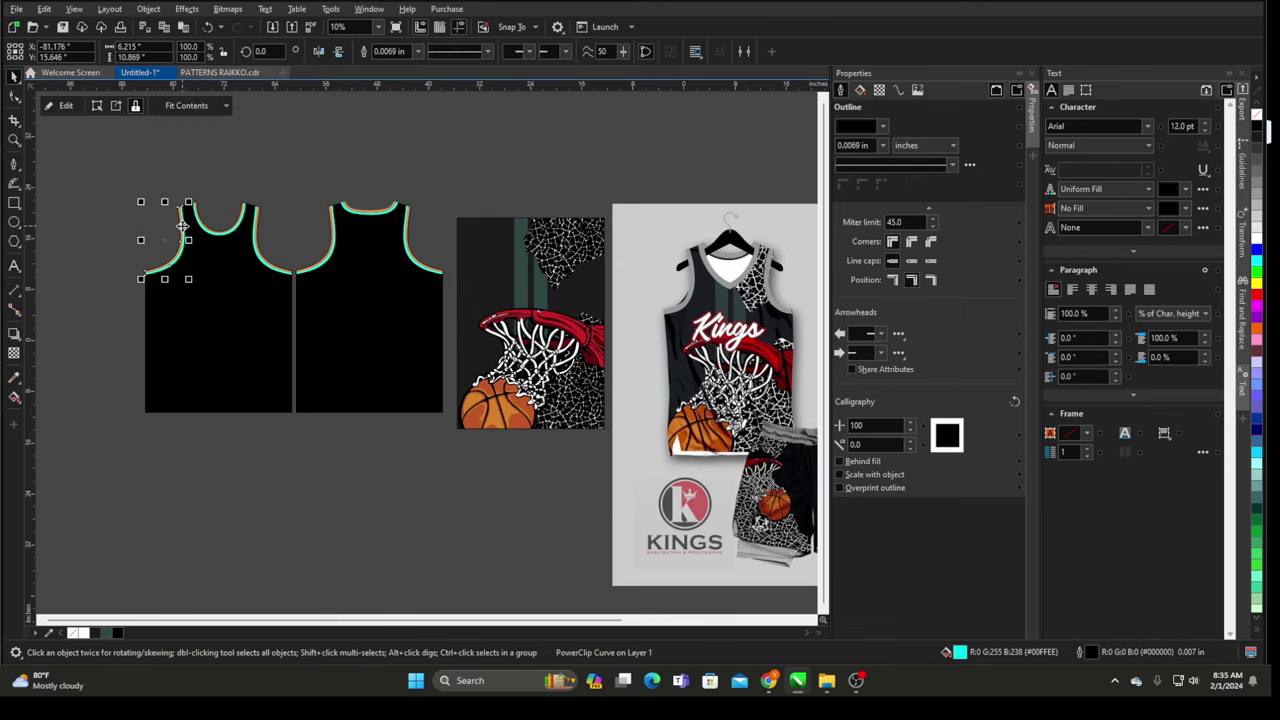
pyautogui.rightClick(177, 222)
pyautogui.click(125, 182)
pyautogui.moveTo(124, 181); pyautogui.dragTo(302, 332)
pyautogui.click(392, 53)
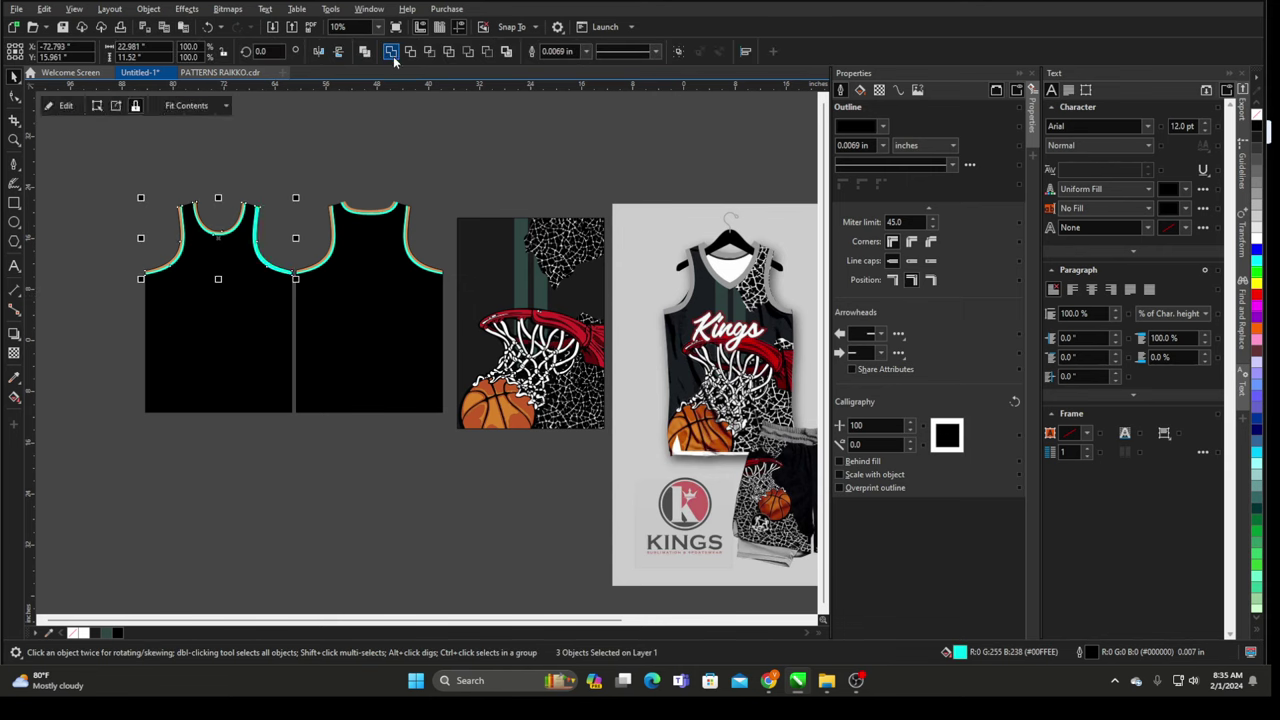
# - Extract the PowerClip contents of the front trim and delete the extracted orange strips
pyautogui.click(256, 201)
pyautogui.rightClick(244, 205)
pyautogui.click(254, 215)
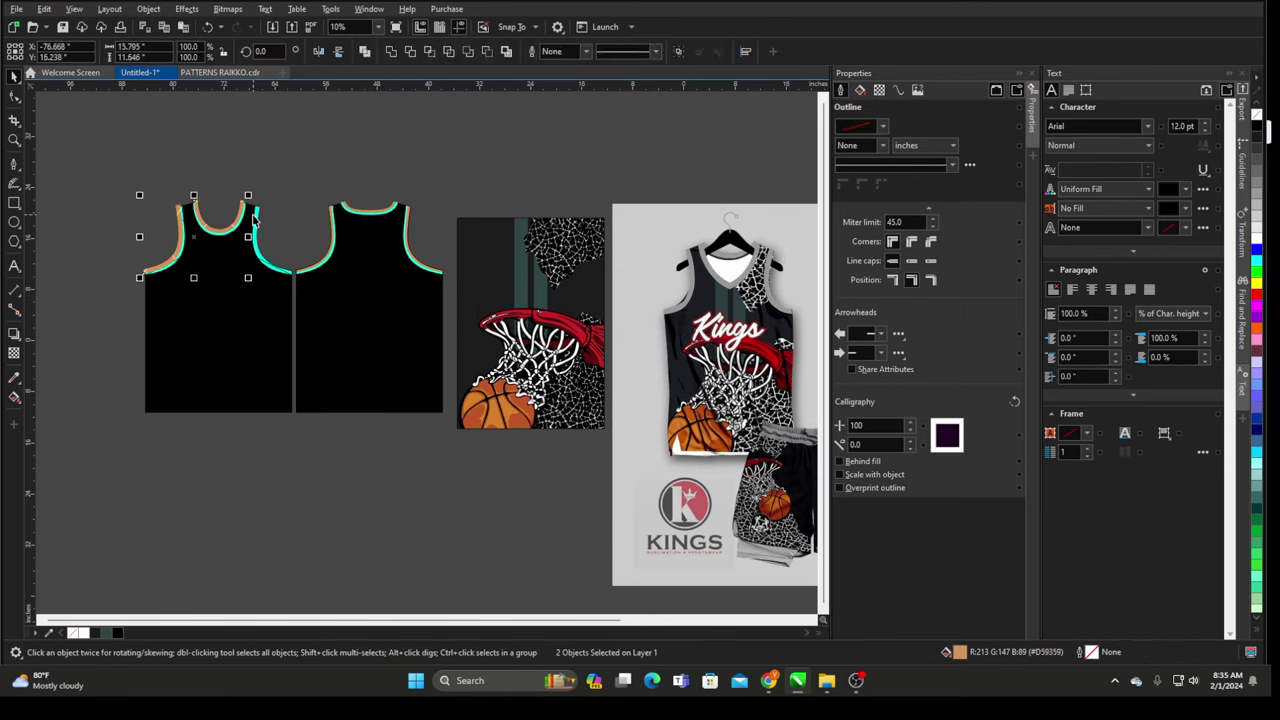
pyautogui.press('Delete')
# - Weld the back pattern's cyan trim pieces and delete the orange strips extracted from their PowerClip
pyautogui.moveTo(267, 181); pyautogui.dragTo(460, 300)
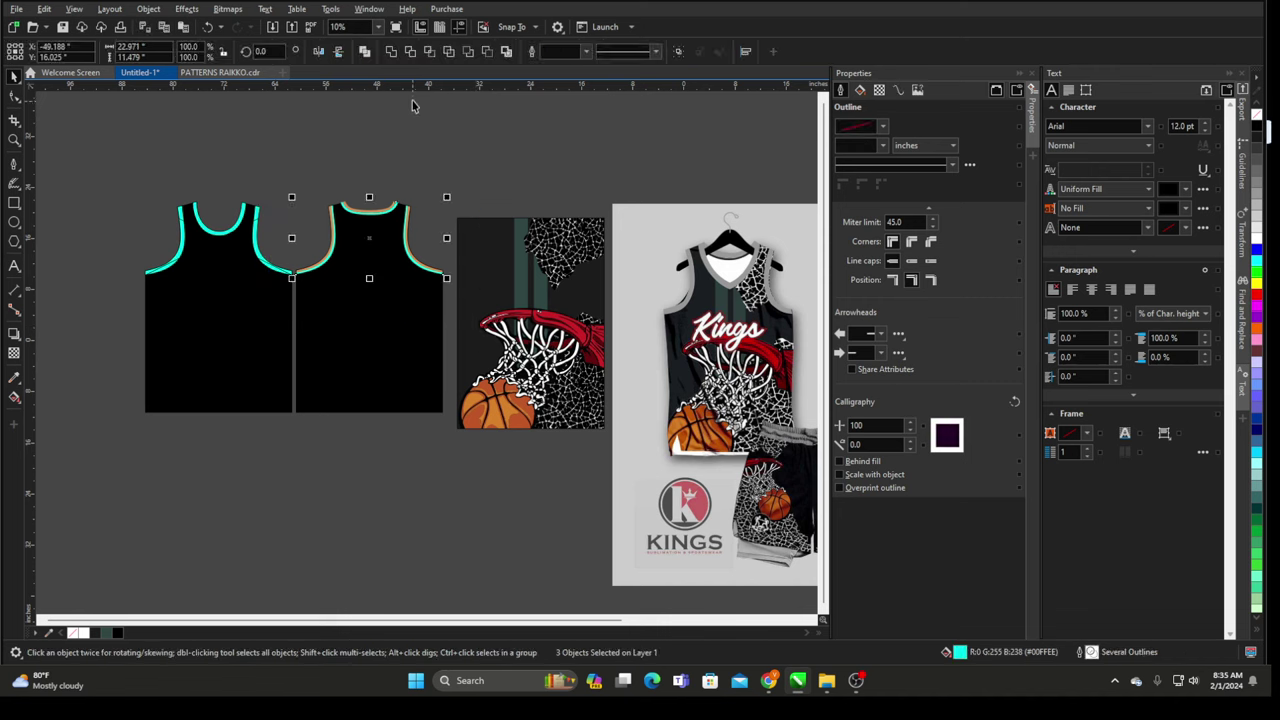
pyautogui.click(392, 53)
pyautogui.click(355, 197)
pyautogui.rightClick(351, 207)
pyautogui.click(371, 219)
pyautogui.press('Delete')
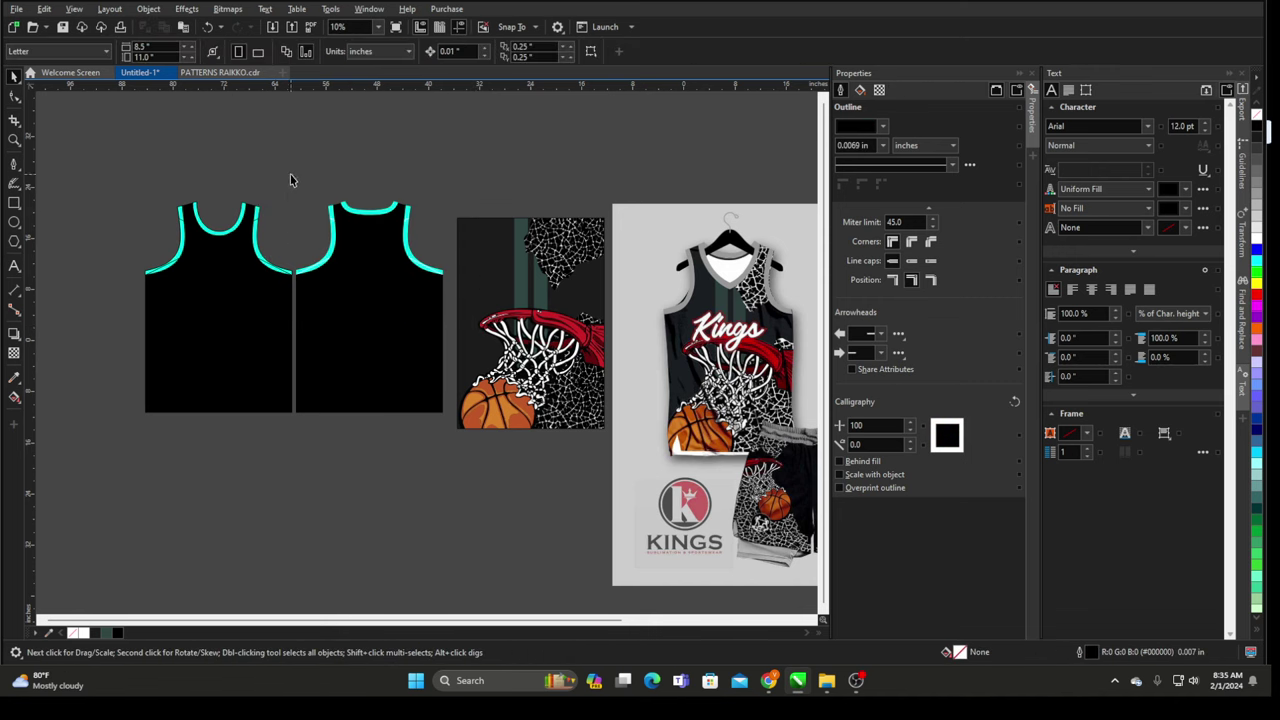
# - Fill the front and back trims with the gray #999999 sampled from the mockup jersey's collar
pyautogui.moveTo(203, 232); pyautogui.dragTo(462, 322)
pyautogui.scroll(3, 745, 283)
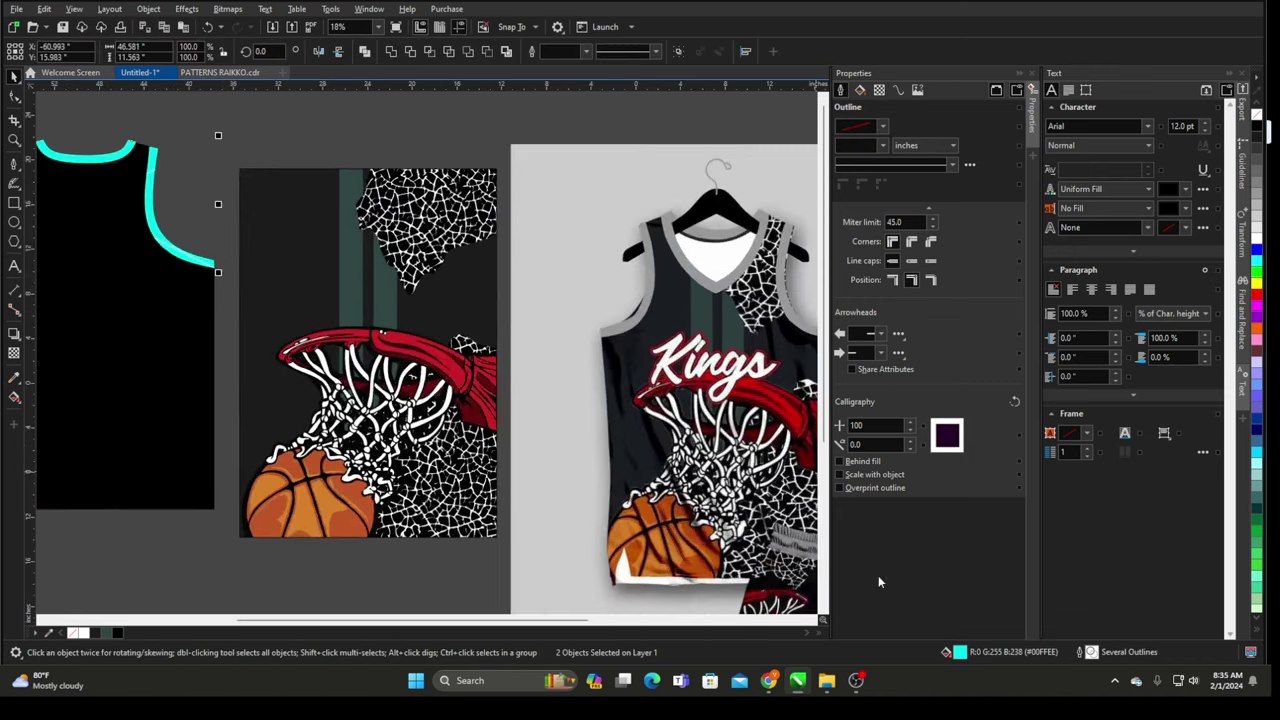
pyautogui.hotkey('shift', 'F11')
pyautogui.moveTo(540, 138); pyautogui.dragTo(854, 204)
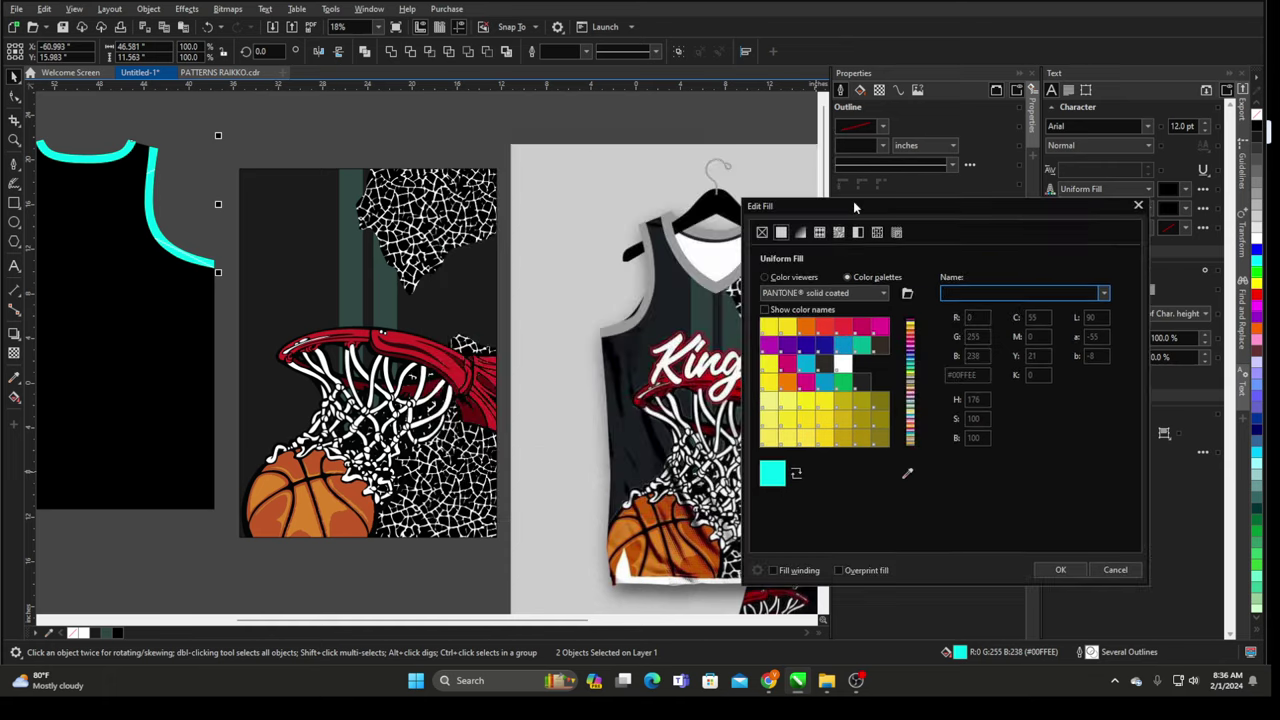
pyautogui.click(908, 476)
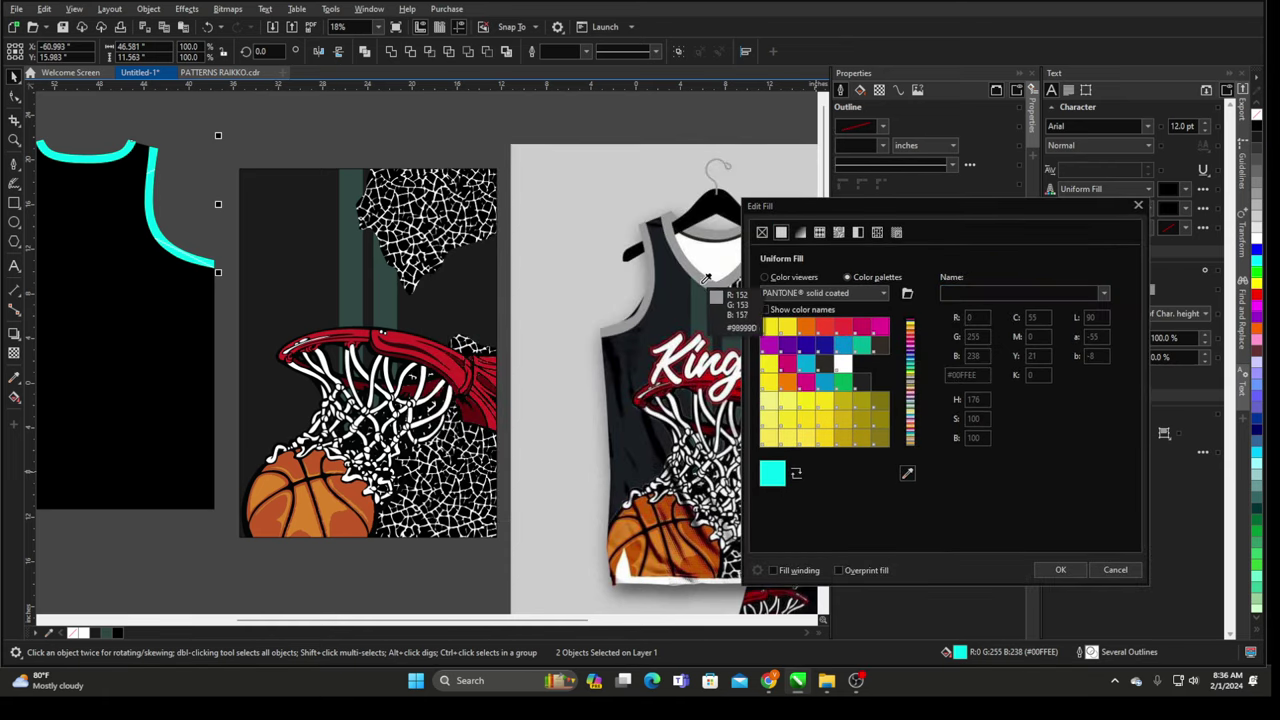
pyautogui.click(698, 282)
pyautogui.click(1062, 570)
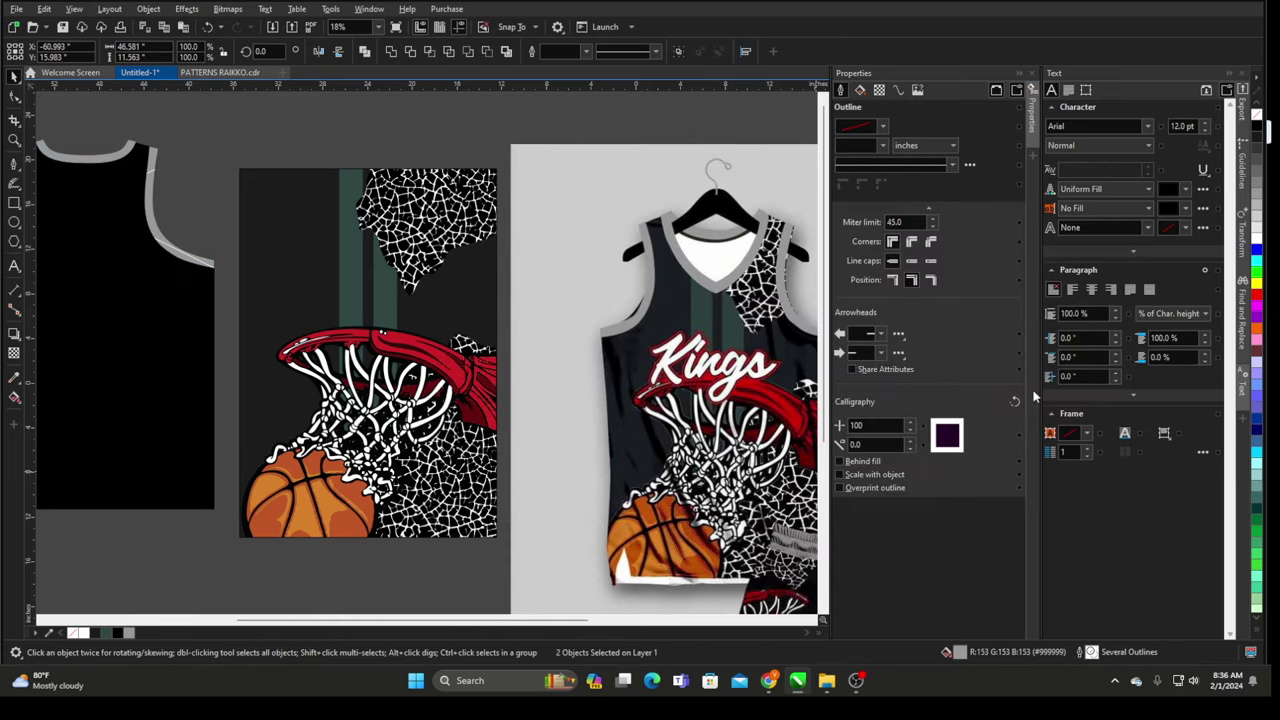
pyautogui.click(309, 94)
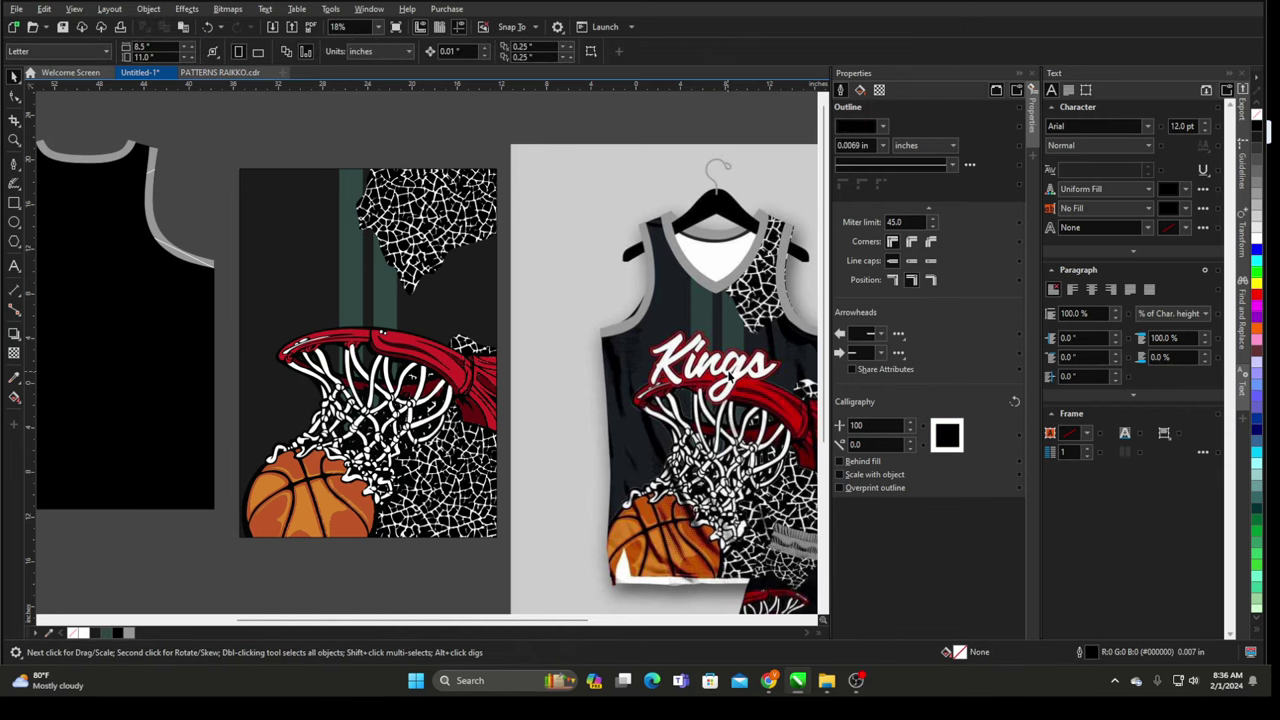
# - Clear the leftover strip contents from the front trim's PowerClip and finish editing it
pyautogui.scroll(-1, 294, 160)
pyautogui.scroll(1, 455, 320)
pyautogui.scroll(-5, 502, 295)
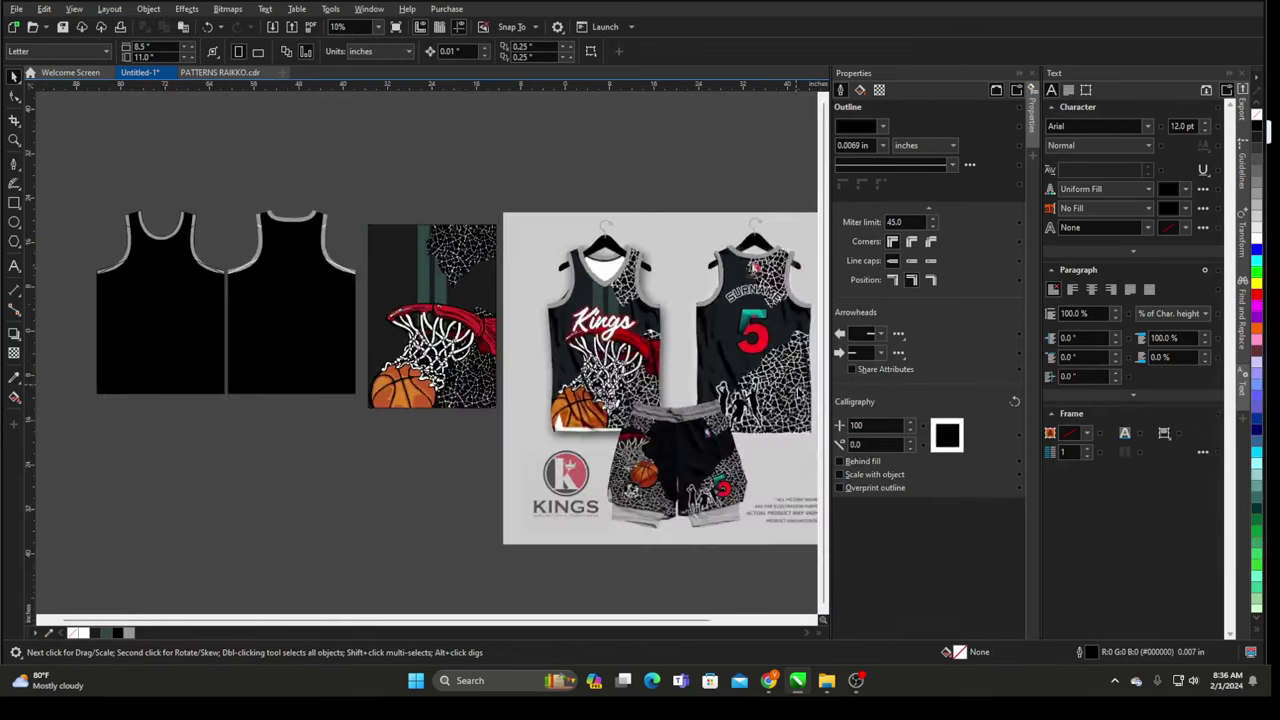
pyautogui.scroll(5, 165, 224)
pyautogui.click(170, 250)
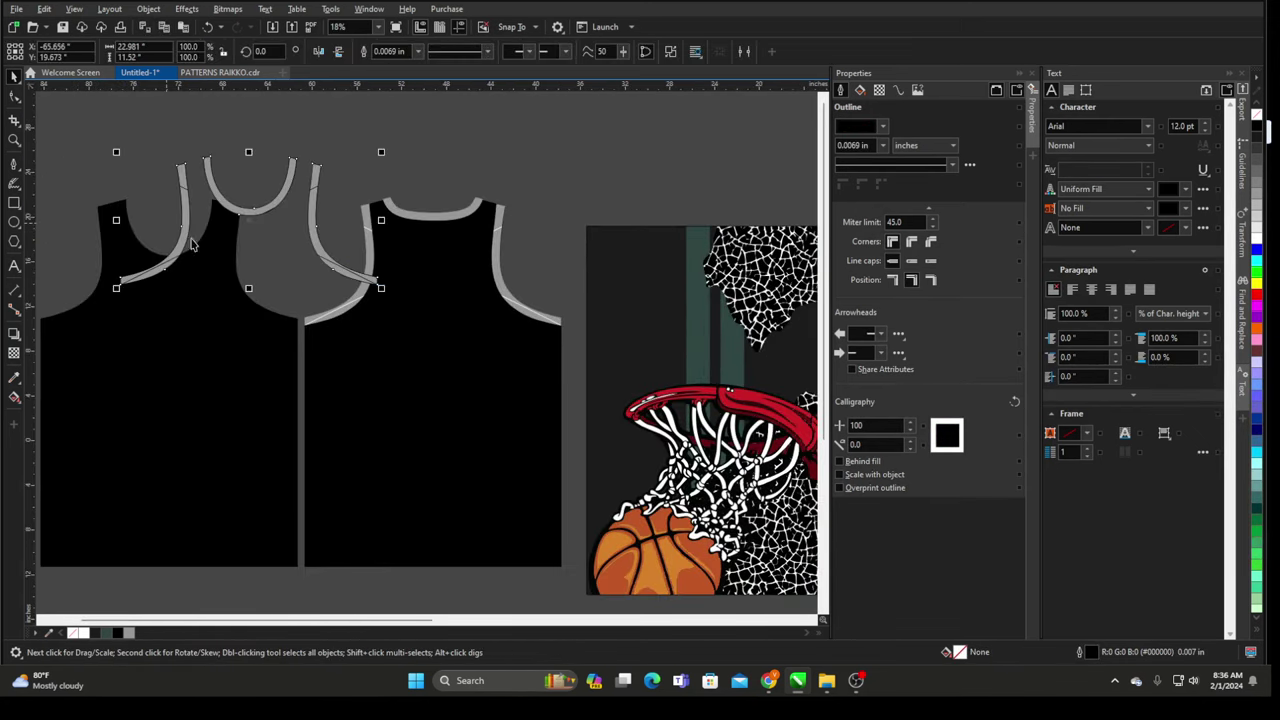
pyautogui.rightClick(168, 254)
pyautogui.click(218, 273)
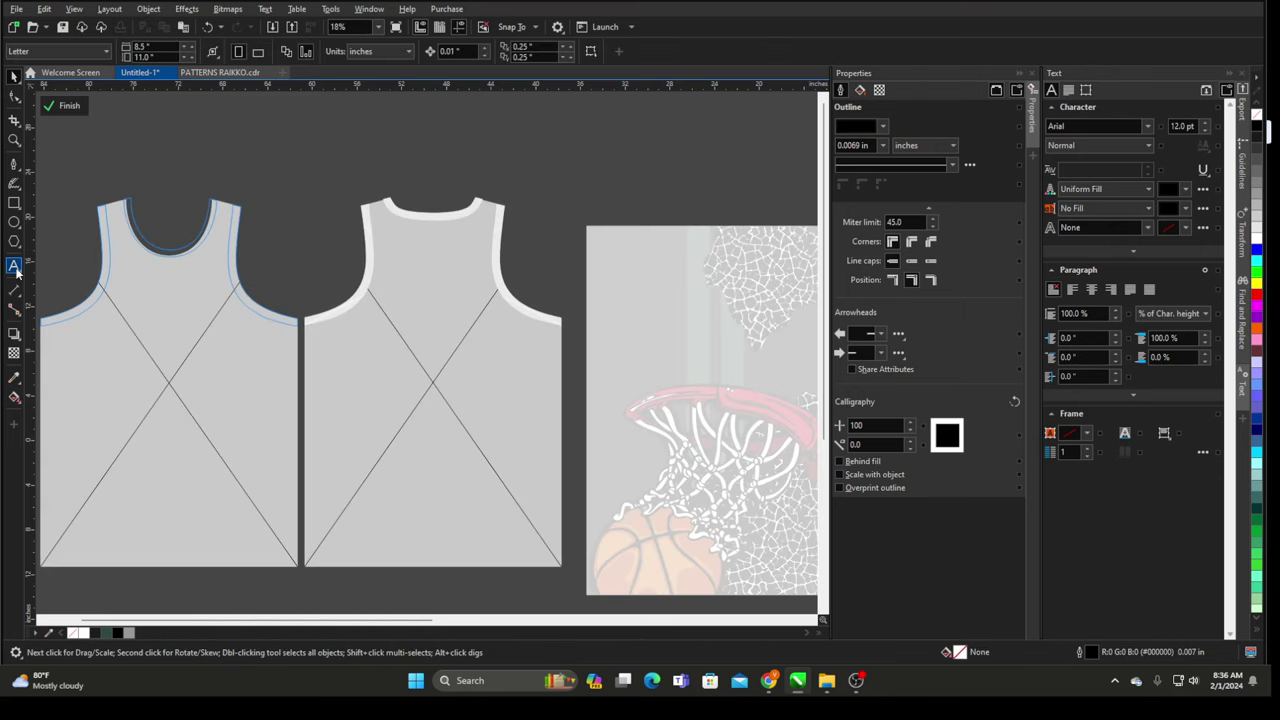
pyautogui.click(62, 105)
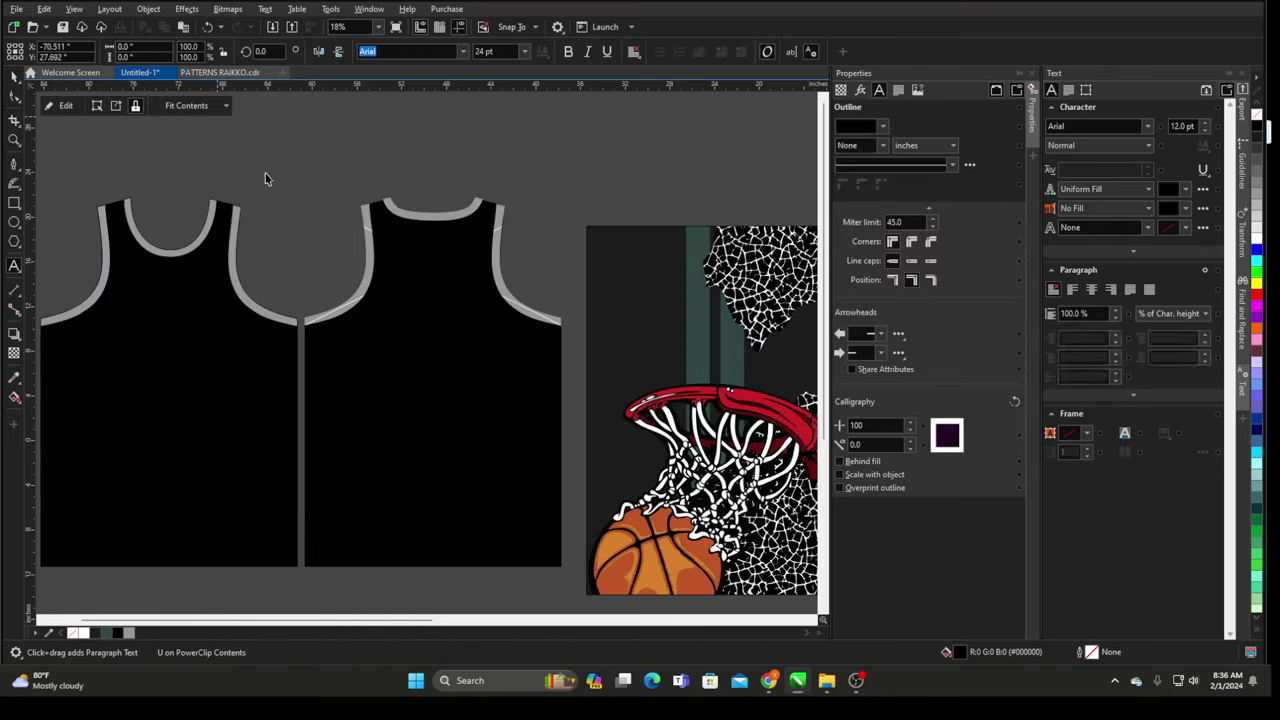
# - Try moving the gray front trim off the pattern to inspect it, and undo each move
pyautogui.click(222, 244)
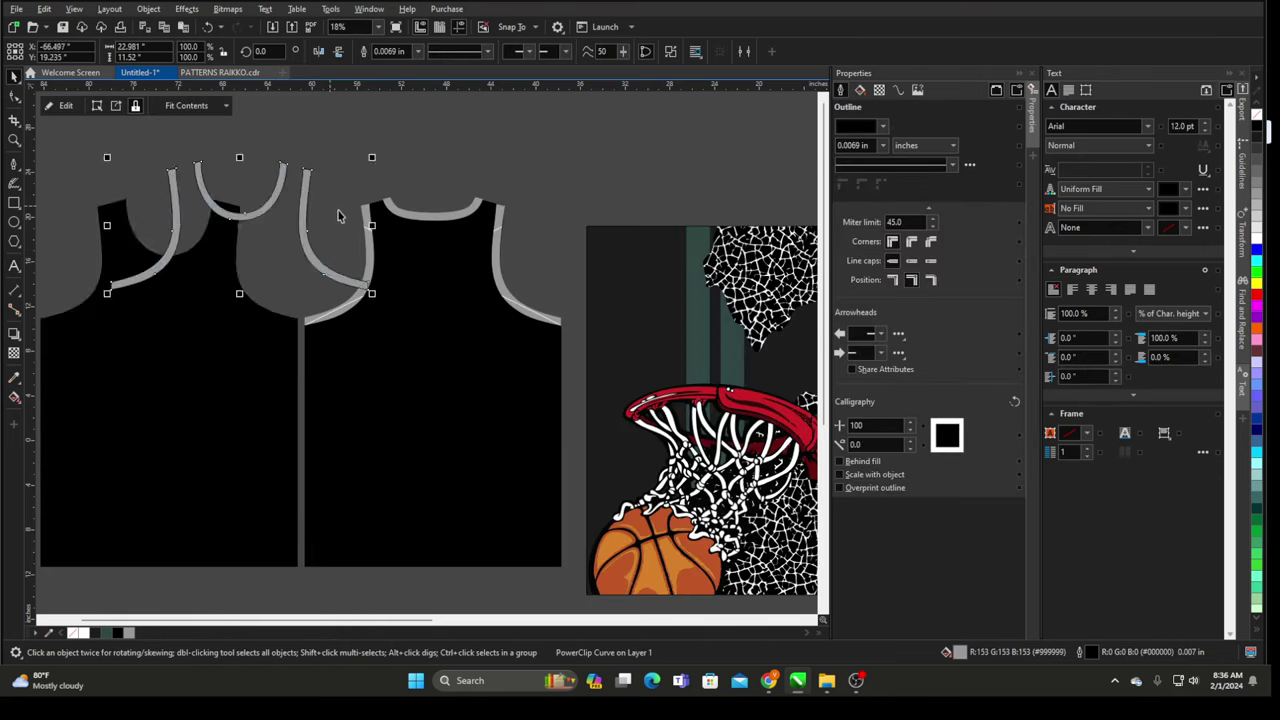
pyautogui.moveTo(234, 235); pyautogui.dragTo(251, 187)
pyautogui.hotkey('ctrl', 'z')
pyautogui.scroll(-1, 470, 205)
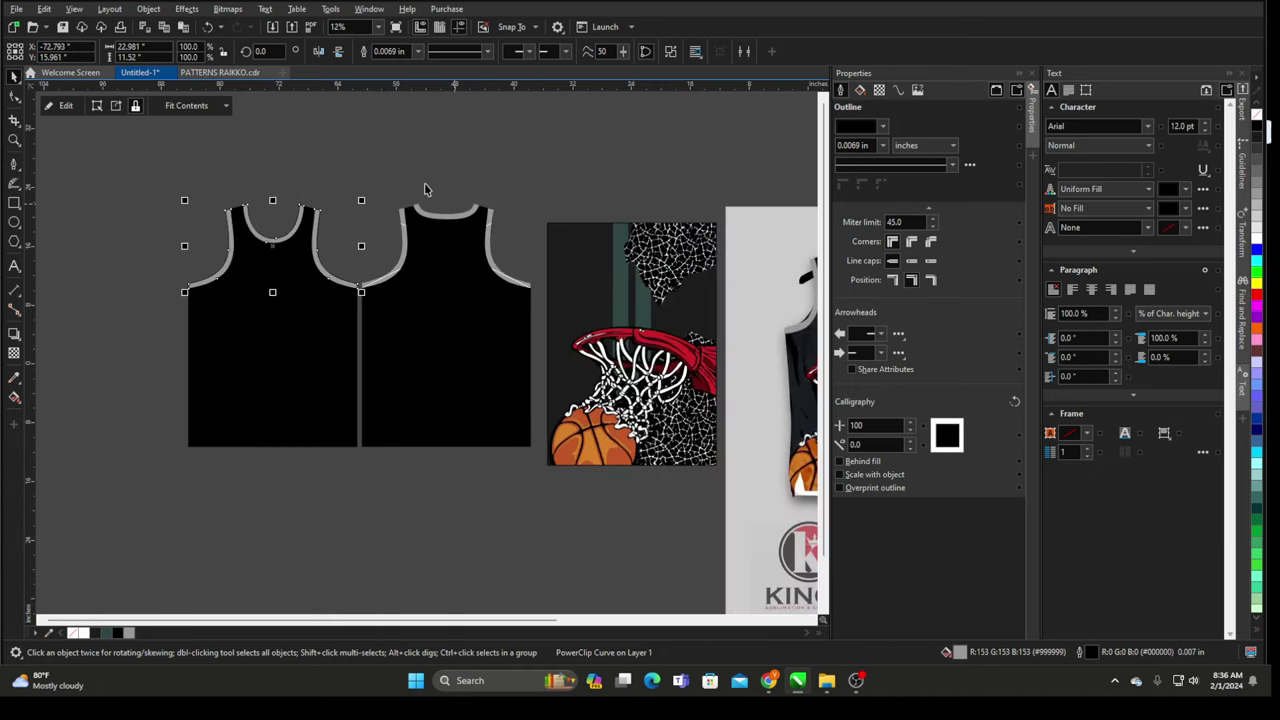
pyautogui.click(426, 189)
pyautogui.scroll(1, 314, 218)
pyautogui.moveTo(321, 226); pyautogui.dragTo(350, 128)
pyautogui.hotkey('ctrl', 'z')
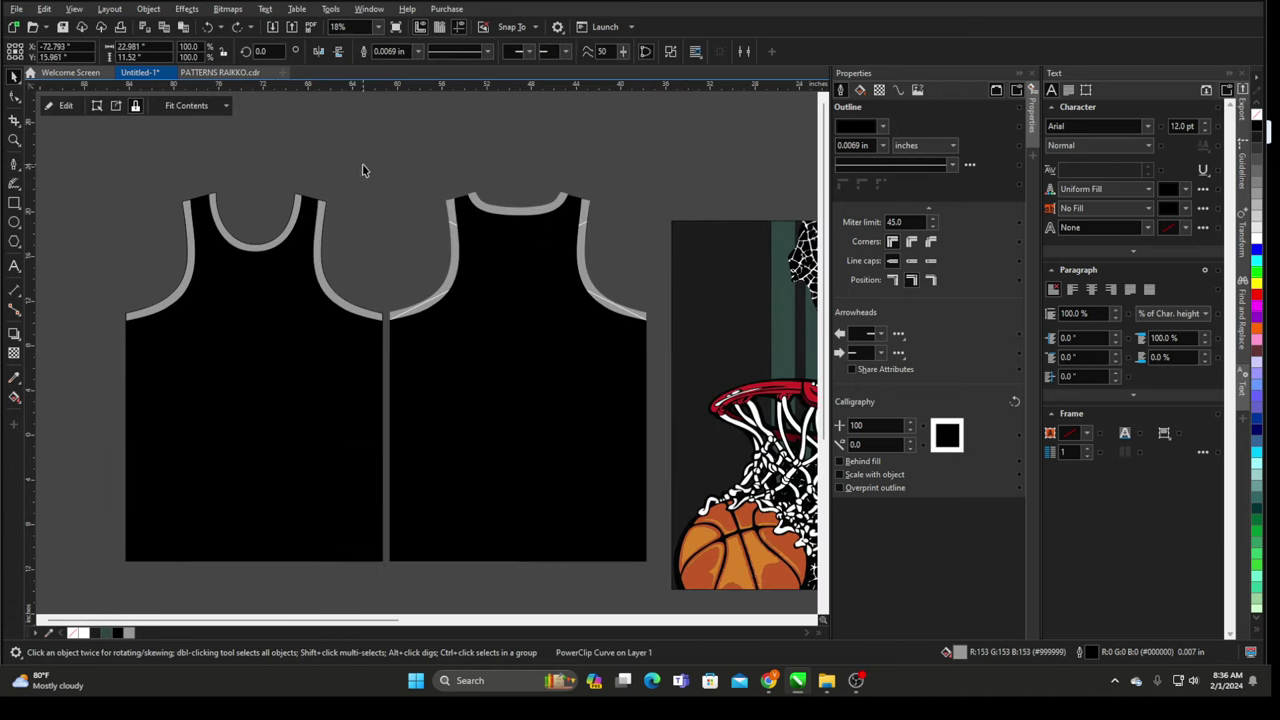
pyautogui.click(362, 171)
pyautogui.moveTo(321, 229); pyautogui.dragTo(340, 207)
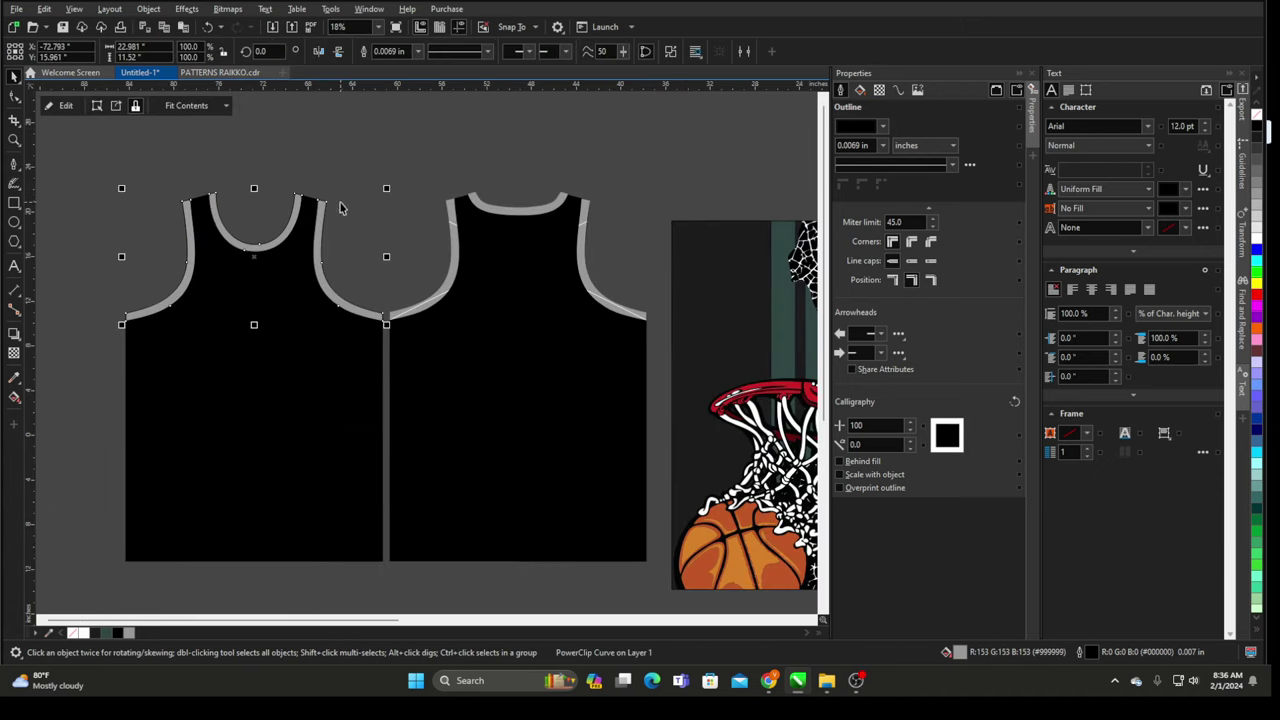
# - Clear the leftover strip contents from the back trim's PowerClip and finish editing it
pyautogui.click(445, 203)
pyautogui.rightClick(449, 206)
pyautogui.click(488, 221)
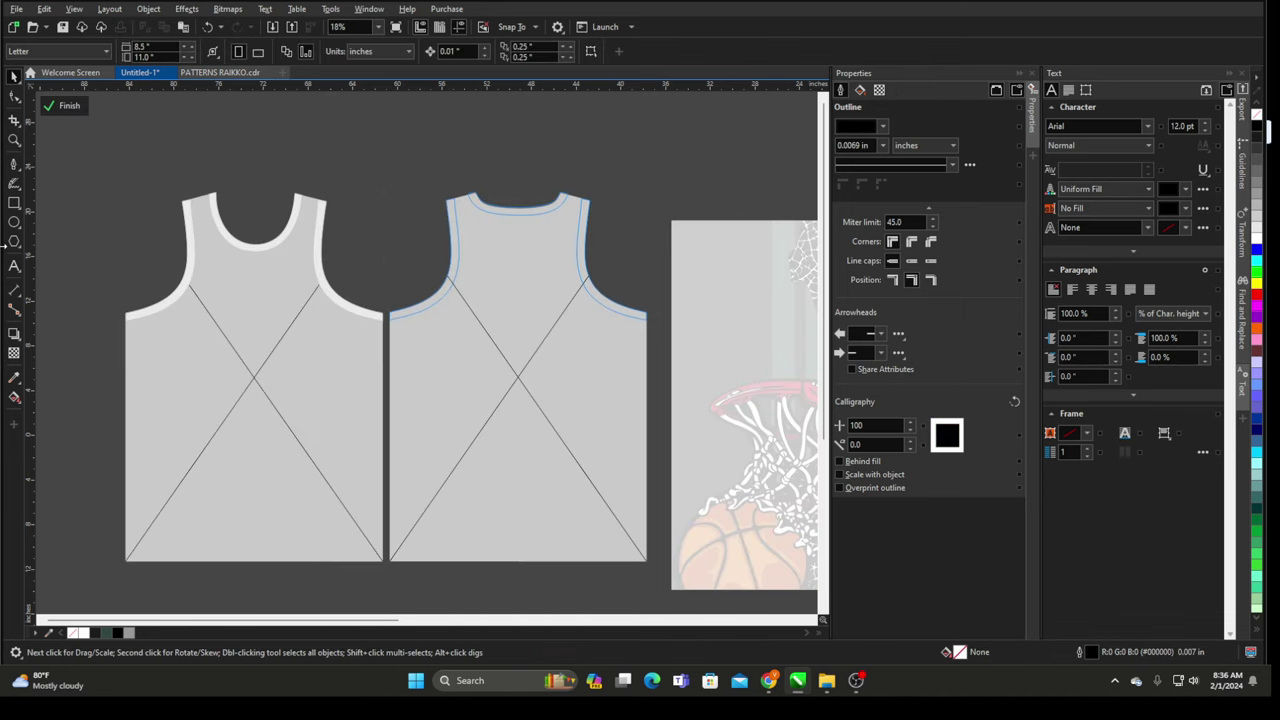
pyautogui.click(63, 105)
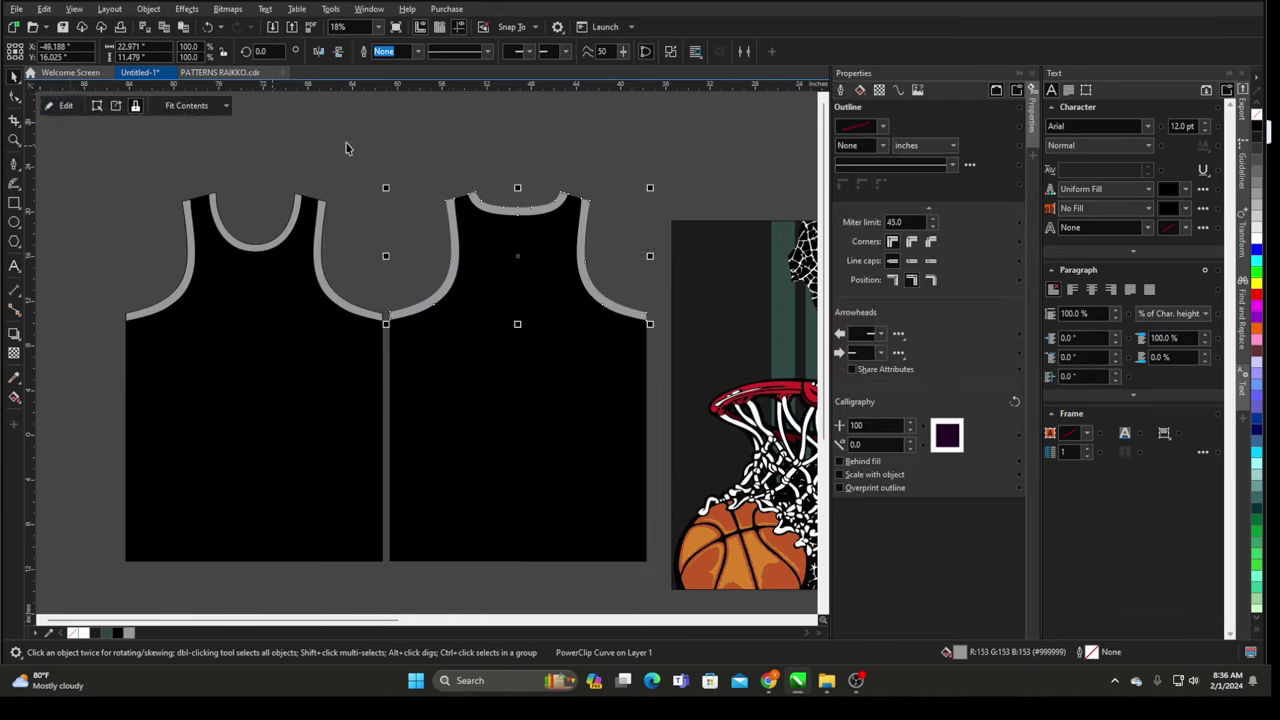
# - Move the rectangular hoop and basketball artwork to the empty area left of the front jersey pattern
pyautogui.scroll(-1, 396, 231)
pyautogui.moveTo(665, 325); pyautogui.dragTo(169, 305)
pyautogui.scroll(1, 102, 307)
pyautogui.scroll(-1, 376, 231)
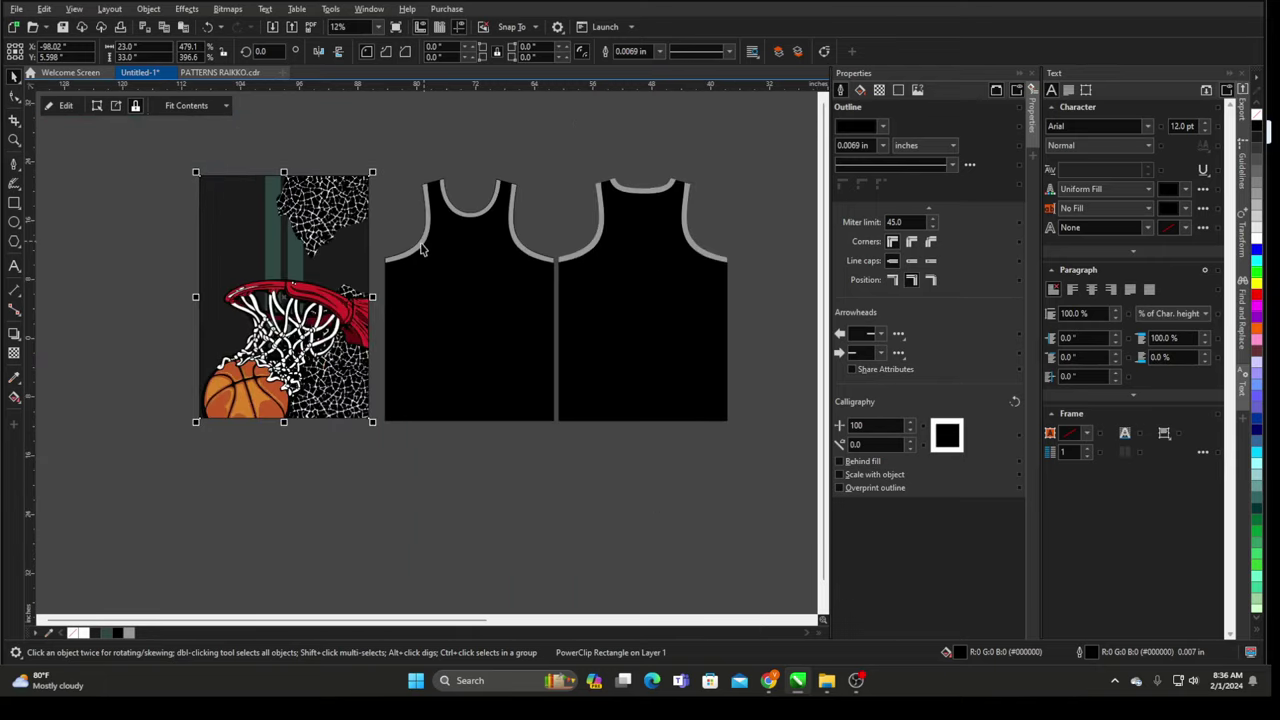
pyautogui.moveTo(252, 239); pyautogui.dragTo(276, 240)
pyautogui.scroll(1, 640, 174)
pyautogui.rightClick(208, 249)
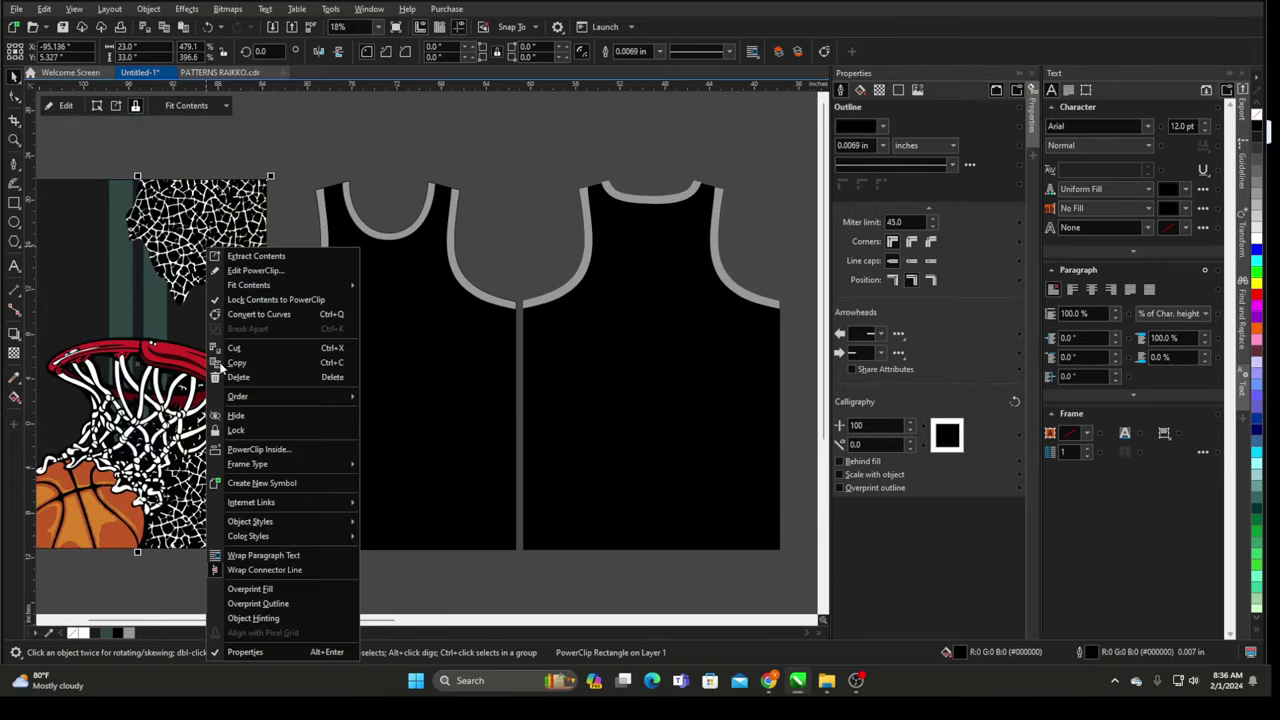
pyautogui.click(489, 159)
pyautogui.scroll(-1, 372, 245)
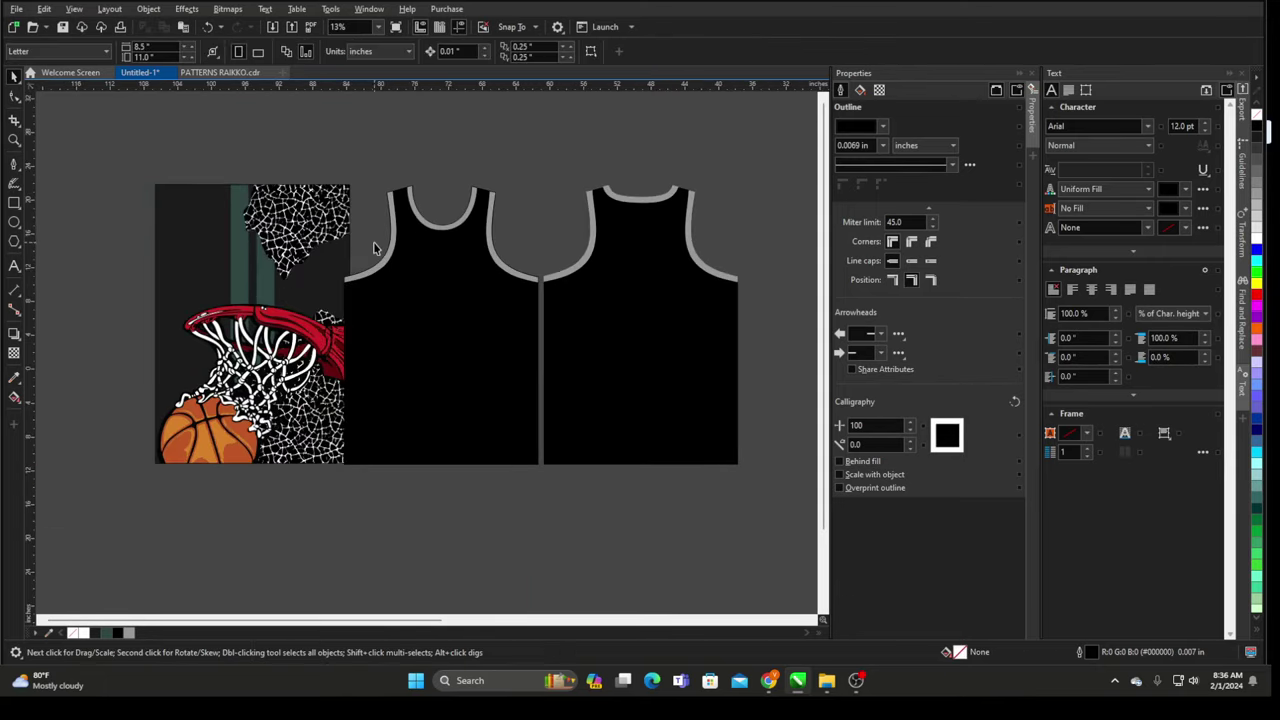
pyautogui.click(262, 266)
pyautogui.moveTo(262, 266); pyautogui.dragTo(210, 291)
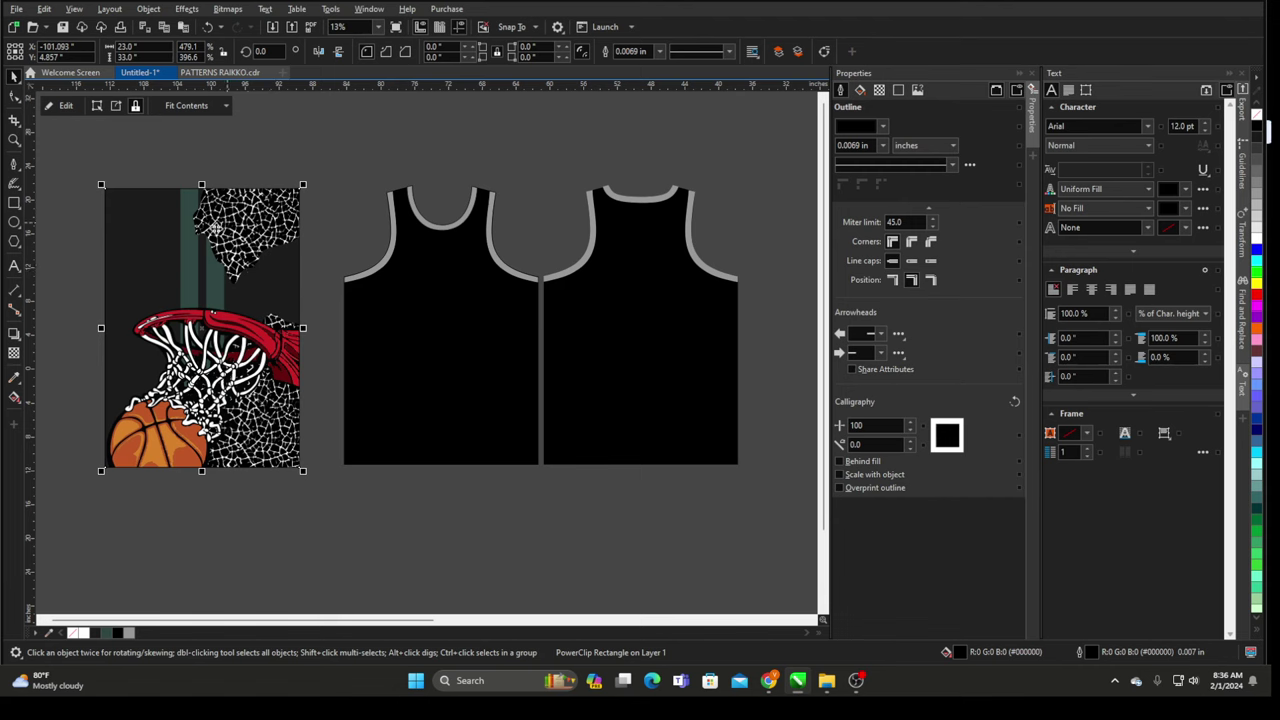
pyautogui.moveTo(216, 228); pyautogui.dragTo(245, 286)
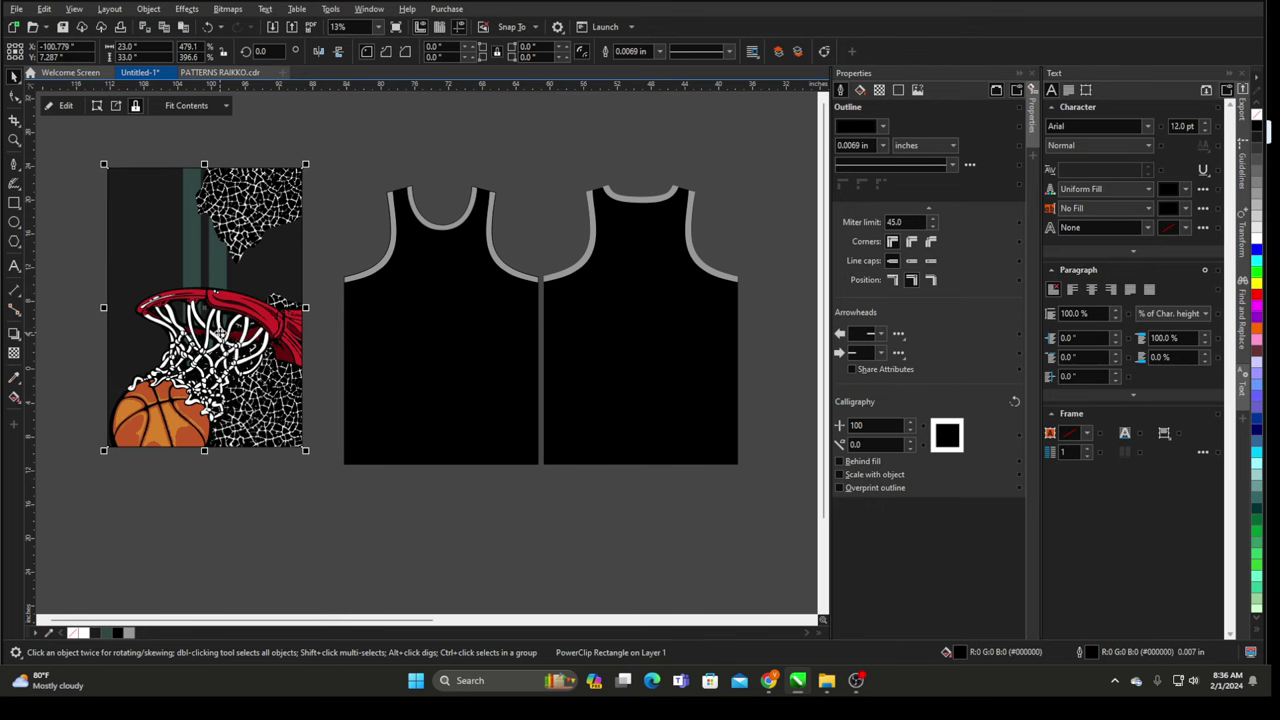
# - Place a duplicate of the hoop and basketball artwork below the front jersey pattern
pyautogui.scroll(-2, 220, 243)
pyautogui.moveTo(224, 259); pyautogui.dragTo(339, 439)
pyautogui.rightClick(339, 439)
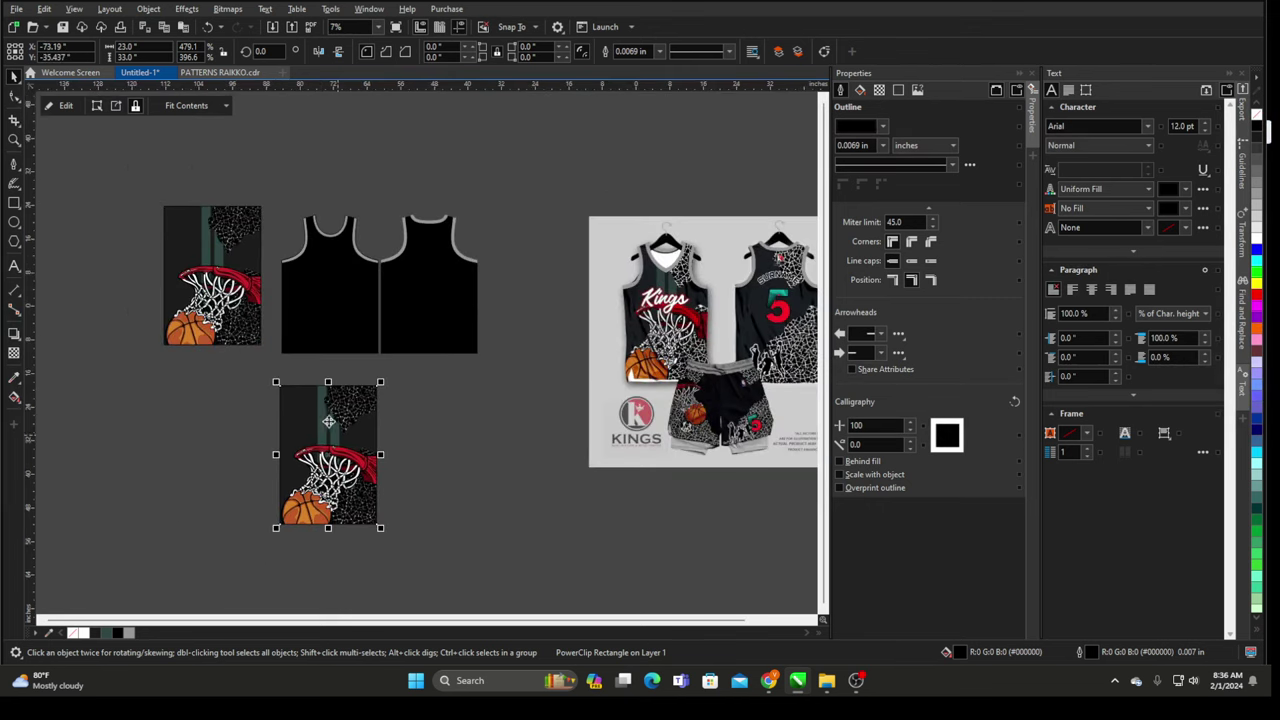
# - PowerClip the original hoop and basketball artwork inside the black front jersey pattern
pyautogui.scroll(2, 291, 252)
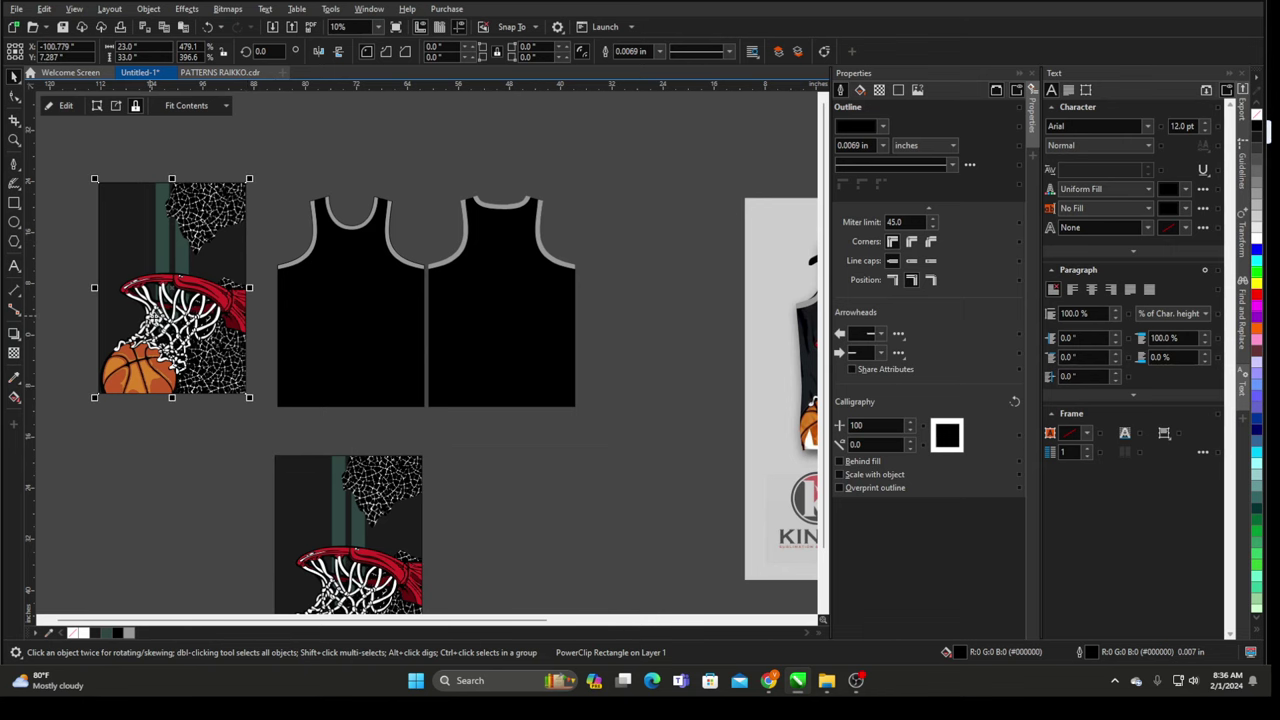
pyautogui.rightClick(196, 252)
pyautogui.click(244, 457)
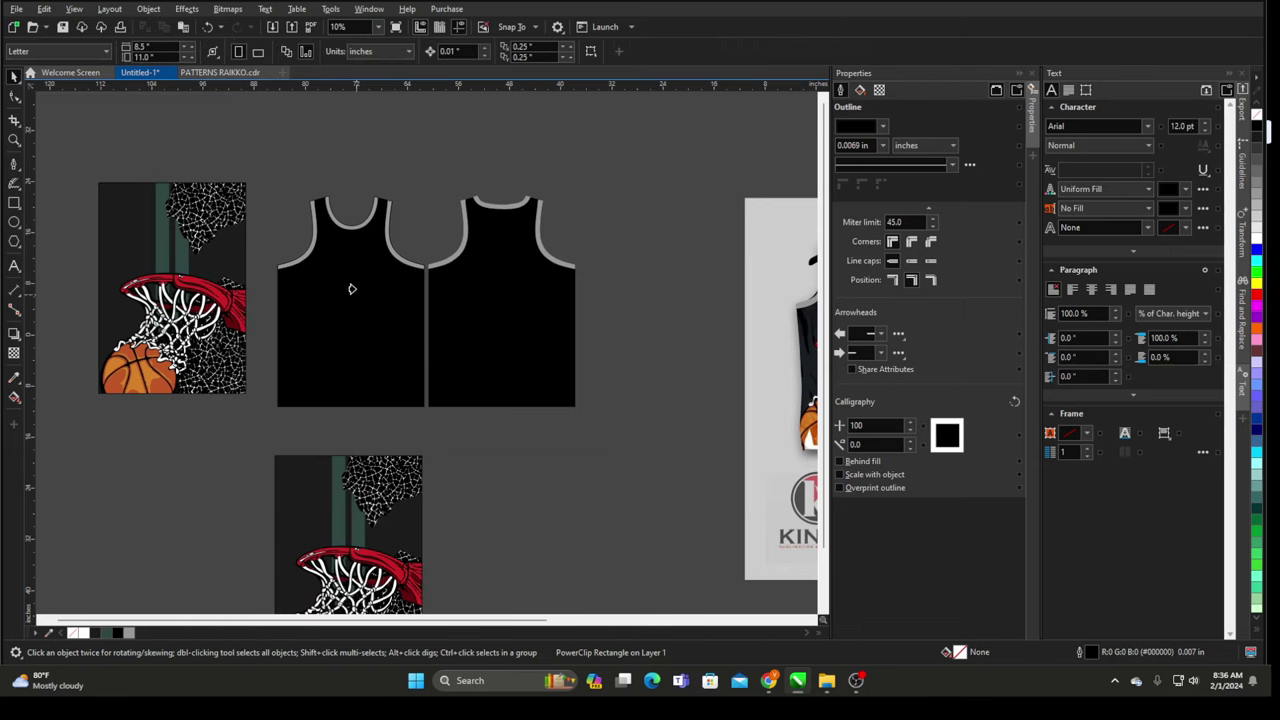
pyautogui.click(349, 283)
# - Move the artwork duplicate beside the back pattern and delete the hoop and basketball from its PowerClip contents
pyautogui.scroll(-1, 256, 243)
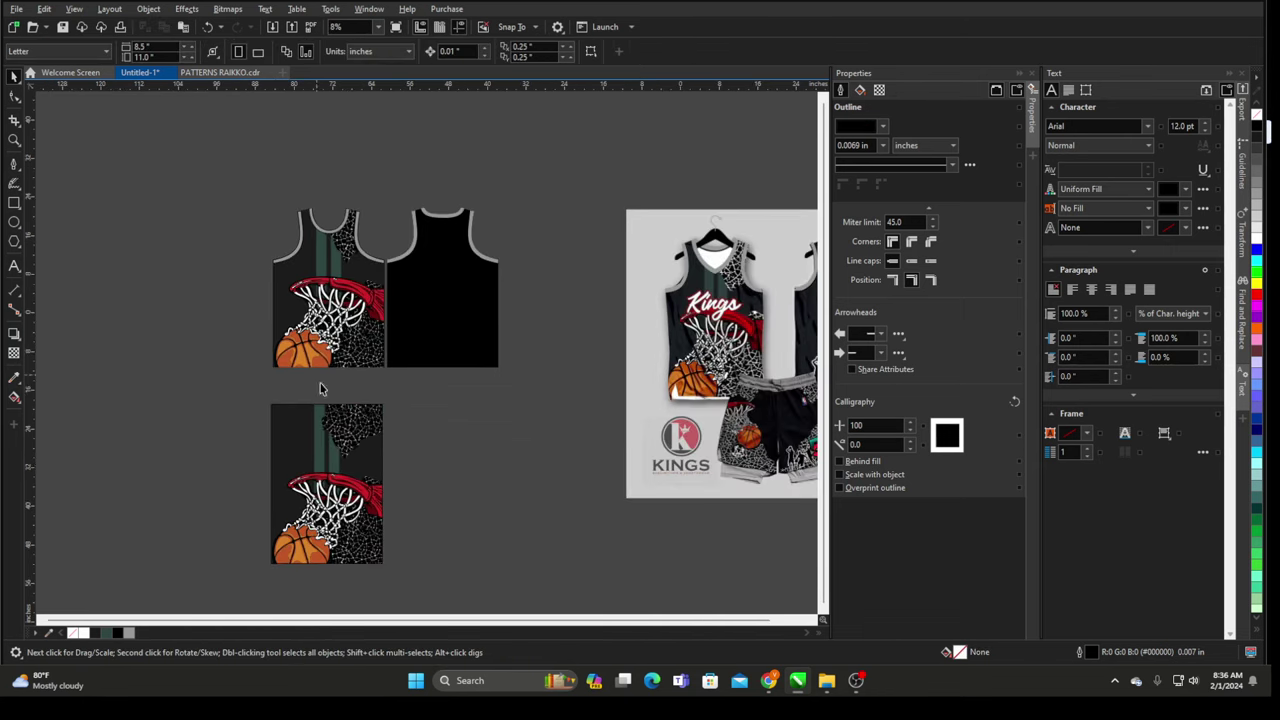
pyautogui.moveTo(280, 471); pyautogui.dragTo(507, 272)
pyautogui.rightClick(533, 258)
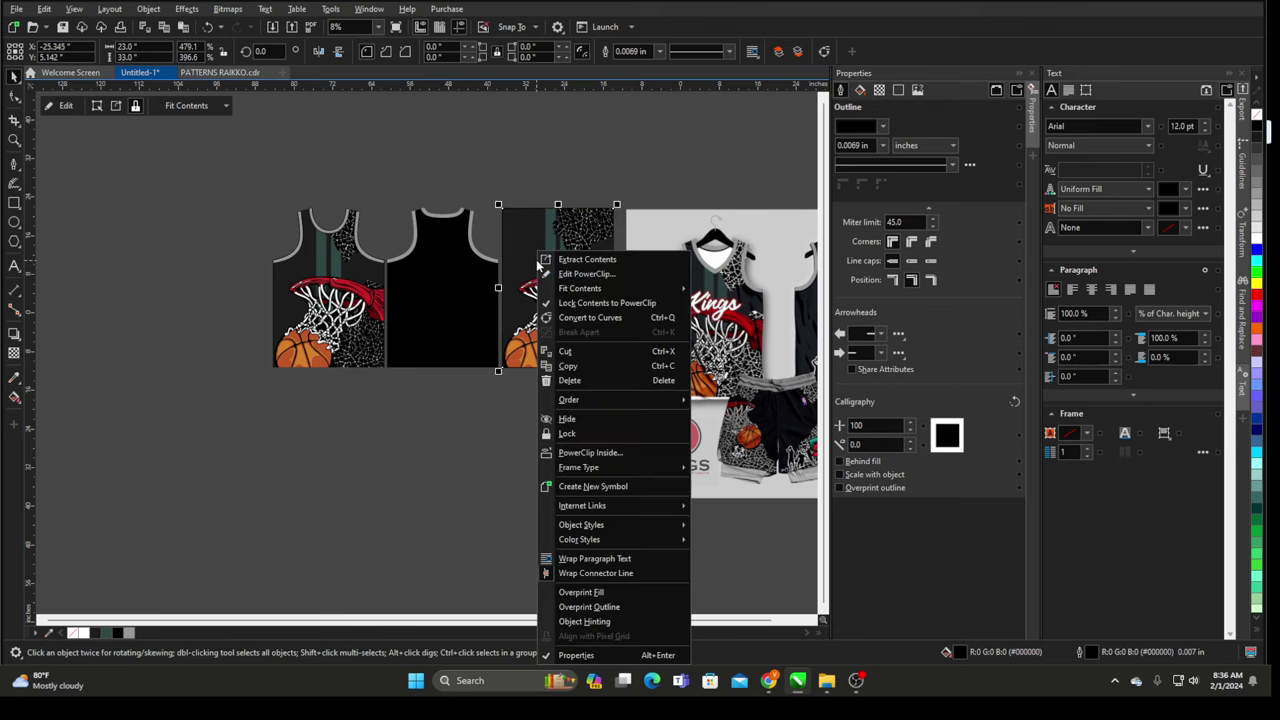
pyautogui.click(560, 274)
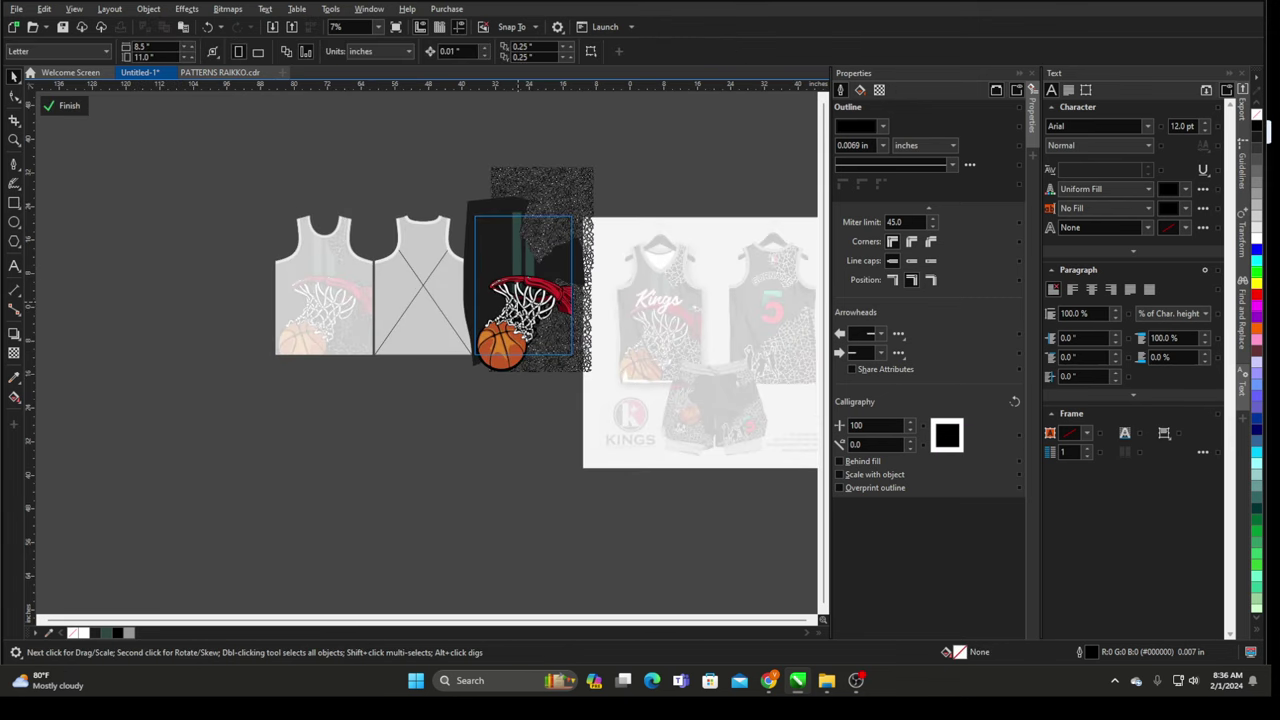
pyautogui.click(518, 302)
pyautogui.press('Delete')
pyautogui.rightClick(609, 211)
pyautogui.click(650, 223)
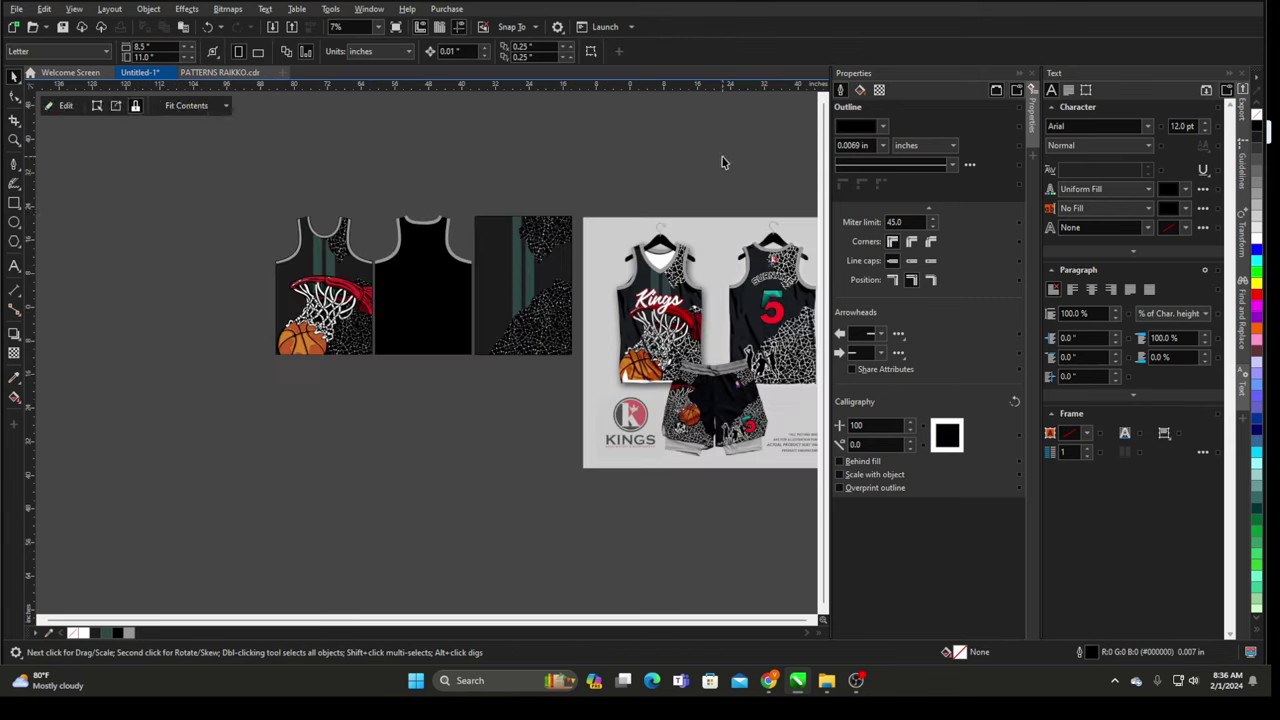
pyautogui.click(722, 160)
# - Delete the two green vertical stripes from the nested PowerClip in the duplicate artwork and finish editing both levels
pyautogui.scroll(-1, 700, 330)
pyautogui.scroll(1, 693, 373)
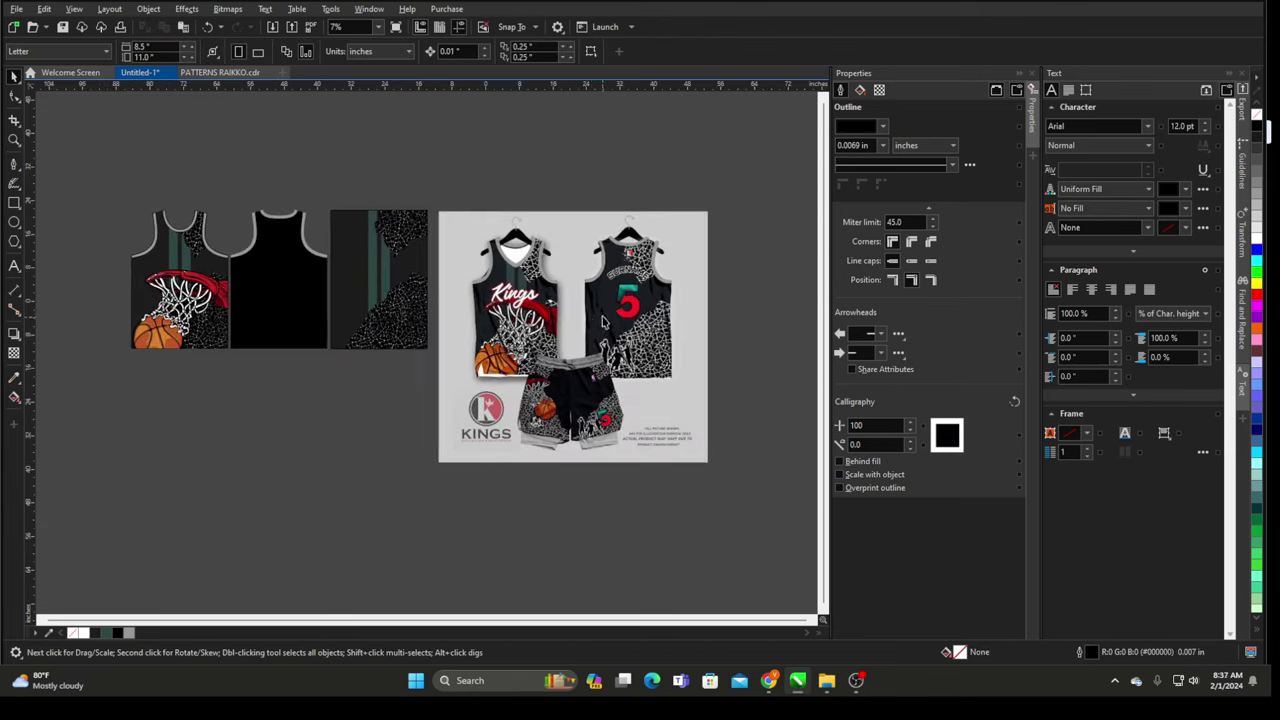
pyautogui.rightClick(401, 268)
pyautogui.click(426, 274)
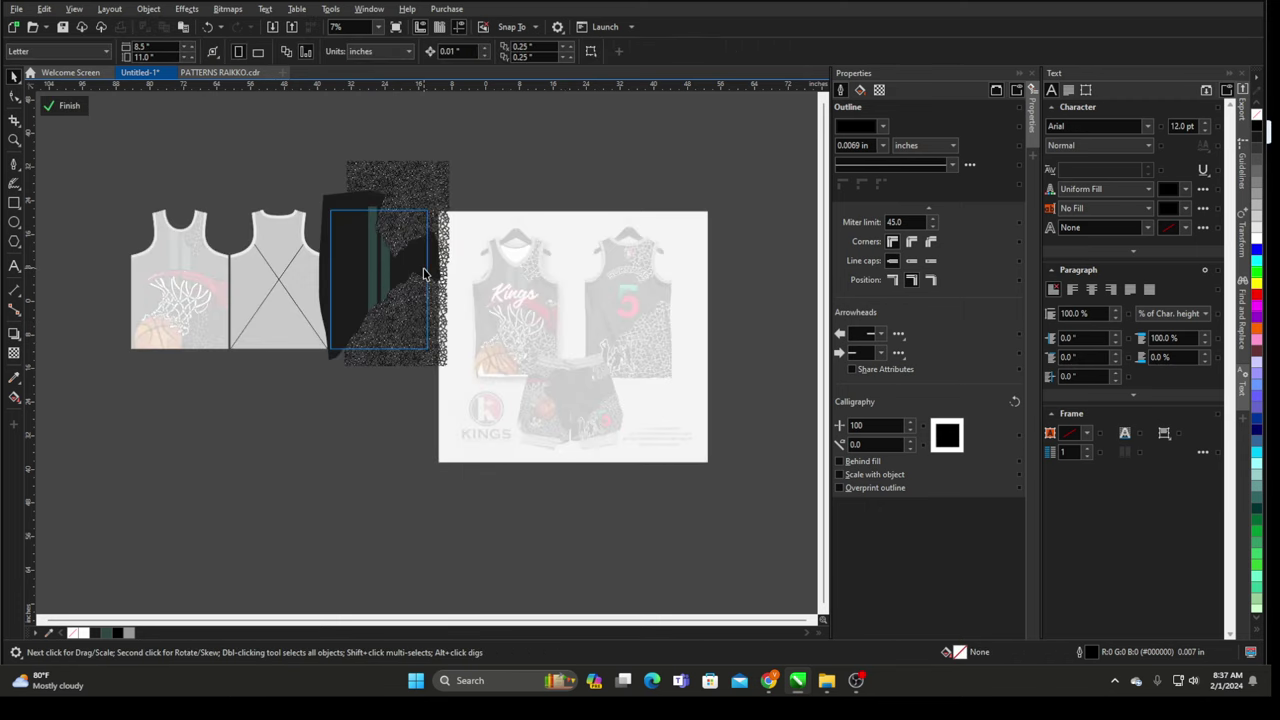
pyautogui.rightClick(382, 232)
pyautogui.click(334, 235)
pyautogui.rightClick(334, 235)
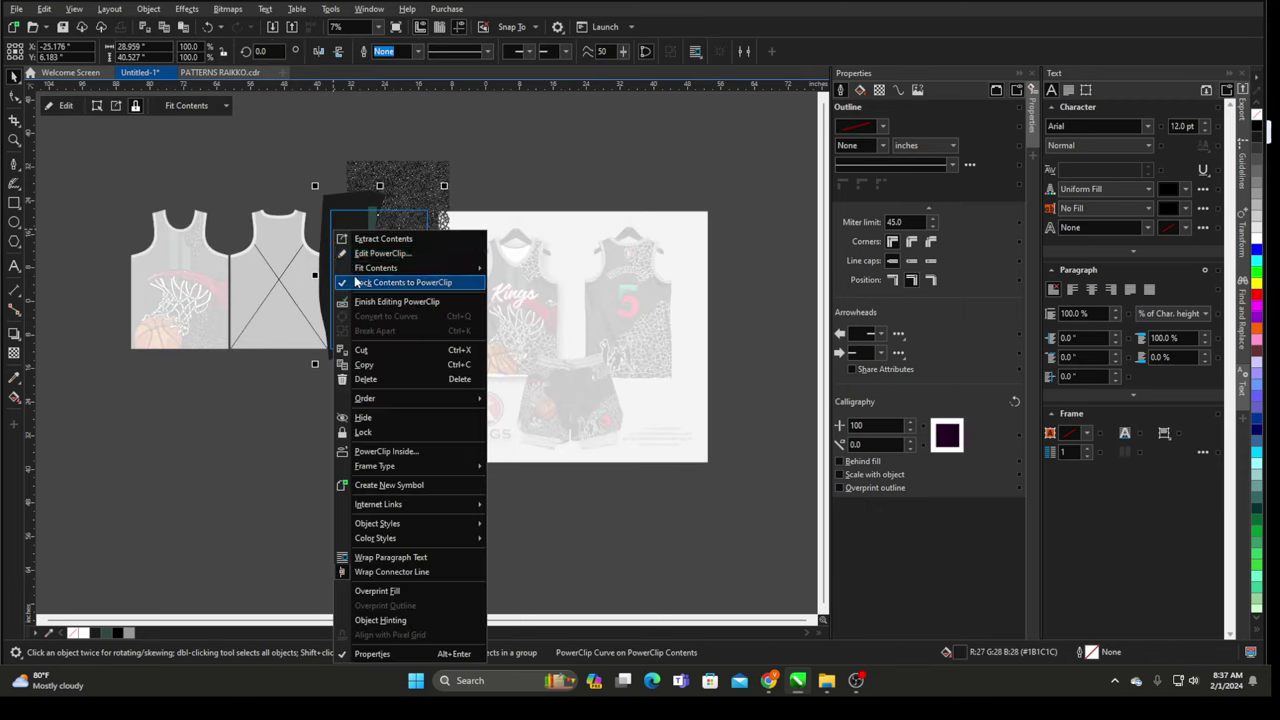
pyautogui.click(362, 253)
pyautogui.click(370, 237)
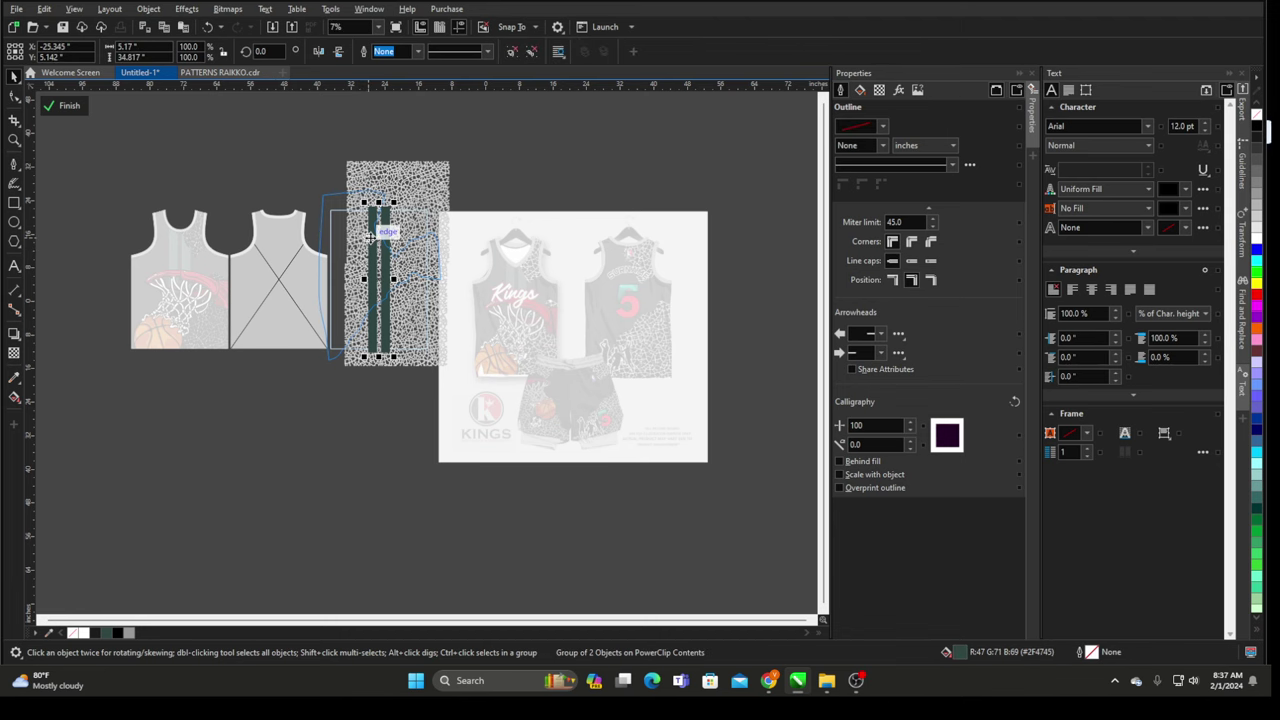
pyautogui.press('Delete')
pyautogui.rightClick(516, 147)
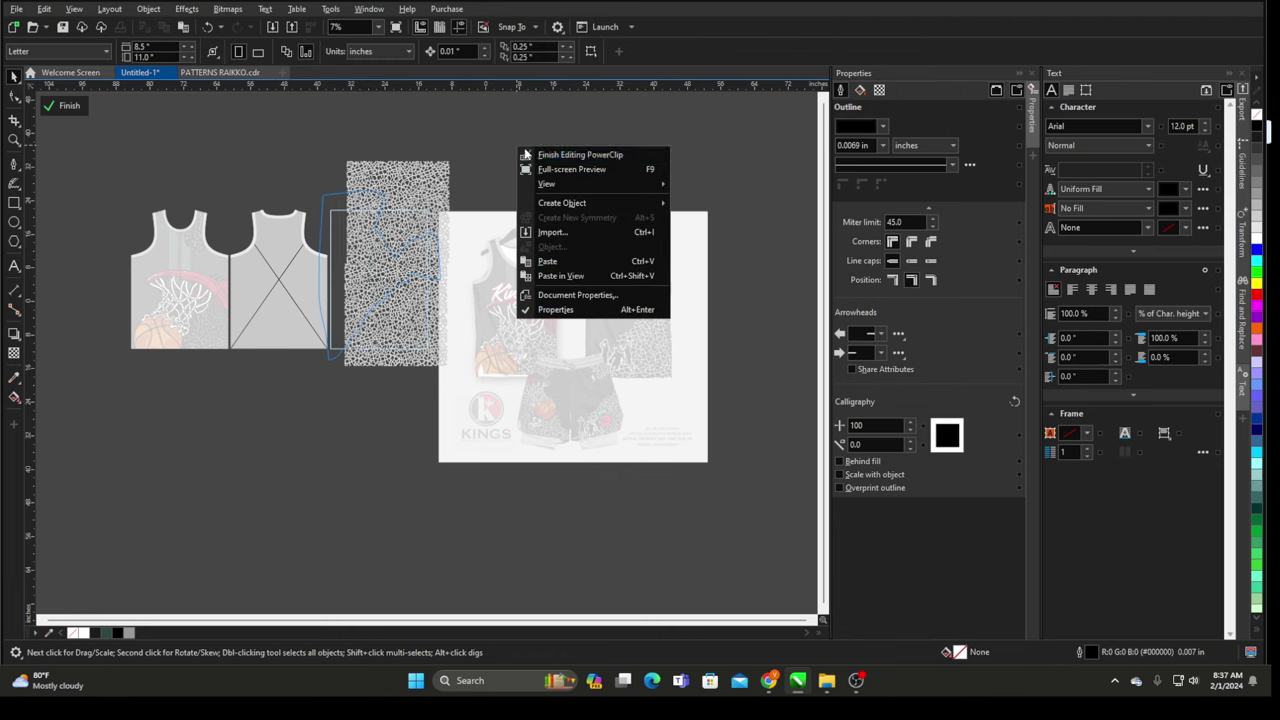
pyautogui.click(534, 153)
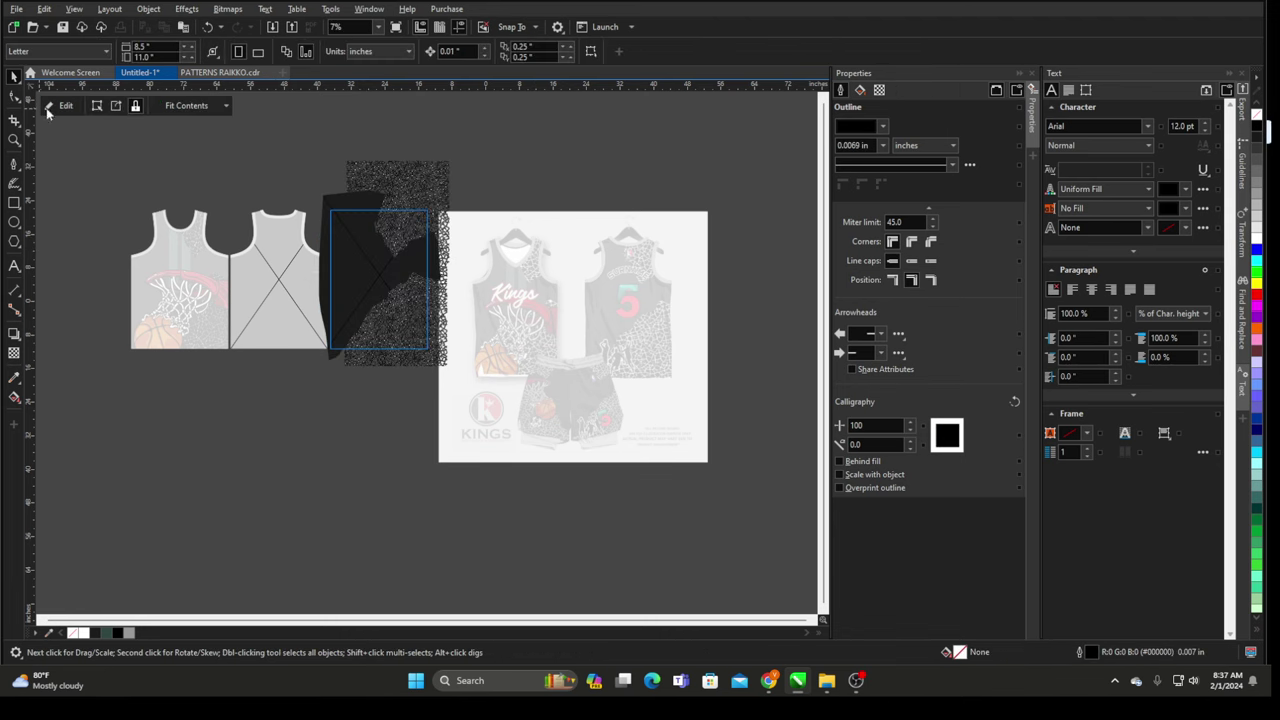
pyautogui.click(64, 106)
# - PowerClip the simplified cracked-pattern artwork inside the black back jersey pattern
pyautogui.scroll(2, 349, 274)
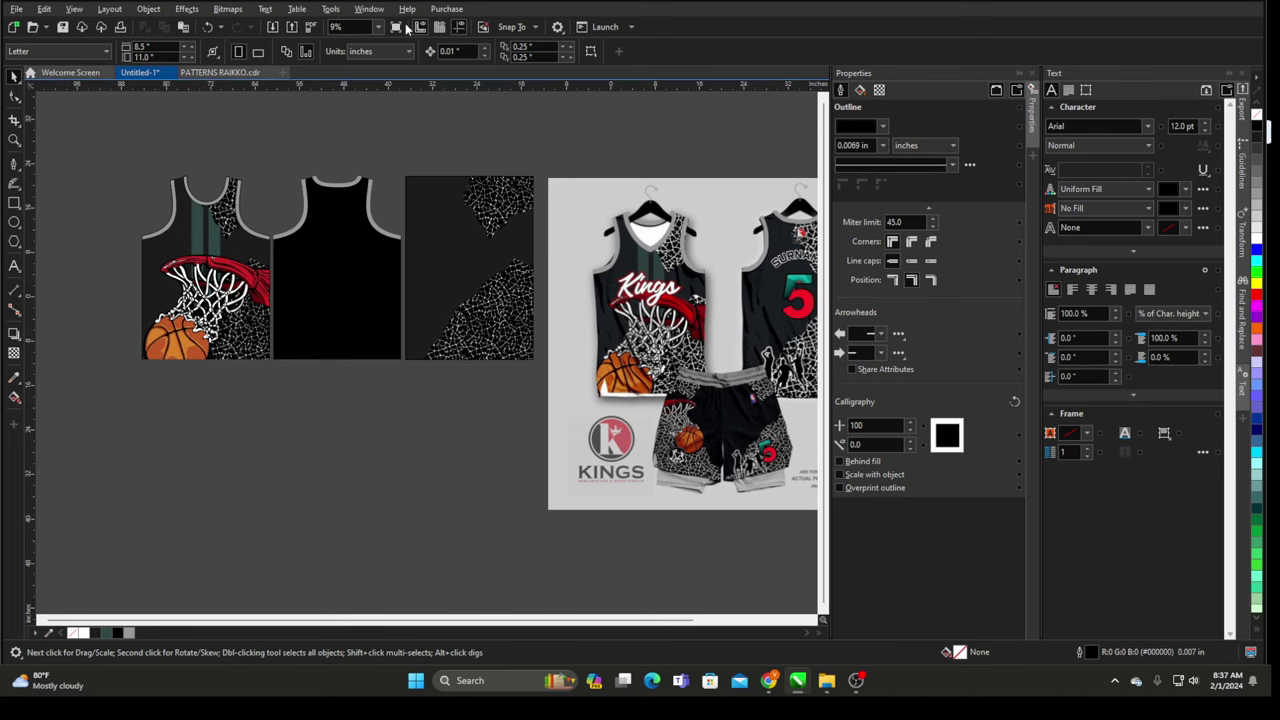
pyautogui.scroll(-1, 438, 220)
pyautogui.scroll(3, 470, 203)
pyautogui.scroll(-2, 198, 266)
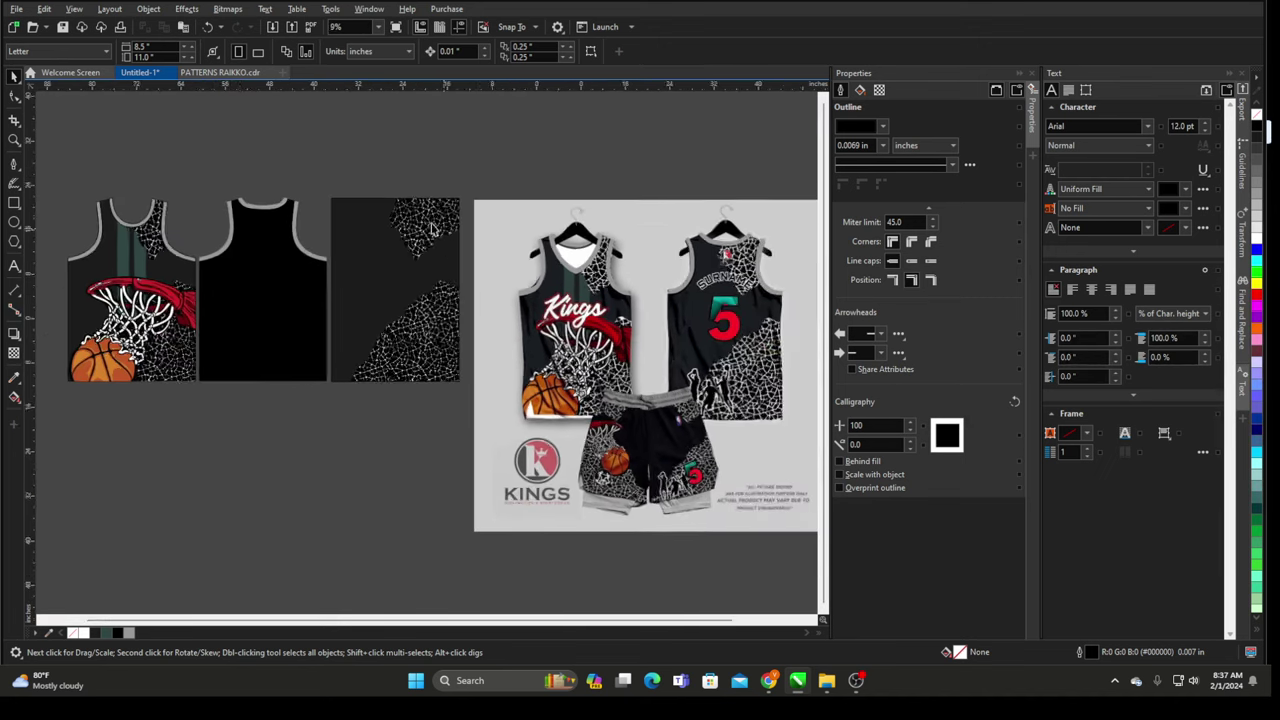
pyautogui.scroll(-1, 432, 230)
pyautogui.rightClick(406, 278)
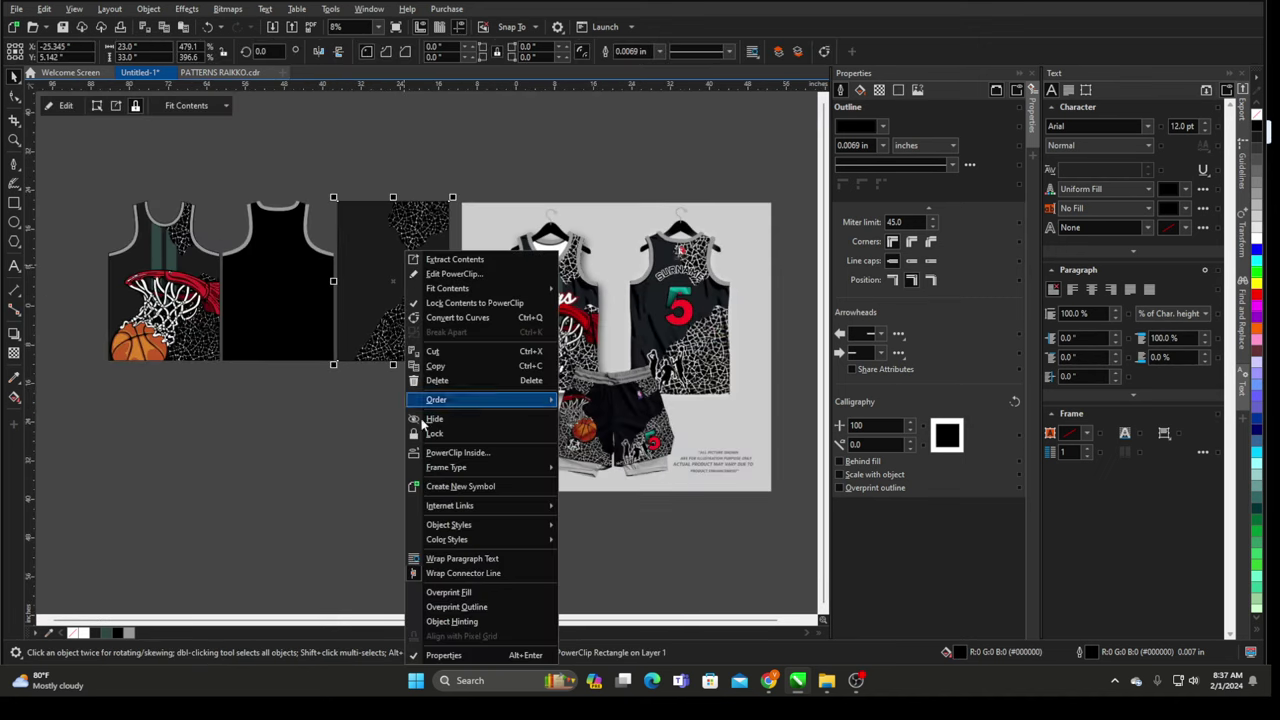
pyautogui.click(457, 453)
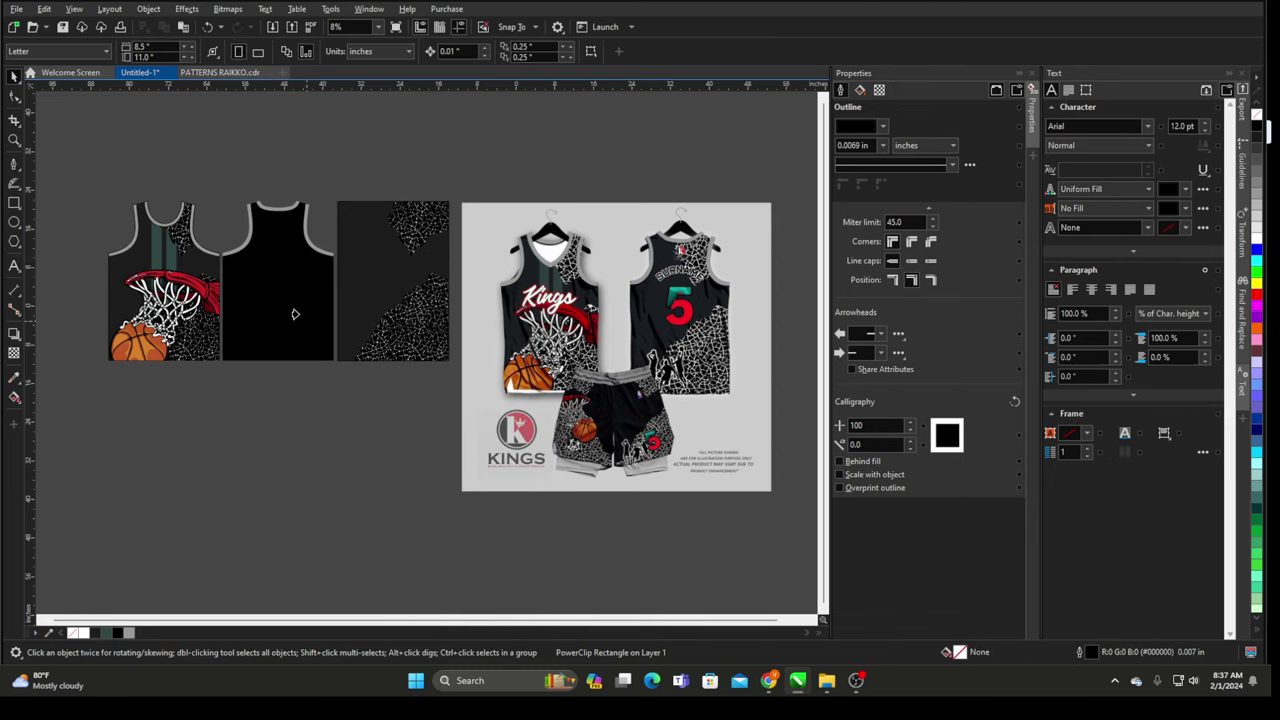
pyautogui.click(290, 290)
# - Select the front and back jersey patterns with their trims and move them closer to the mockup image
pyautogui.scroll(-1, 785, 318)
pyautogui.moveTo(338, 338); pyautogui.dragTo(471, 461)
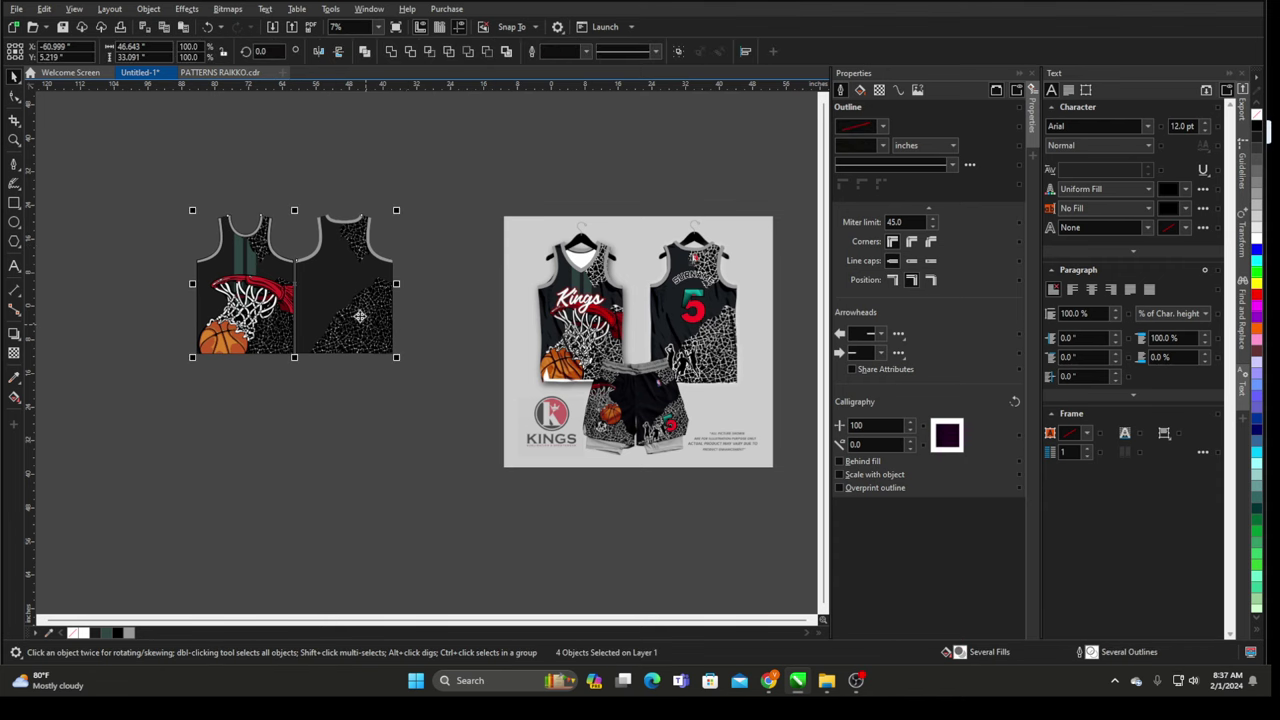
pyautogui.moveTo(354, 309); pyautogui.dragTo(440, 358)
# - Examine the player silhouettes on the mockup's back jersey and search Google in Chrome for "BASKETBALL SILHOUTE"
pyautogui.scroll(2, 776, 366)
pyautogui.scroll(2, 640, 364)
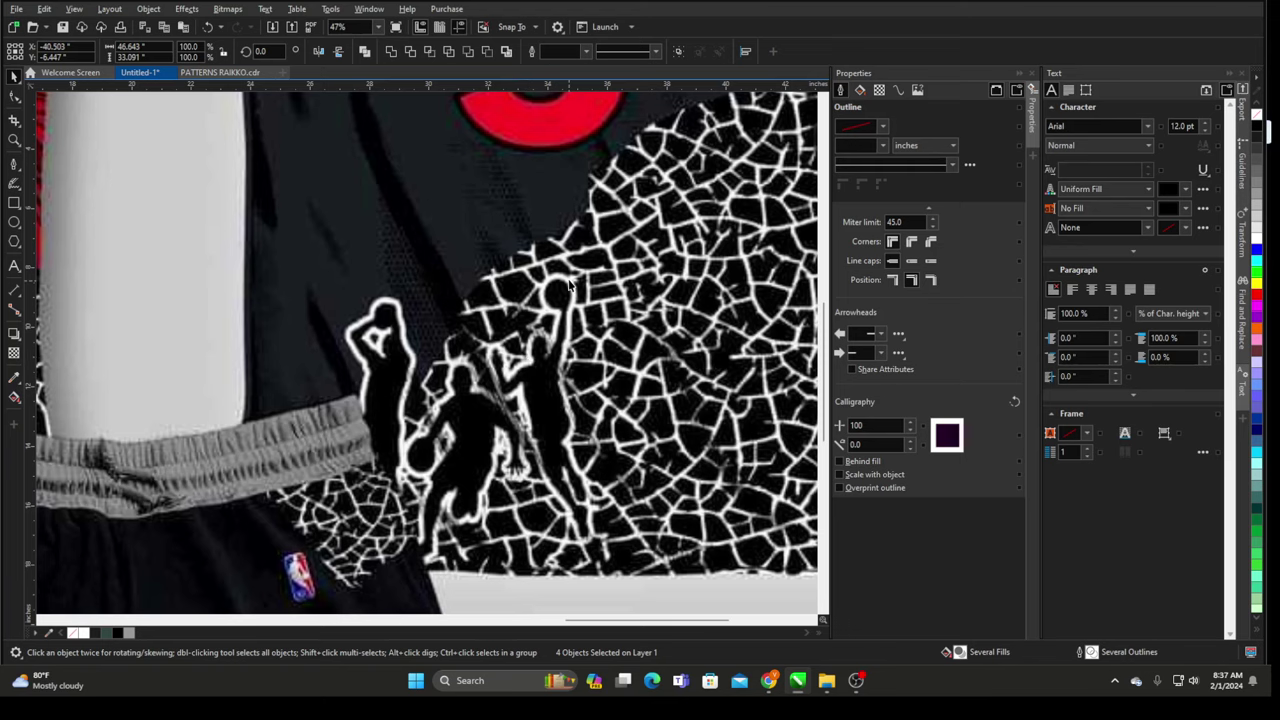
pyautogui.click(768, 684)
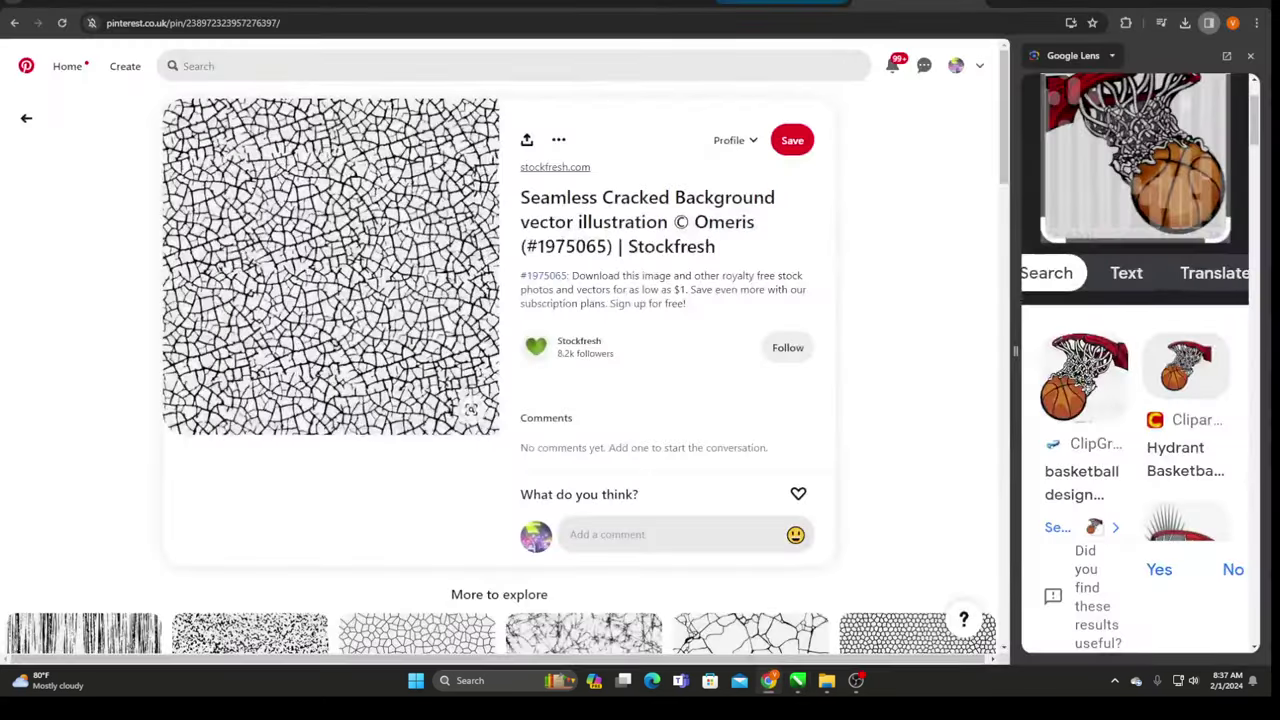
pyautogui.click(780, 4)
pyautogui.click(686, 22)
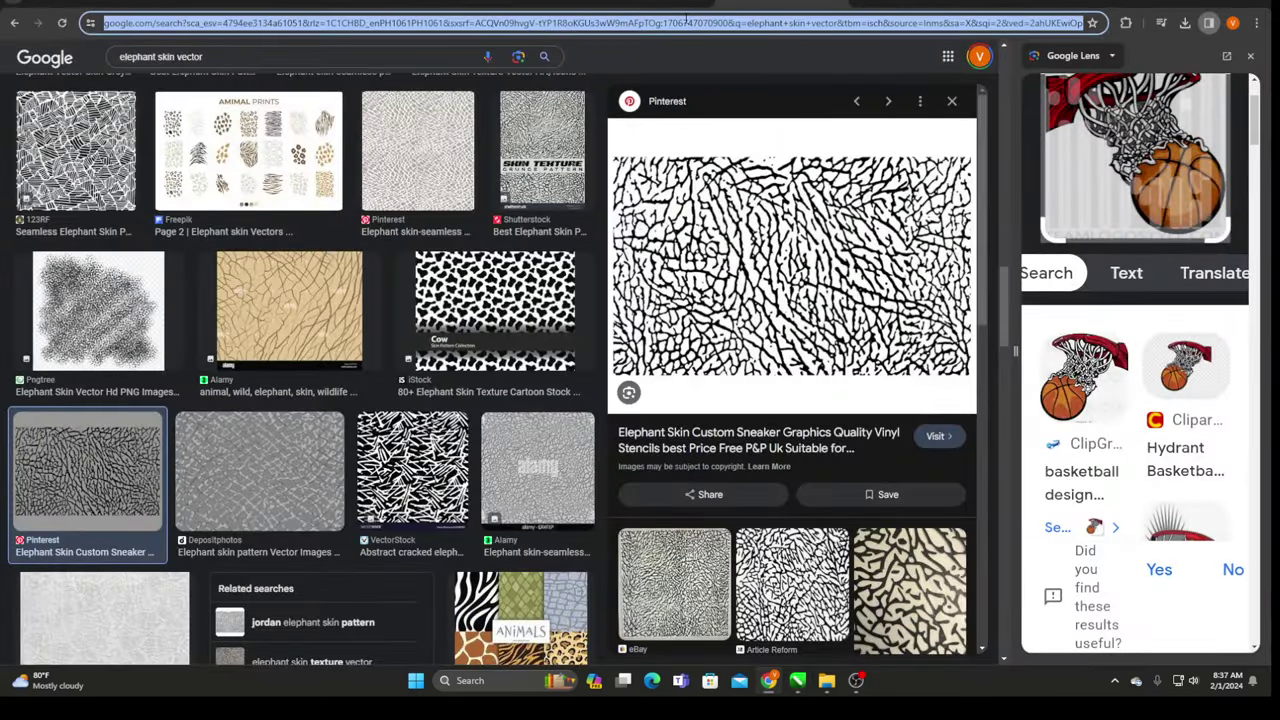
pyautogui.write('BASKE')
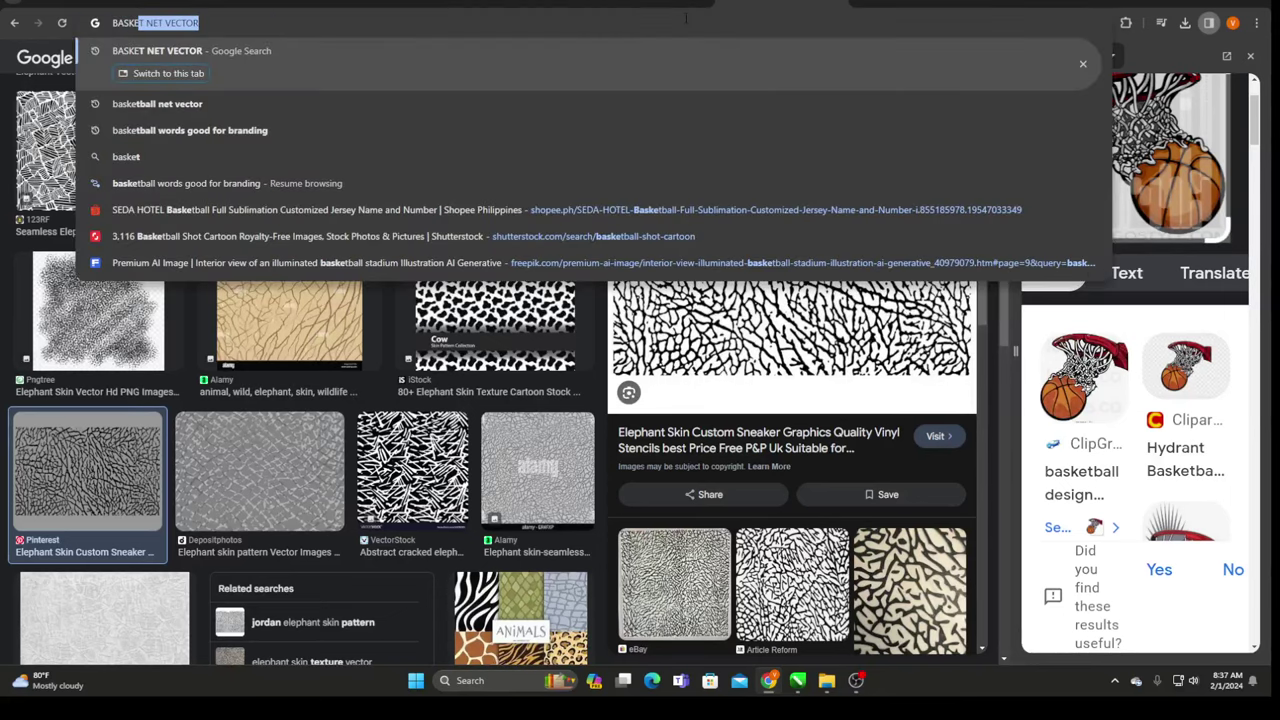
pyautogui.write('TBALL SI')
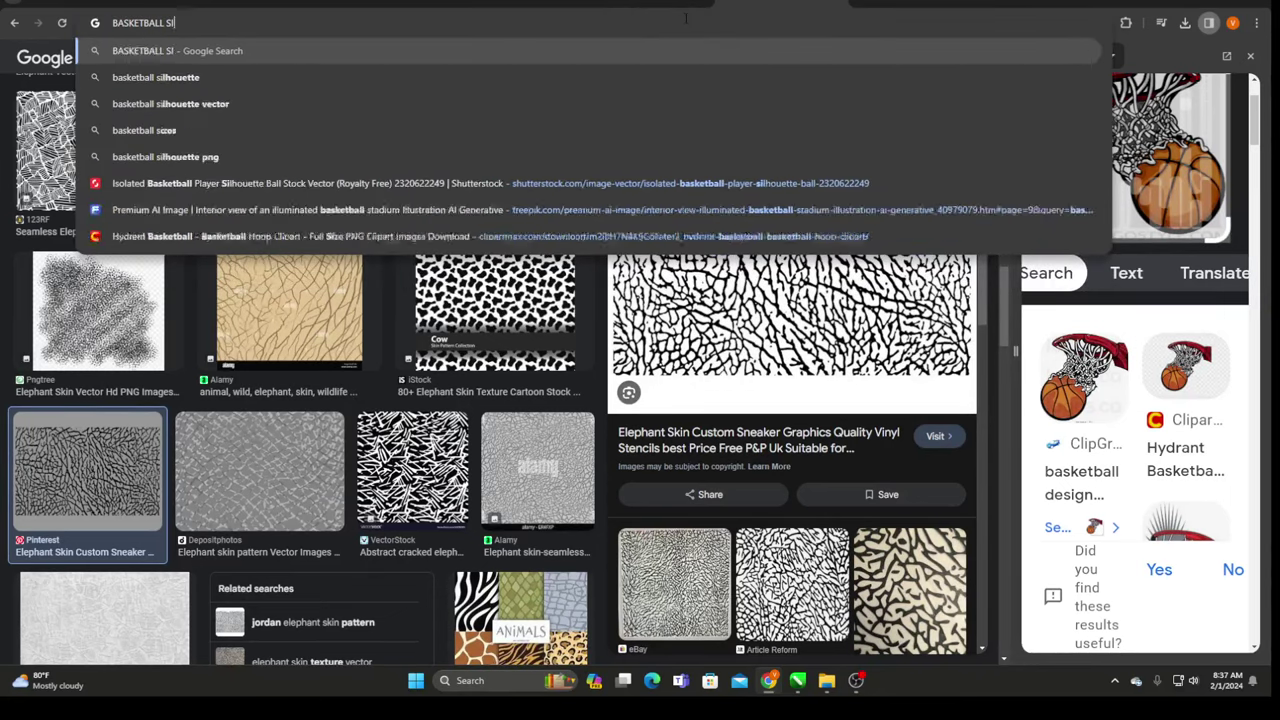
pyautogui.write('LHOUTE')
pyautogui.press('Return')
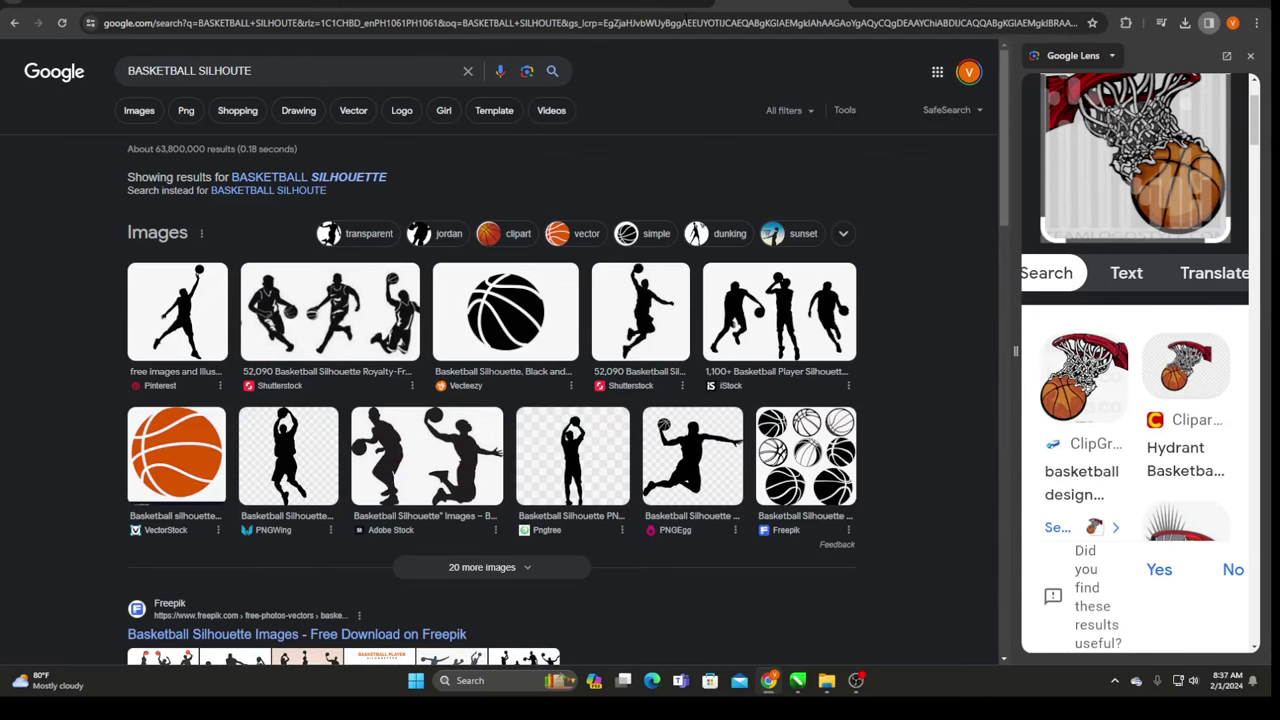
# - Find the 3axis picture of four basketball player silhouettes in the image results, matching the mockup's players, and copy it
pyautogui.click(1194, 4)
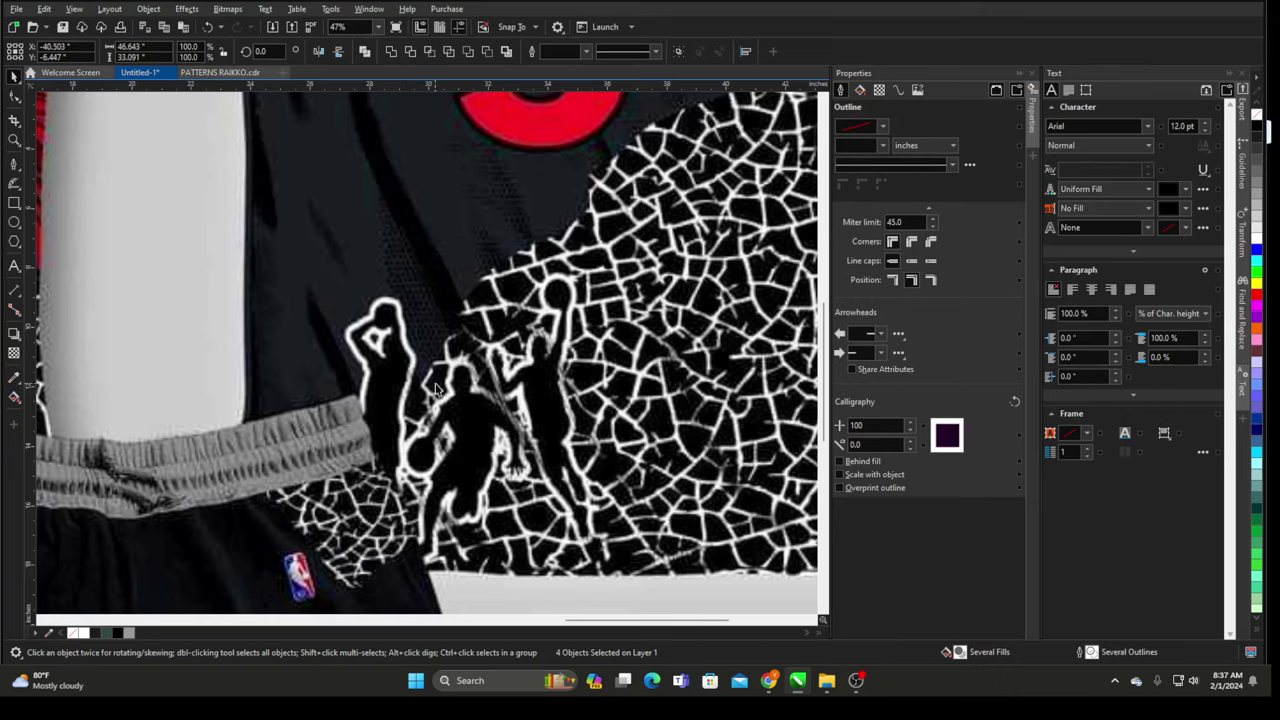
pyautogui.click(769, 681)
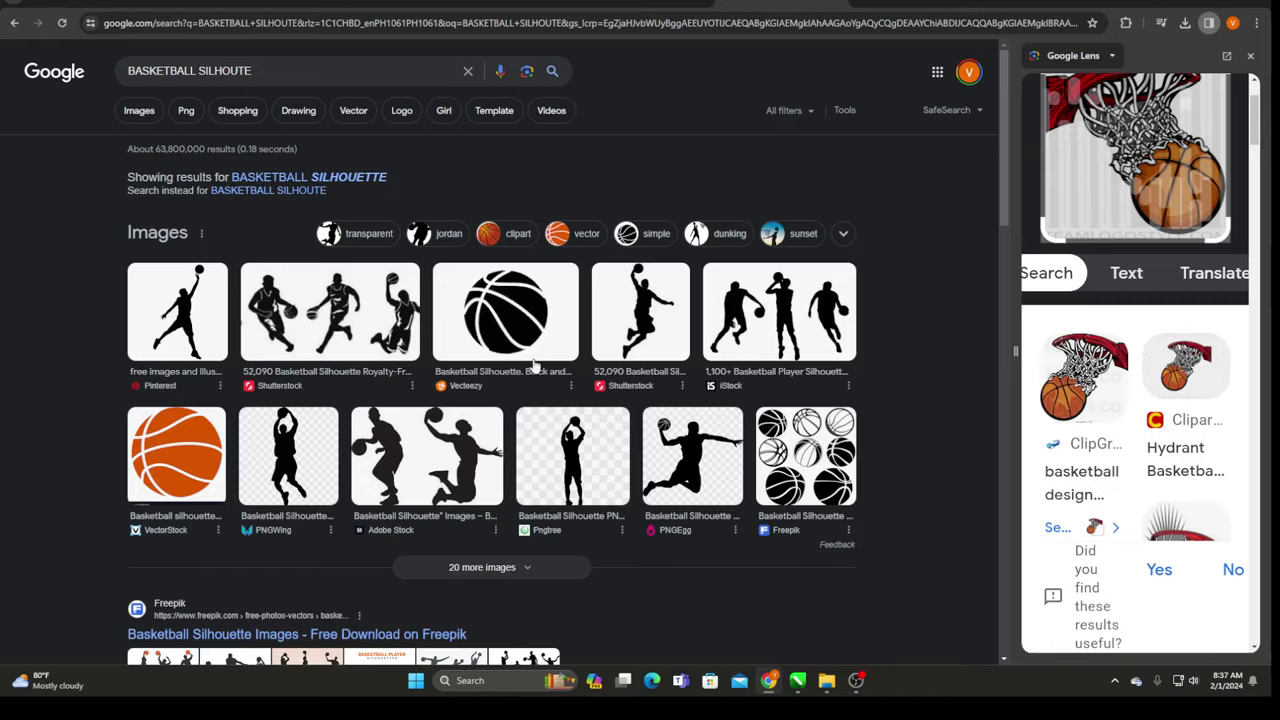
pyautogui.click(140, 112)
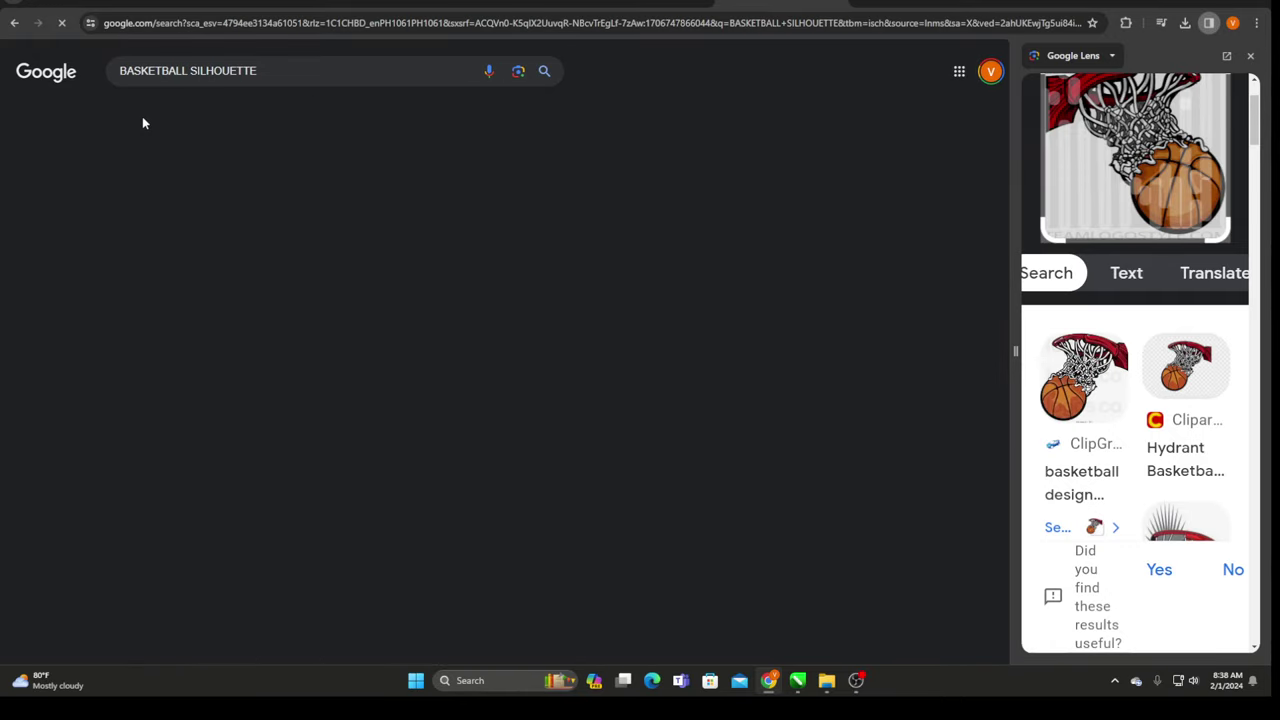
pyautogui.scroll(-10, 278, 288)
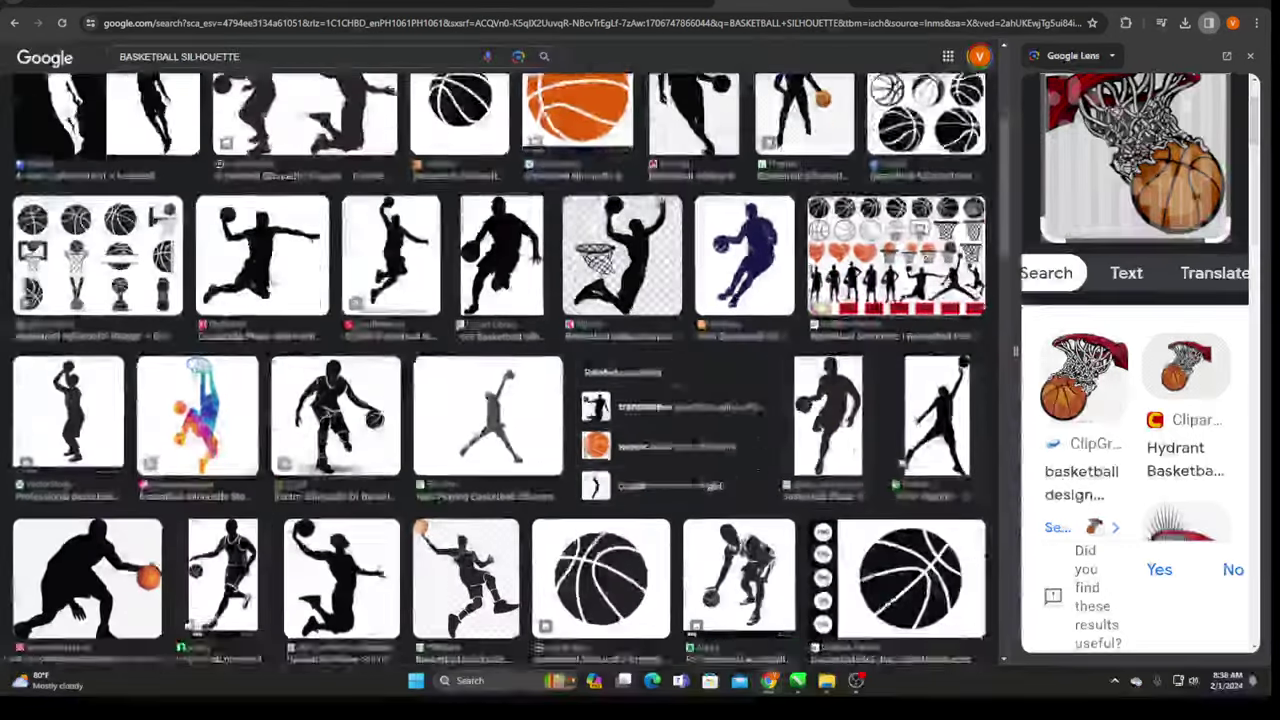
pyautogui.scroll(-2, 278, 288)
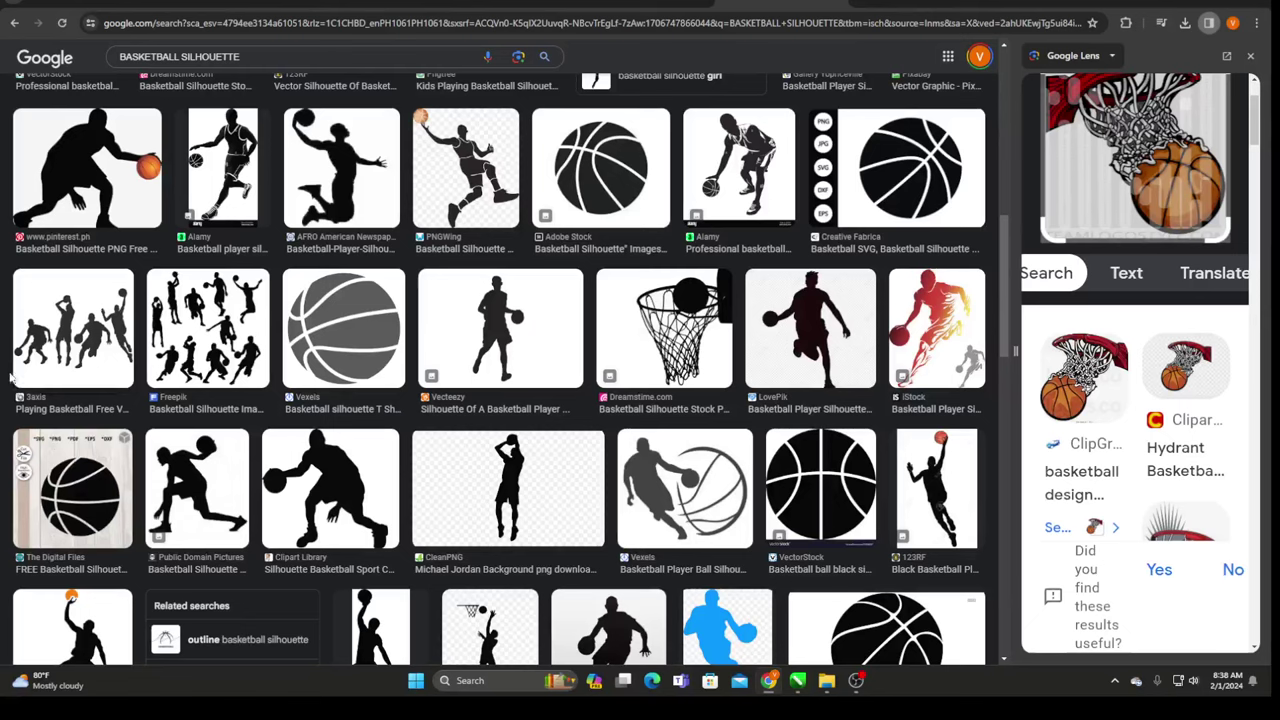
pyautogui.click(101, 318)
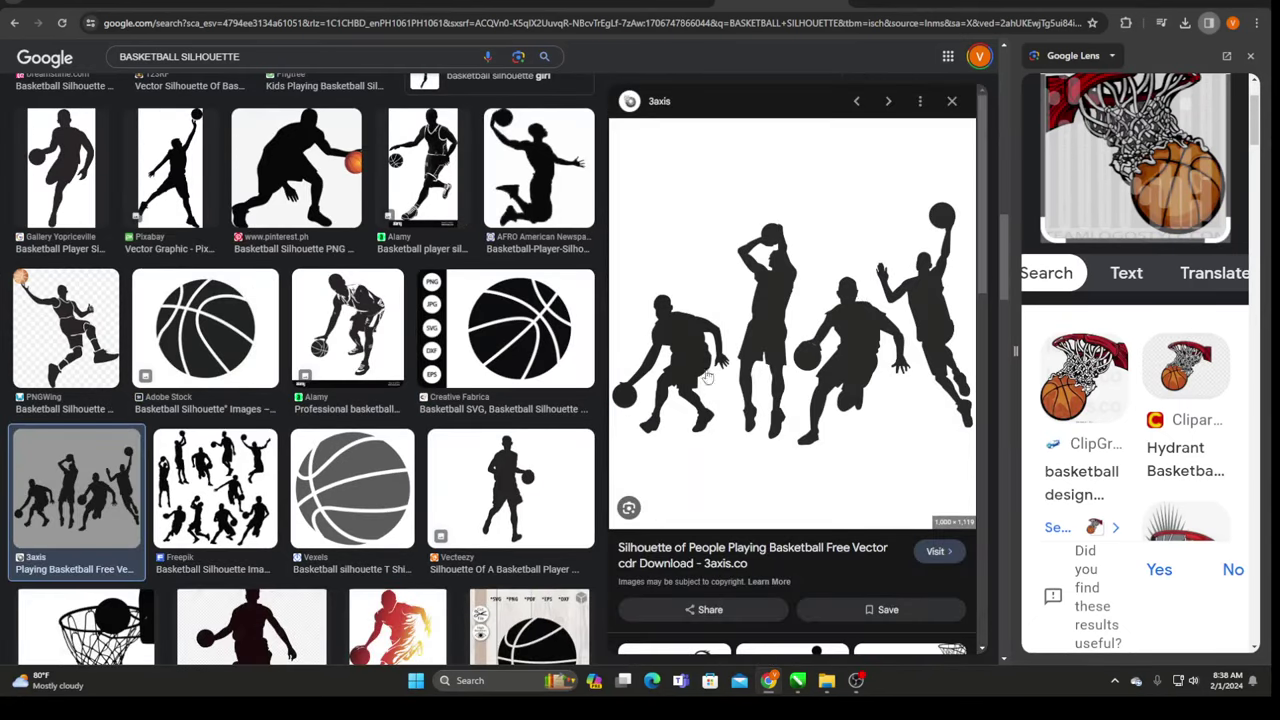
pyautogui.rightClick(795, 311)
pyautogui.click(837, 527)
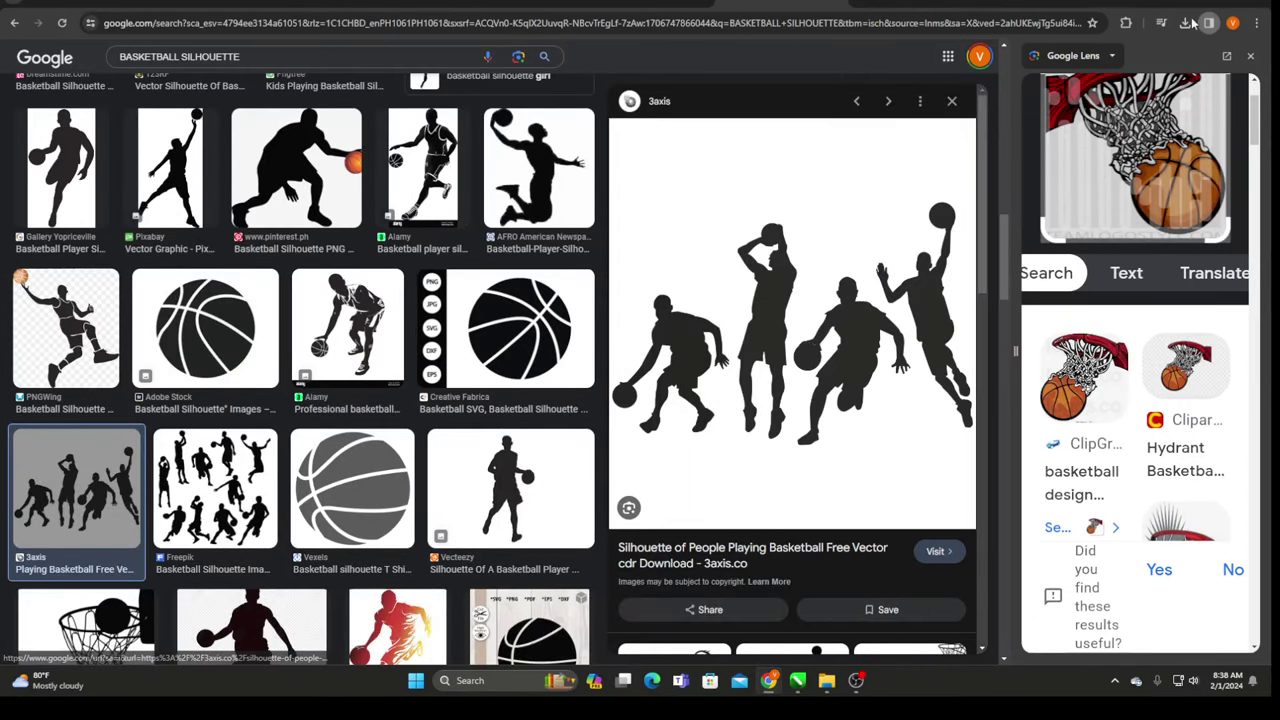
# - Switch back to CorelDRAW, paste the silhouette picture and place it on the empty area beside the mockup
pyautogui.click(1196, 4)
pyautogui.scroll(-4, 731, 226)
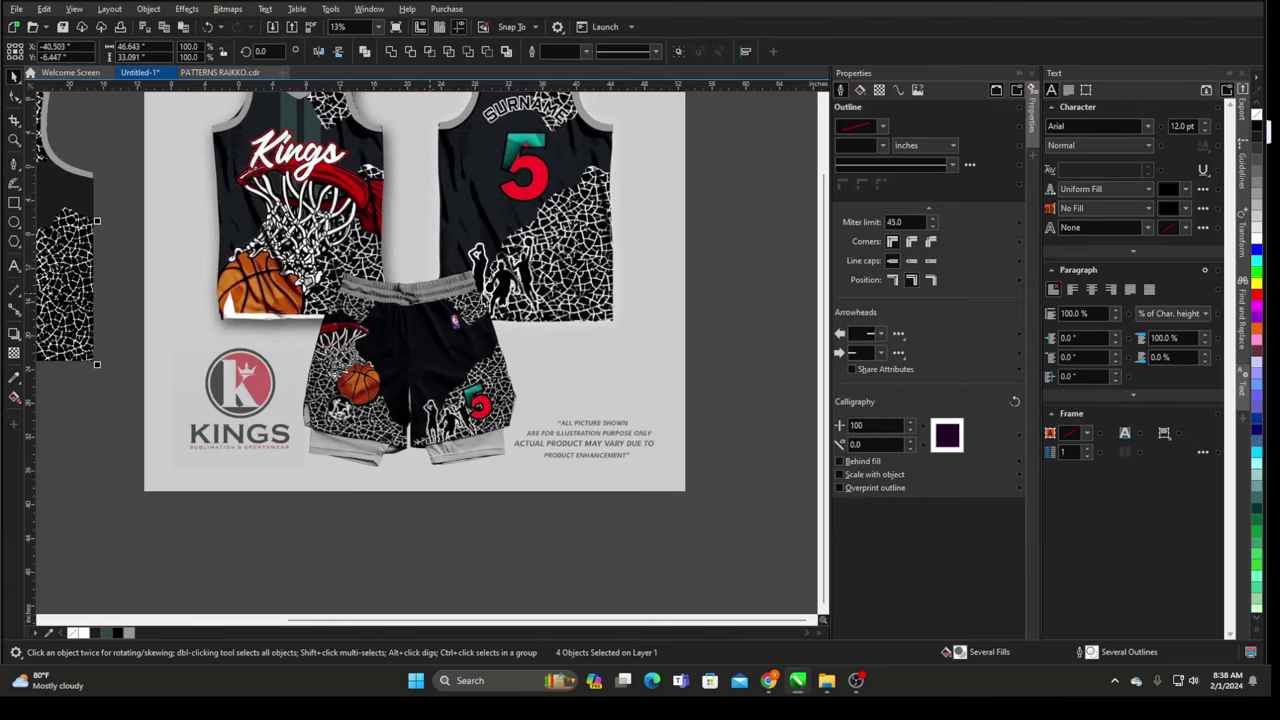
pyautogui.hotkey('ctrl', 'v')
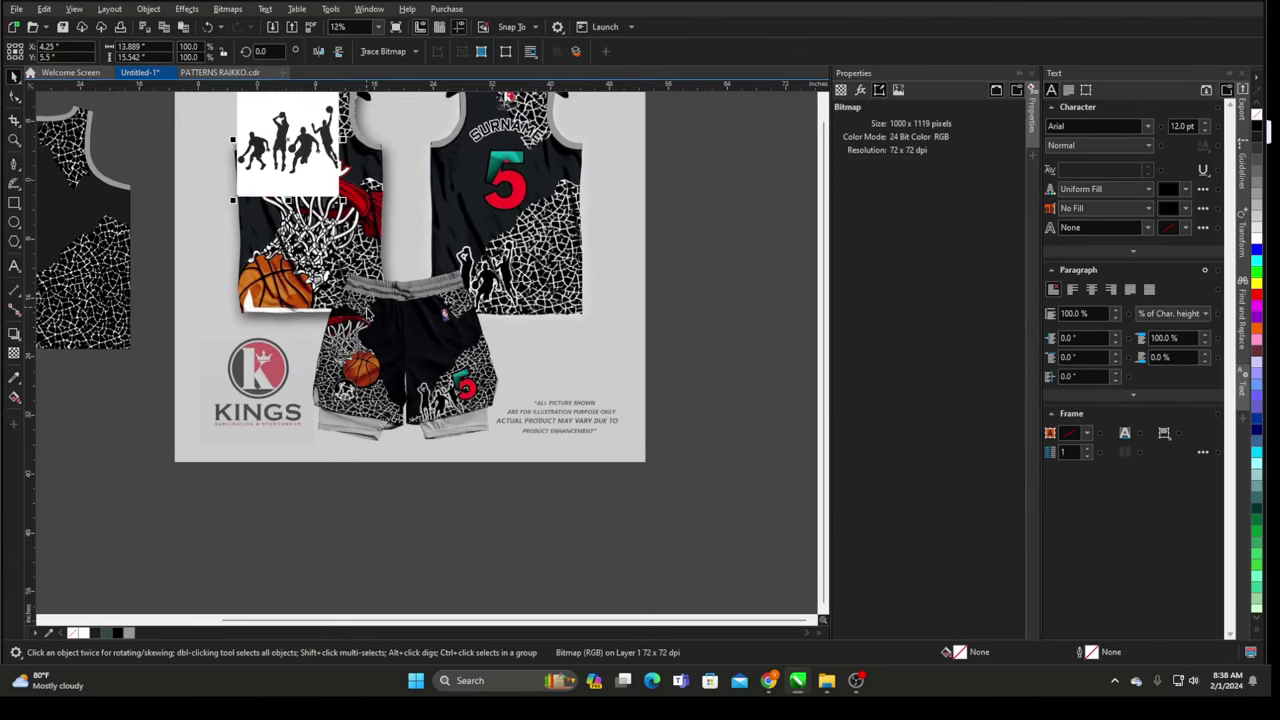
pyautogui.moveTo(322, 188); pyautogui.dragTo(708, 290)
pyautogui.scroll(2, 615, 285)
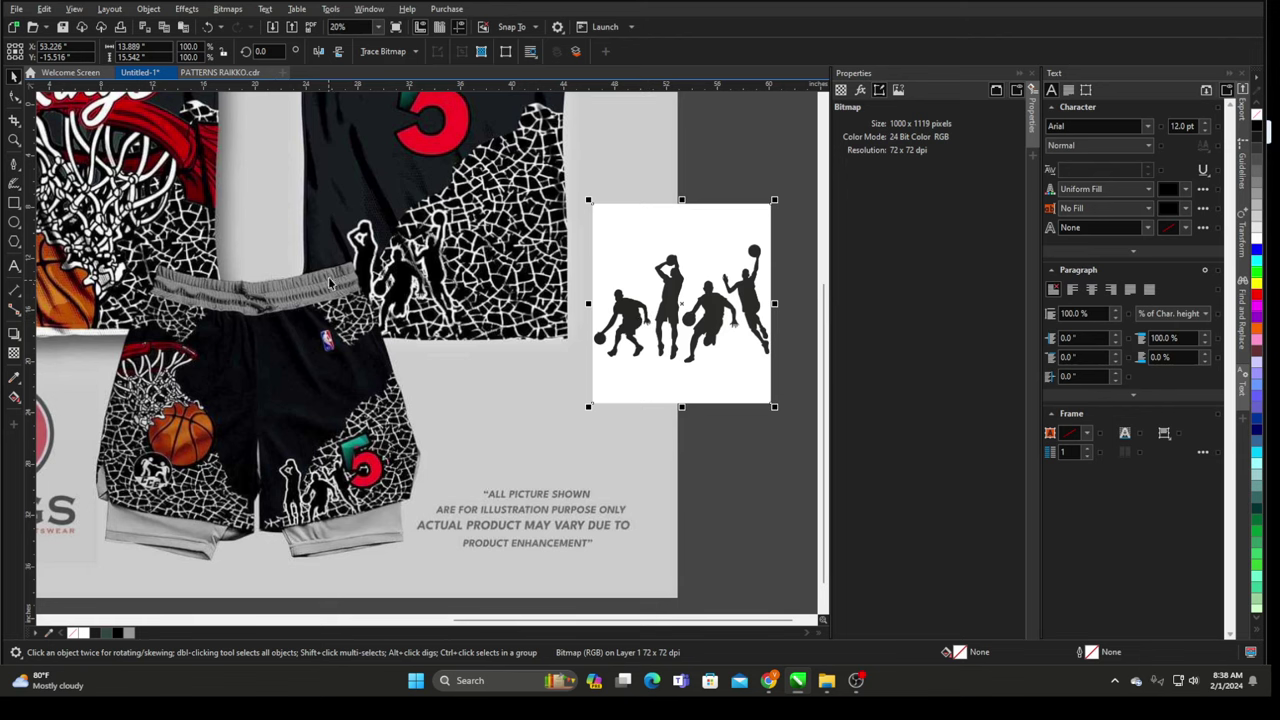
pyautogui.scroll(-2, 680, 280)
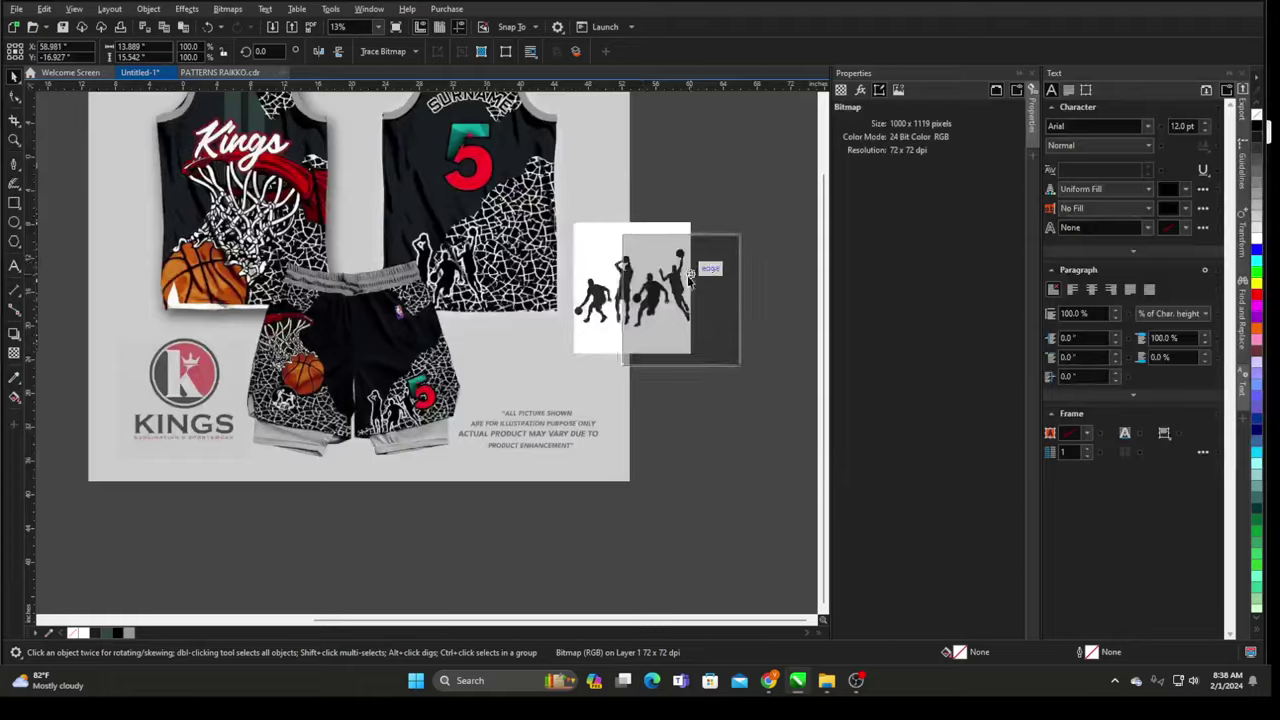
pyautogui.scroll(3, 705, 272)
pyautogui.moveTo(679, 277); pyautogui.dragTo(728, 293)
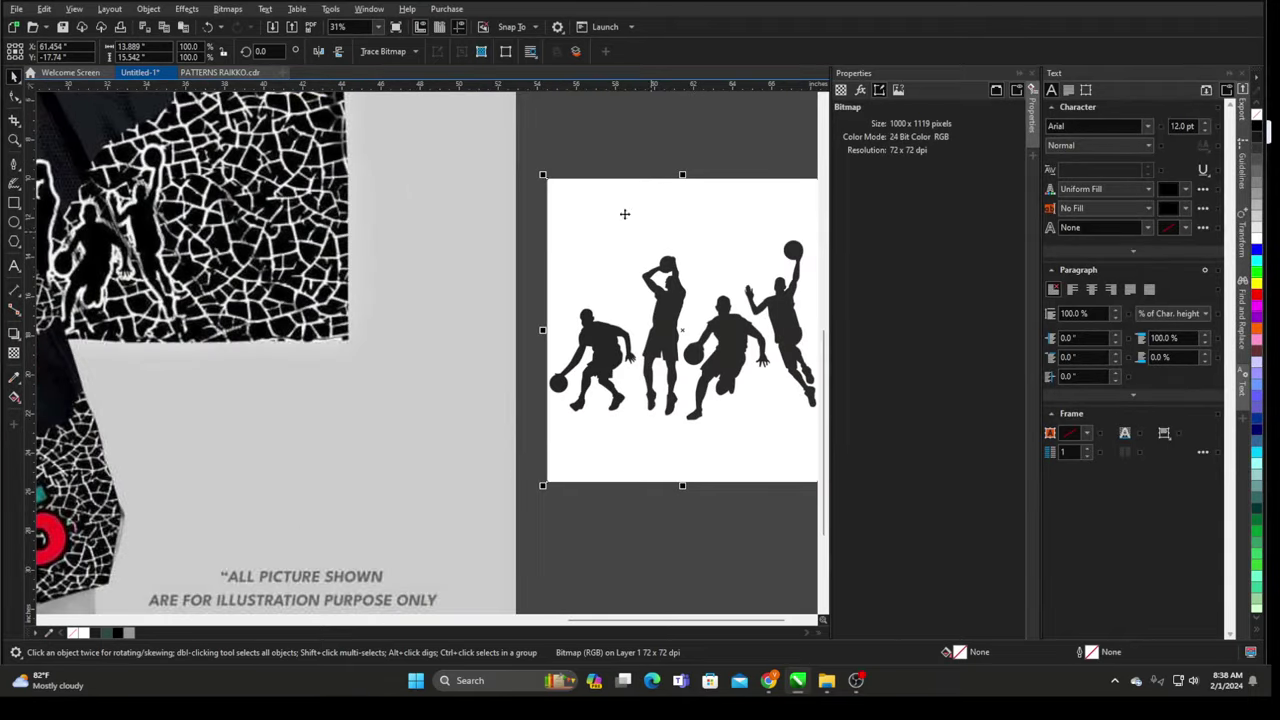
# - Convert the silhouette bitmap to vectors with a Clipart outline trace, automatically removing the background colour and deleting the original image
pyautogui.click(386, 51)
pyautogui.moveTo(390, 101)
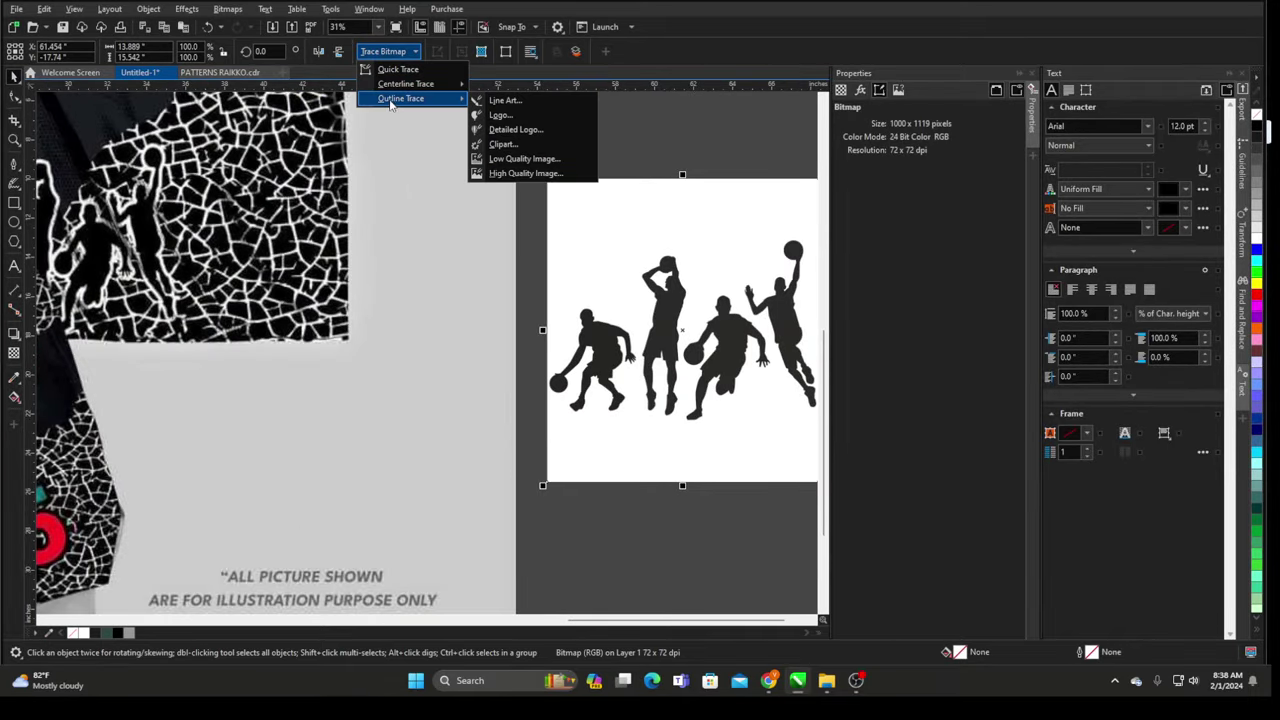
pyautogui.click(503, 144)
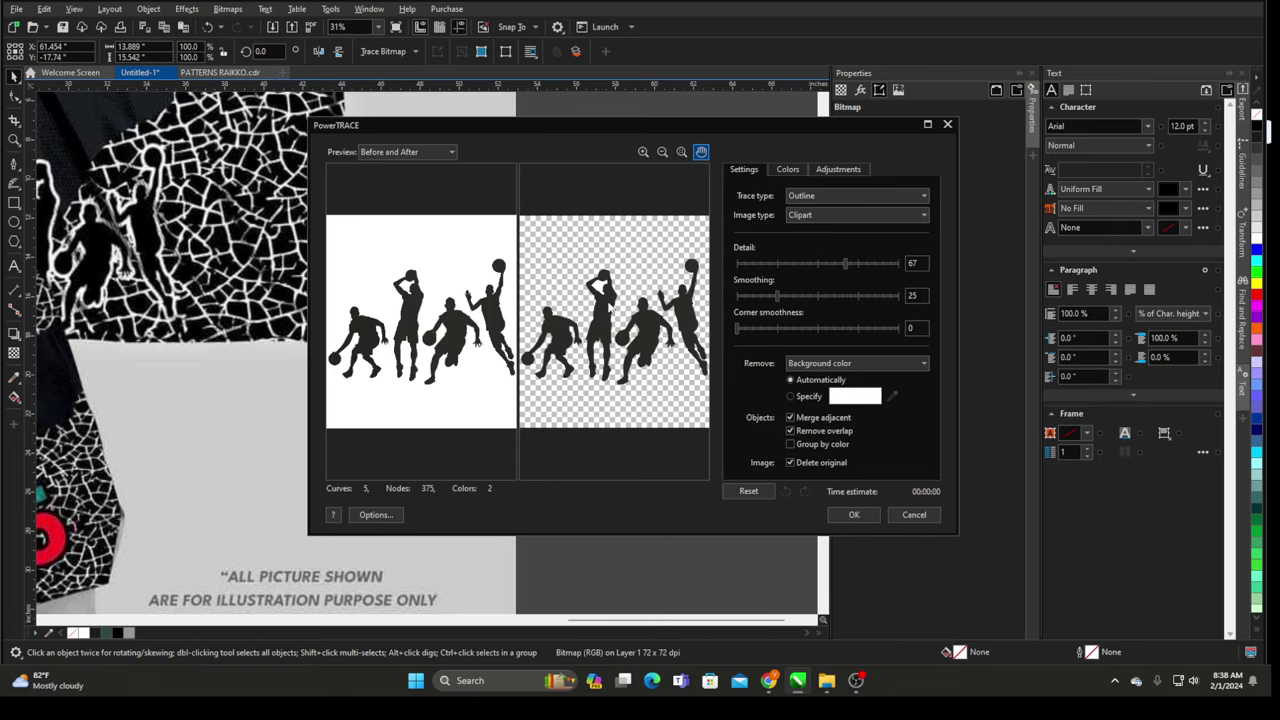
pyautogui.click(848, 516)
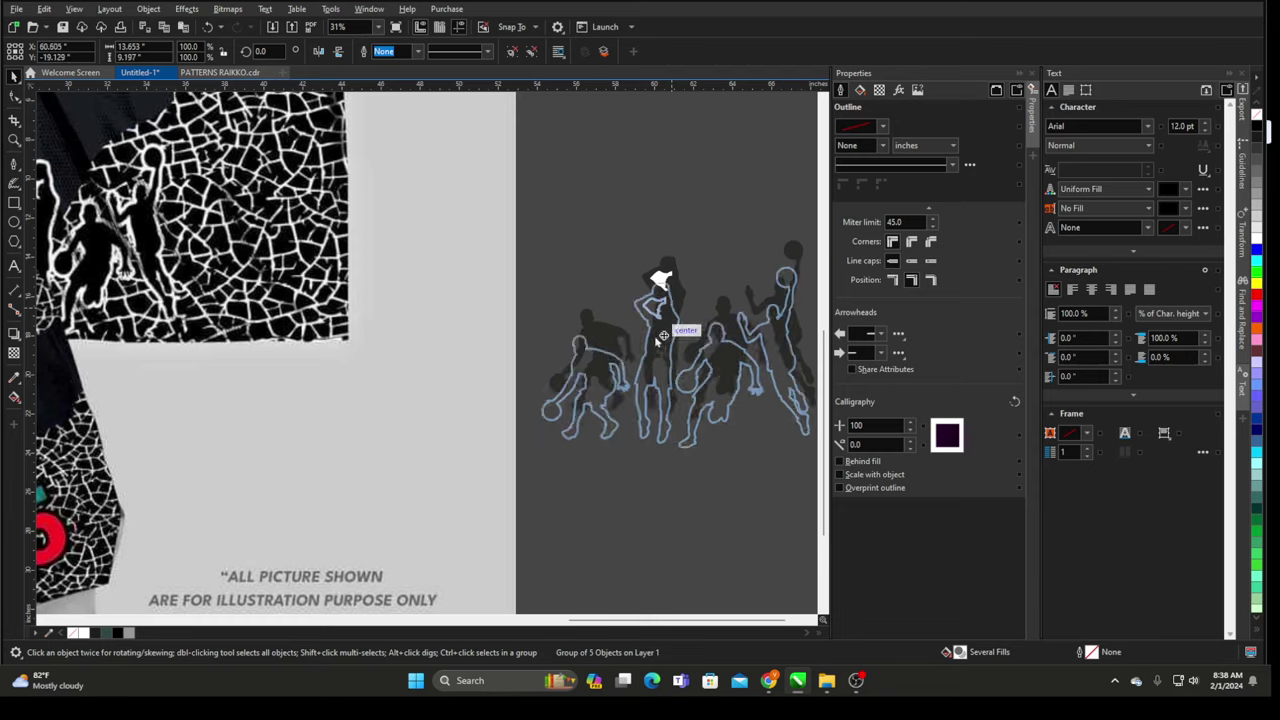
# - Ungroup the traced silhouettes and delete the white patch between the shooting player's arms
pyautogui.scroll(1, 664, 324)
pyautogui.scroll(2, 653, 305)
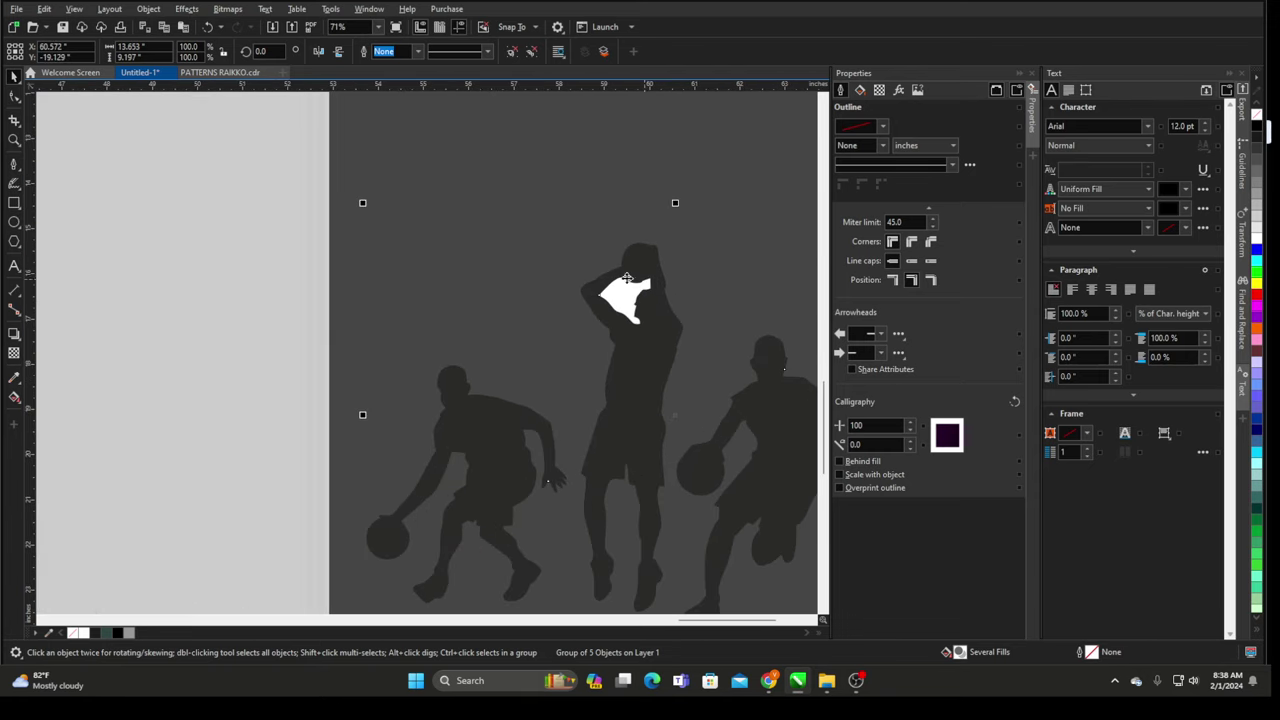
pyautogui.rightClick(643, 290)
pyautogui.click(661, 298)
pyautogui.click(628, 290)
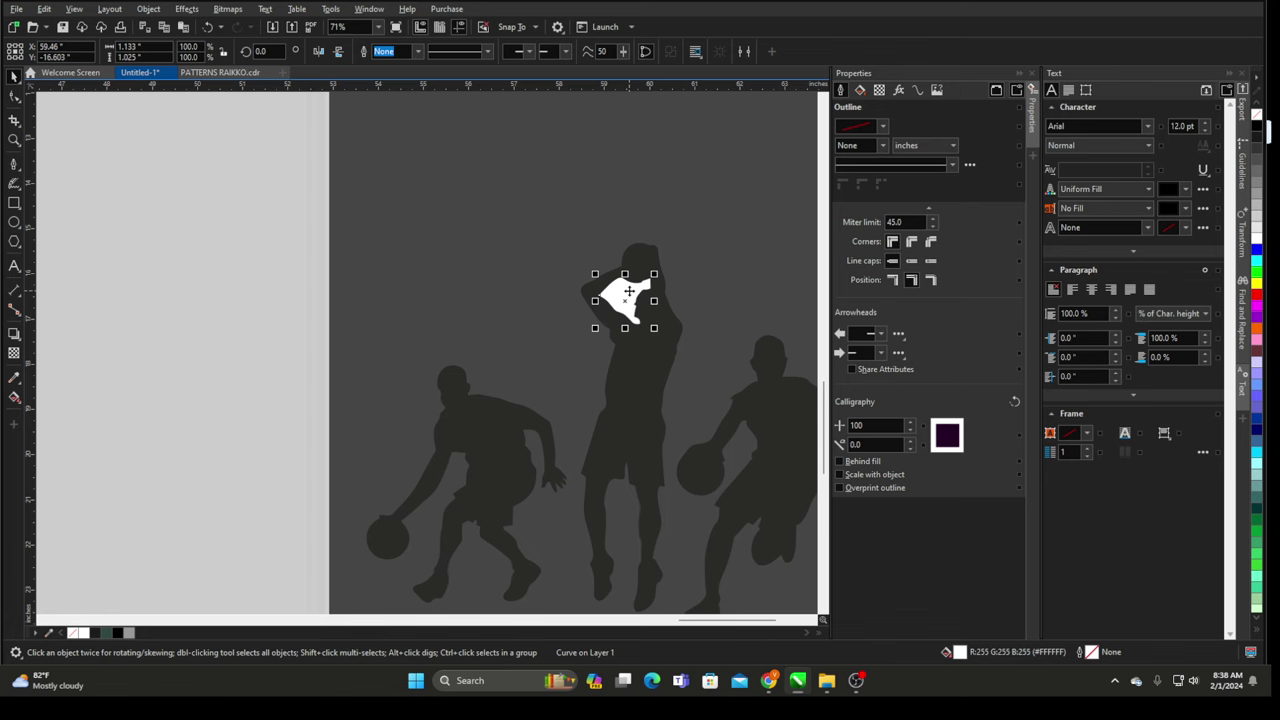
pyautogui.rightClick(628, 290)
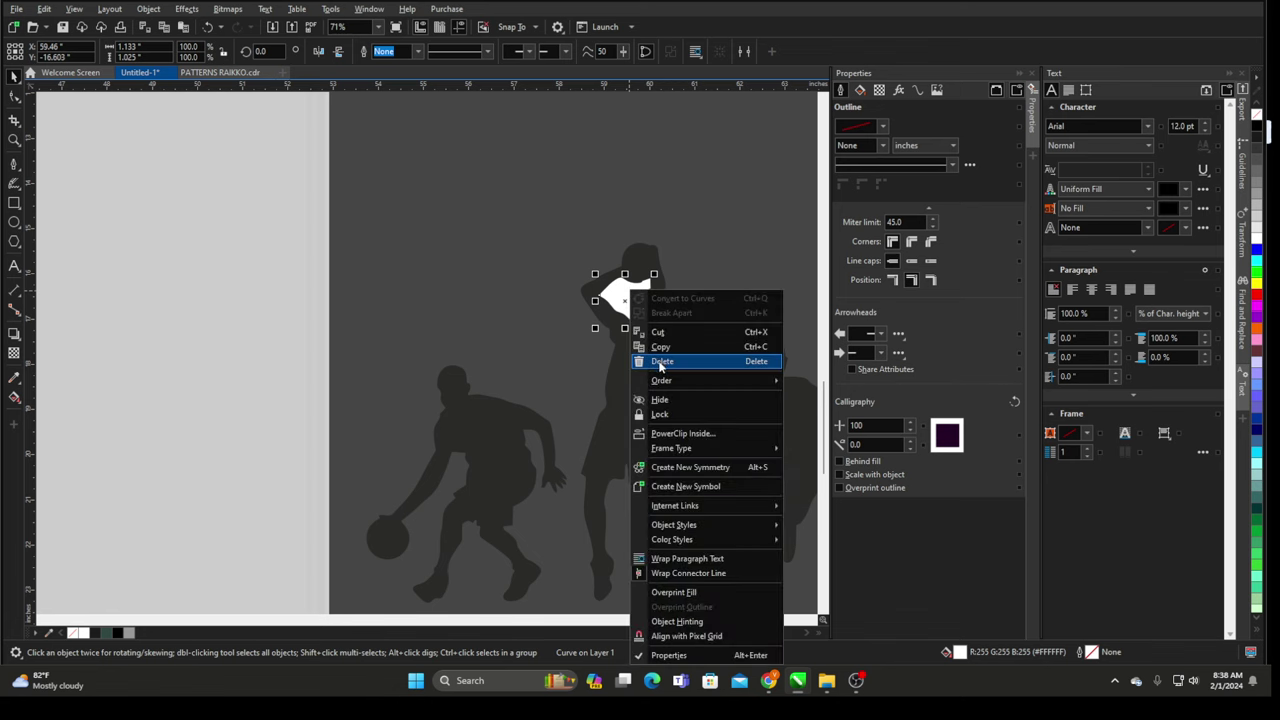
pyautogui.click(660, 361)
# - Group the four player silhouettes and give the group a uniform black fill, RGB 0, 0, 0 (#000000)
pyautogui.scroll(-3, 357, 277)
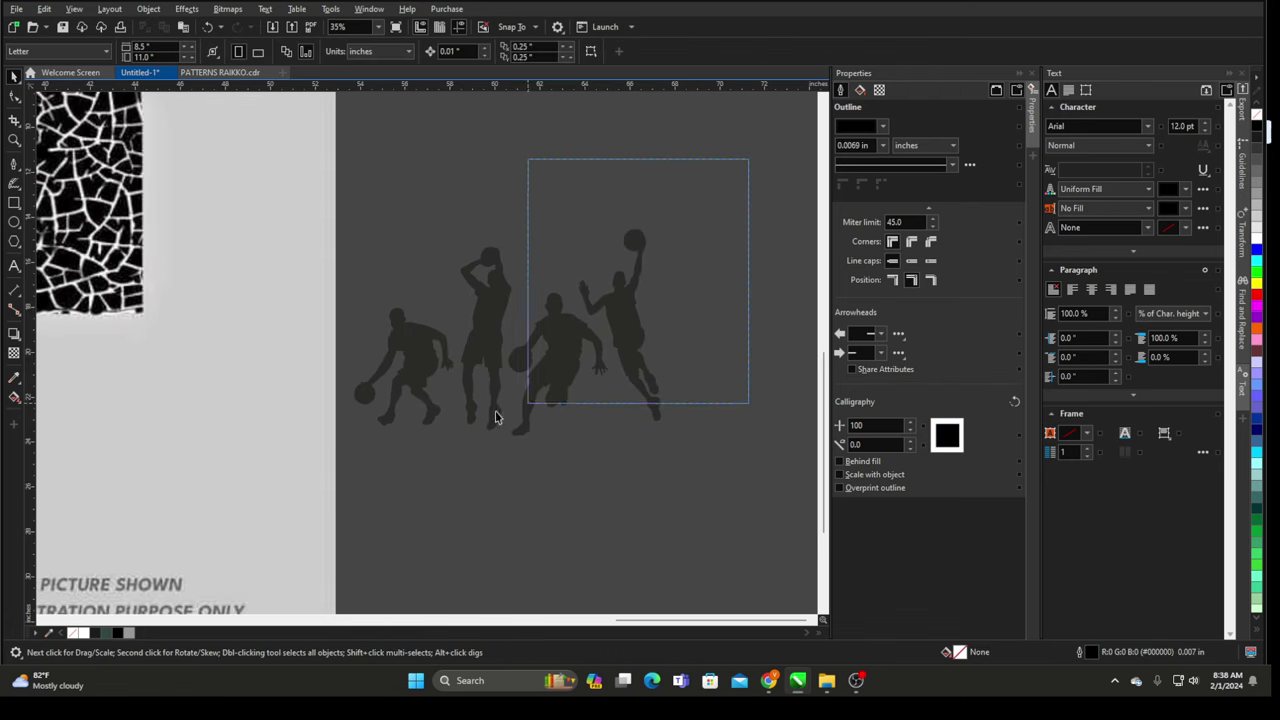
pyautogui.moveTo(495, 417); pyautogui.dragTo(275, 488)
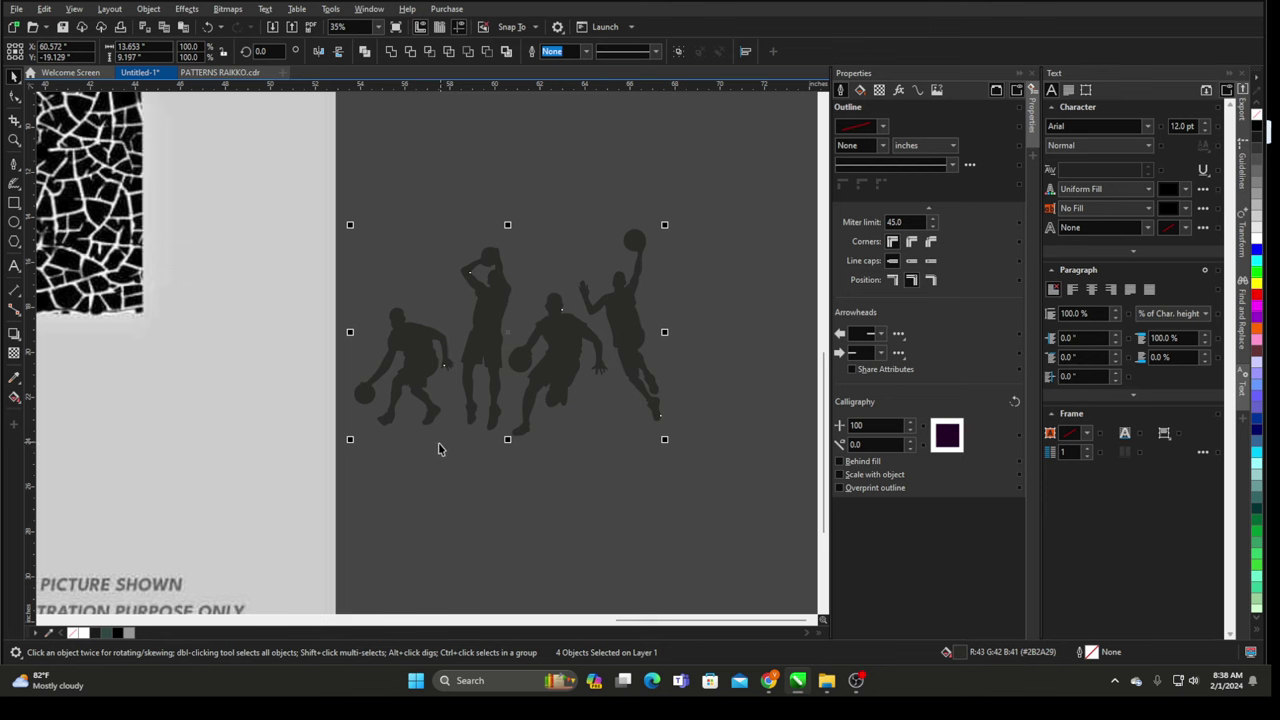
pyautogui.hotkey('ctrl', 'g')
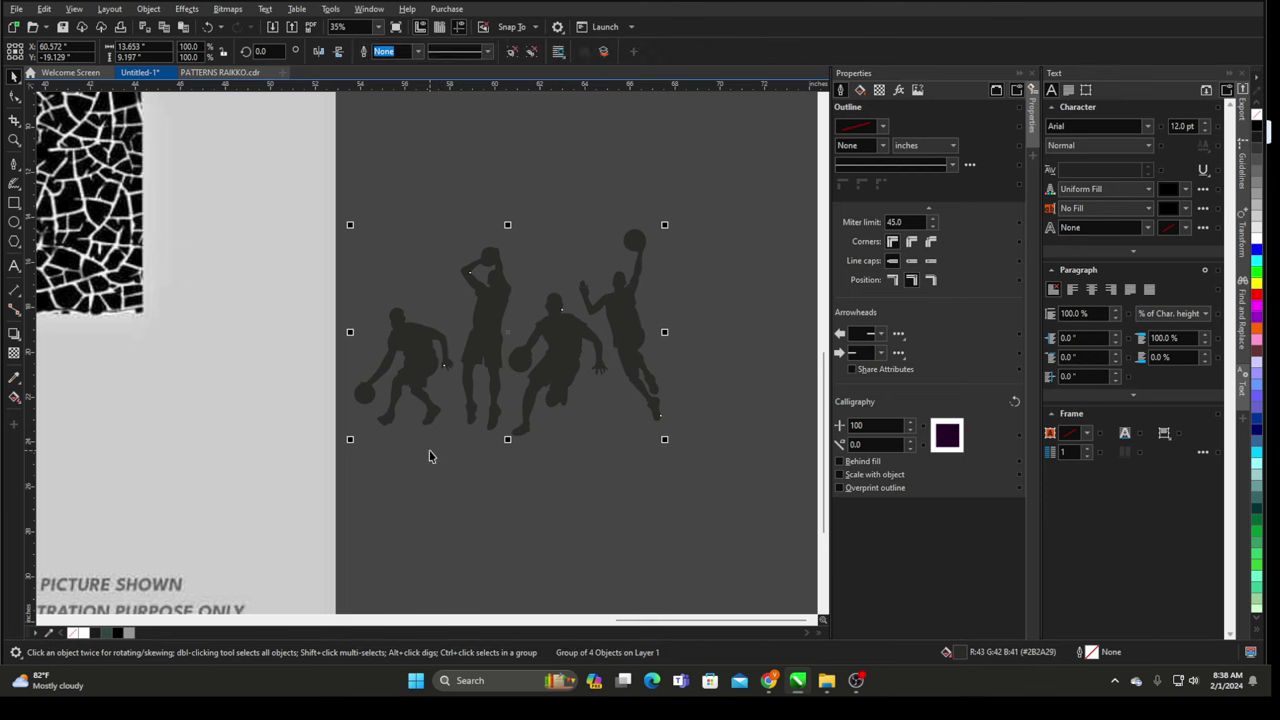
pyautogui.doubleClick(958, 654)
pyautogui.click(661, 229)
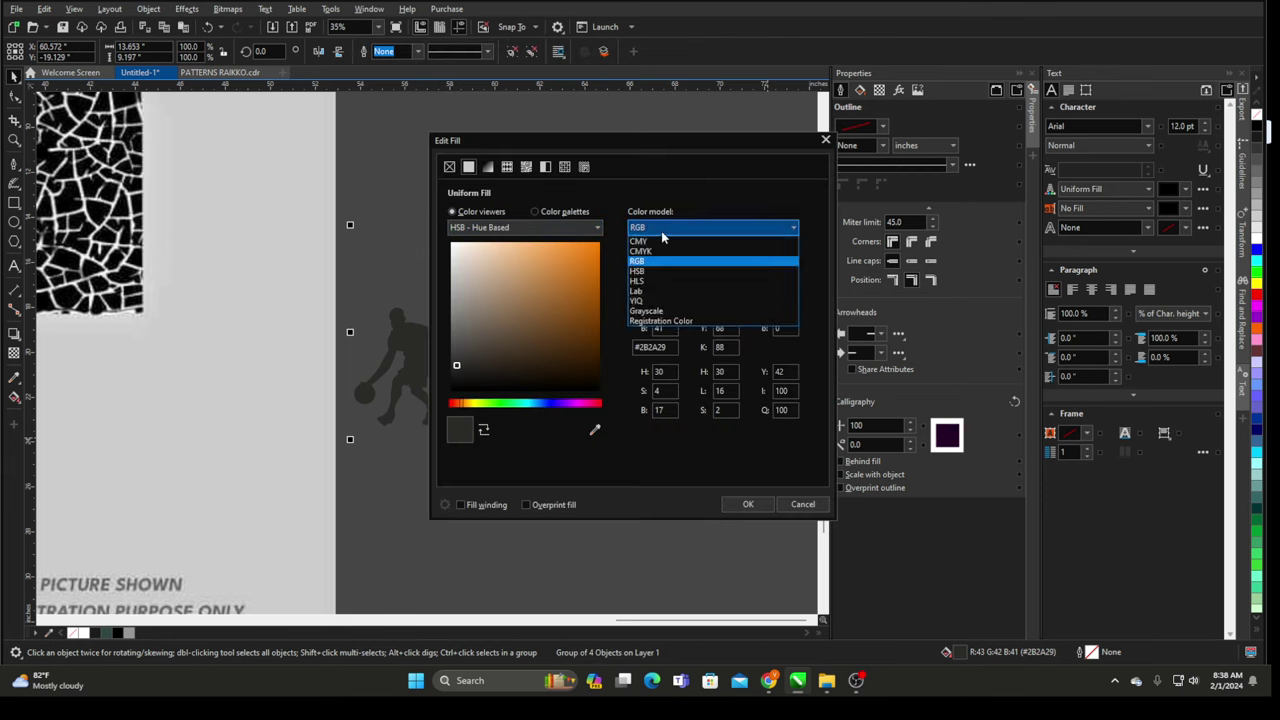
pyautogui.click(661, 231)
pyautogui.moveTo(498, 283); pyautogui.dragTo(766, 540)
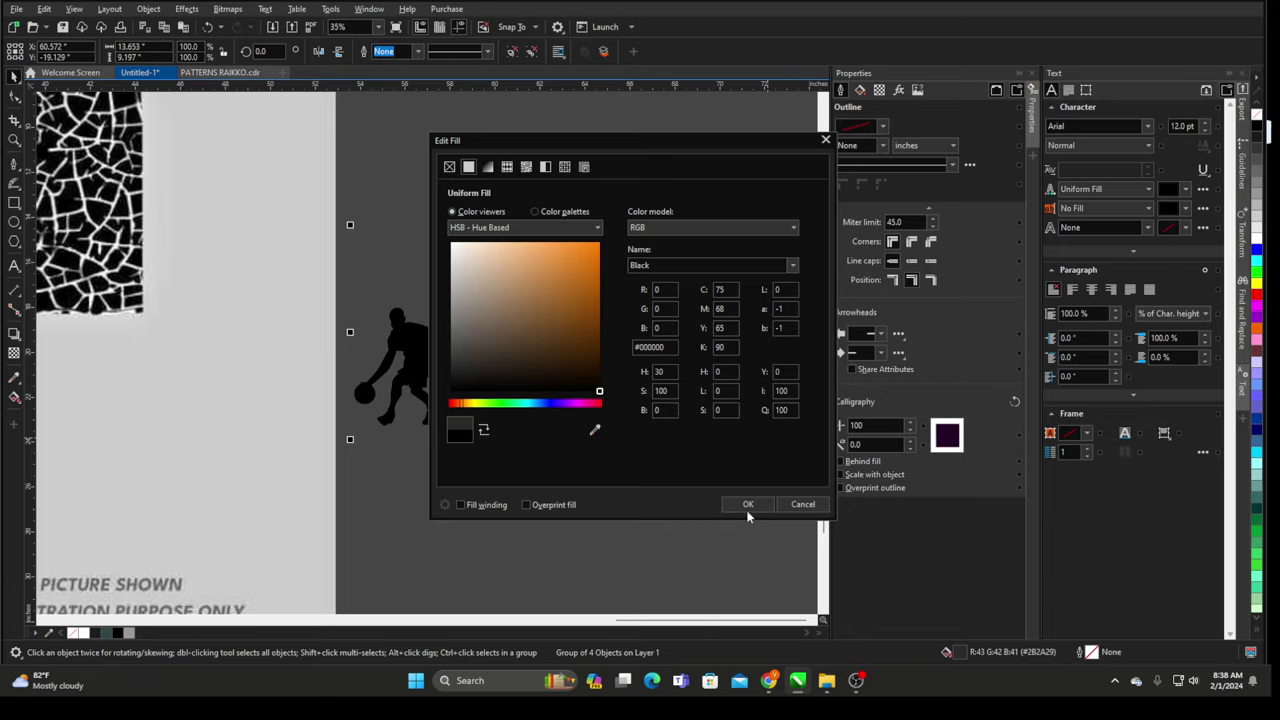
pyautogui.click(748, 504)
# - Lay the silhouette group over the players on the mockup's back jersey for comparison and return it beside the mockup
pyautogui.scroll(-1, 668, 296)
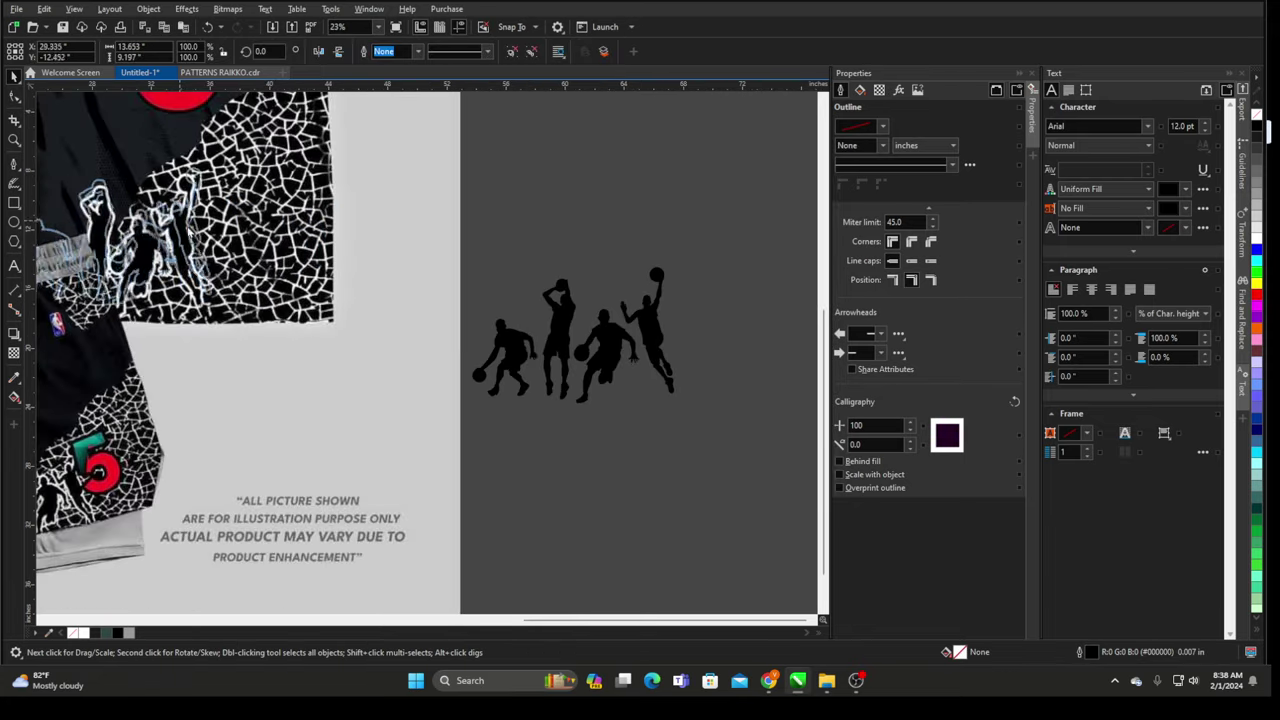
pyautogui.moveTo(188, 232); pyautogui.dragTo(177, 241)
pyautogui.scroll(-2, 722, 300)
pyautogui.scroll(3, 303, 234)
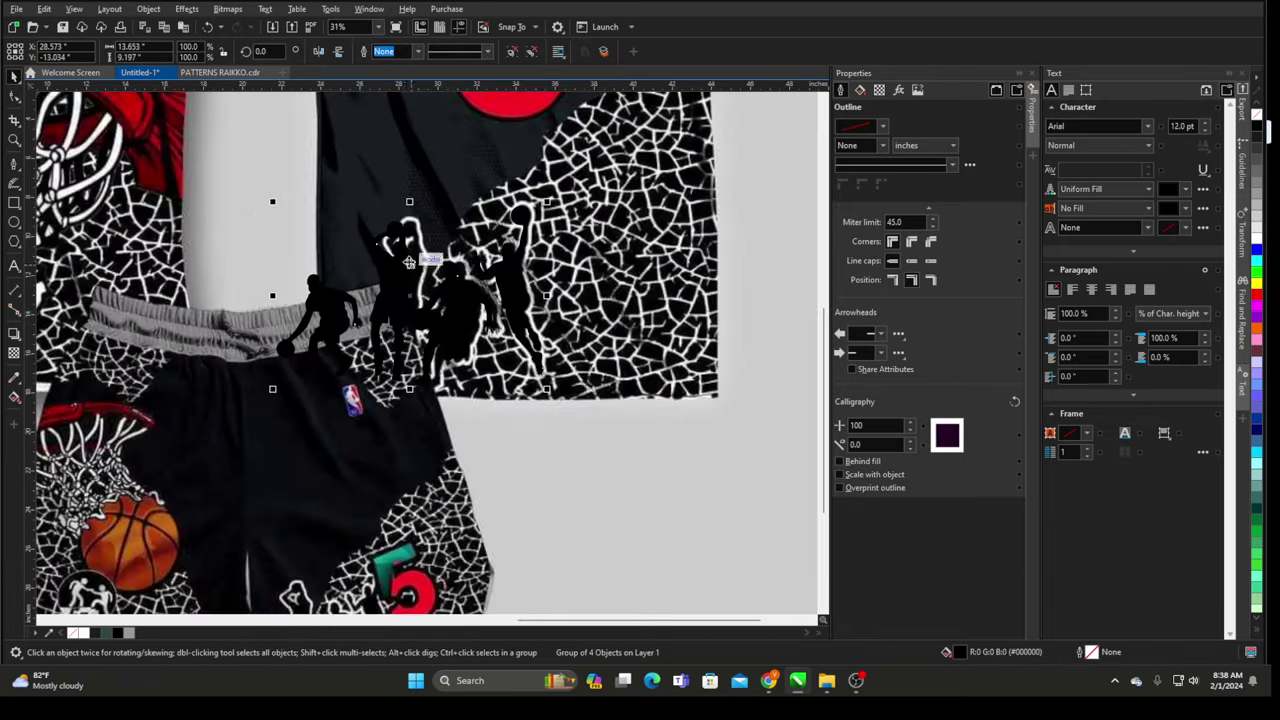
pyautogui.moveTo(409, 262); pyautogui.dragTo(597, 422)
pyautogui.scroll(-2, 597, 422)
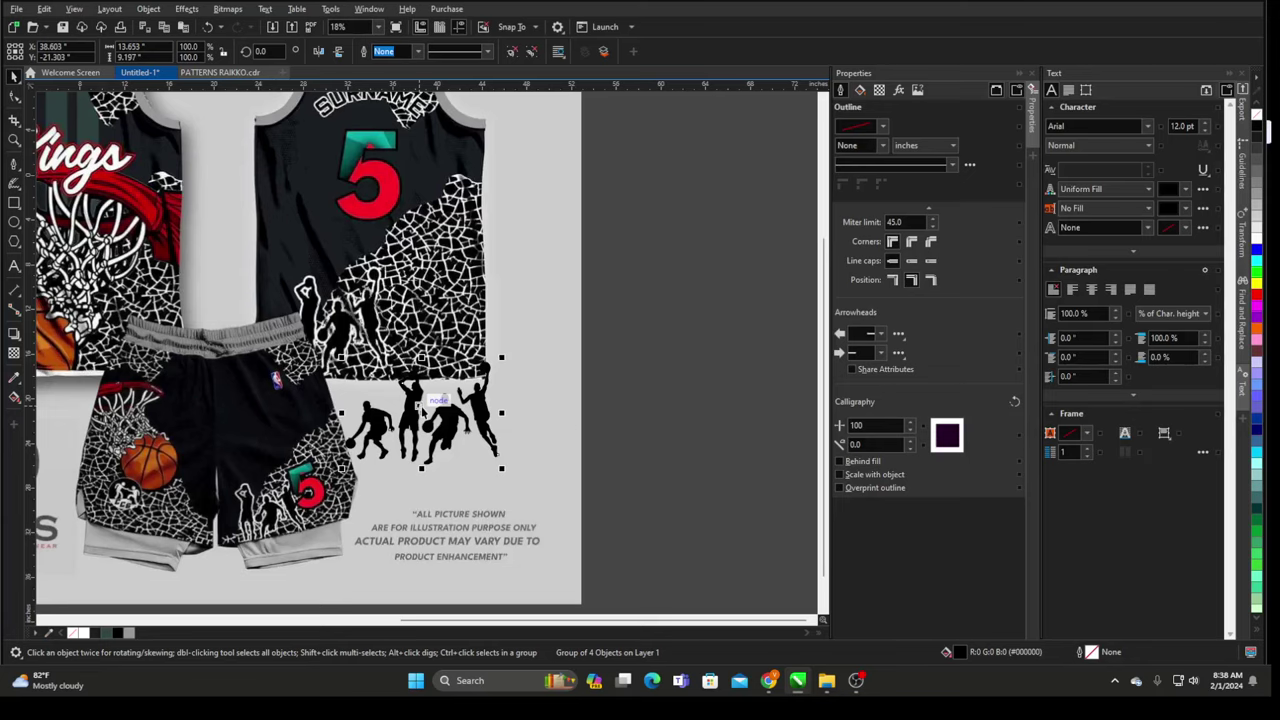
pyautogui.moveTo(421, 400); pyautogui.dragTo(652, 406)
# - Add a white outside contour of about 0.101 in around the group of four player silhouettes
pyautogui.scroll(2, 652, 406)
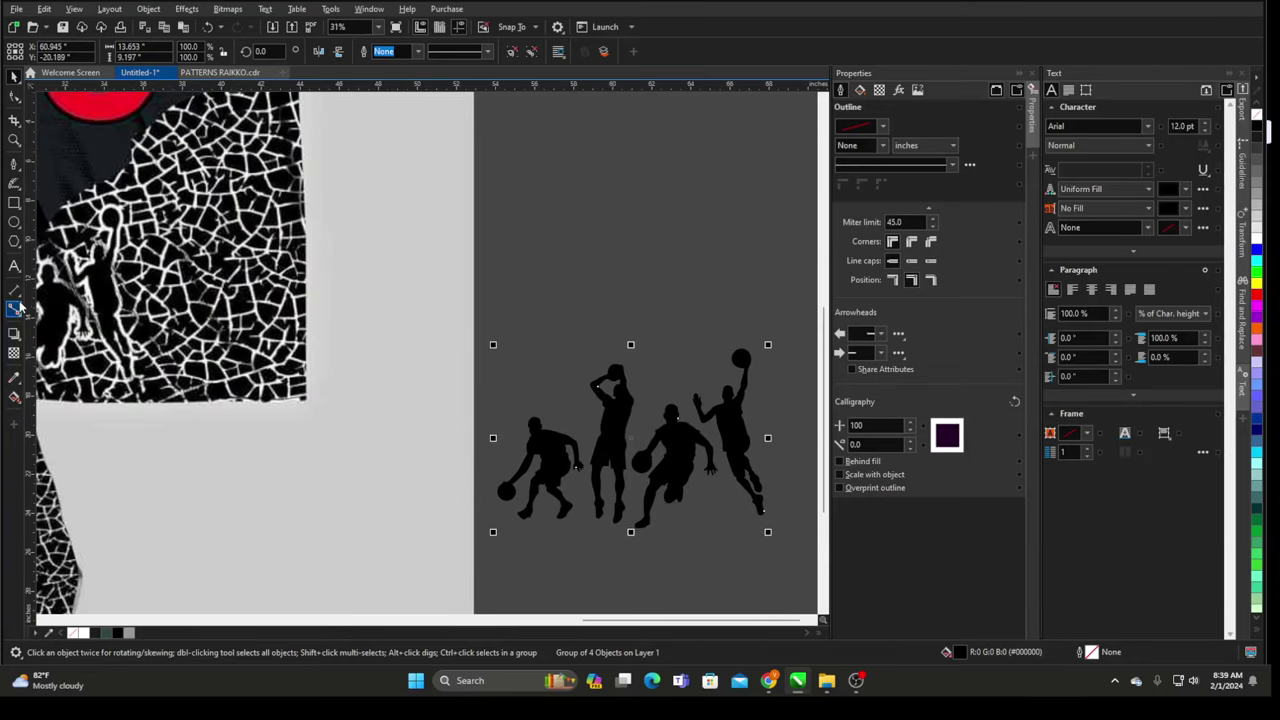
pyautogui.click(16, 336)
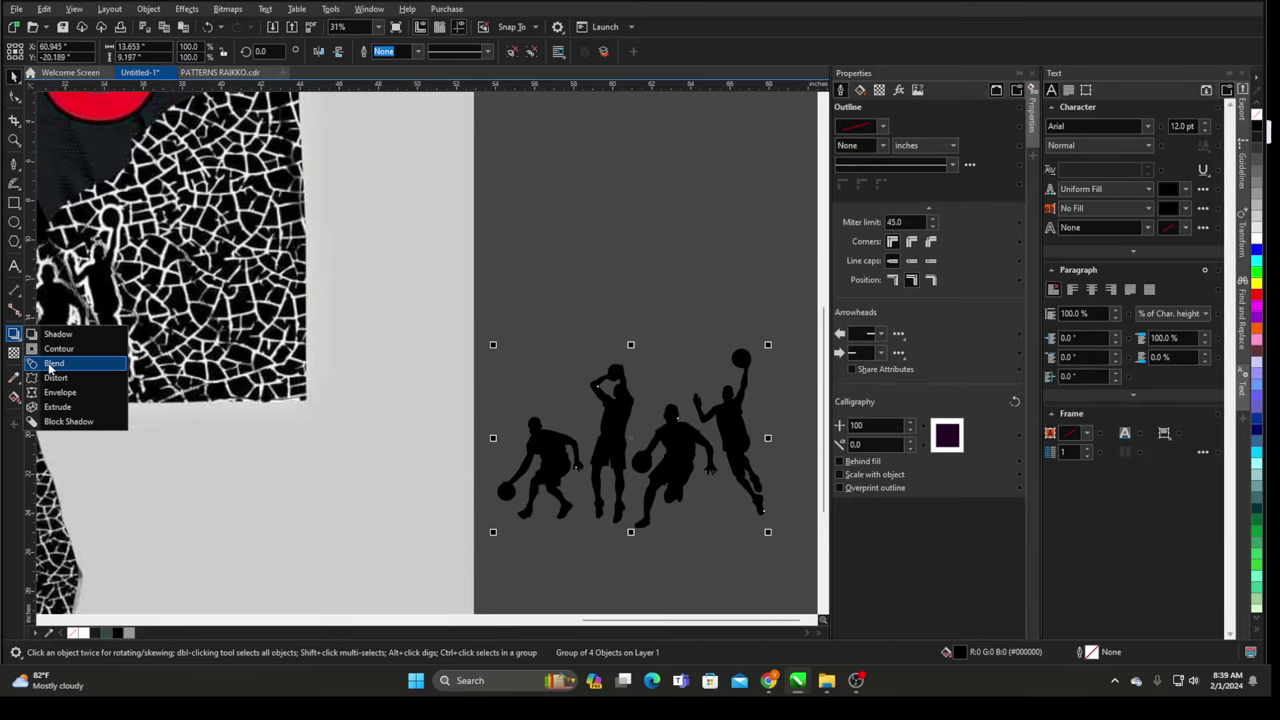
pyautogui.click(58, 348)
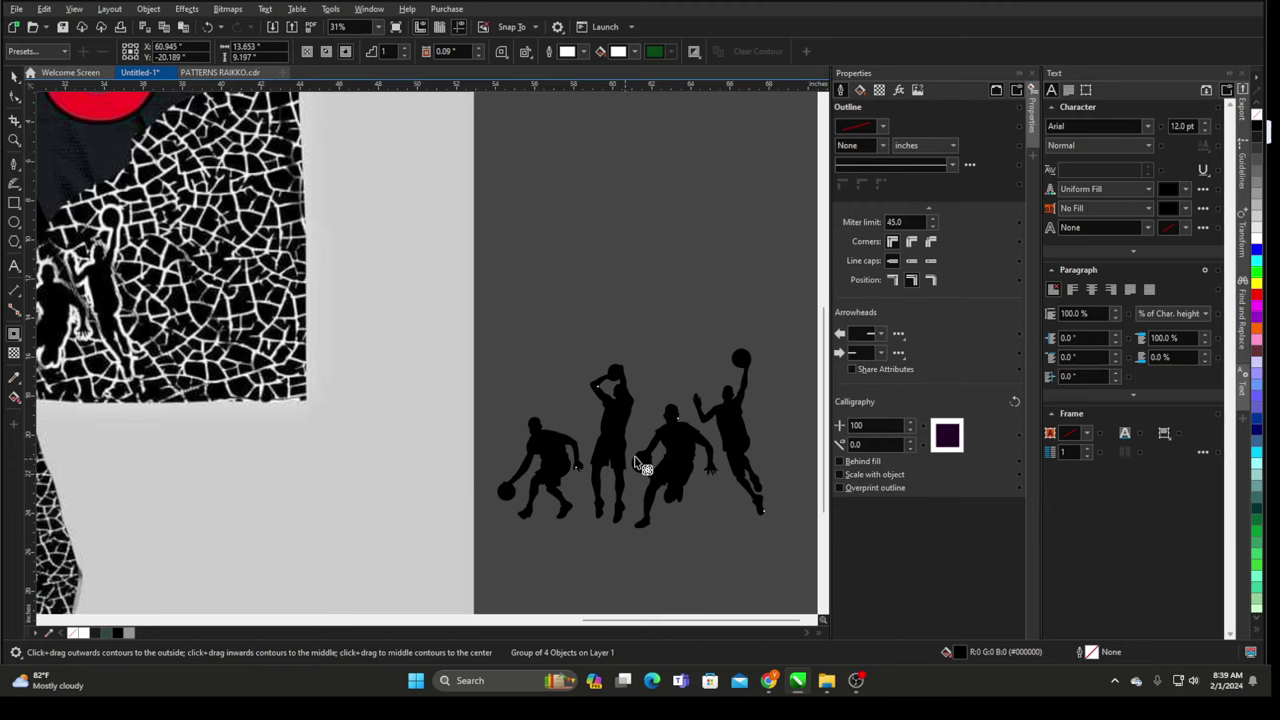
pyautogui.scroll(2, 630, 386)
pyautogui.moveTo(630, 386); pyautogui.dragTo(606, 323)
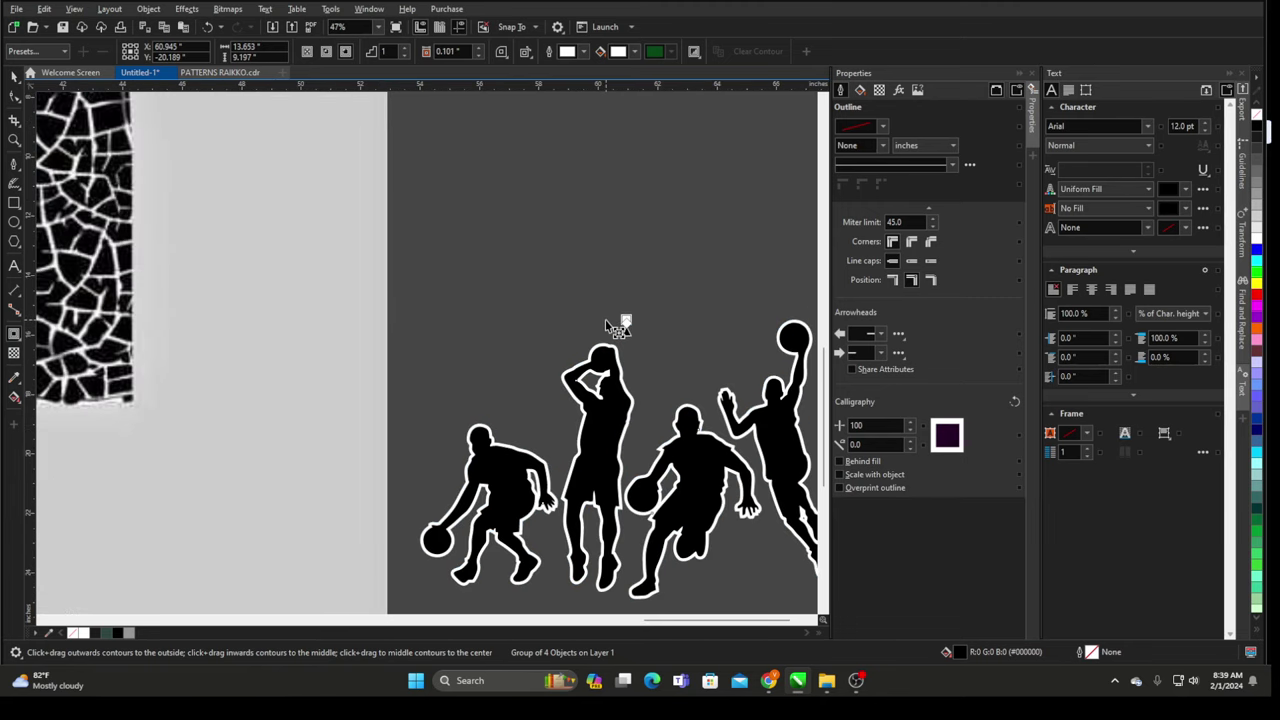
pyautogui.scroll(-2, 360, 376)
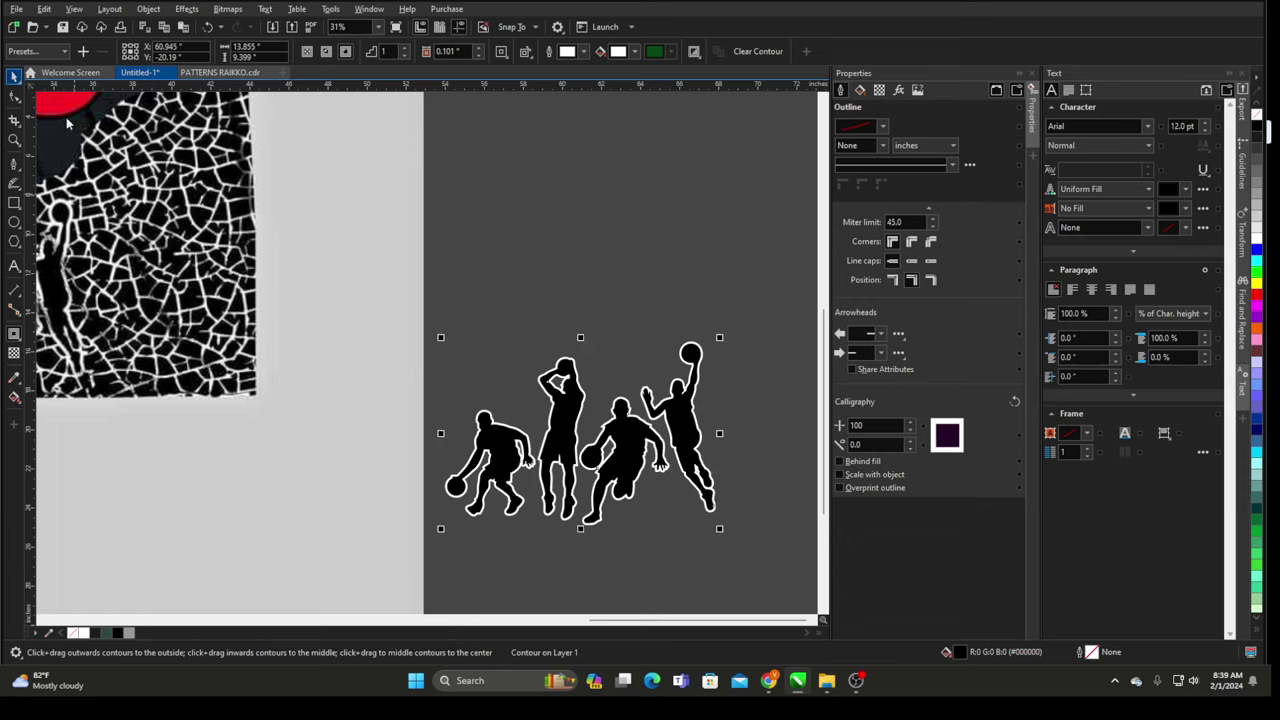
# - Break the white contour apart from the black player silhouettes
pyautogui.click(660, 354)
pyautogui.scroll(4, 662, 354)
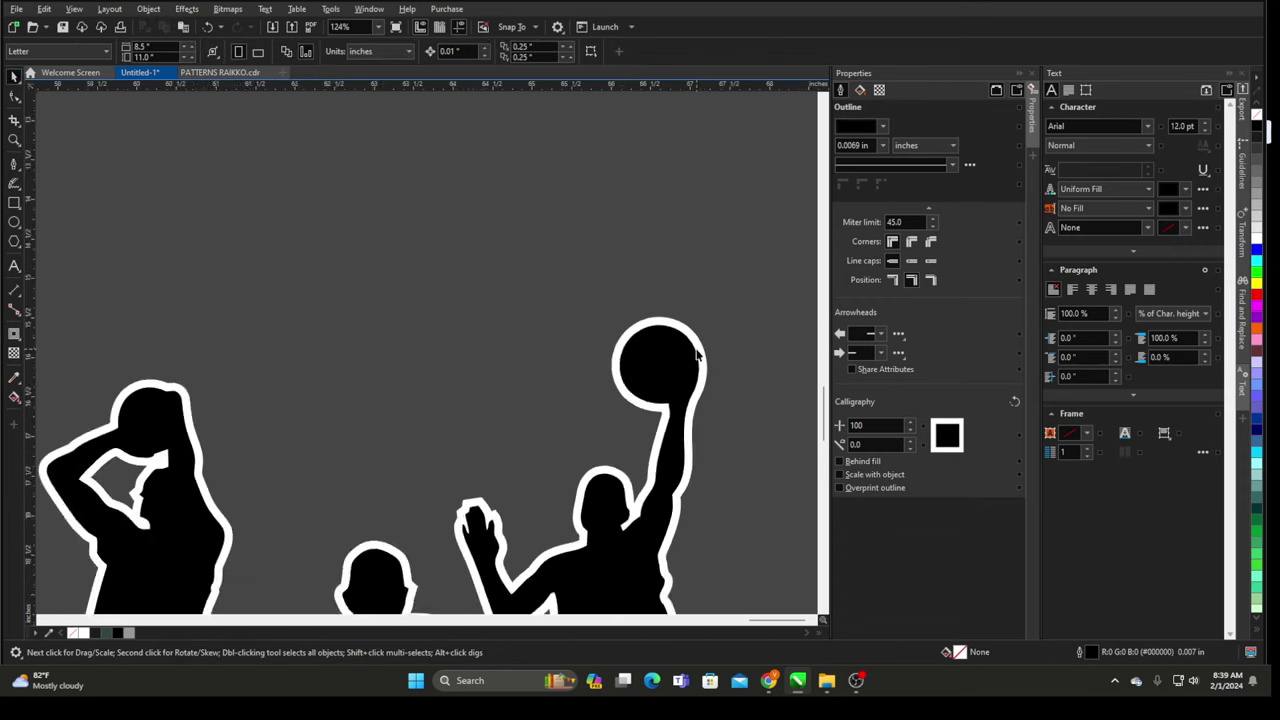
pyautogui.scroll(2, 697, 354)
pyautogui.click(668, 321)
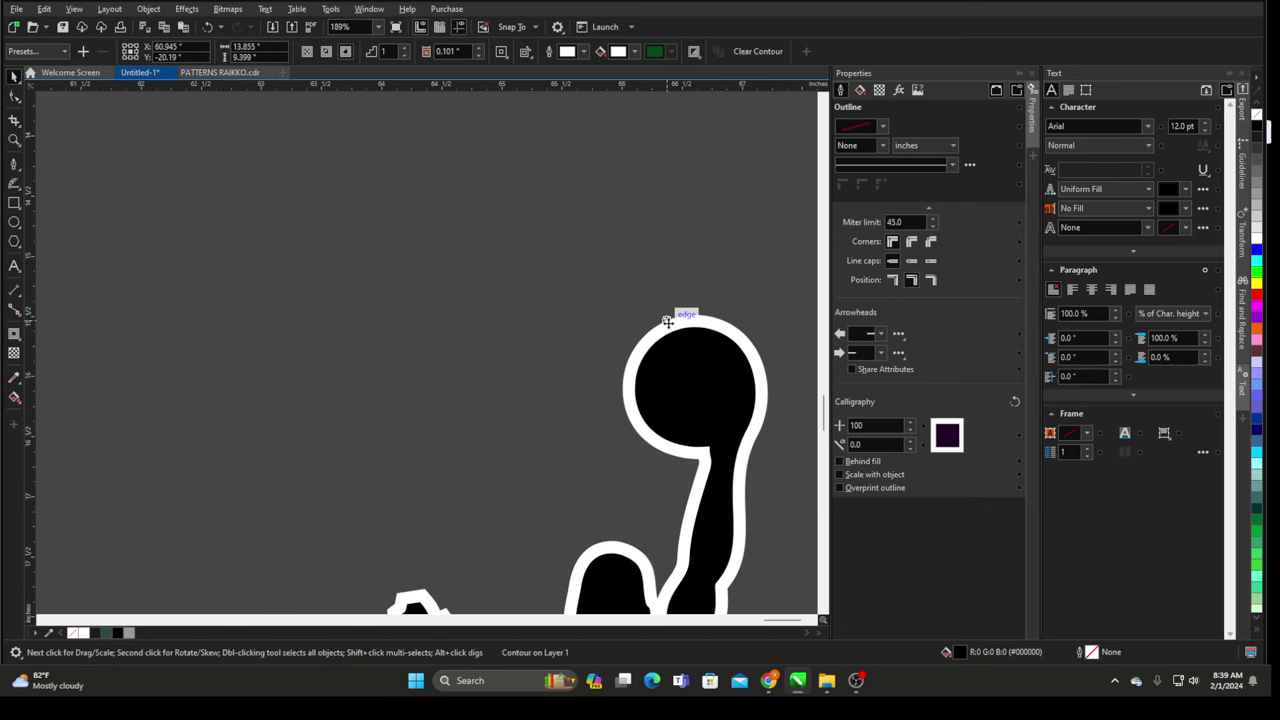
pyautogui.click(452, 273)
pyautogui.scroll(-1, 460, 280)
pyautogui.click(657, 319)
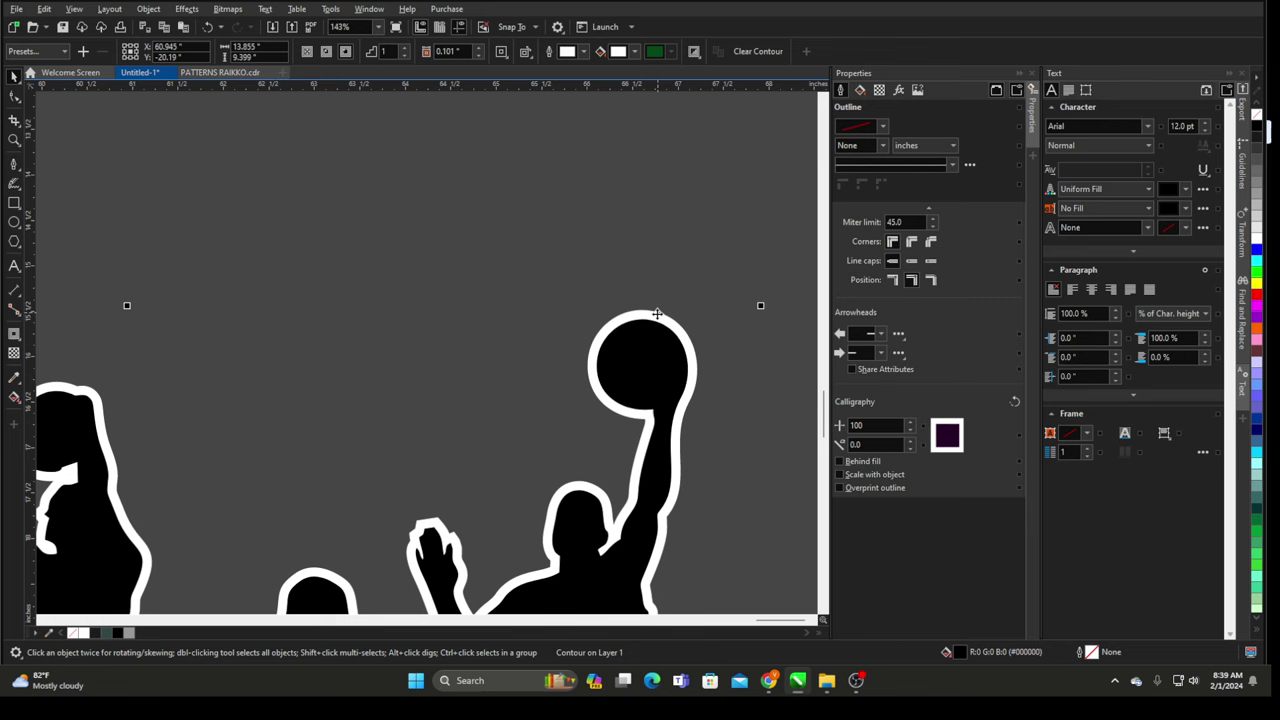
pyautogui.rightClick(659, 317)
pyautogui.click(712, 326)
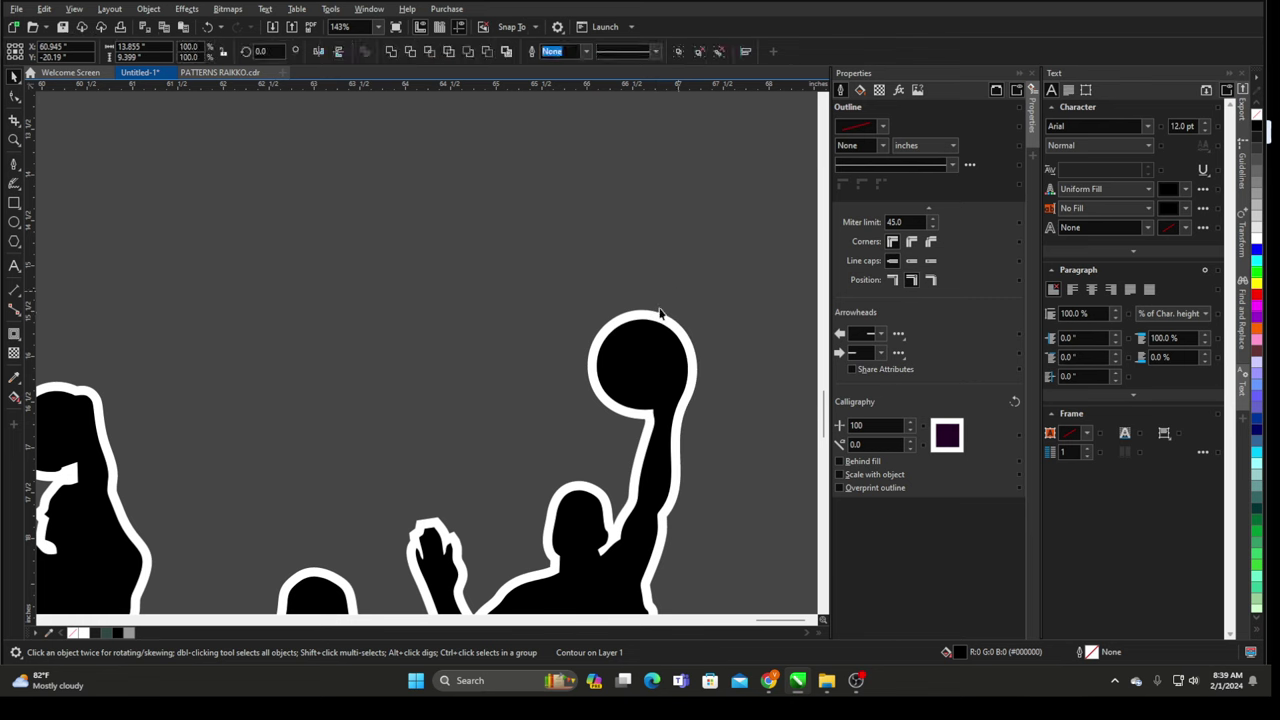
# - Pull the white outline curve away from the silhouettes as a separation test, and undo the move
pyautogui.scroll(-1, 676, 241)
pyautogui.hotkey('ctrl', 'z')
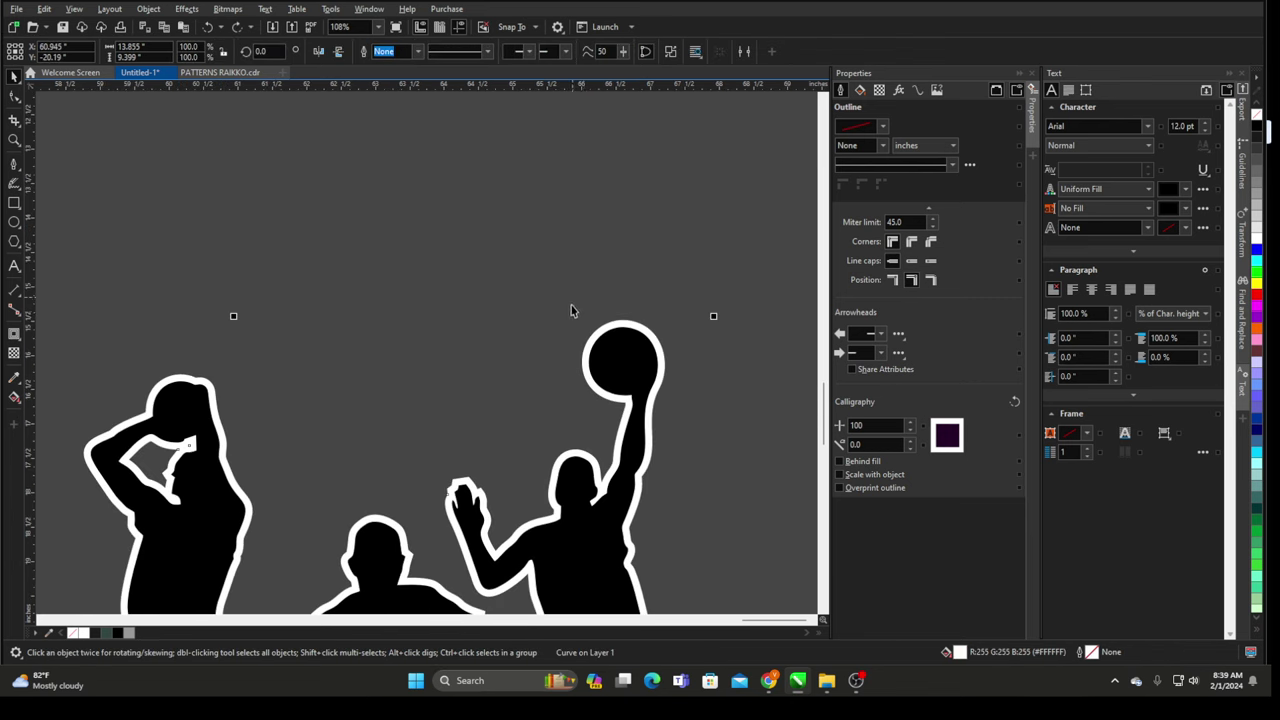
pyautogui.scroll(-1, 571, 308)
pyautogui.moveTo(610, 321); pyautogui.dragTo(735, 240)
pyautogui.hotkey('ctrl', 'z')
pyautogui.scroll(-3, 434, 253)
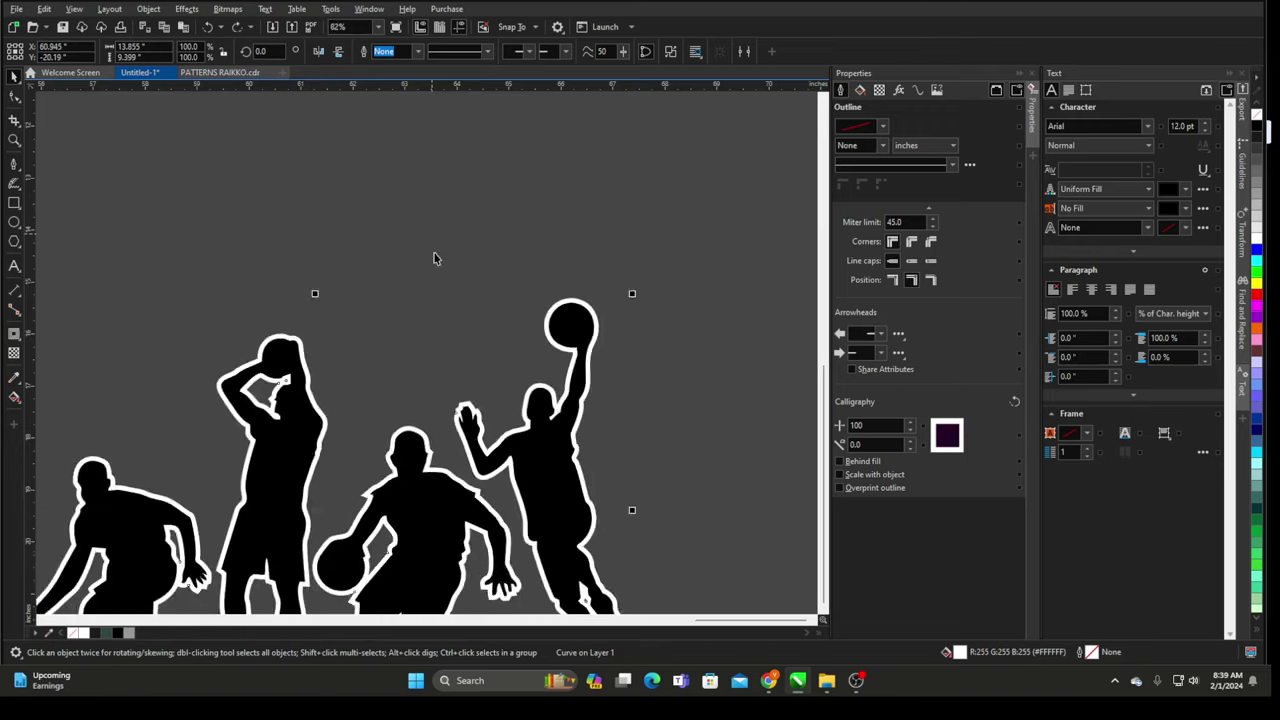
# - Undo the contour work to return to the plain black silhouette group
pyautogui.click(493, 342)
pyautogui.scroll(-3, 540, 270)
pyautogui.moveTo(652, 201); pyautogui.dragTo(215, 500)
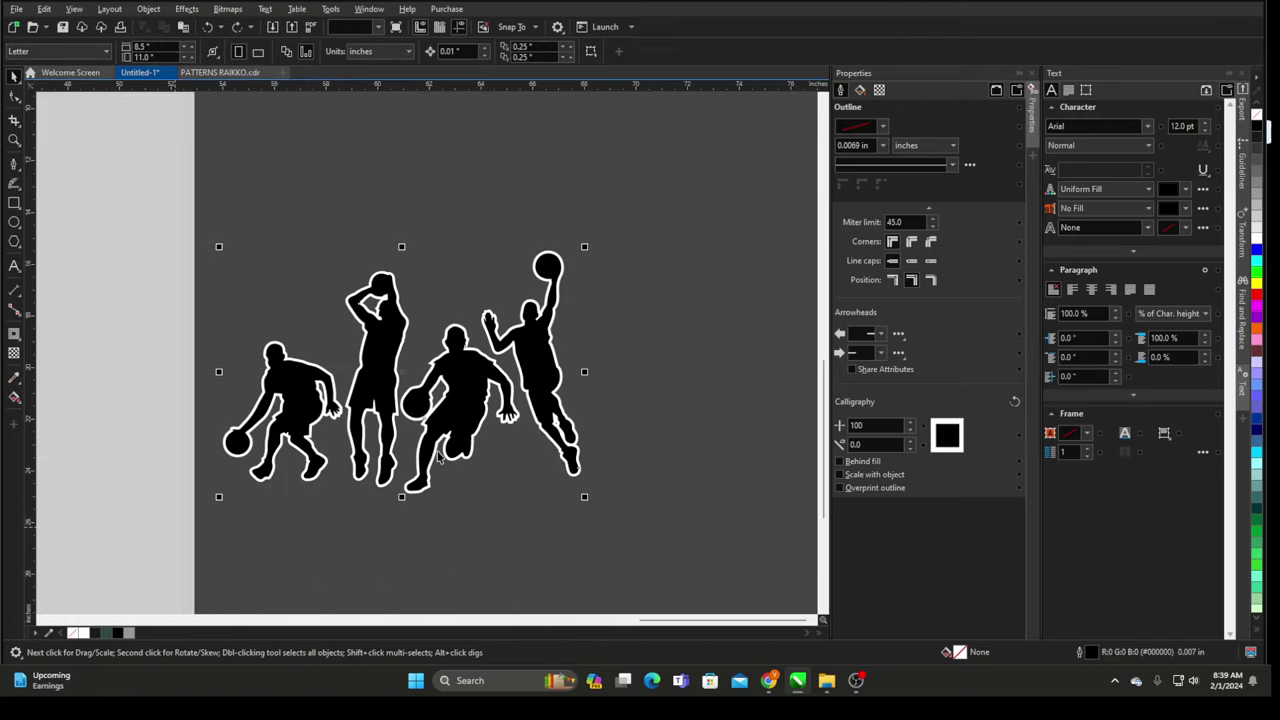
pyautogui.scroll(1, 578, 288)
pyautogui.hotkey('ctrl', 'z')
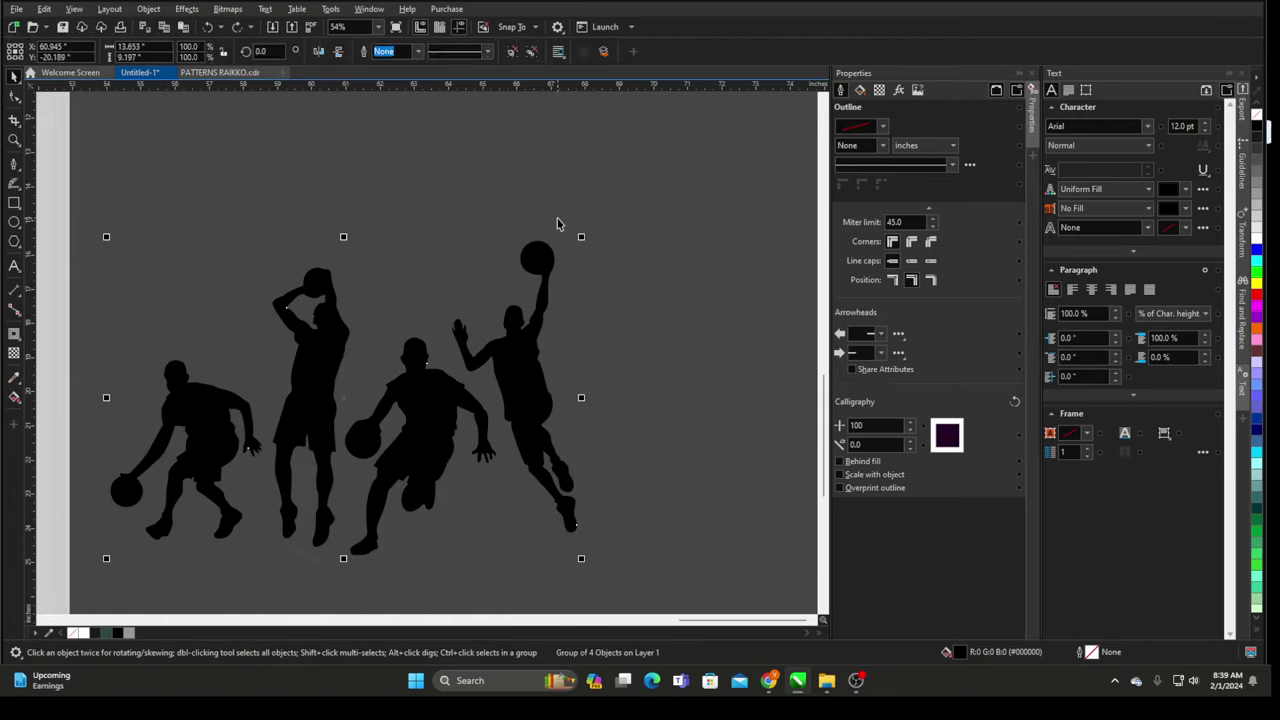
pyautogui.click(575, 207)
pyautogui.hotkey('ctrl', 'z')
# - Apply a white outside contour of about 0.131 in around the four-player silhouette group
pyautogui.click(14, 335)
pyautogui.scroll(2, 355, 230)
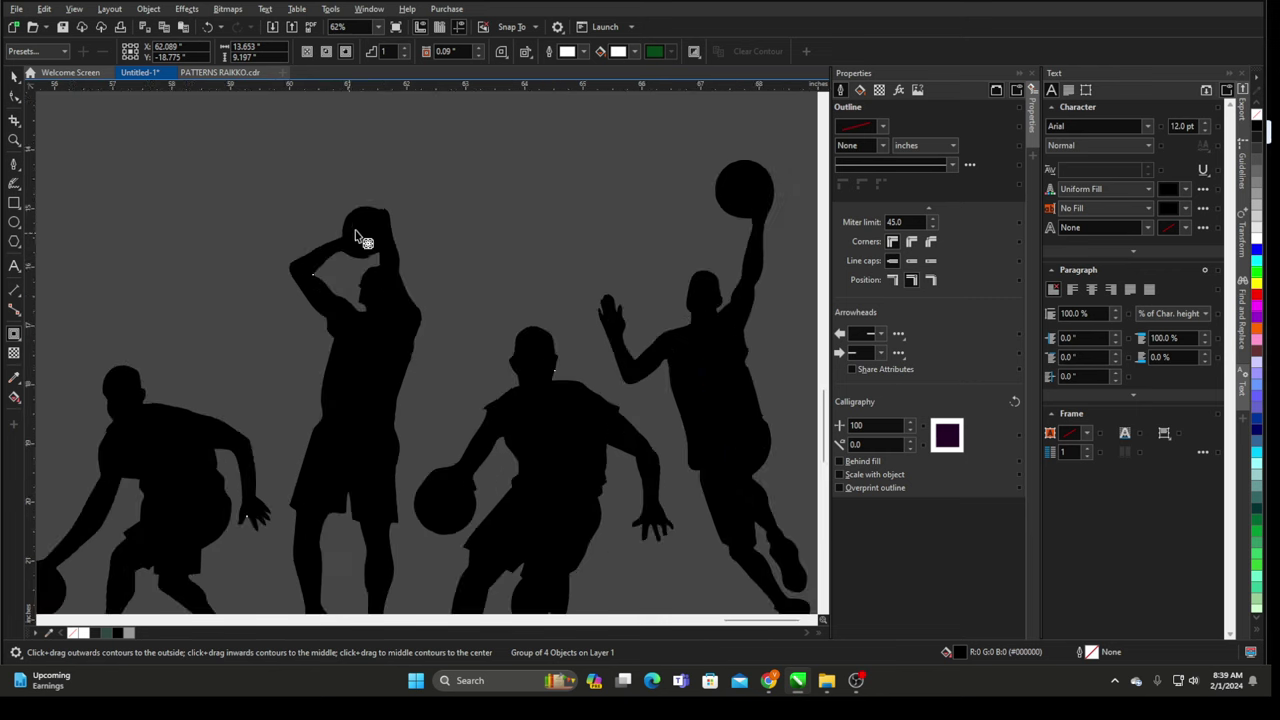
pyautogui.moveTo(360, 215); pyautogui.dragTo(366, 157)
pyautogui.press('space')
pyautogui.click(453, 158)
pyautogui.scroll(-2, 308, 252)
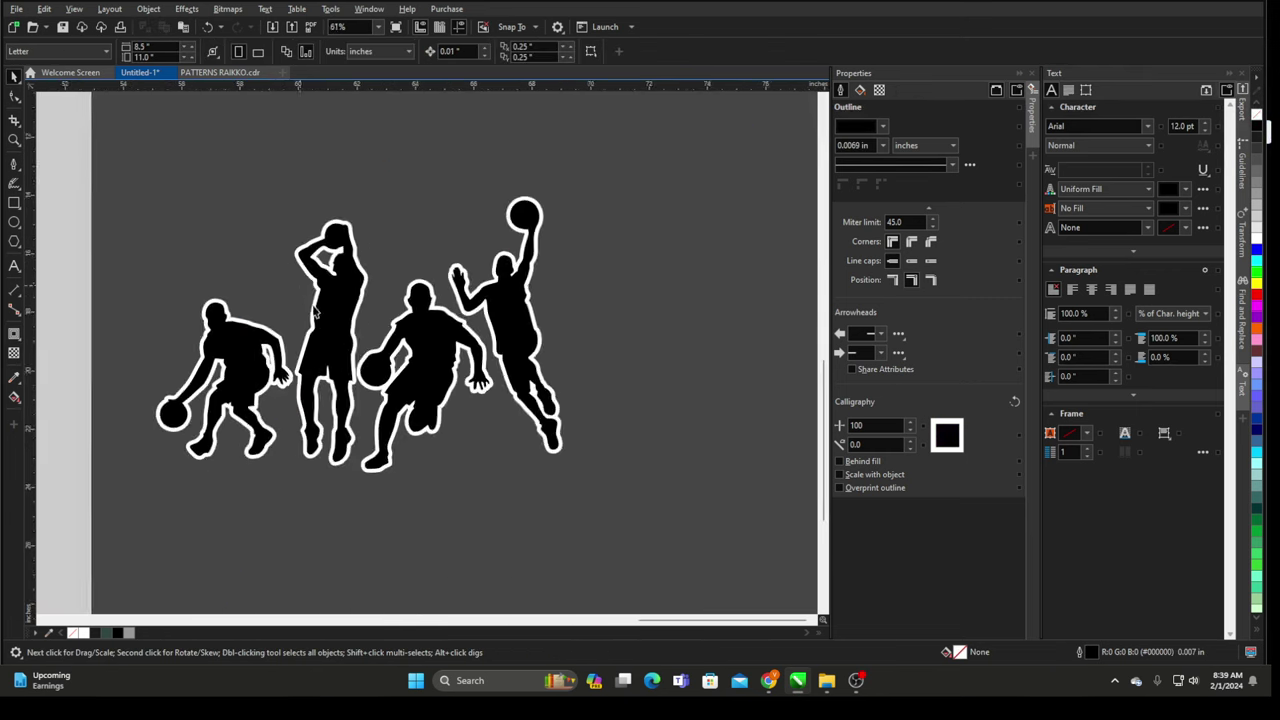
# - Place a copy of the contoured silhouettes beside the original on the empty area outside the mockup
pyautogui.click(323, 314)
pyautogui.scroll(-1, 323, 325)
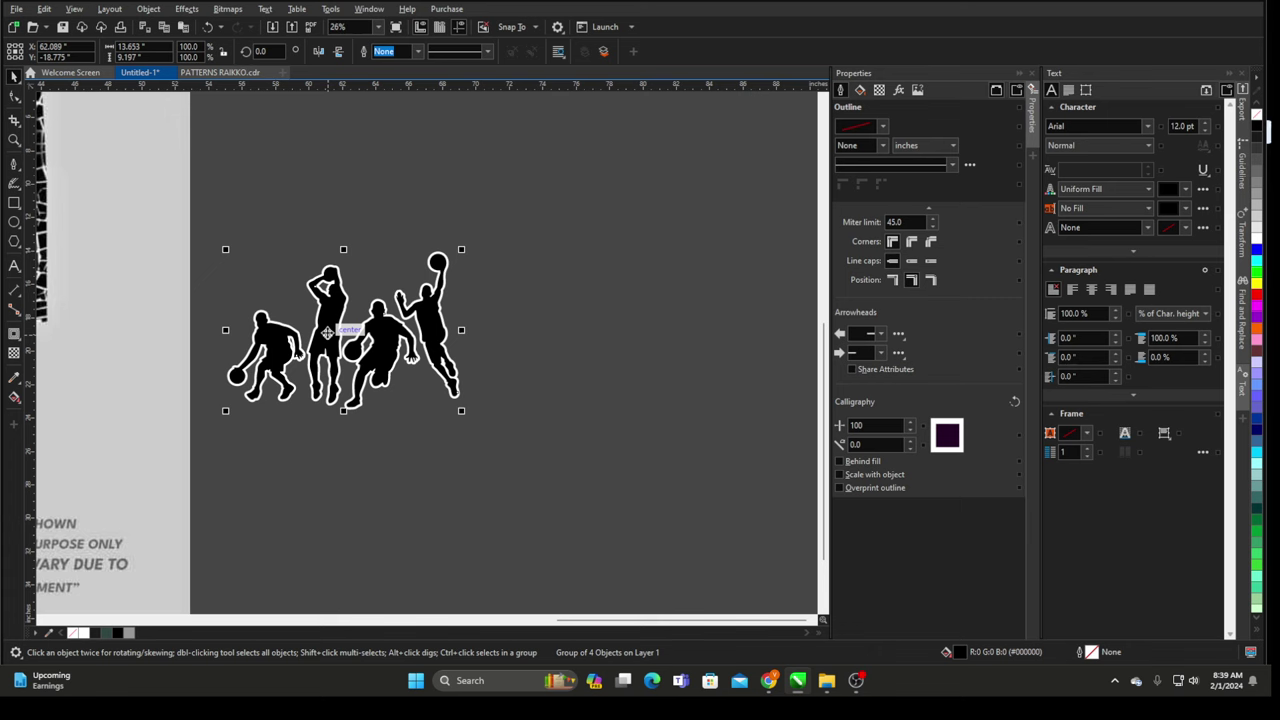
pyautogui.moveTo(474, 222); pyautogui.dragTo(114, 512)
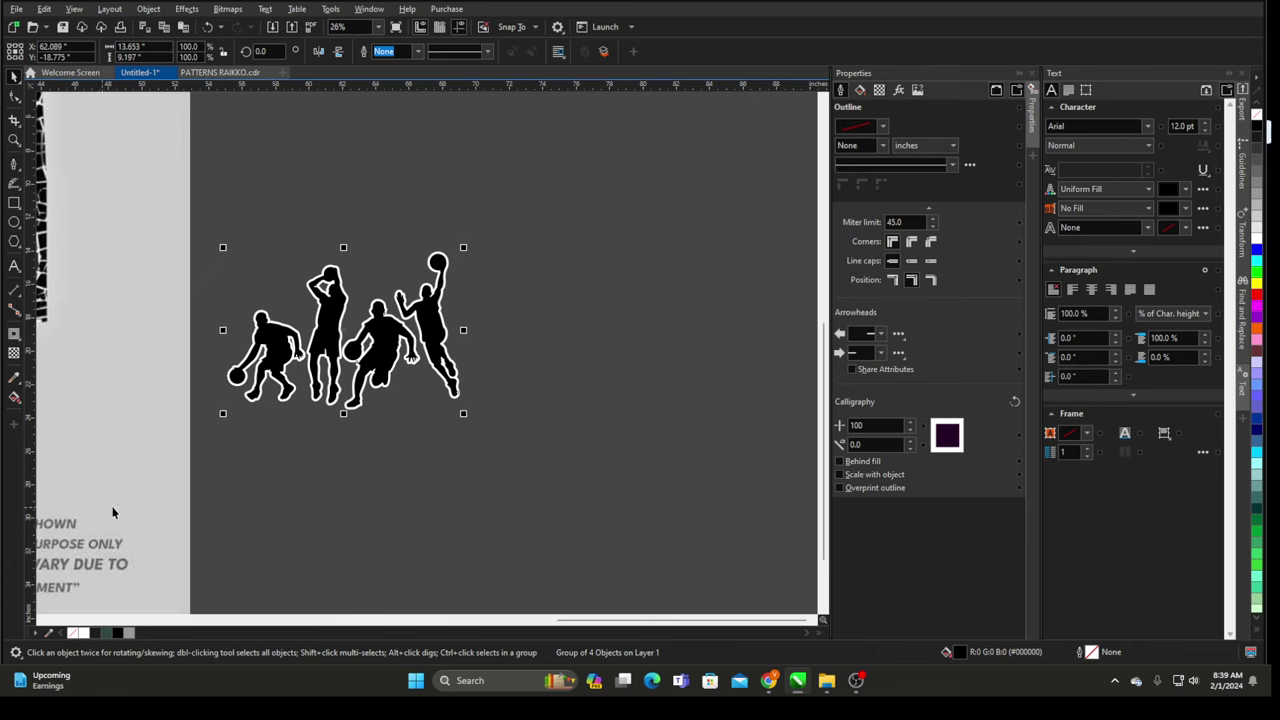
pyautogui.moveTo(393, 340); pyautogui.dragTo(694, 361)
pyautogui.rightClick(694, 361)
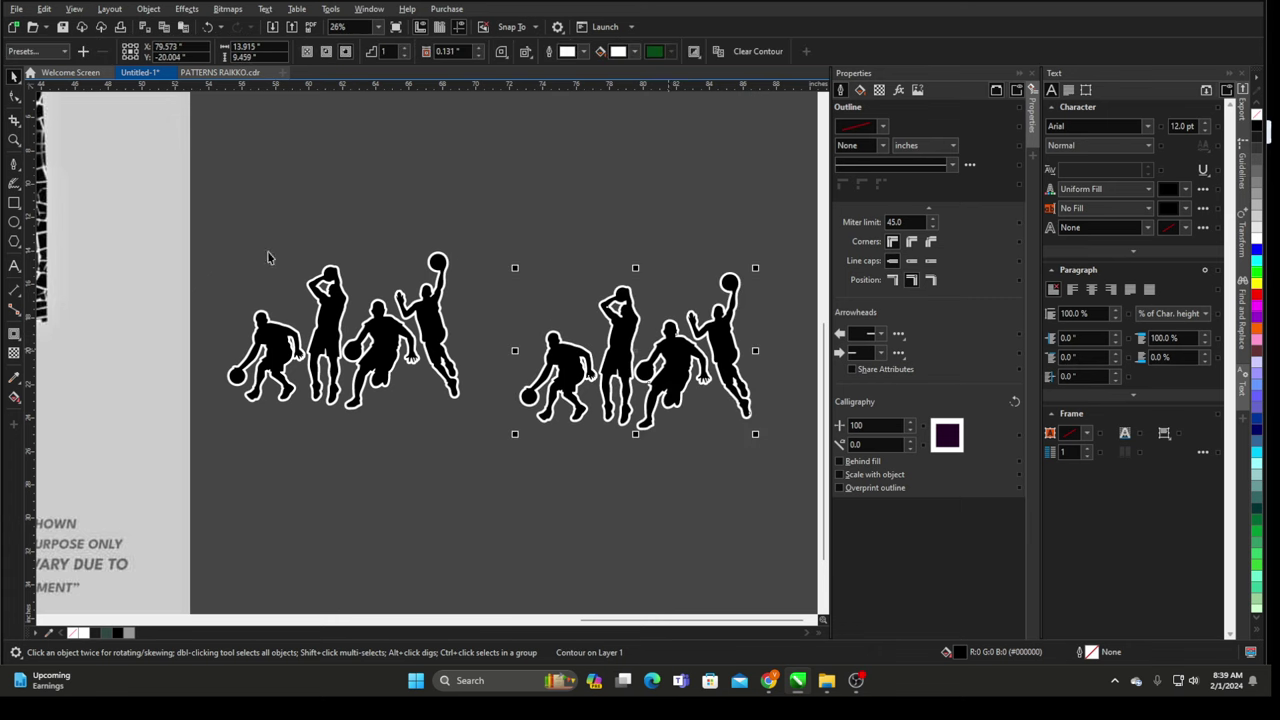
pyautogui.scroll(-2, 262, 314)
pyautogui.scroll(-2, 252, 330)
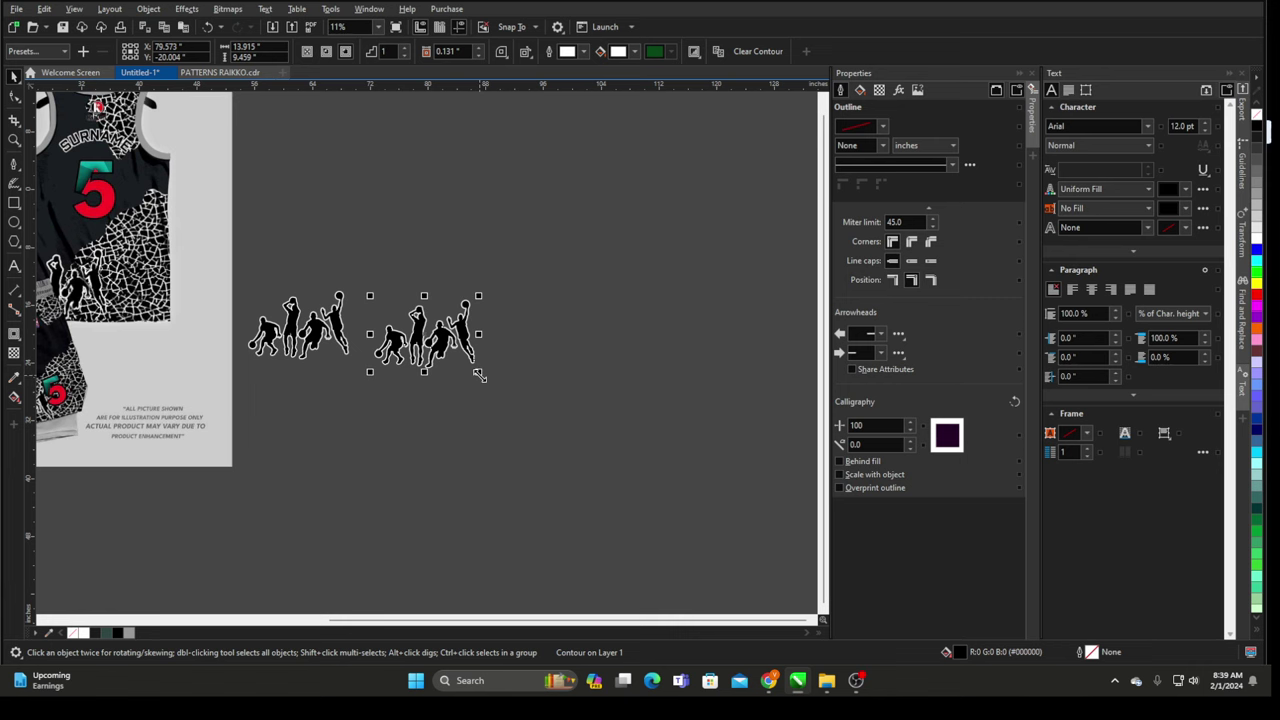
# - Enlarge the contoured copy to about 48.28 in wide to see how its contour behaves when scaled
pyautogui.moveTo(479, 376); pyautogui.dragTo(615, 461)
pyautogui.scroll(4, 615, 461)
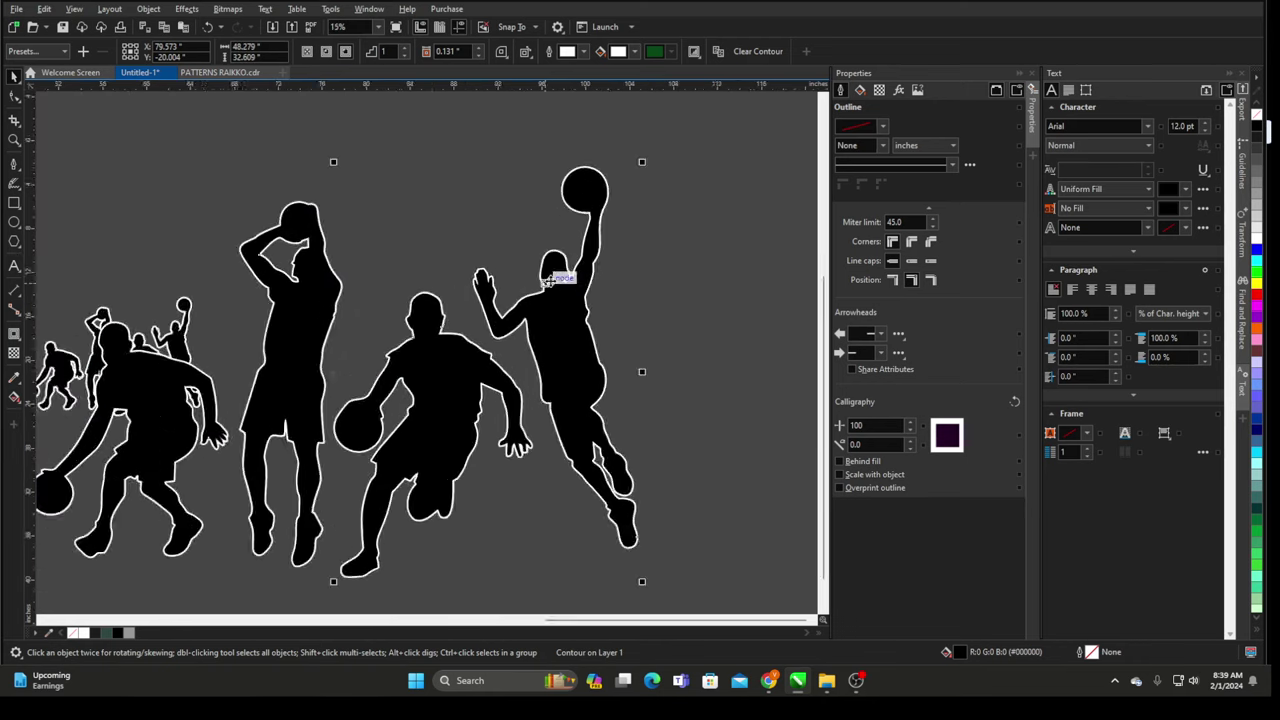
pyautogui.scroll(-3, 555, 270)
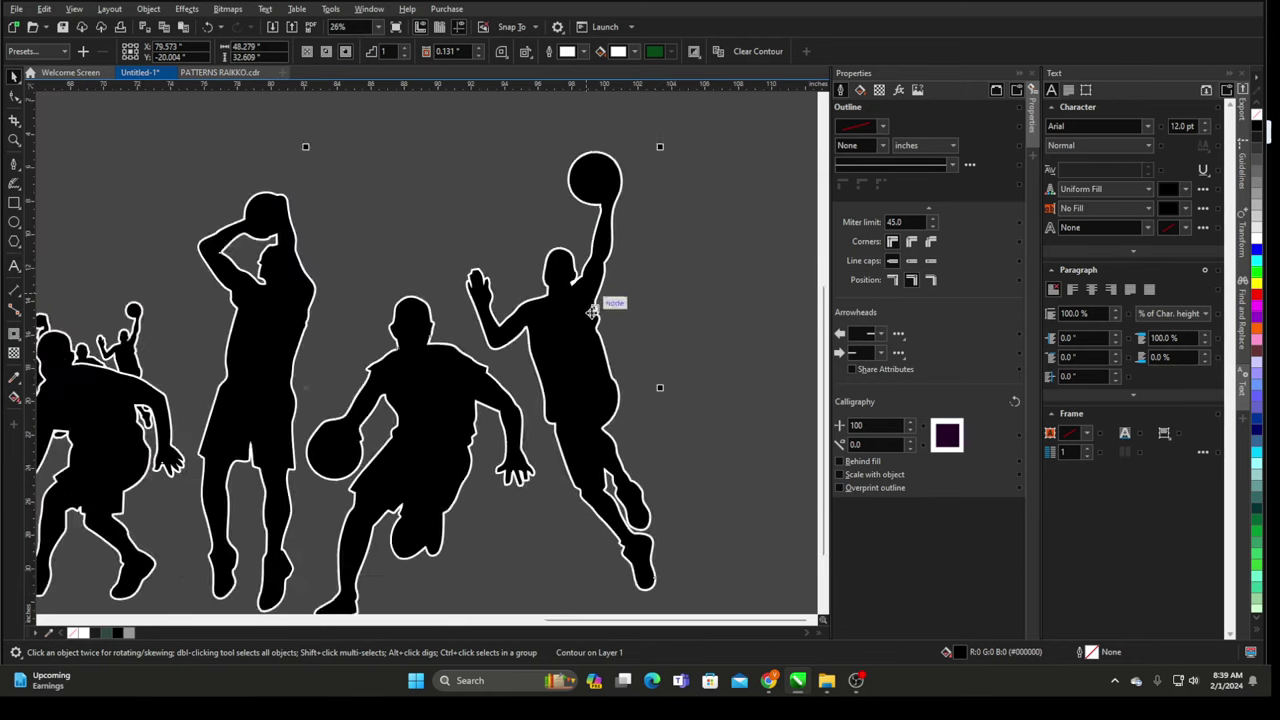
# - Shrink the contoured copy to about 3.65 in wide and compare its contour thickness with the figures
pyautogui.moveTo(640, 531); pyautogui.dragTo(428, 381)
pyautogui.scroll(5, 420, 378)
pyautogui.scroll(3, 393, 372)
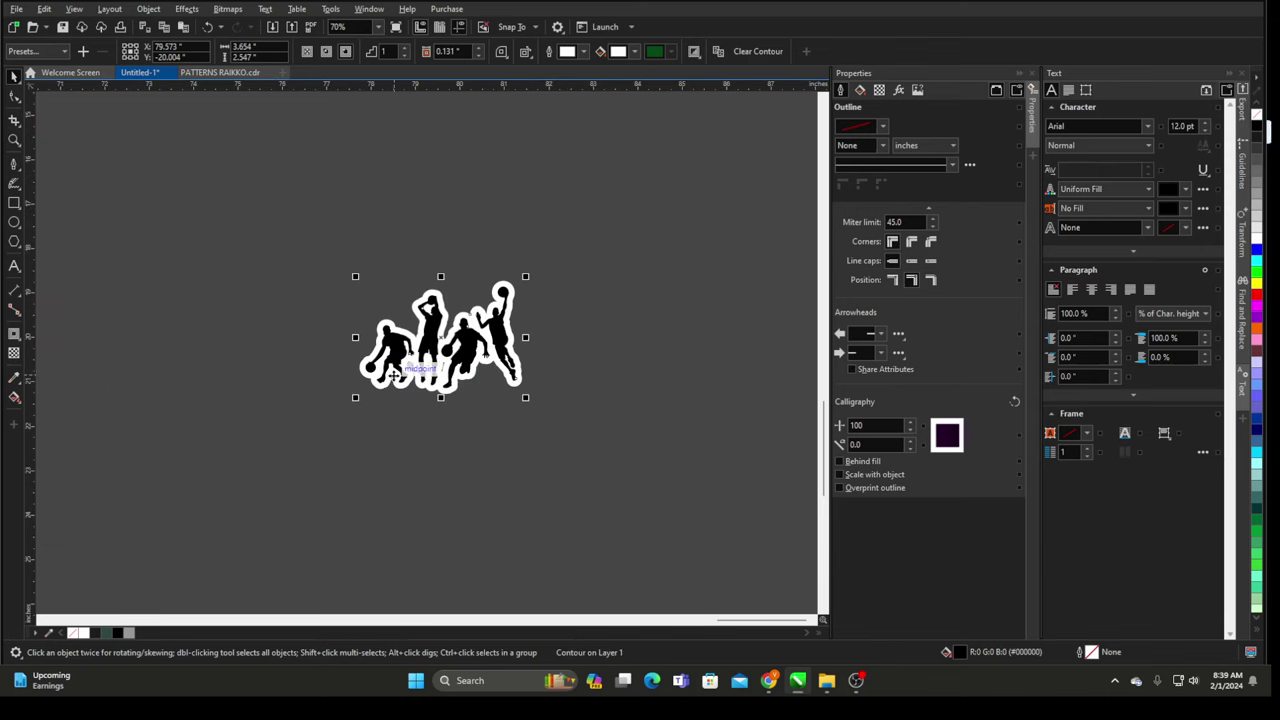
pyautogui.scroll(2, 413, 360)
pyautogui.click(705, 261)
pyautogui.scroll(-5, 707, 261)
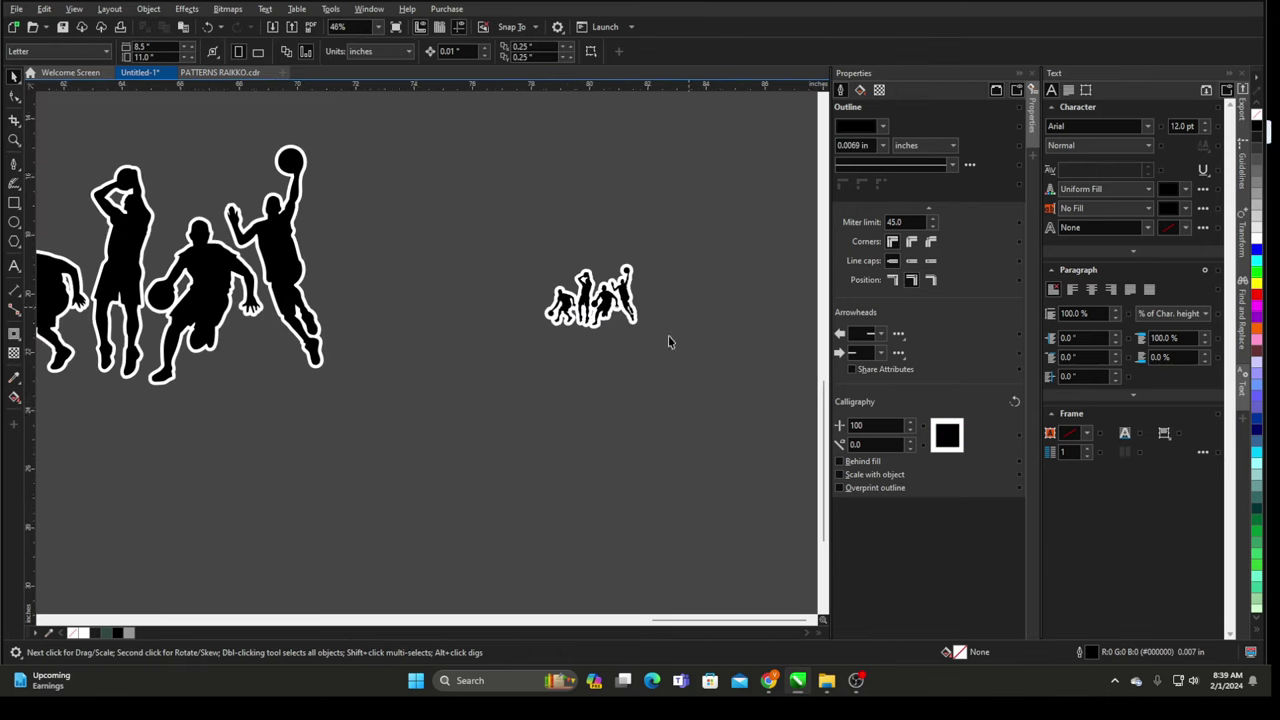
# - Break the contour apart from the original, larger silhouette group
pyautogui.scroll(-3, 280, 220)
pyautogui.scroll(6, 423, 211)
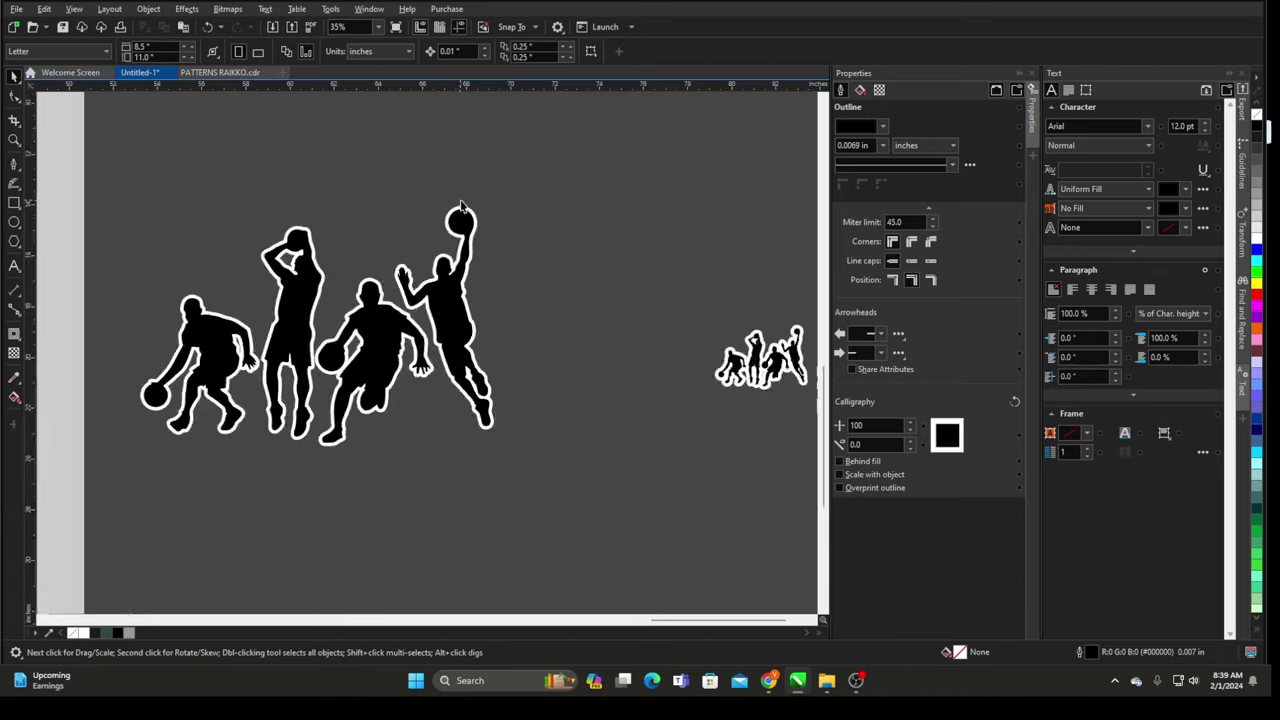
pyautogui.rightClick(464, 215)
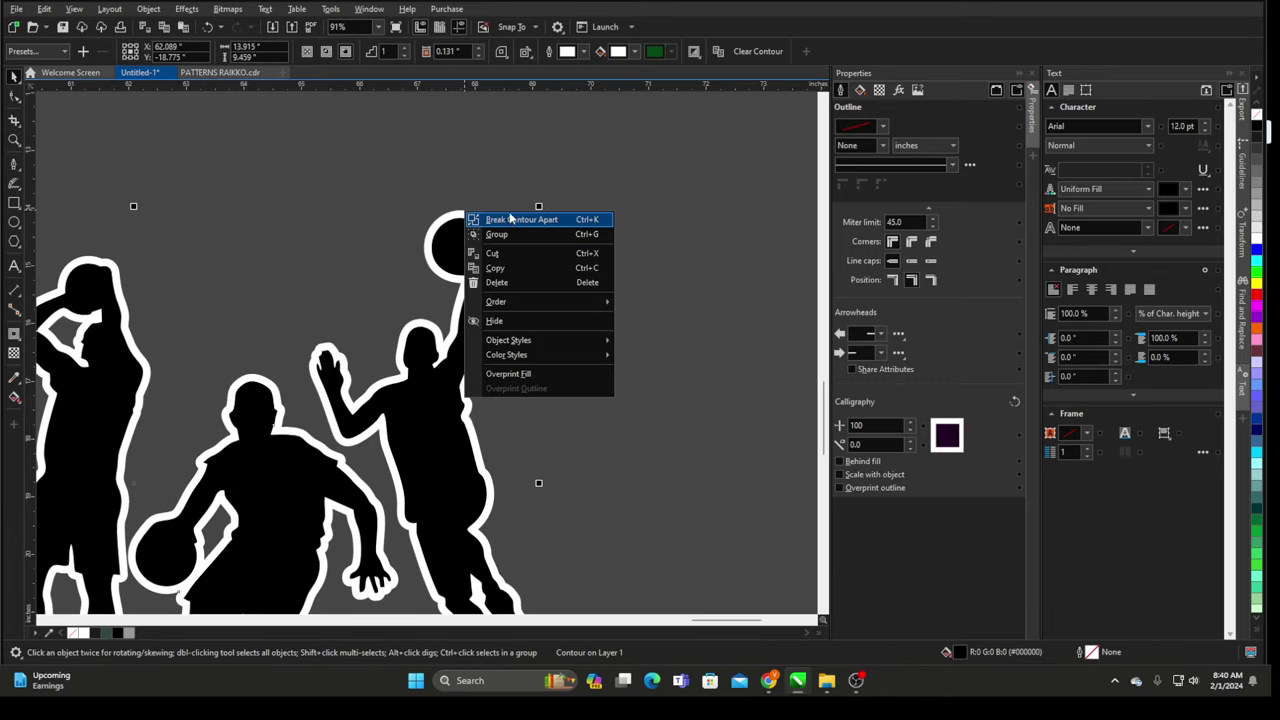
pyautogui.click(511, 219)
pyautogui.click(512, 206)
# - Pull the white outline curve and the black silhouettes apart in turn to test their separation, undoing each move
pyautogui.moveTo(462, 216); pyautogui.dragTo(603, 157)
pyautogui.scroll(-1, 565, 160)
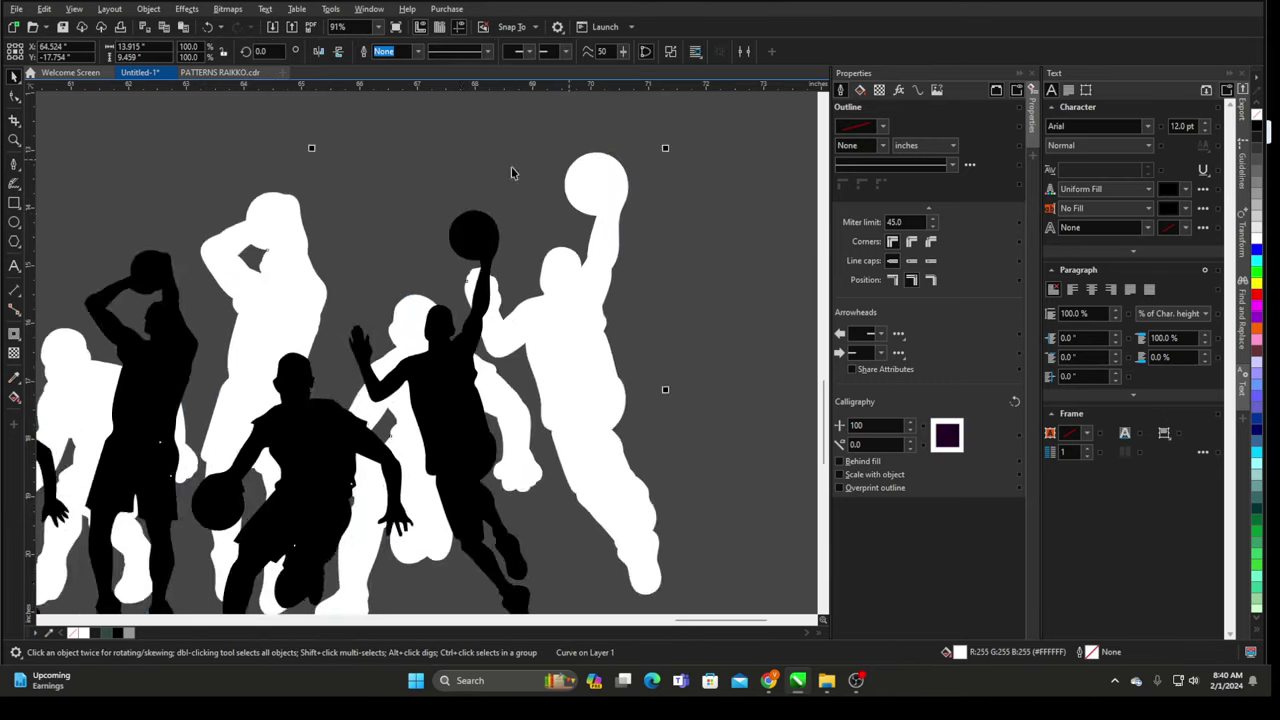
pyautogui.hotkey('ctrl', 'z')
pyautogui.scroll(-3, 489, 186)
pyautogui.click(564, 165)
pyautogui.moveTo(465, 240); pyautogui.dragTo(622, 226)
pyautogui.hotkey('ctrl', 'z')
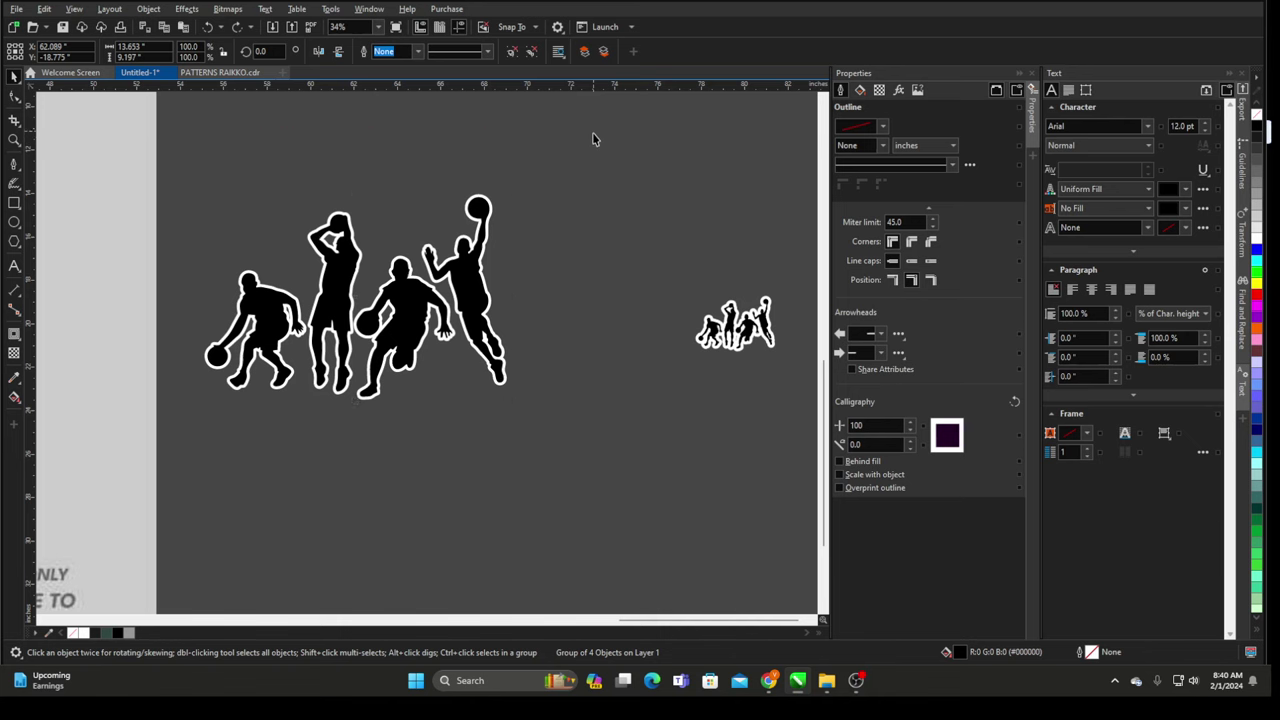
# - Group the white outline with the black silhouettes and move the group onto the lower-left corner of the back jersey pattern
pyautogui.moveTo(592, 139); pyautogui.dragTo(154, 492)
pyautogui.hotkey('ctrl', 'g')
pyautogui.scroll(-6, 546, 359)
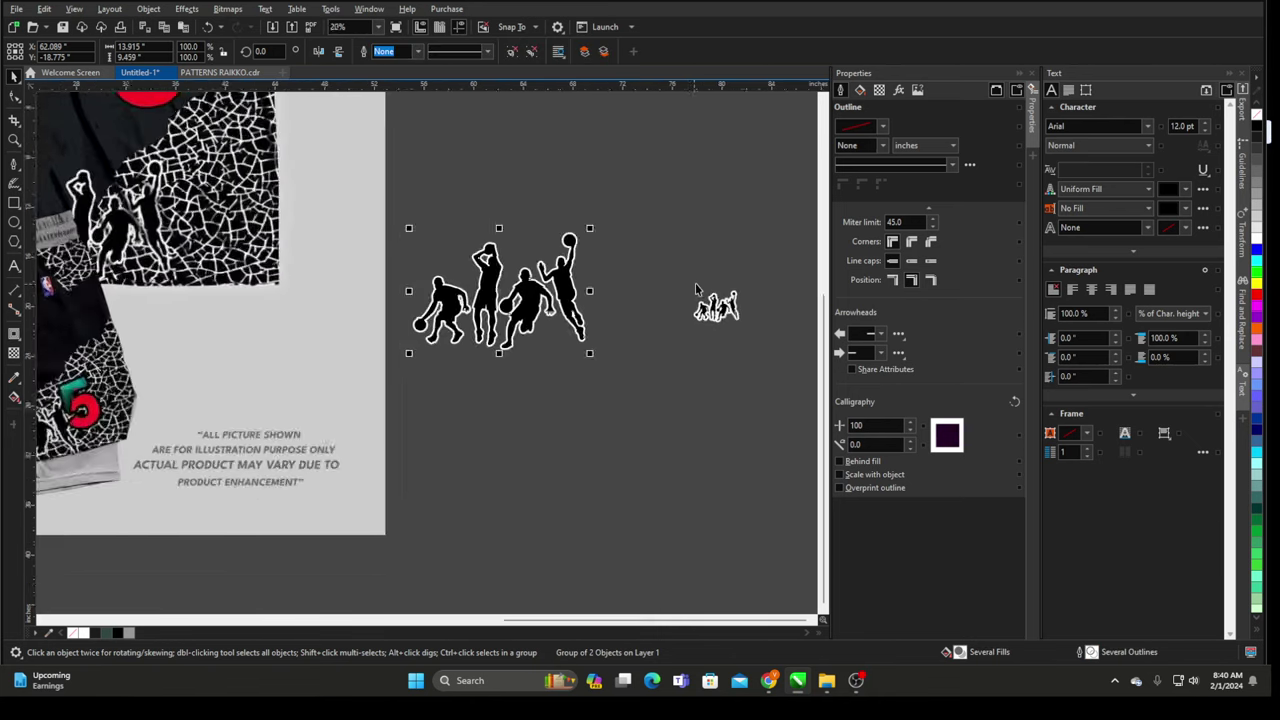
pyautogui.moveTo(633, 288); pyautogui.dragTo(189, 284)
pyautogui.scroll(1, 121, 274)
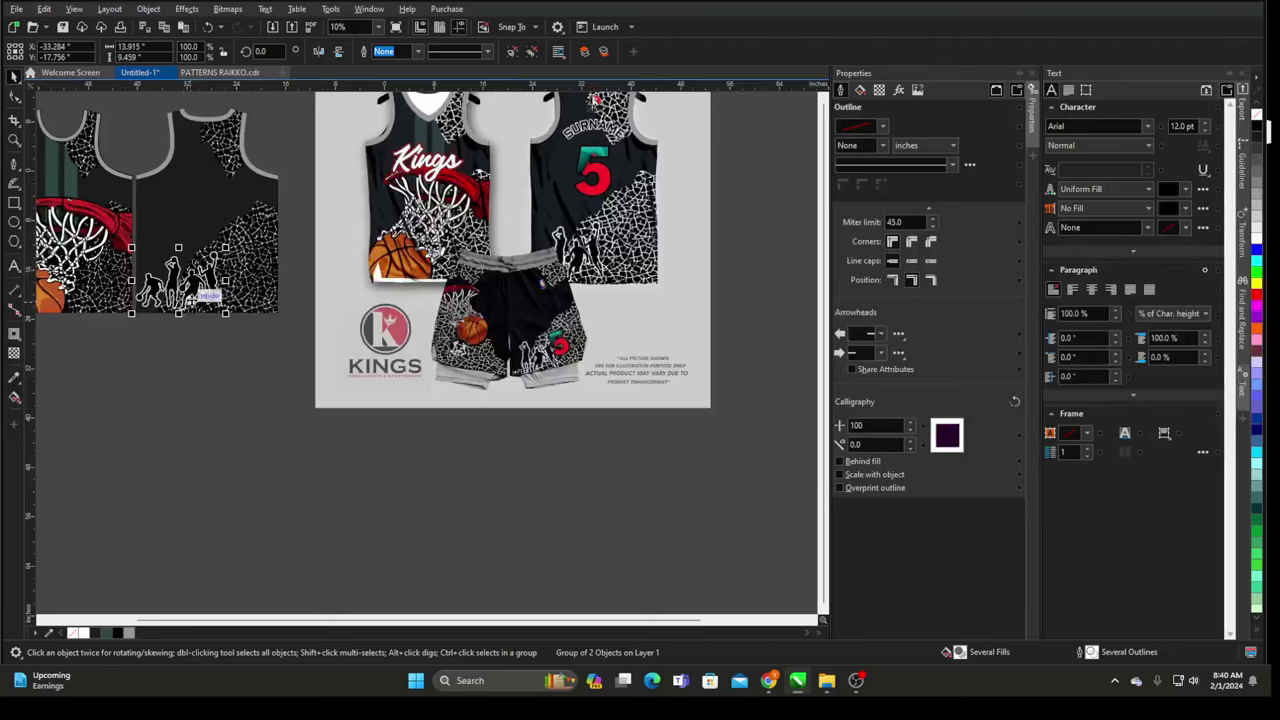
# - Scale the outlined silhouette group down proportionally within the back pattern's lower-left corner
pyautogui.scroll(4, 144, 276)
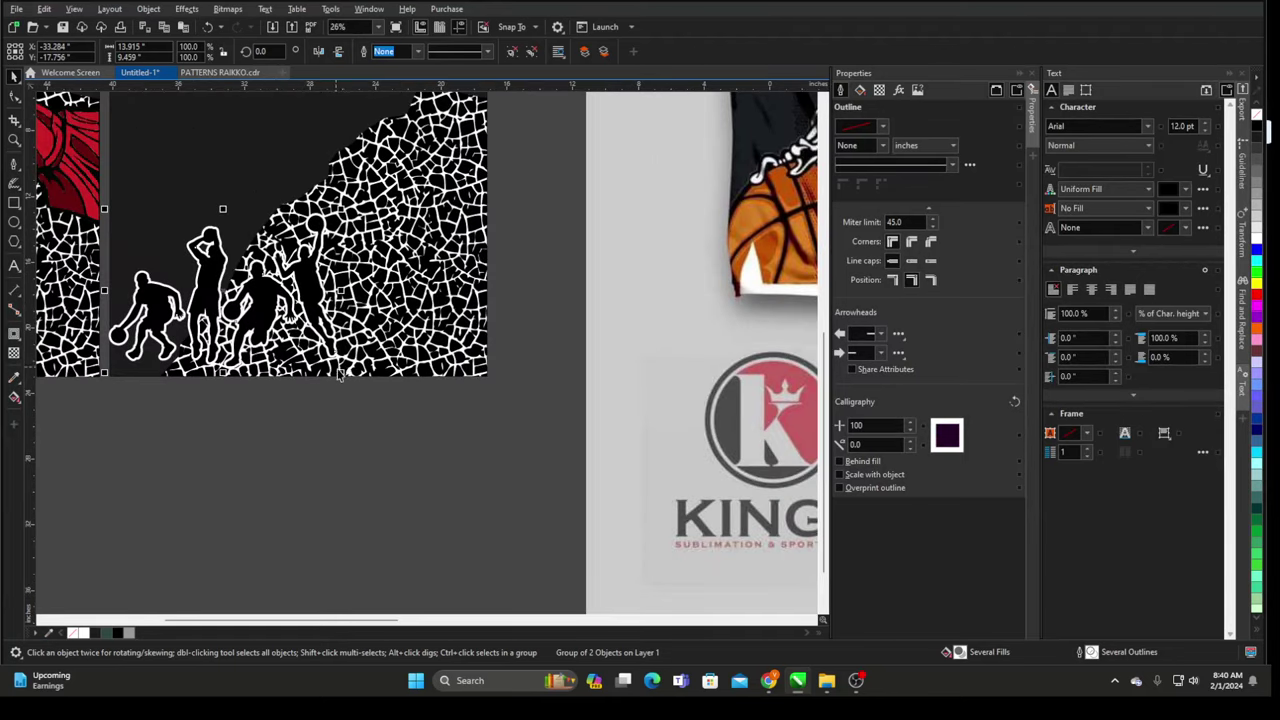
pyautogui.moveTo(343, 376); pyautogui.dragTo(238, 317)
pyautogui.scroll(-5, 270, 372)
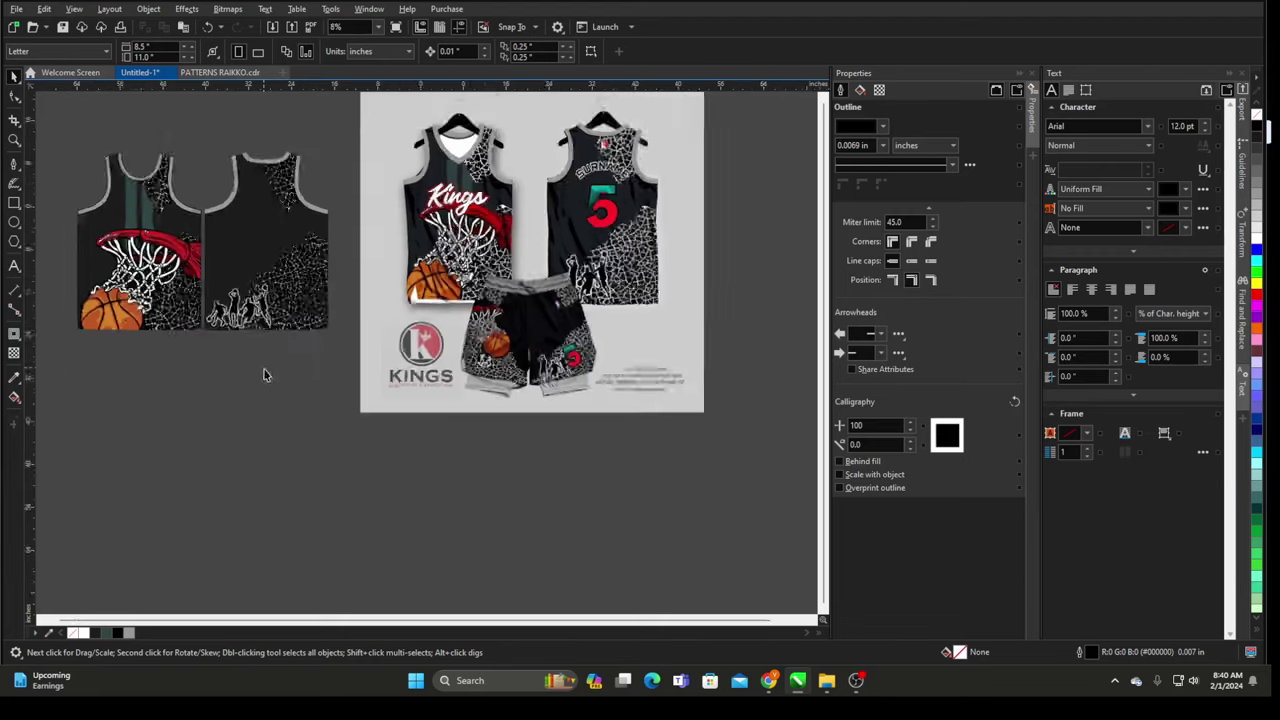
# - Draw a closed four-sided Pen tool shape about 11.6 by 8.6 in across the red part of the reference back jersey's number 5
pyautogui.moveTo(591, 257); pyautogui.dragTo(766, 449)
pyautogui.scroll(3, 561, 243)
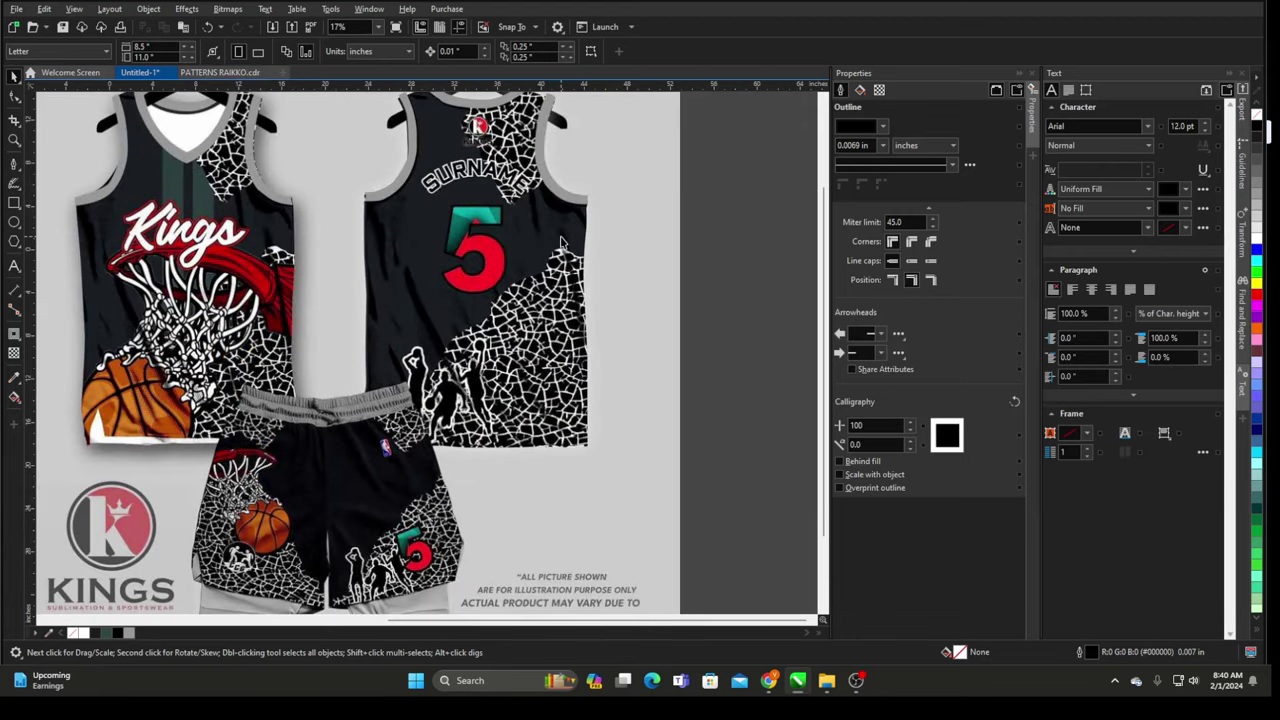
pyautogui.scroll(4, 480, 250)
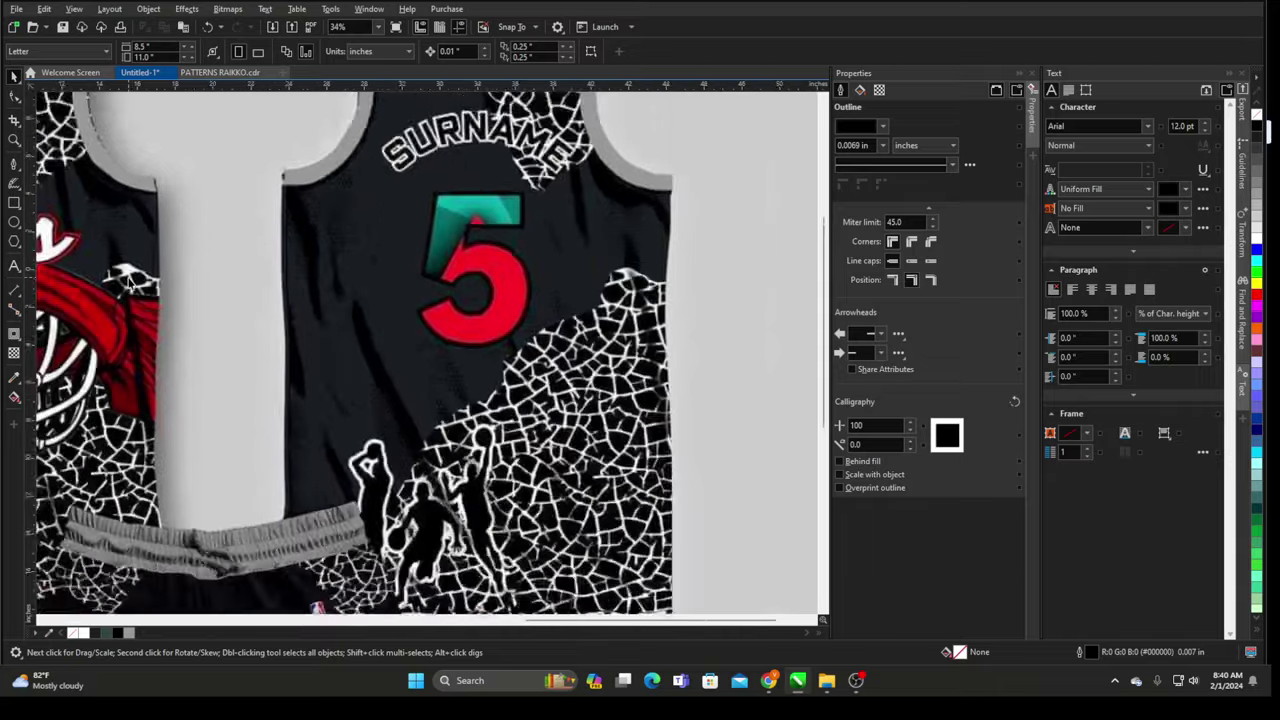
pyautogui.scroll(-2, 215, 278)
pyautogui.scroll(2, 366, 262)
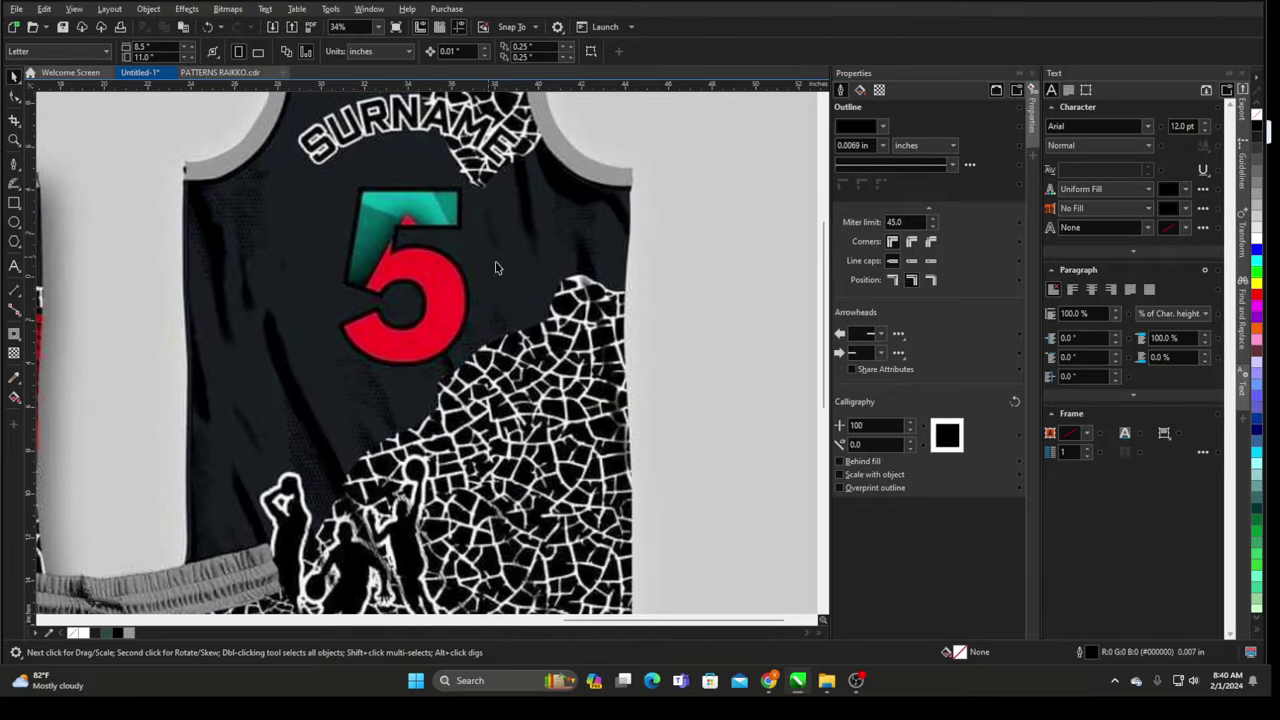
pyautogui.click(14, 202)
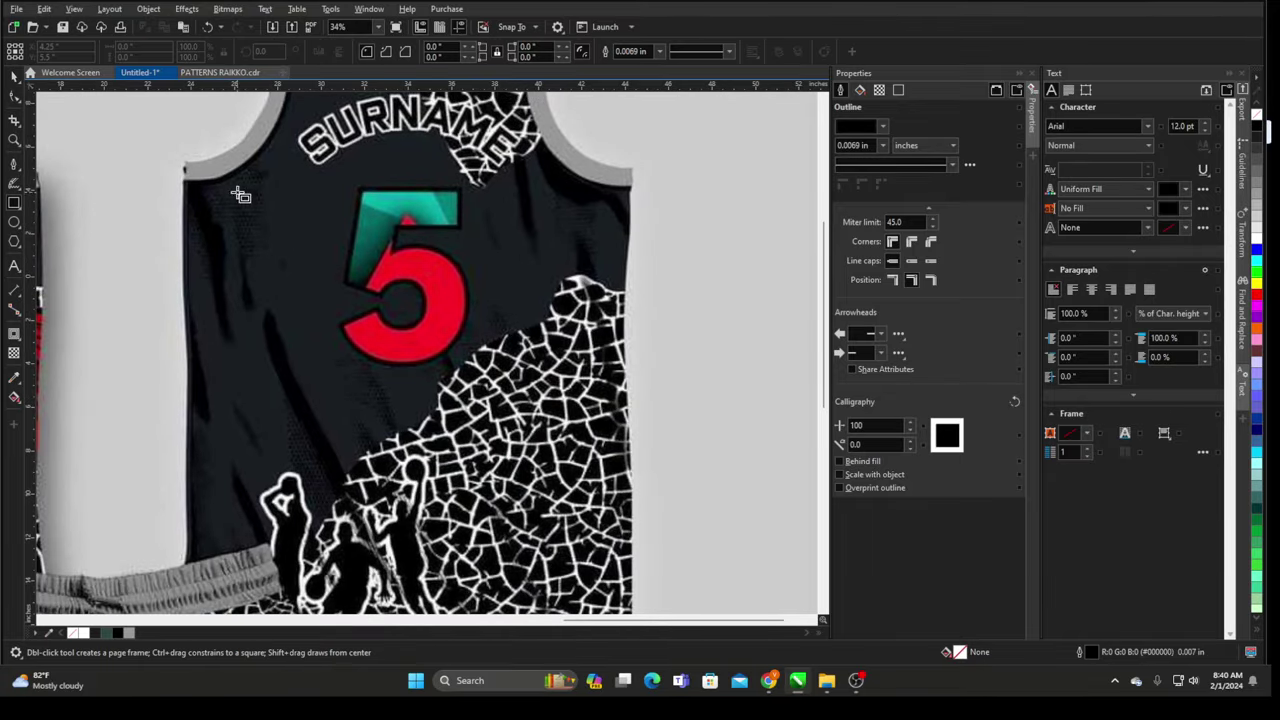
pyautogui.click(19, 170)
pyautogui.scroll(4, 360, 290)
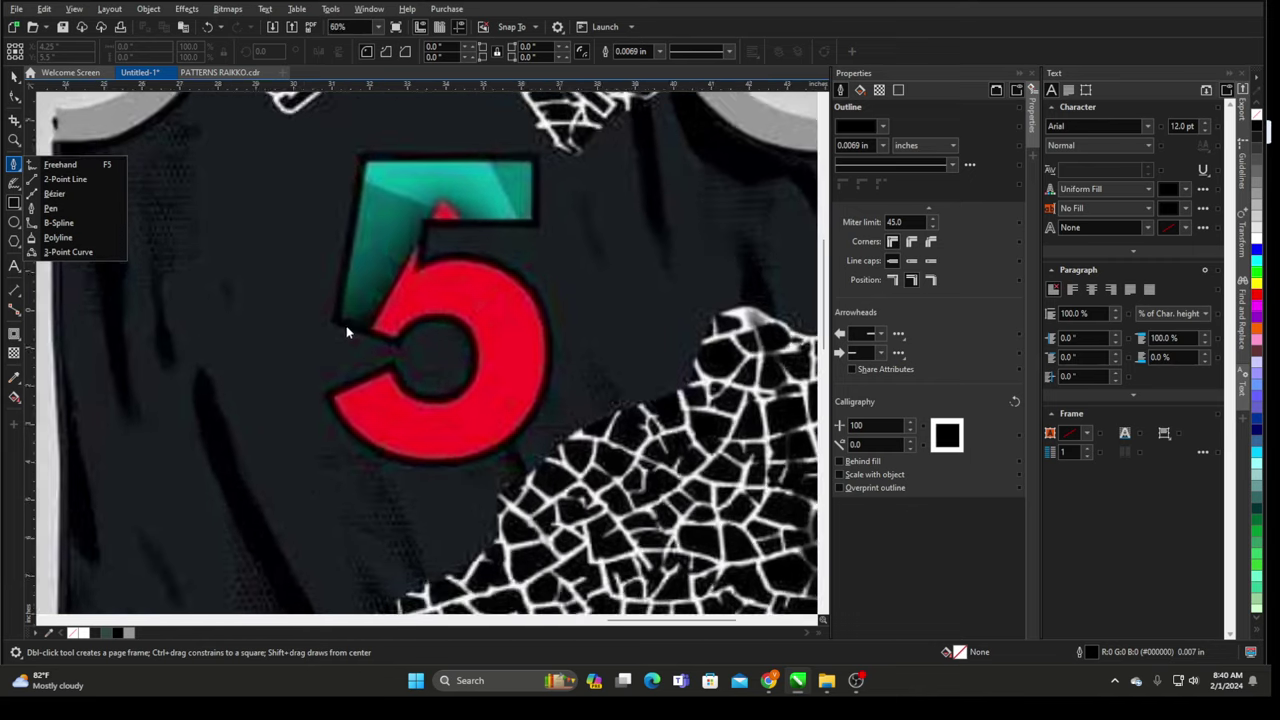
pyautogui.click(236, 527)
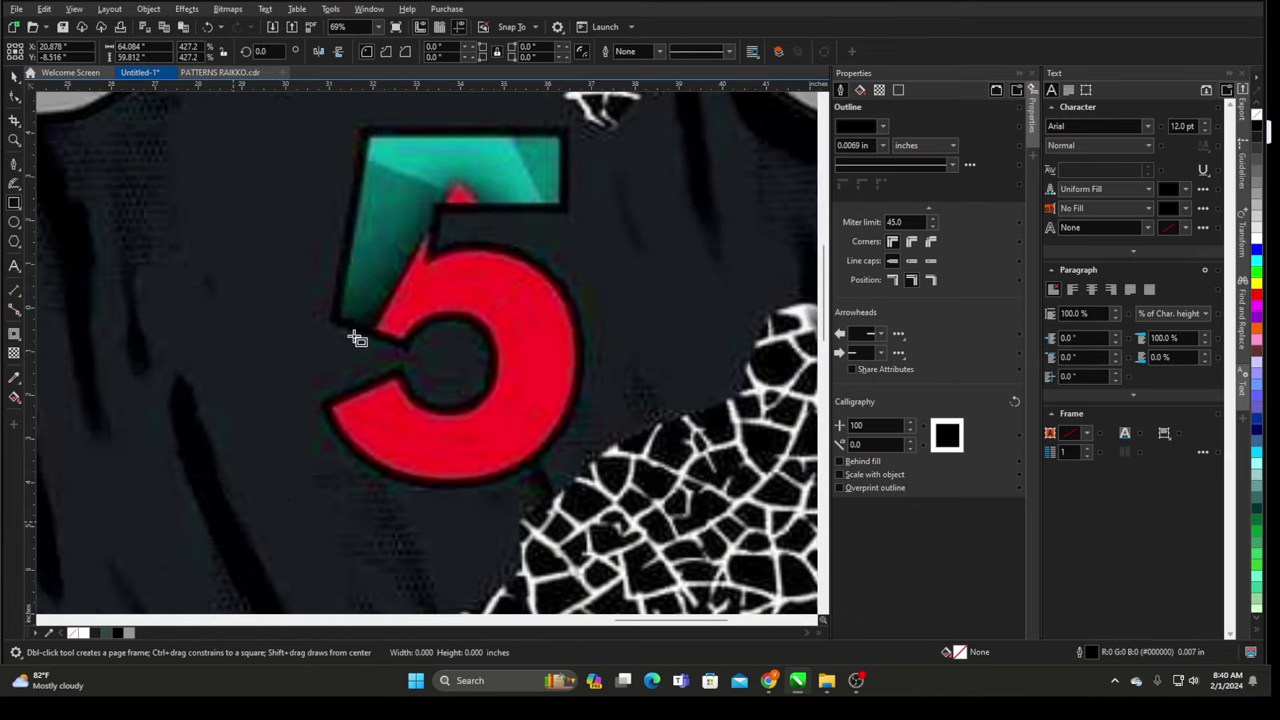
pyautogui.click(14, 166)
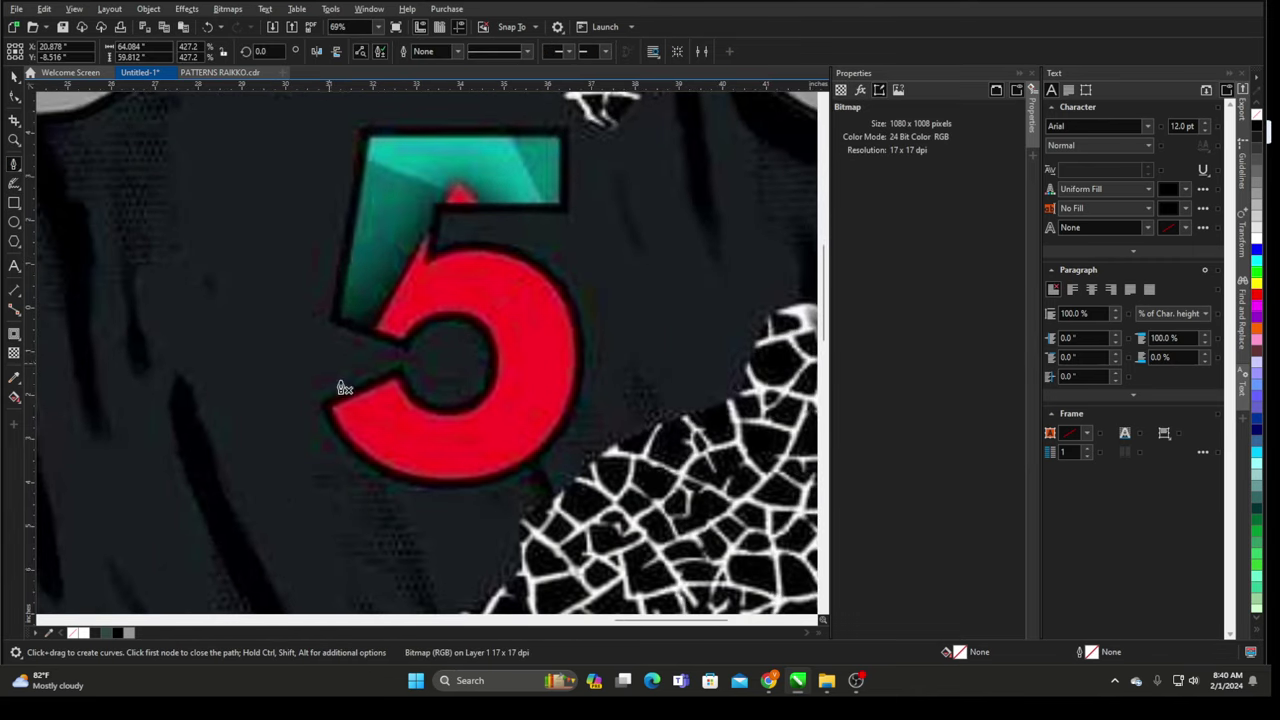
pyautogui.click(245, 526)
pyautogui.click(457, 174)
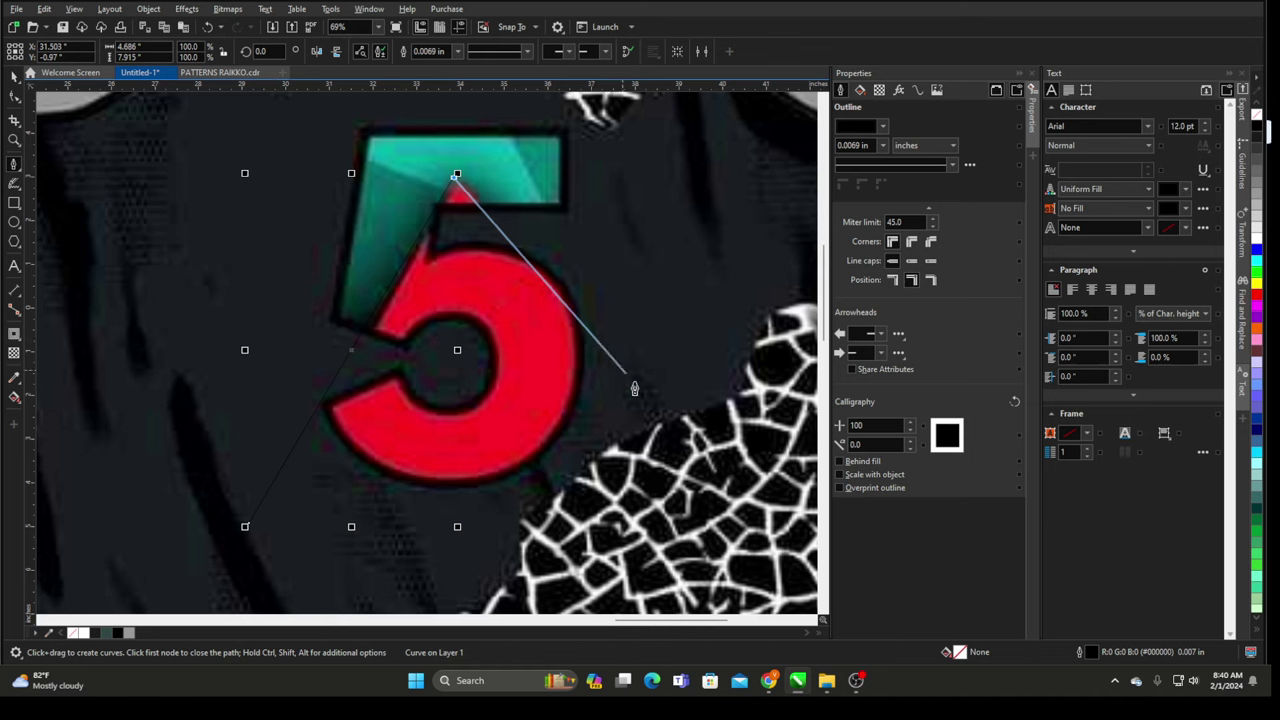
pyautogui.click(754, 465)
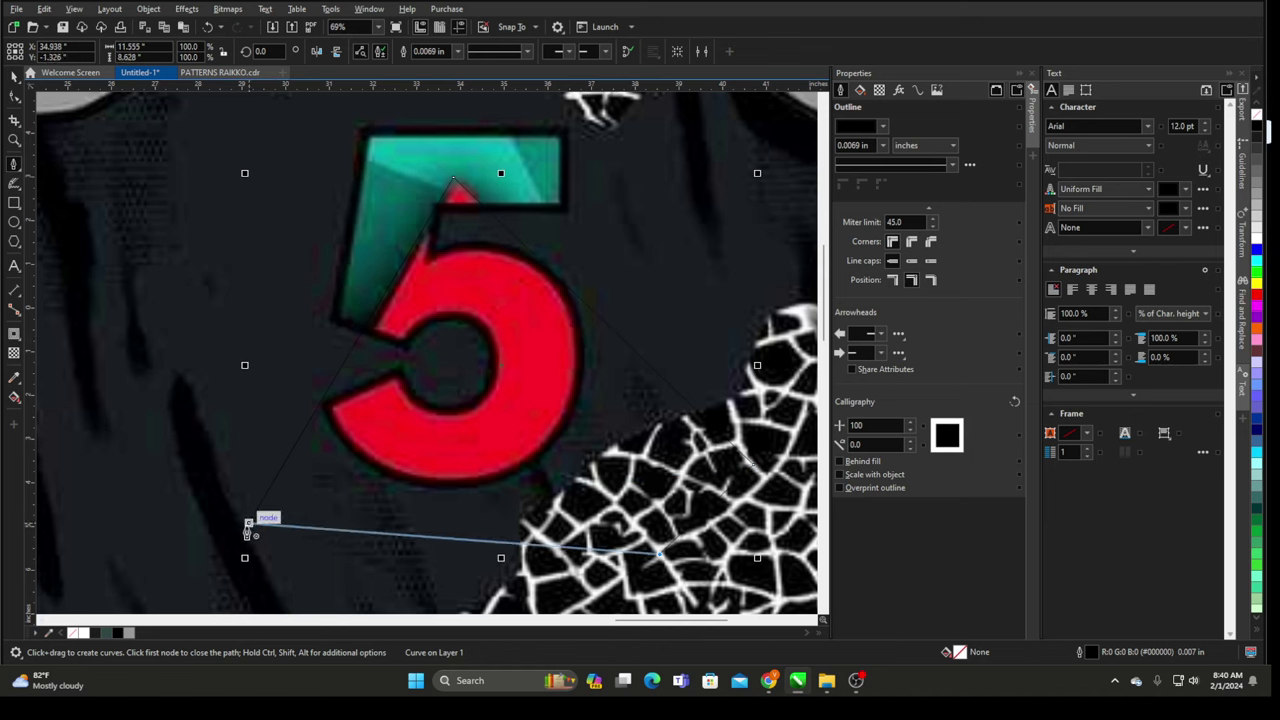
pyautogui.click(248, 523)
# - Draw a closed triangular shape about 9.6 by 4.3 in across the teal top of the reference number 5
pyautogui.click(180, 100)
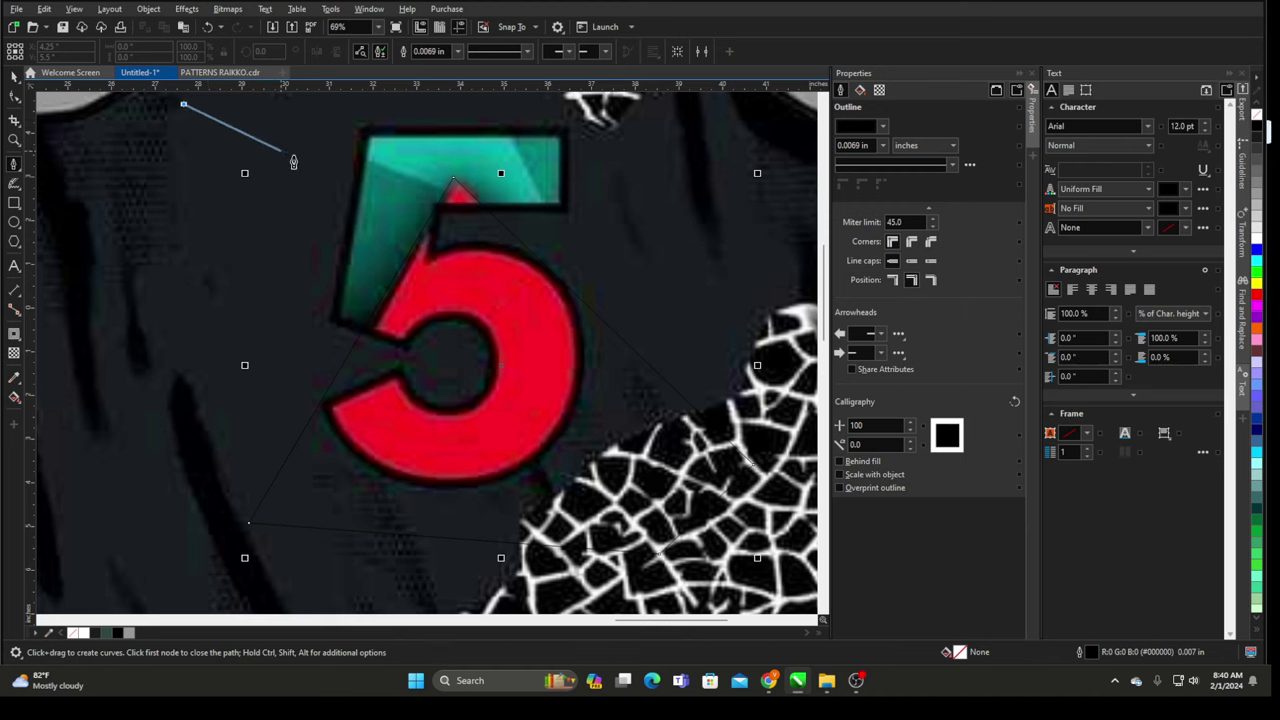
pyautogui.click(604, 252)
pyautogui.scroll(-2, 503, 141)
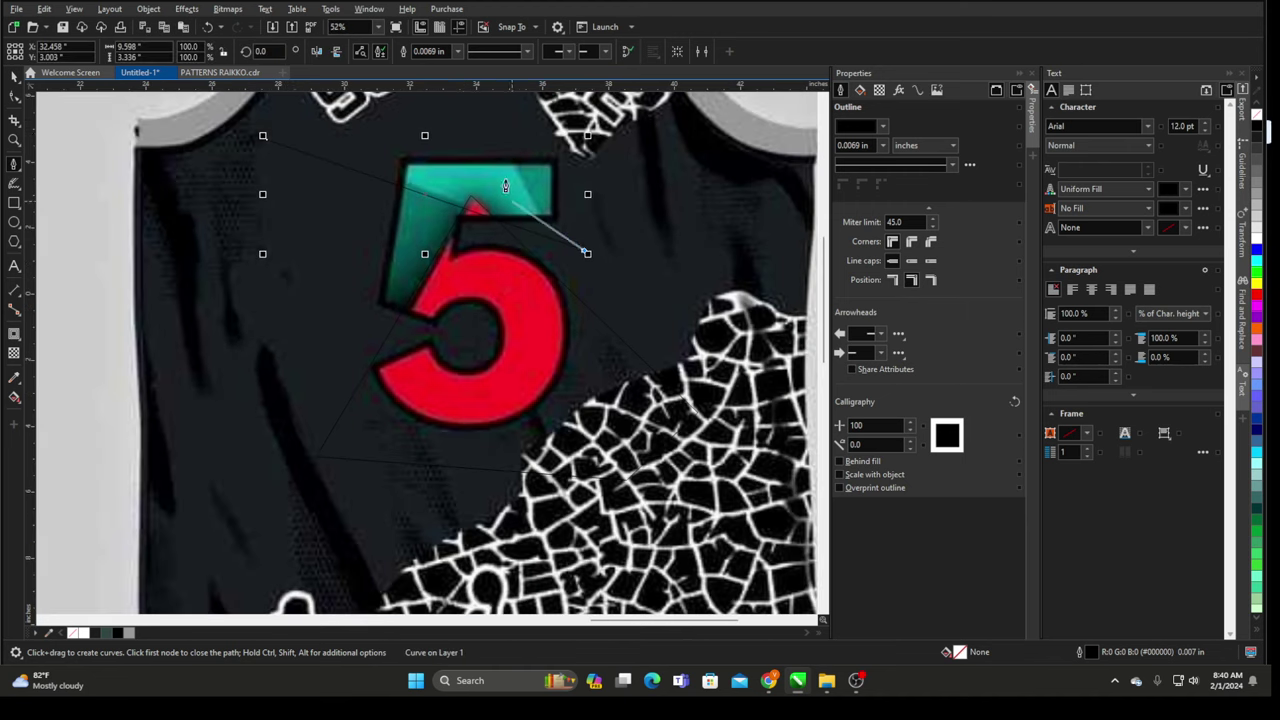
pyautogui.click(455, 107)
pyautogui.scroll(1, 455, 110)
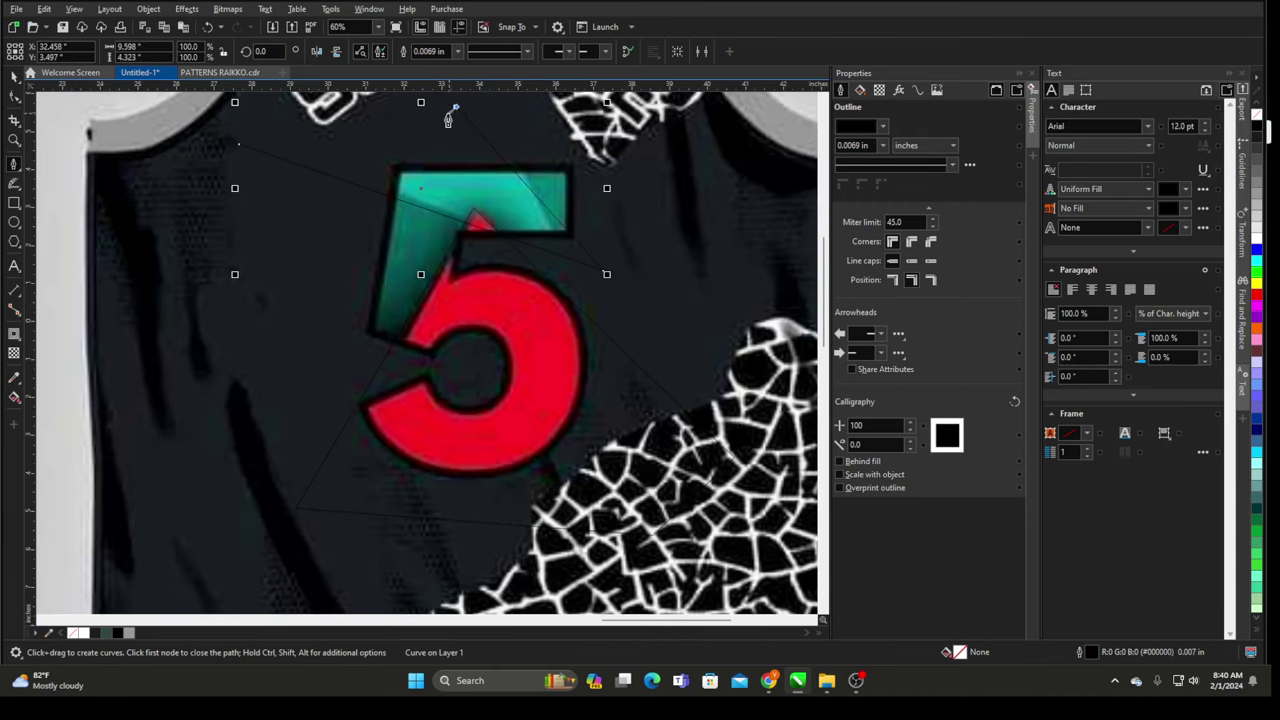
pyautogui.click(239, 143)
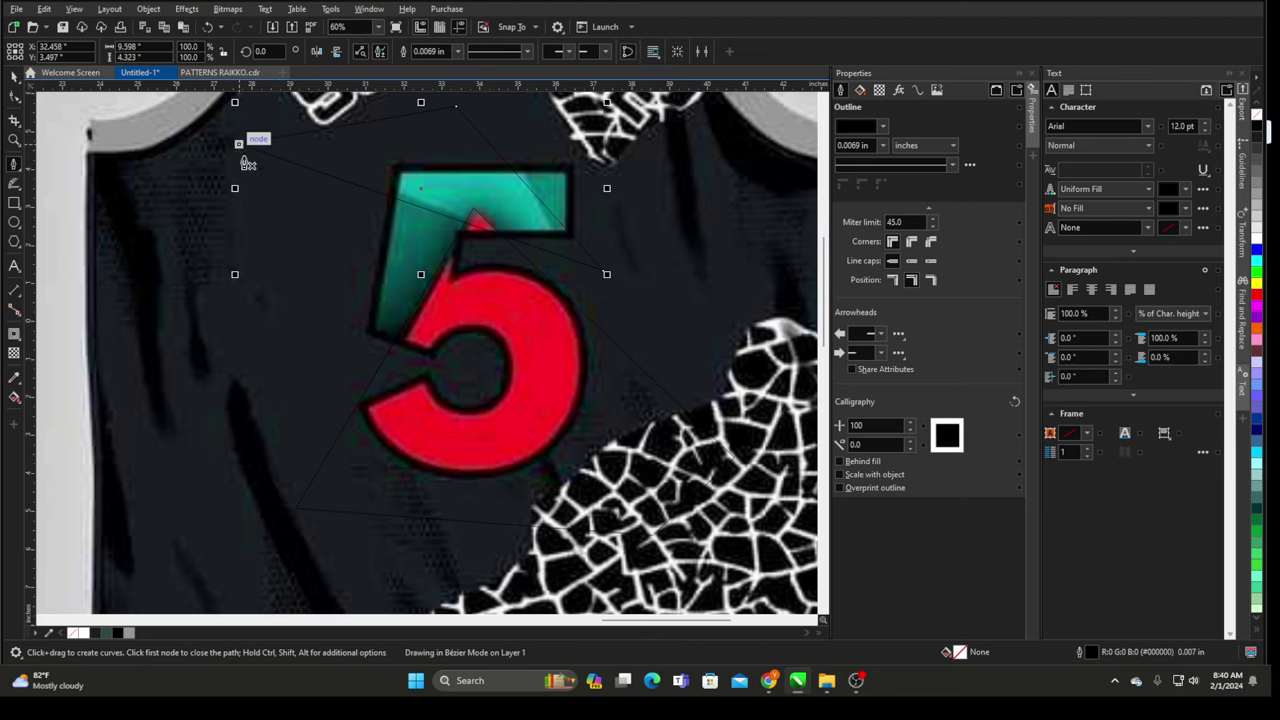
# - Draw a larger closed four-sided shape about 14.7 by 12 in across the whole reference number 5
pyautogui.click(207, 554)
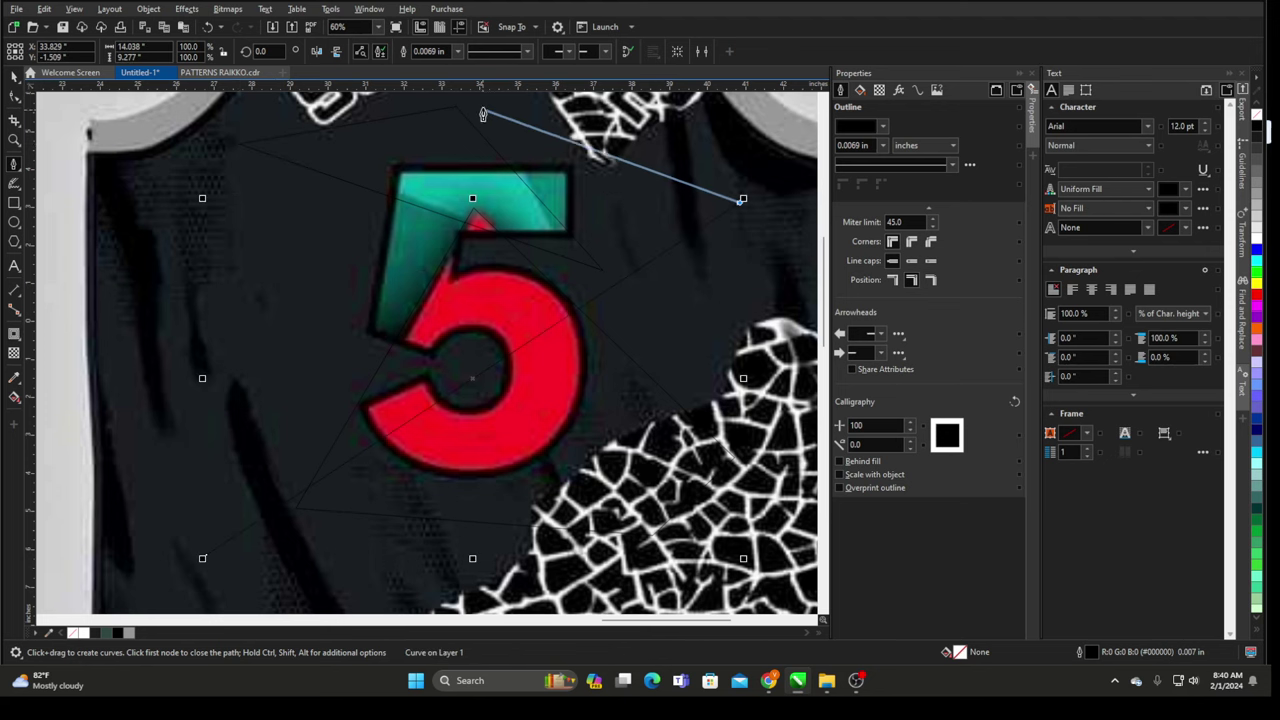
pyautogui.click(181, 139)
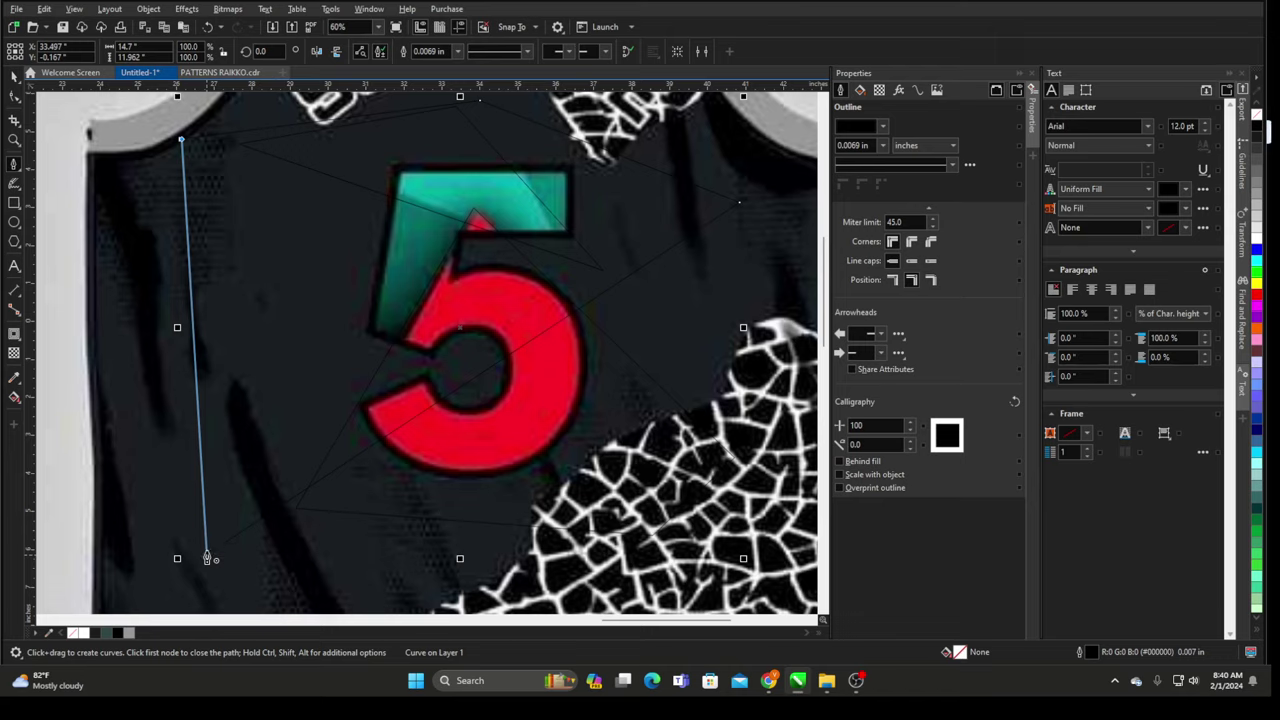
pyautogui.click(206, 555)
# - Draw a fourth closed angular shape about 13.5 by 12.4 in from the number's top over the jersey's cracked-texture side
pyautogui.scroll(-3, 170, 430)
pyautogui.scroll(2, 485, 428)
pyautogui.click(460, 581)
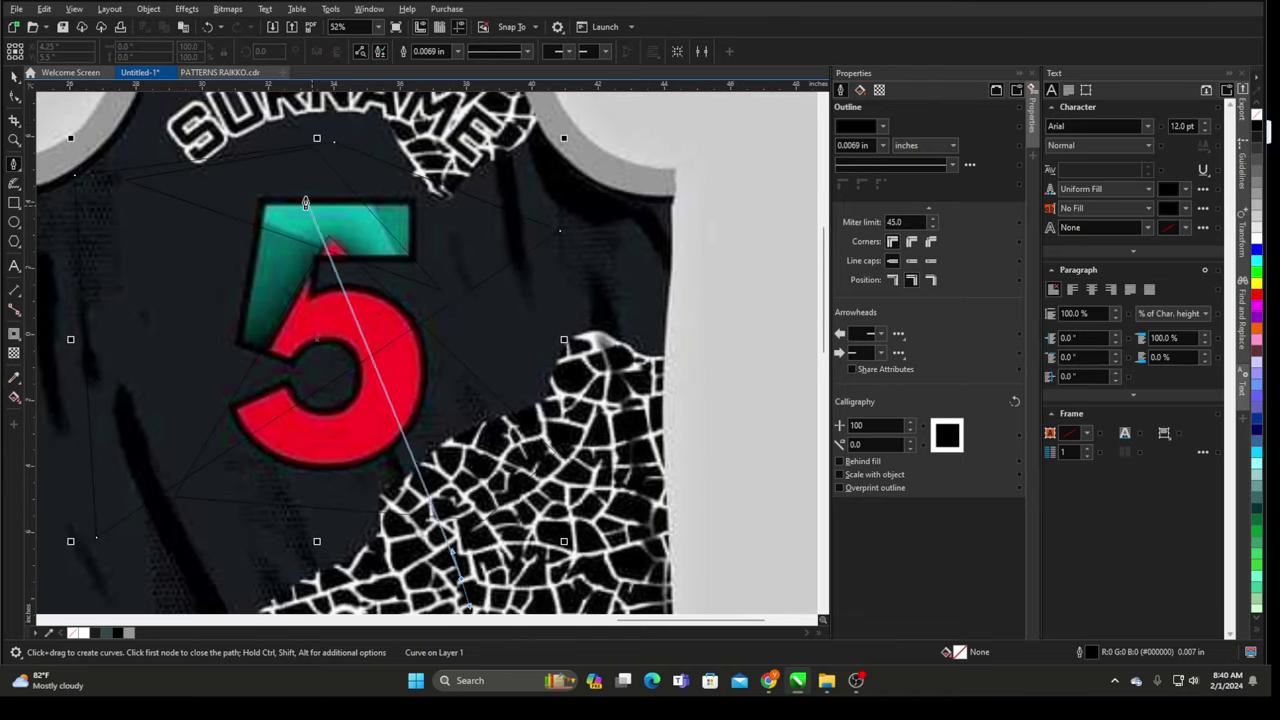
pyautogui.click(293, 180)
pyautogui.click(739, 170)
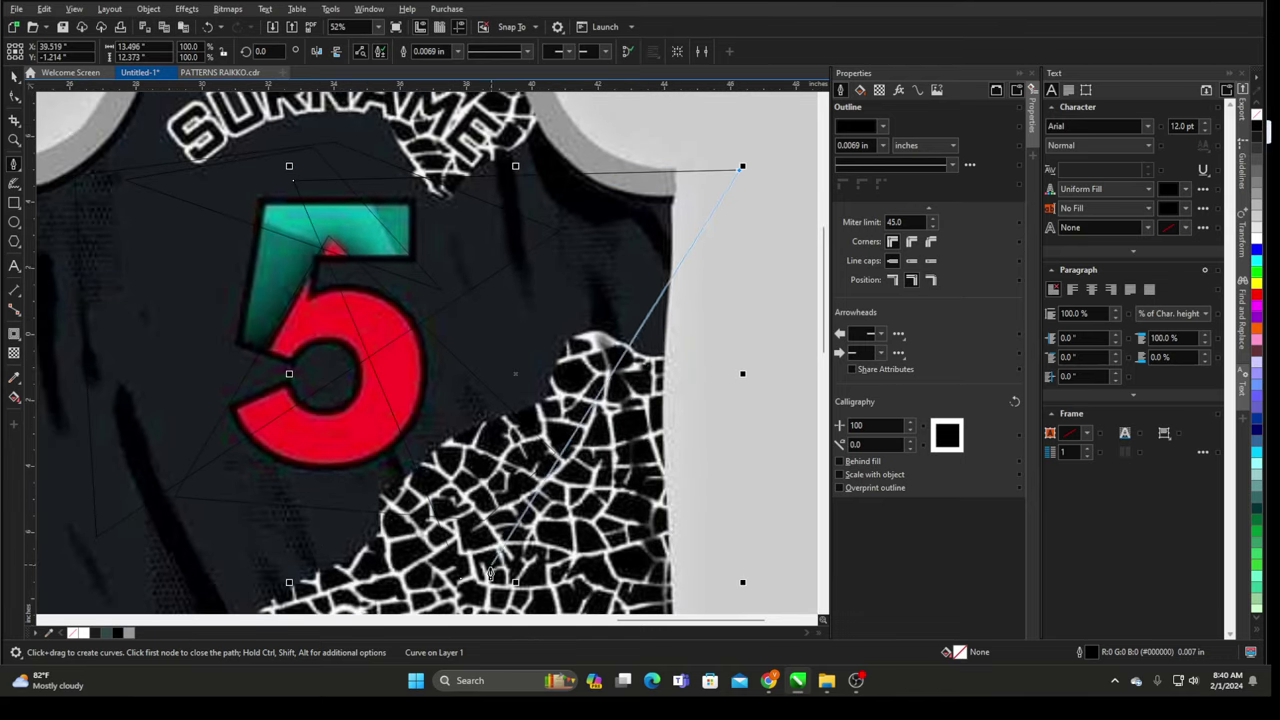
pyautogui.click(684, 531)
pyautogui.click(463, 578)
pyautogui.press('space')
pyautogui.scroll(-2, 614, 333)
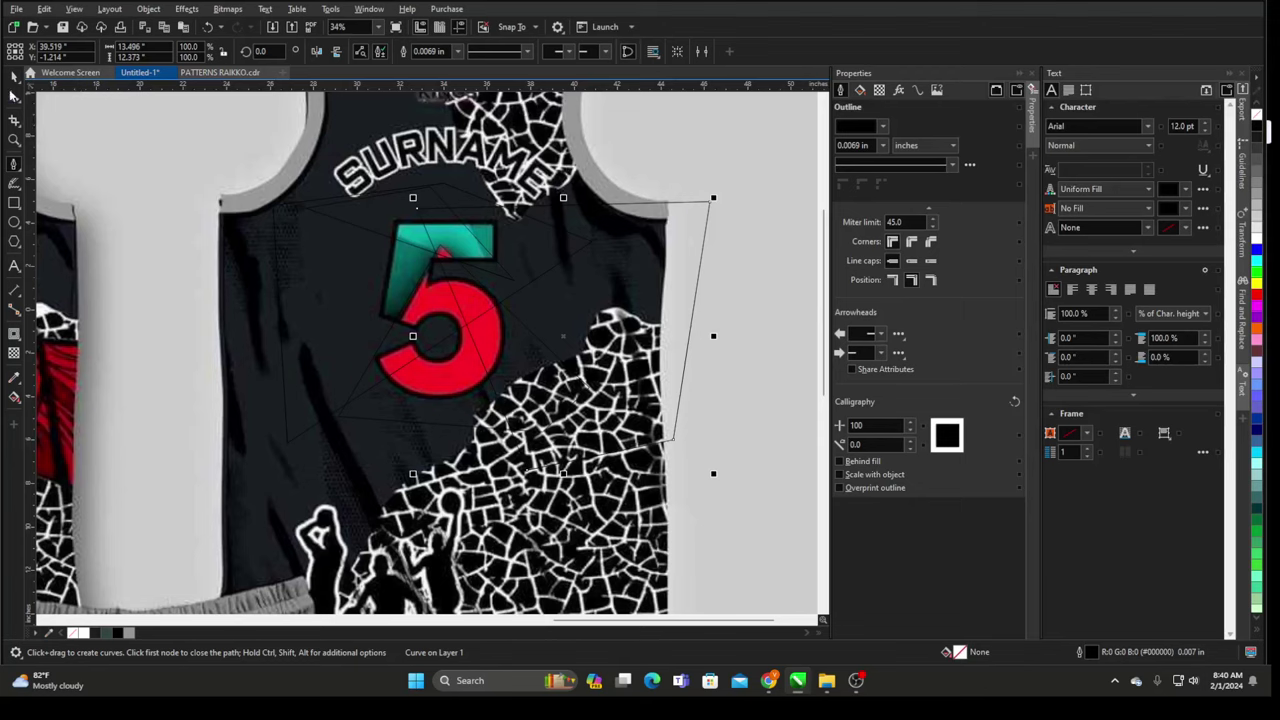
# - Select all four drawn shapes and move them together off the back jersey toward the empty canvas beside the reference image
pyautogui.click(13, 77)
pyautogui.scroll(-2, 289, 185)
pyautogui.moveTo(714, 146); pyautogui.dragTo(300, 420)
pyautogui.moveTo(427, 281); pyautogui.dragTo(672, 354)
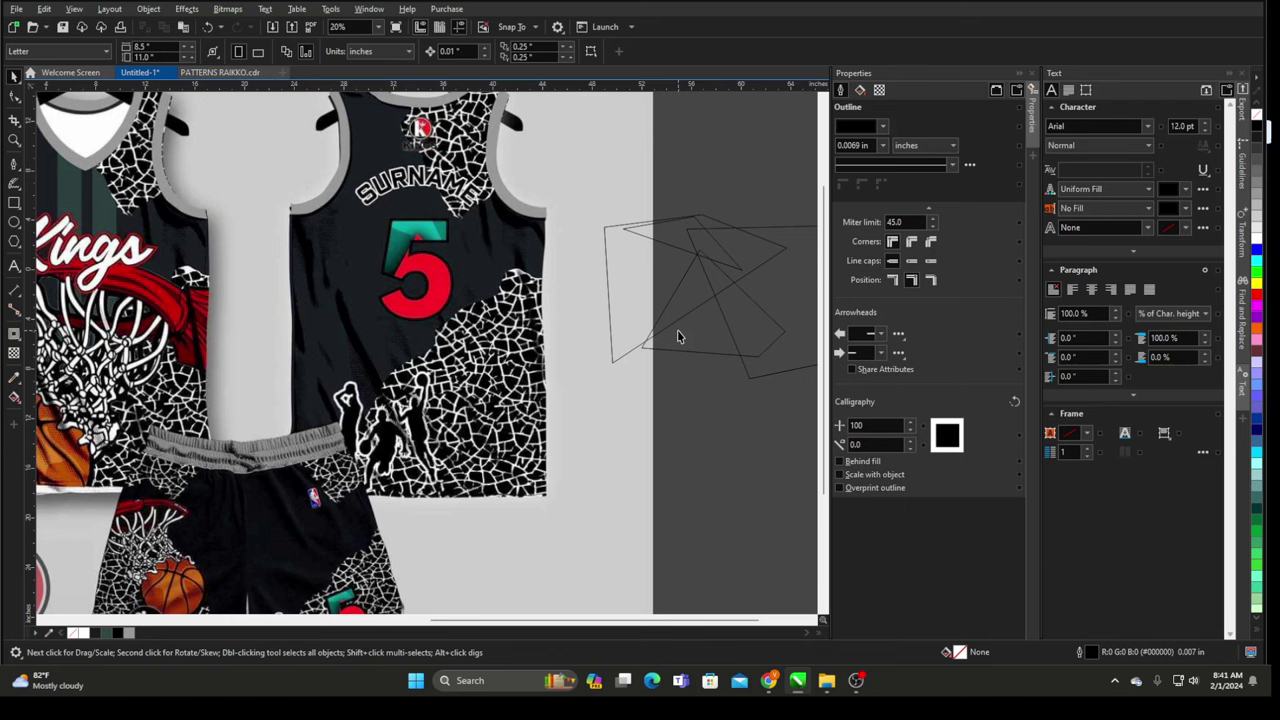
# - Give the first-drawn four-sided shape a uniform red fill
pyautogui.click(711, 356)
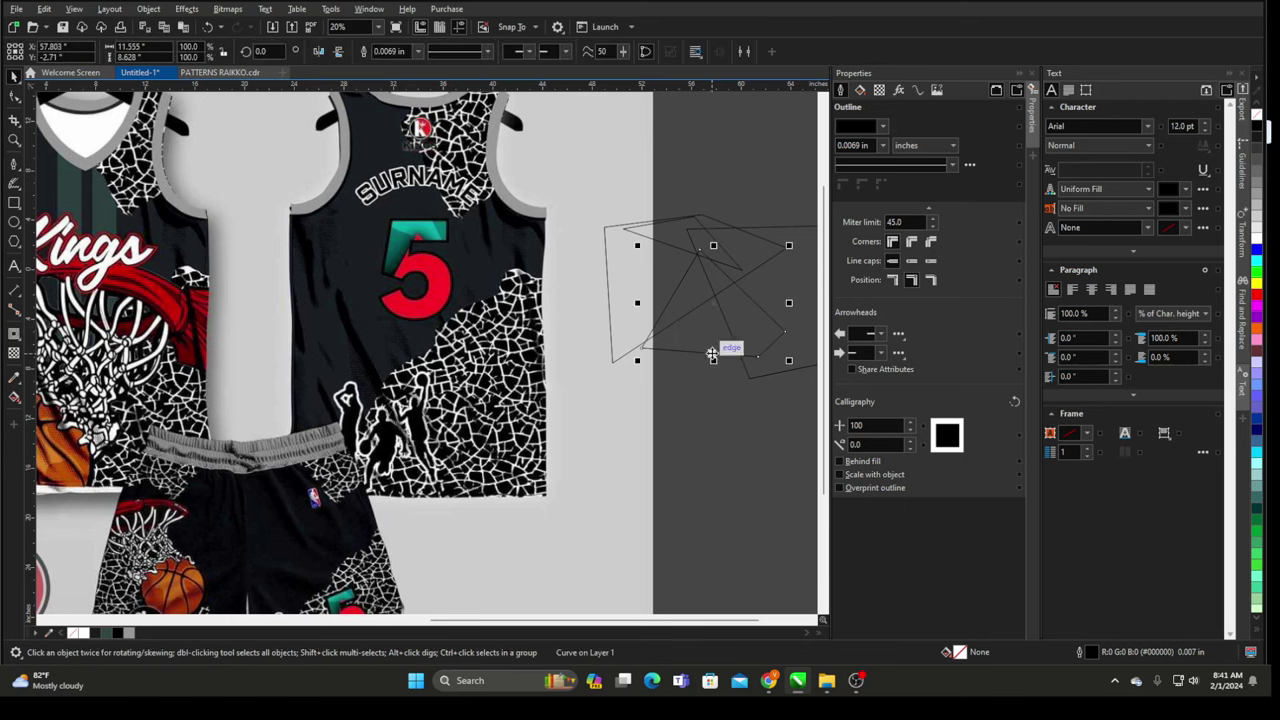
pyautogui.doubleClick(960, 652)
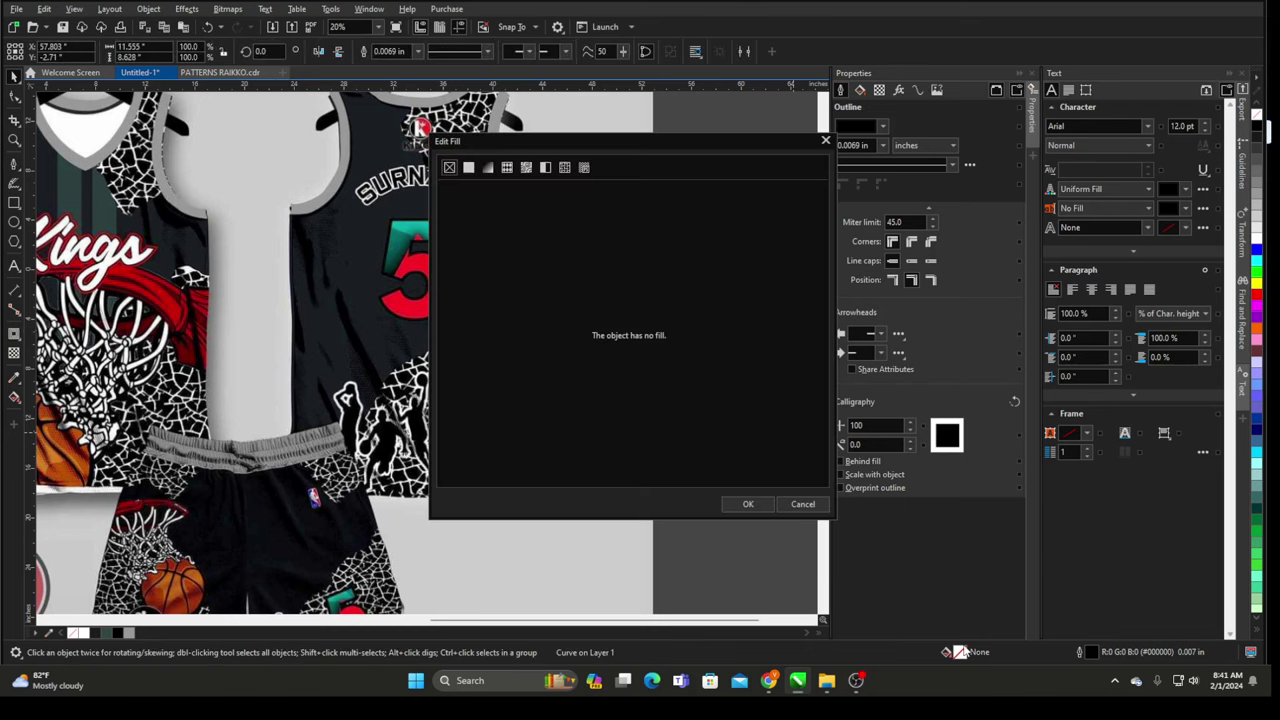
pyautogui.click(468, 168)
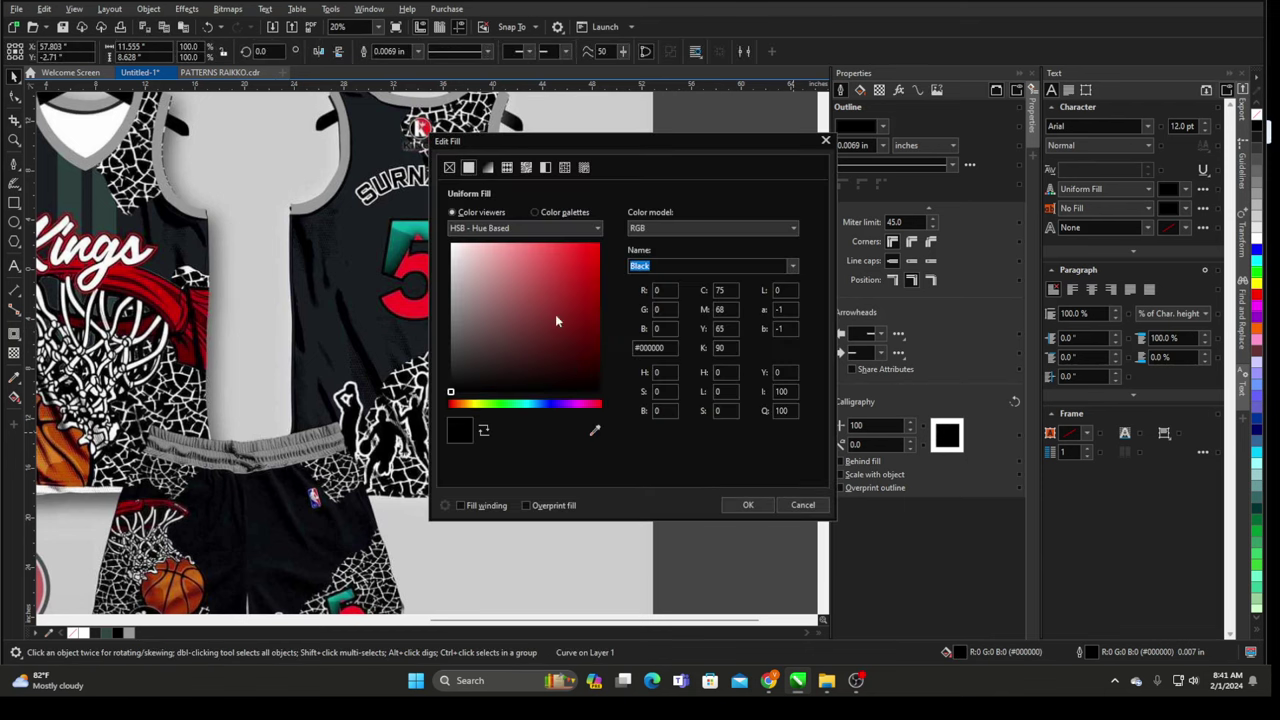
pyautogui.click(748, 503)
# - Fill the small triangular shape with turquoise R11 G176 B191 (#0BB0BF), adjusted from a colour sampled on the number 5
pyautogui.click(695, 229)
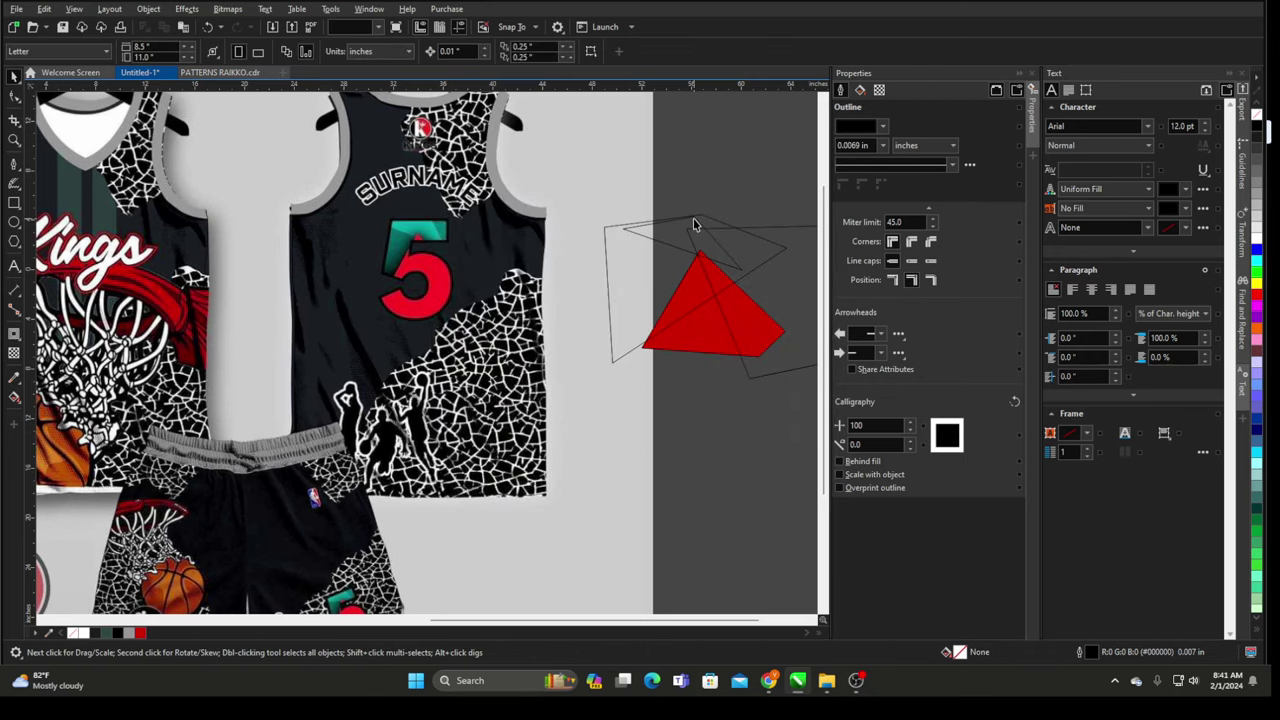
pyautogui.click(694, 220)
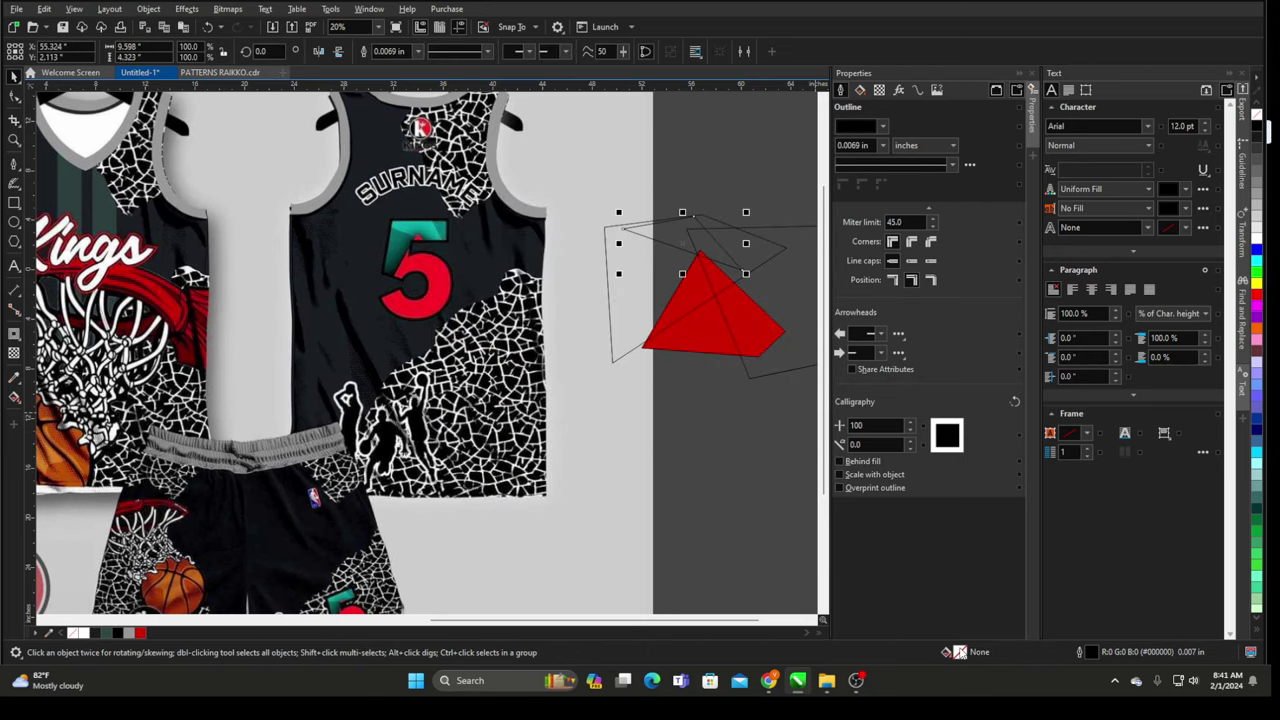
pyautogui.doubleClick(961, 652)
pyautogui.moveTo(576, 145); pyautogui.dragTo(762, 131)
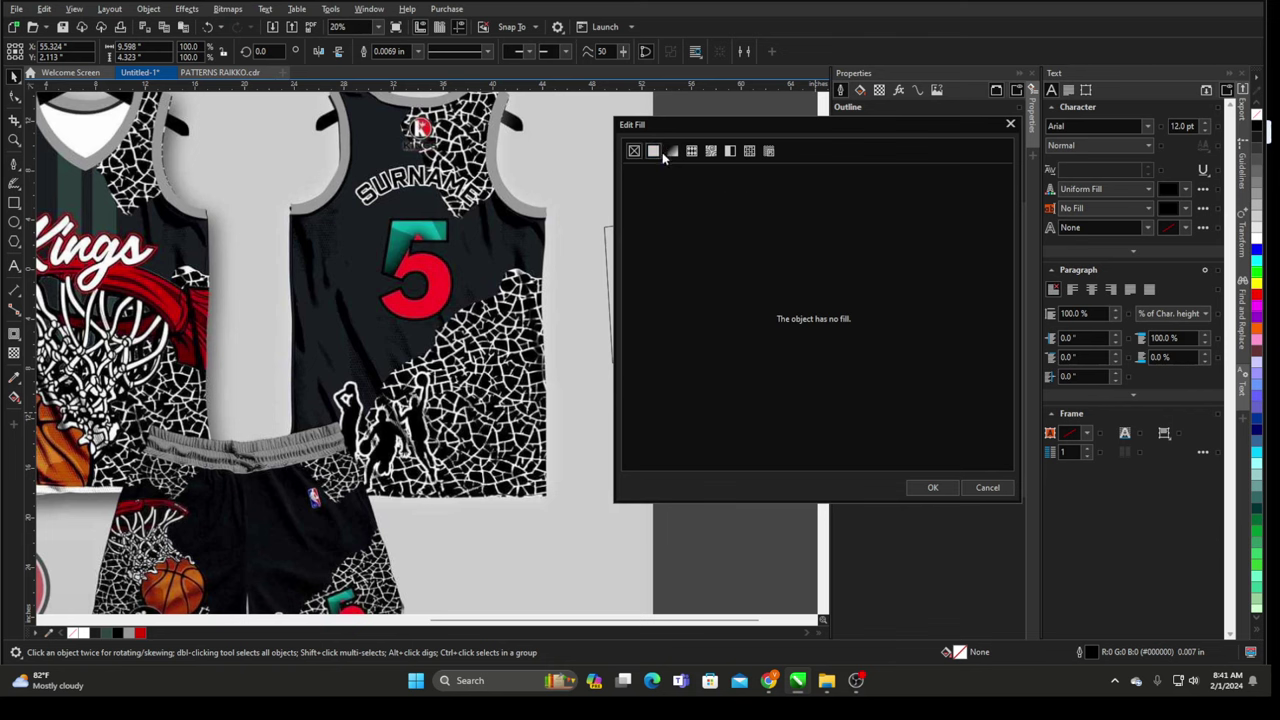
pyautogui.click(655, 151)
pyautogui.click(420, 232)
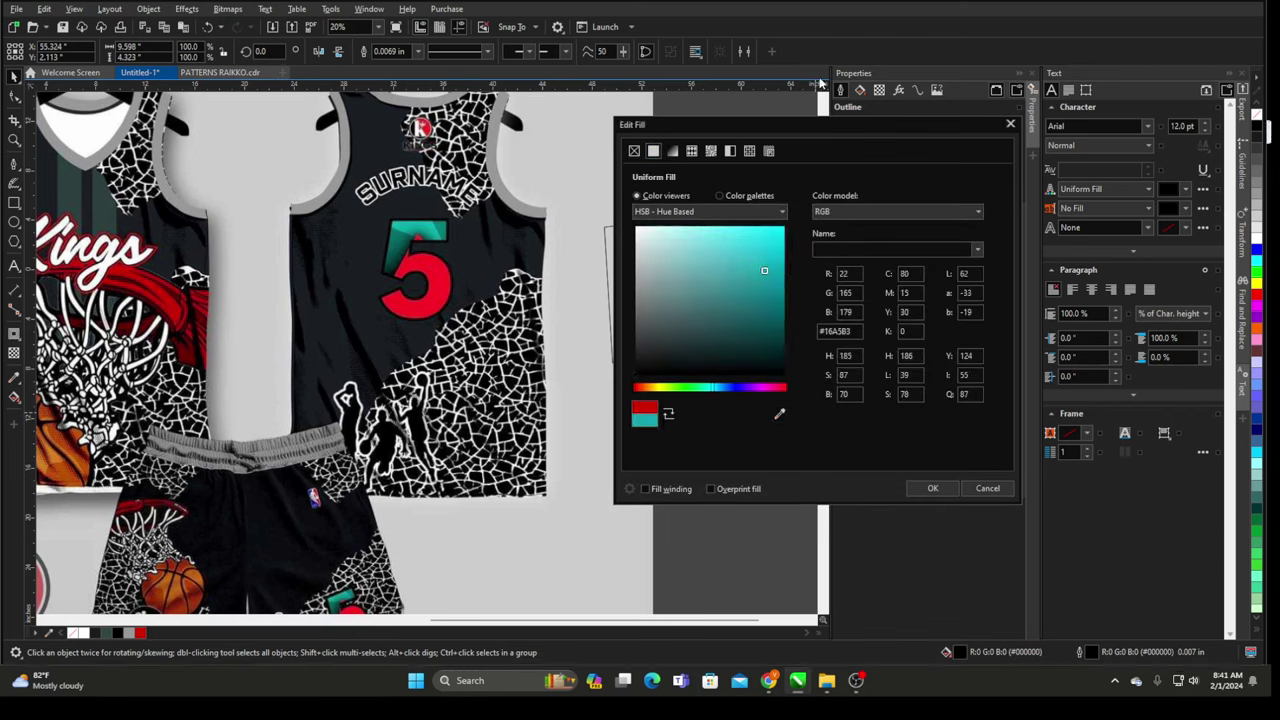
pyautogui.moveTo(764, 273); pyautogui.dragTo(775, 262)
pyautogui.click(933, 489)
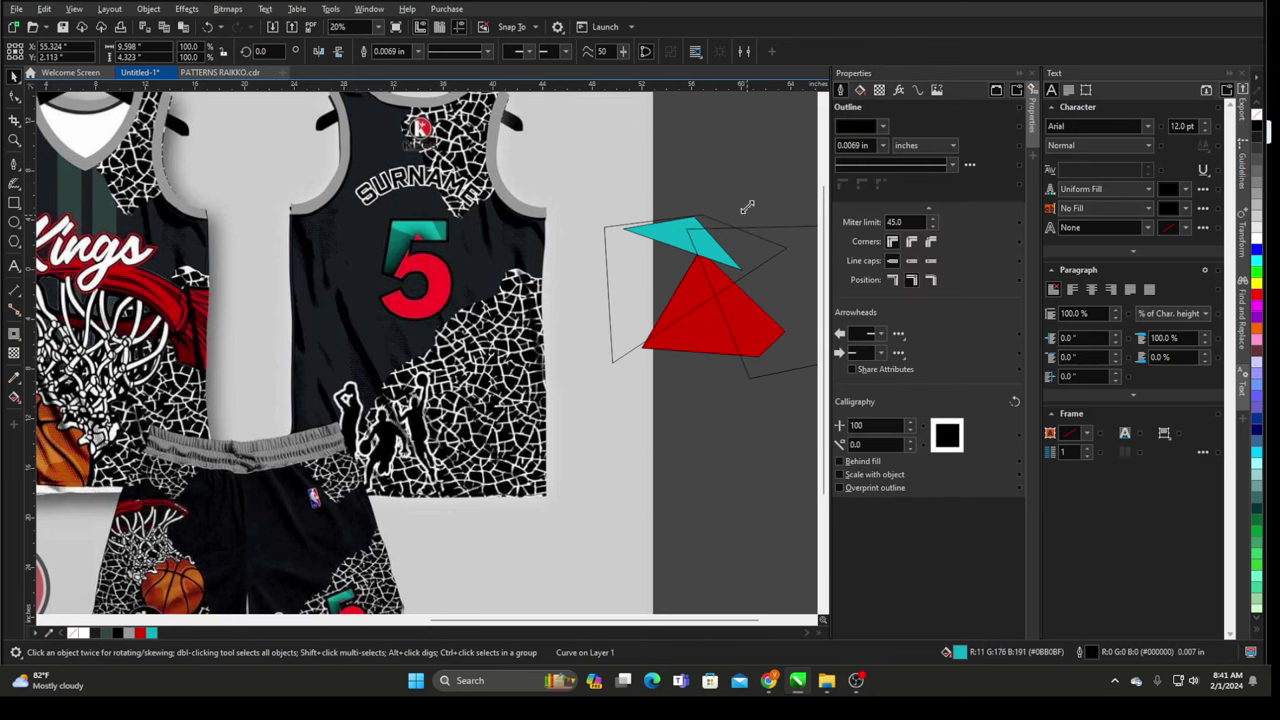
# - Fill the large shape overlapping the red one with a dark teal sampled from the reference number 5
pyautogui.click(710, 218)
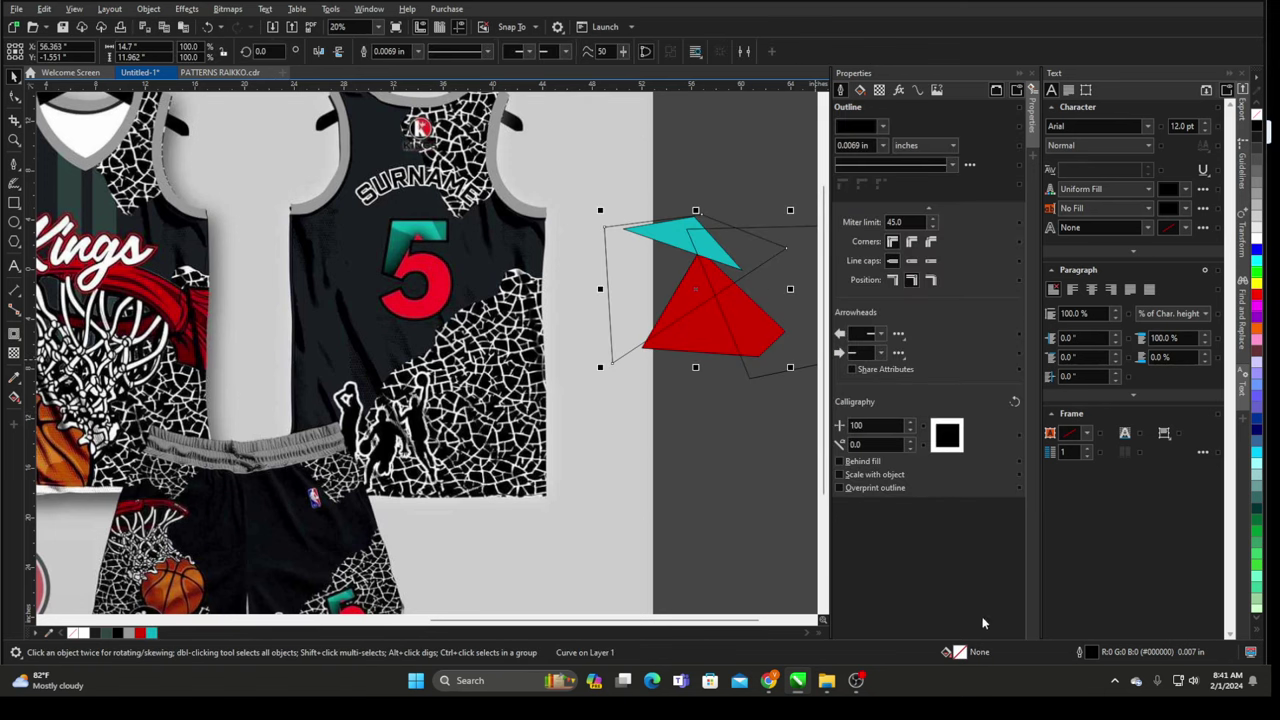
pyautogui.doubleClick(955, 655)
pyautogui.click(472, 168)
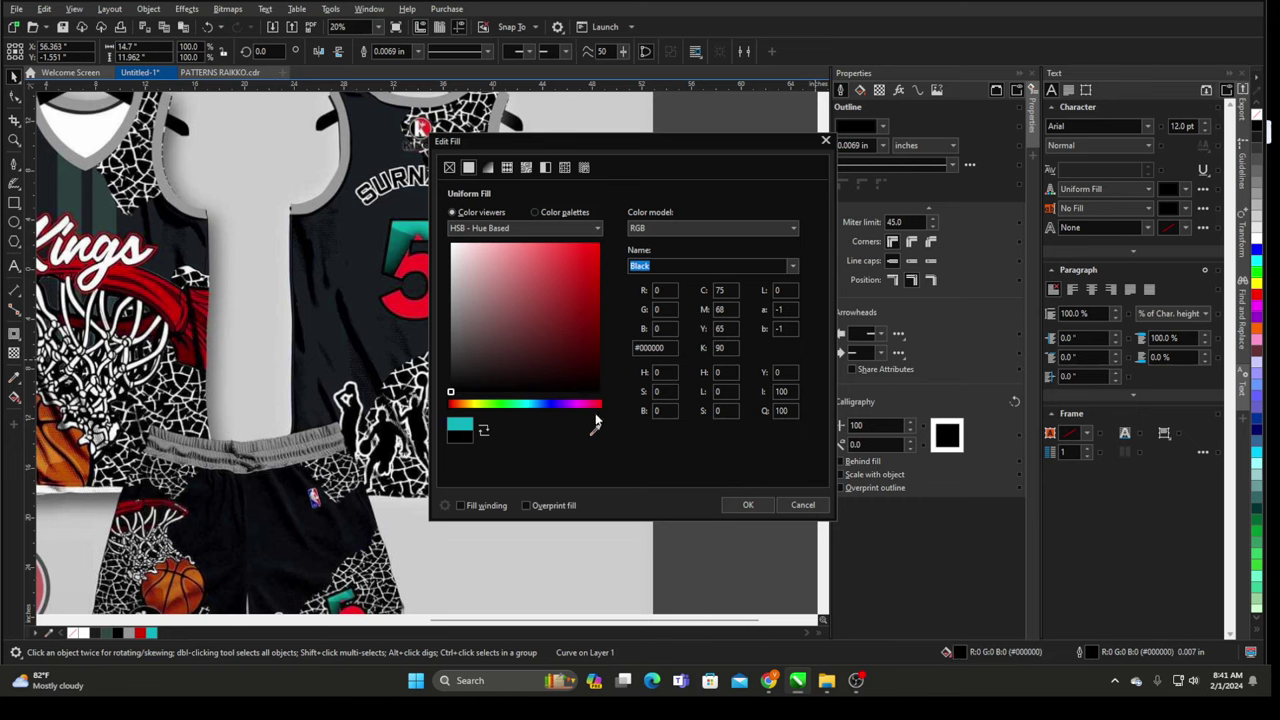
pyautogui.click(594, 432)
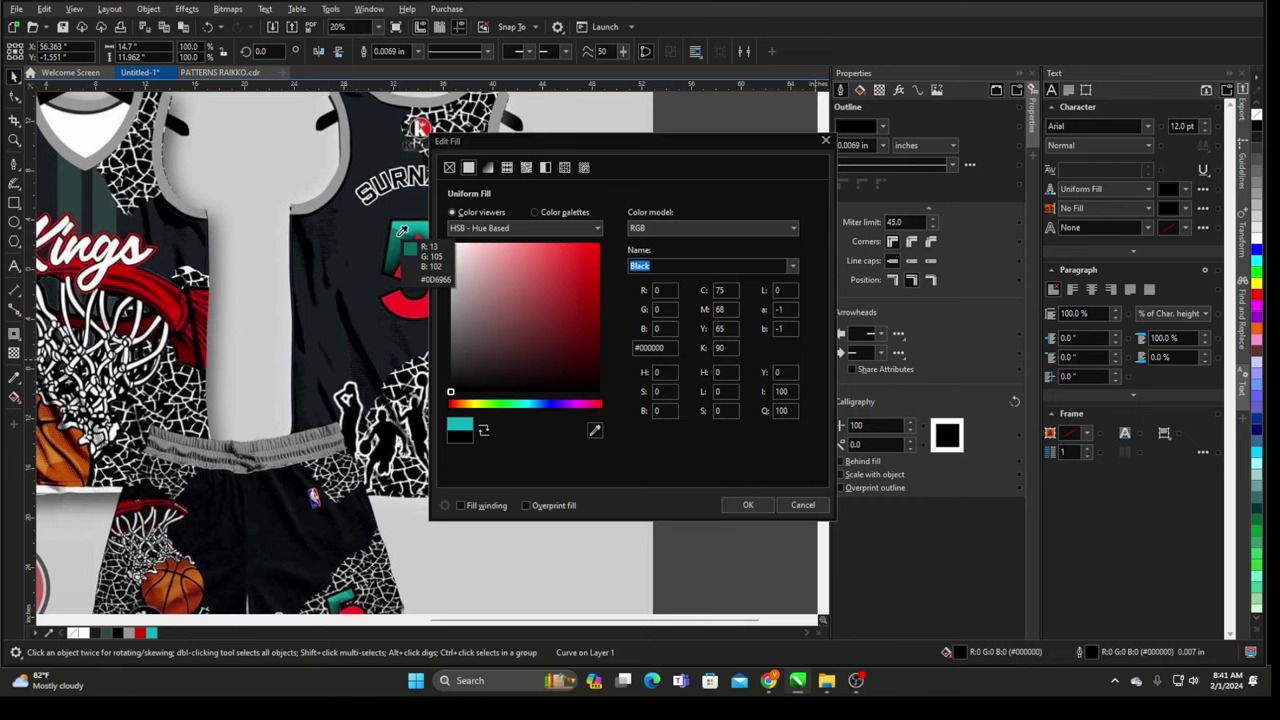
pyautogui.click(397, 243)
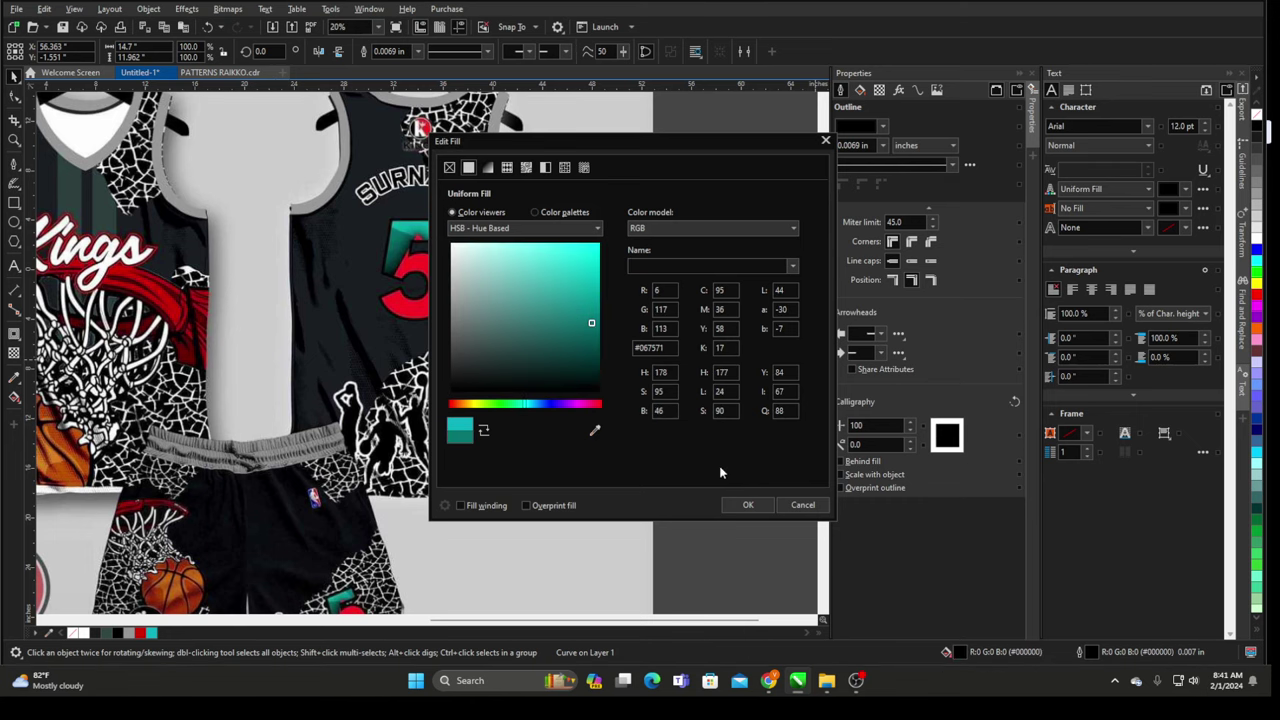
pyautogui.click(748, 505)
pyautogui.click(743, 171)
# - Fill the remaining unfilled shape with the turquoise #0BB0BF from the document's used colours
pyautogui.scroll(-2, 678, 237)
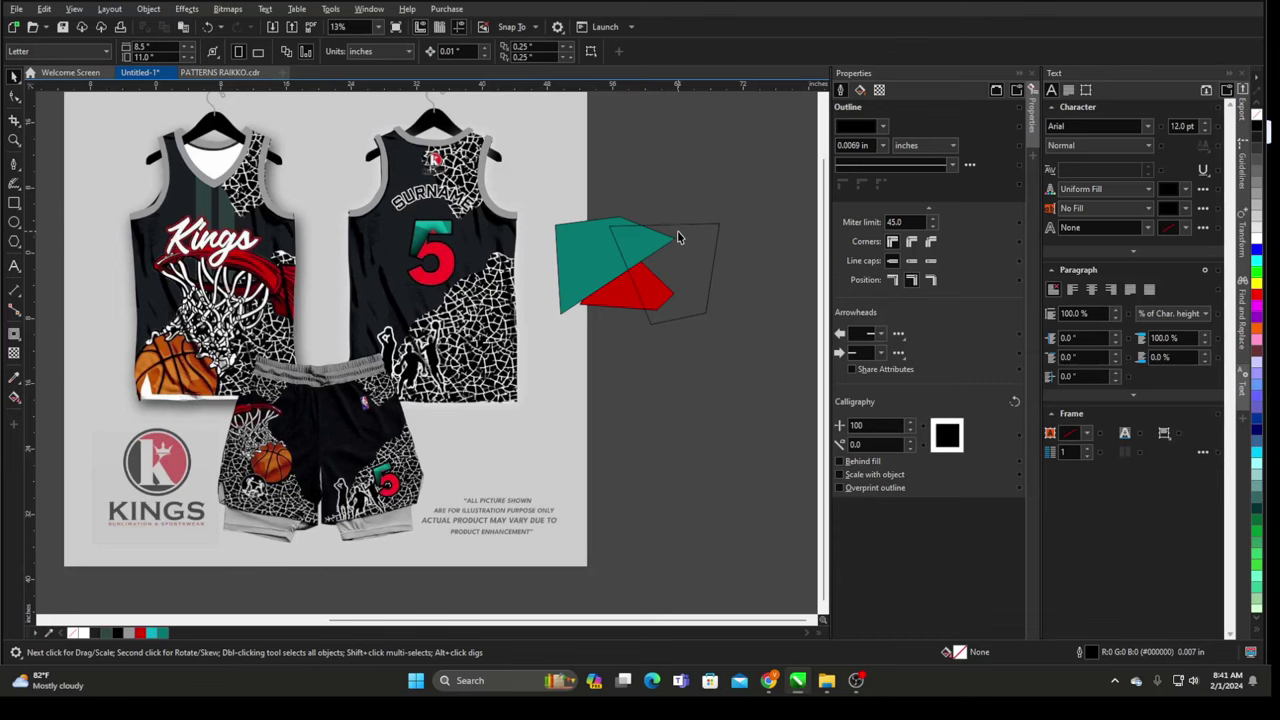
pyautogui.click(680, 226)
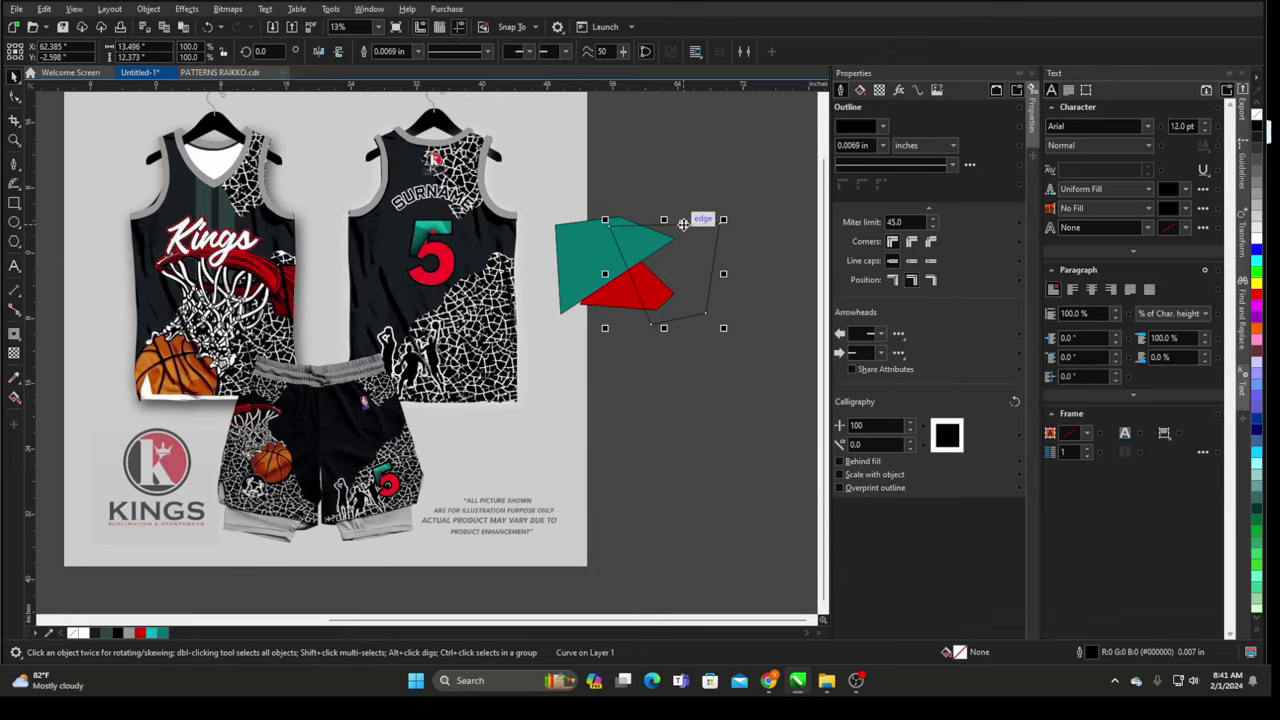
pyautogui.scroll(1, 680, 224)
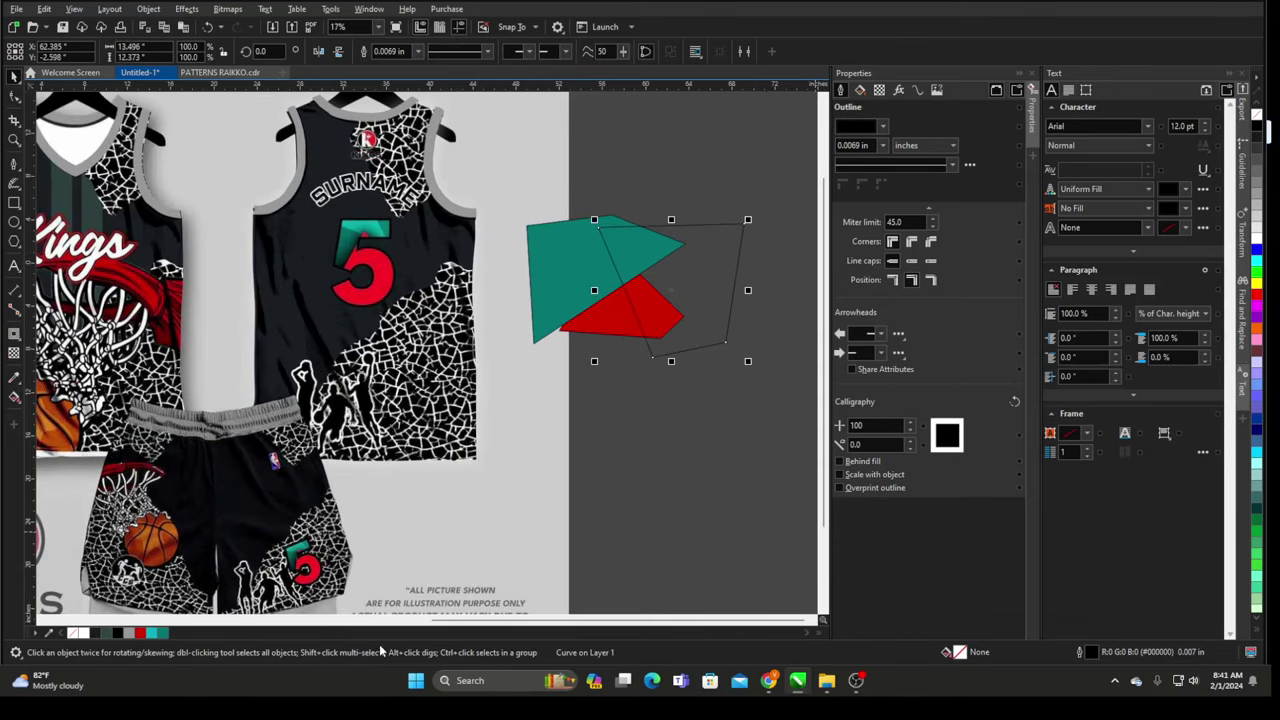
pyautogui.click(157, 634)
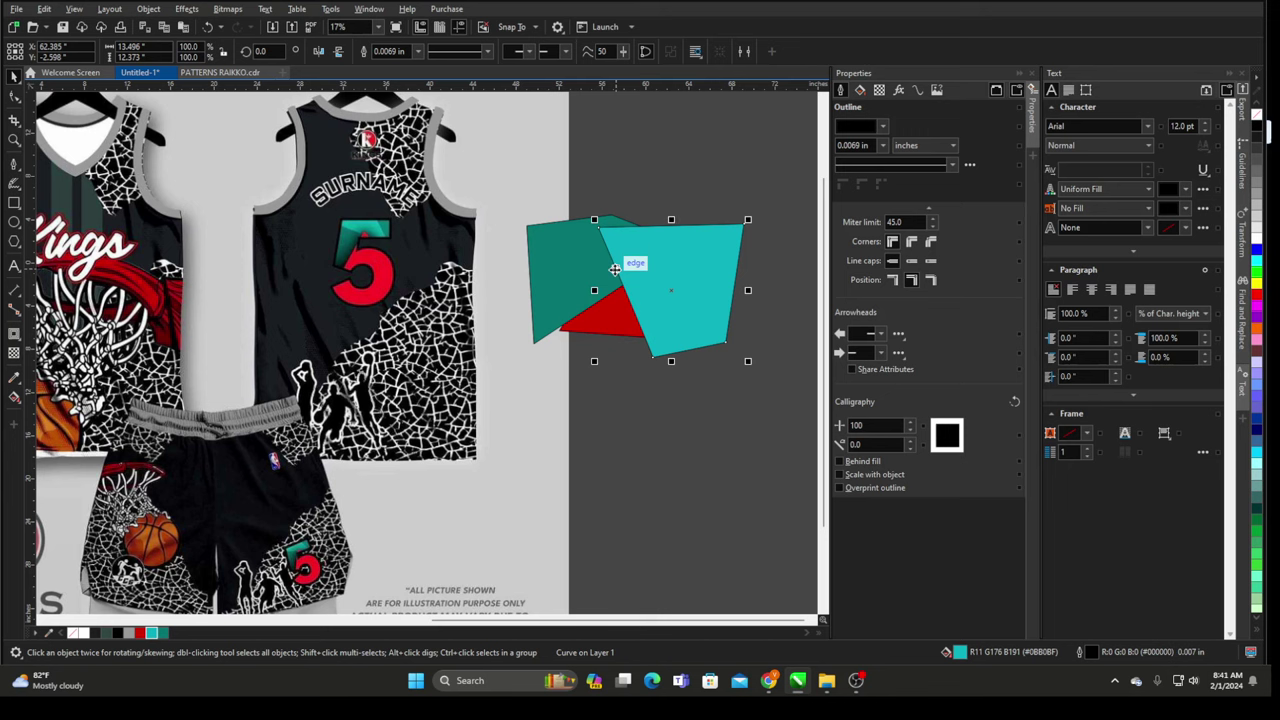
# - Remove the outlines from all four red, teal and turquoise shapes
pyautogui.moveTo(766, 254); pyautogui.dragTo(560, 420)
pyautogui.click(587, 53)
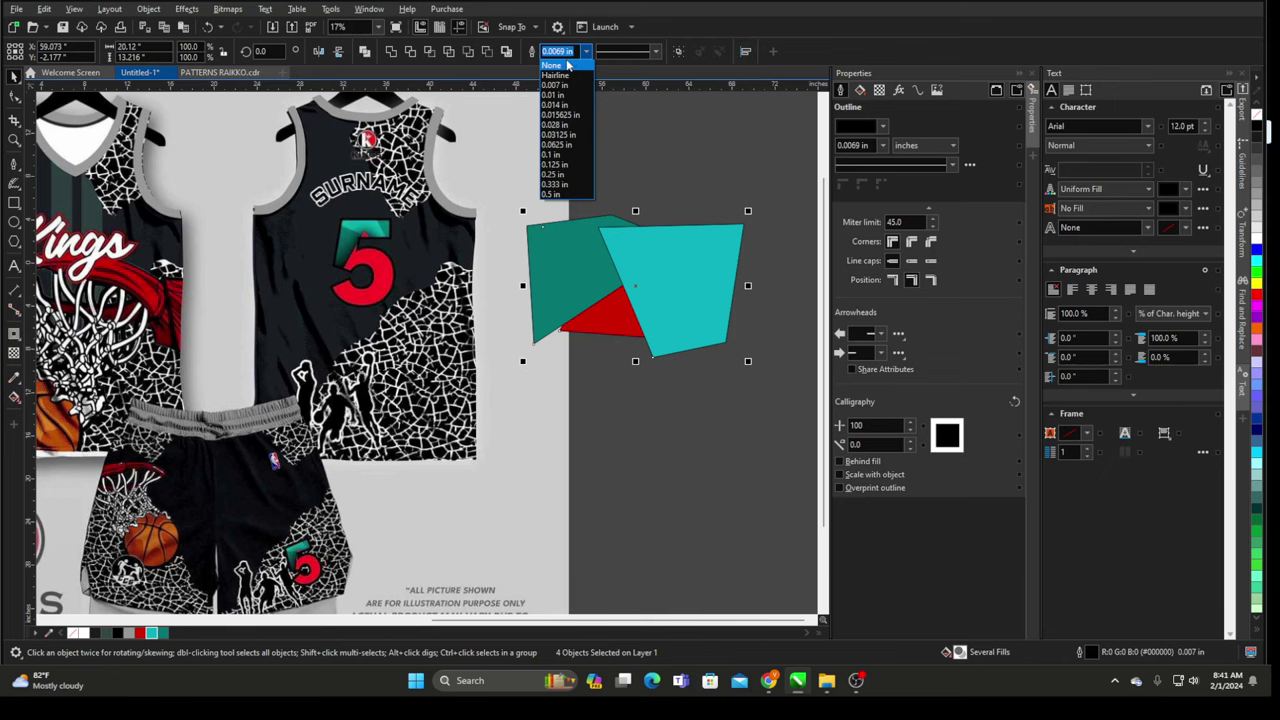
pyautogui.click(677, 171)
pyautogui.scroll(1, 460, 318)
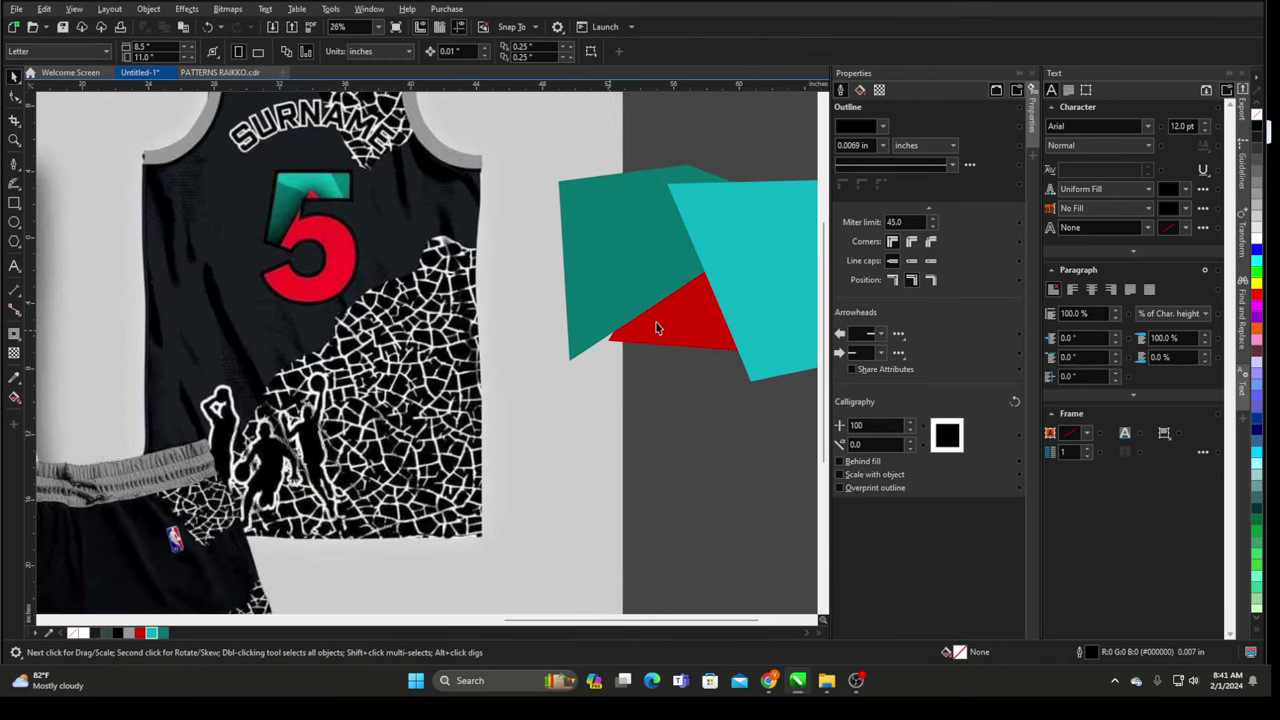
# - Bring the red shape in front of all the other faceted shapes
pyautogui.click(648, 292)
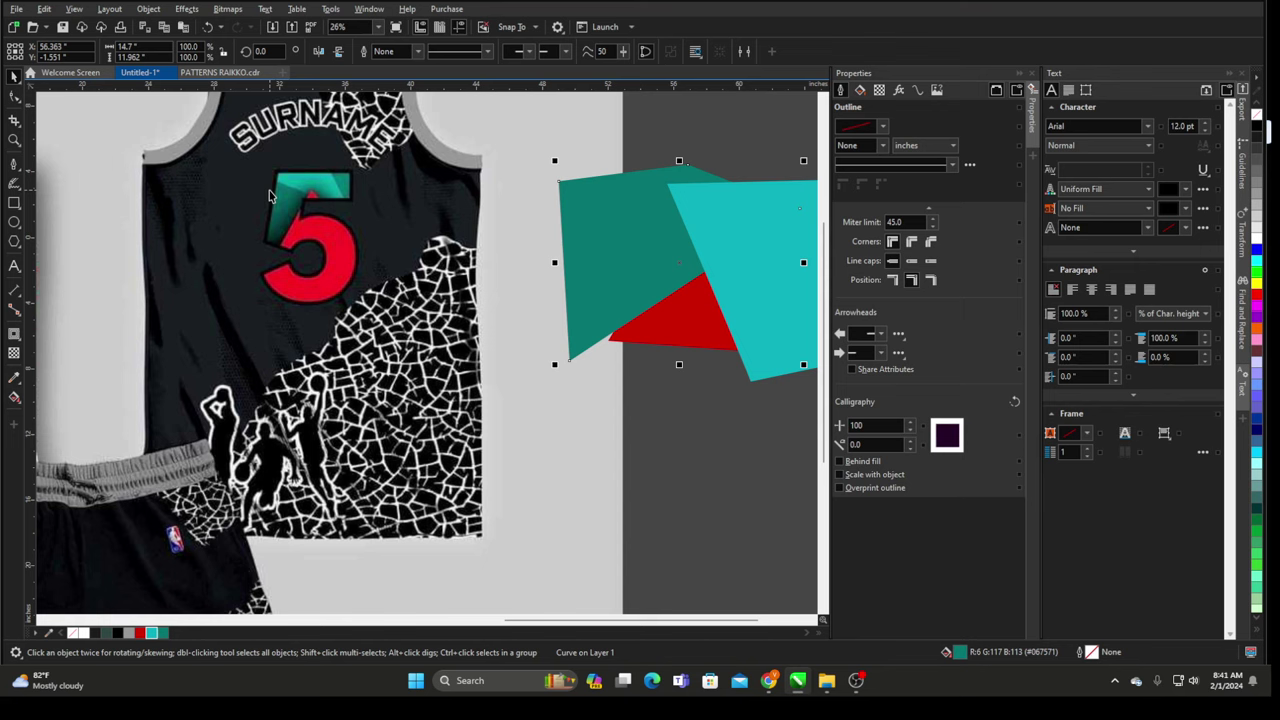
pyautogui.click(732, 234)
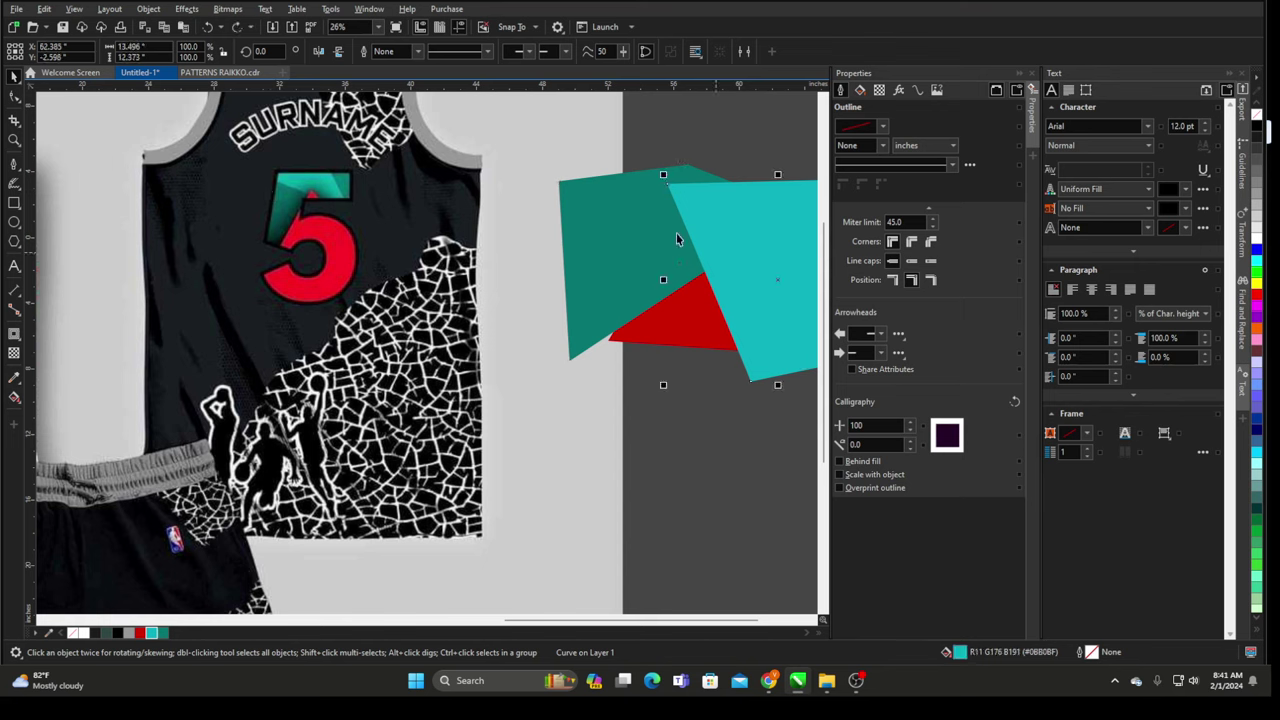
pyautogui.click(630, 137)
pyautogui.click(669, 327)
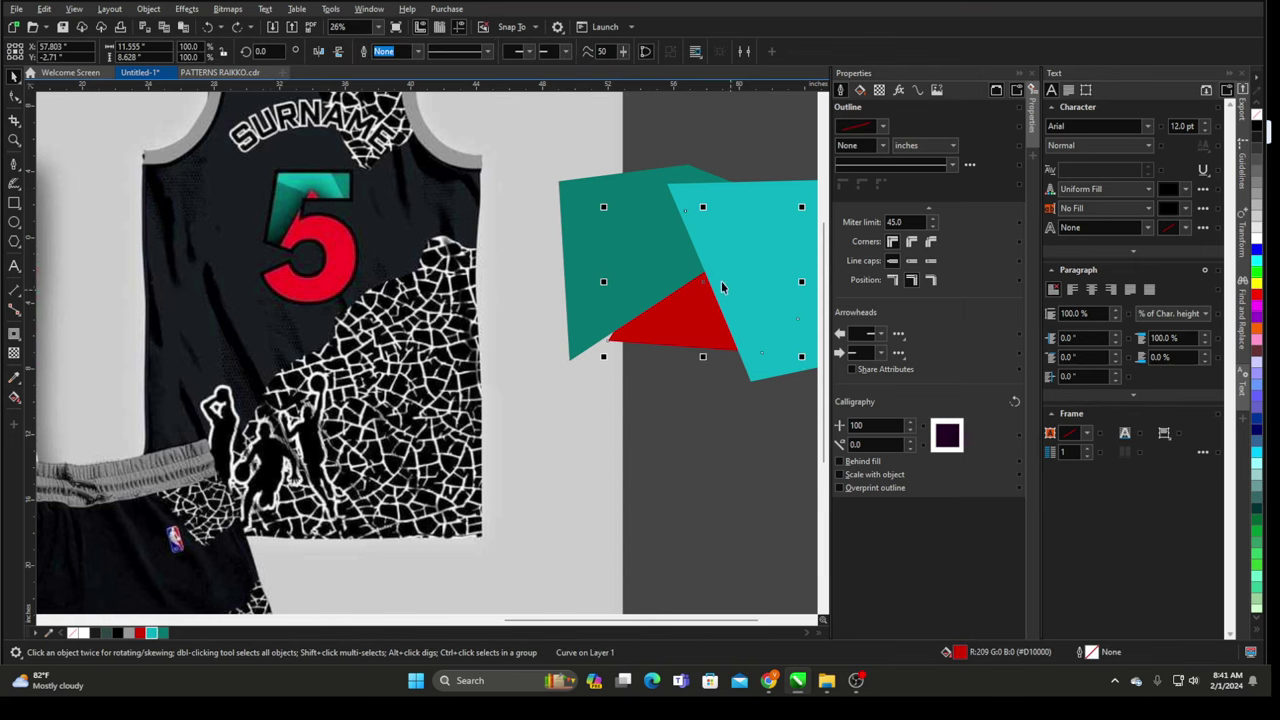
pyautogui.rightClick(684, 320)
pyautogui.moveTo(725, 381)
pyautogui.click(882, 379)
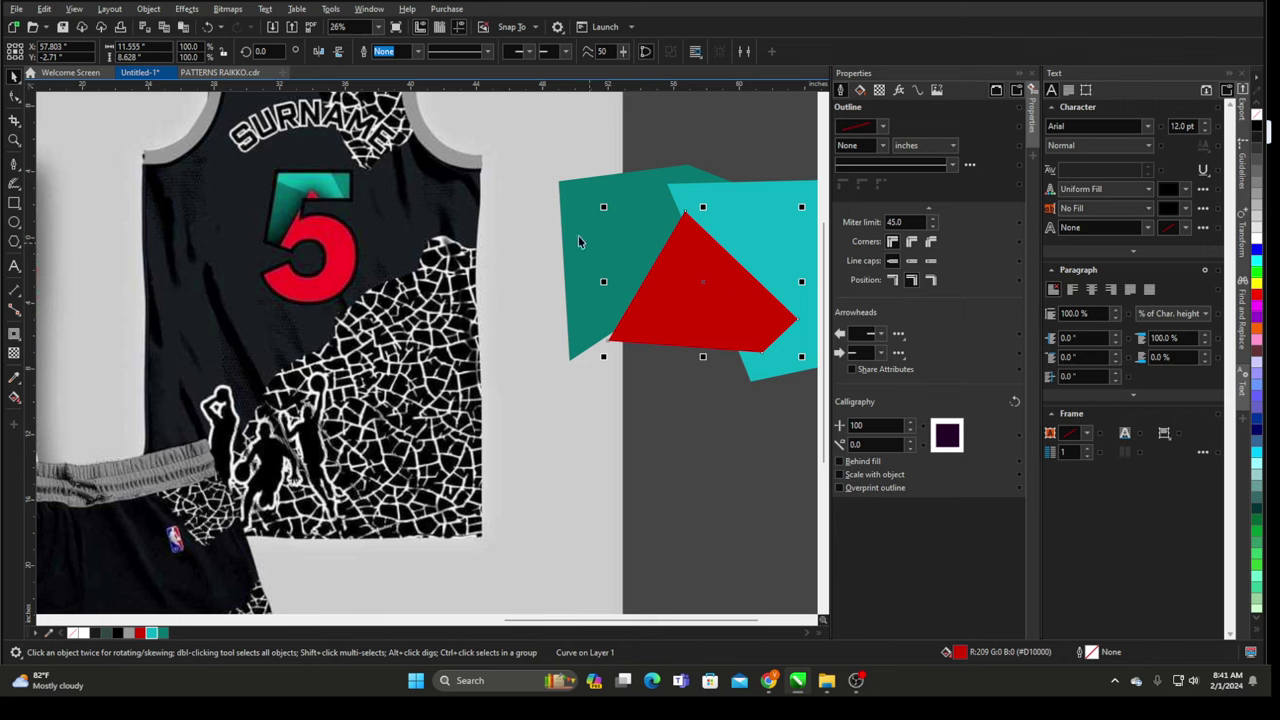
# - Send the large dark teal shape to the back of the layer
pyautogui.click(799, 153)
pyautogui.click(631, 195)
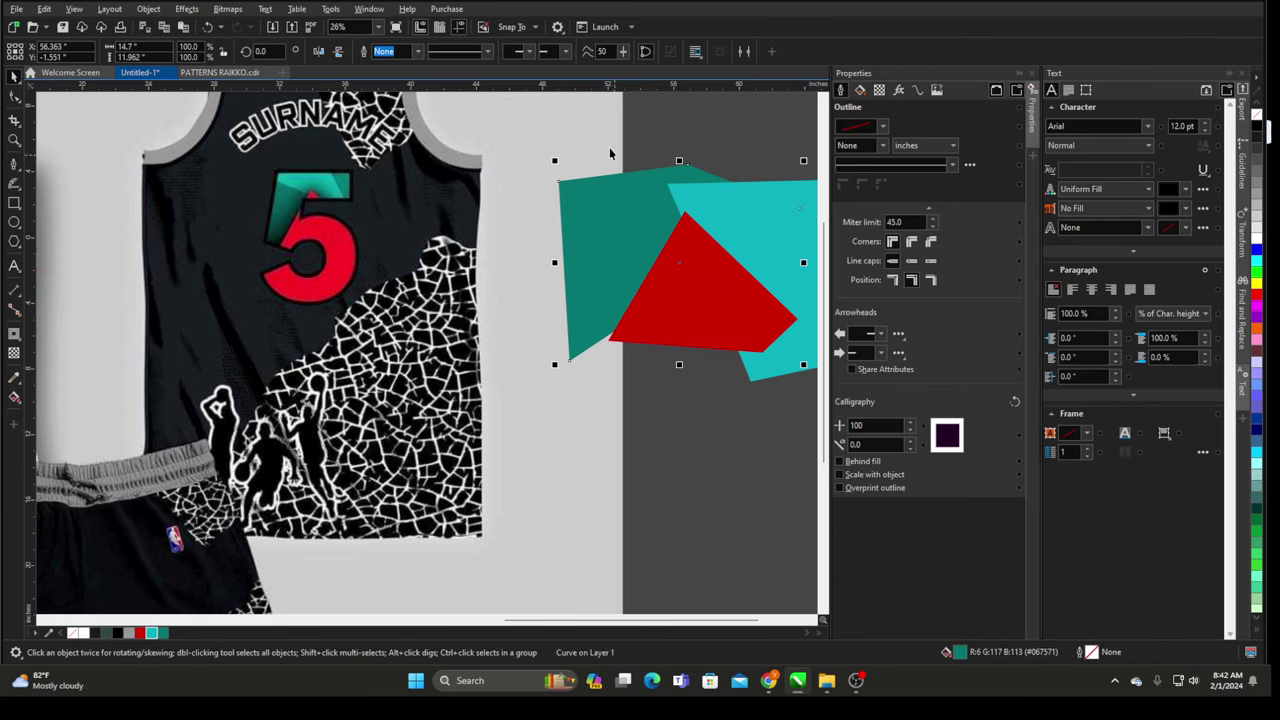
pyautogui.moveTo(609, 149); pyautogui.dragTo(461, 160)
pyautogui.click(603, 205)
pyautogui.rightClick(606, 201)
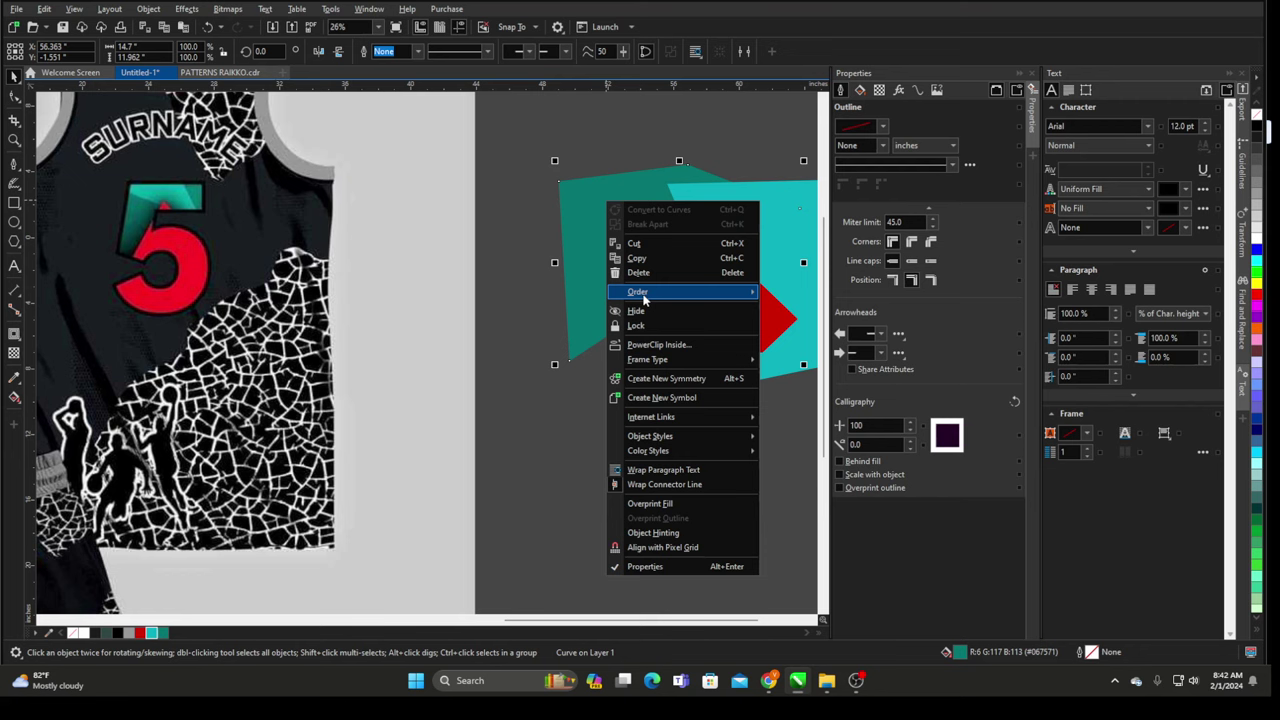
pyautogui.moveTo(643, 297)
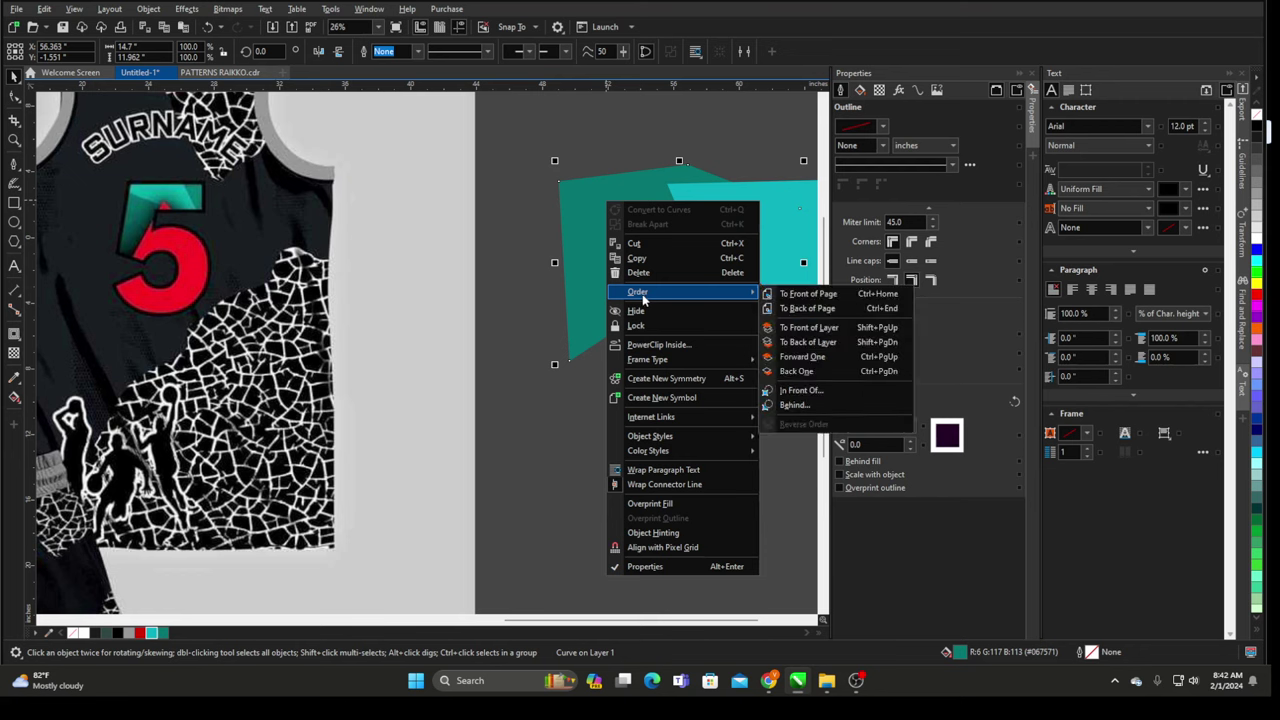
pyautogui.click(795, 343)
pyautogui.press('Escape')
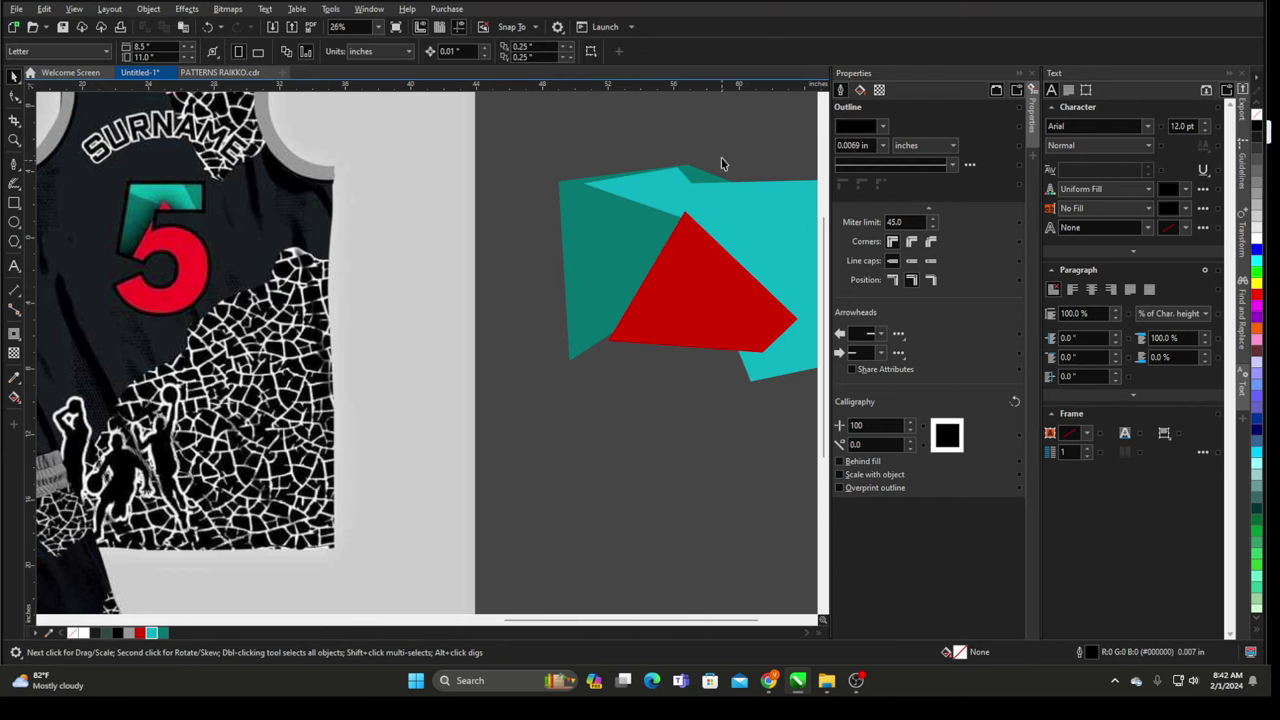
# - Send the large turquoise four-sided shape to the back of the page, behind the dark teal one
pyautogui.click(722, 185)
pyautogui.rightClick(728, 202)
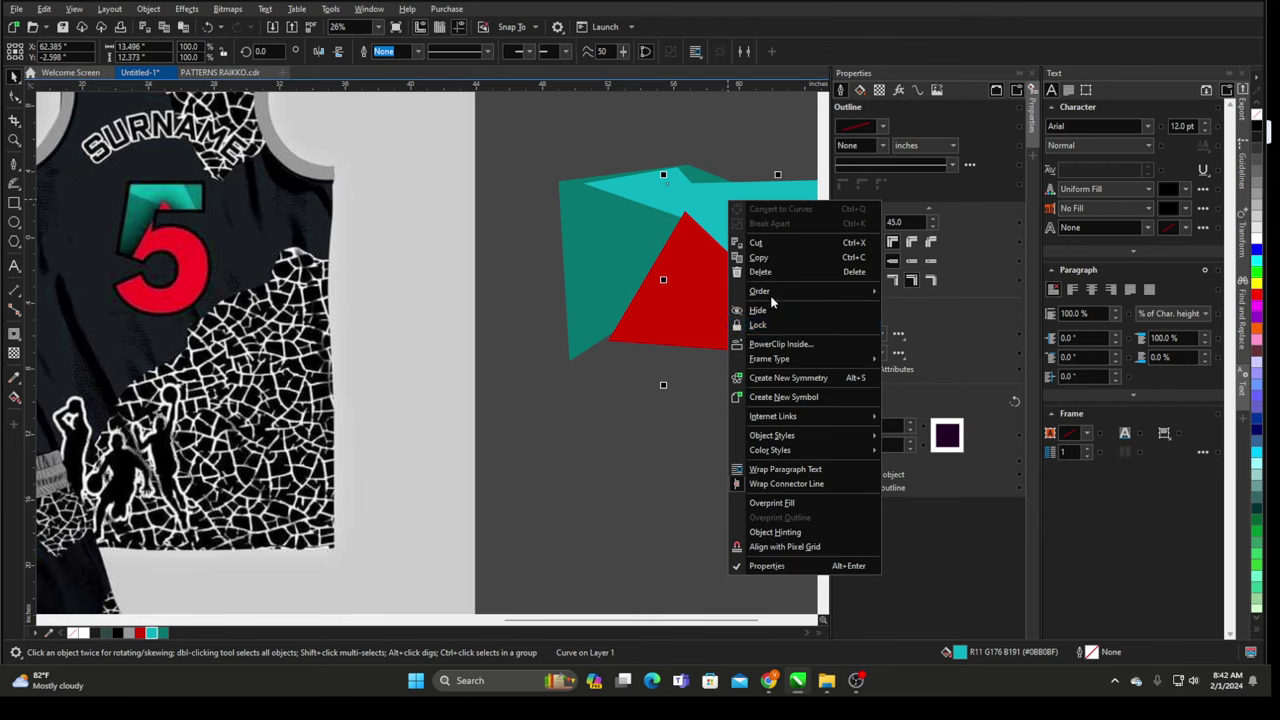
pyautogui.moveTo(860, 292)
pyautogui.click(927, 310)
pyautogui.click(685, 138)
pyautogui.scroll(-1, 470, 216)
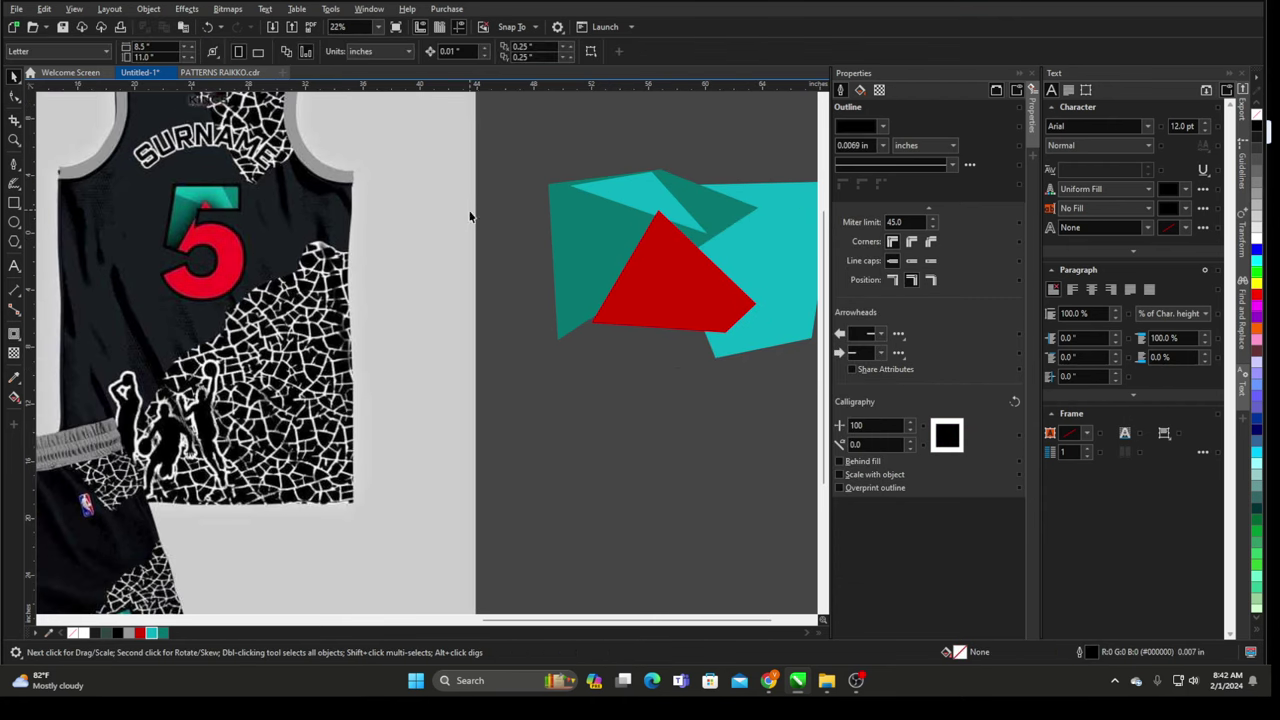
pyautogui.scroll(-1, 587, 158)
pyautogui.moveTo(778, 143); pyautogui.dragTo(436, 380)
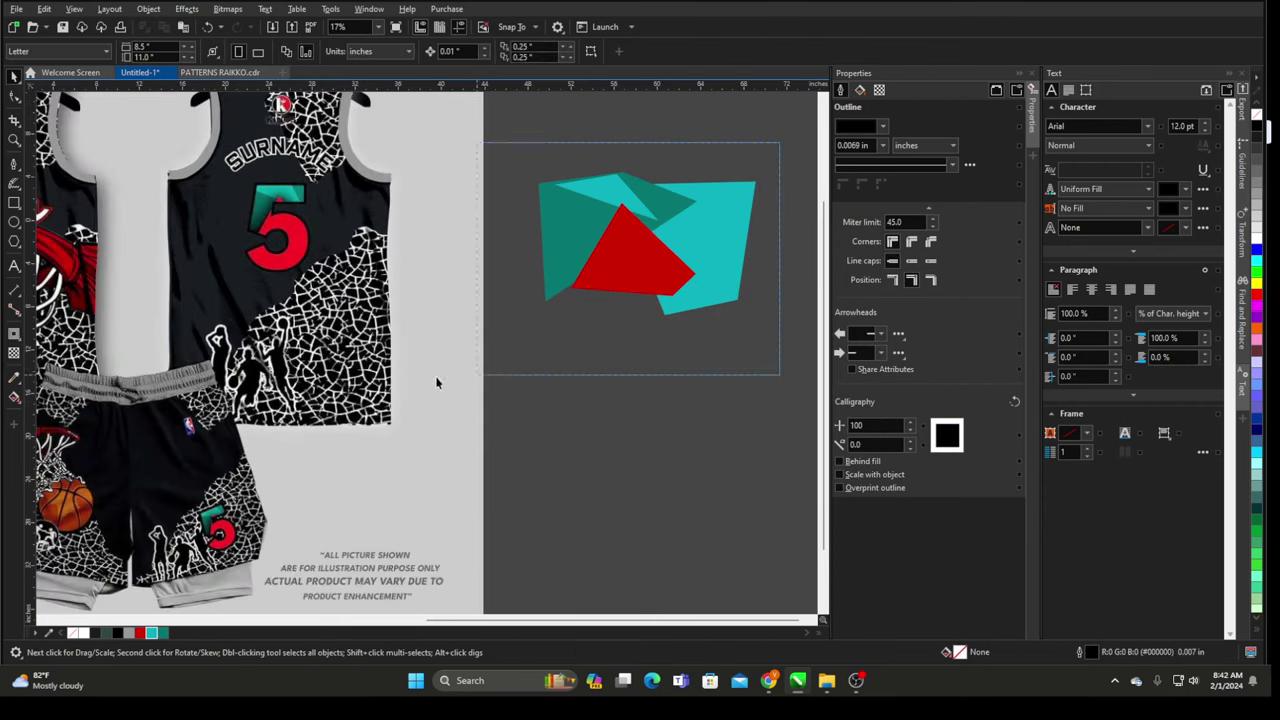
pyautogui.click(508, 163)
# - Add the text 5 over the back jersey's number, enlarge it to about 912 pt and select its character
pyautogui.press('F8')
pyautogui.scroll(2, 305, 212)
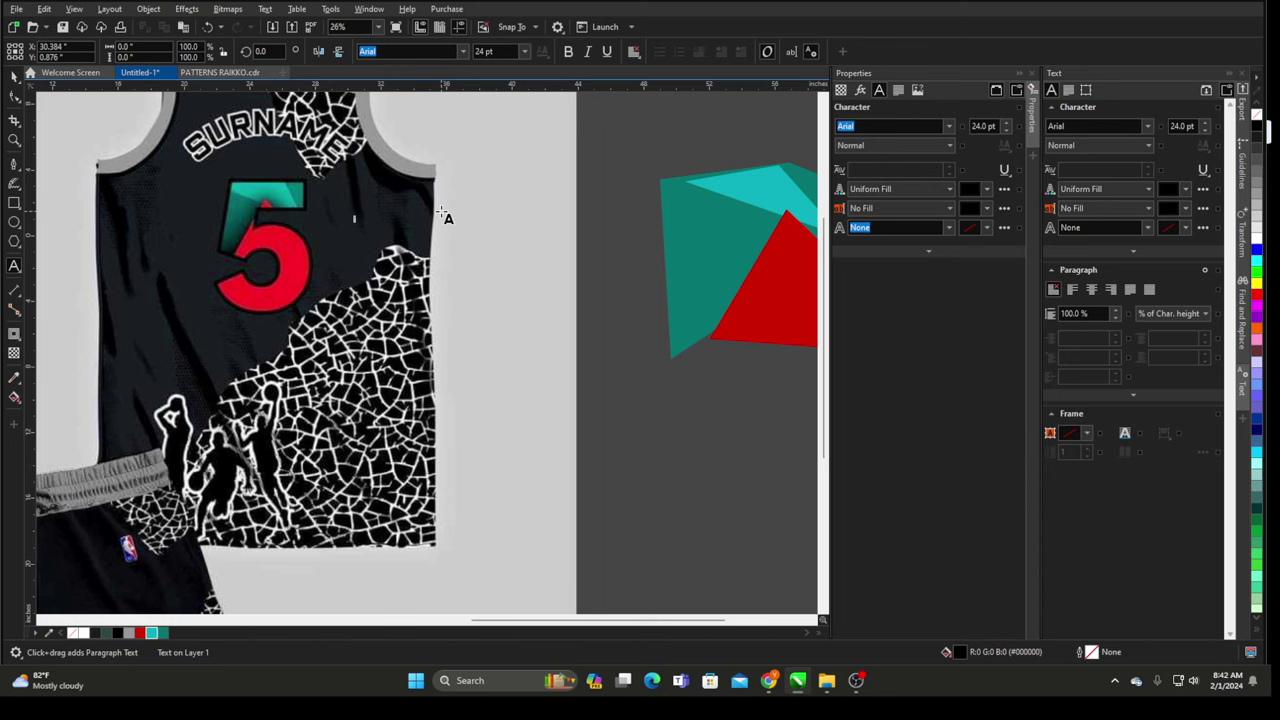
pyautogui.click(365, 226)
pyautogui.moveTo(356, 219); pyautogui.dragTo(268, 248)
pyautogui.doubleClick(268, 250)
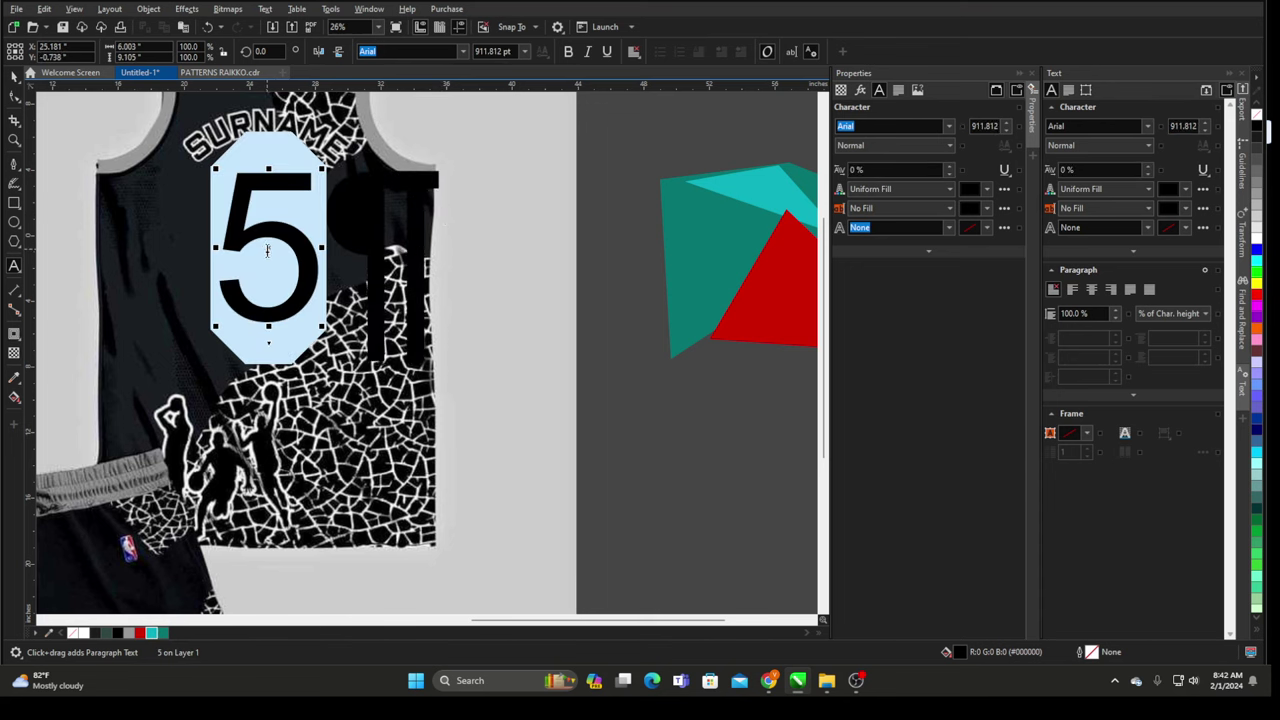
# - Browse the font list, including the Futura family, for a typeface matching the jersey's reference number 5
pyautogui.click(463, 52)
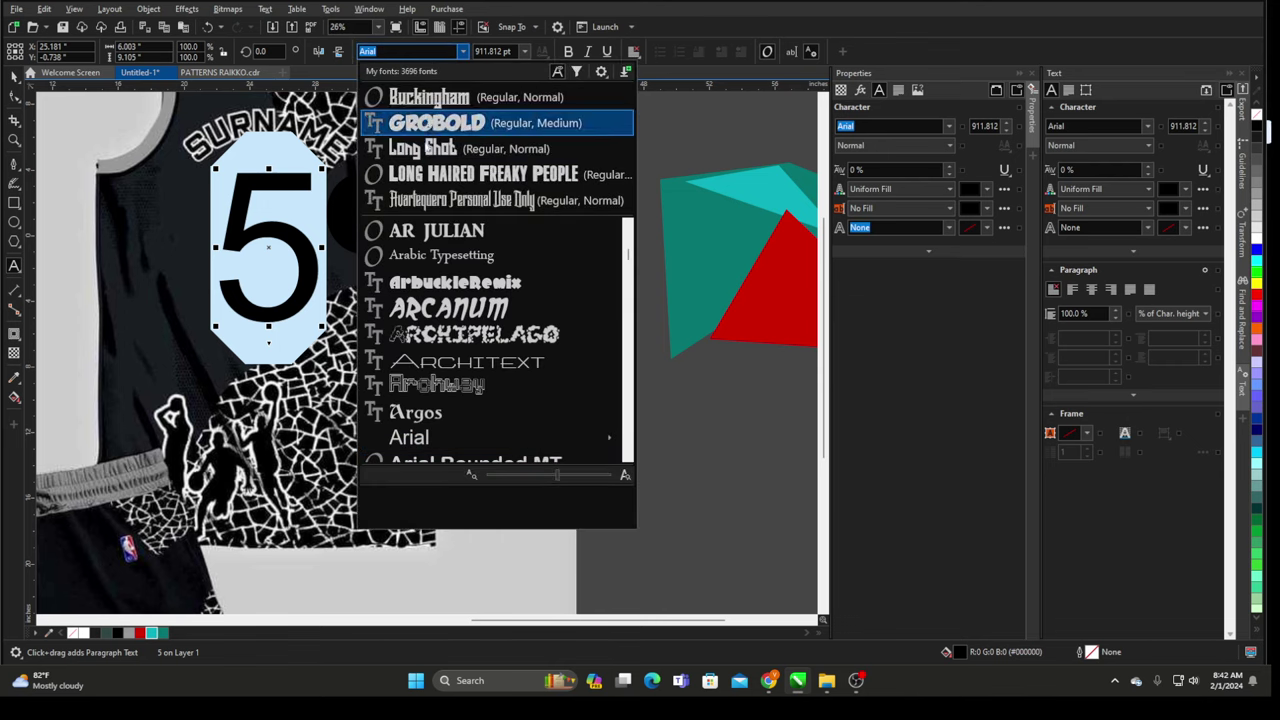
pyautogui.scroll(-3, 470, 370)
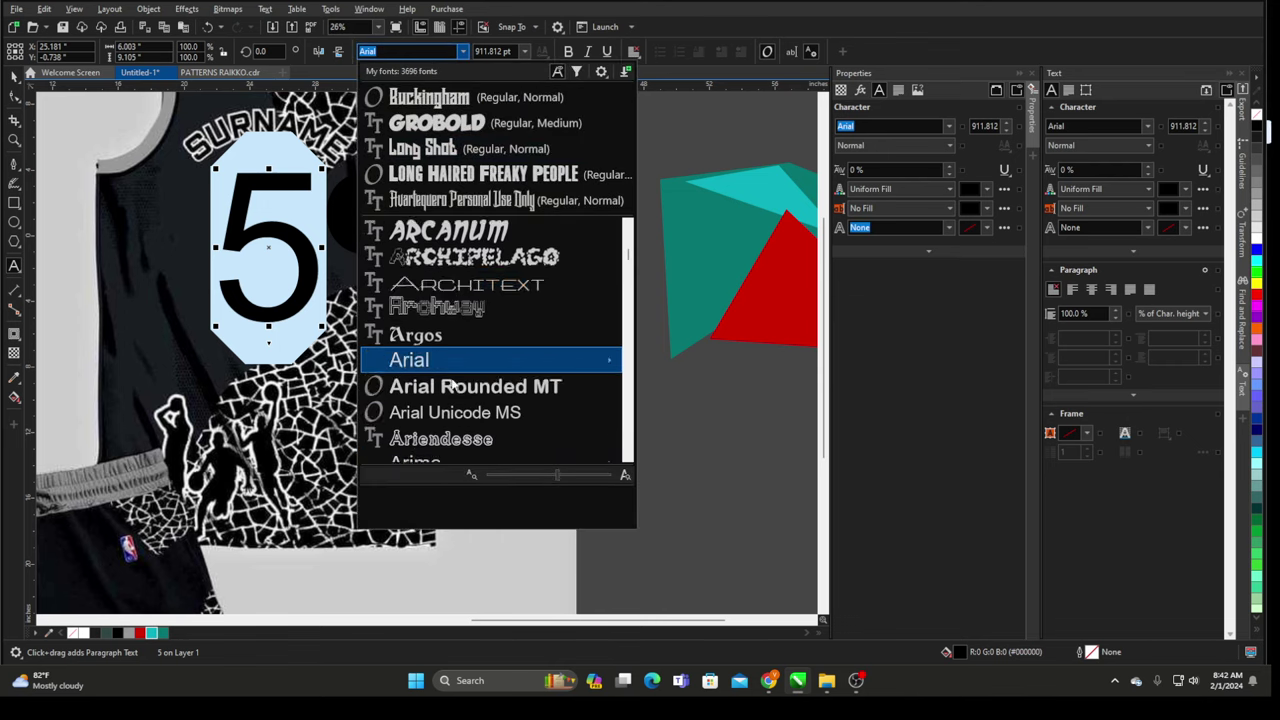
pyautogui.click(377, 51)
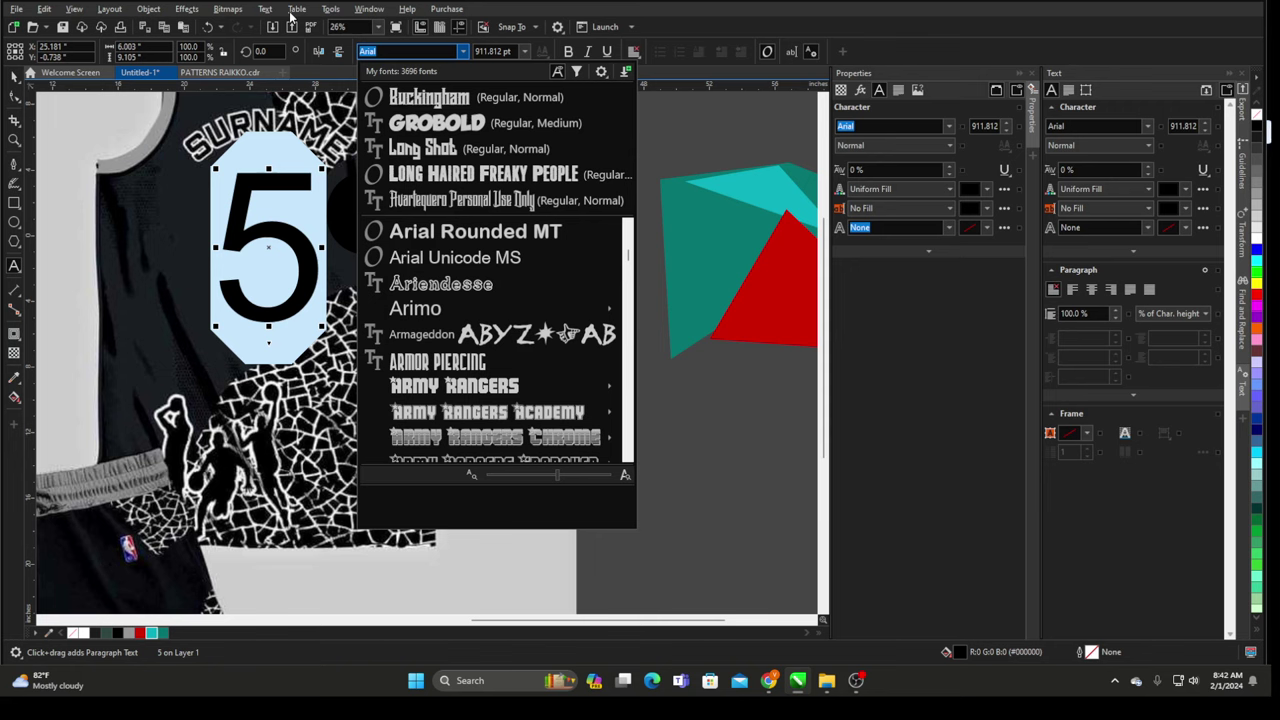
pyautogui.click(461, 52)
pyautogui.click(465, 54)
pyautogui.scroll(-6, 540, 320)
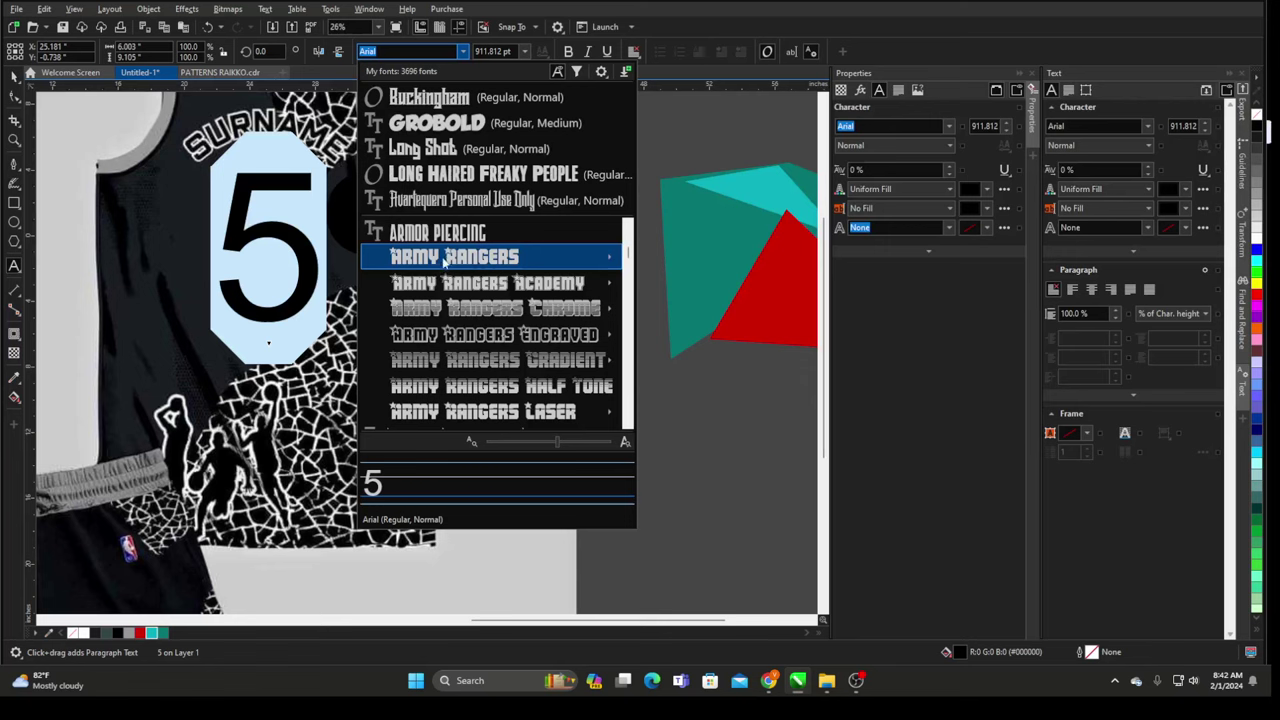
pyautogui.scroll(-6, 490, 325)
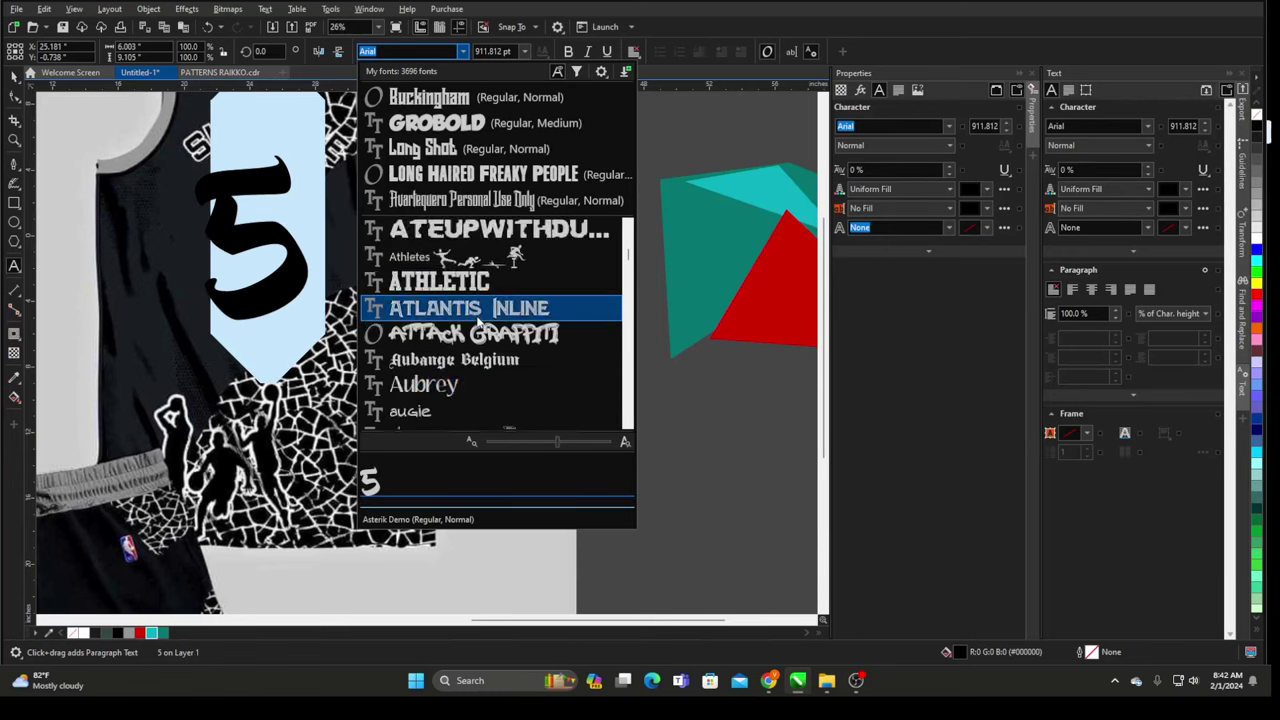
pyautogui.scroll(-6, 490, 335)
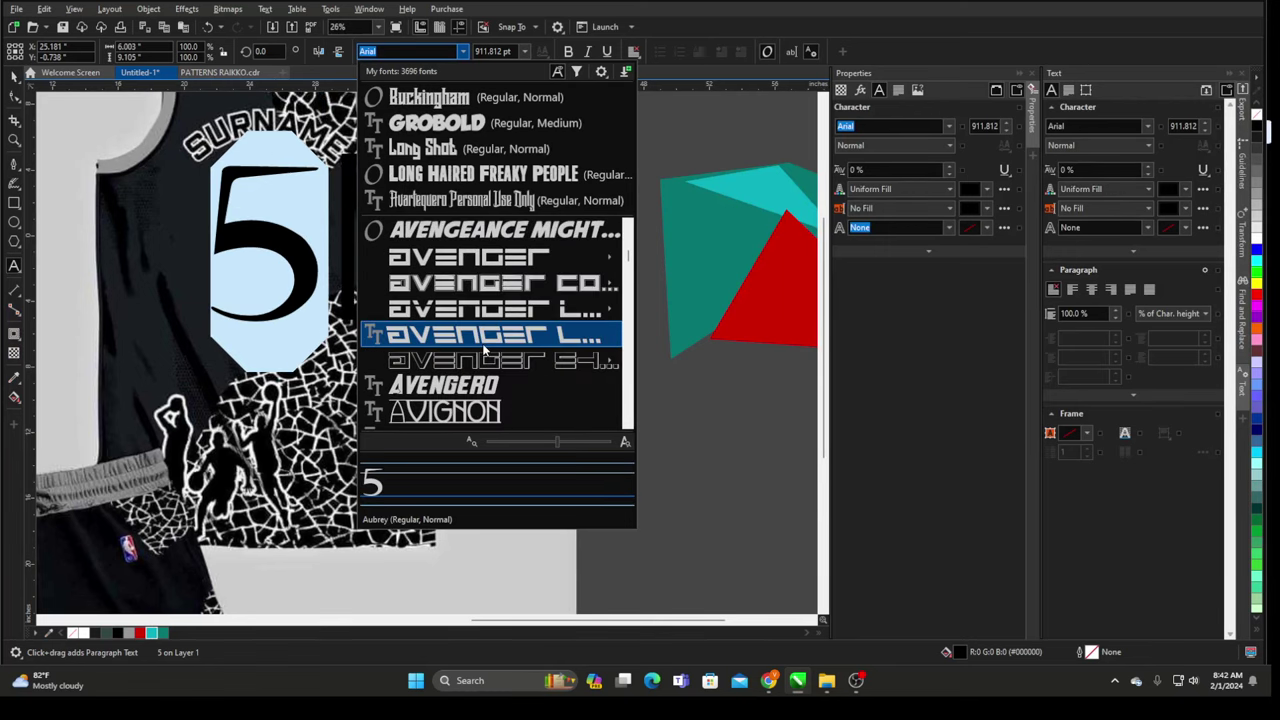
pyautogui.scroll(-3, 488, 350)
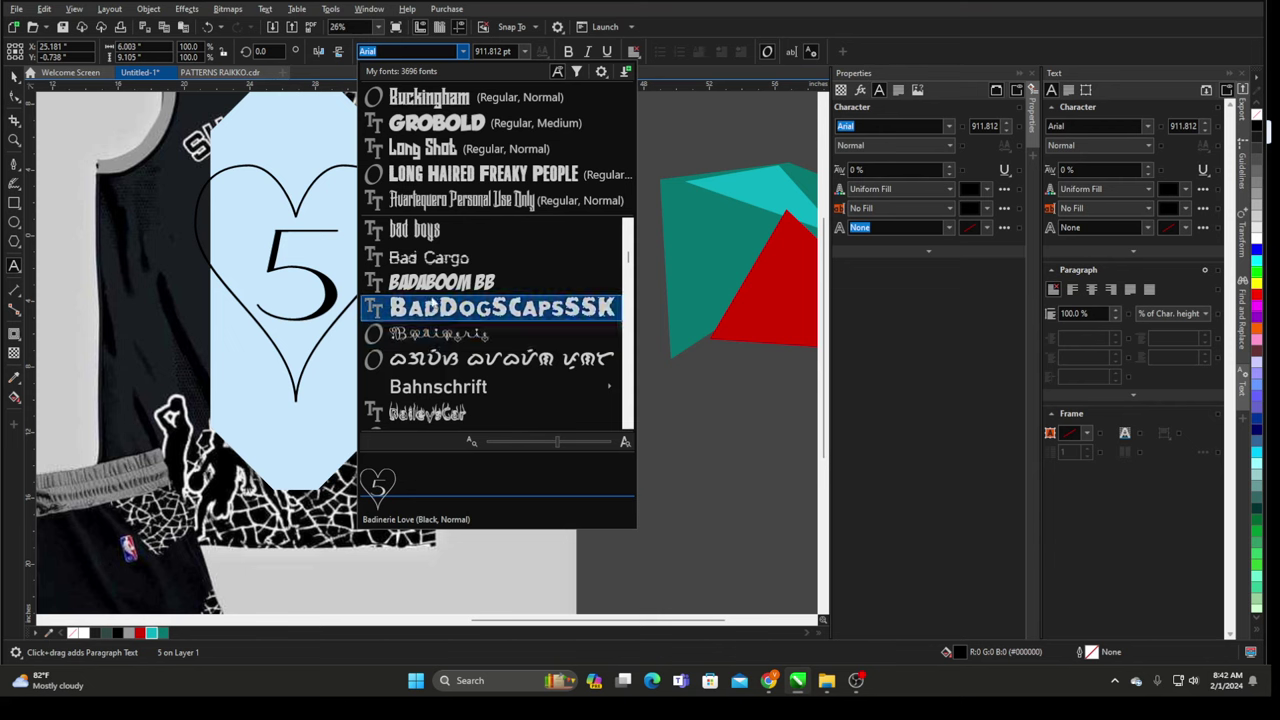
pyautogui.scroll(3, 430, 290)
pyautogui.scroll(-3, 509, 321)
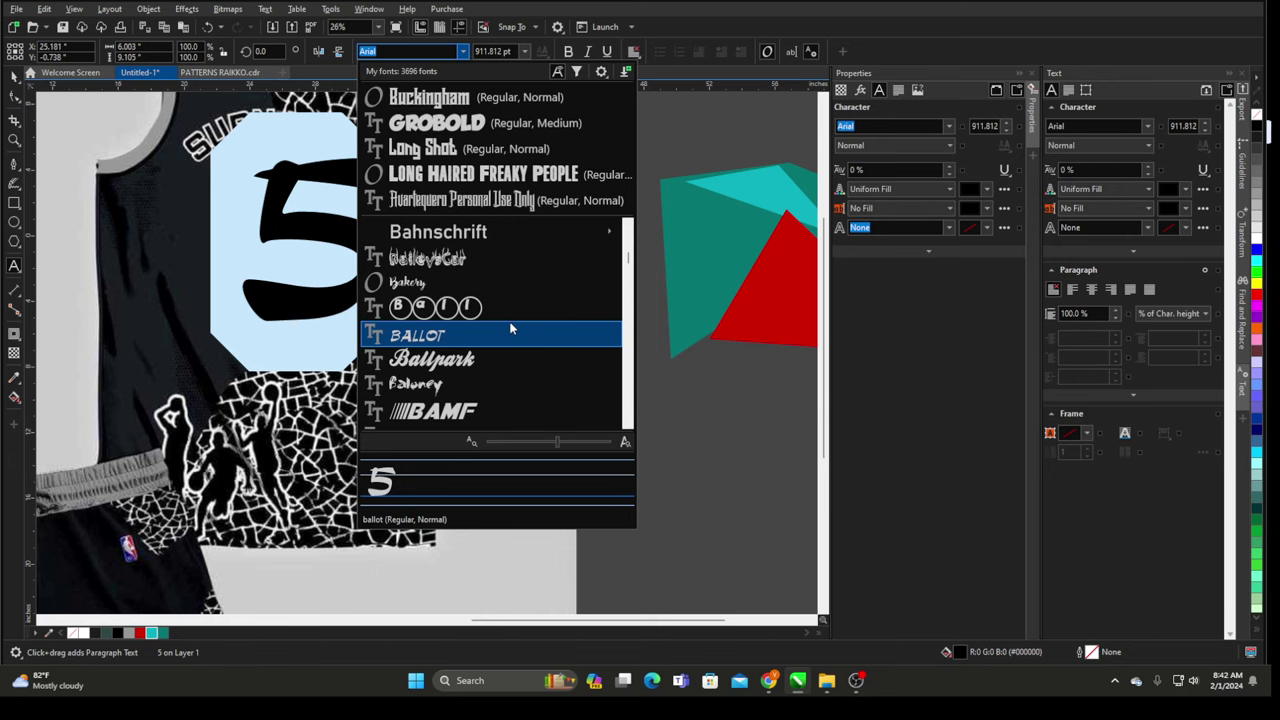
pyautogui.scroll(-6, 540, 310)
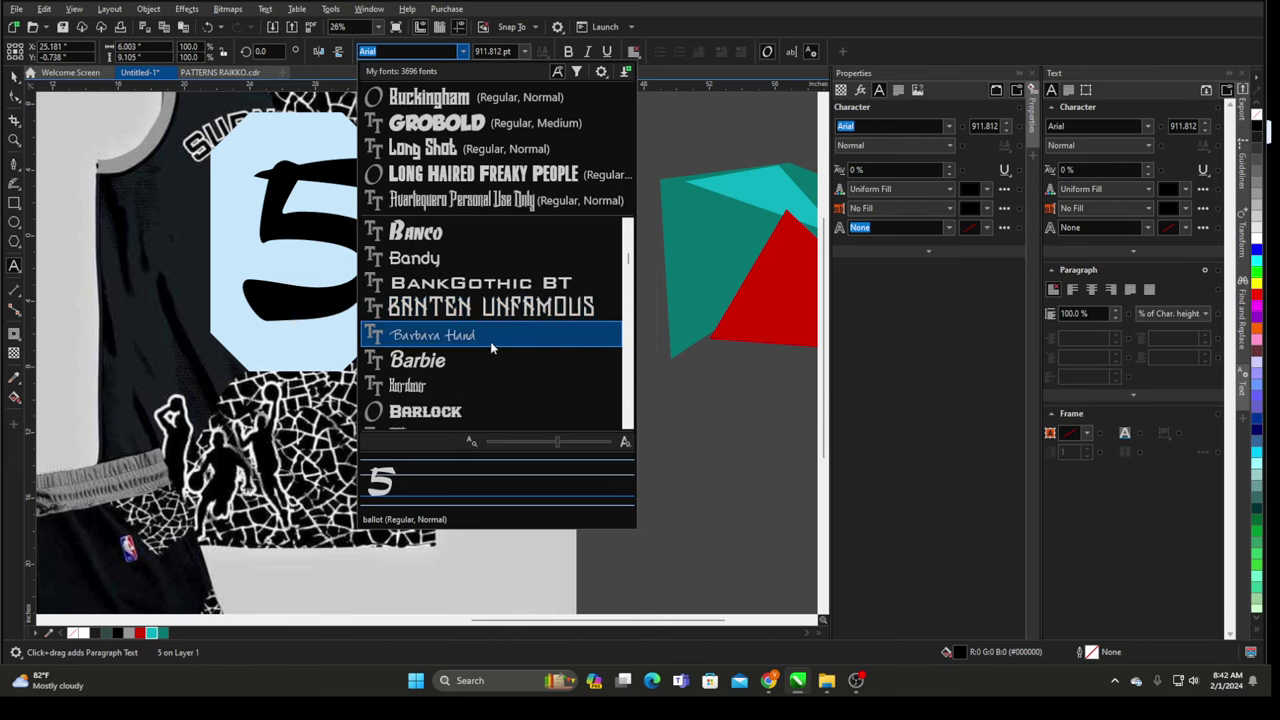
pyautogui.scroll(-6, 460, 307)
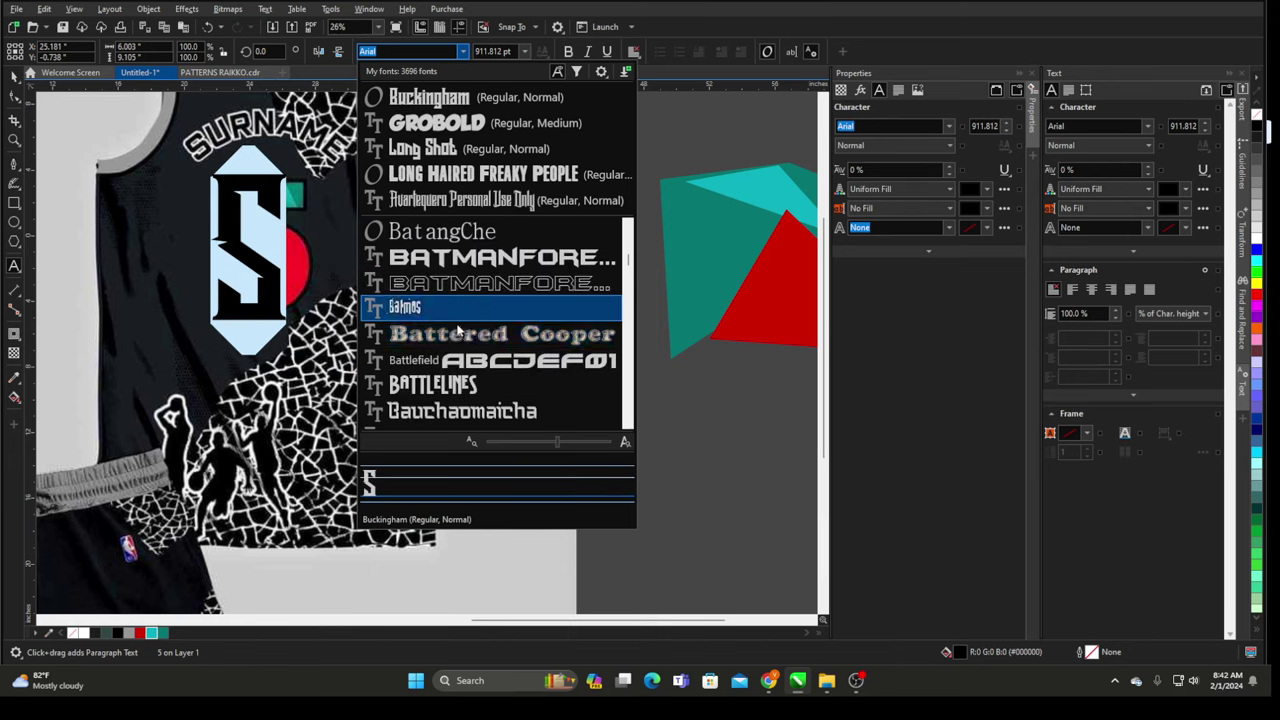
pyautogui.scroll(-5, 470, 360)
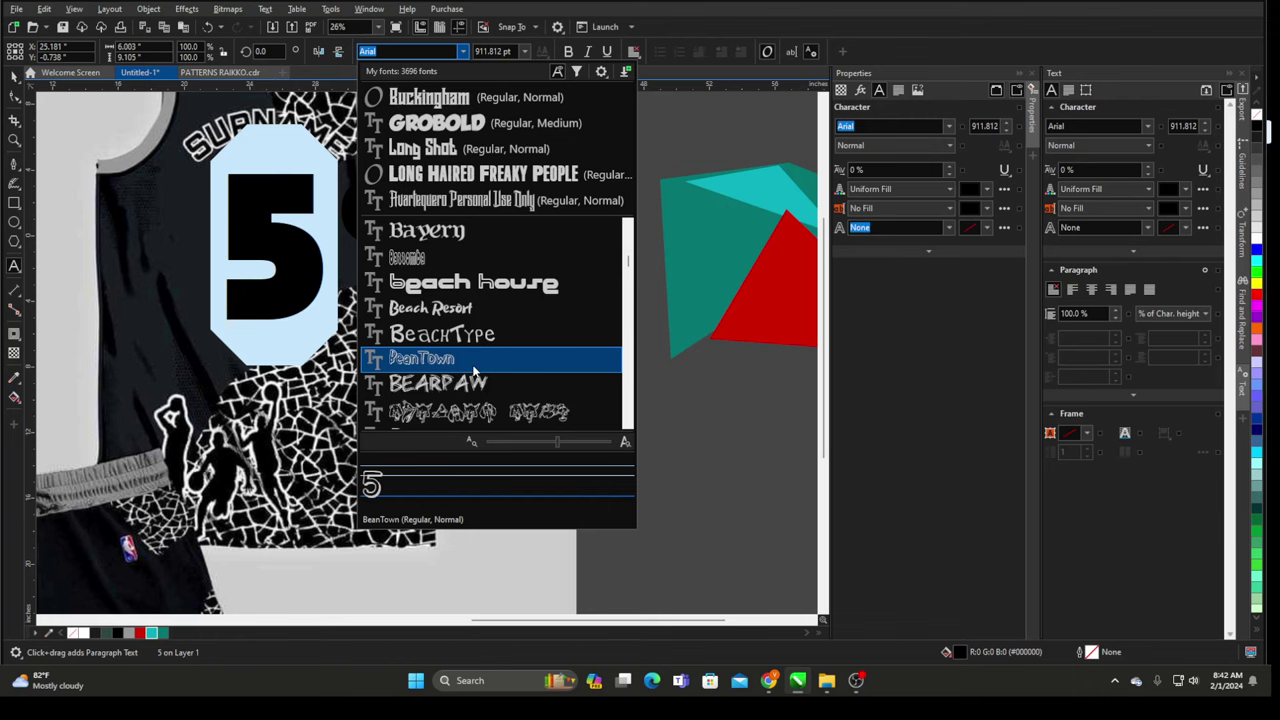
pyautogui.scroll(-2, 447, 302)
pyautogui.scroll(1, 445, 305)
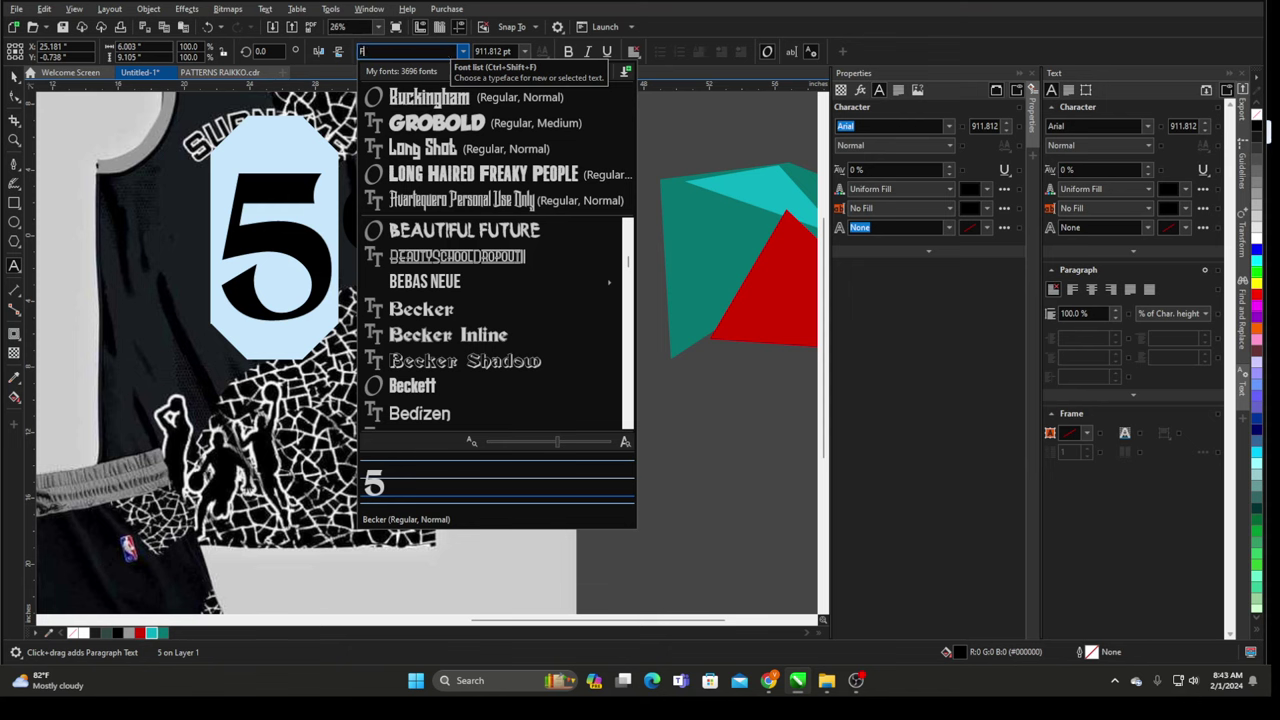
pyautogui.write('uTURA')
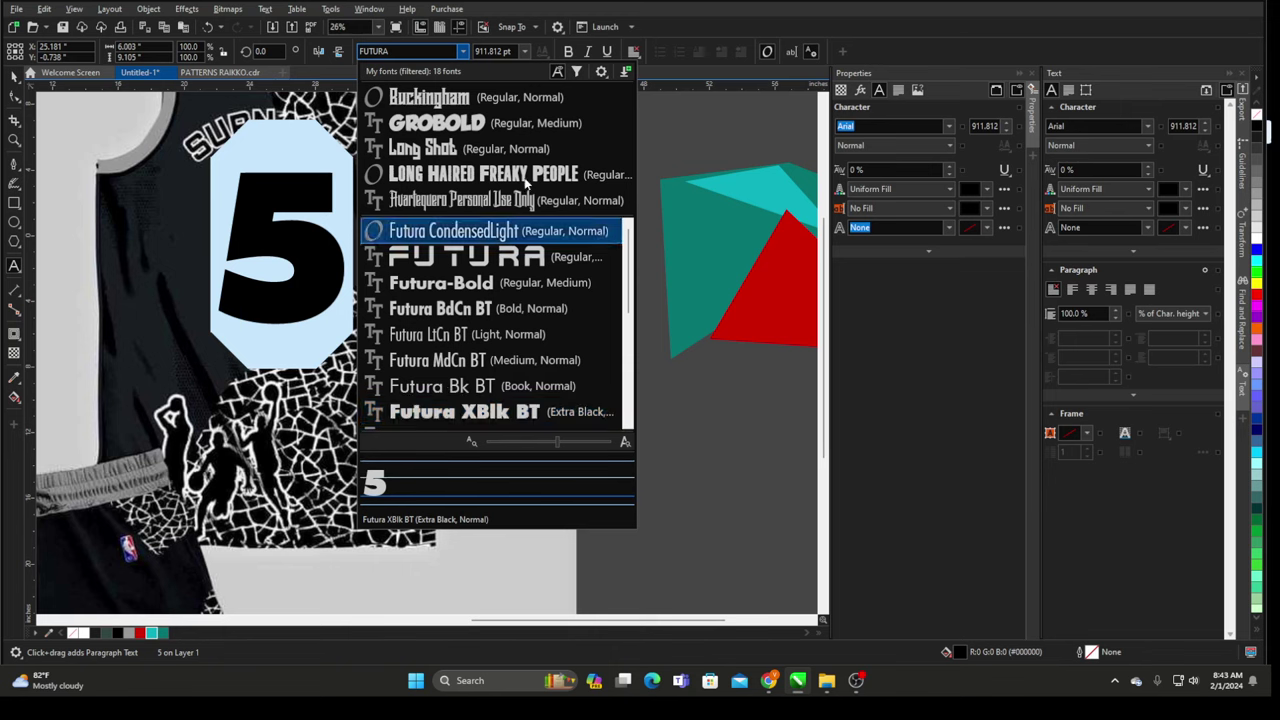
pyautogui.doubleClick(383, 50)
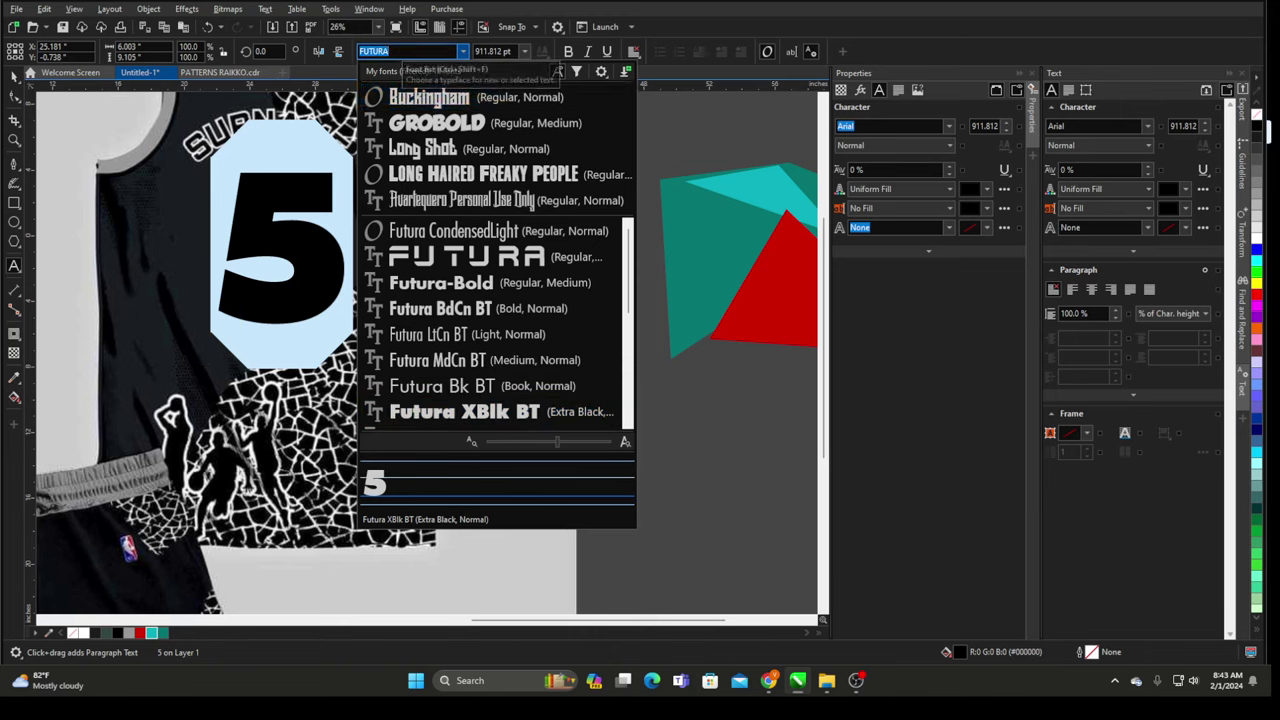
# - Set the font of the new 5 to Arial Black
pyautogui.write('ARIAL')
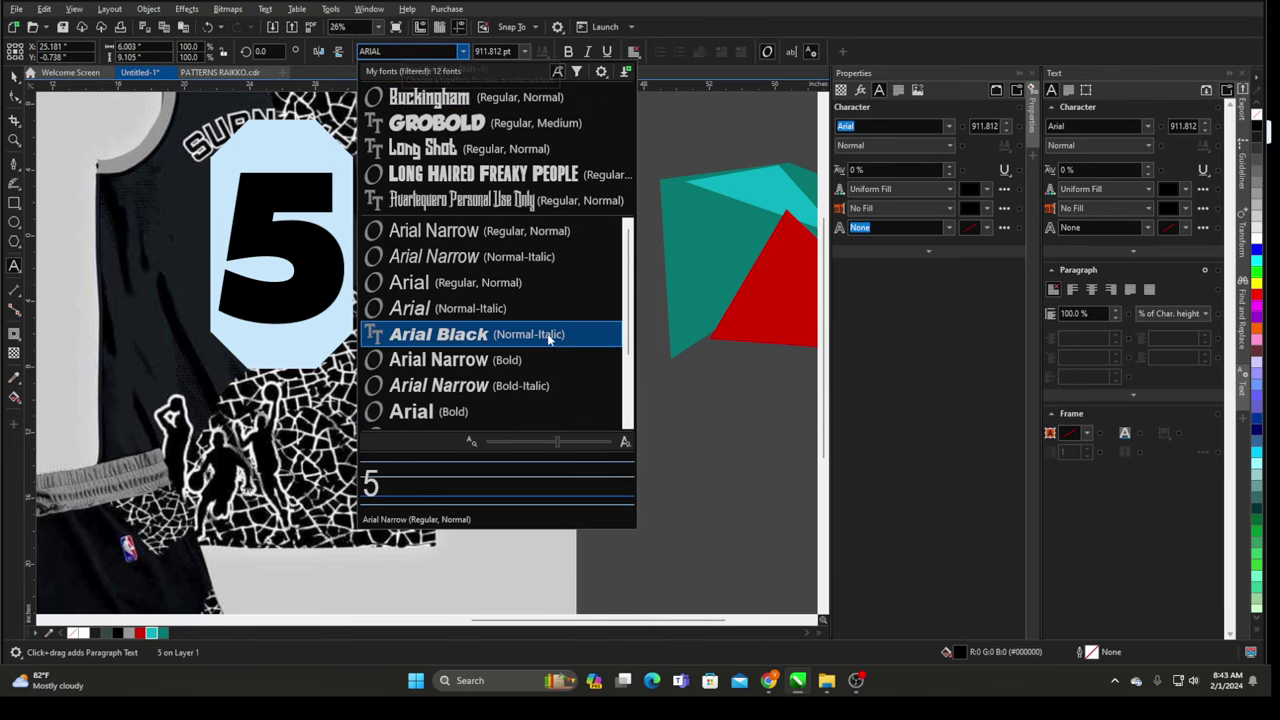
pyautogui.scroll(-2, 477, 386)
pyautogui.click(450, 361)
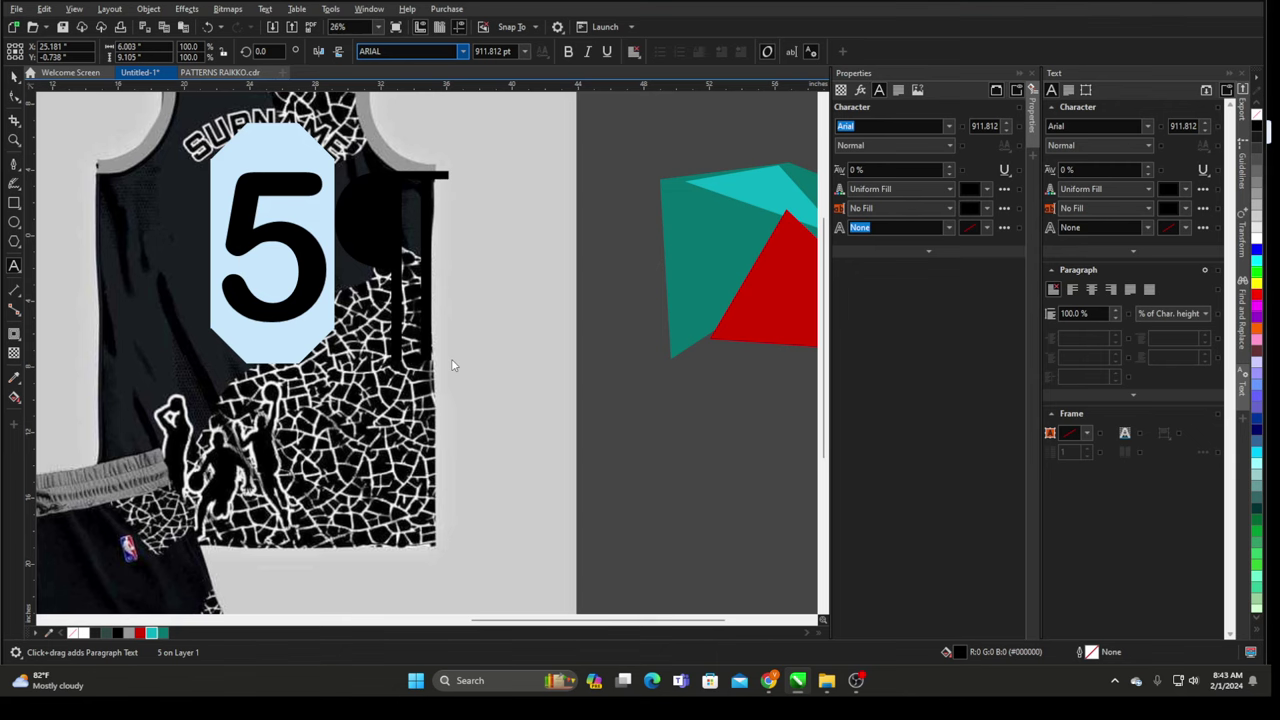
pyautogui.click(13, 77)
# - Scale the black 5 down to about 795 pt and fit it over the reference number on the back jersey
pyautogui.scroll(-2, 580, 250)
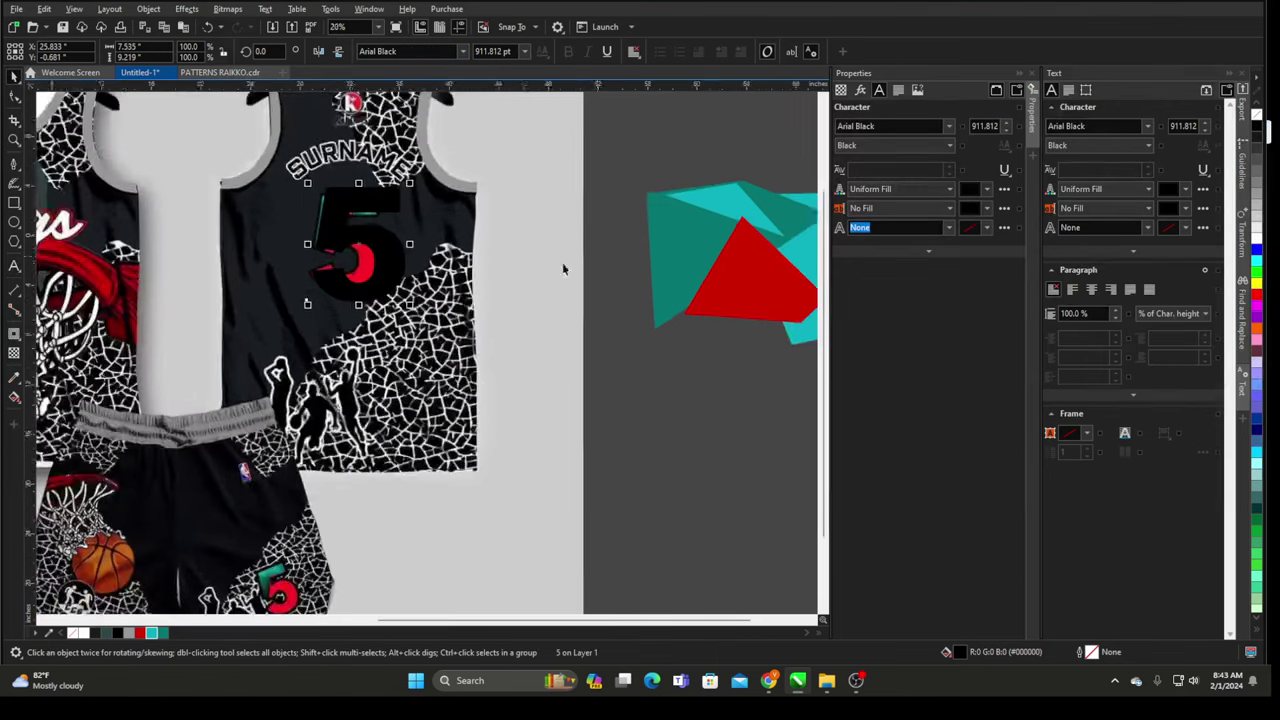
pyautogui.scroll(2, 366, 244)
pyautogui.moveTo(386, 234); pyautogui.dragTo(510, 247)
pyautogui.scroll(3, 395, 208)
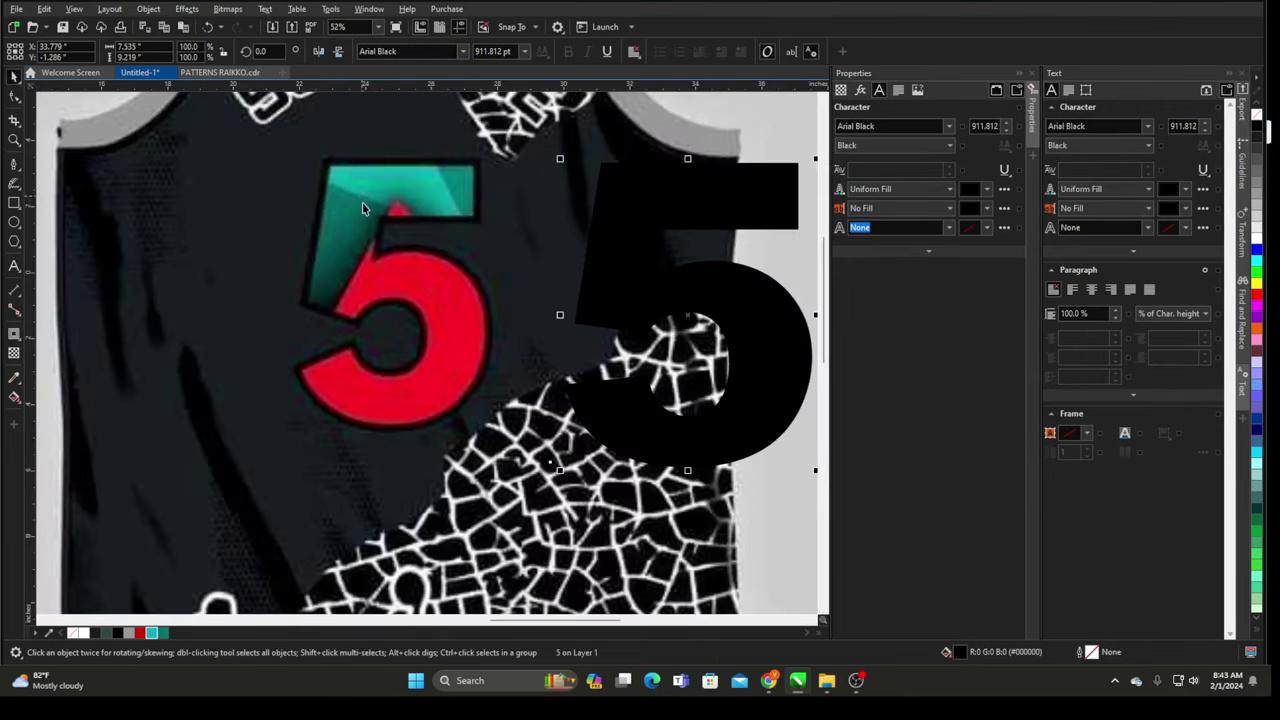
pyautogui.moveTo(721, 299); pyautogui.dragTo(458, 287)
pyautogui.moveTo(556, 453); pyautogui.dragTo(540, 435)
pyautogui.moveTo(442, 168); pyautogui.dragTo(432, 180)
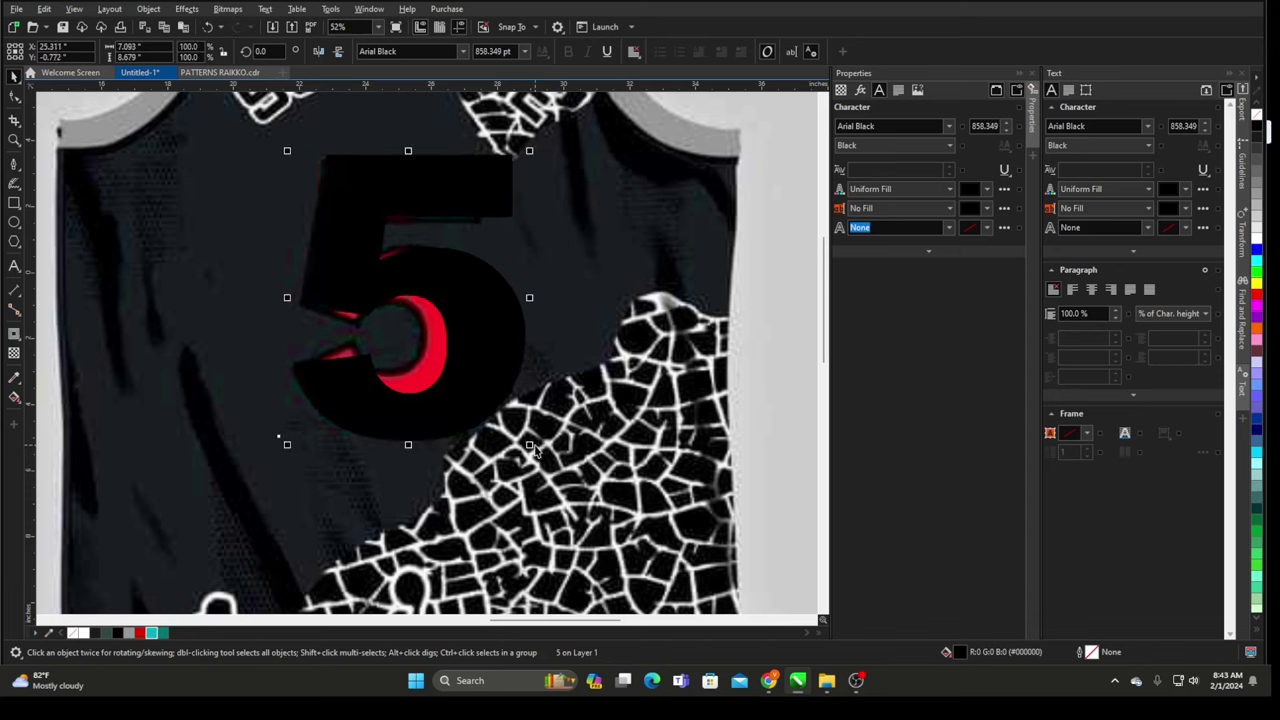
pyautogui.moveTo(532, 446); pyautogui.dragTo(488, 393)
pyautogui.moveTo(428, 284); pyautogui.dragTo(416, 287)
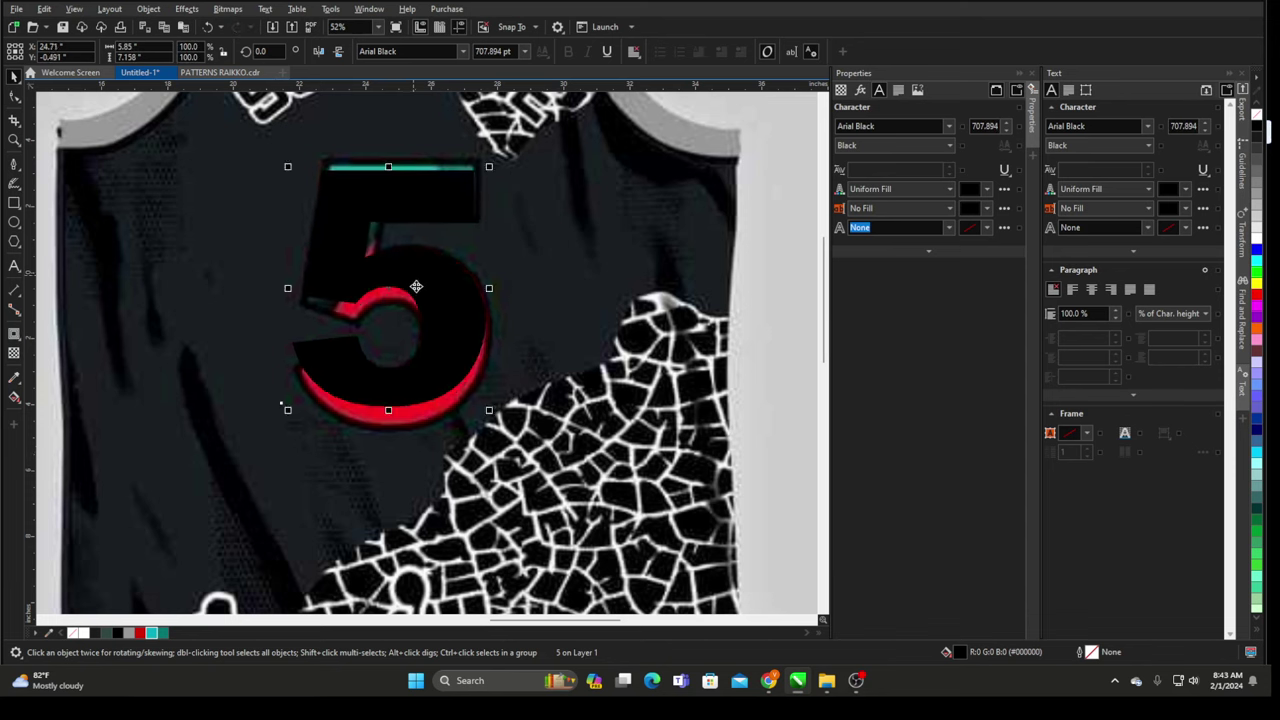
pyautogui.moveTo(489, 409); pyautogui.dragTo(501, 424)
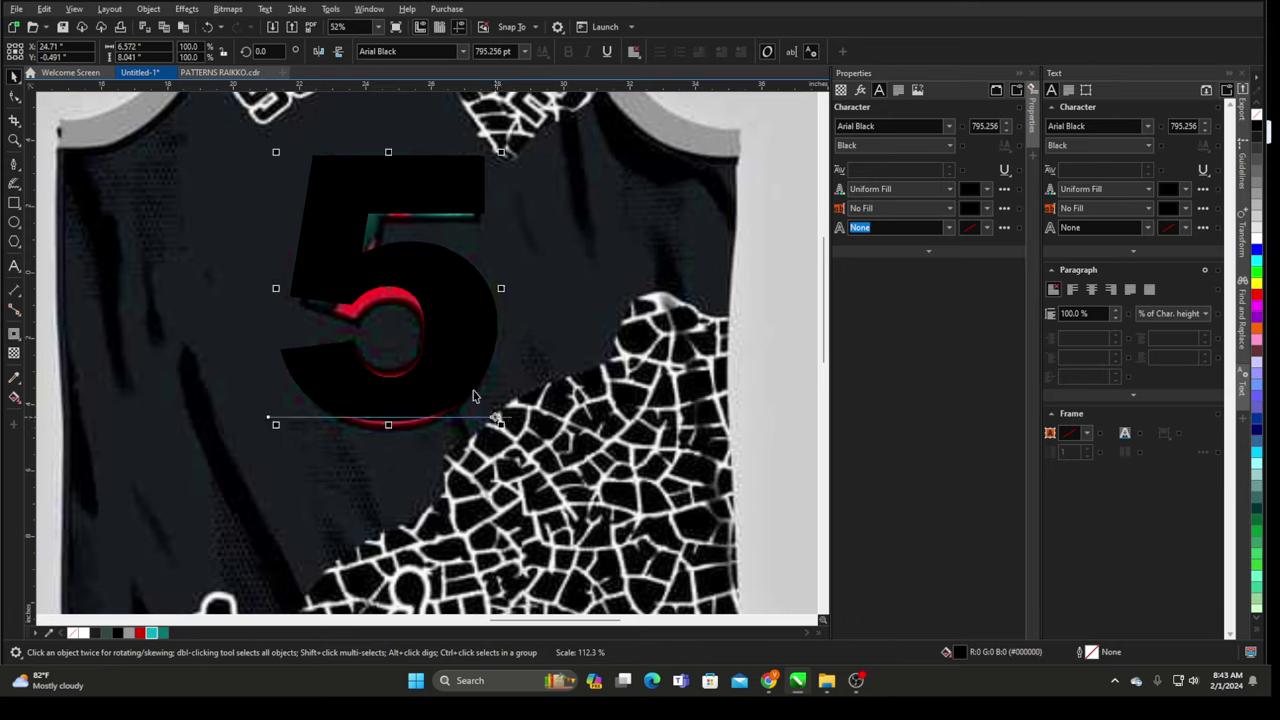
pyautogui.scroll(-1, 401, 298)
pyautogui.moveTo(357, 274); pyautogui.dragTo(362, 280)
# - Select the four faceted red and teal shapes and place them inside the black 5 with PowerClip
pyautogui.scroll(-5, 362, 280)
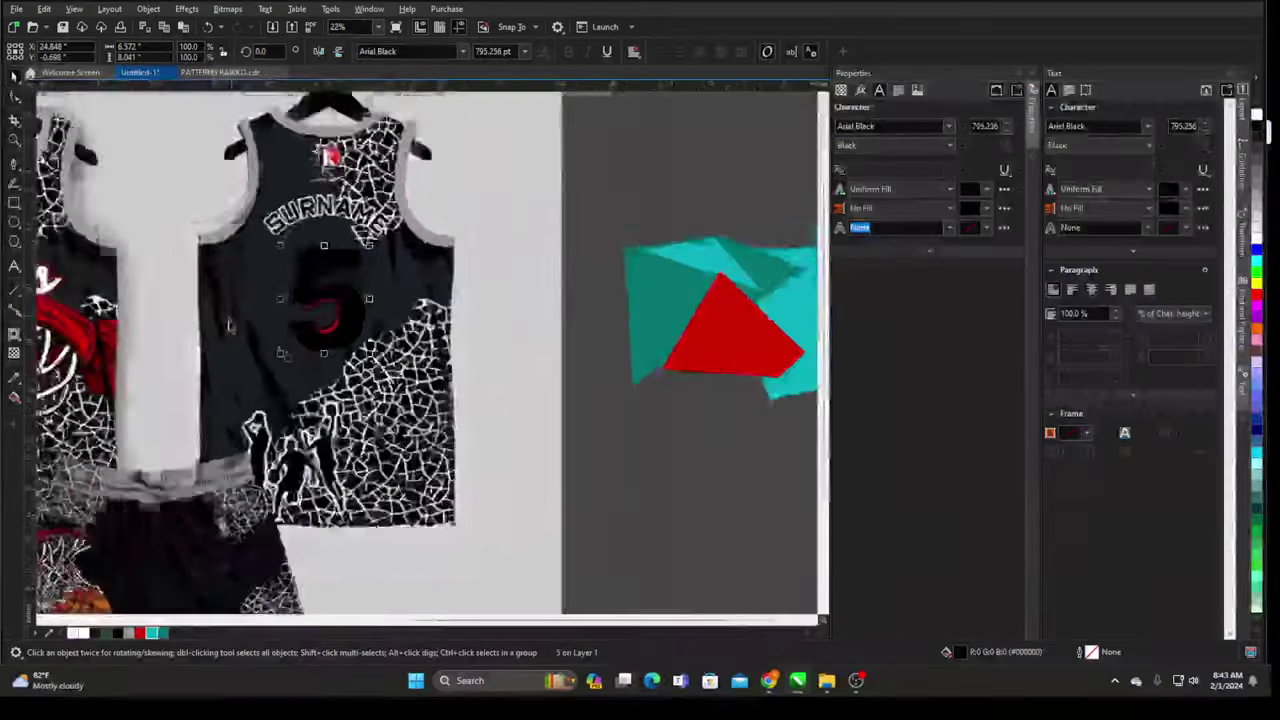
pyautogui.moveTo(581, 399); pyautogui.dragTo(510, 392)
pyautogui.scroll(1, 529, 294)
pyautogui.moveTo(599, 290); pyautogui.dragTo(336, 272)
pyautogui.scroll(3, 336, 272)
pyautogui.rightClick(325, 243)
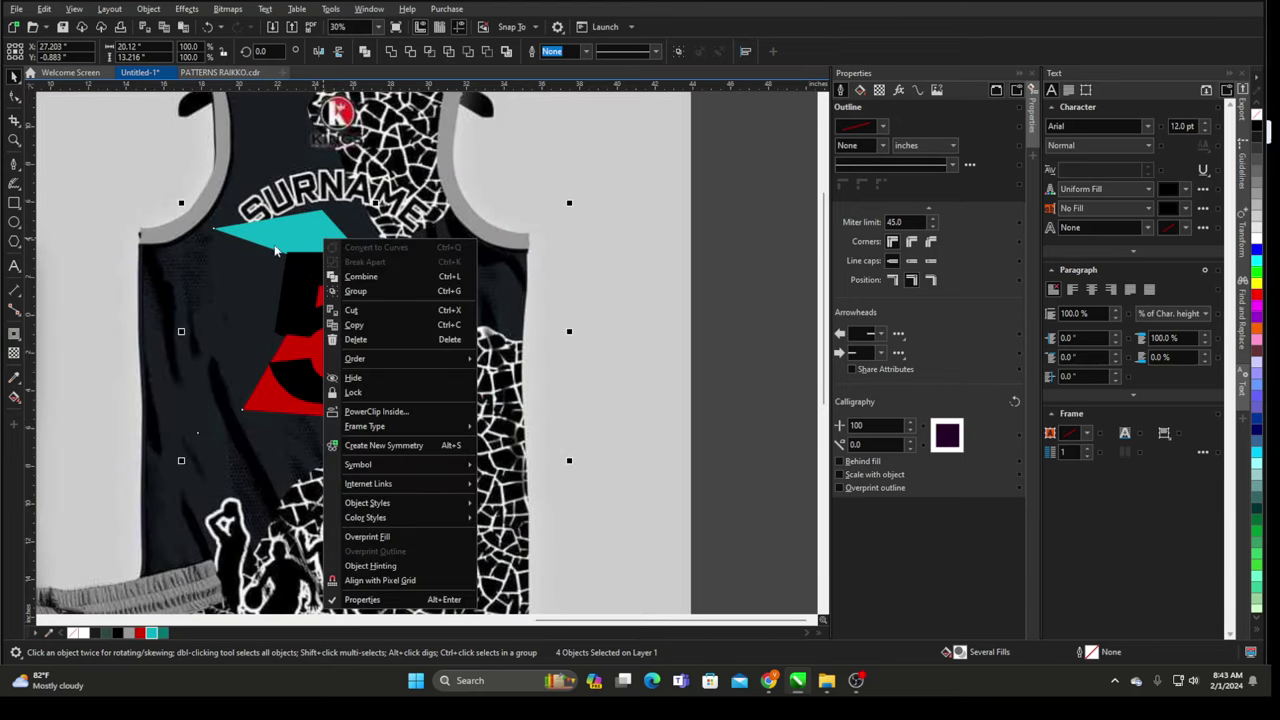
pyautogui.click(275, 250)
pyautogui.moveTo(300, 234); pyautogui.dragTo(695, 301)
pyautogui.rightClick(719, 328)
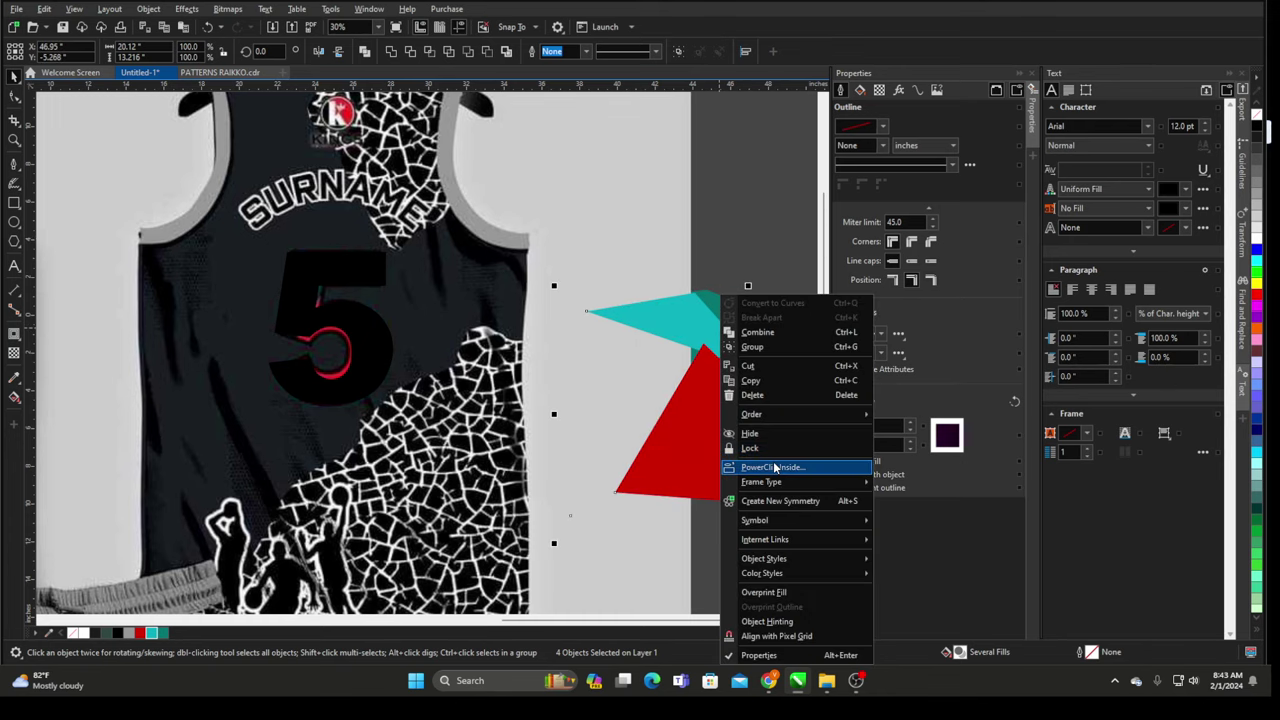
pyautogui.click(773, 463)
pyautogui.click(311, 259)
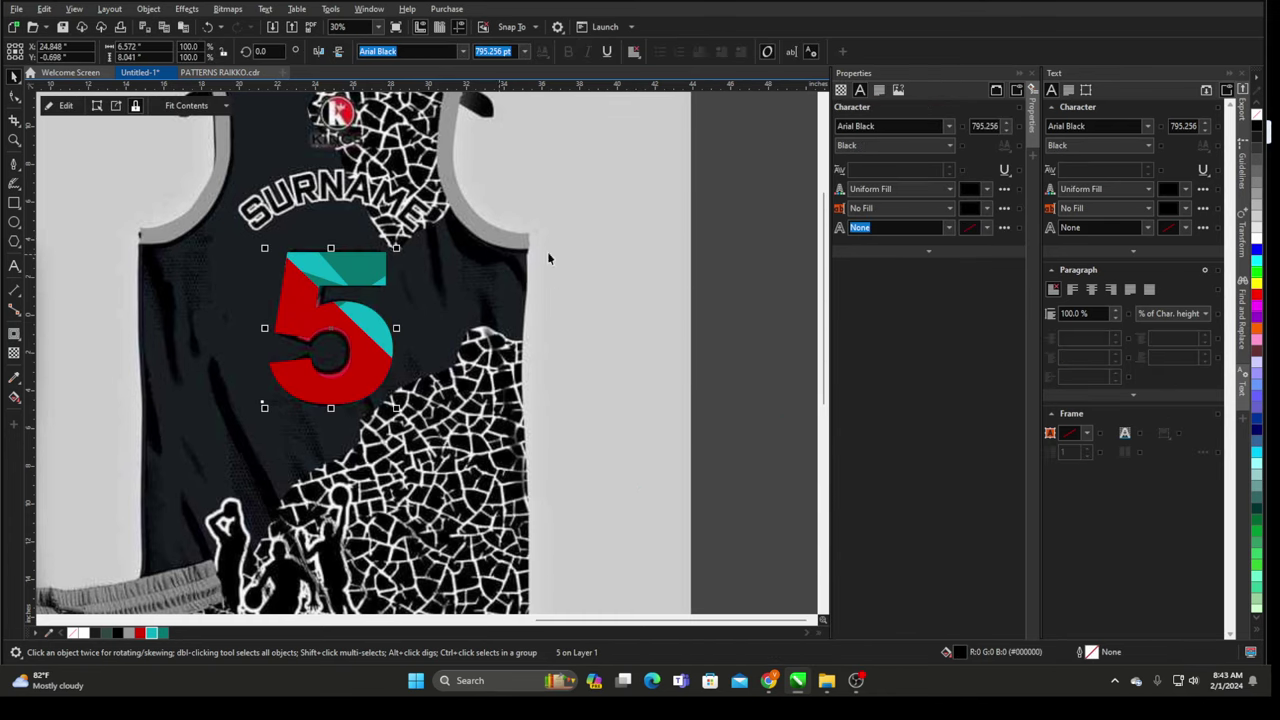
# - Move the filled 5 beside the reference number on the back jersey for comparison
pyautogui.scroll(-1, 654, 266)
pyautogui.moveTo(435, 263); pyautogui.dragTo(504, 265)
pyautogui.scroll(2, 515, 263)
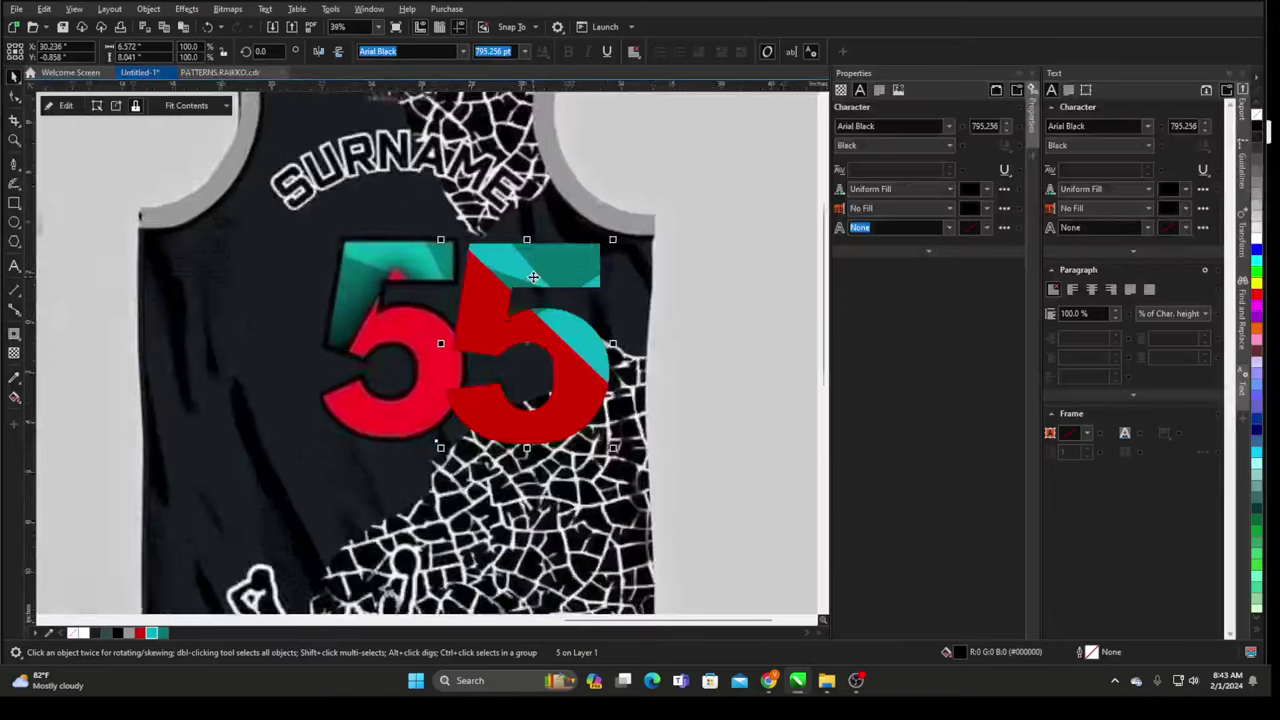
# - Edit the 5's PowerClip contents, shifting all four shapes about 1.9 in right and 0.7 in down to match the reference facets, and finish editing
pyautogui.doubleClick(555, 261)
pyautogui.click(14, 77)
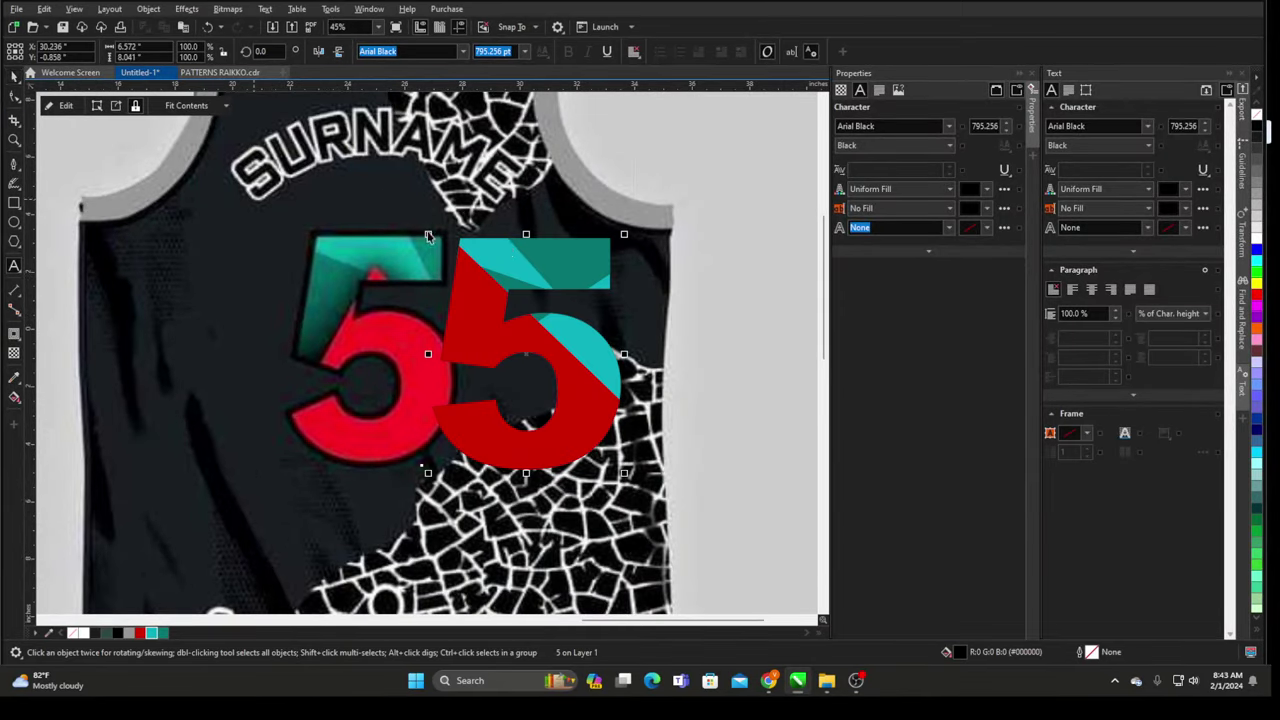
pyautogui.rightClick(509, 253)
pyautogui.click(560, 273)
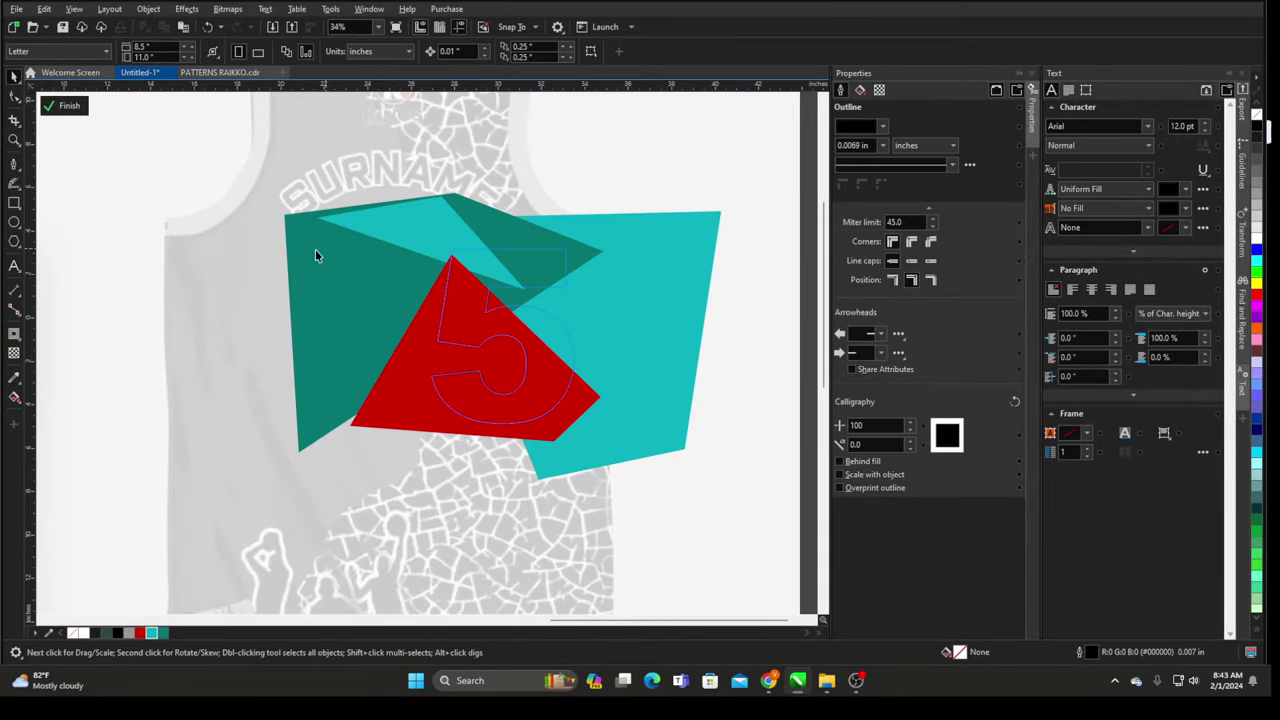
pyautogui.click(483, 255)
pyautogui.scroll(-1, 219, 306)
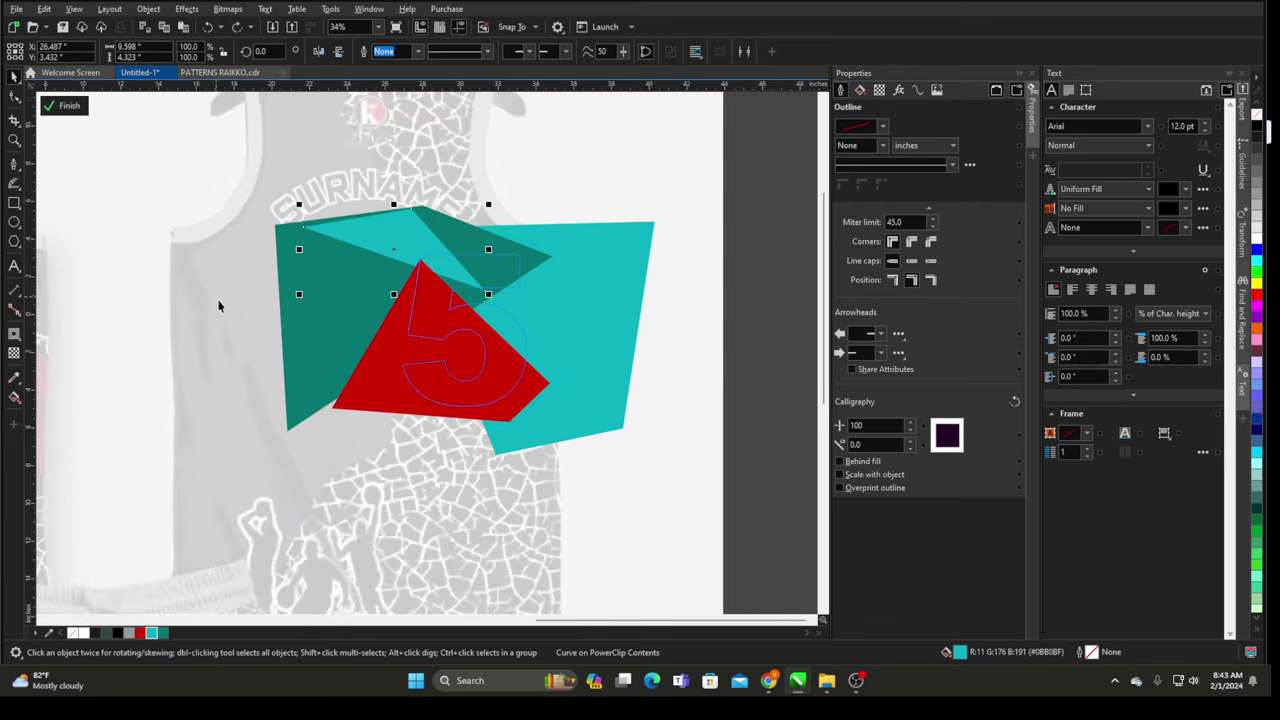
pyautogui.moveTo(777, 143); pyautogui.dragTo(250, 548)
pyautogui.scroll(2, 405, 310)
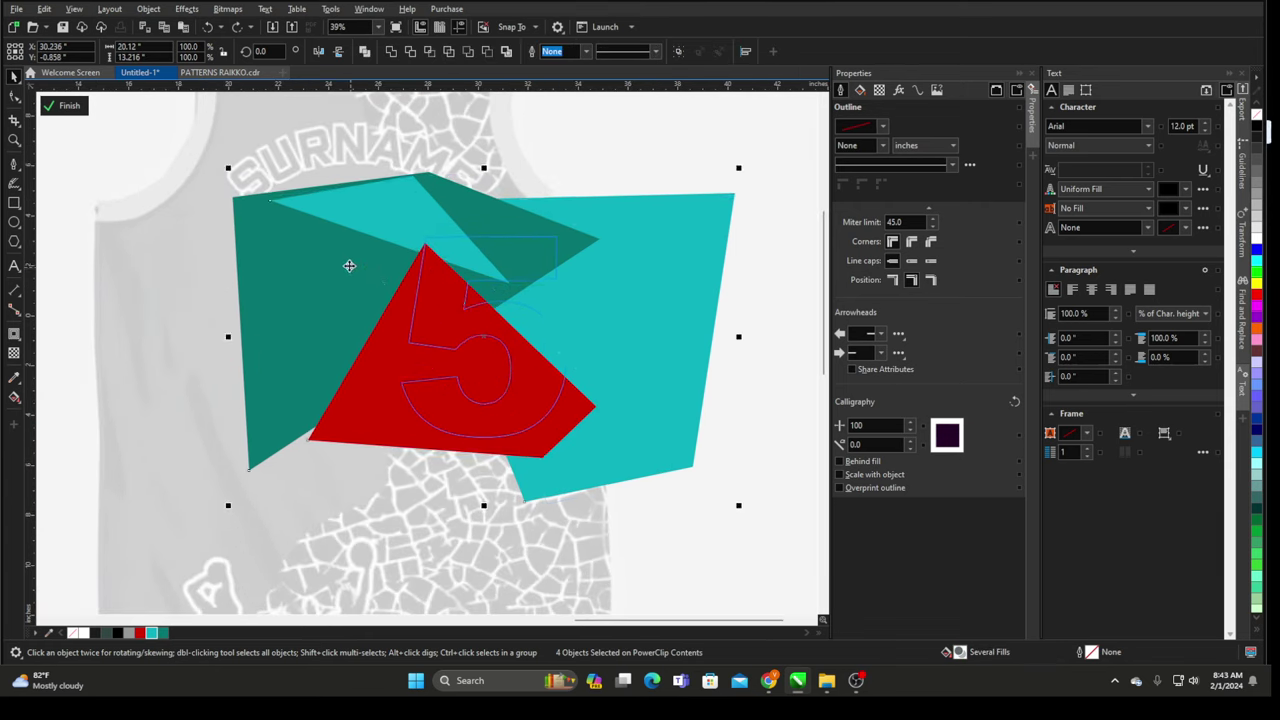
pyautogui.moveTo(362, 276); pyautogui.dragTo(389, 282)
pyautogui.scroll(1, 382, 276)
pyautogui.scroll(-2, 336, 284)
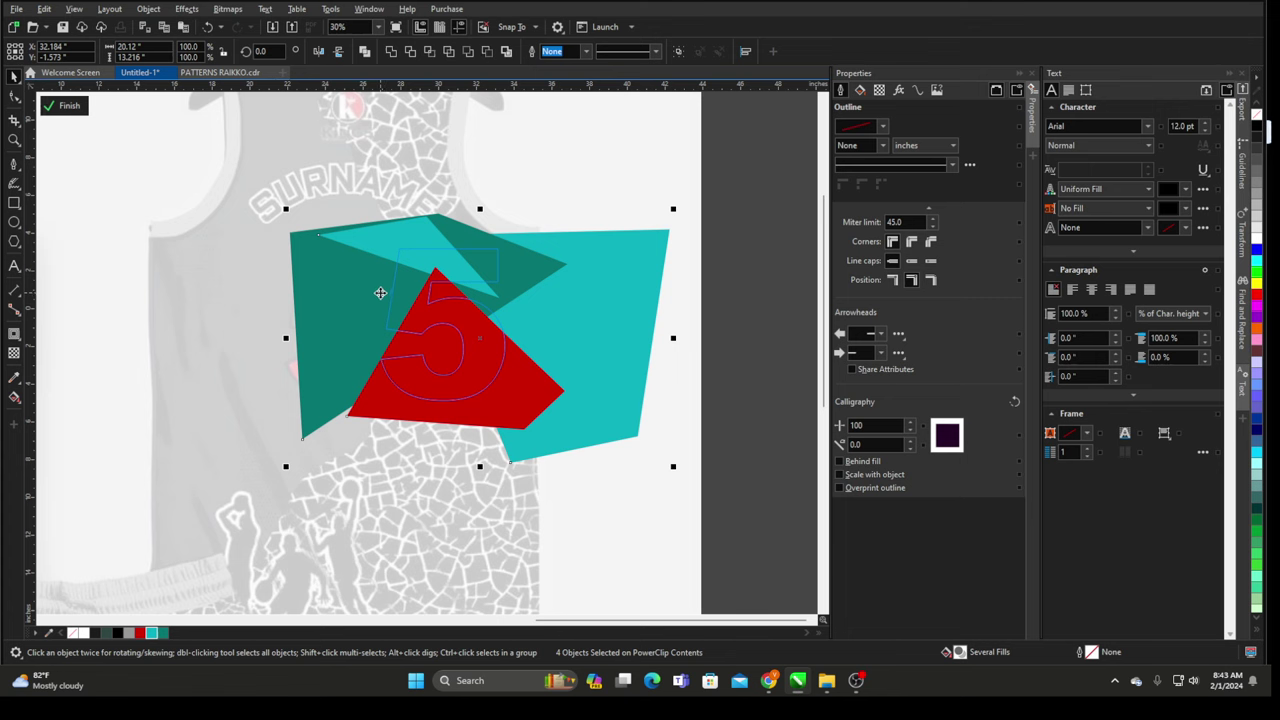
pyautogui.rightClick(754, 177)
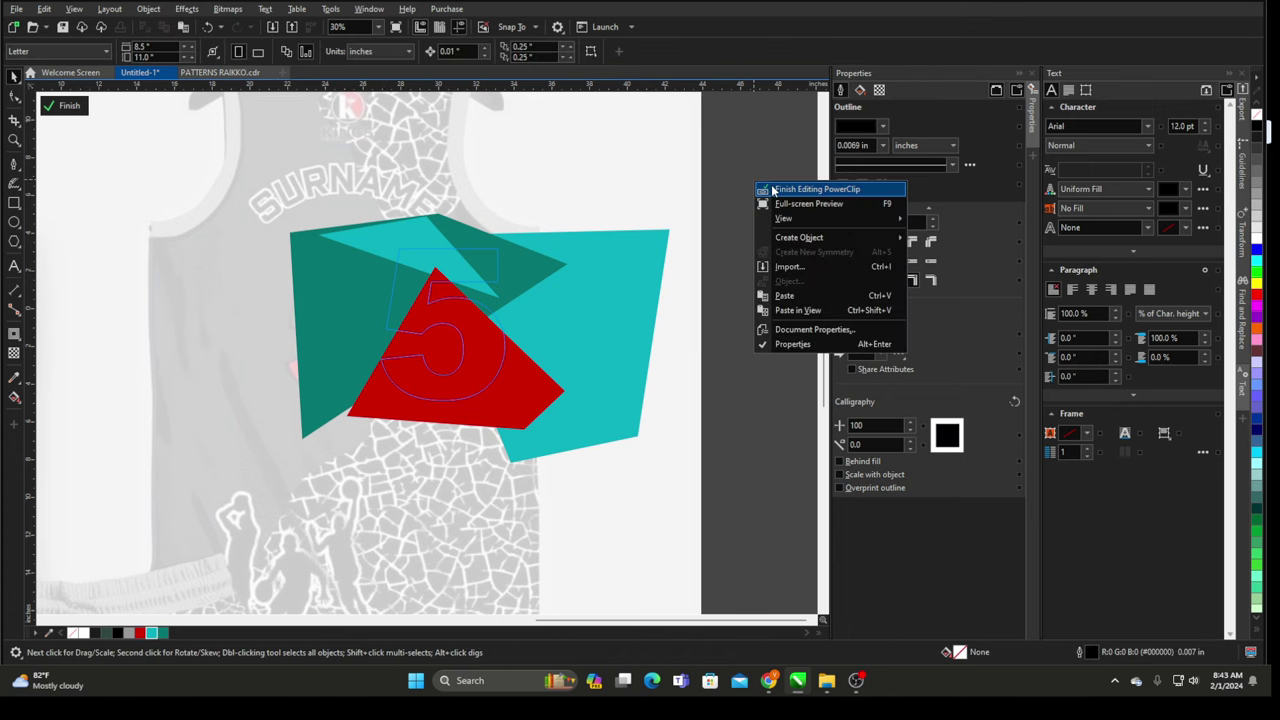
pyautogui.click(772, 190)
pyautogui.rightClick(404, 275)
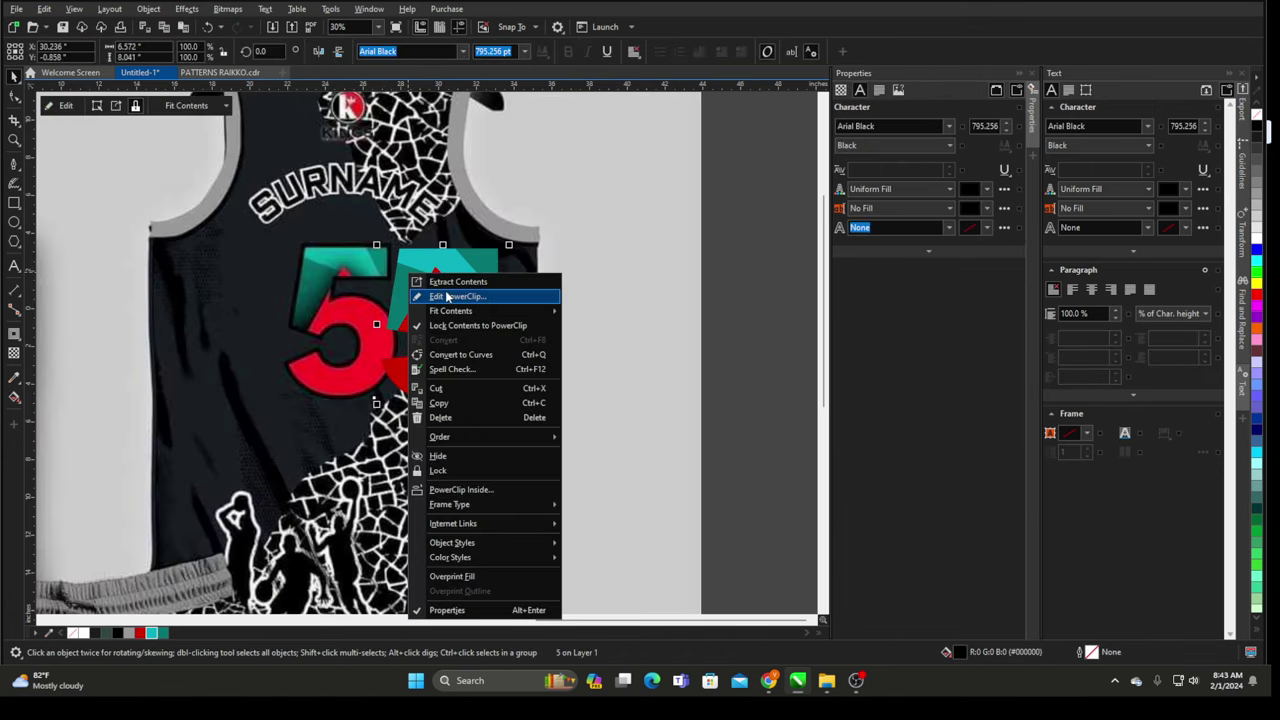
pyautogui.click(440, 293)
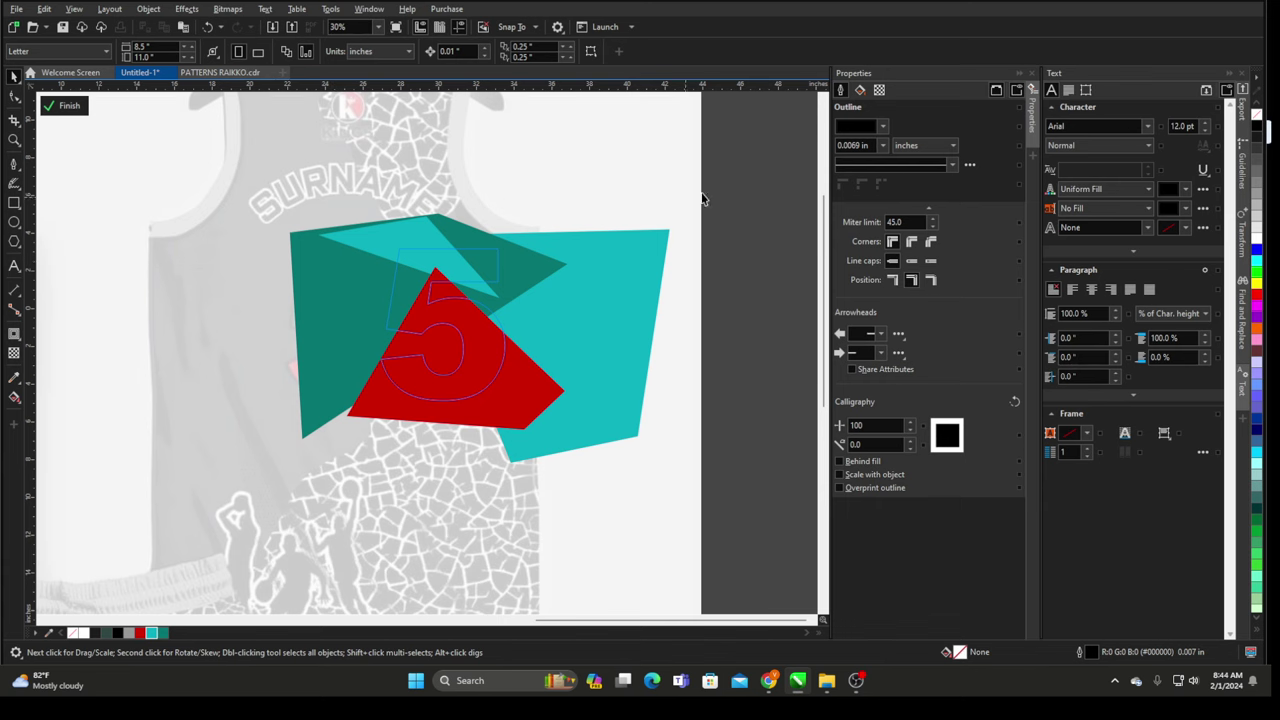
pyautogui.rightClick(738, 188)
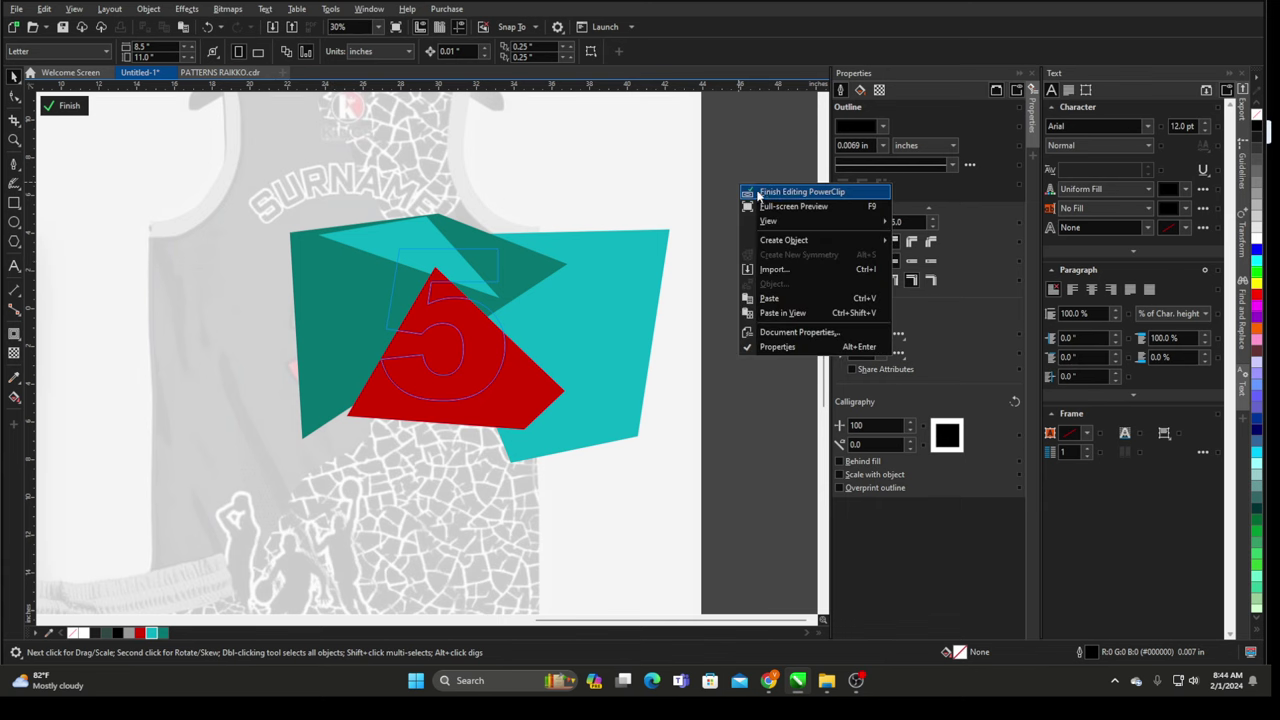
pyautogui.click(765, 192)
# - Move the filled 5 slightly closer to the reference number and add a one-step 0.25 in outward contour around it
pyautogui.click(417, 267)
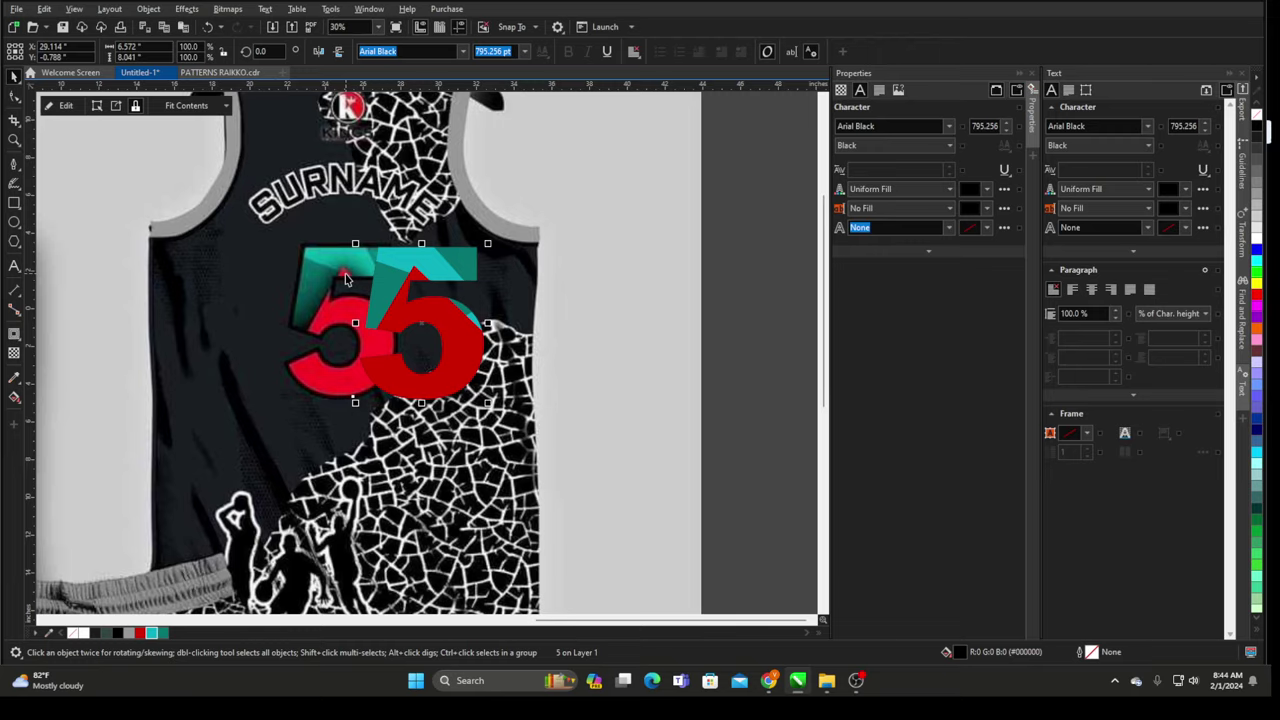
pyautogui.scroll(5, 417, 267)
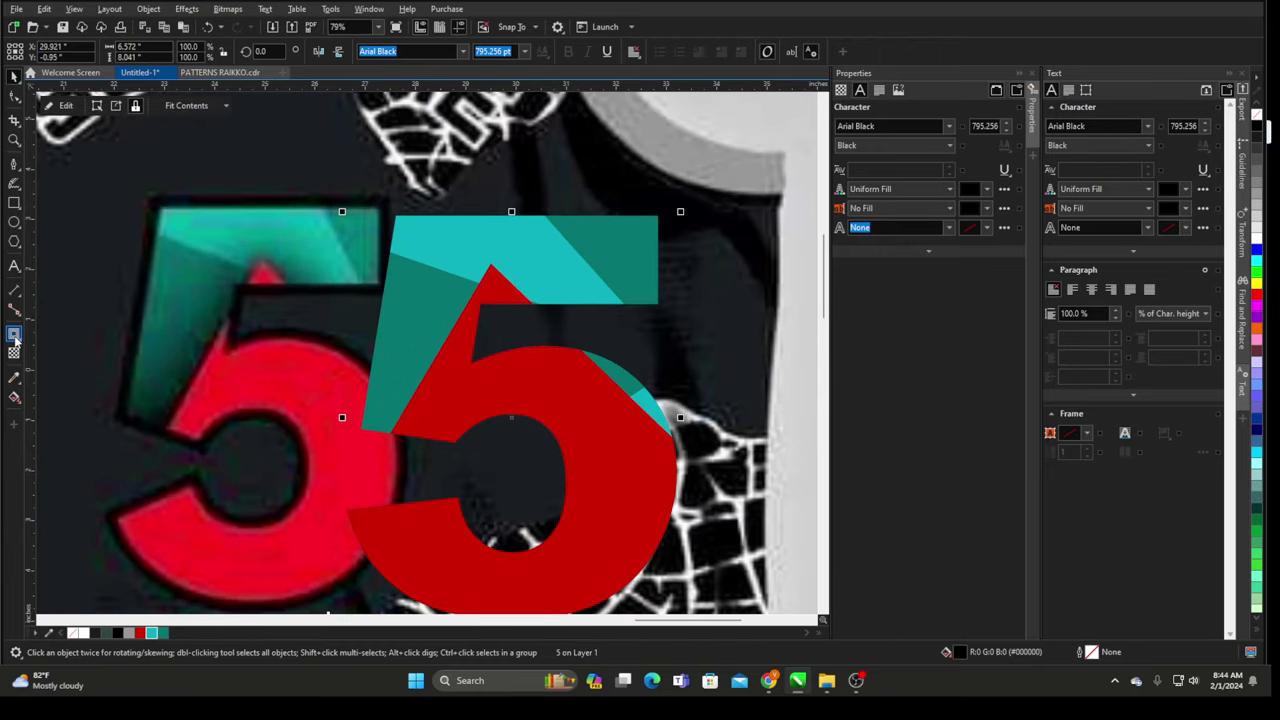
pyautogui.click(14, 336)
pyautogui.moveTo(476, 236); pyautogui.dragTo(503, 209)
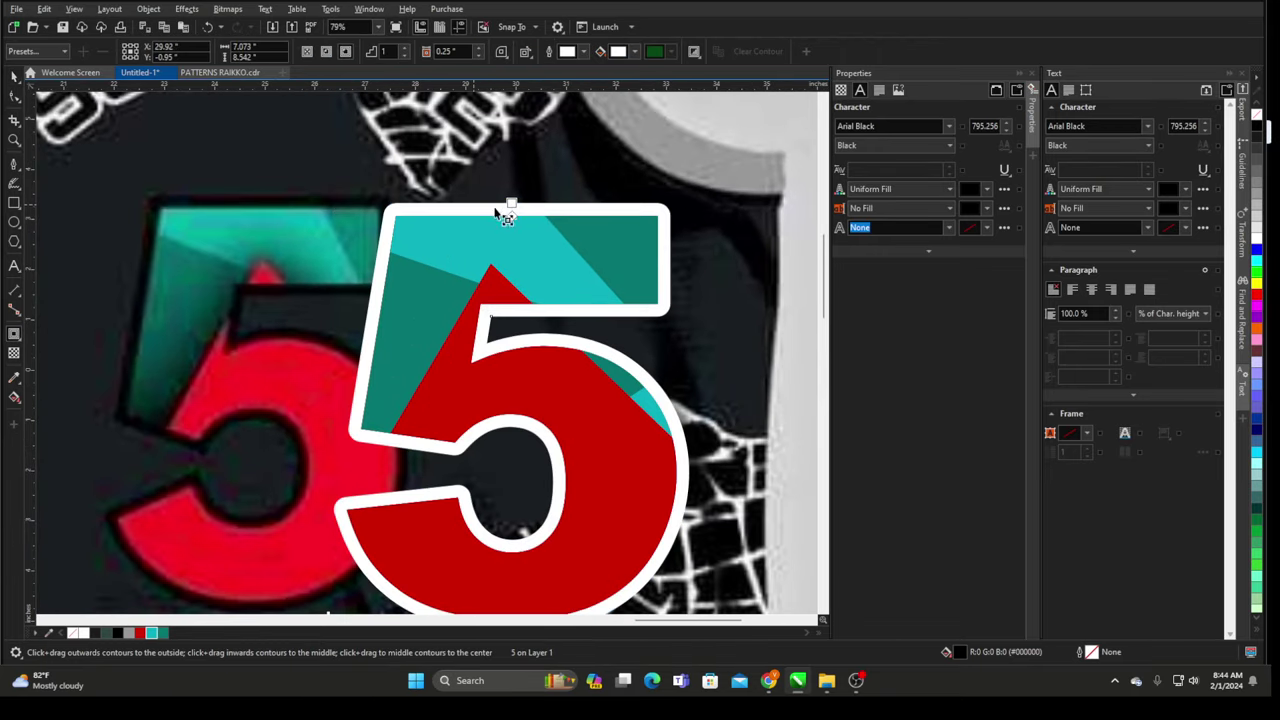
pyautogui.scroll(-2, 572, 162)
# - Change the fill colour of the 5's contour to black, using the RGB colour model
pyautogui.click(617, 52)
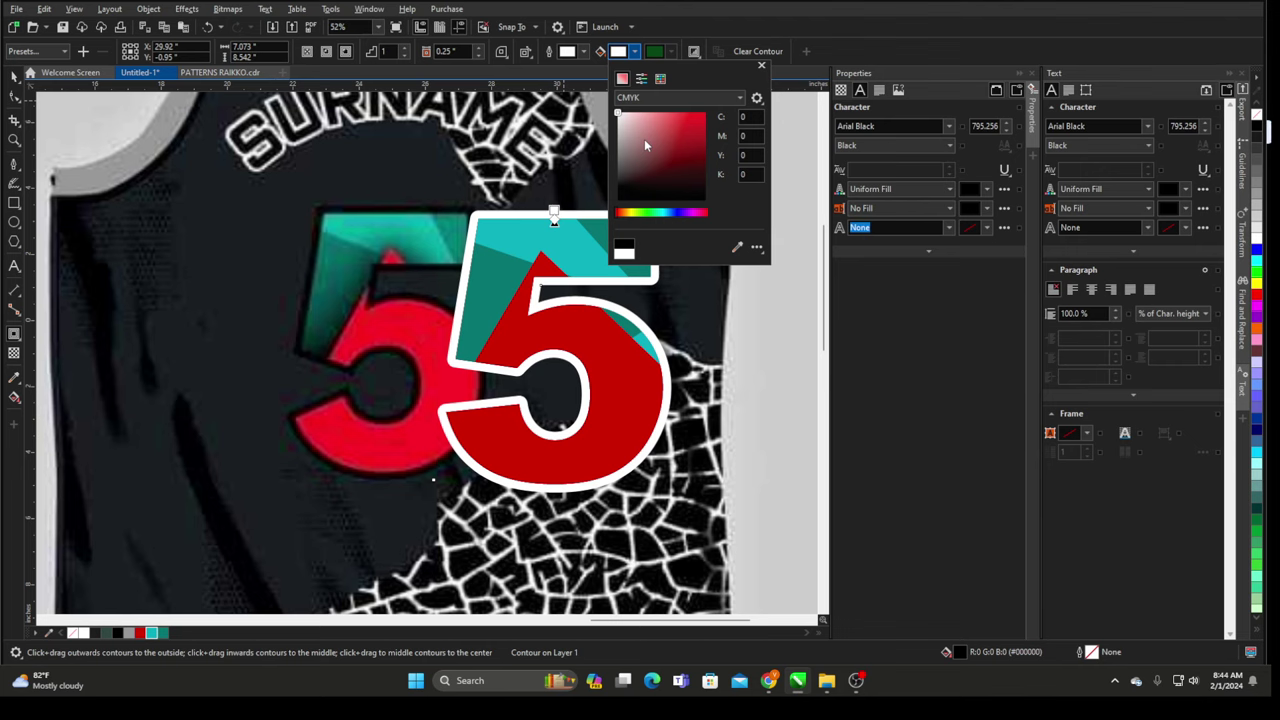
pyautogui.click(644, 139)
pyautogui.click(650, 97)
pyautogui.click(646, 140)
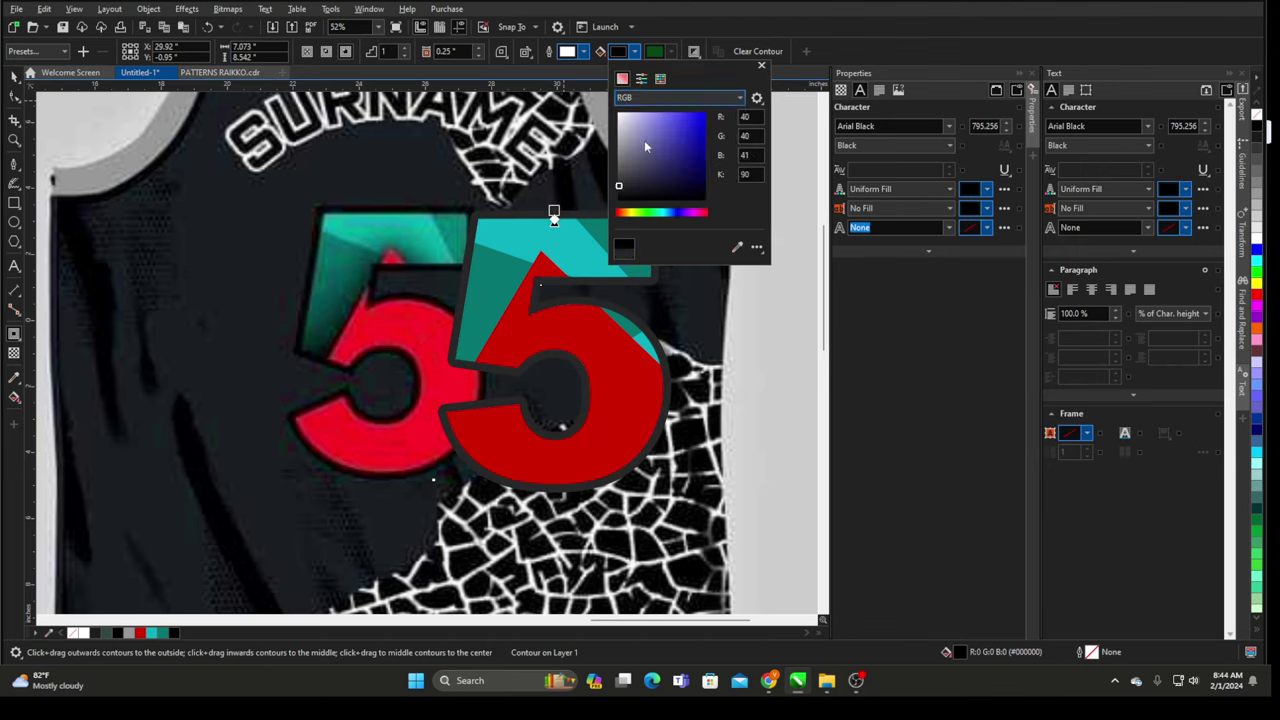
pyautogui.click(761, 66)
pyautogui.scroll(-1, 571, 206)
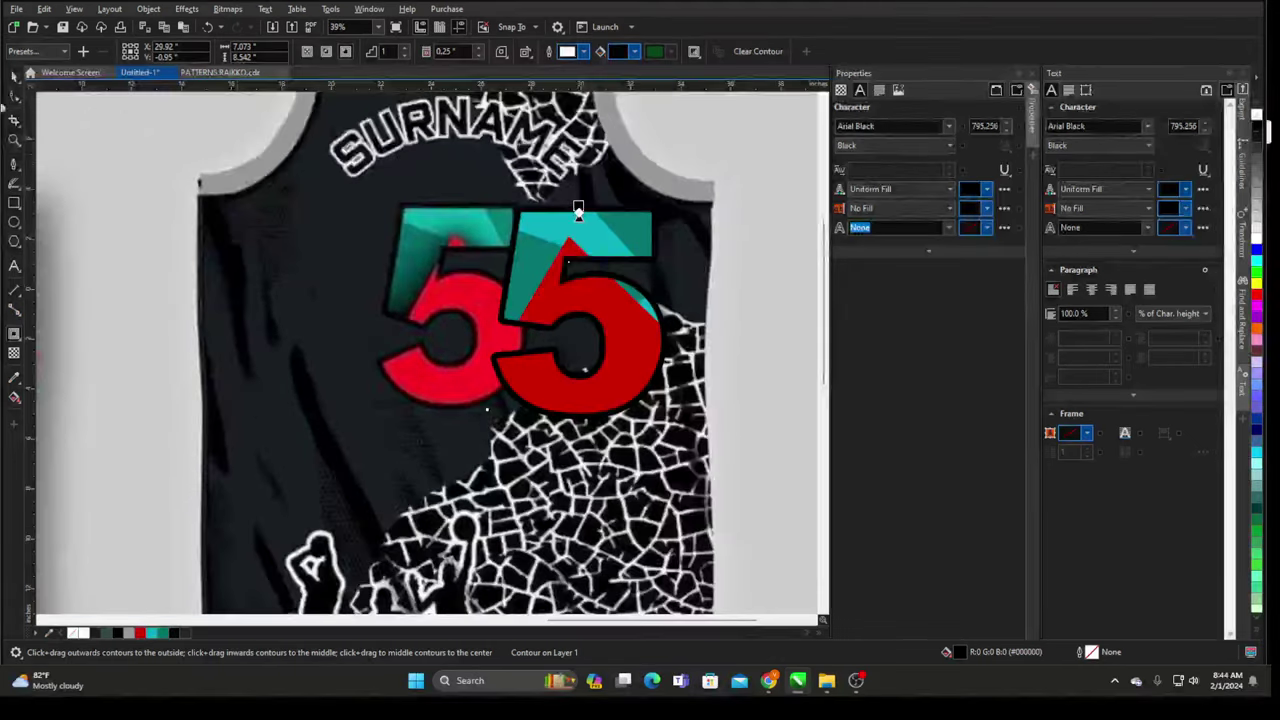
# - Move the contoured 5 from the reference mock-up onto the upper back of the flat back jersey pattern
pyautogui.press('space')
pyautogui.scroll(-1, 566, 203)
pyautogui.scroll(-3, 605, 271)
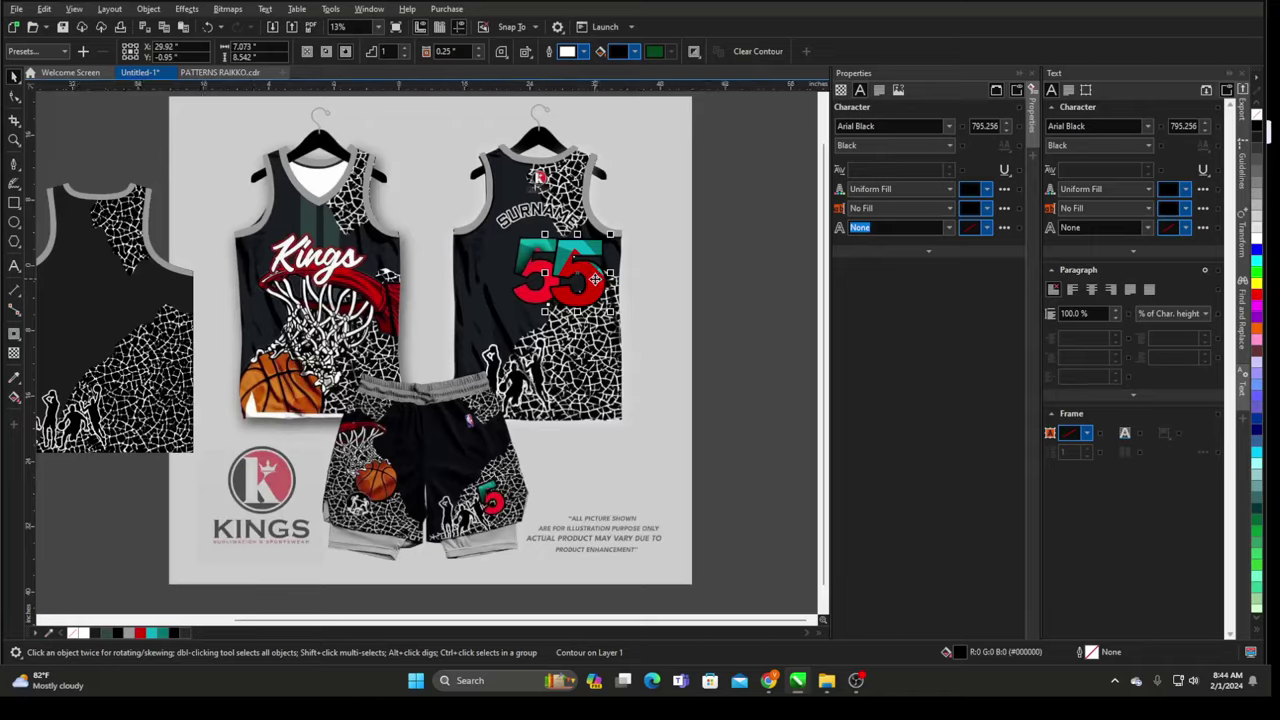
pyautogui.moveTo(566, 276); pyautogui.dragTo(338, 286)
# - Select the 5 together with the back jersey panel and centre the number horizontally on the panel
pyautogui.scroll(3, 338, 286)
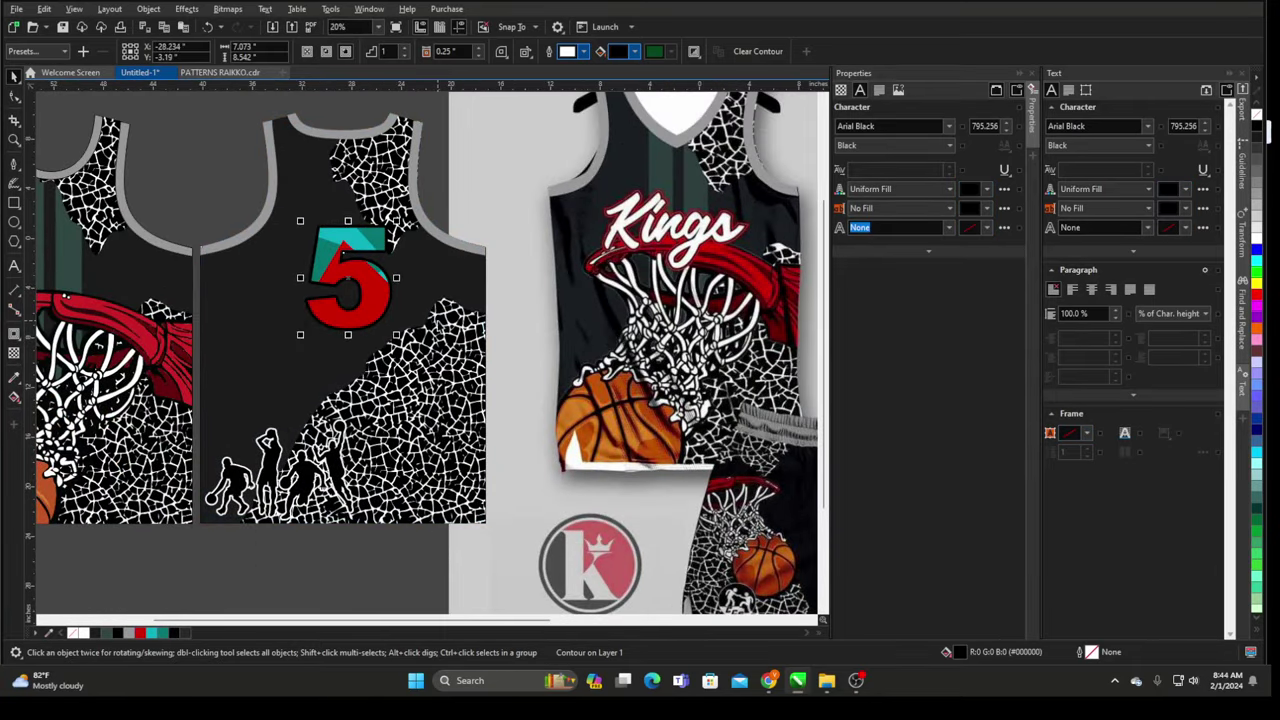
pyautogui.keyDown('shift'); pyautogui.click(432, 316); pyautogui.keyUp('shift')
pyautogui.moveTo(192, 171); pyautogui.dragTo(414, 372)
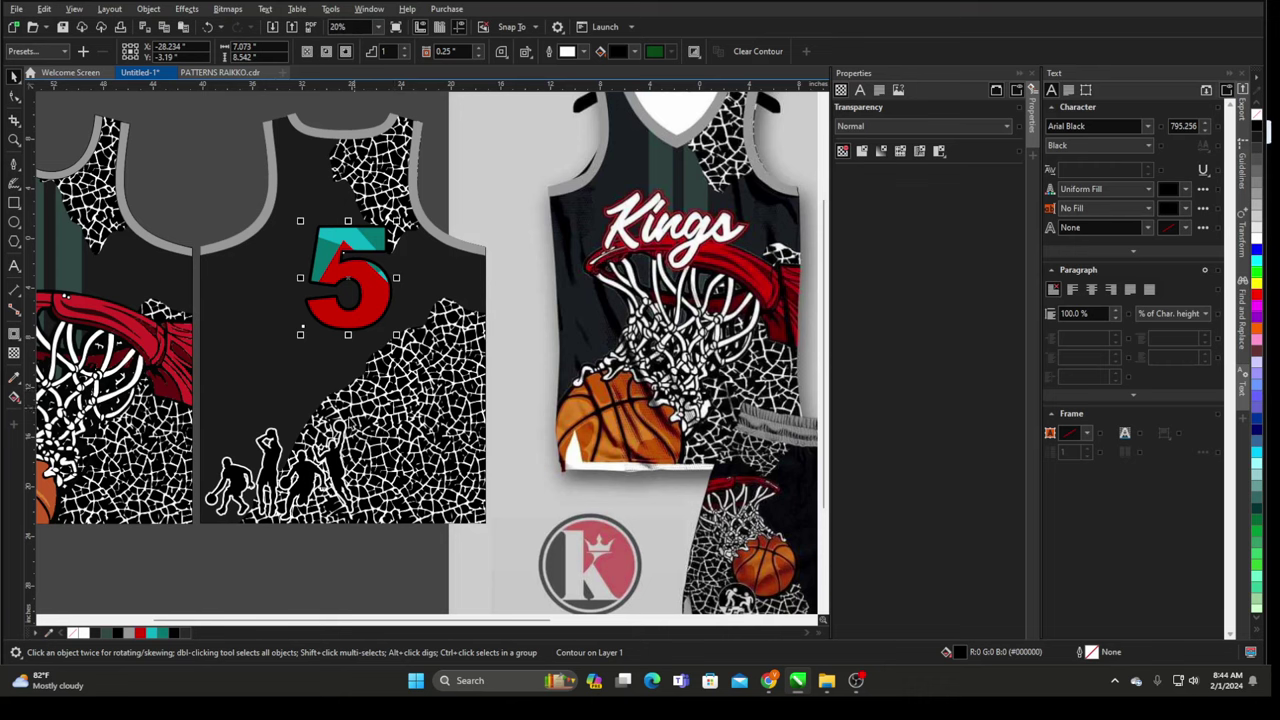
pyautogui.keyDown('shift'); pyautogui.click(331, 401); pyautogui.keyUp('shift')
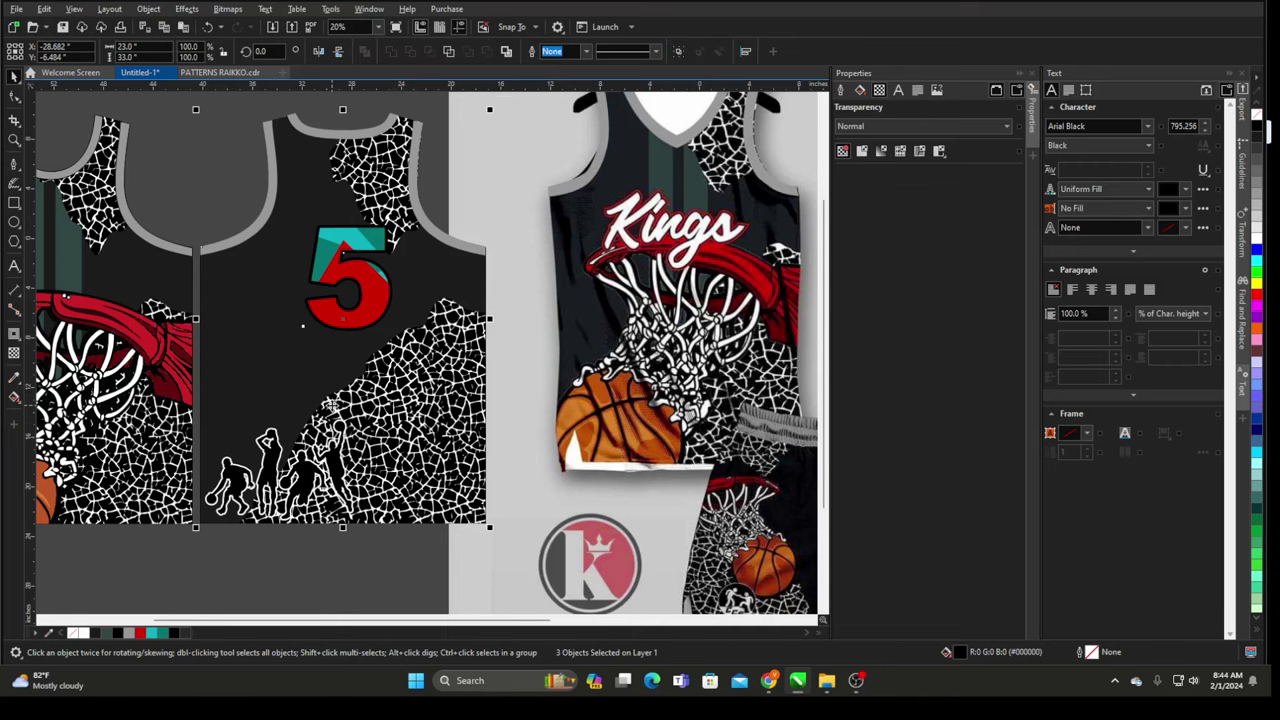
pyautogui.press('c')
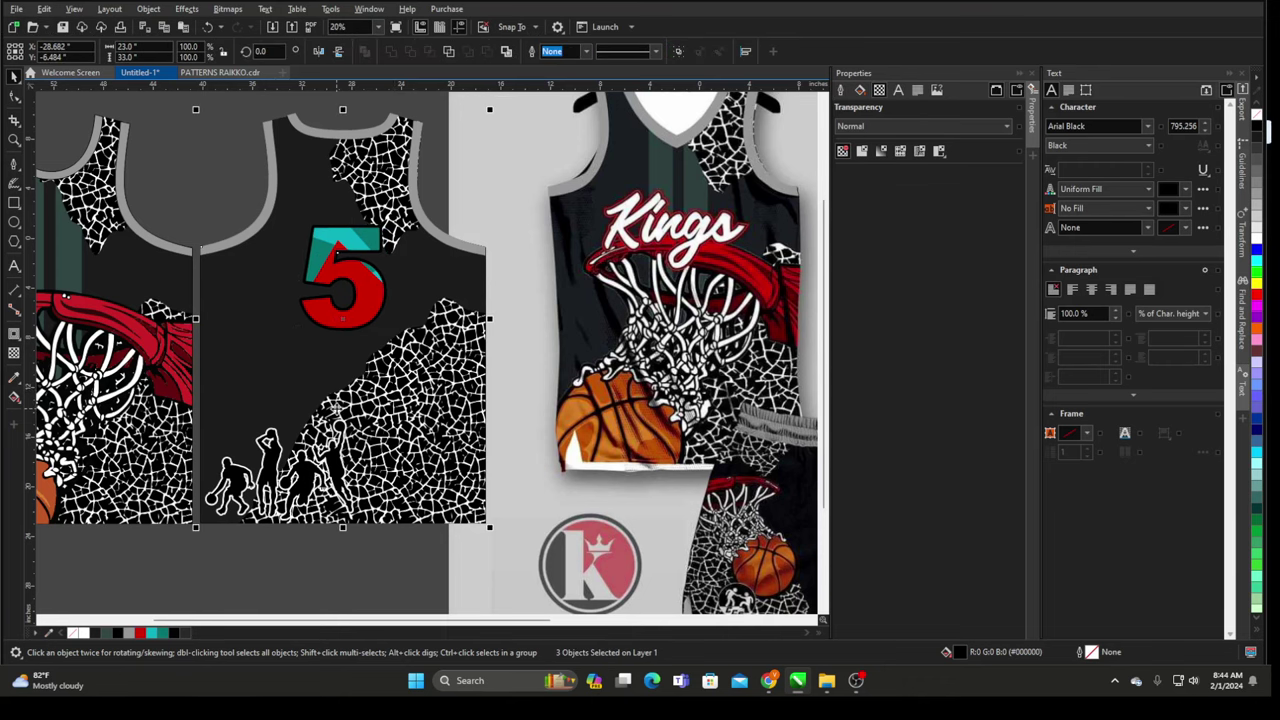
pyautogui.click(184, 199)
# - Move the reference mock-up image away from the jersey patterns to free working space between them
pyautogui.scroll(-3, 254, 276)
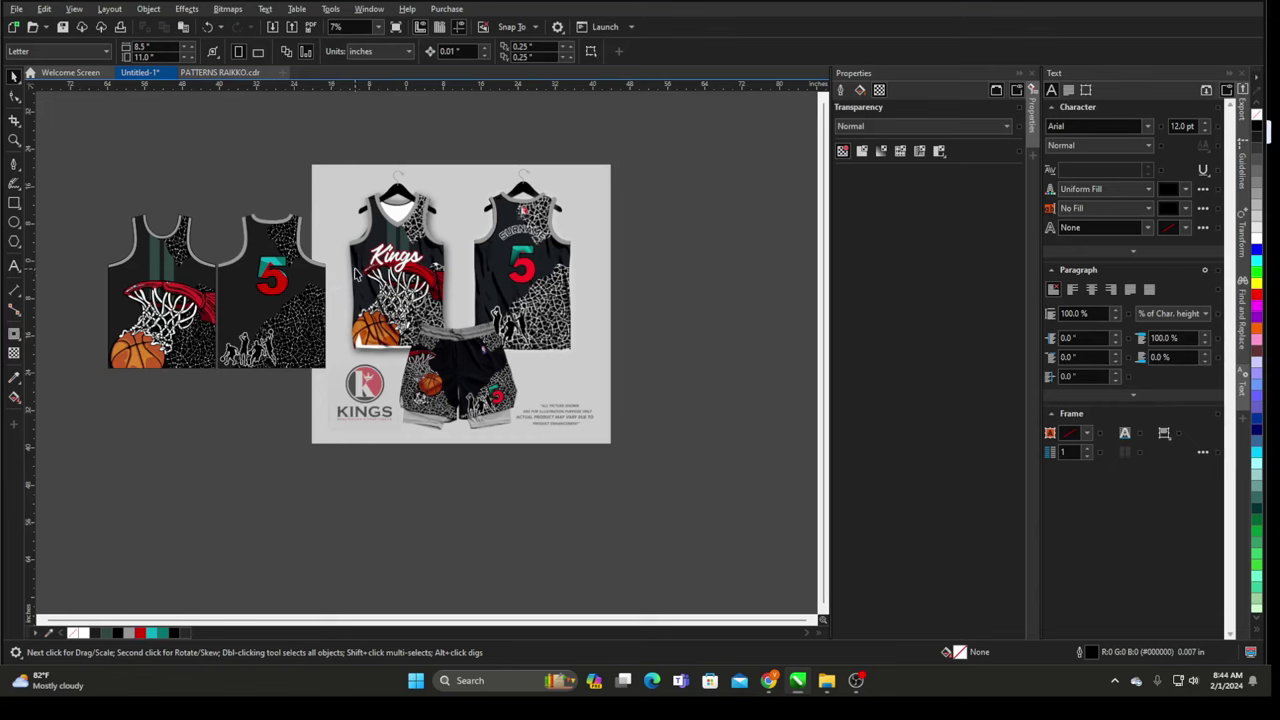
pyautogui.moveTo(397, 258); pyautogui.dragTo(534, 264)
pyautogui.scroll(2, 668, 240)
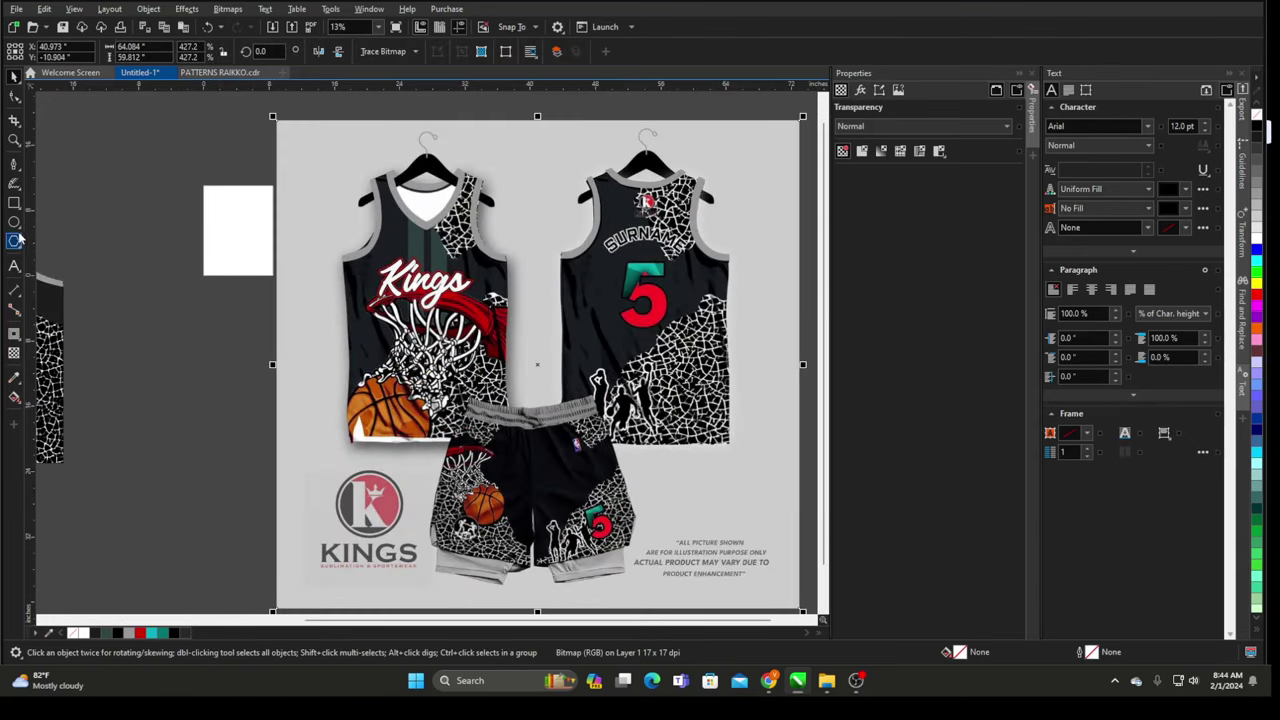
# - Draw a circle about 11.9 inches in diameter on the empty canvas between the jersey patterns and the reference mock-up
pyautogui.click(15, 223)
pyautogui.scroll(2, 660, 262)
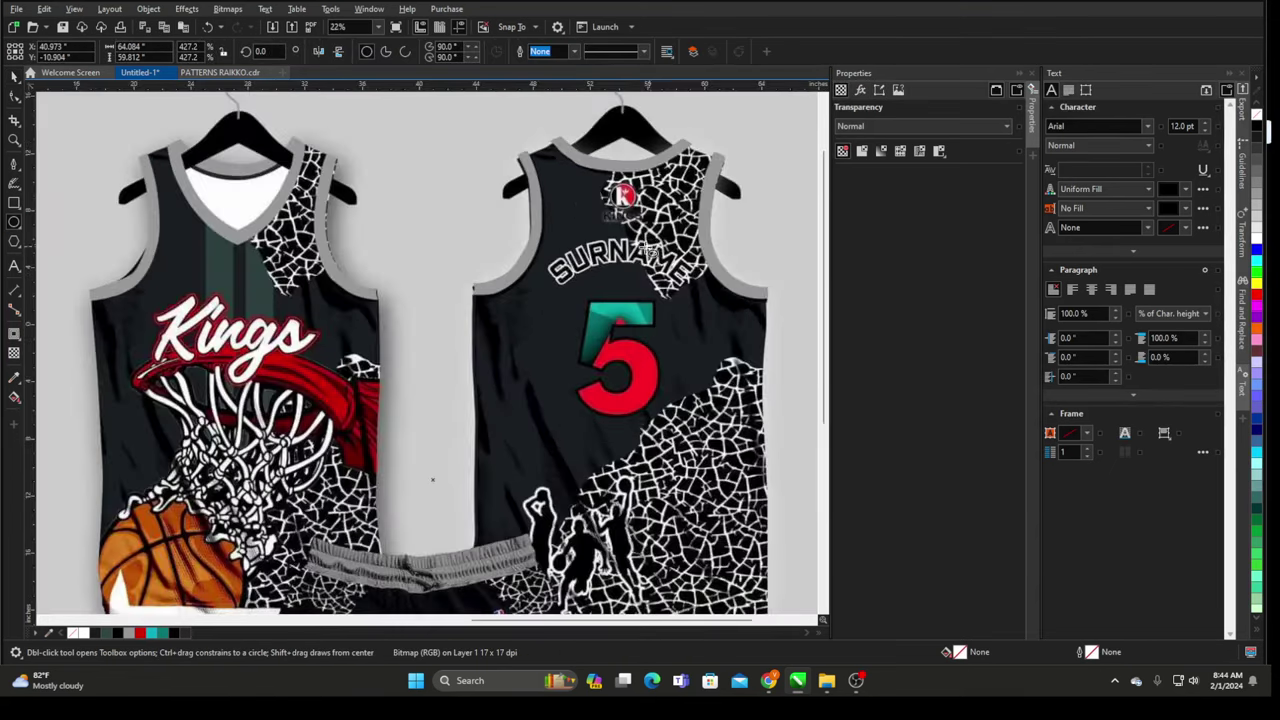
pyautogui.scroll(-4, 670, 270)
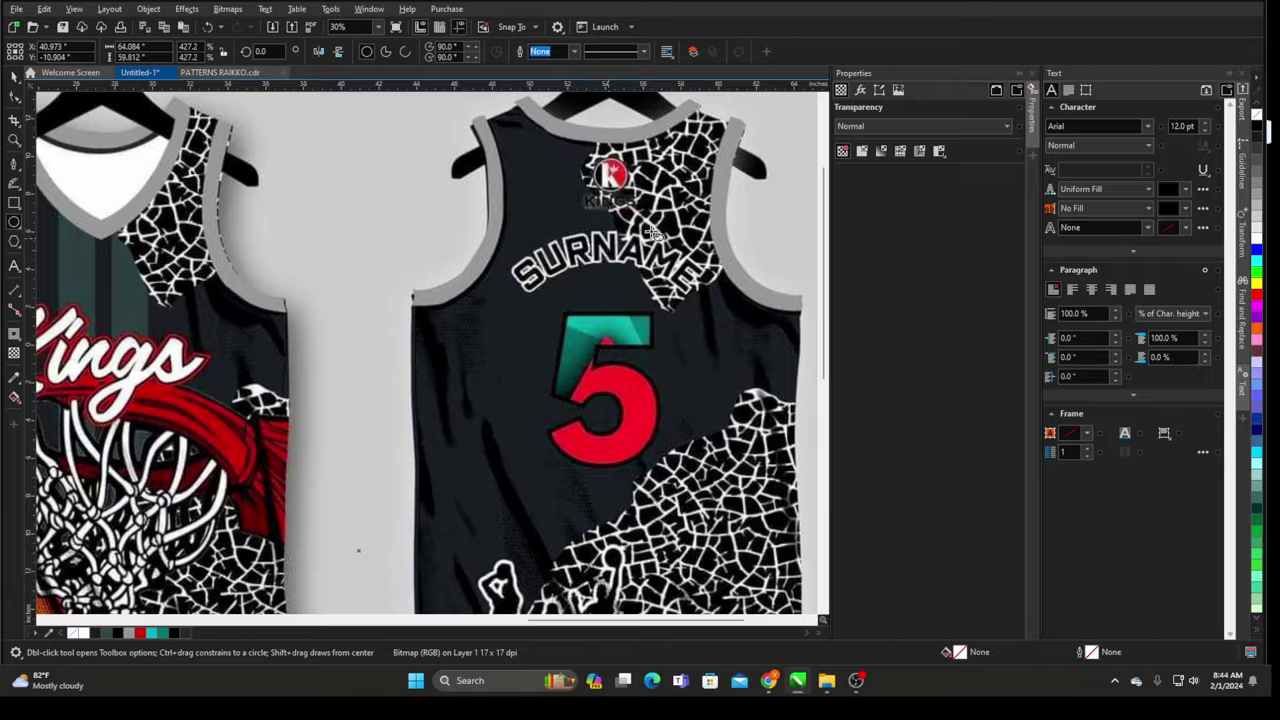
pyautogui.scroll(3, 280, 250)
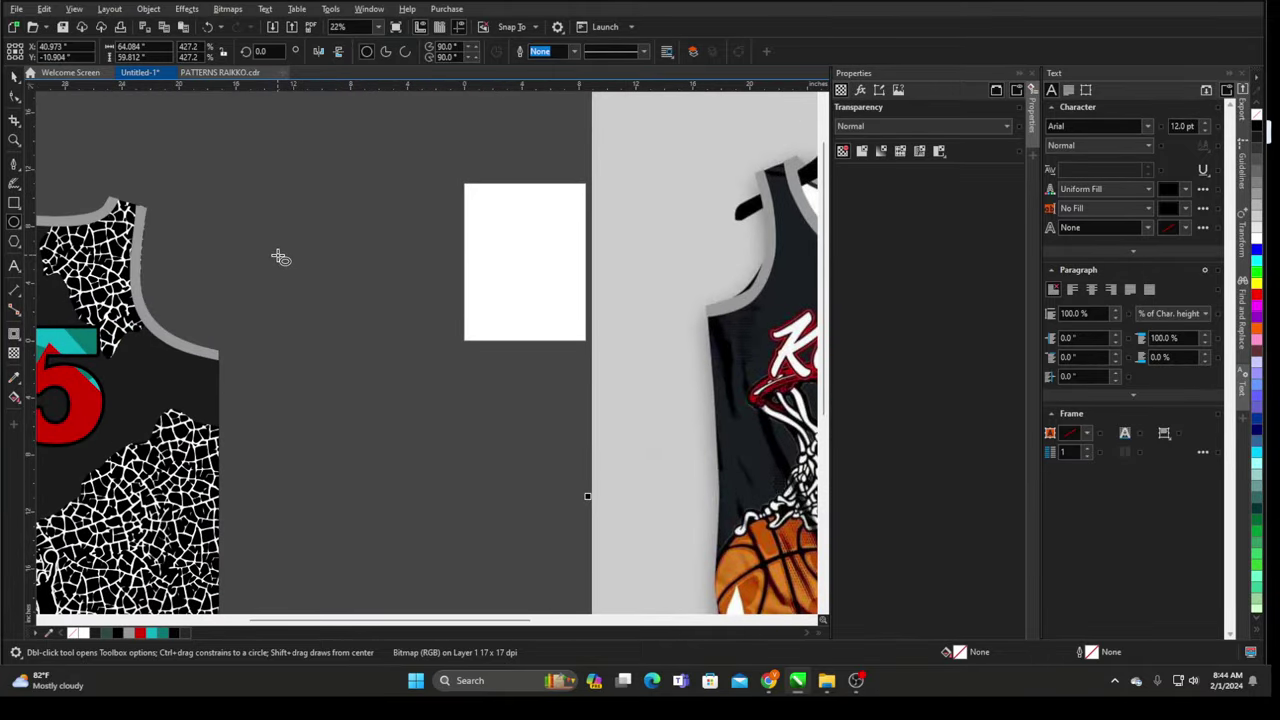
pyautogui.click(20, 229)
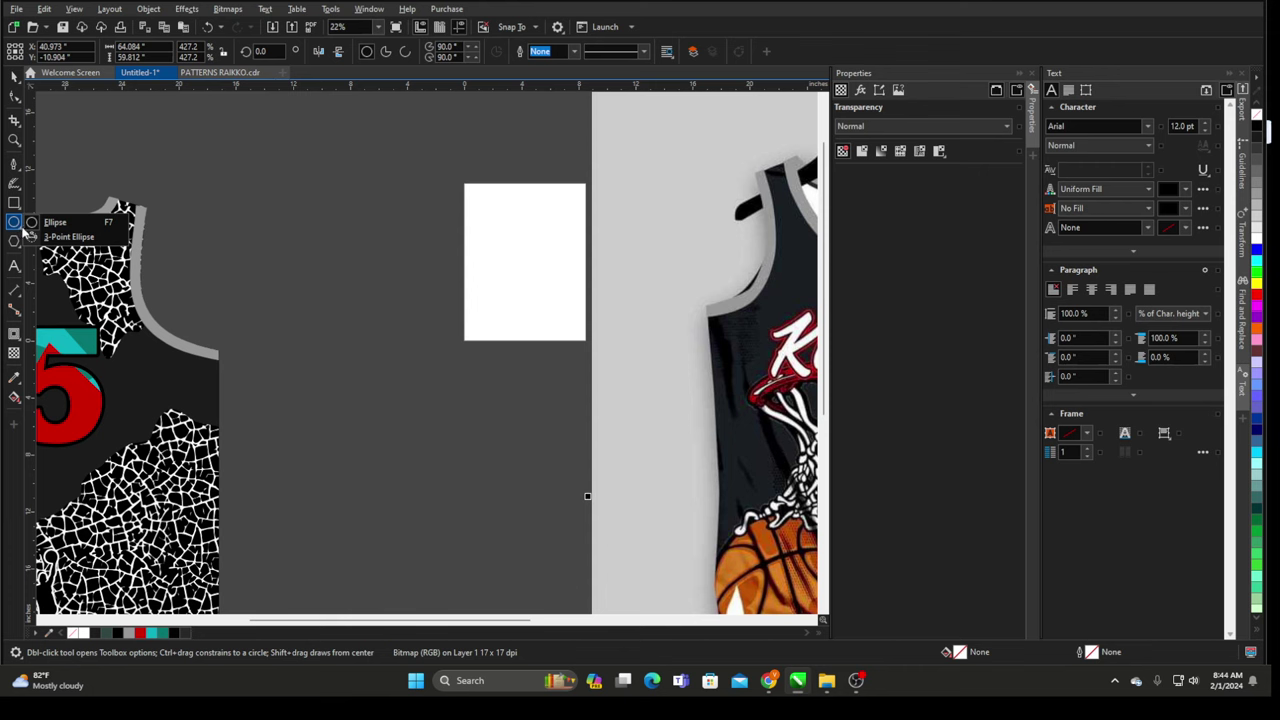
pyautogui.click(42, 223)
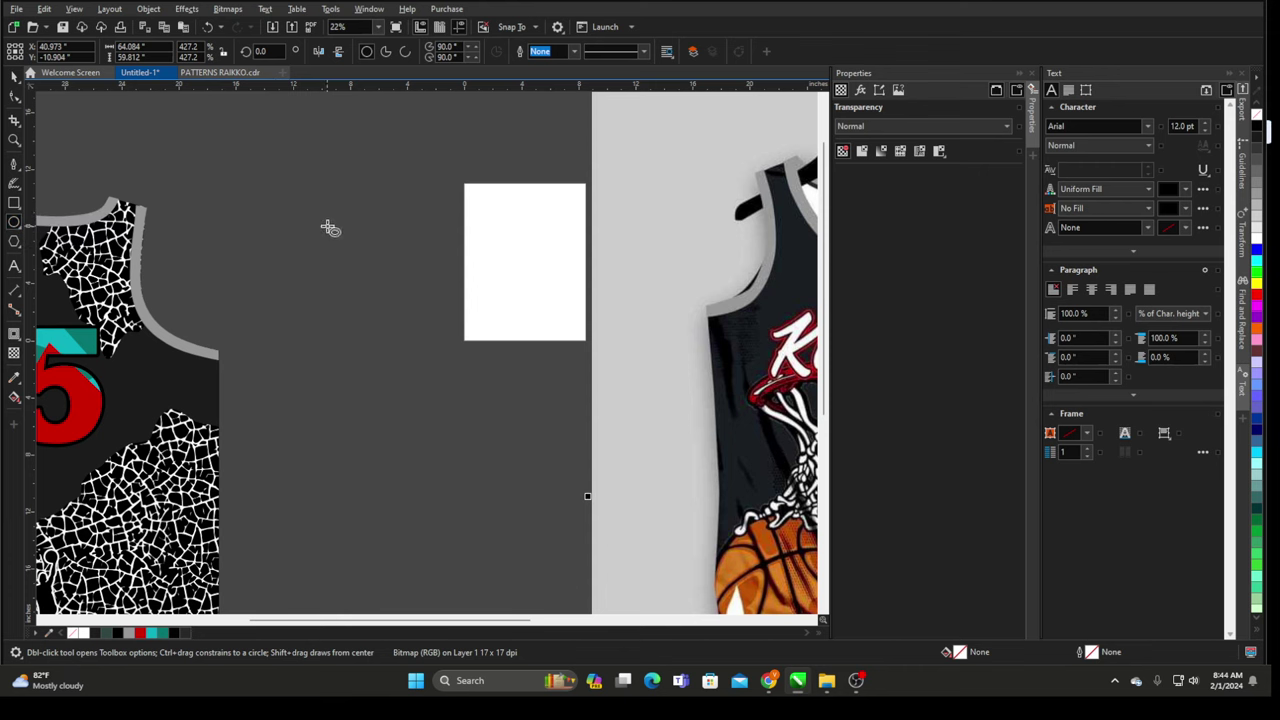
pyautogui.moveTo(280, 198)
pyautogui.mouseDown()
pyautogui.moveTo(371, 274)
pyautogui.moveTo(446, 371)
pyautogui.moveTo(427, 368)
pyautogui.mouseUp()
pyautogui.click(14, 77)
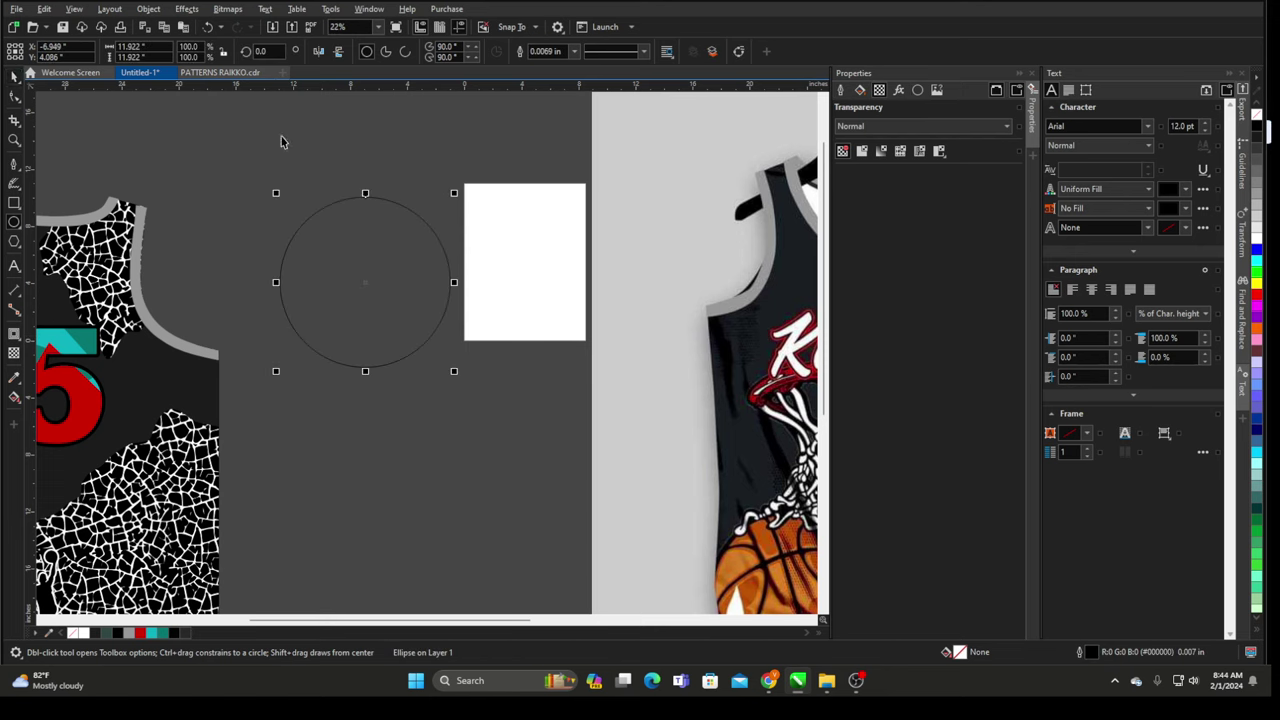
# - Move the circle around the 5 on the back jersey pattern and centre it horizontally on the back panel
pyautogui.scroll(-2, 745, 305)
pyautogui.moveTo(578, 297); pyautogui.dragTo(450, 330)
pyautogui.scroll(2, 454, 327)
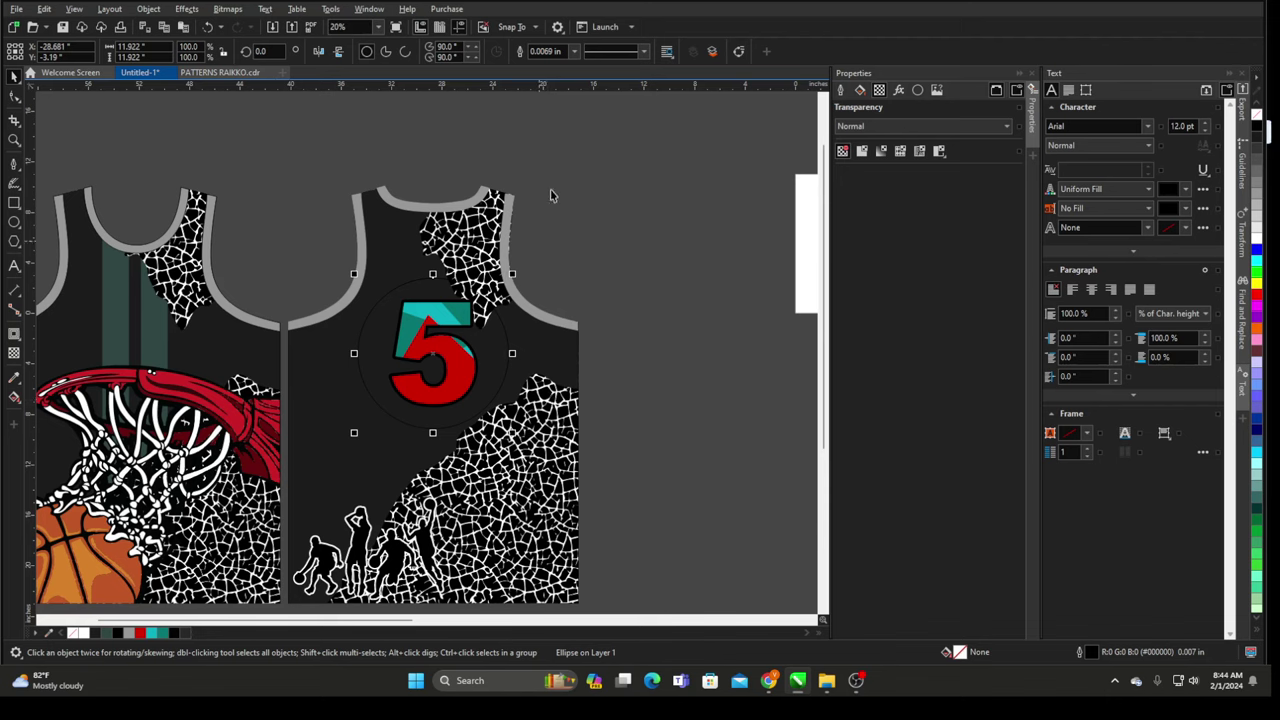
pyautogui.scroll(1, 538, 398)
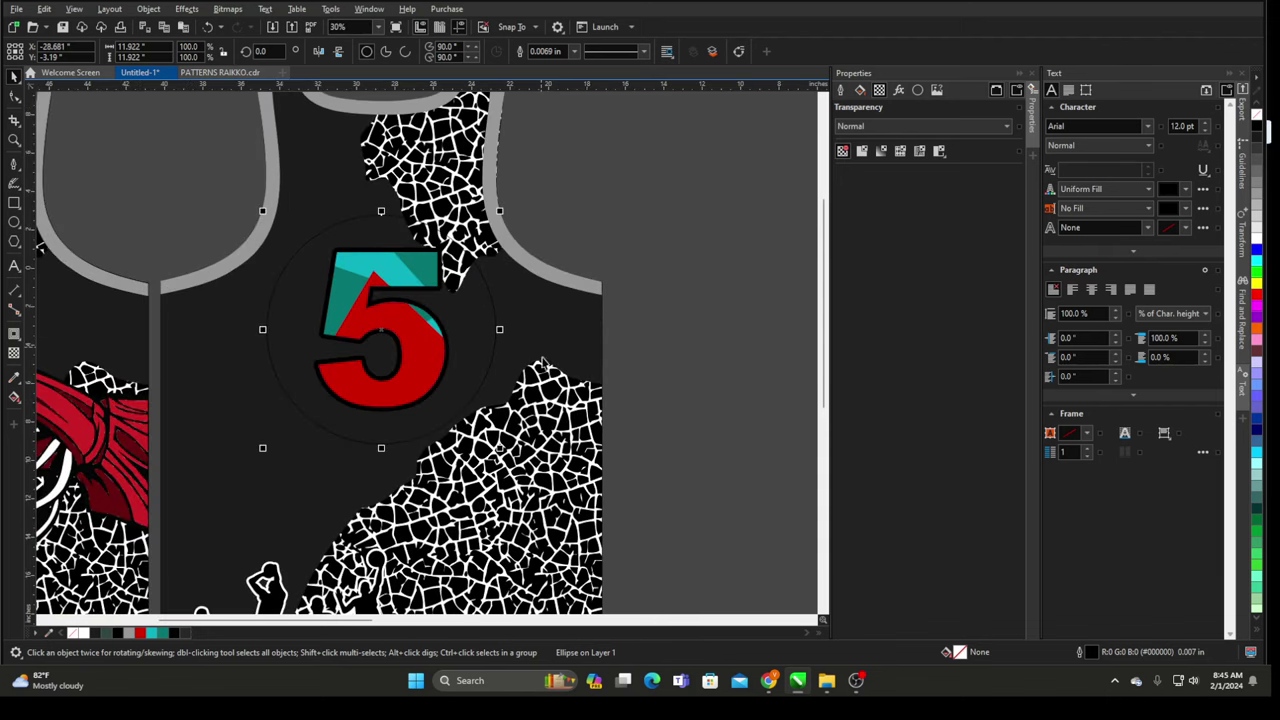
pyautogui.keyDown('shift'); pyautogui.click(562, 351); pyautogui.keyUp('shift')
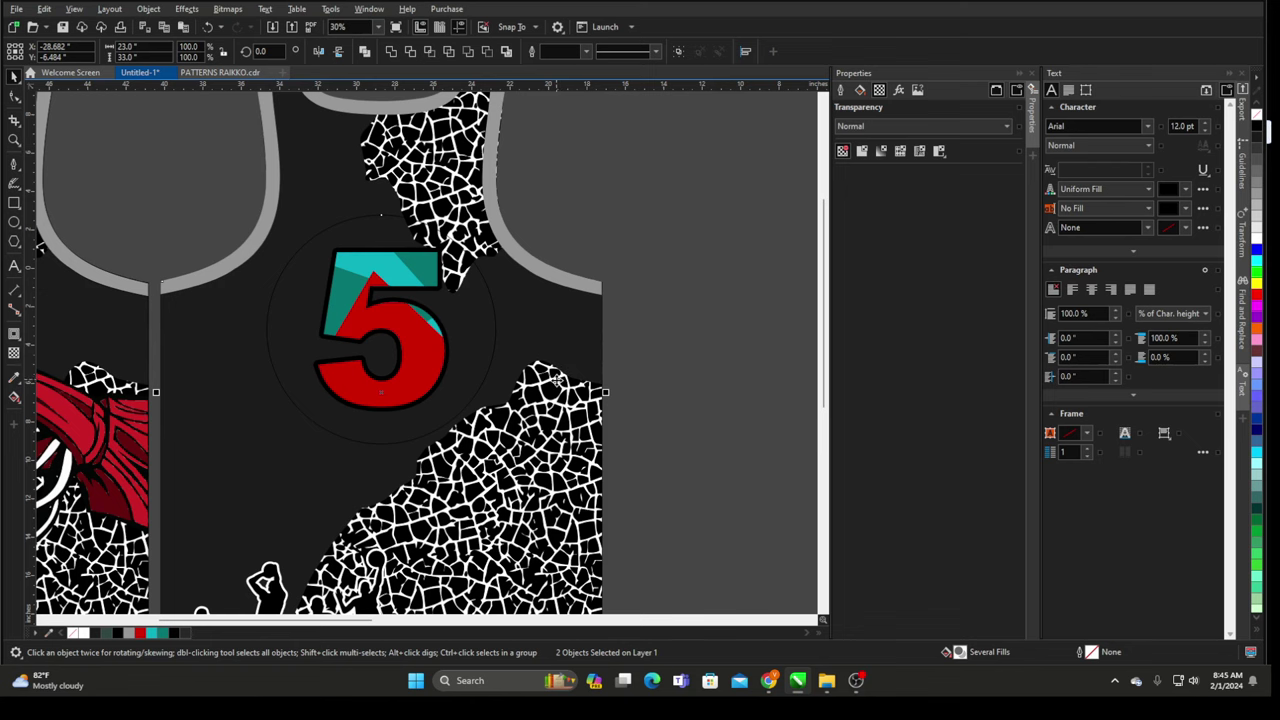
pyautogui.scroll(-1, 390, 212)
pyautogui.scroll(2, 390, 212)
# - Add the text SURNAME along the upper edge of the circle as text on a path
pyautogui.click(395, 213)
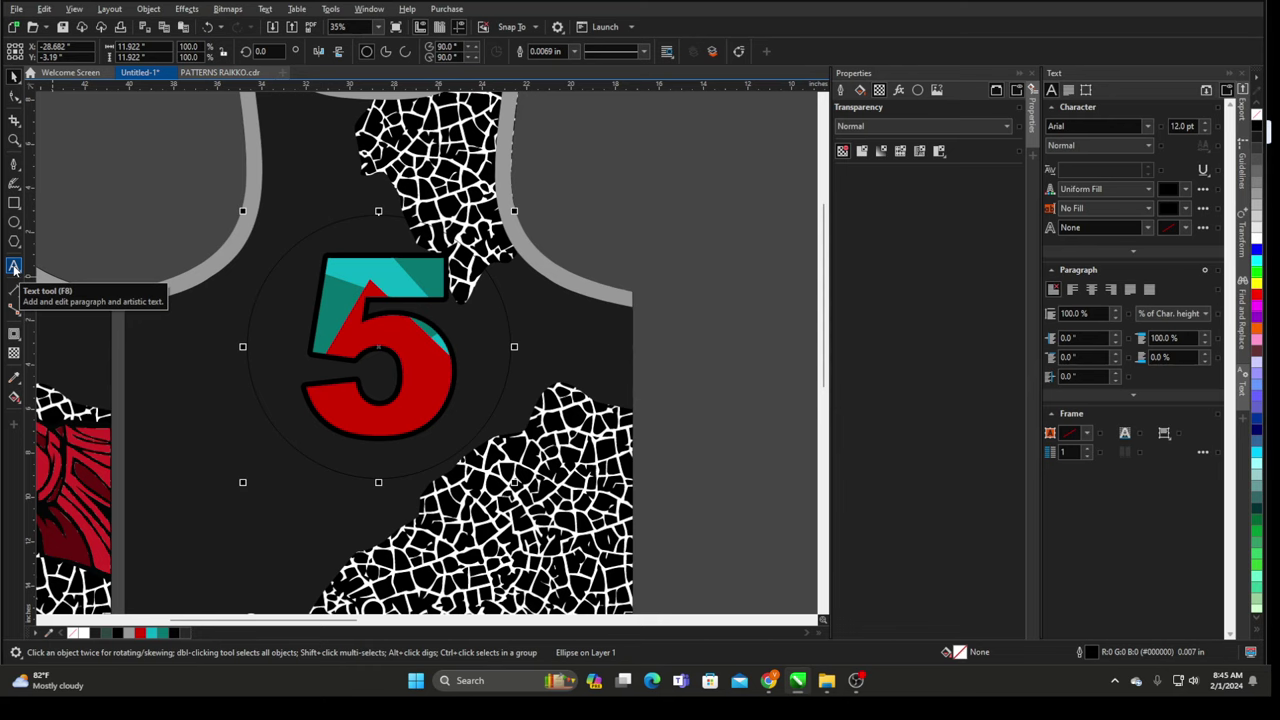
pyautogui.click(14, 268)
pyautogui.scroll(5, 335, 220)
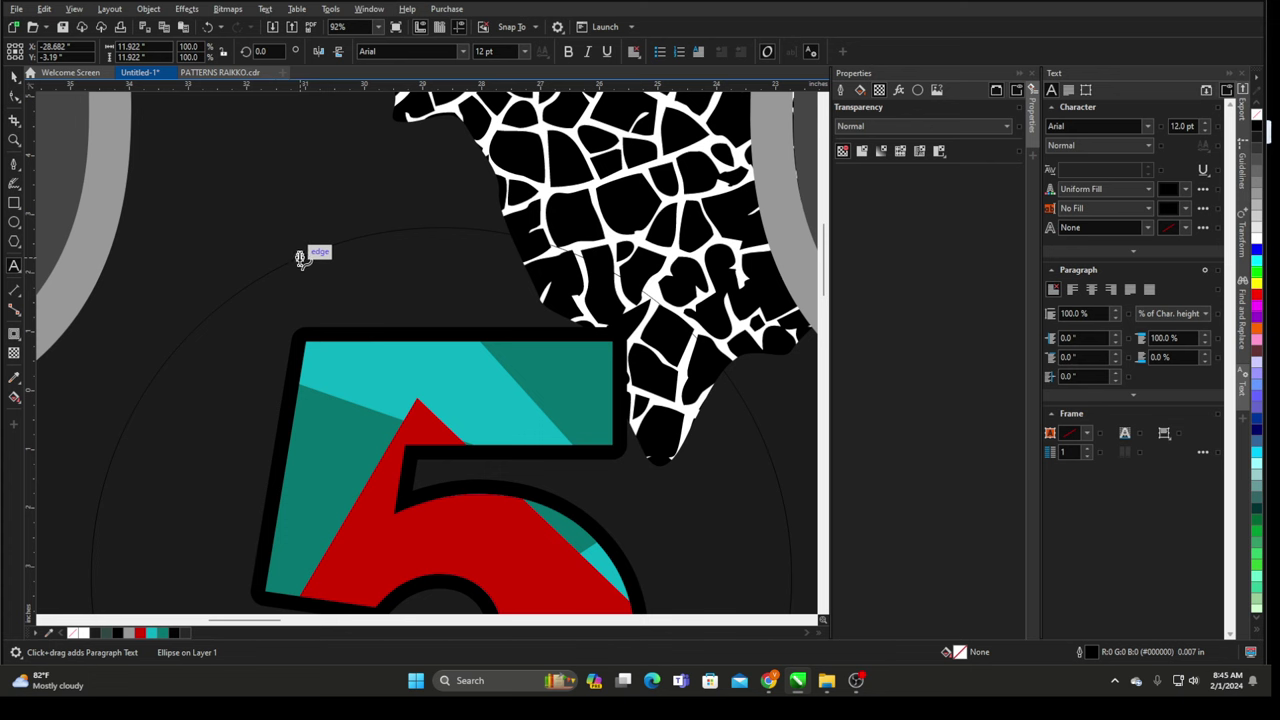
pyautogui.click(300, 258)
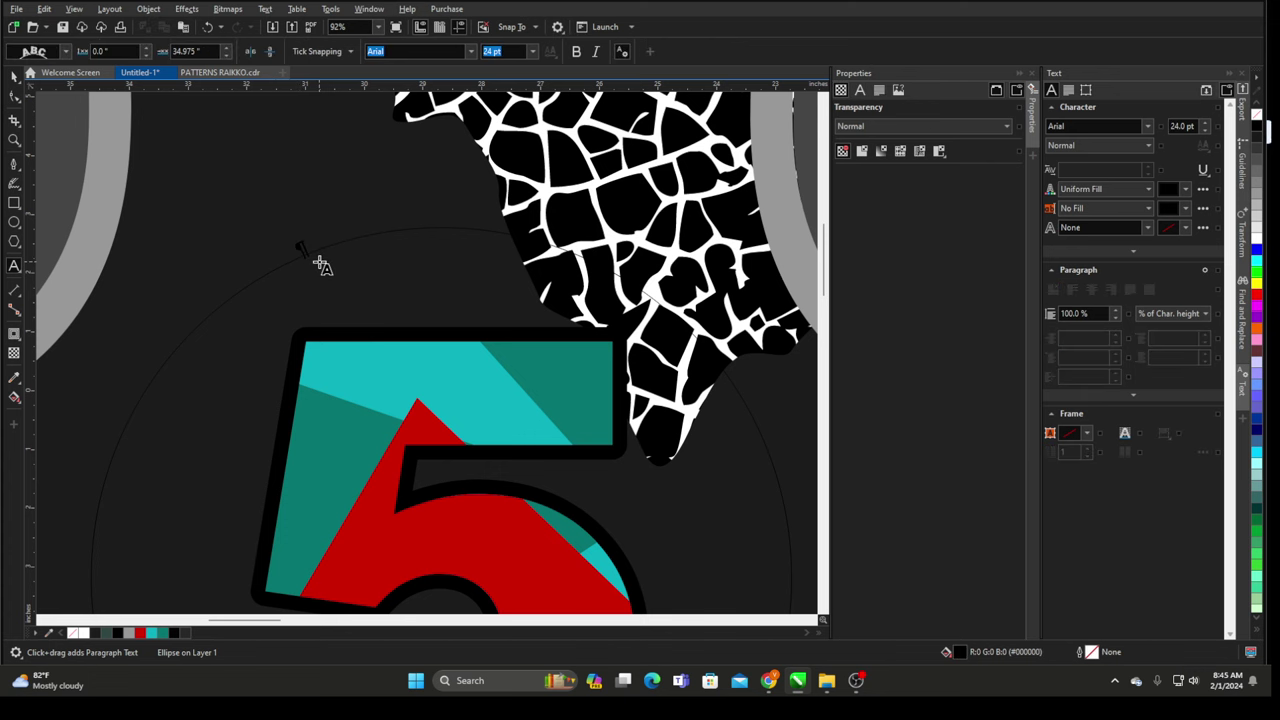
pyautogui.scroll(-1, 330, 262)
pyautogui.write('SURNAME')
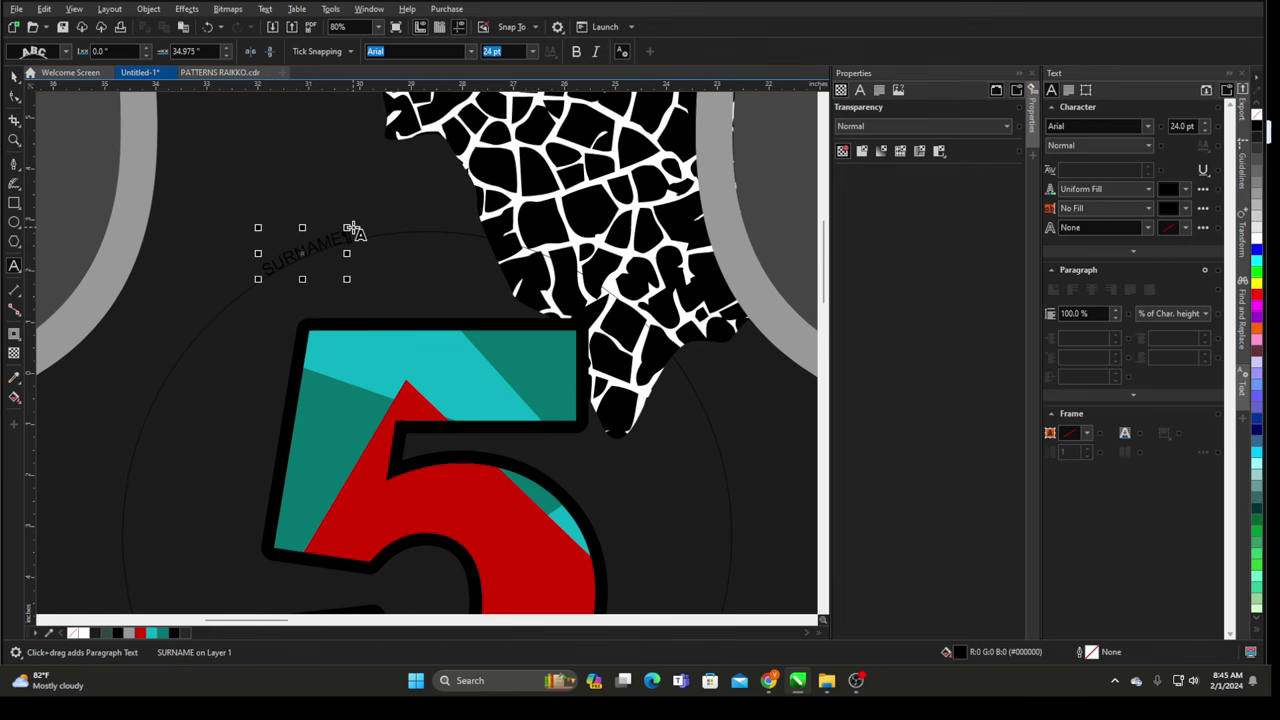
# - Enlarge the curved SURNAME text above the 5 to about 110 pt
pyautogui.moveTo(347, 228); pyautogui.dragTo(522, 178)
pyautogui.scroll(3, 522, 178)
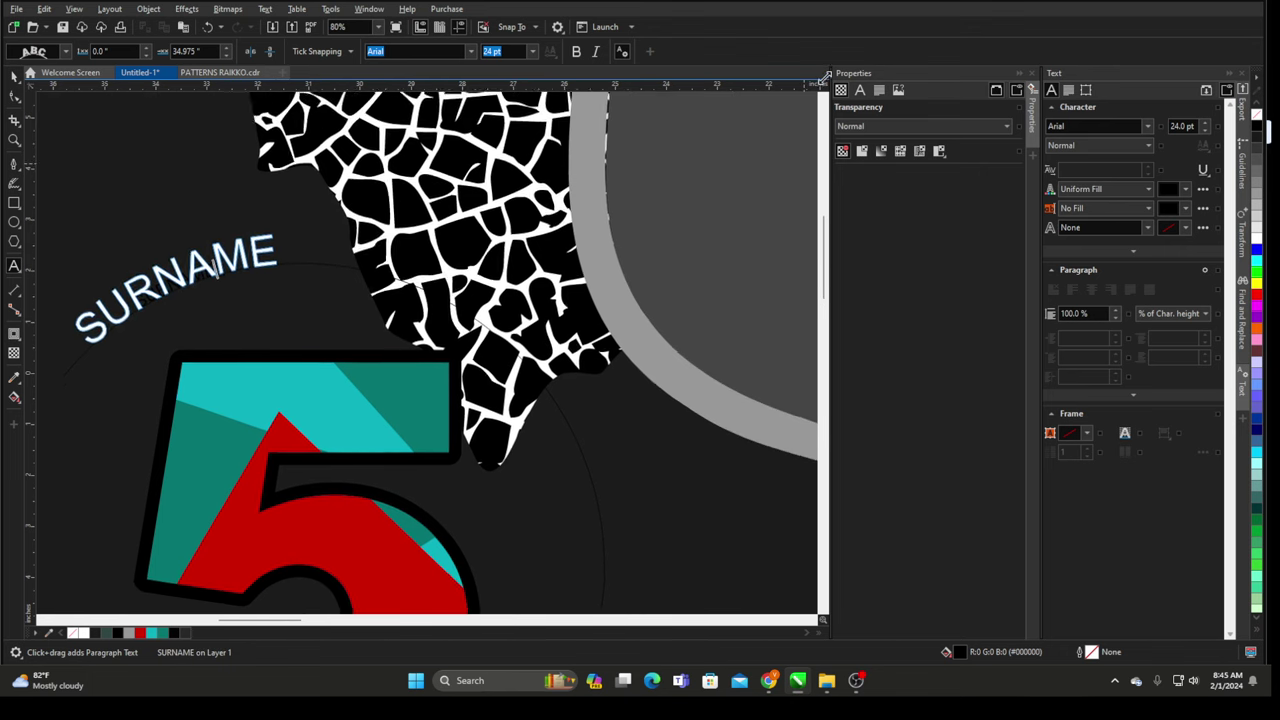
pyautogui.scroll(-3, 683, 214)
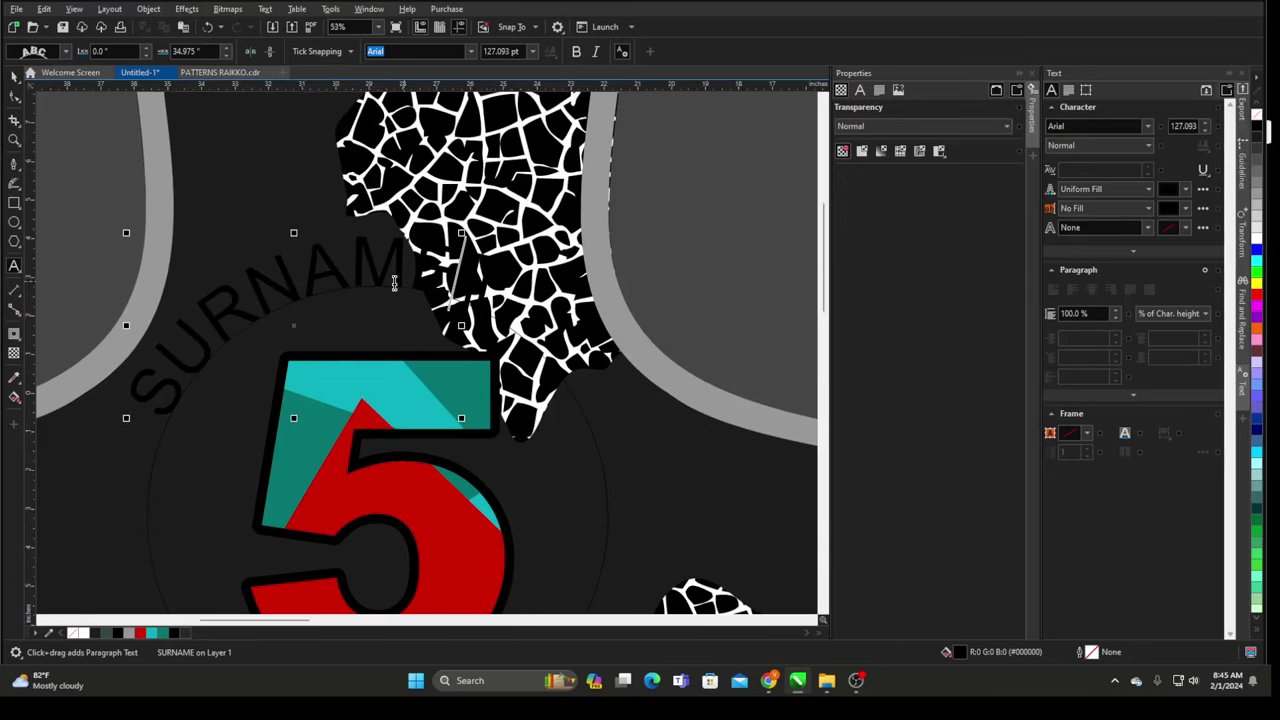
pyautogui.moveTo(461, 231); pyautogui.dragTo(433, 239)
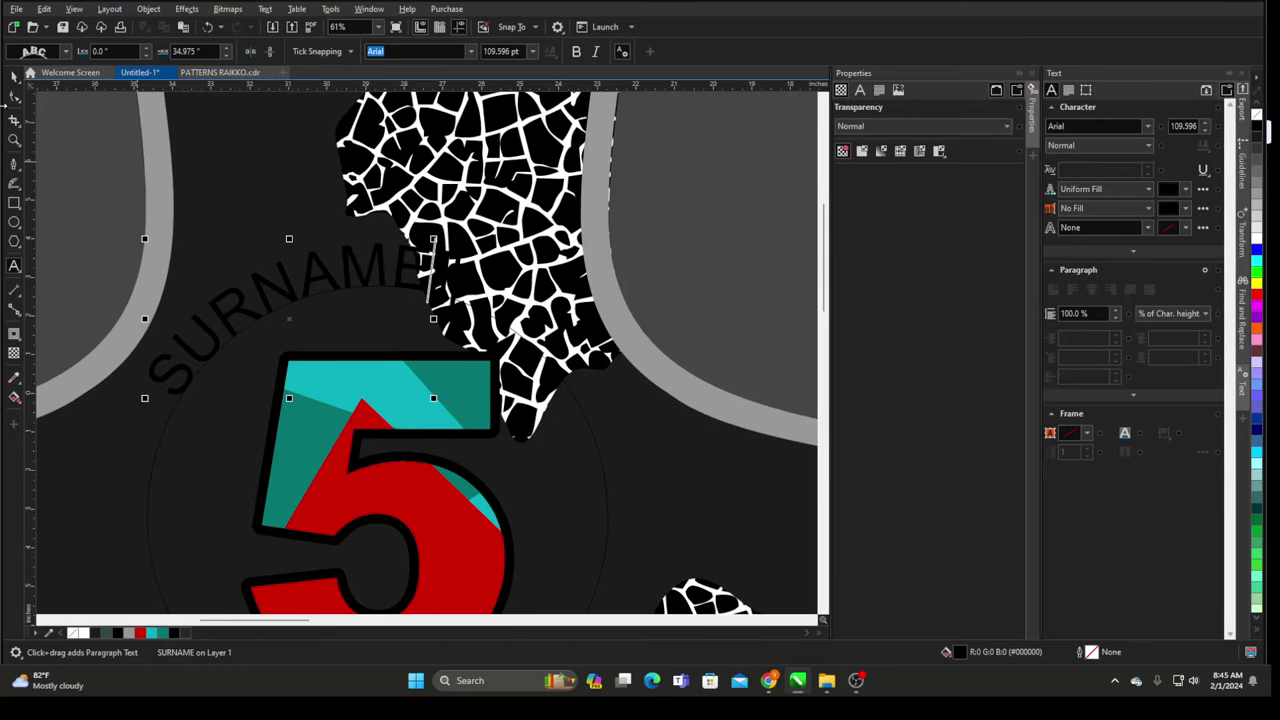
# - Slide the SURNAME text along the circle so it sits centred above the 5, at an offset of about 37.4 inches
pyautogui.click(13, 78)
pyautogui.click(234, 267)
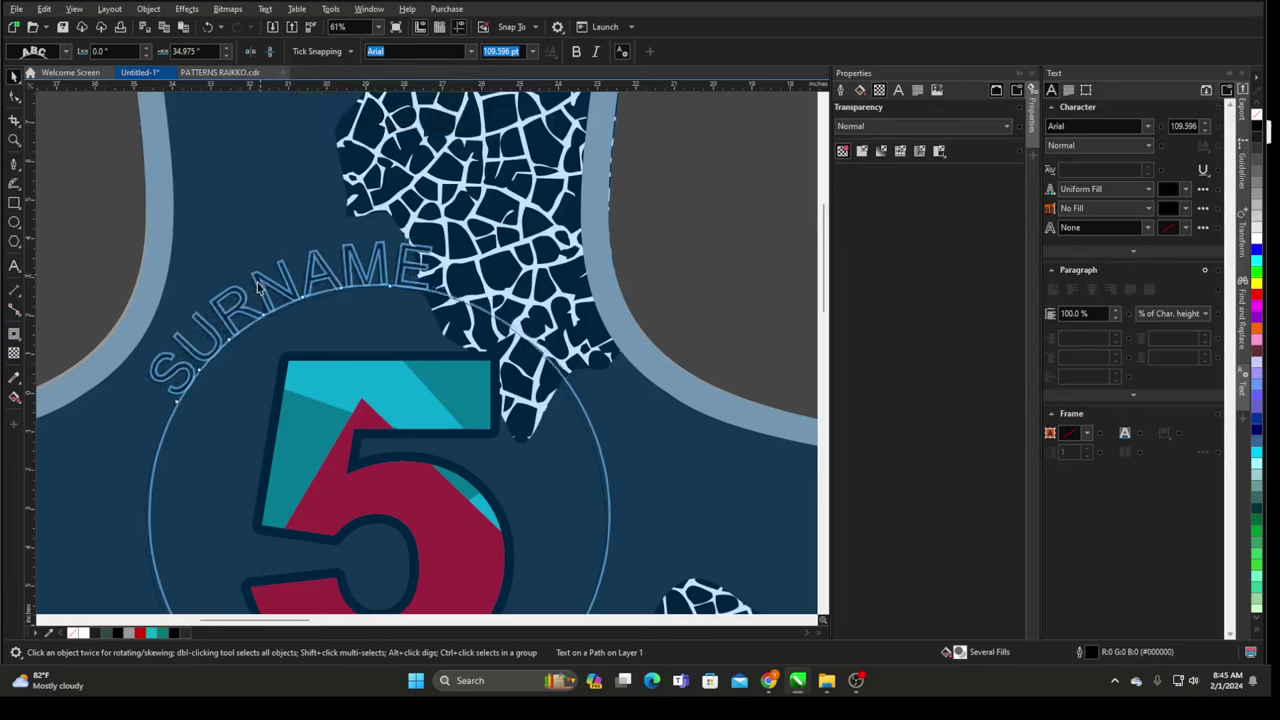
pyautogui.doubleClick(256, 285)
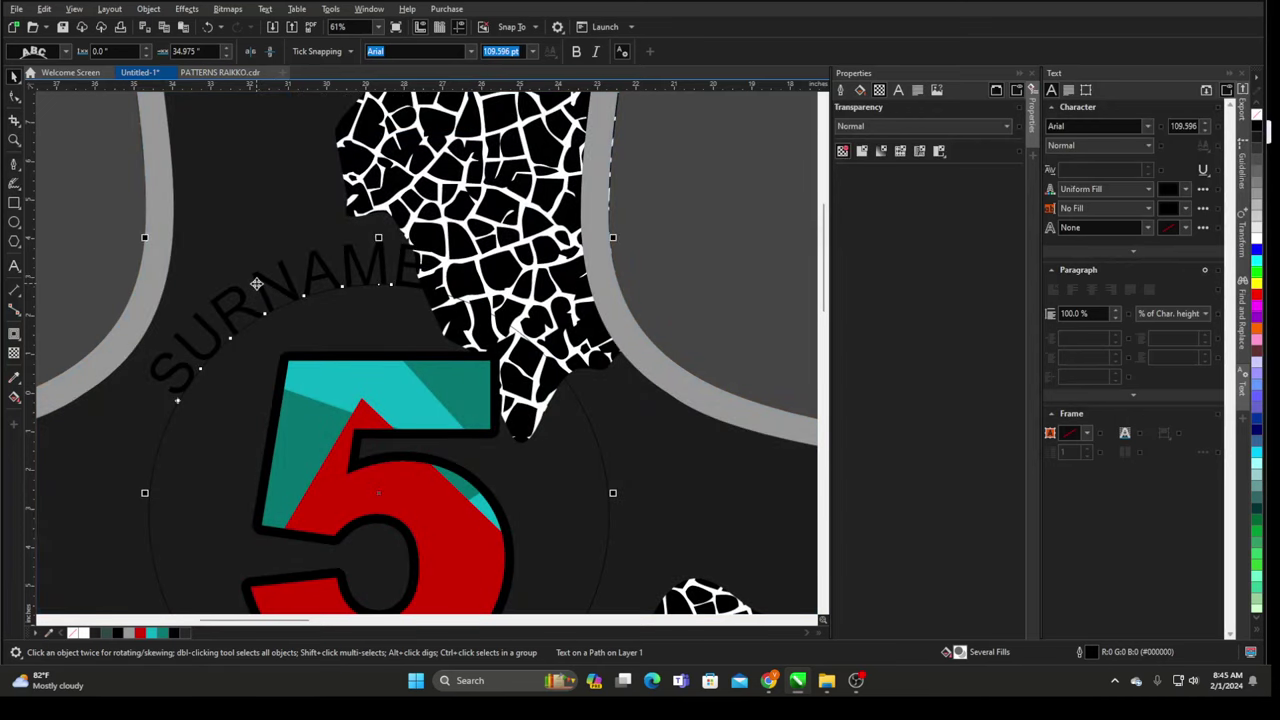
pyautogui.click(13, 76)
pyautogui.click(268, 279)
pyautogui.moveTo(268, 283); pyautogui.dragTo(366, 268)
# - Change the font of the curved SURNAME text to NBA Celtics
pyautogui.doubleClick(366, 268)
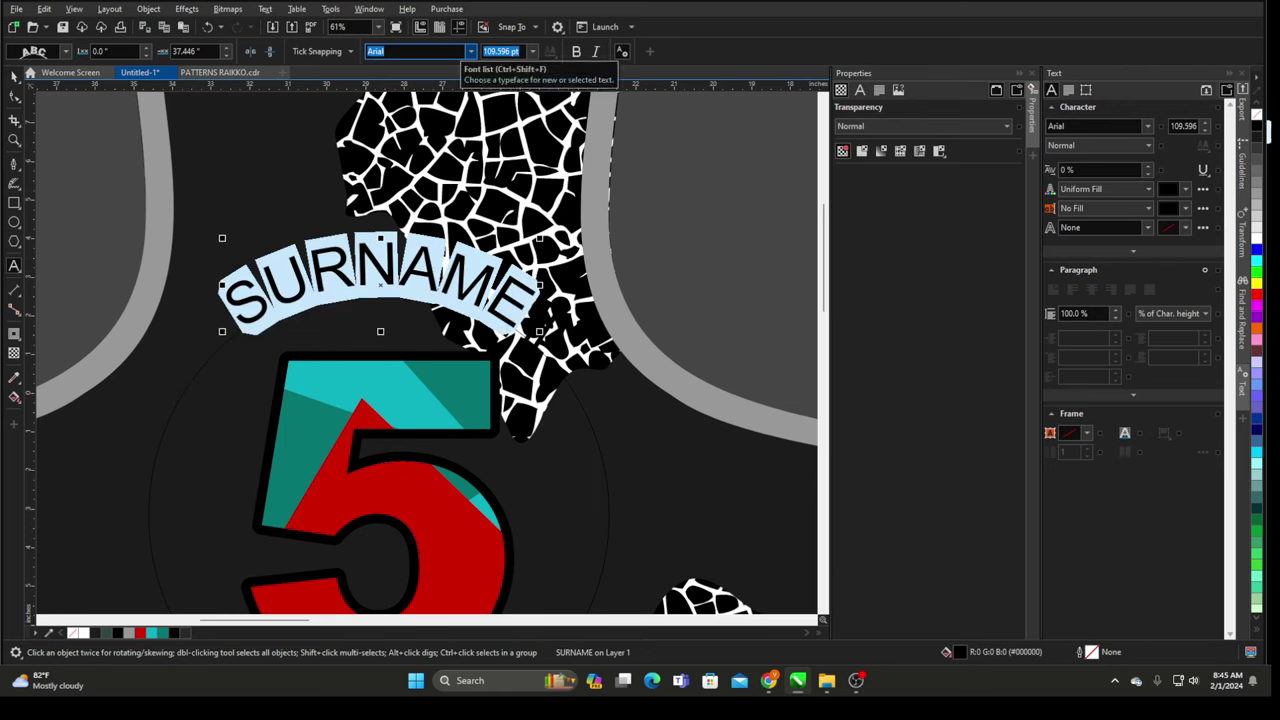
pyautogui.write('NBA Bobcats')
pyautogui.click(469, 51)
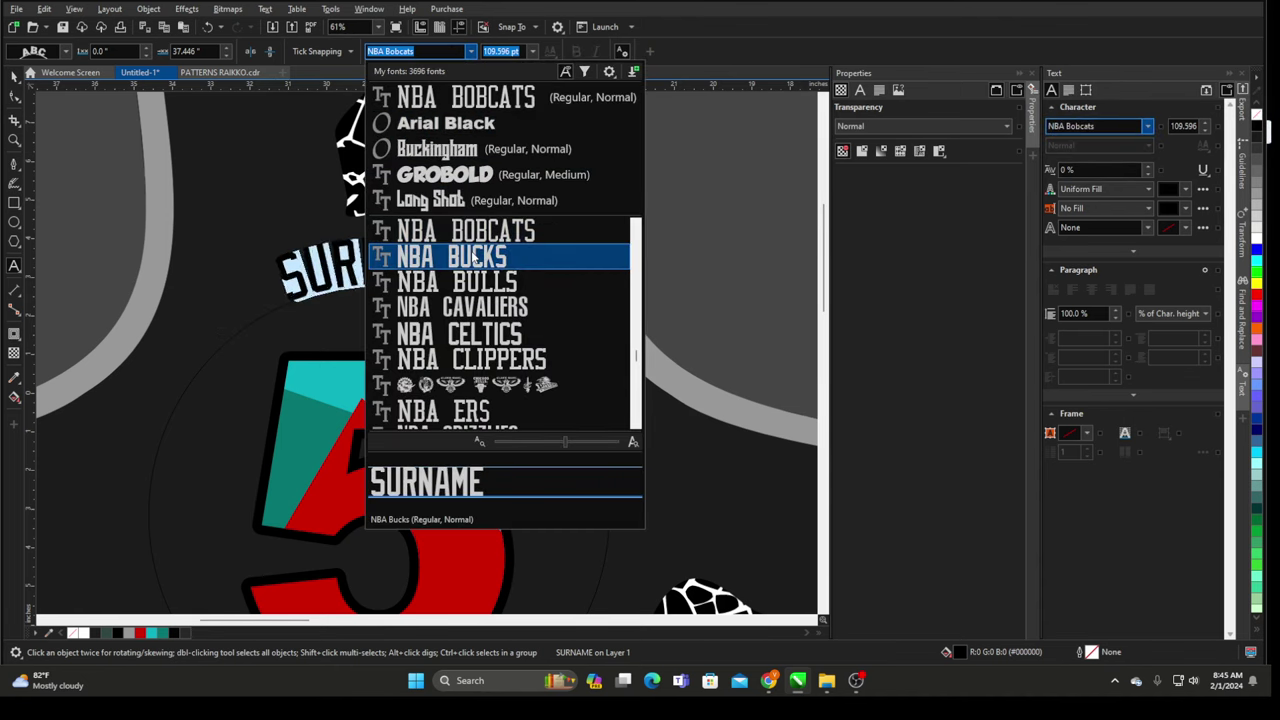
pyautogui.click(470, 333)
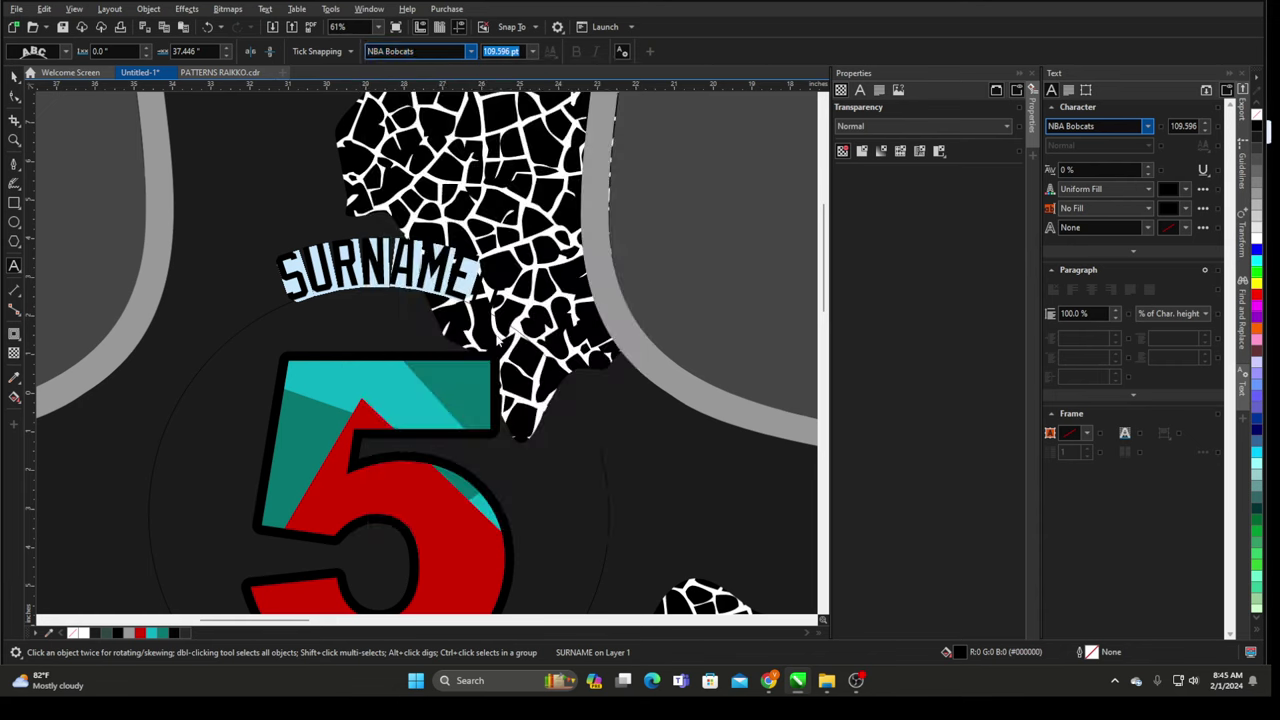
# - Enlarge the NBA Celtics surname text on the circle to about 128 pt
pyautogui.click(13, 76)
pyautogui.moveTo(500, 272); pyautogui.dragTo(547, 286)
pyautogui.moveTo(378, 231); pyautogui.dragTo(381, 224)
pyautogui.scroll(-4, 453, 228)
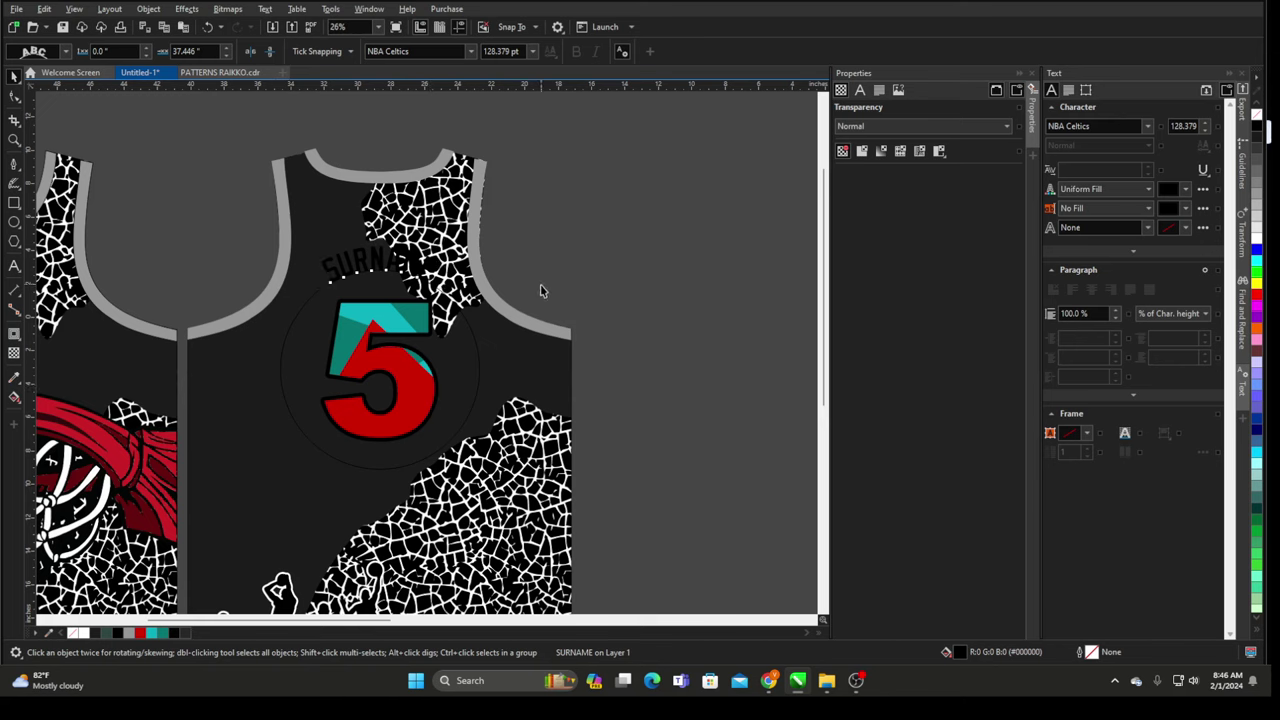
pyautogui.click(540, 284)
# - Set the outline width of the circle carrying the SURNAME text to None
pyautogui.scroll(1, 481, 376)
pyautogui.click(480, 364)
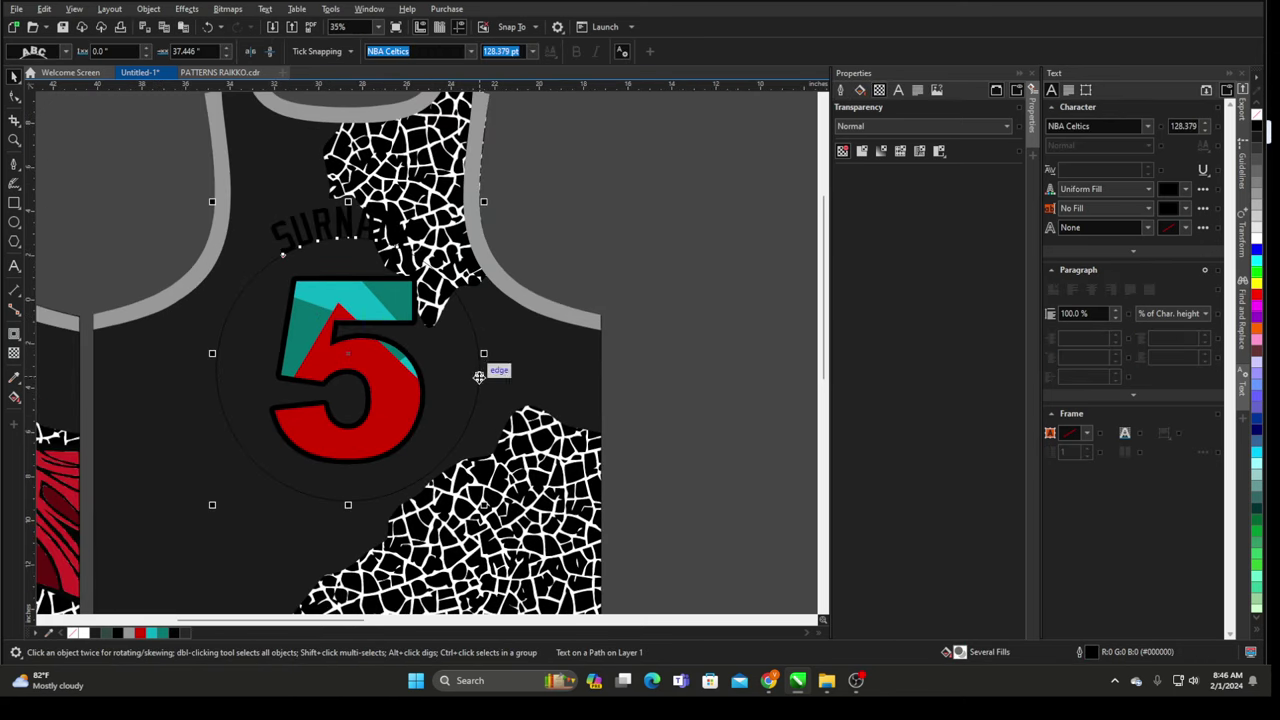
pyautogui.doubleClick(1097, 652)
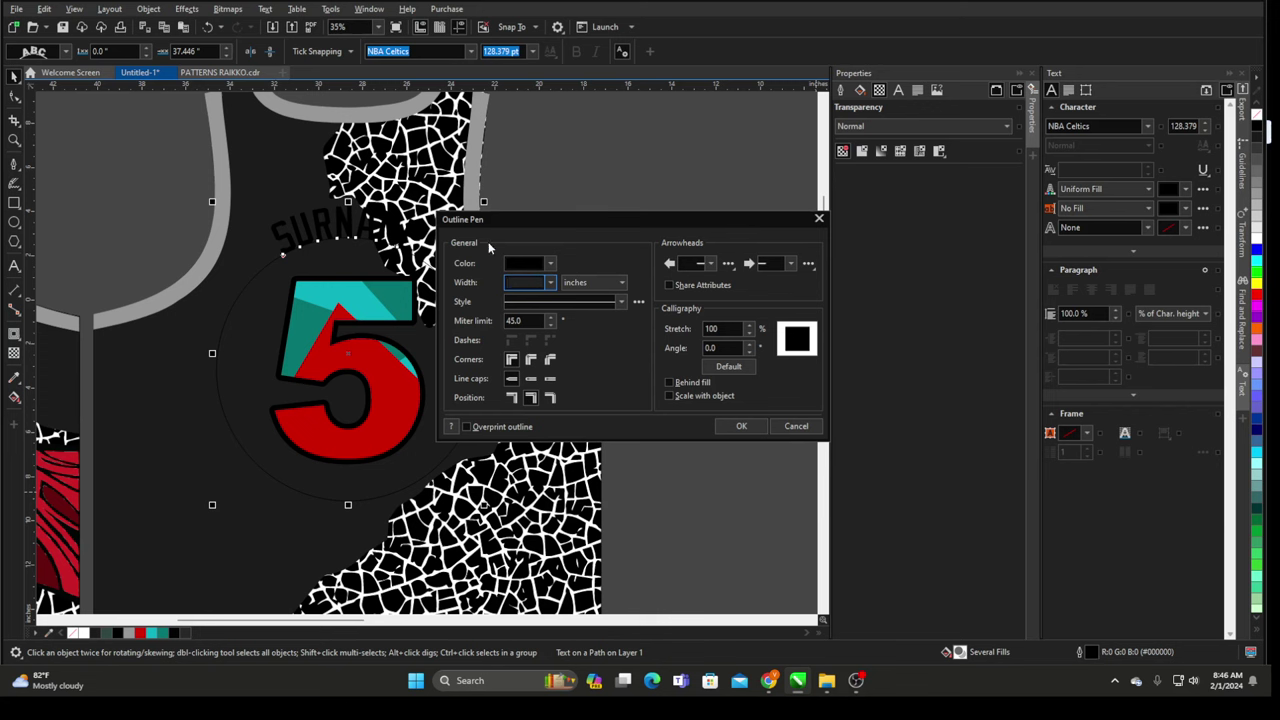
pyautogui.click(550, 283)
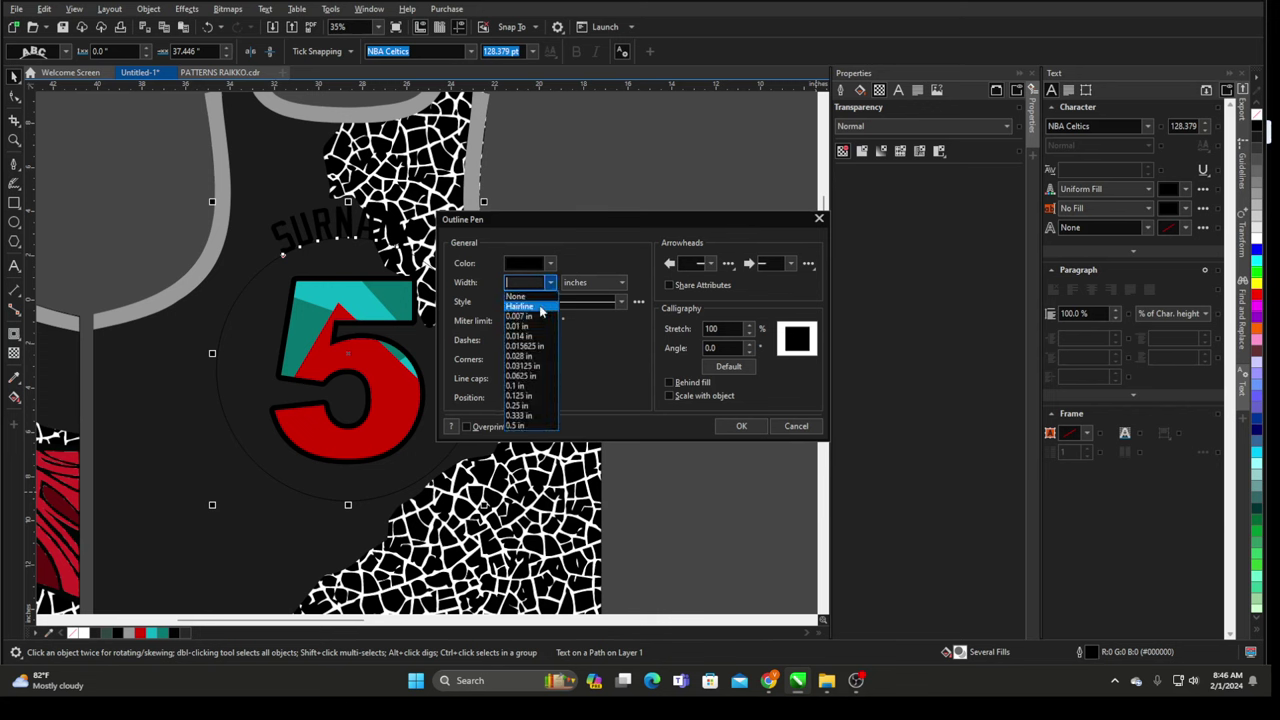
pyautogui.click(518, 298)
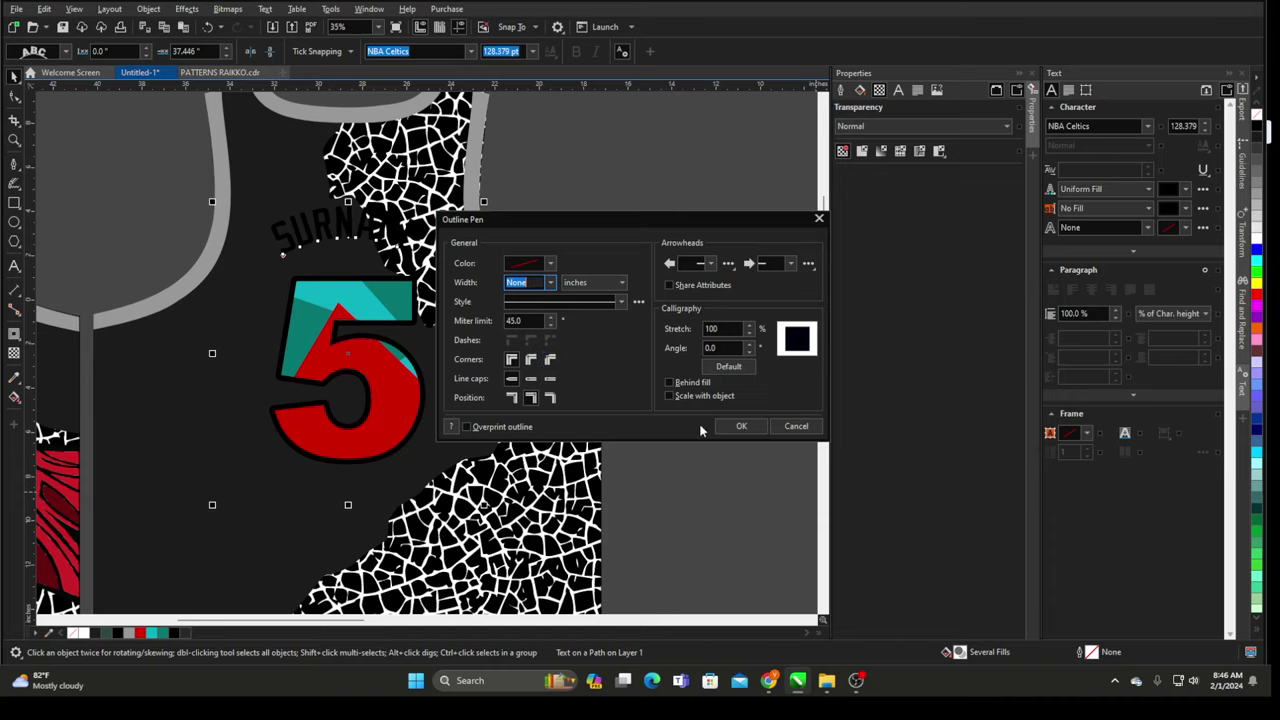
pyautogui.click(739, 426)
pyautogui.click(711, 267)
# - Move the reference mock-up image close beside the back jersey pattern
pyautogui.scroll(-2, 538, 303)
pyautogui.scroll(-1, 320, 360)
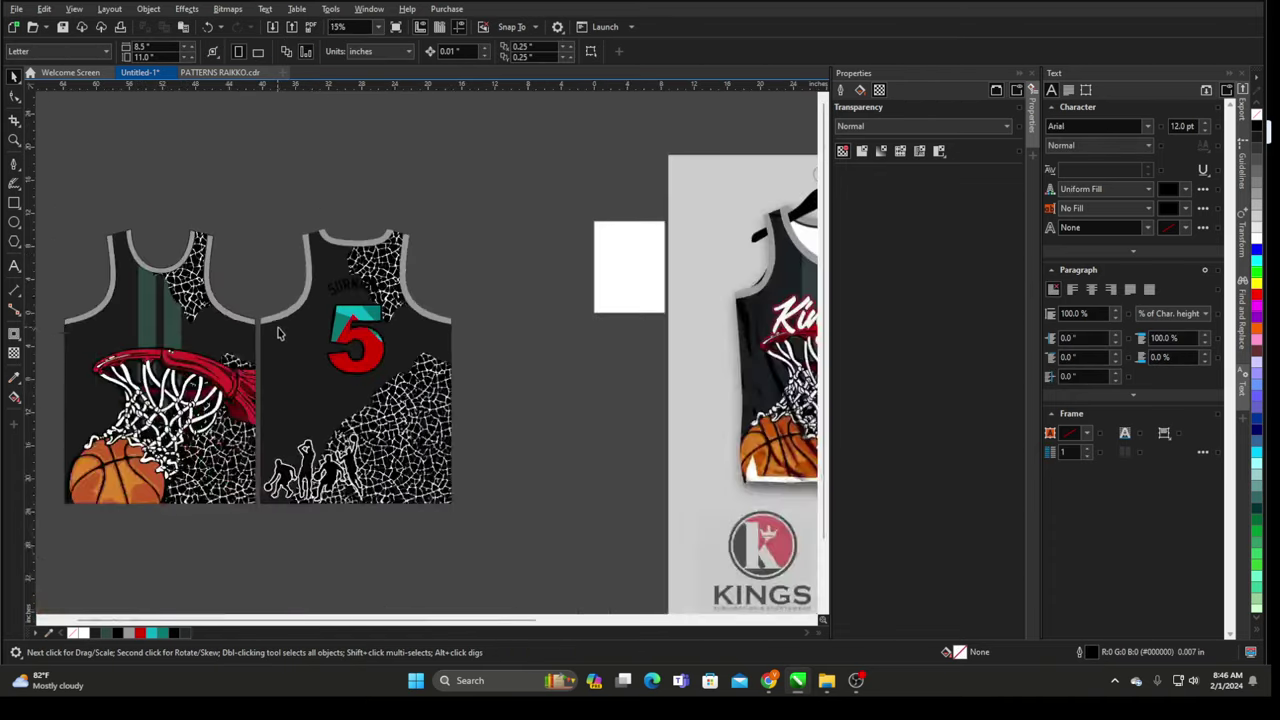
pyautogui.click(708, 319)
pyautogui.scroll(3, 400, 307)
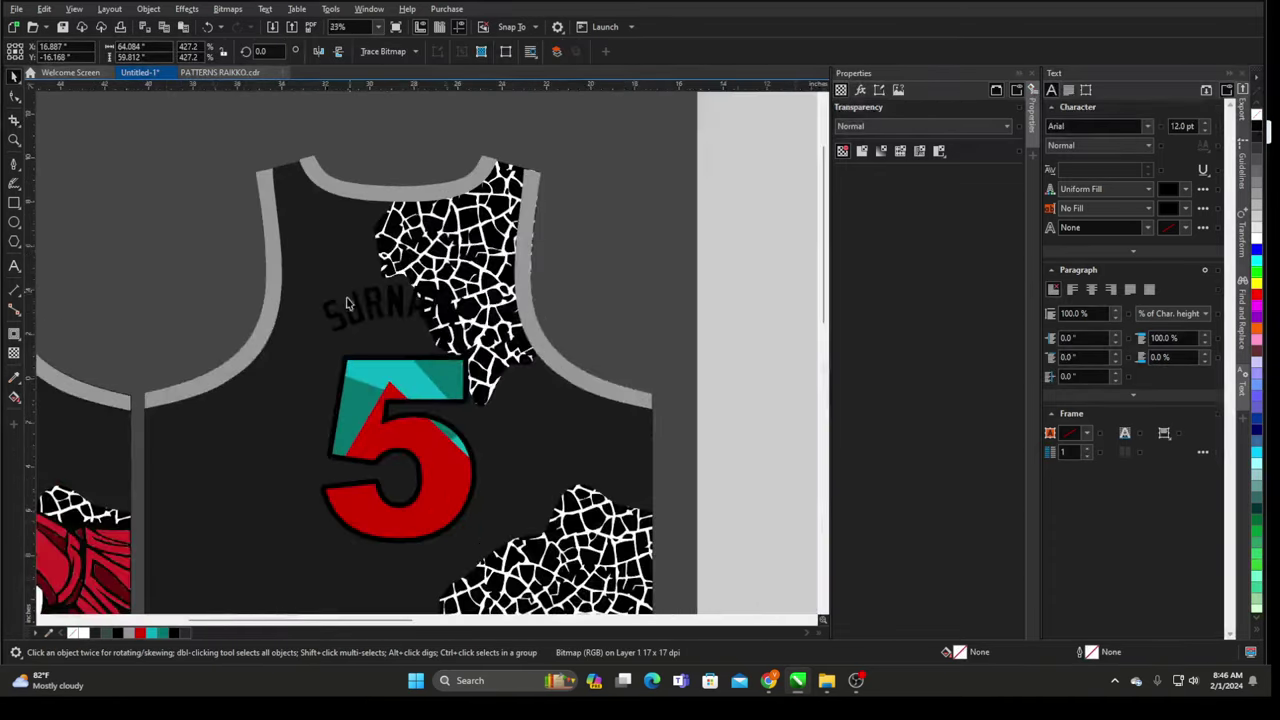
pyautogui.press('Escape')
# - Add a one-step outside contour of about 0.077 inches around the letters of the curved SURNAME text
pyautogui.scroll(1, 400, 307)
pyautogui.scroll(1, 399, 307)
pyautogui.click(399, 307)
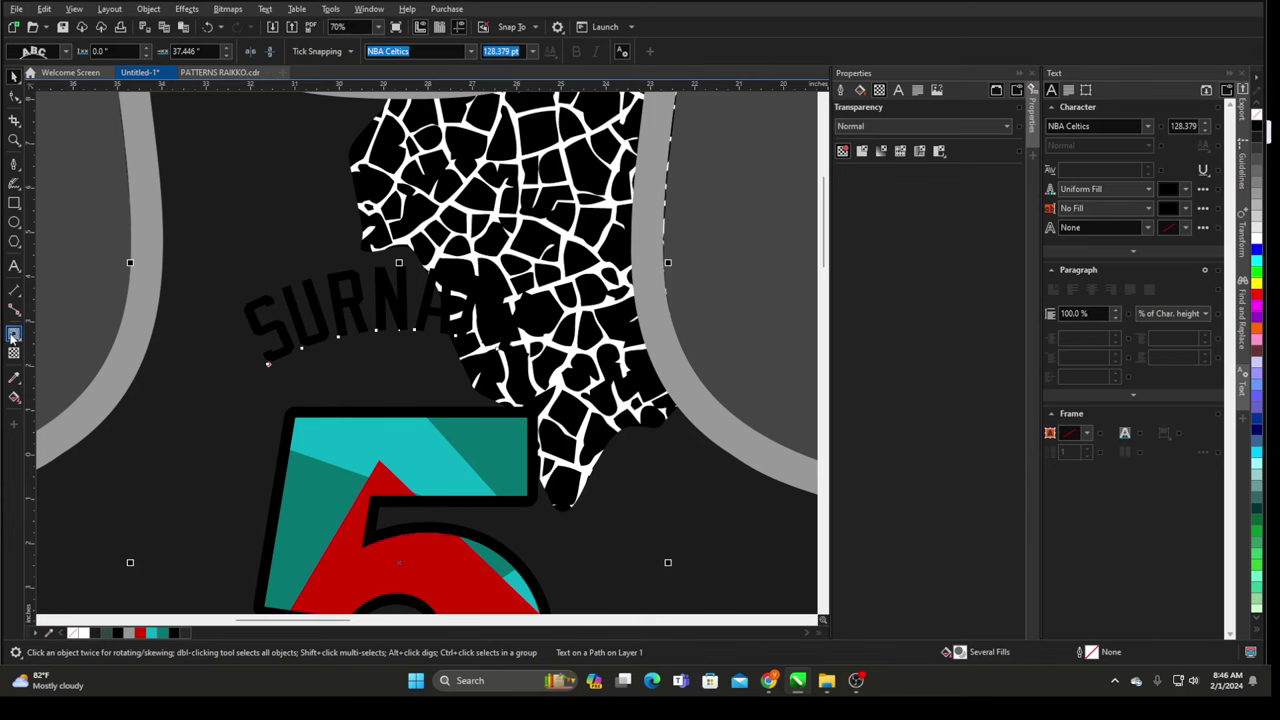
pyautogui.click(13, 336)
pyautogui.scroll(3, 400, 285)
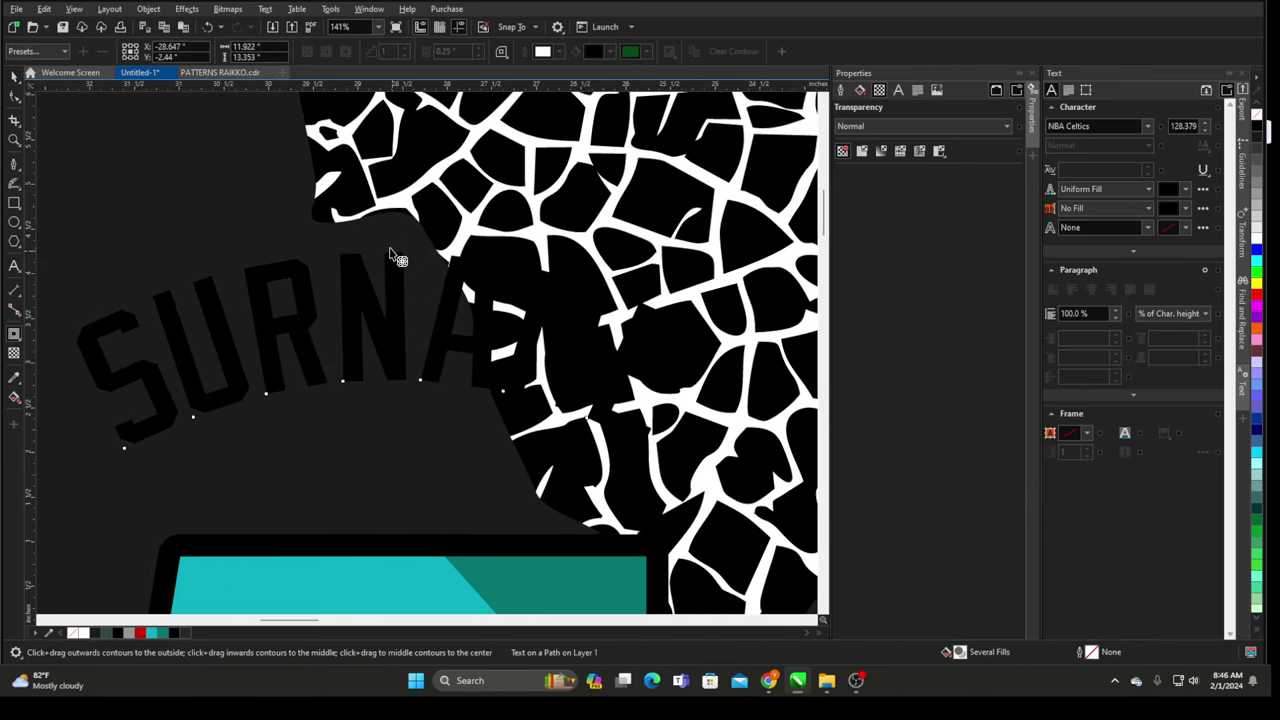
pyautogui.click(404, 262)
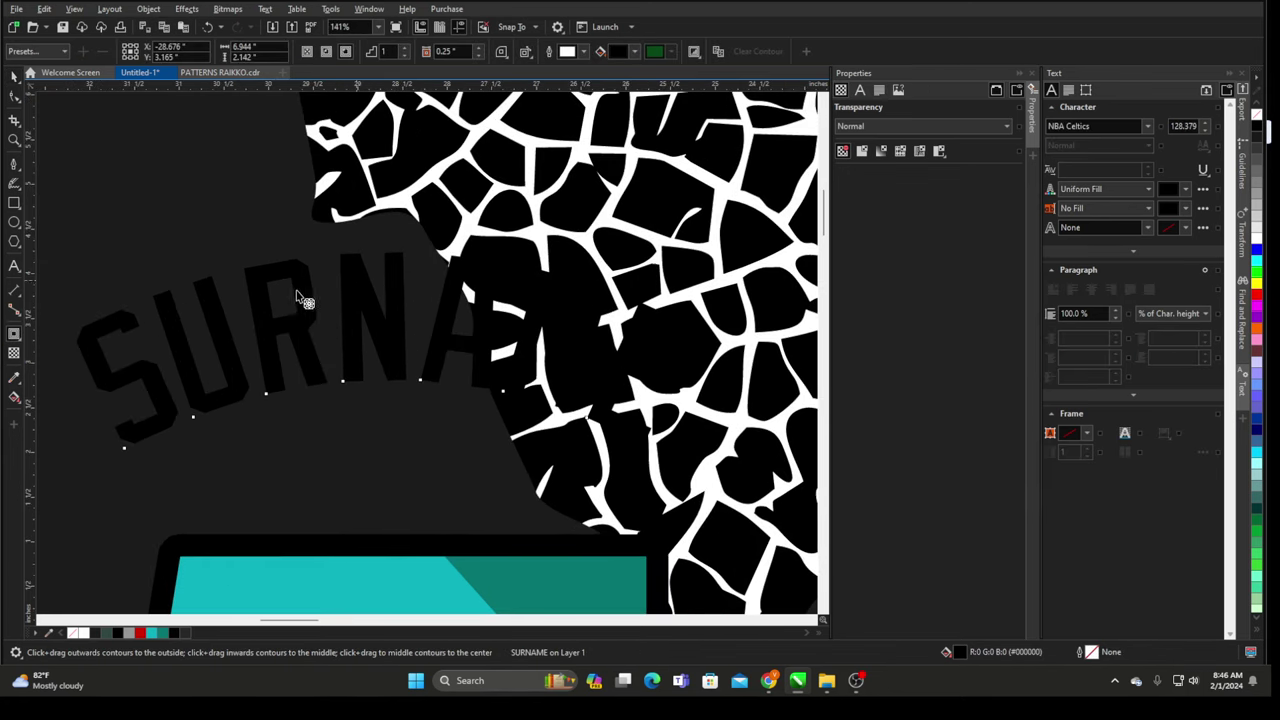
pyautogui.click(20, 339)
pyautogui.click(57, 349)
pyautogui.scroll(3, 386, 261)
pyautogui.moveTo(388, 258); pyautogui.dragTo(409, 247)
# - Change the fill colour of the SURNAME contour to white
pyautogui.click(620, 51)
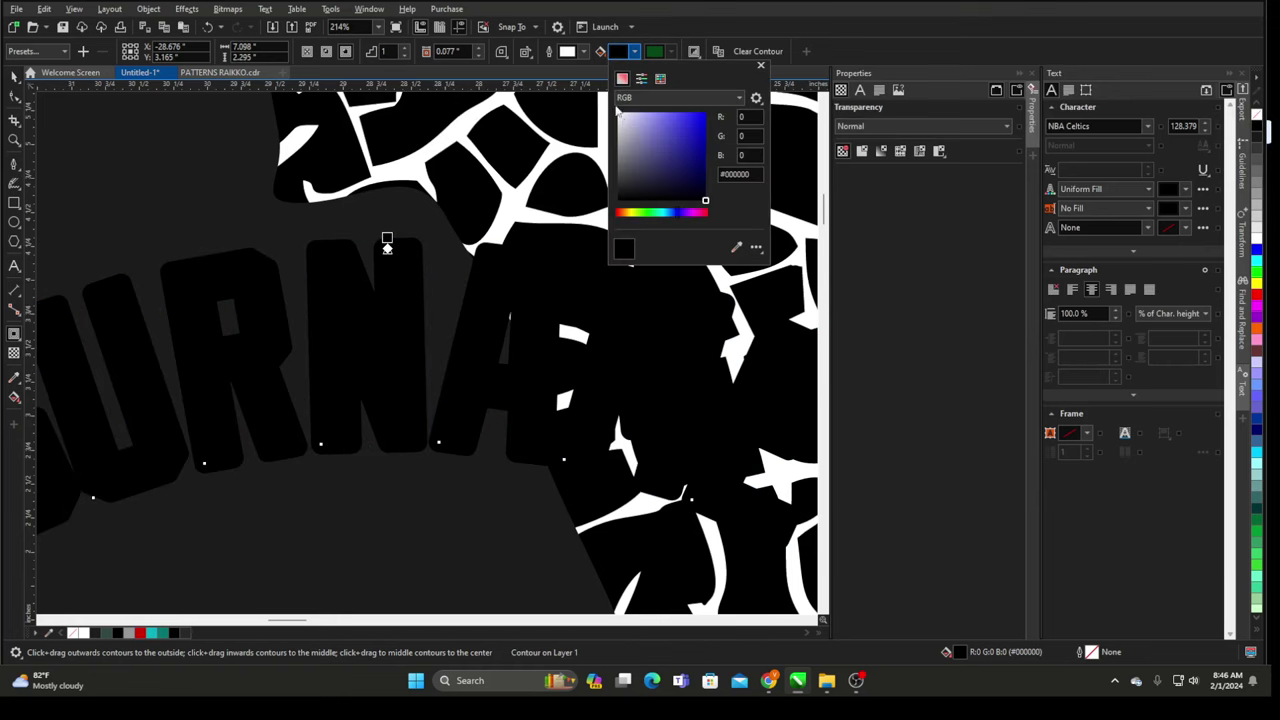
pyautogui.click(618, 112)
pyautogui.click(760, 66)
pyautogui.scroll(-3, 520, 180)
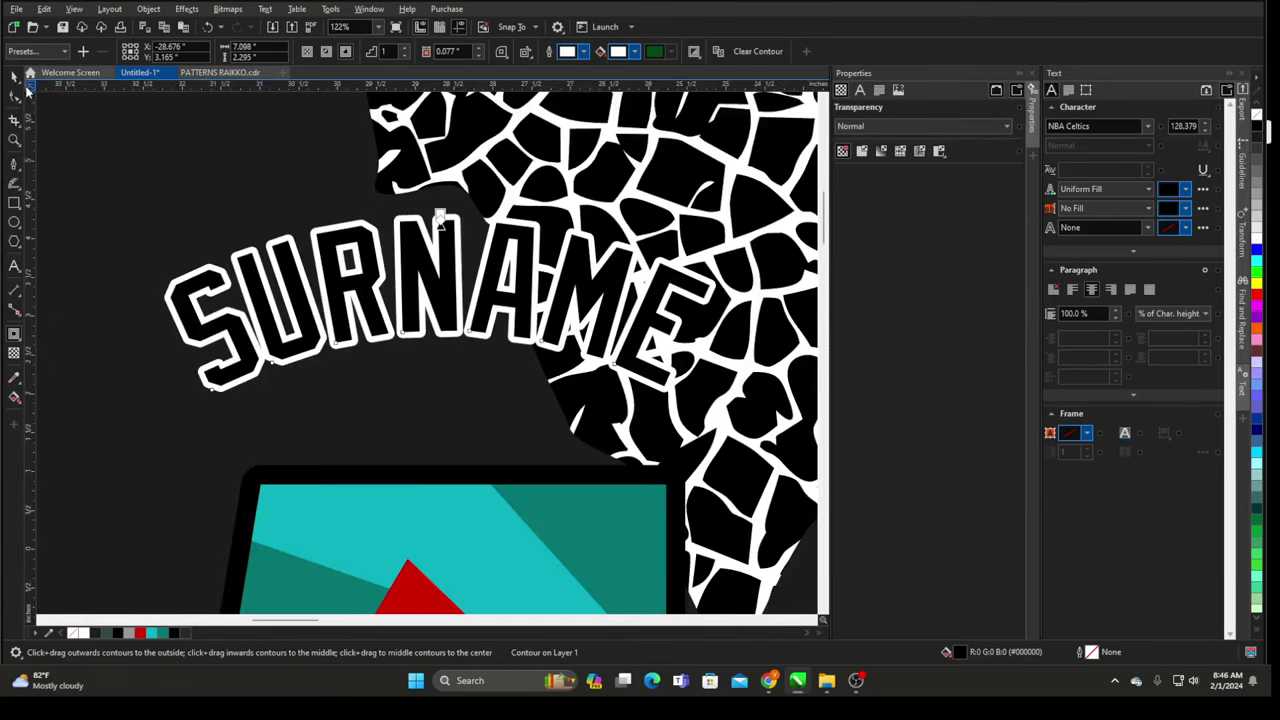
pyautogui.click(15, 77)
pyautogui.scroll(-4, 465, 229)
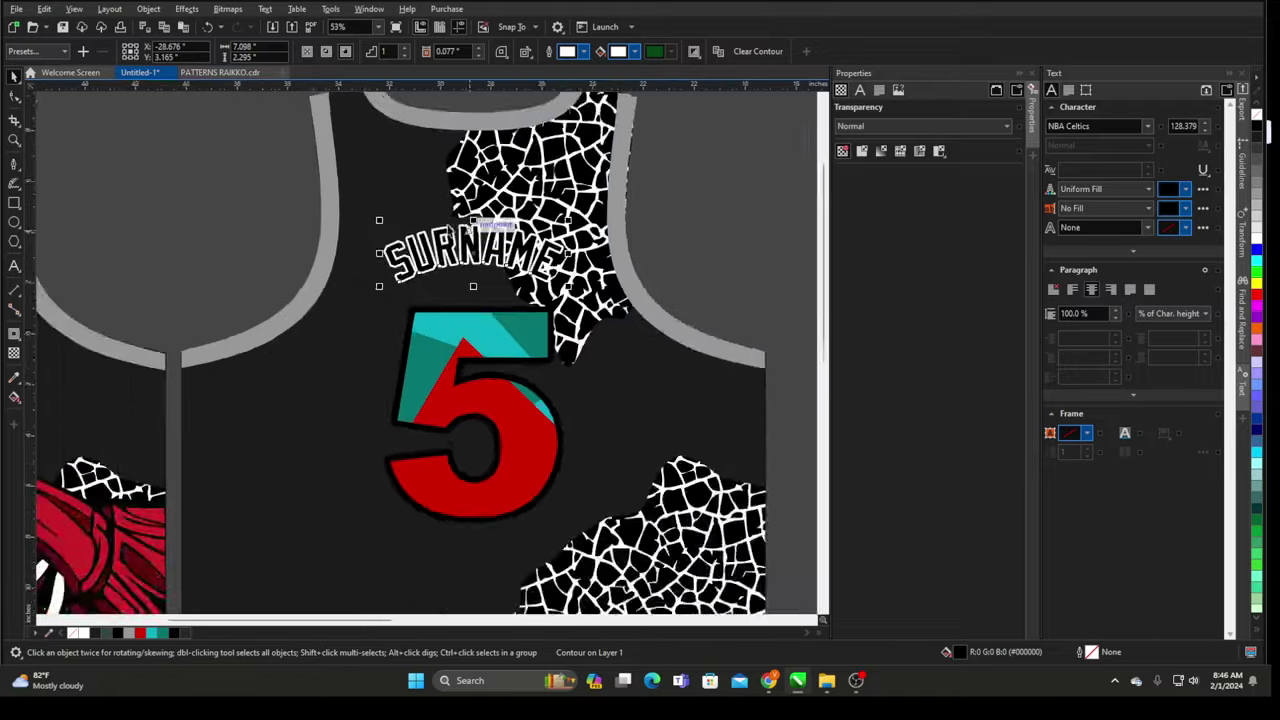
pyautogui.scroll(-5, 408, 228)
pyautogui.keyDown('shift'); pyautogui.click(460, 345); pyautogui.keyUp('shift')
pyautogui.keyDown('shift'); pyautogui.click(568, 351); pyautogui.keyUp('shift')
pyautogui.press('Escape')
pyautogui.scroll(-1, 752, 228)
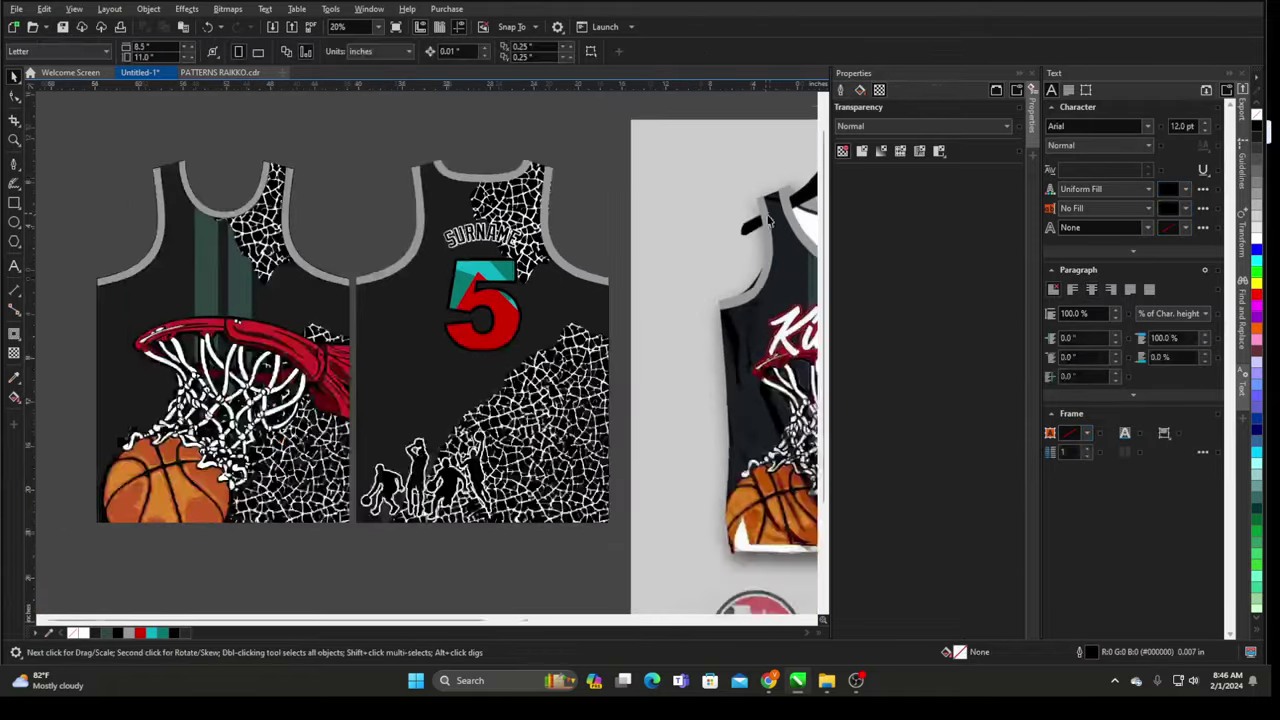
# - Move the reference mock-up image slightly up and away from the back jersey pattern, clear of its edge
pyautogui.scroll(-2, 755, 228)
pyautogui.click(755, 233)
pyautogui.scroll(-2, 208, 262)
pyautogui.scroll(1, 660, 272)
pyautogui.moveTo(616, 274); pyautogui.dragTo(630, 263)
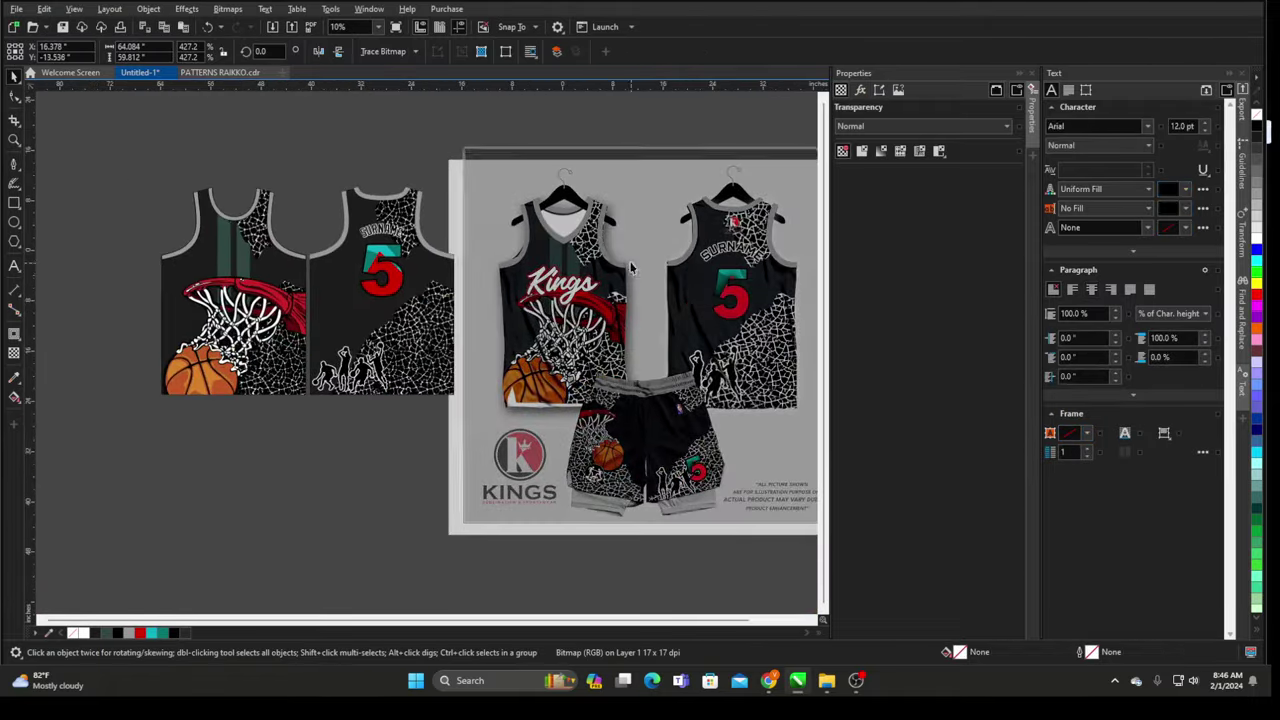
pyautogui.scroll(2, 630, 267)
pyautogui.scroll(-1, 591, 259)
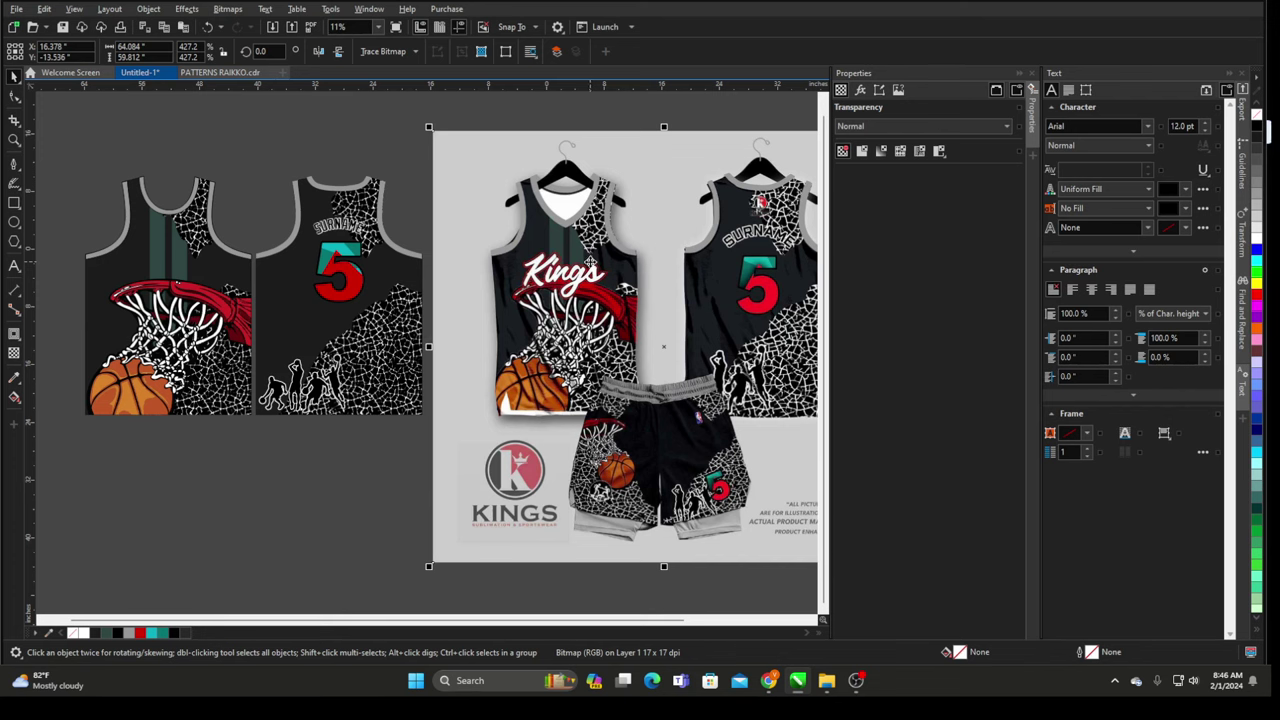
# - Move the SURNAME text and the number 5 together slightly lower on the back jersey, keeping them horizontally centred on the pattern
pyautogui.moveTo(264, 196); pyautogui.dragTo(408, 343)
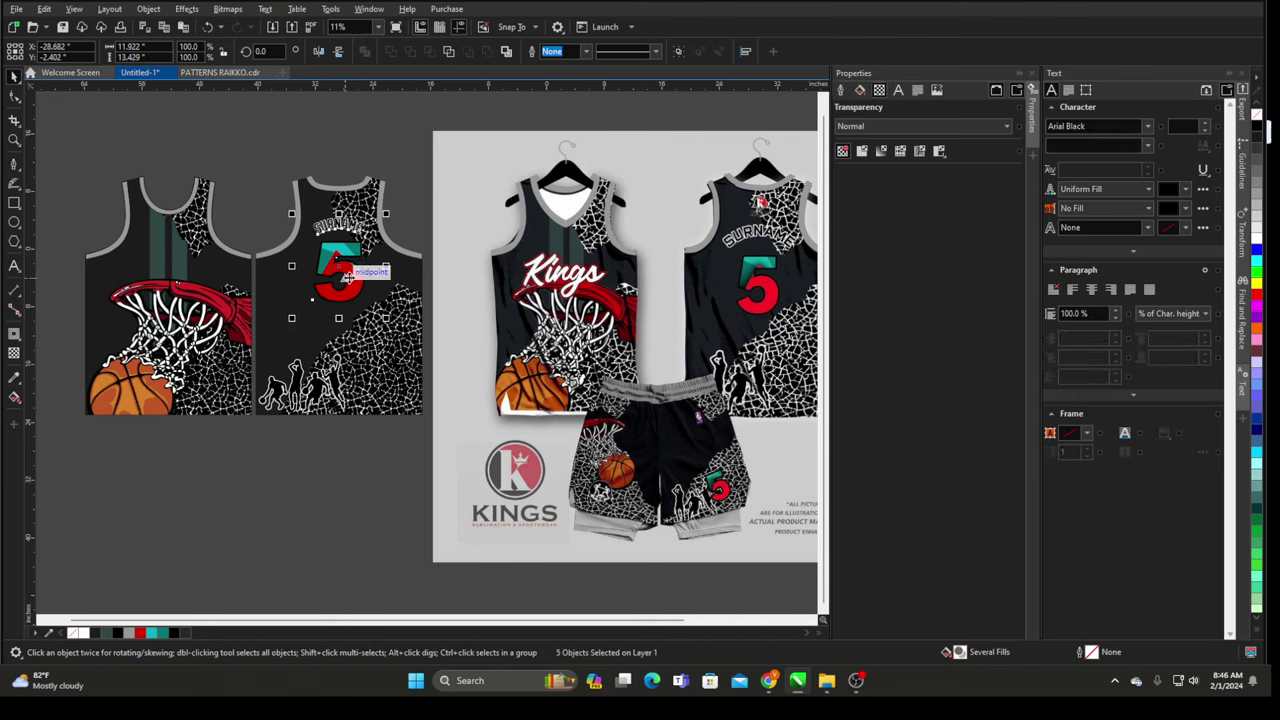
pyautogui.moveTo(345, 279); pyautogui.dragTo(349, 288)
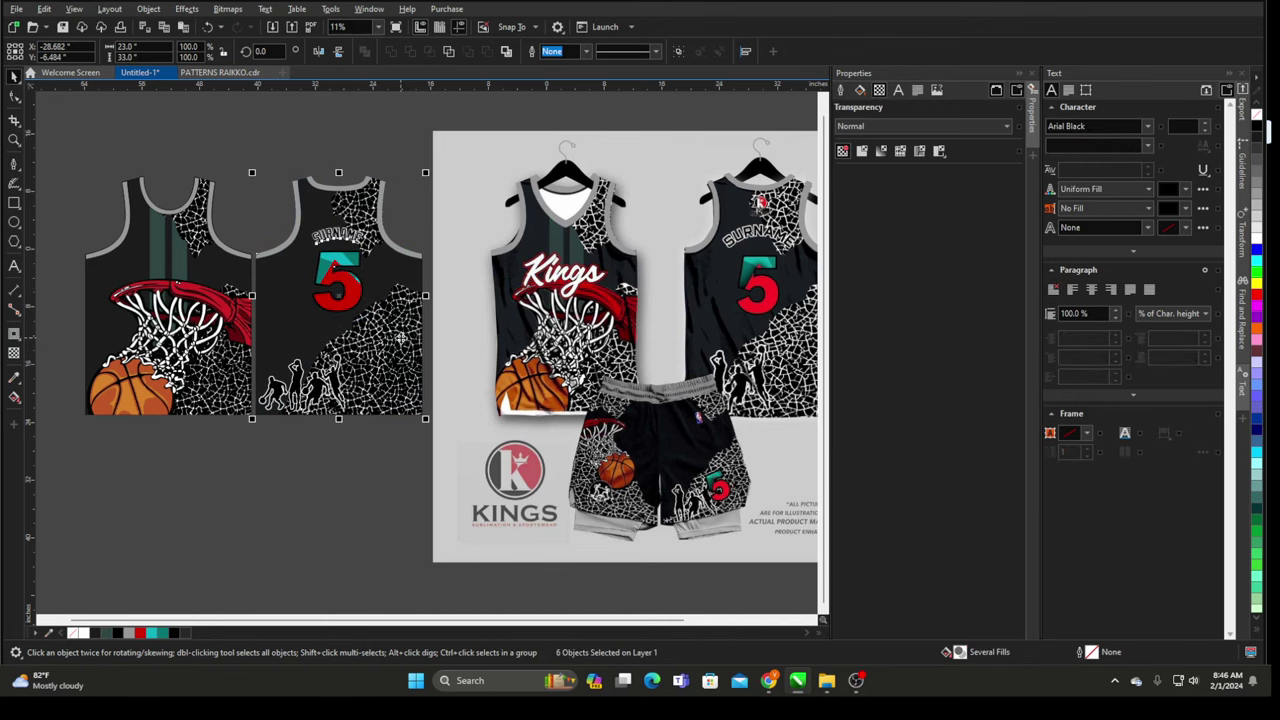
pyautogui.click(379, 160)
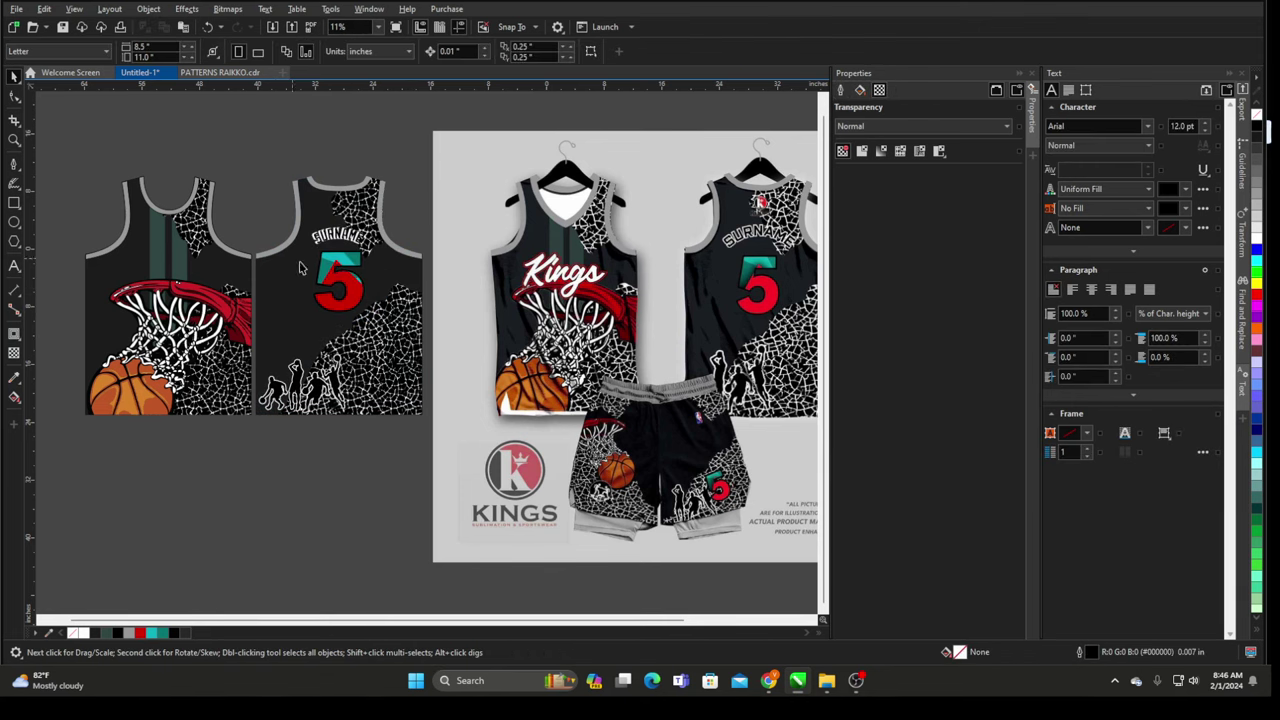
pyautogui.scroll(1, 590, 310)
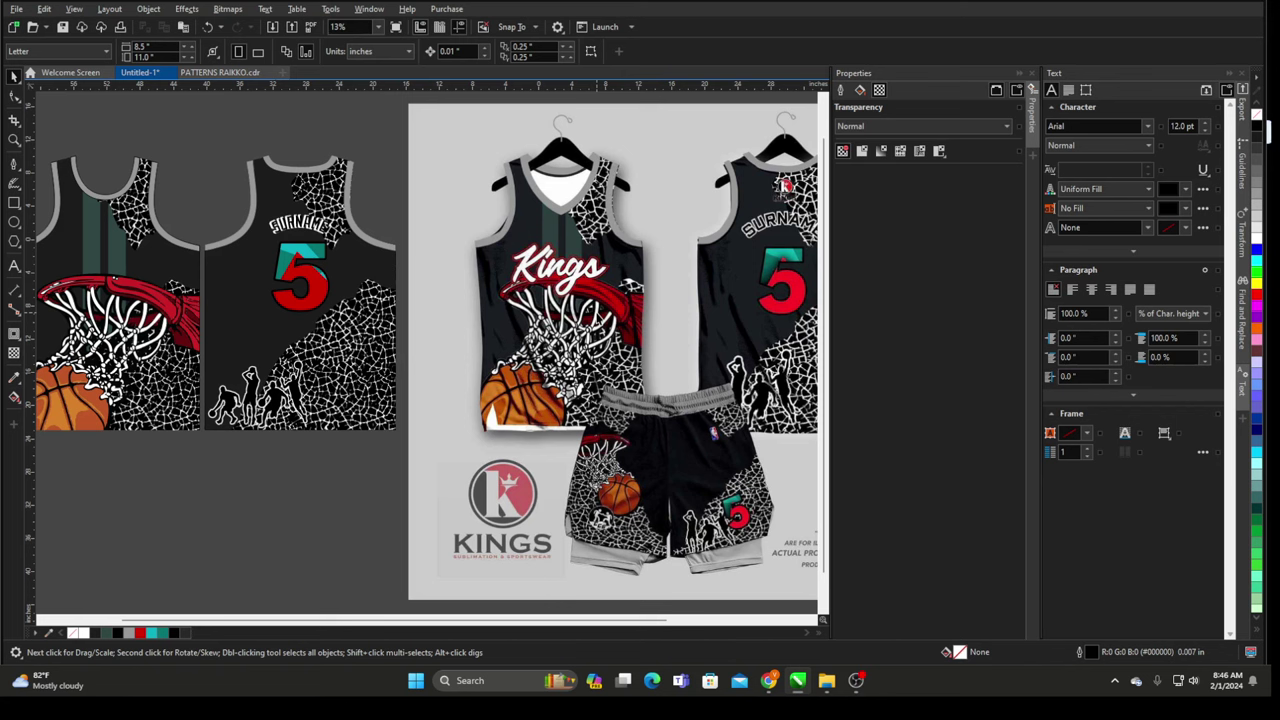